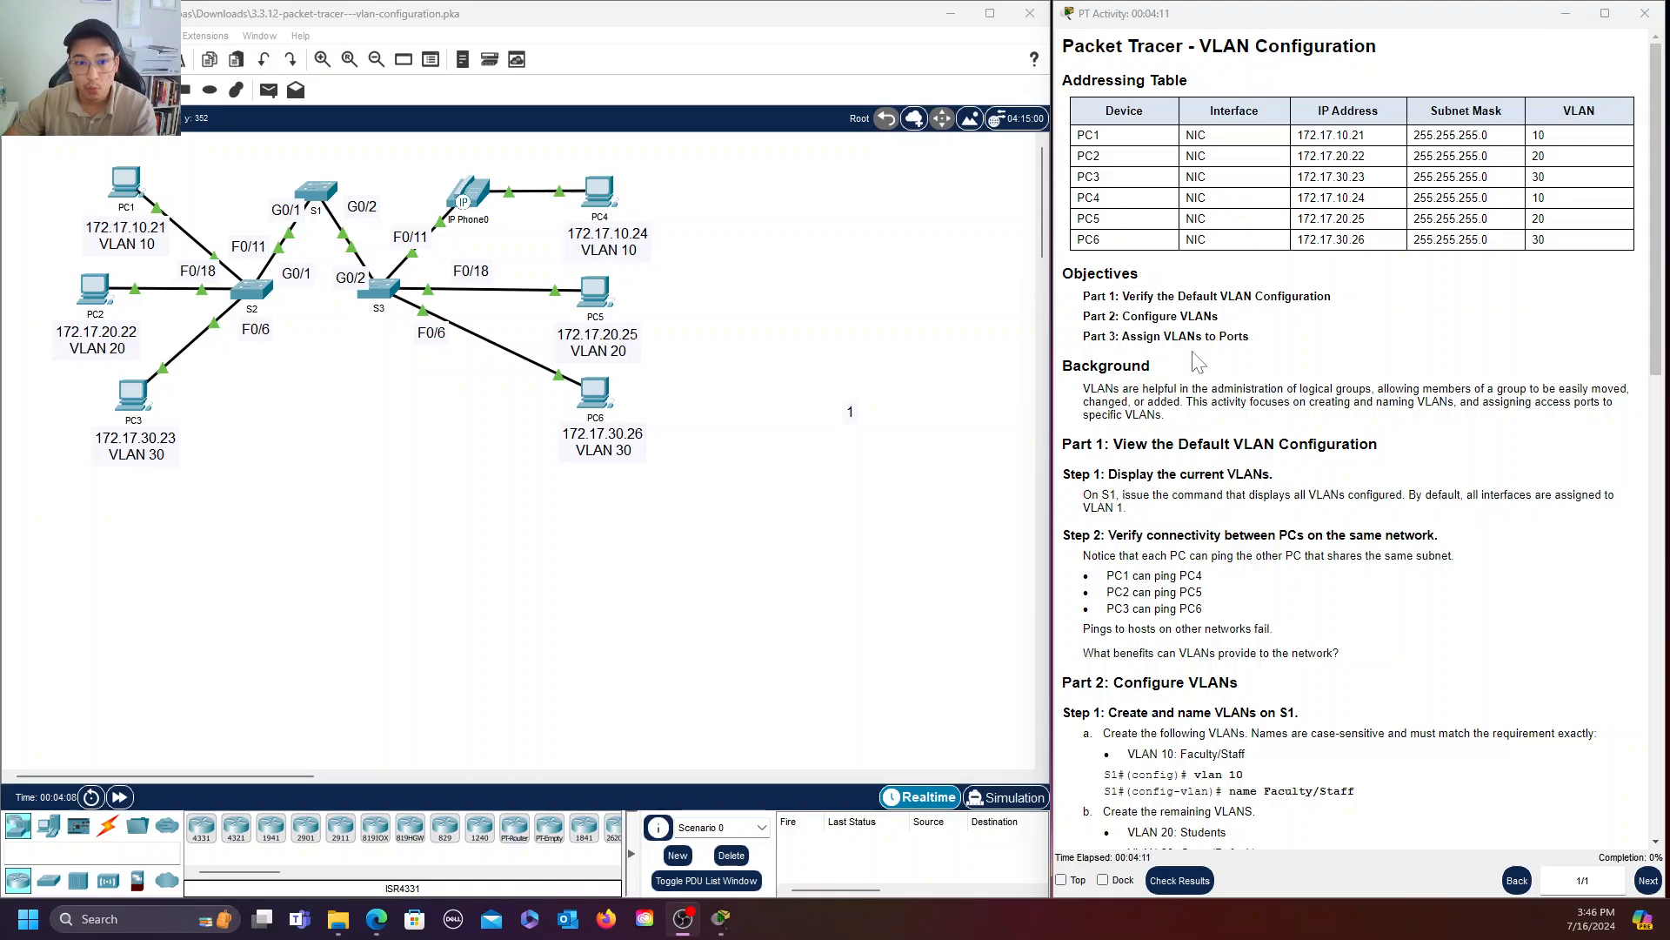
Open switch S1's command line interface and enter privileged EXEC mode with the enable command.
scroll(1197, 361, down, 2)
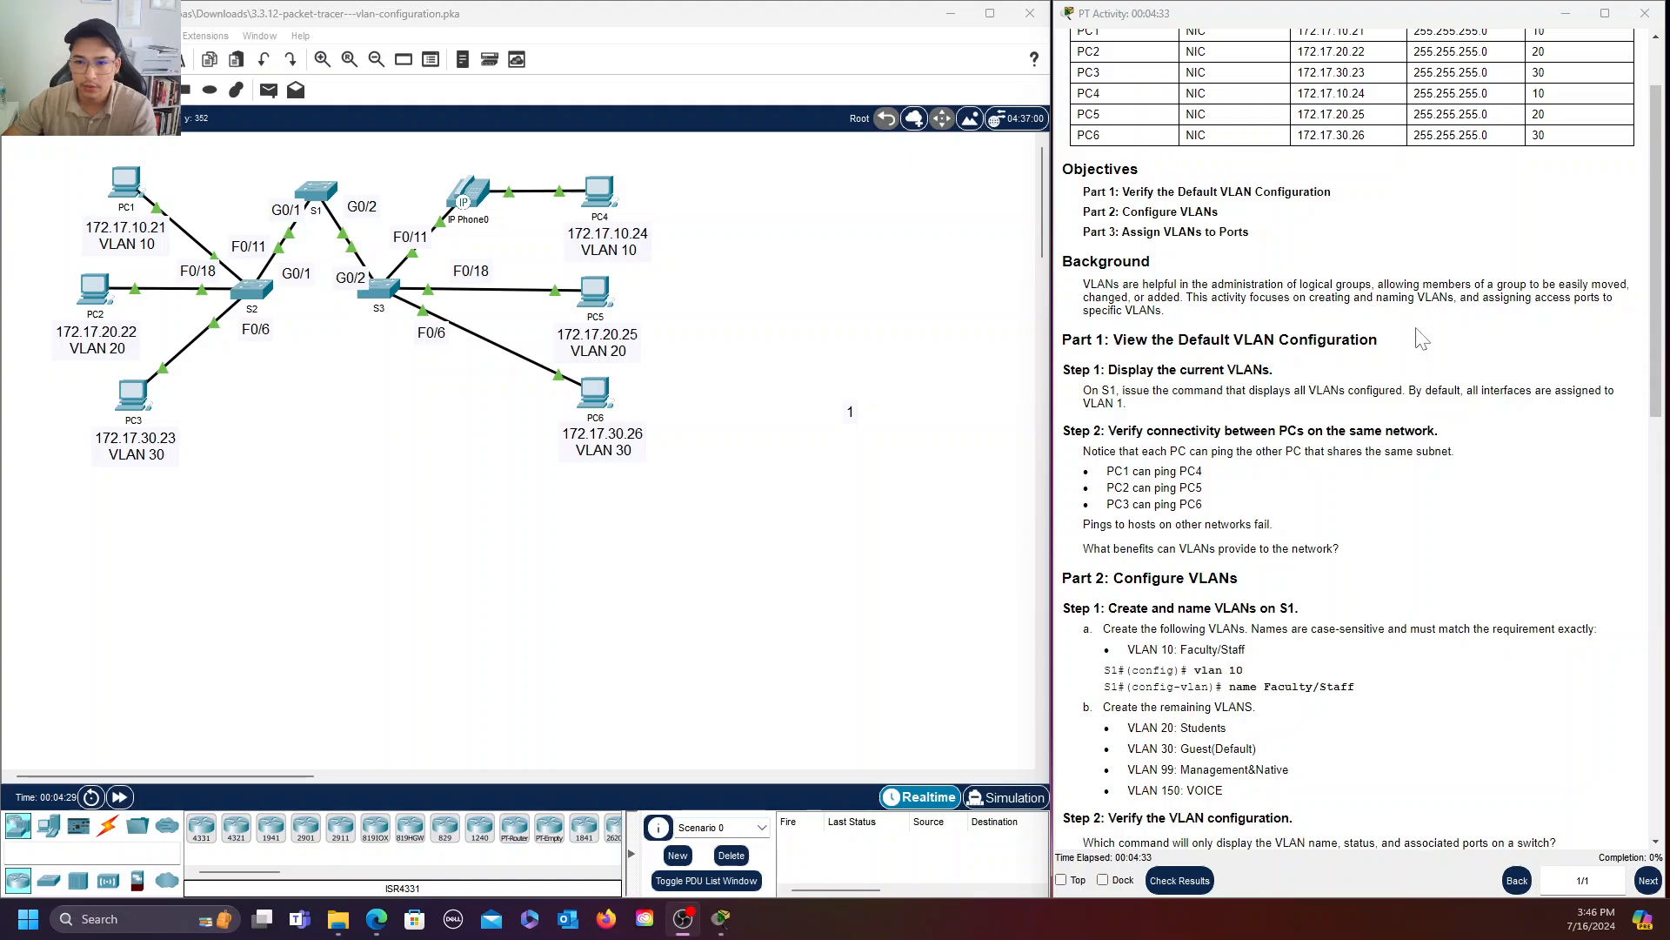
scroll(1337, 341, down, 2)
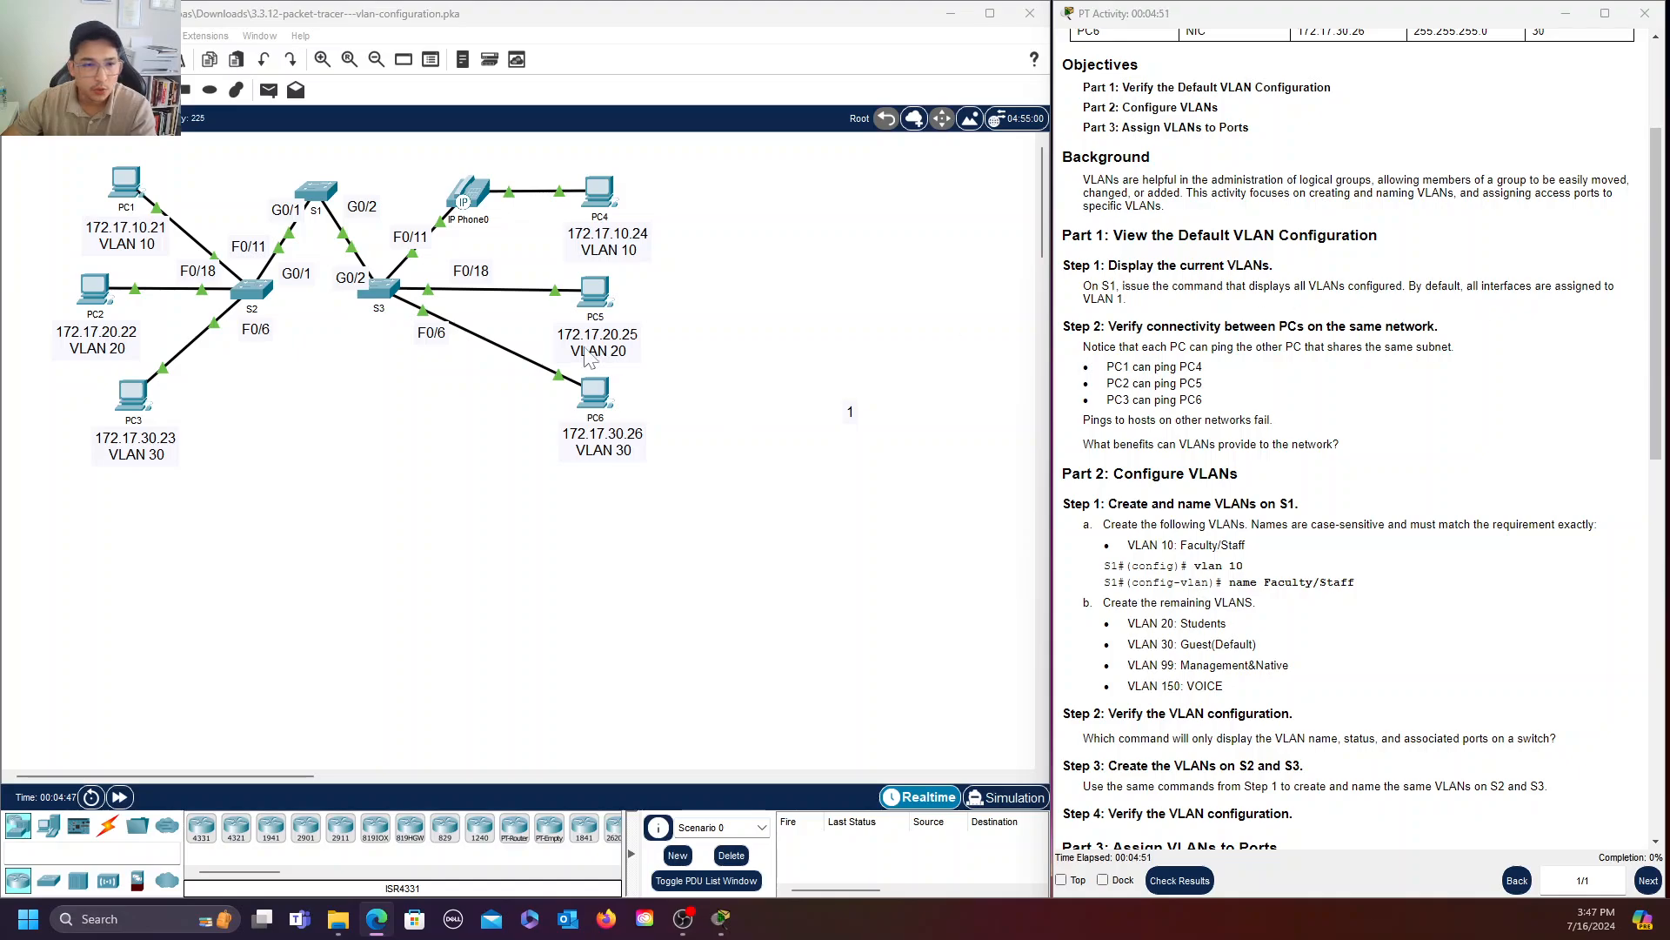
click(319, 193)
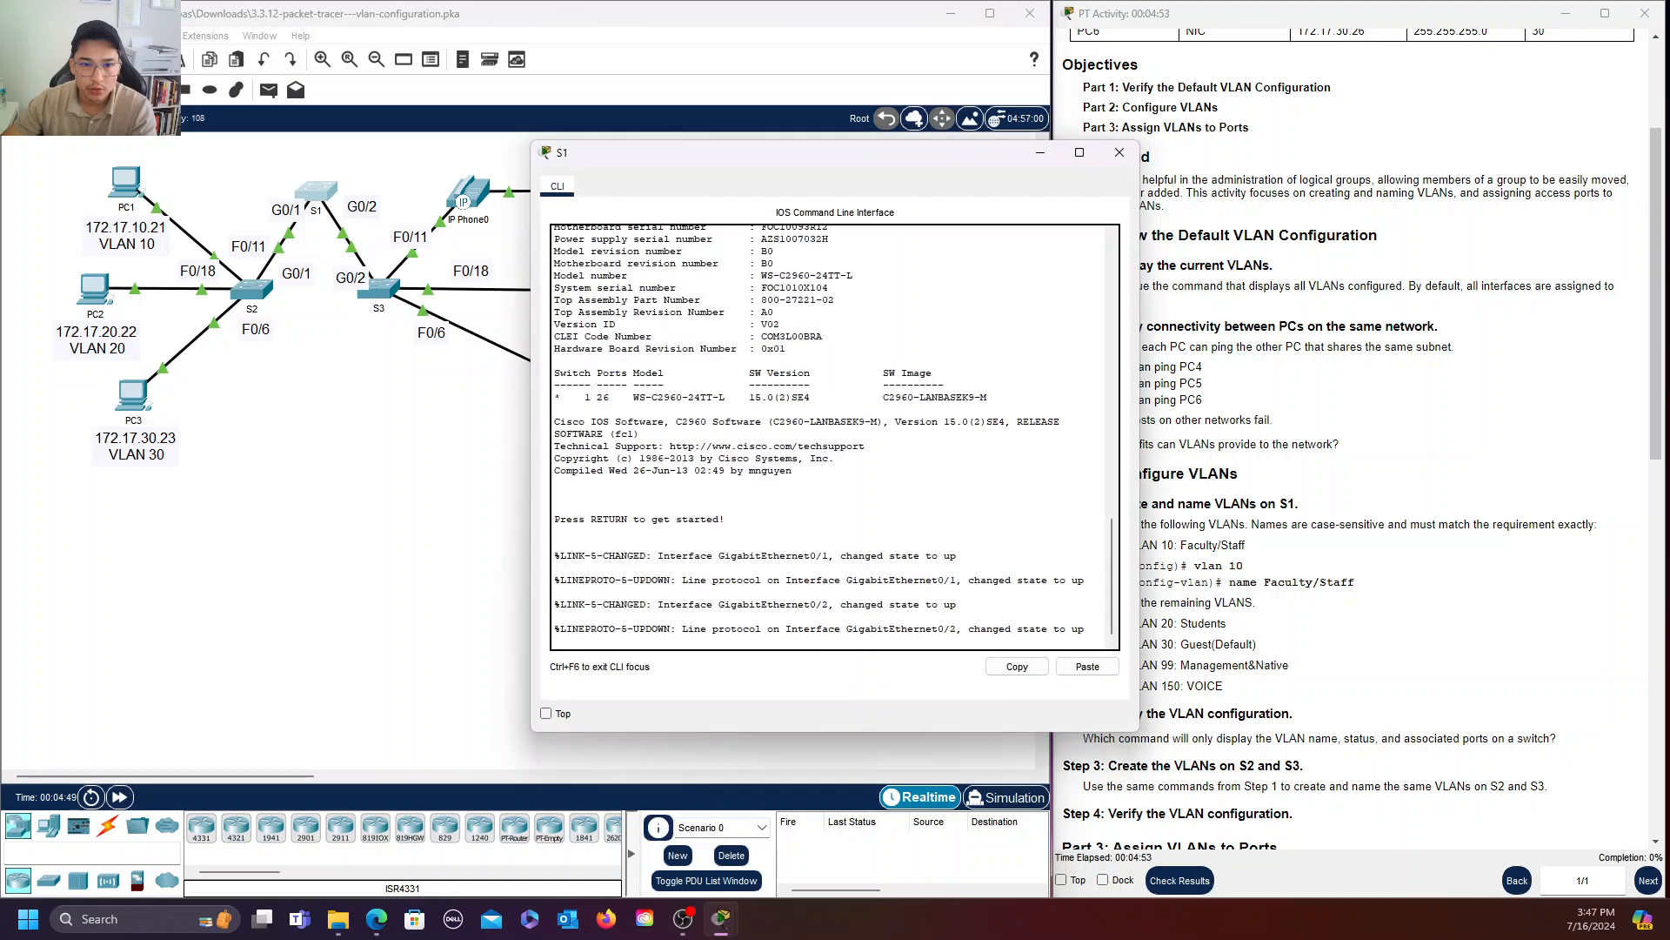
drag(779, 160, 672, 142)
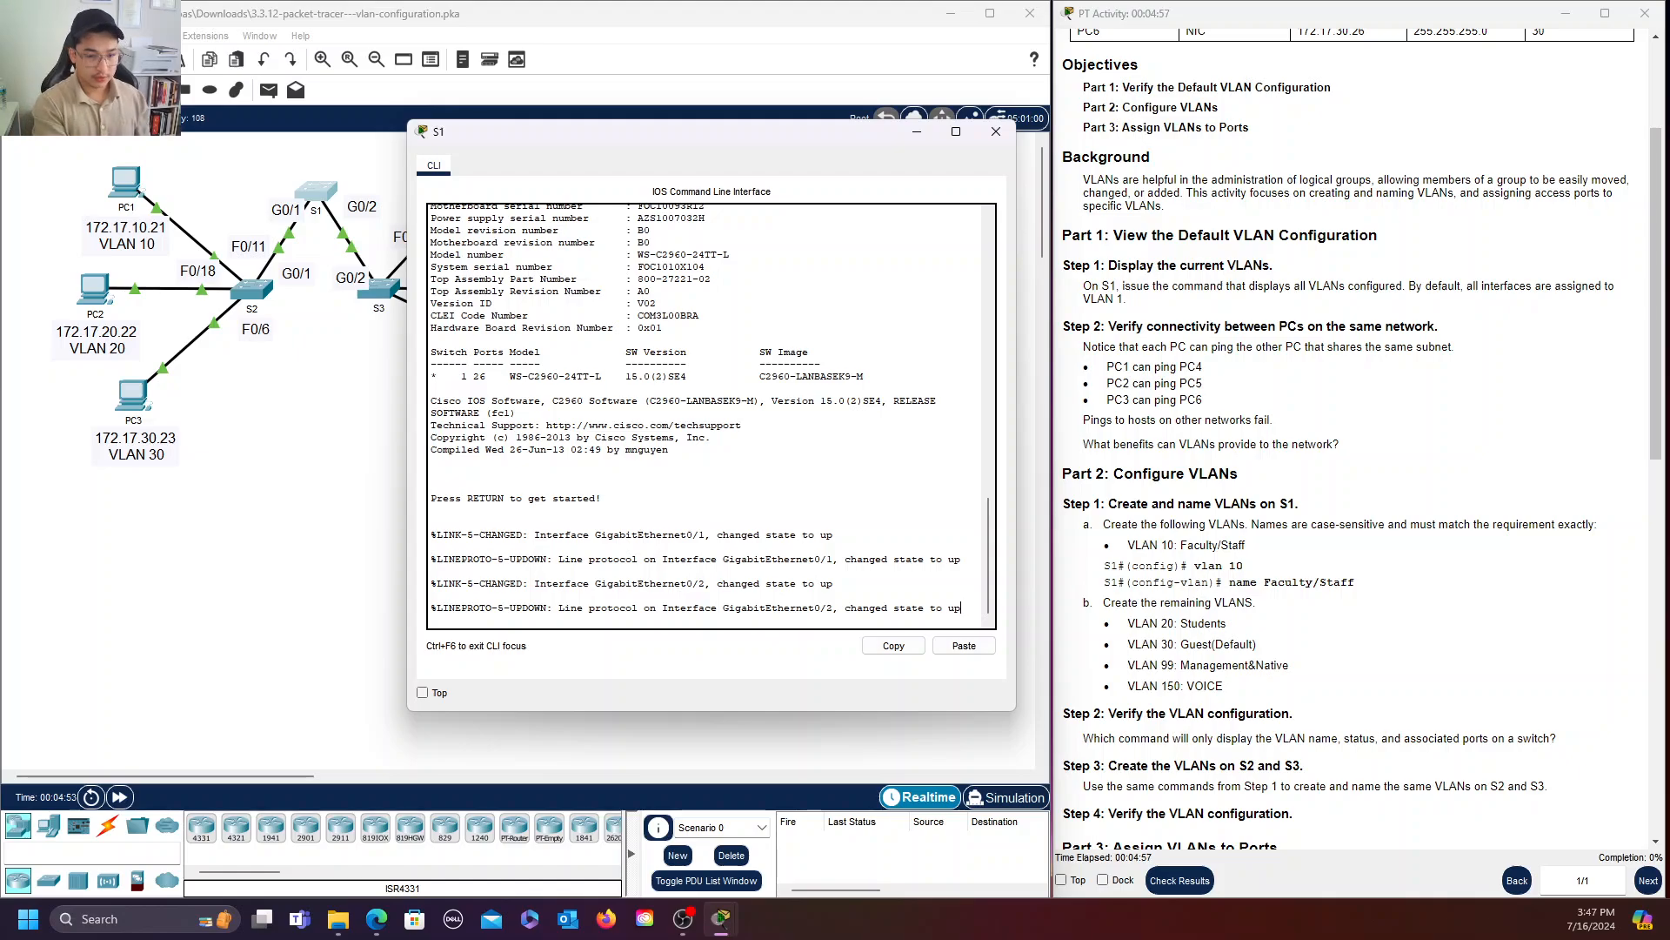
key(Return)
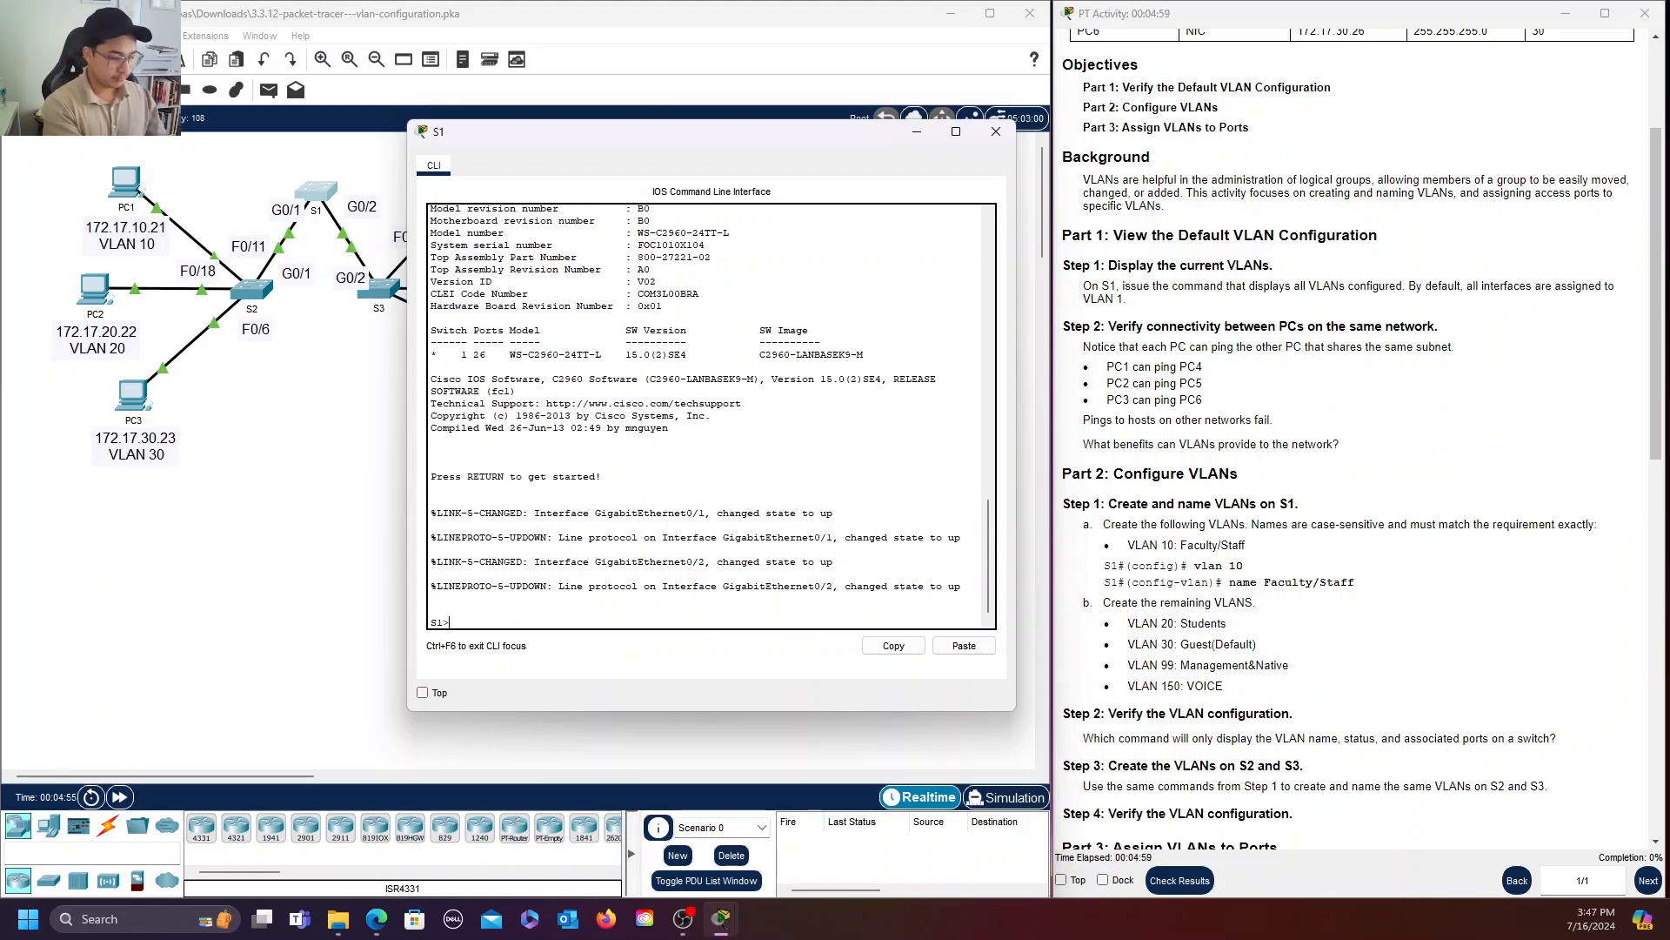
text(enable)
key(Return)
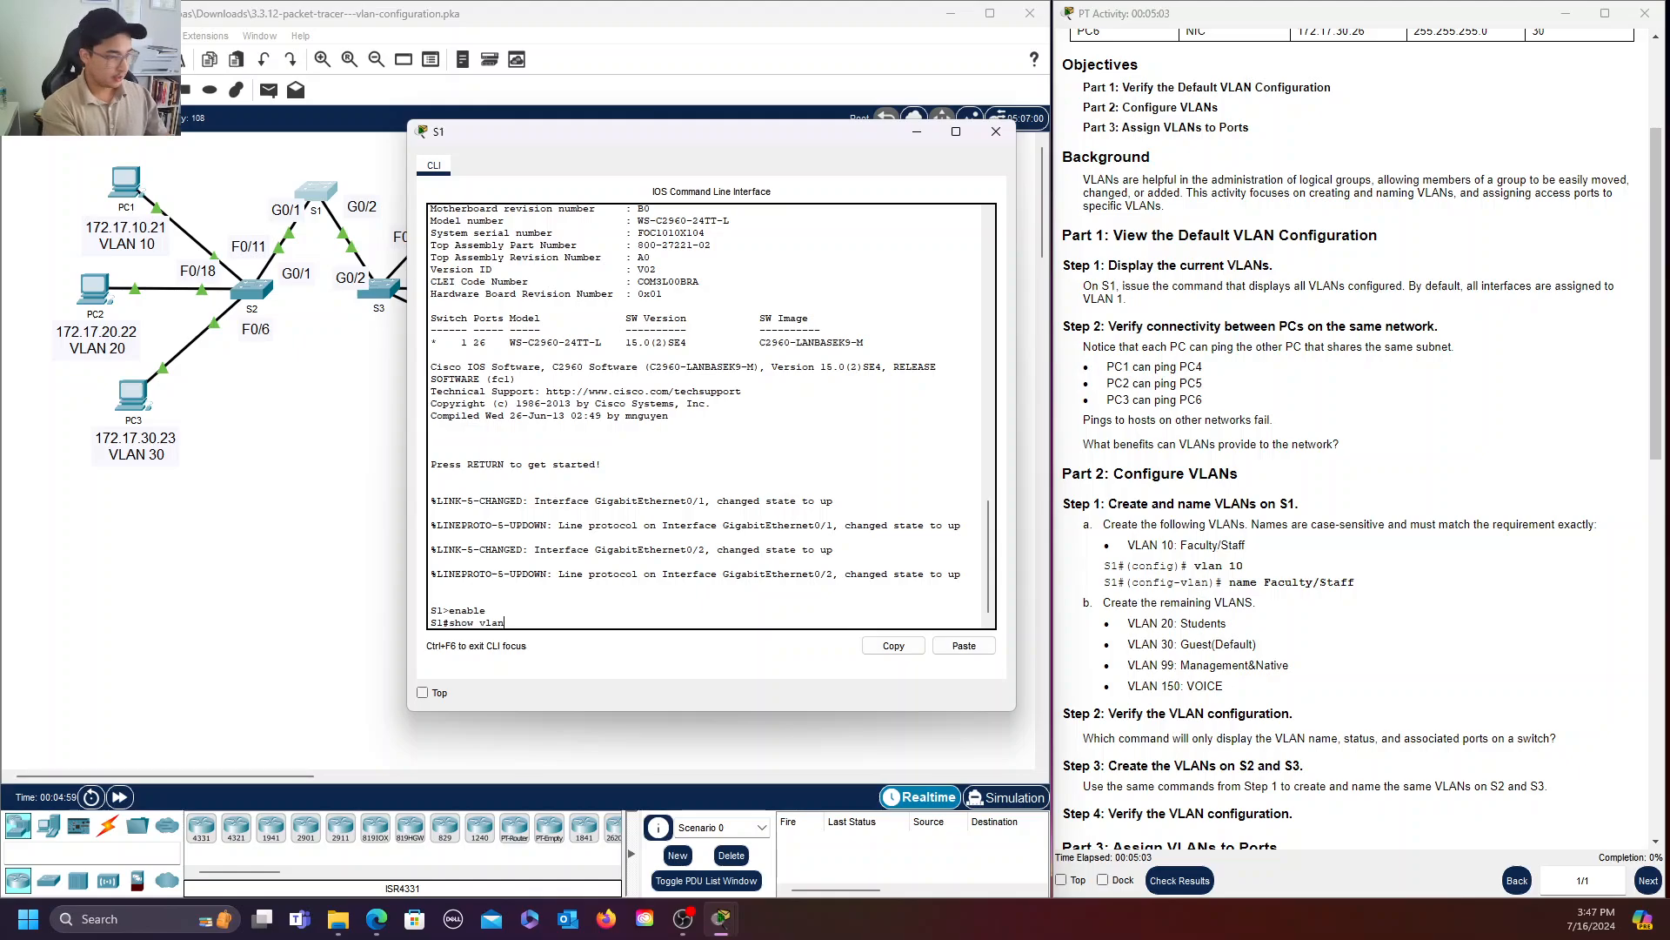
Run show vlan brief on S1, examine the default VLAN's name and port assignments, and close the switch's window.
text(show vlan brief)
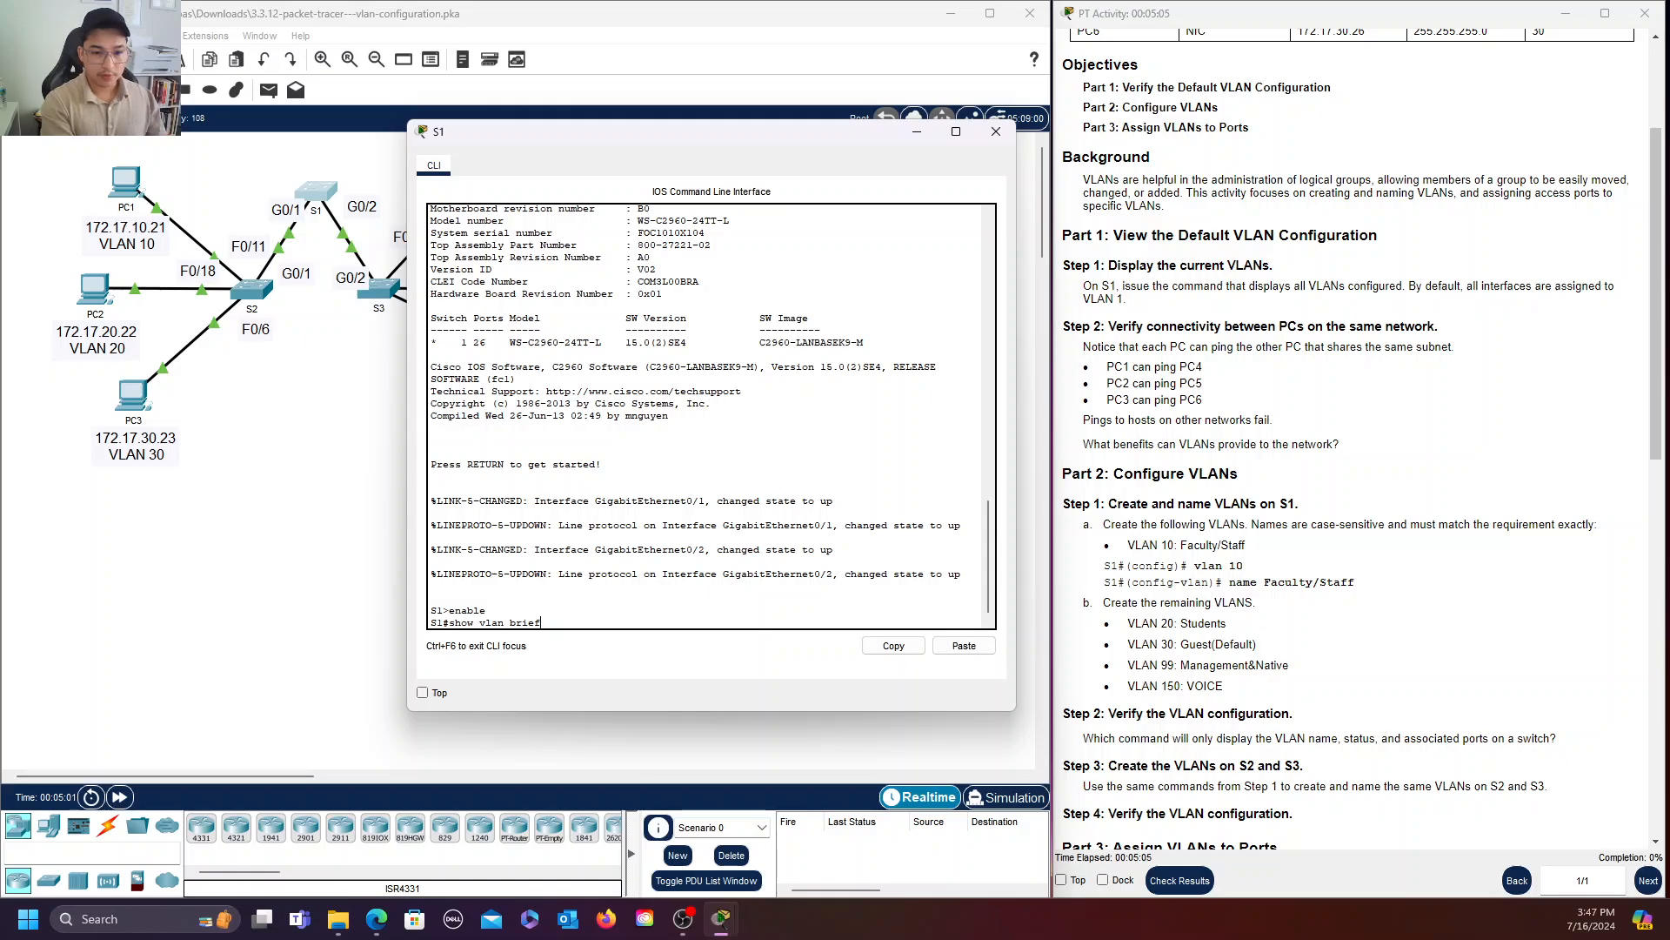
key(Return)
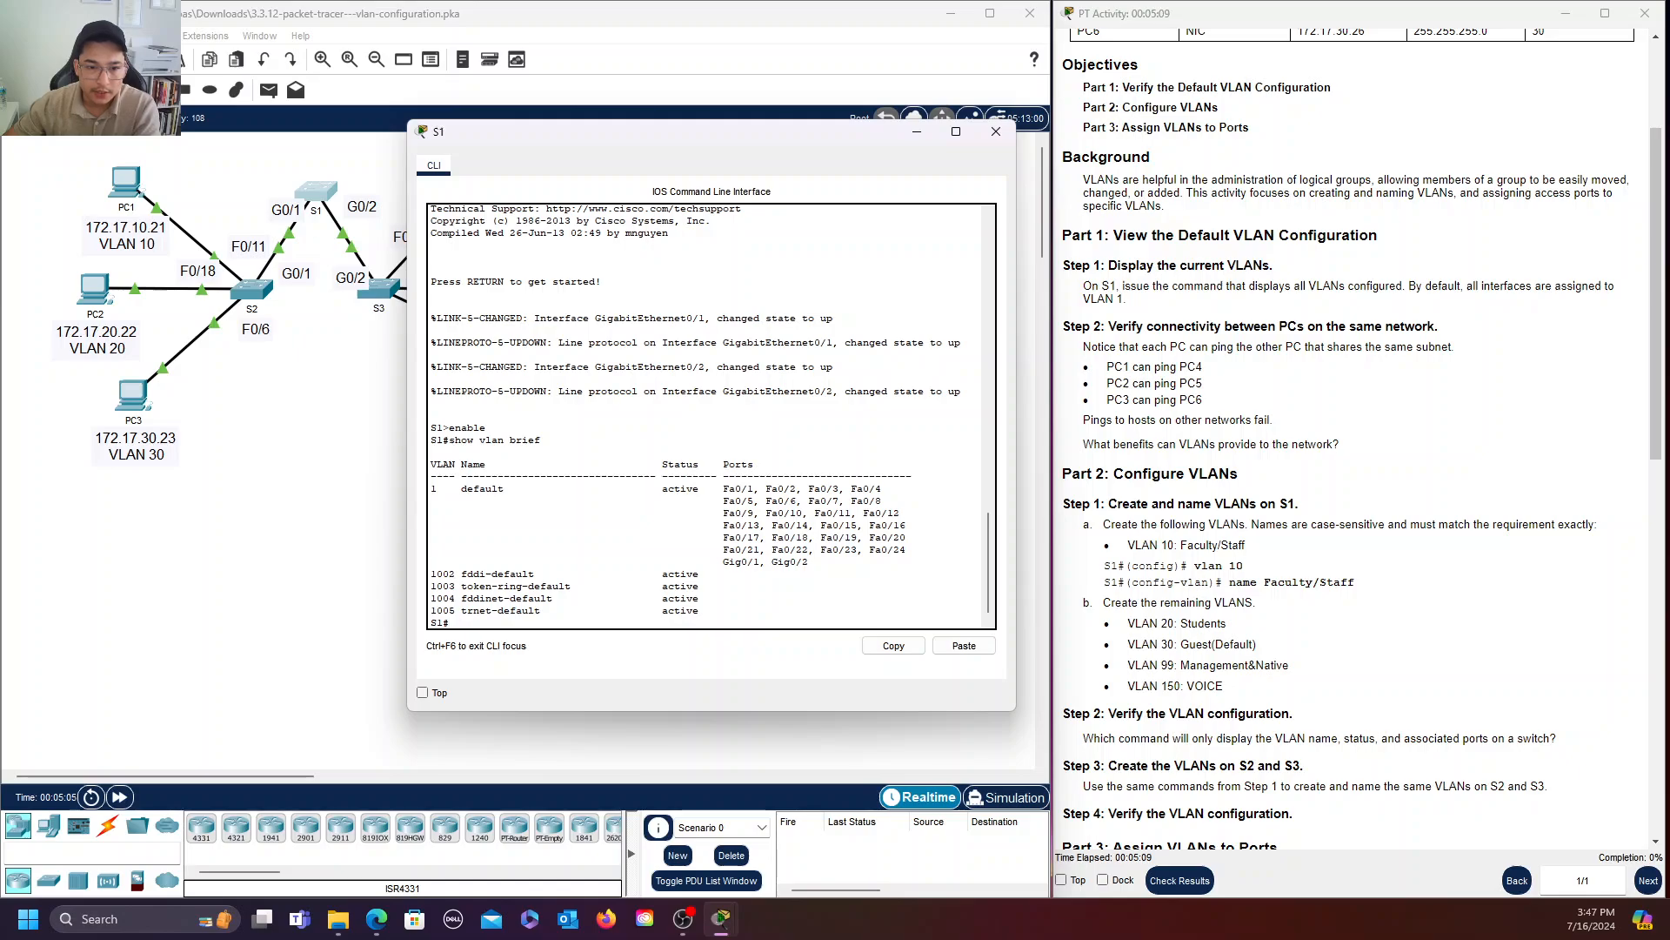
drag(728, 132, 689, 95)
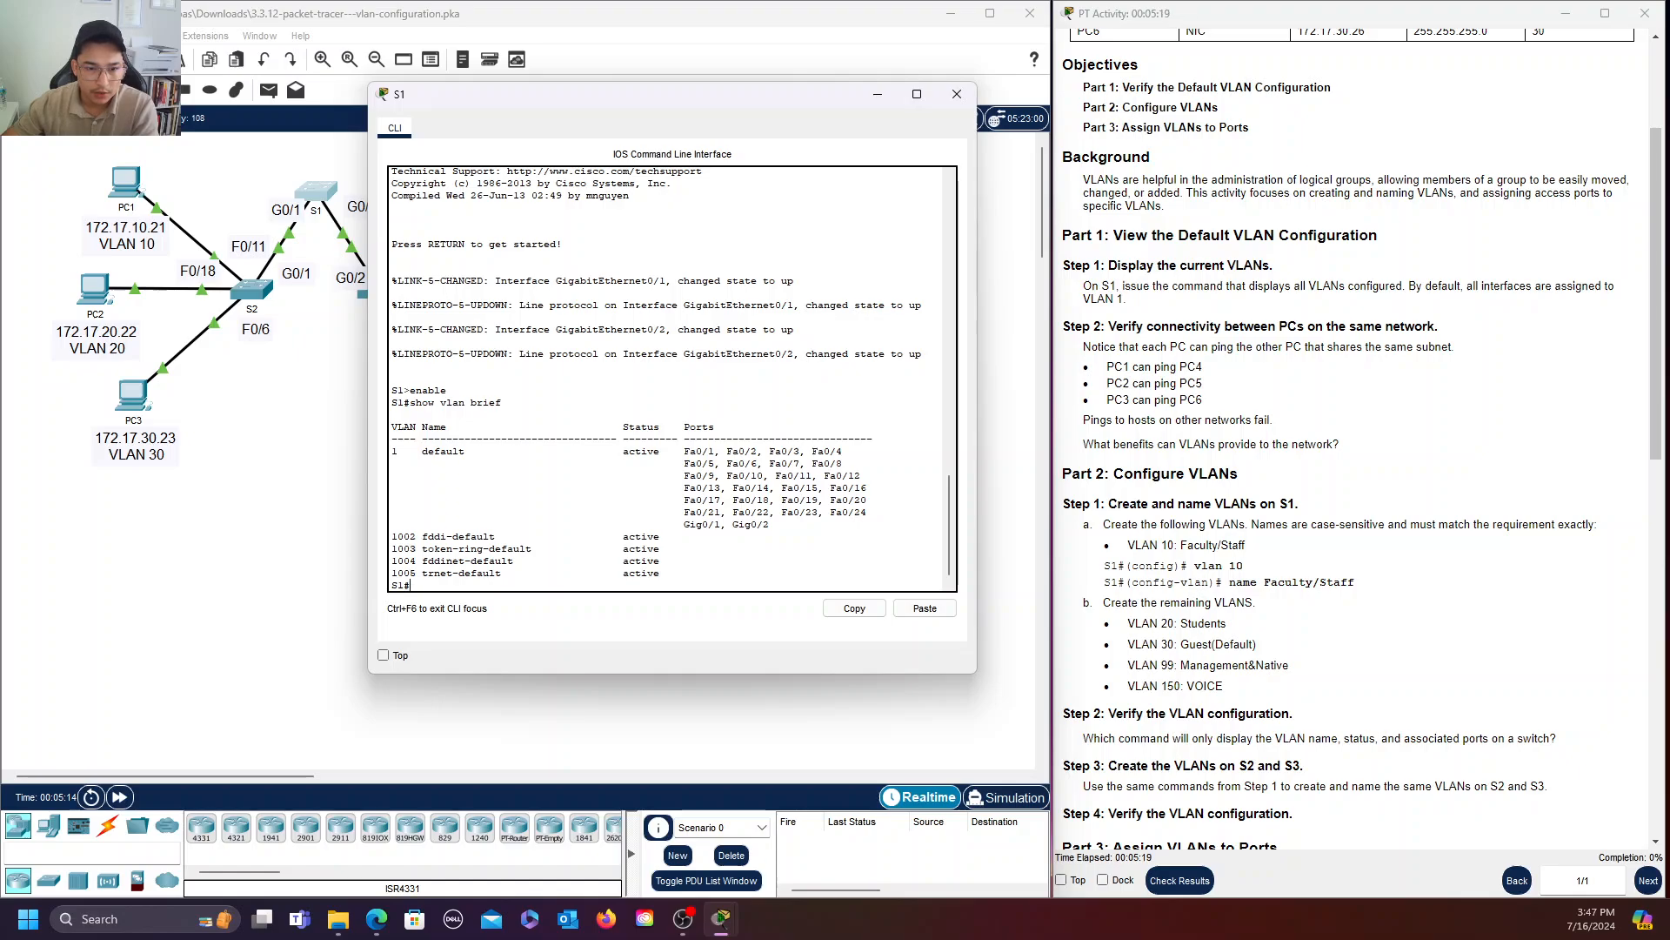
drag(422, 450, 483, 451)
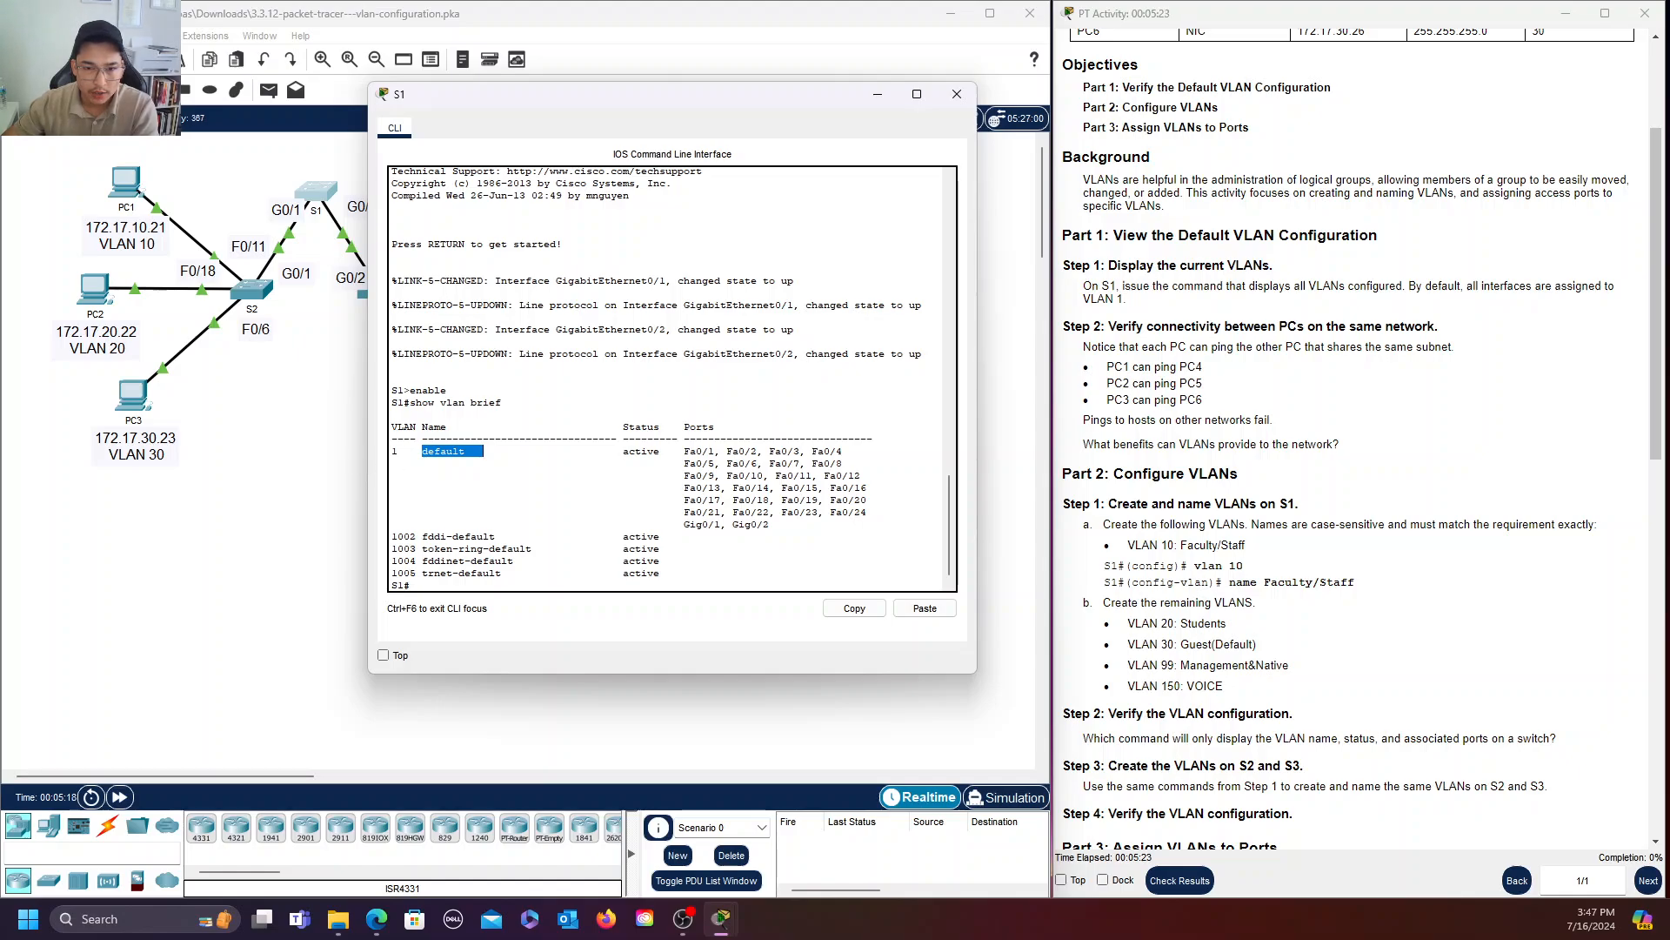
drag(681, 450, 769, 524)
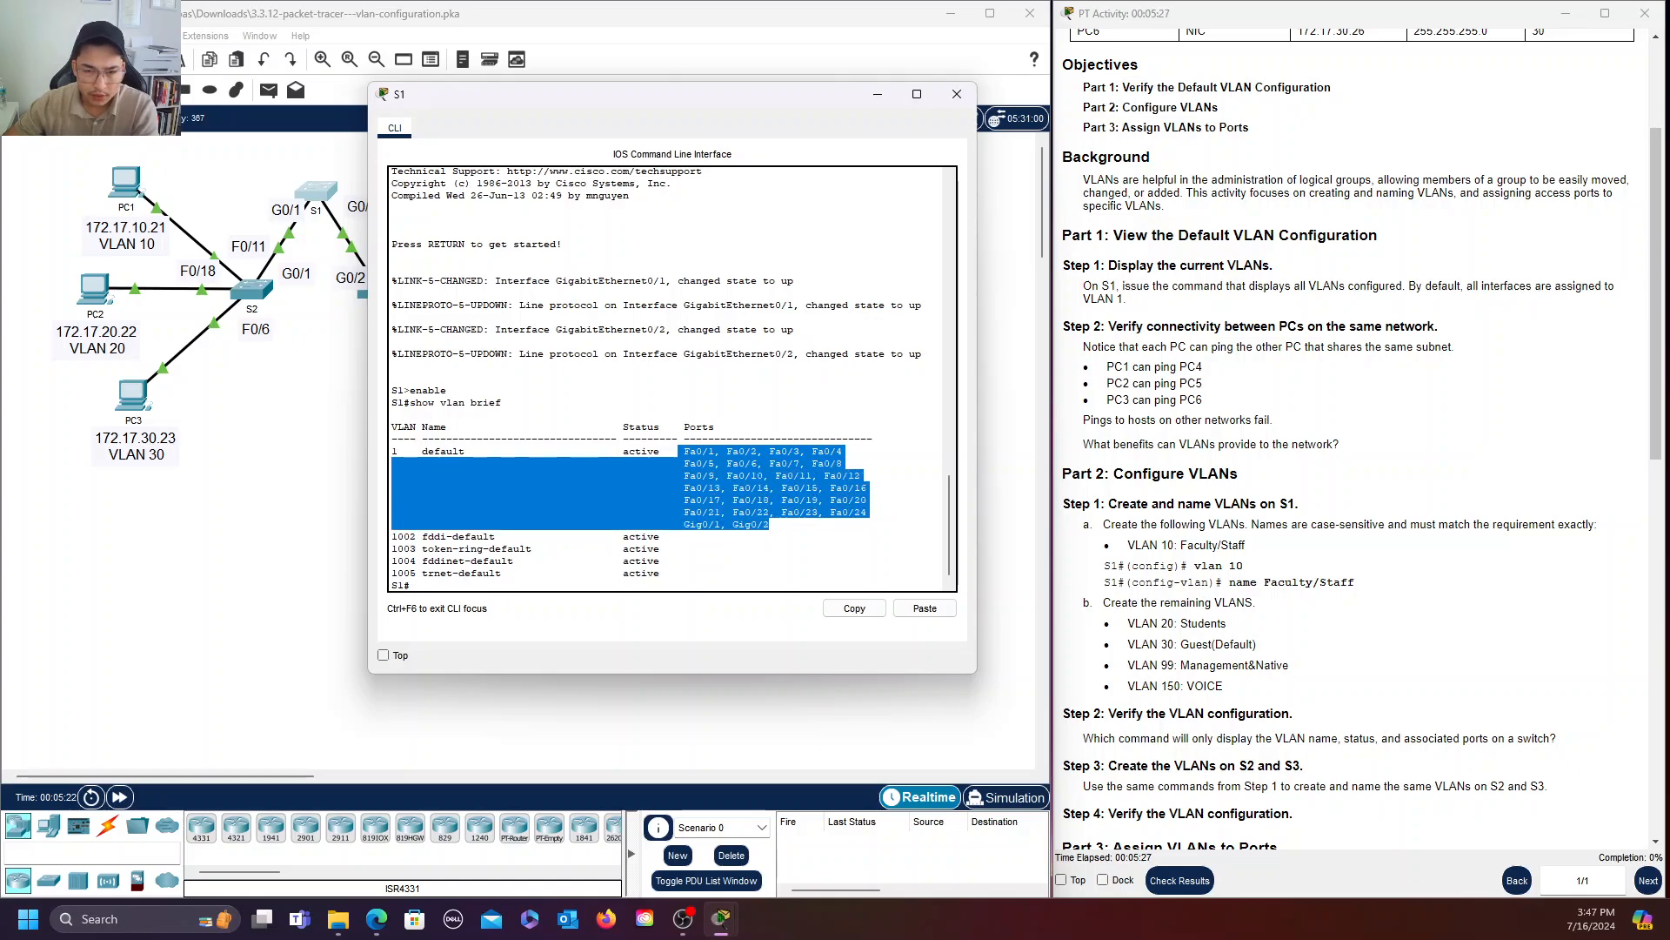
drag(771, 524, 684, 451)
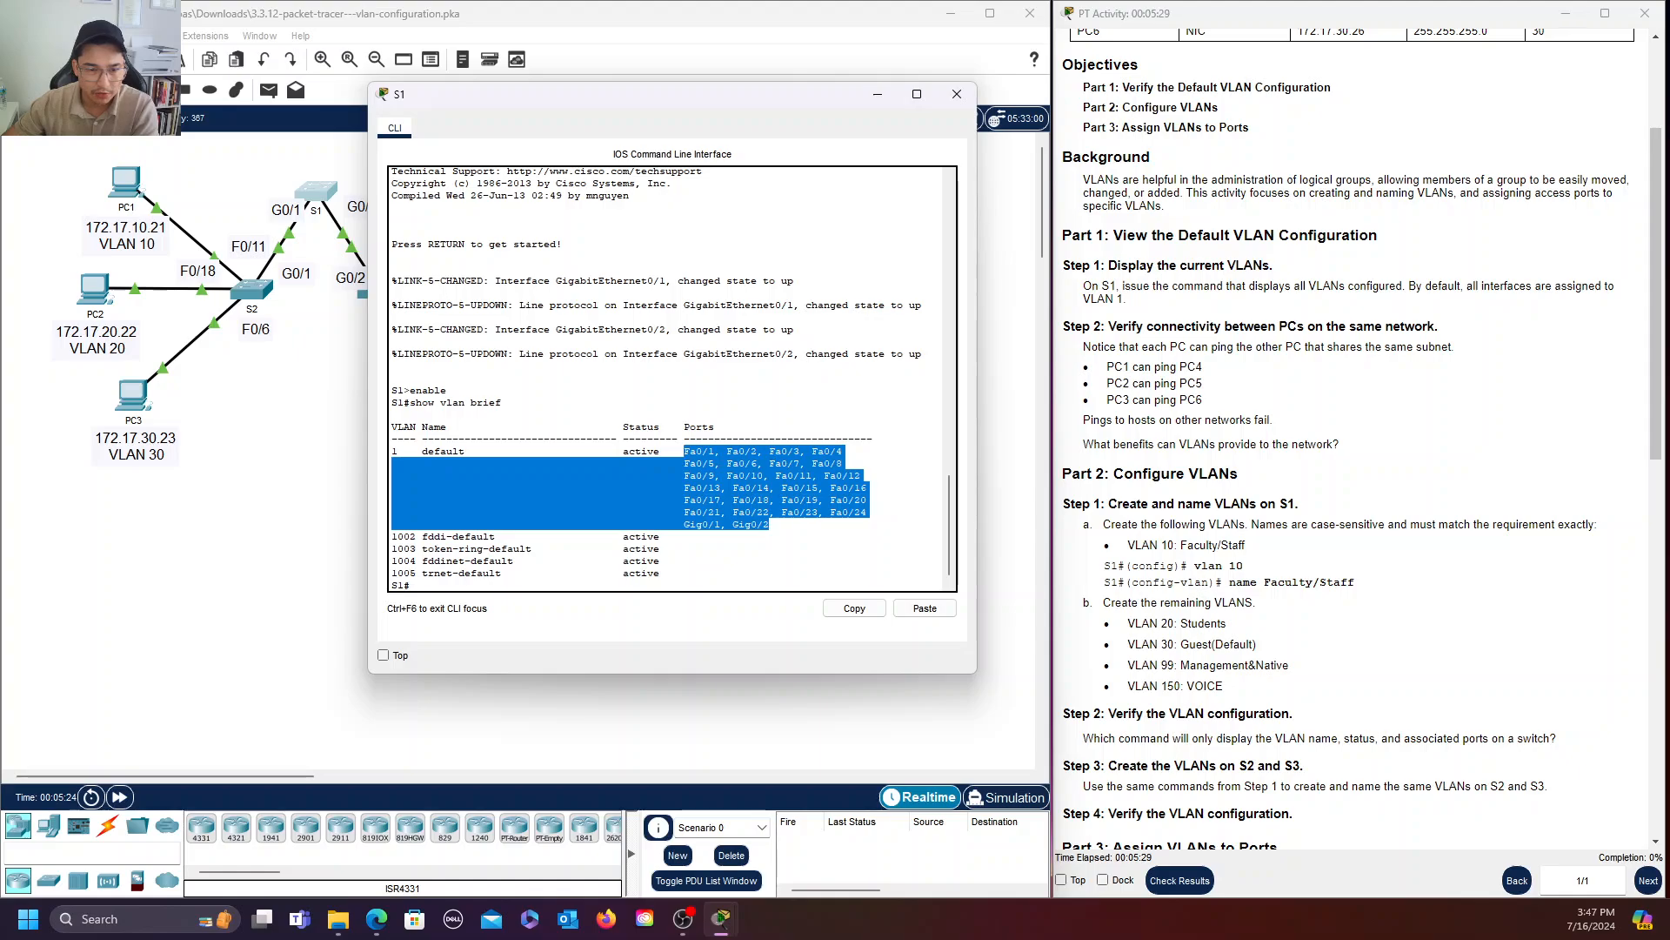
click(955, 94)
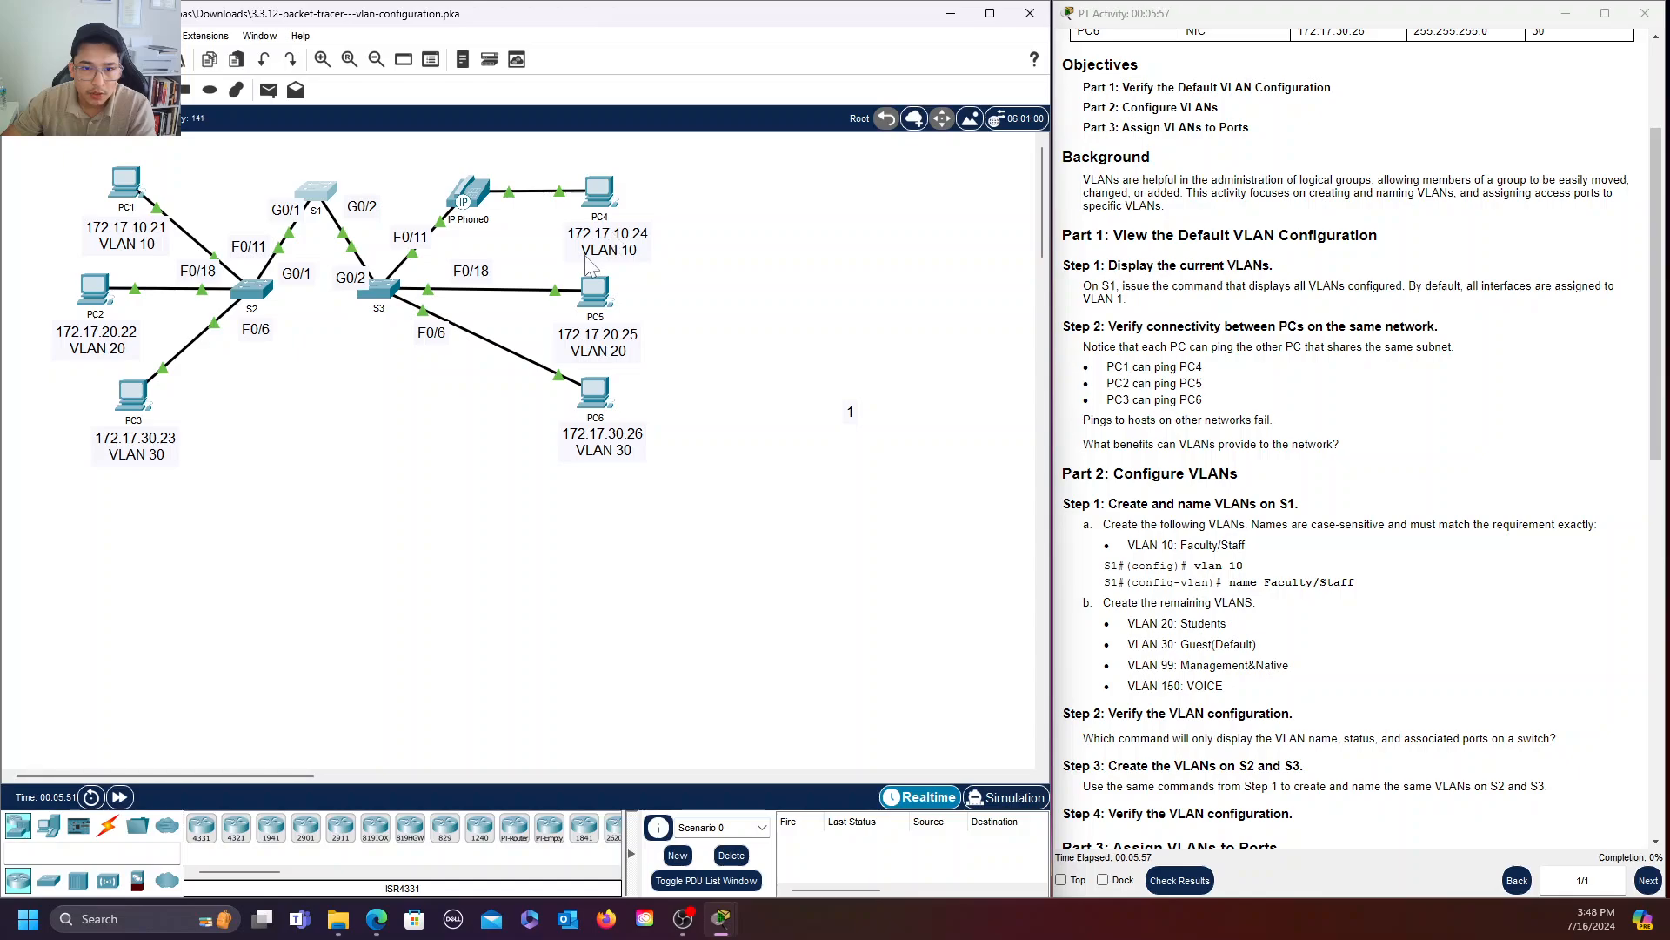
Open the Command Prompt on PC1.
click(134, 185)
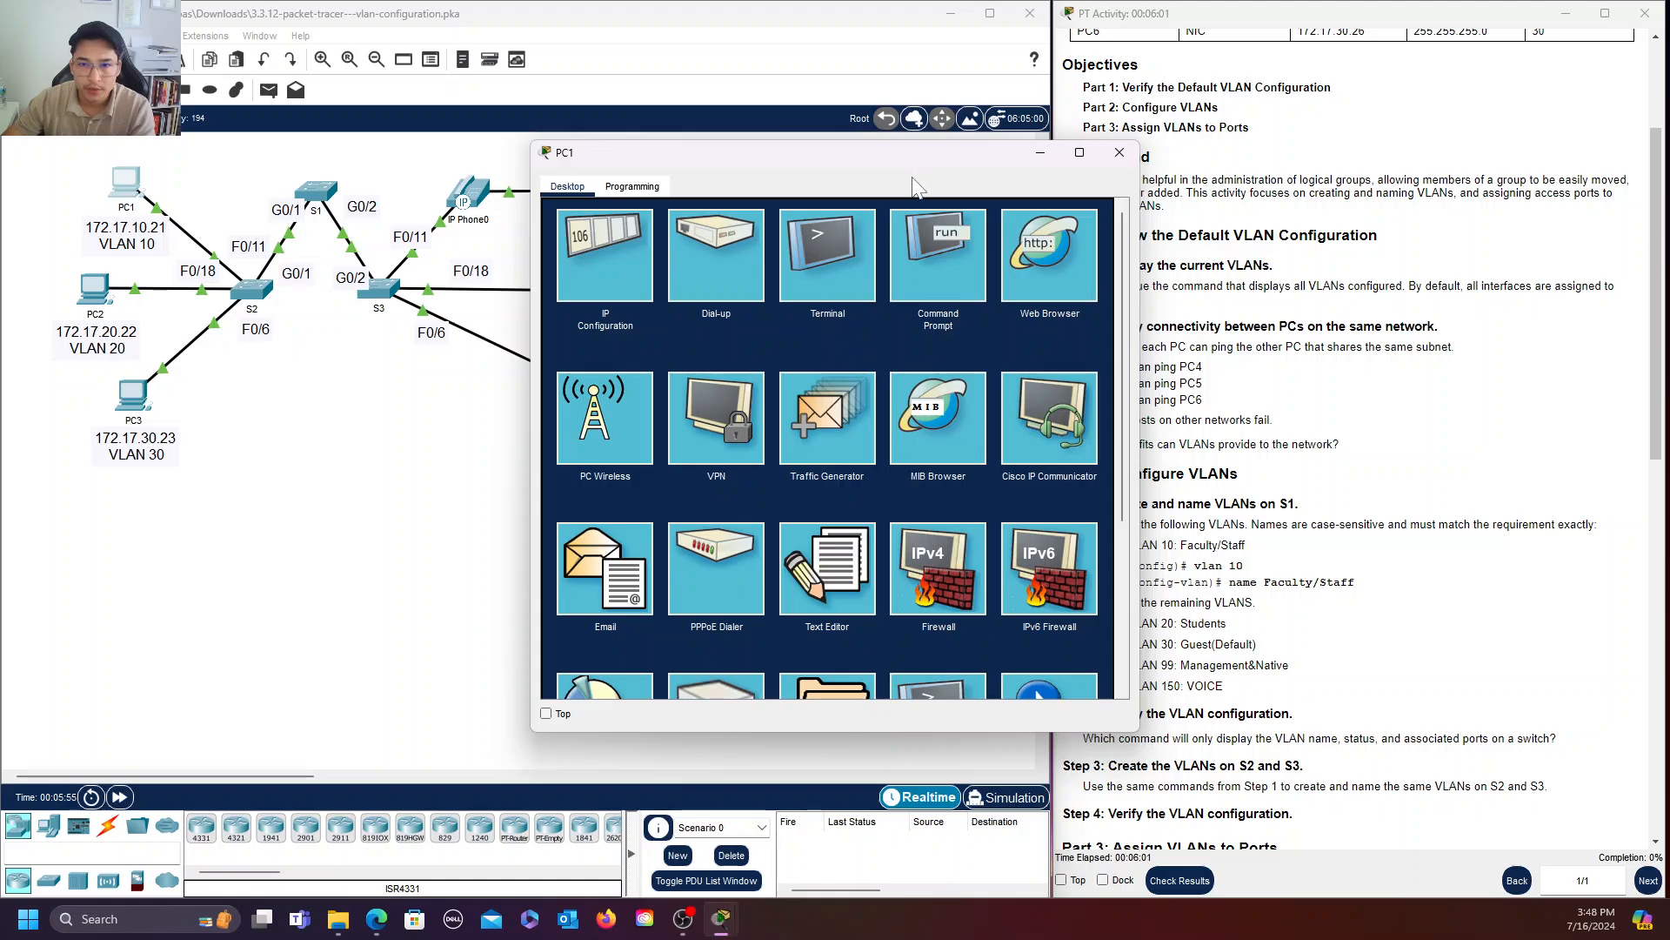
drag(924, 169, 681, 172)
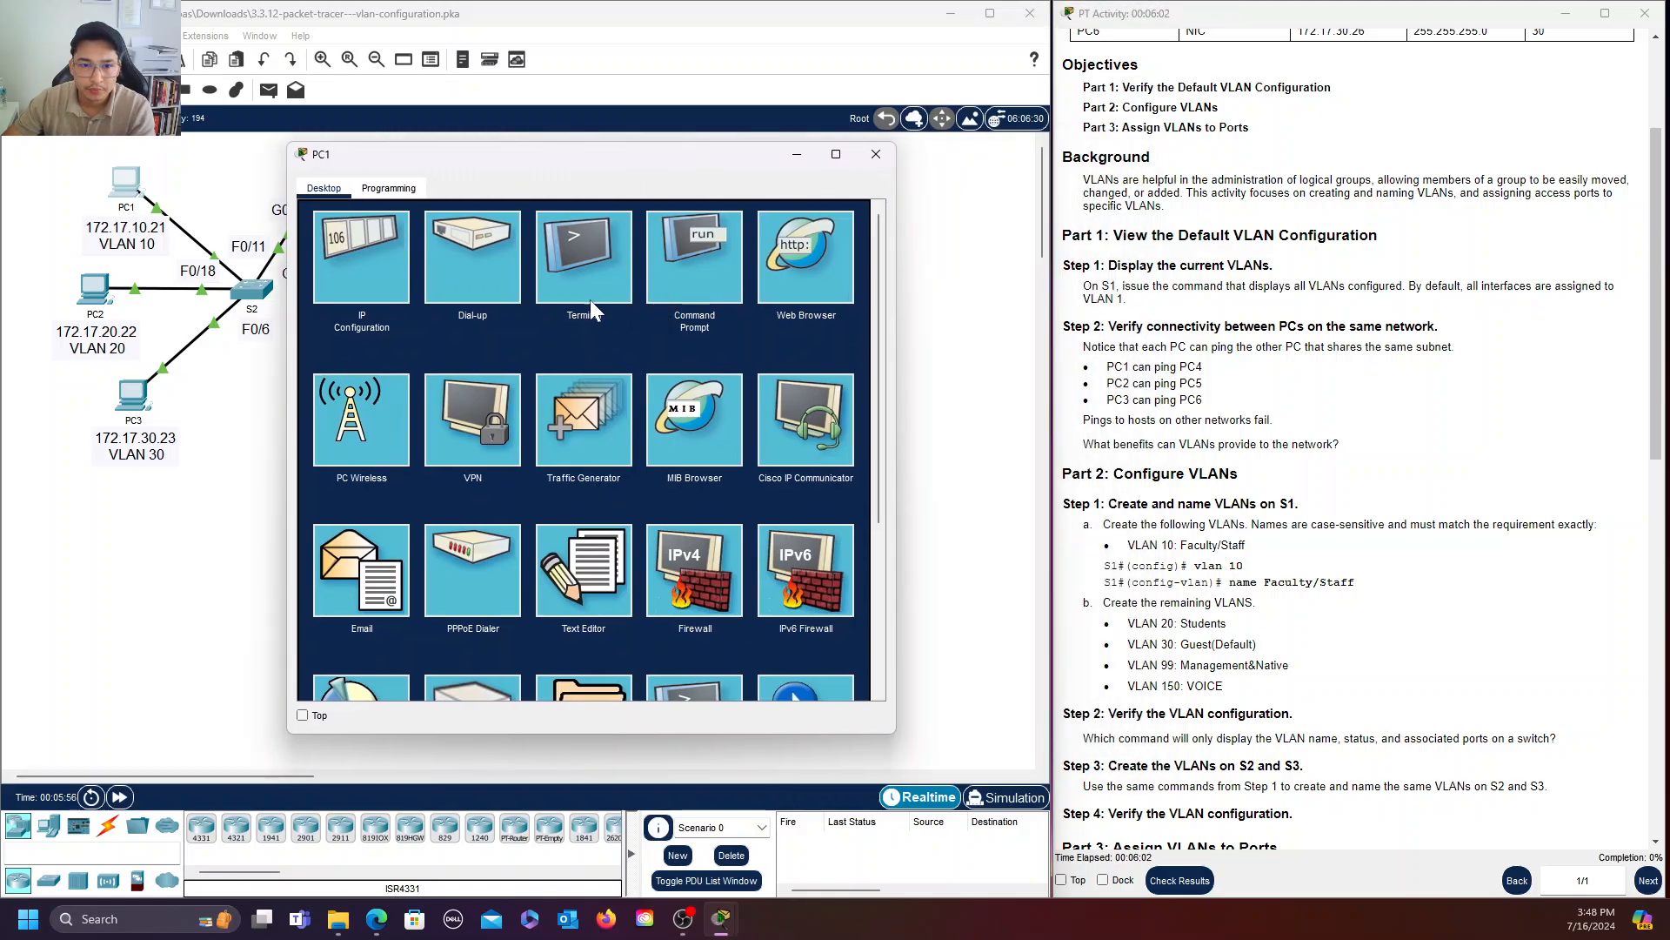
click(685, 270)
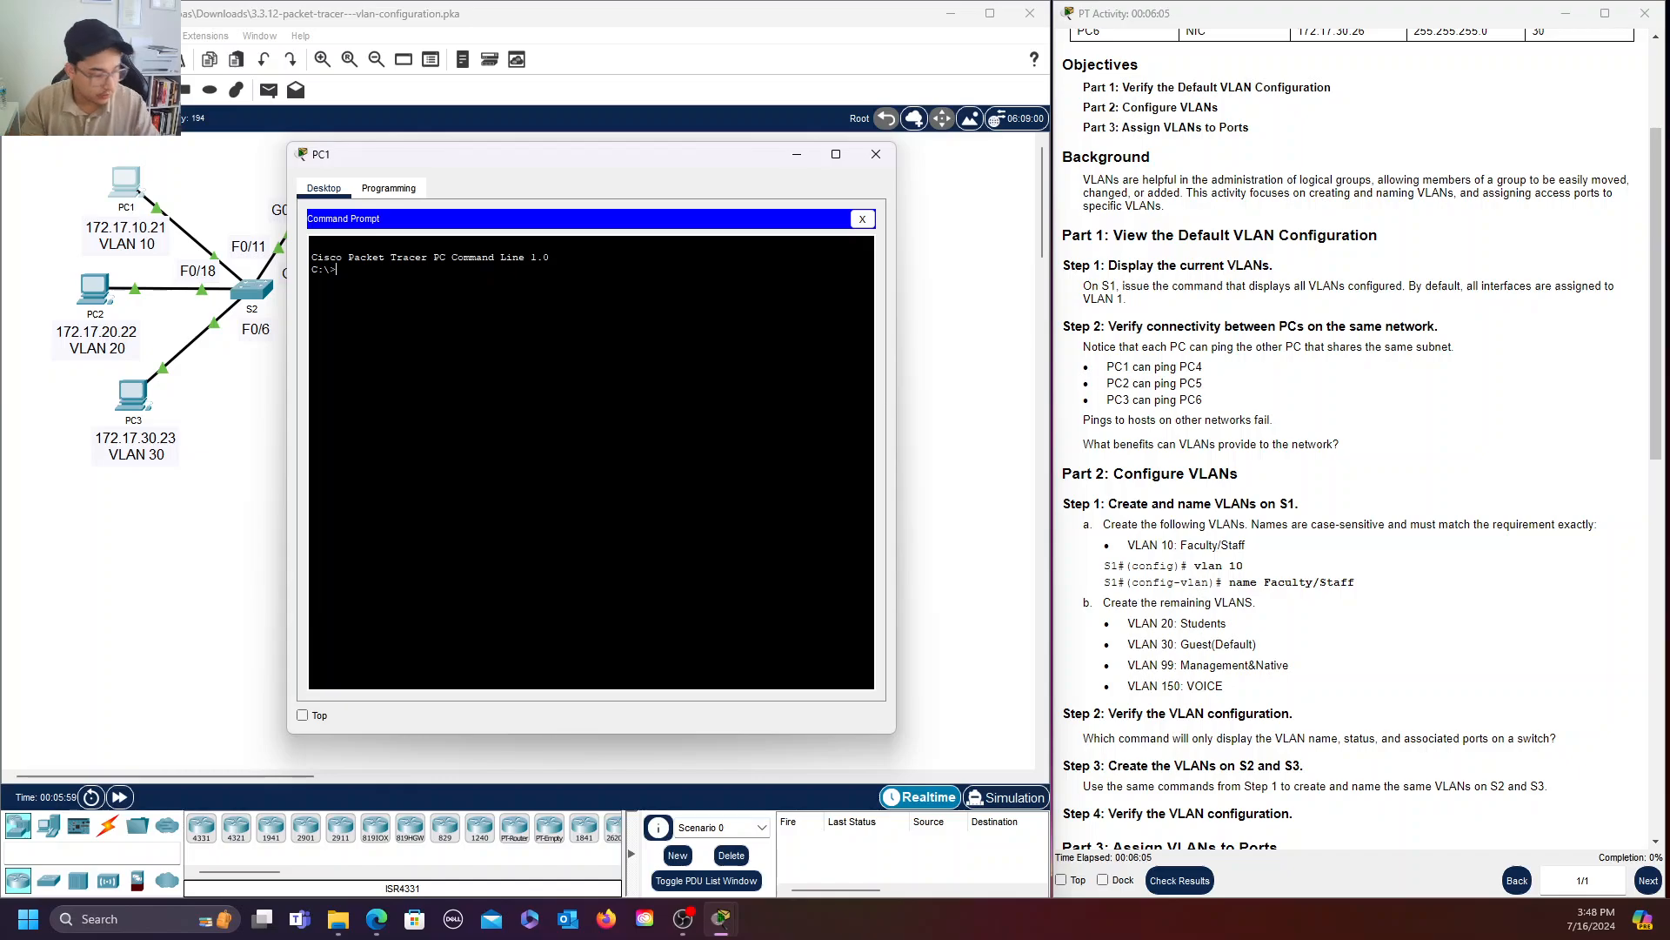
Ping PC4 at 172.17.10.24 from PC1, check the replies, and close PC1's window.
text(ping)
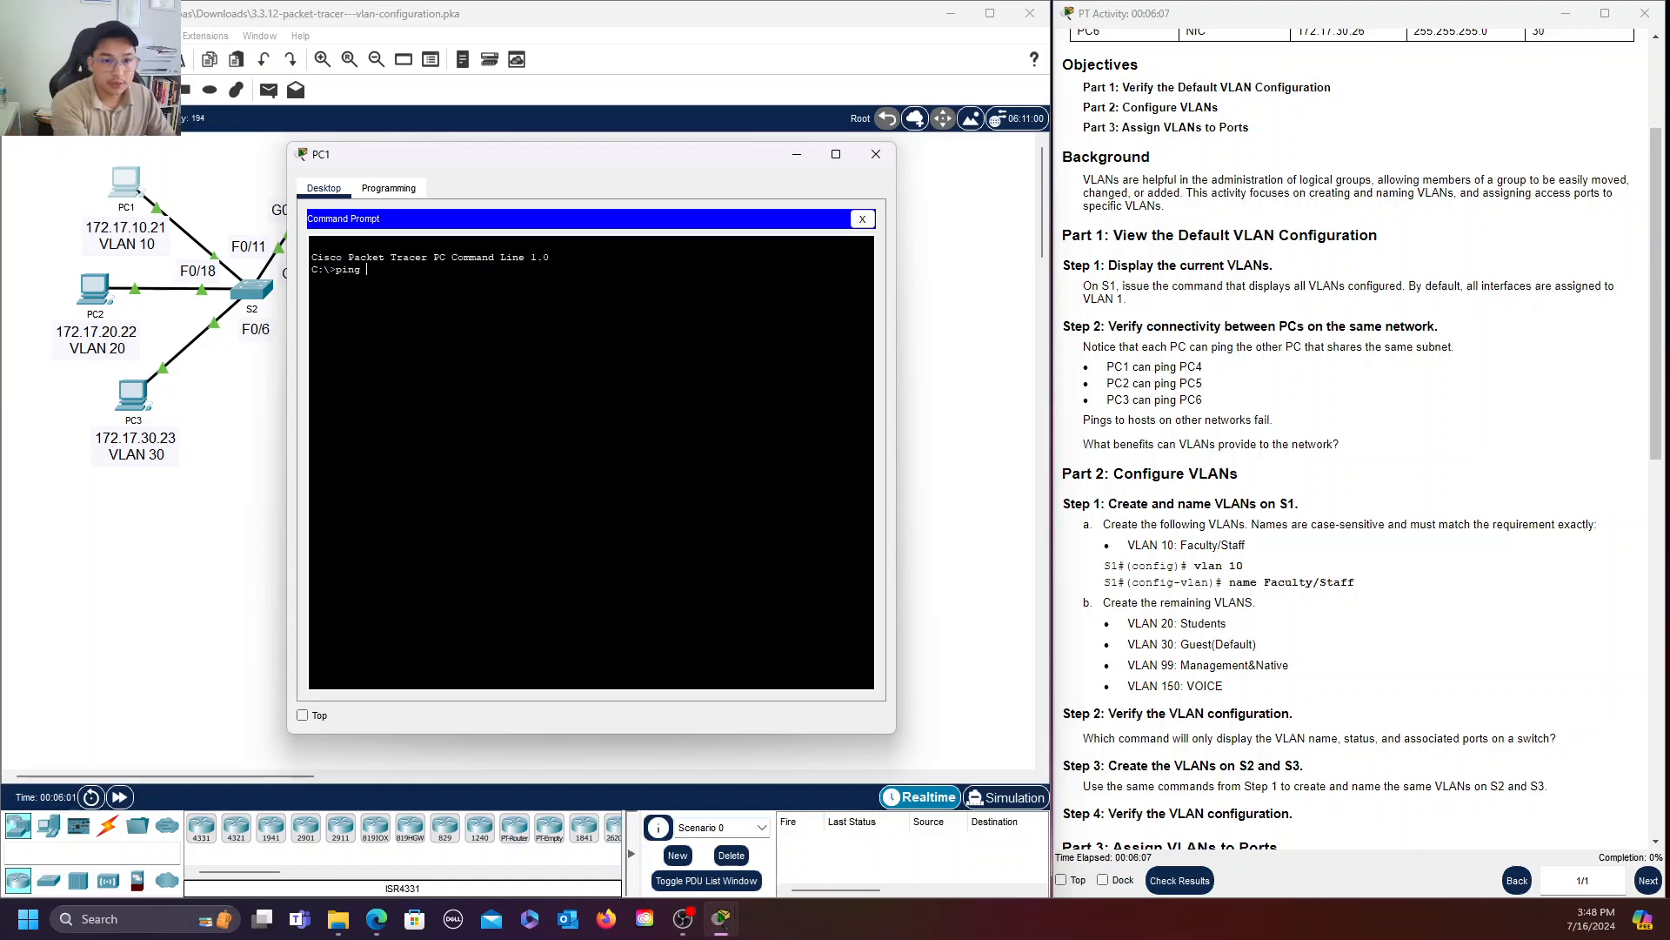
drag(503, 158, 495, 280)
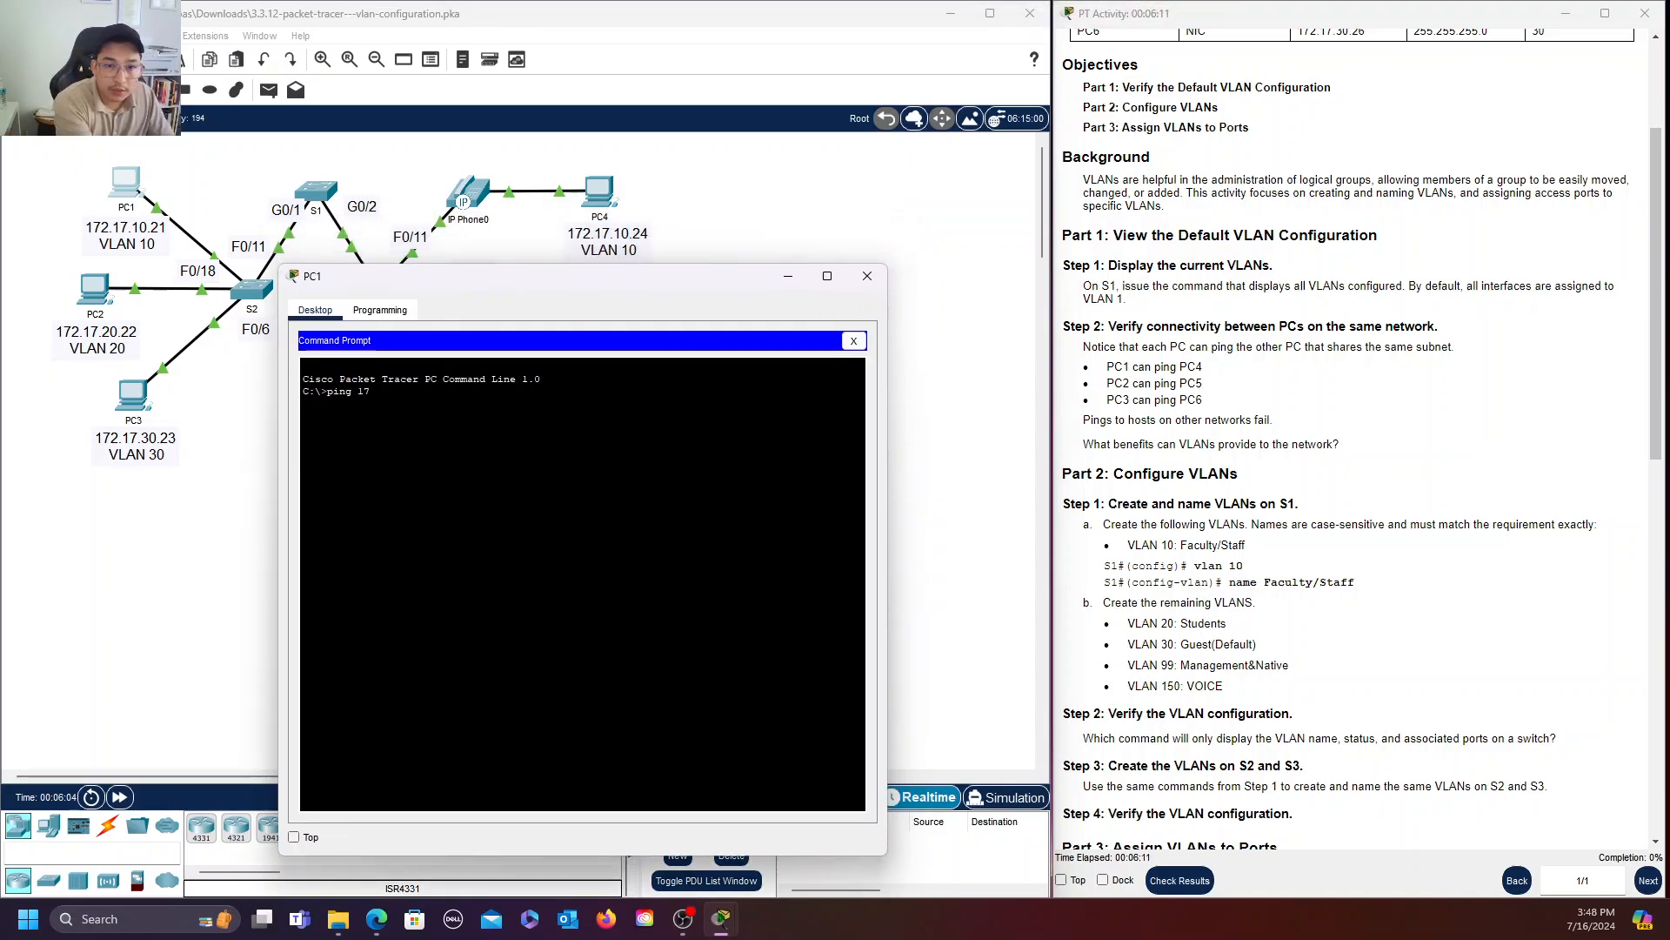
text(172.17)
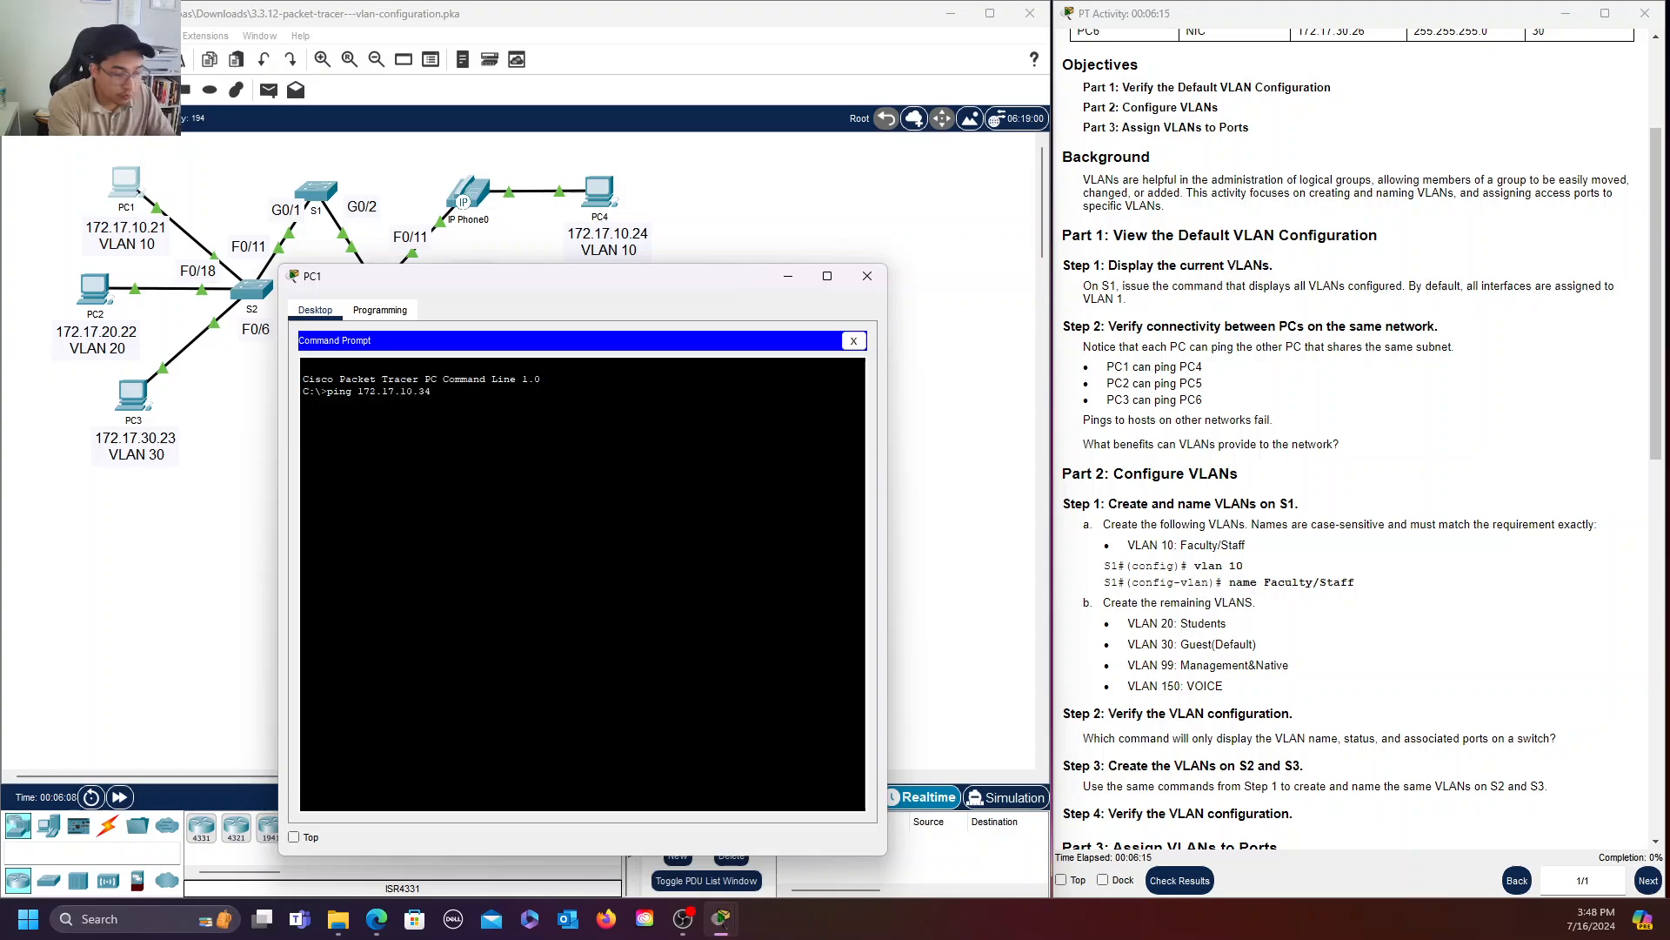
text(.10.34)
key(BackSpace)
key(BackSpace)
text(24)
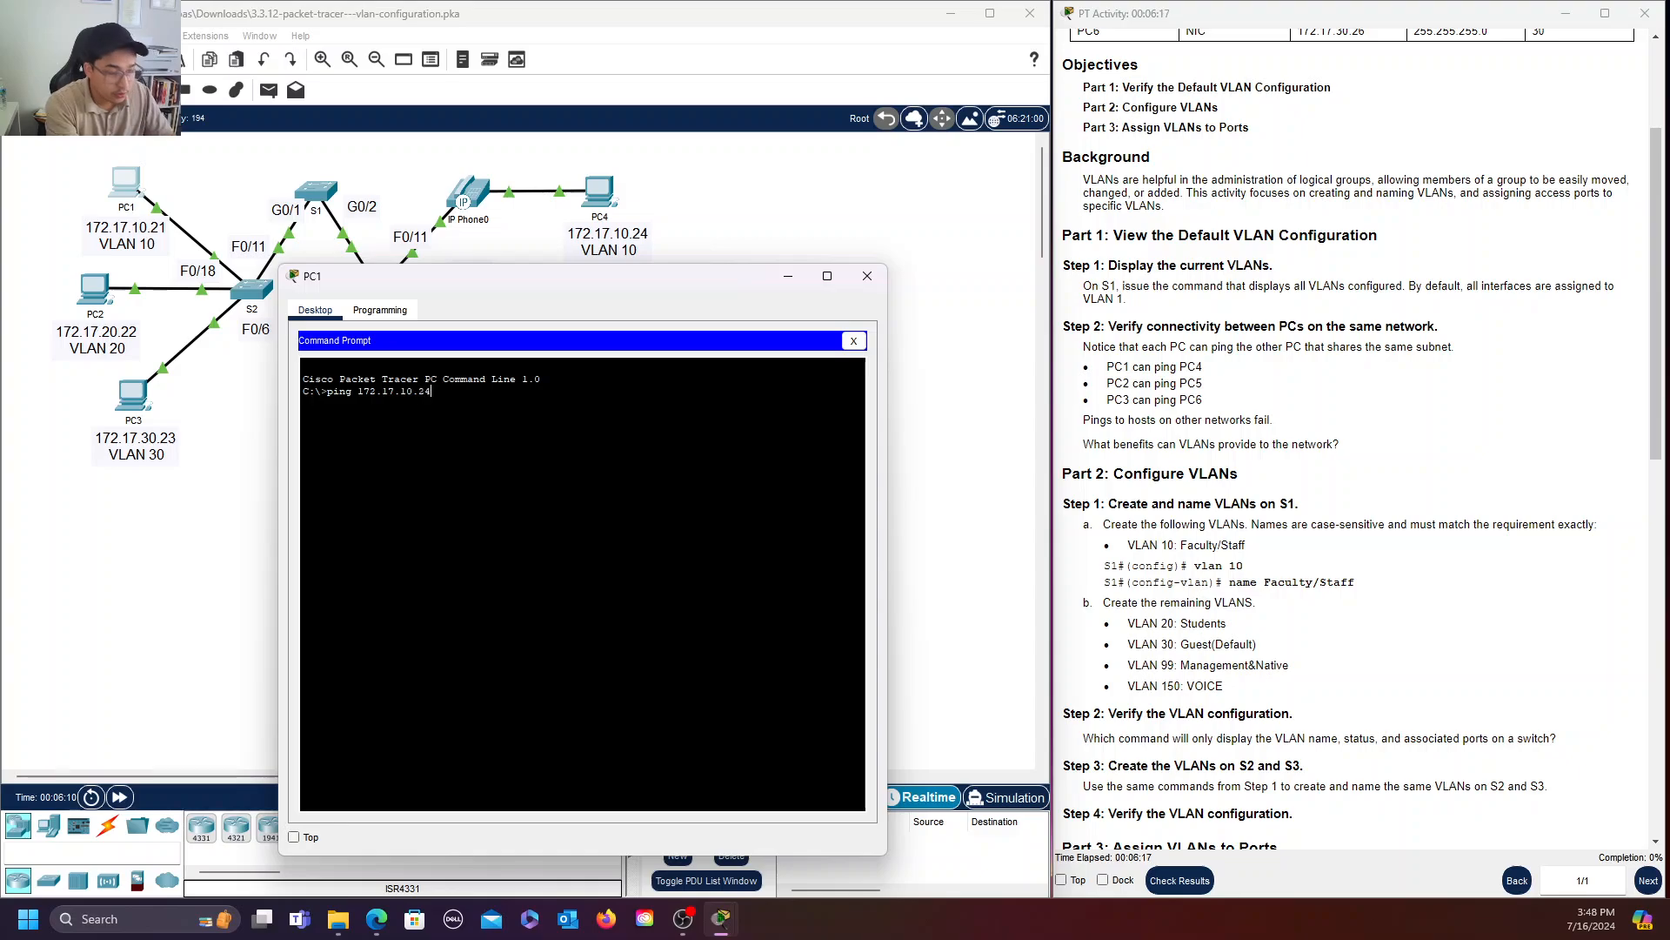
key(Return)
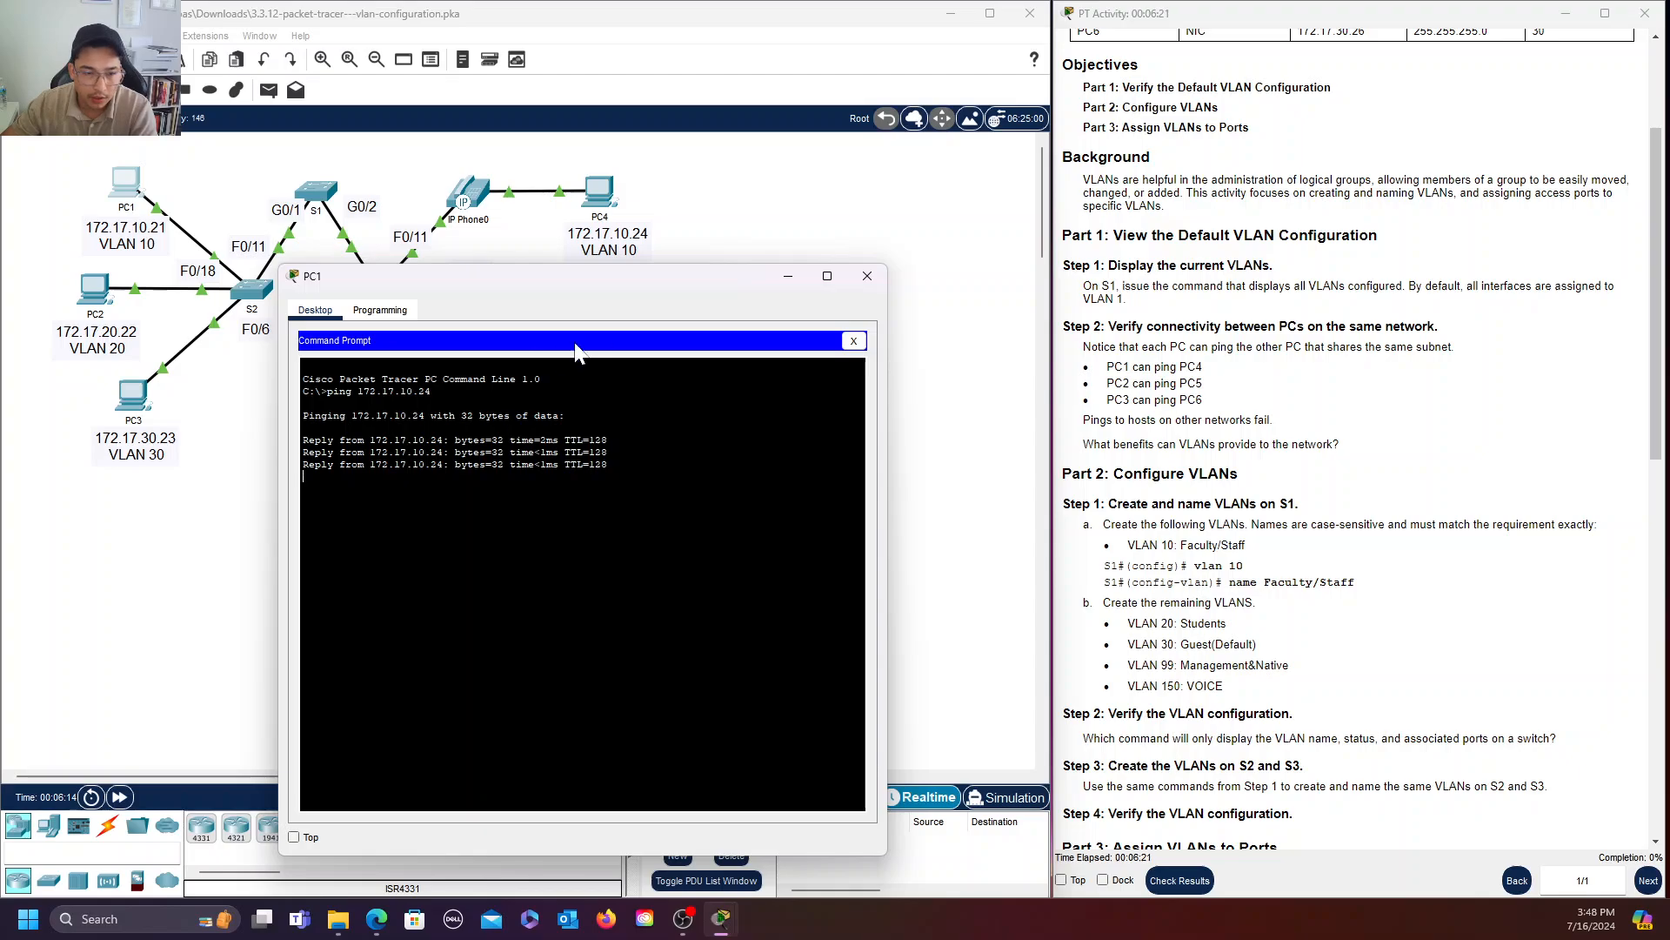
drag(604, 286, 707, 293)
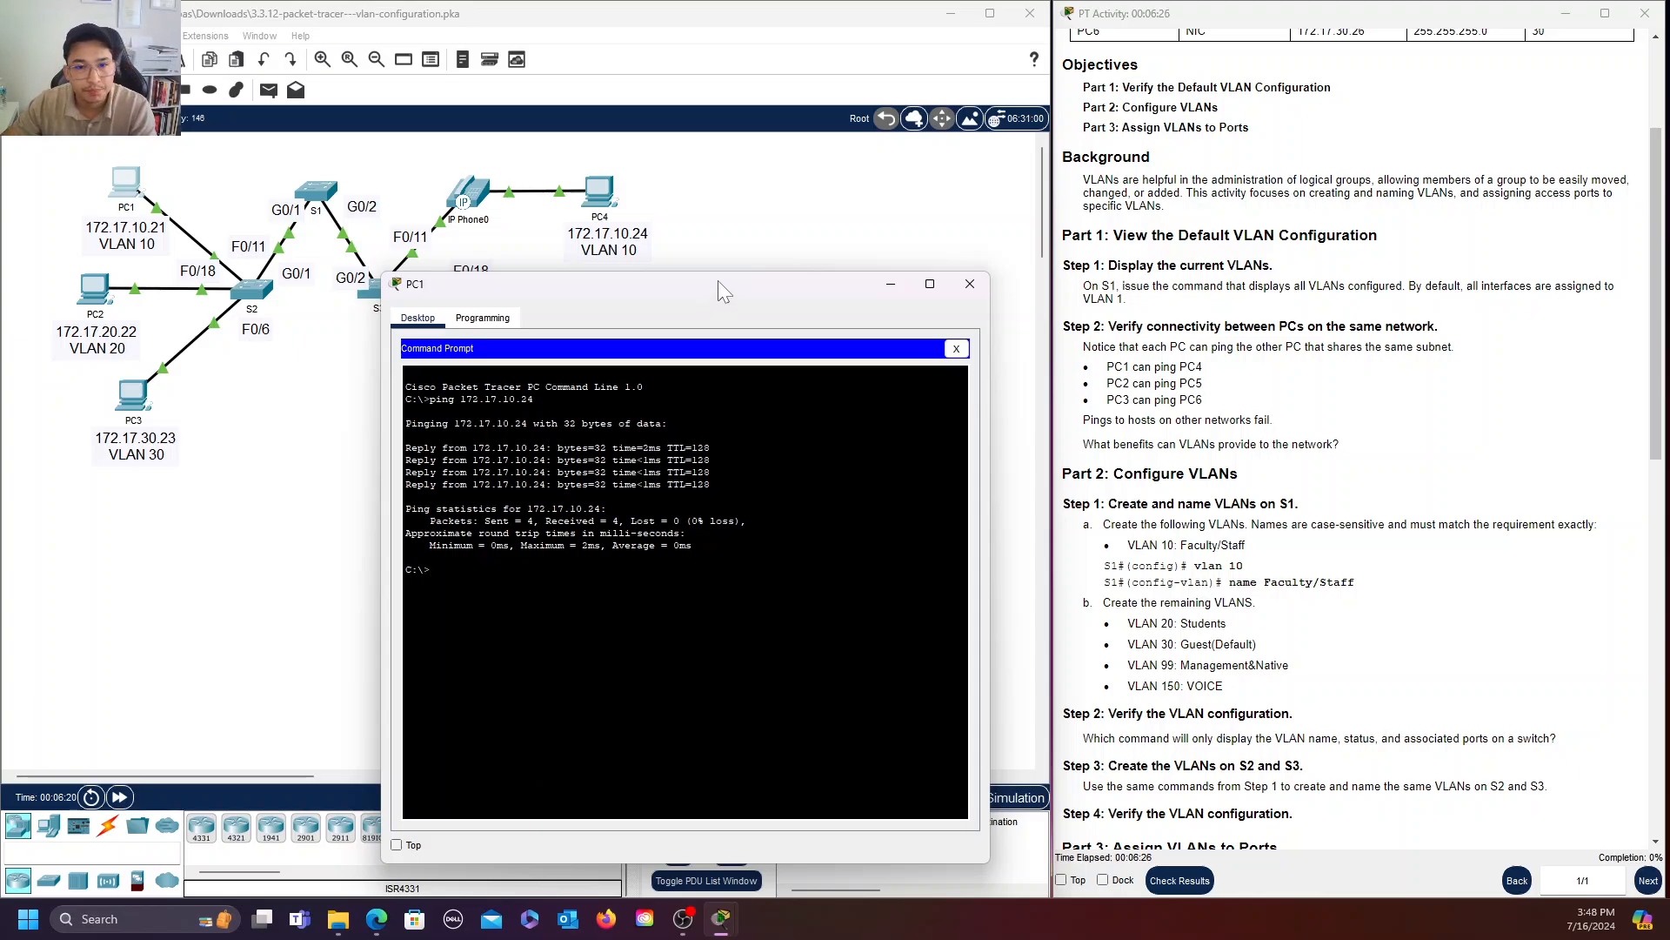
drag(748, 291, 647, 297)
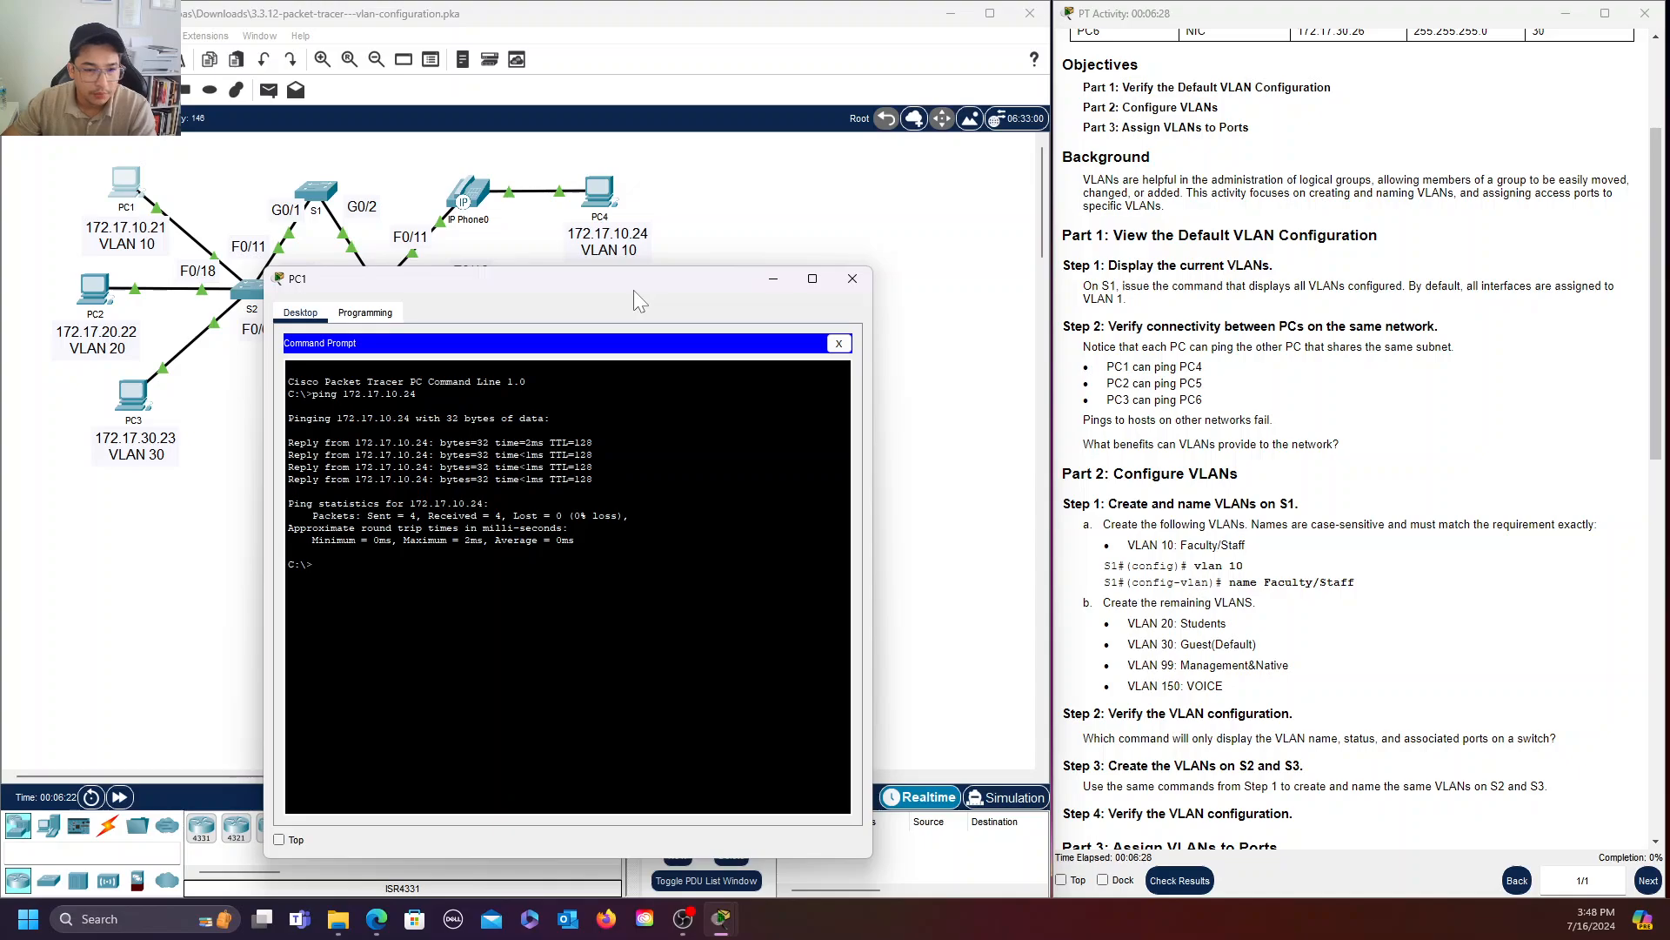
click(861, 286)
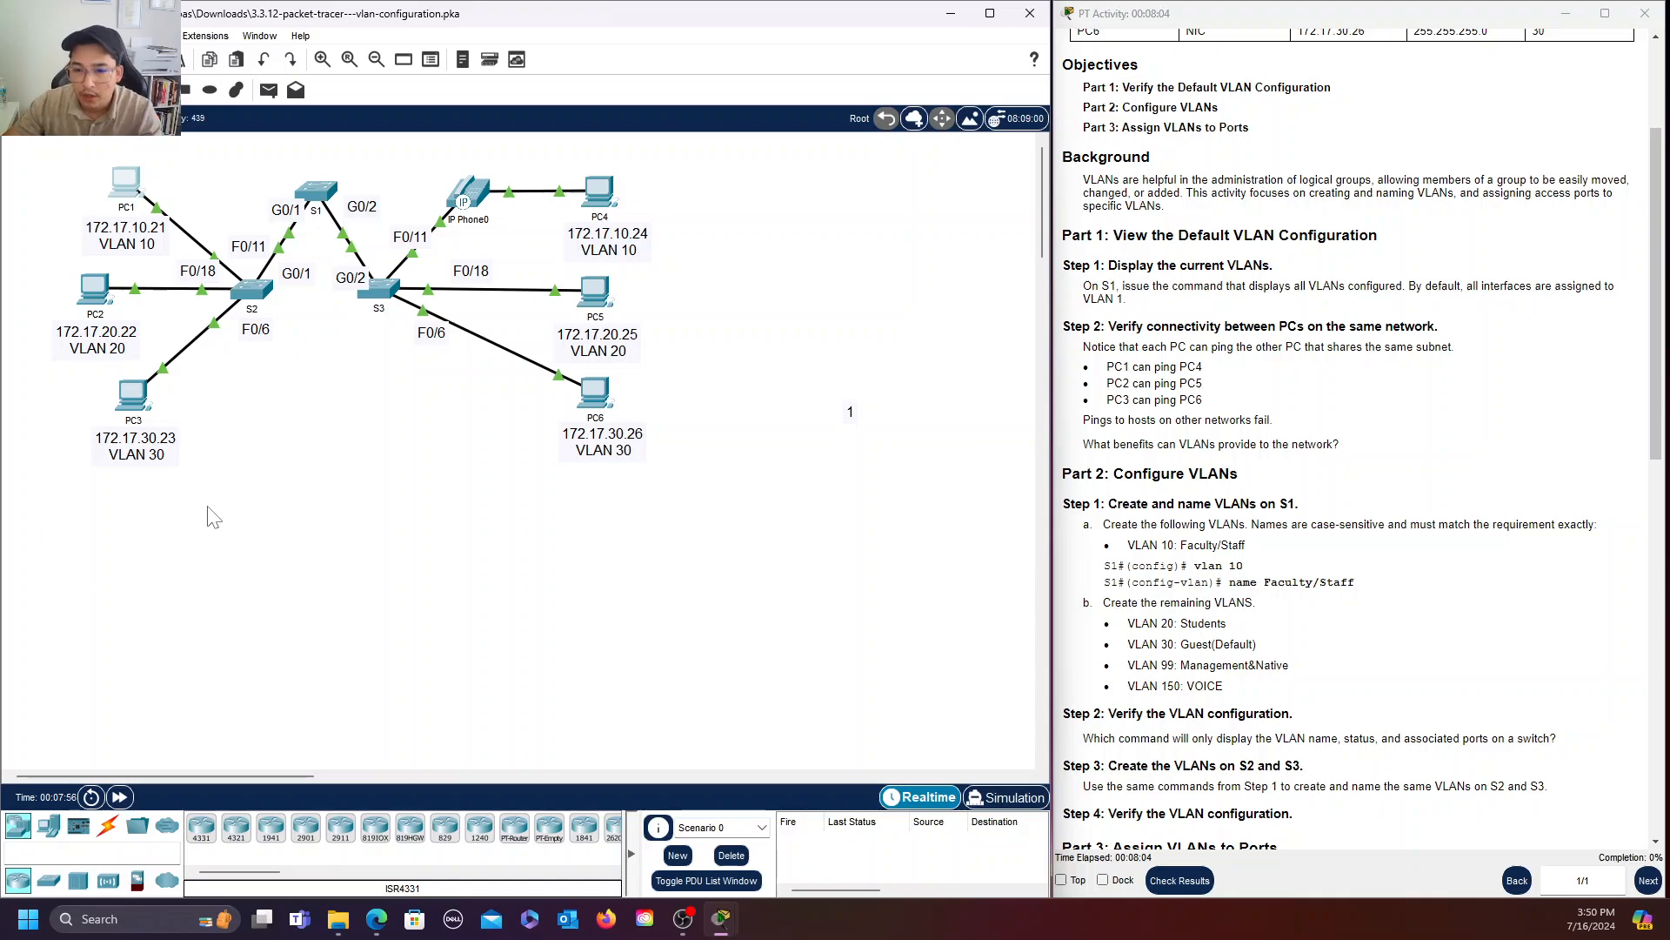
Reopen S1's command line interface and enter global configuration mode with config term.
scroll(1424, 400, down, 3)
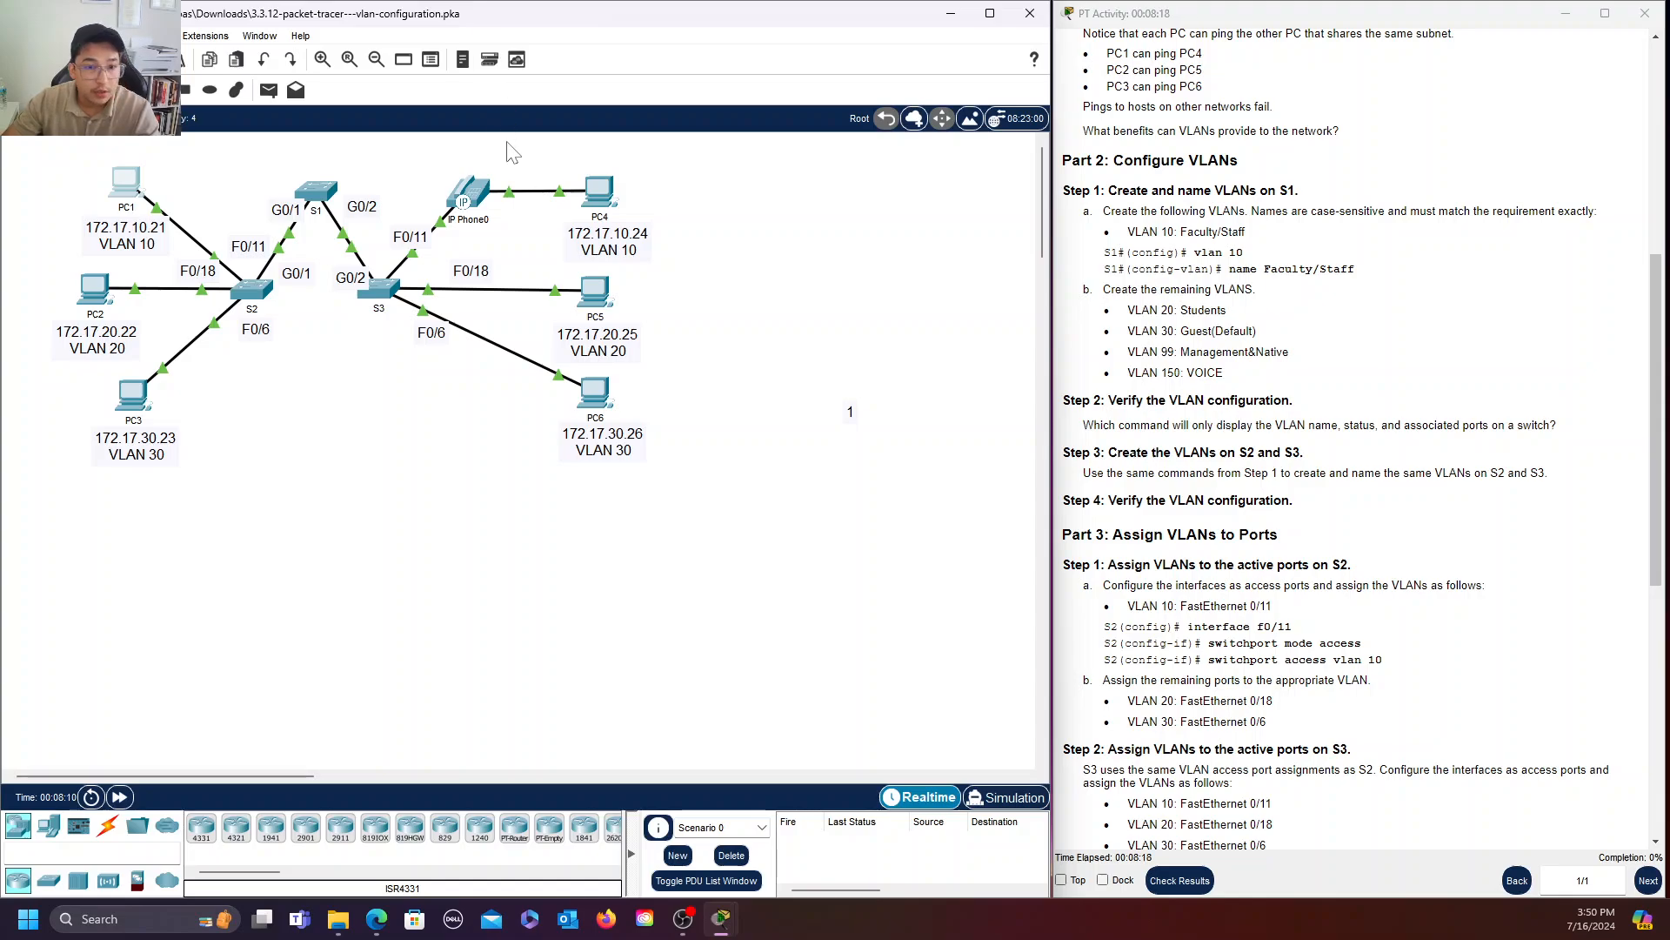
click(330, 193)
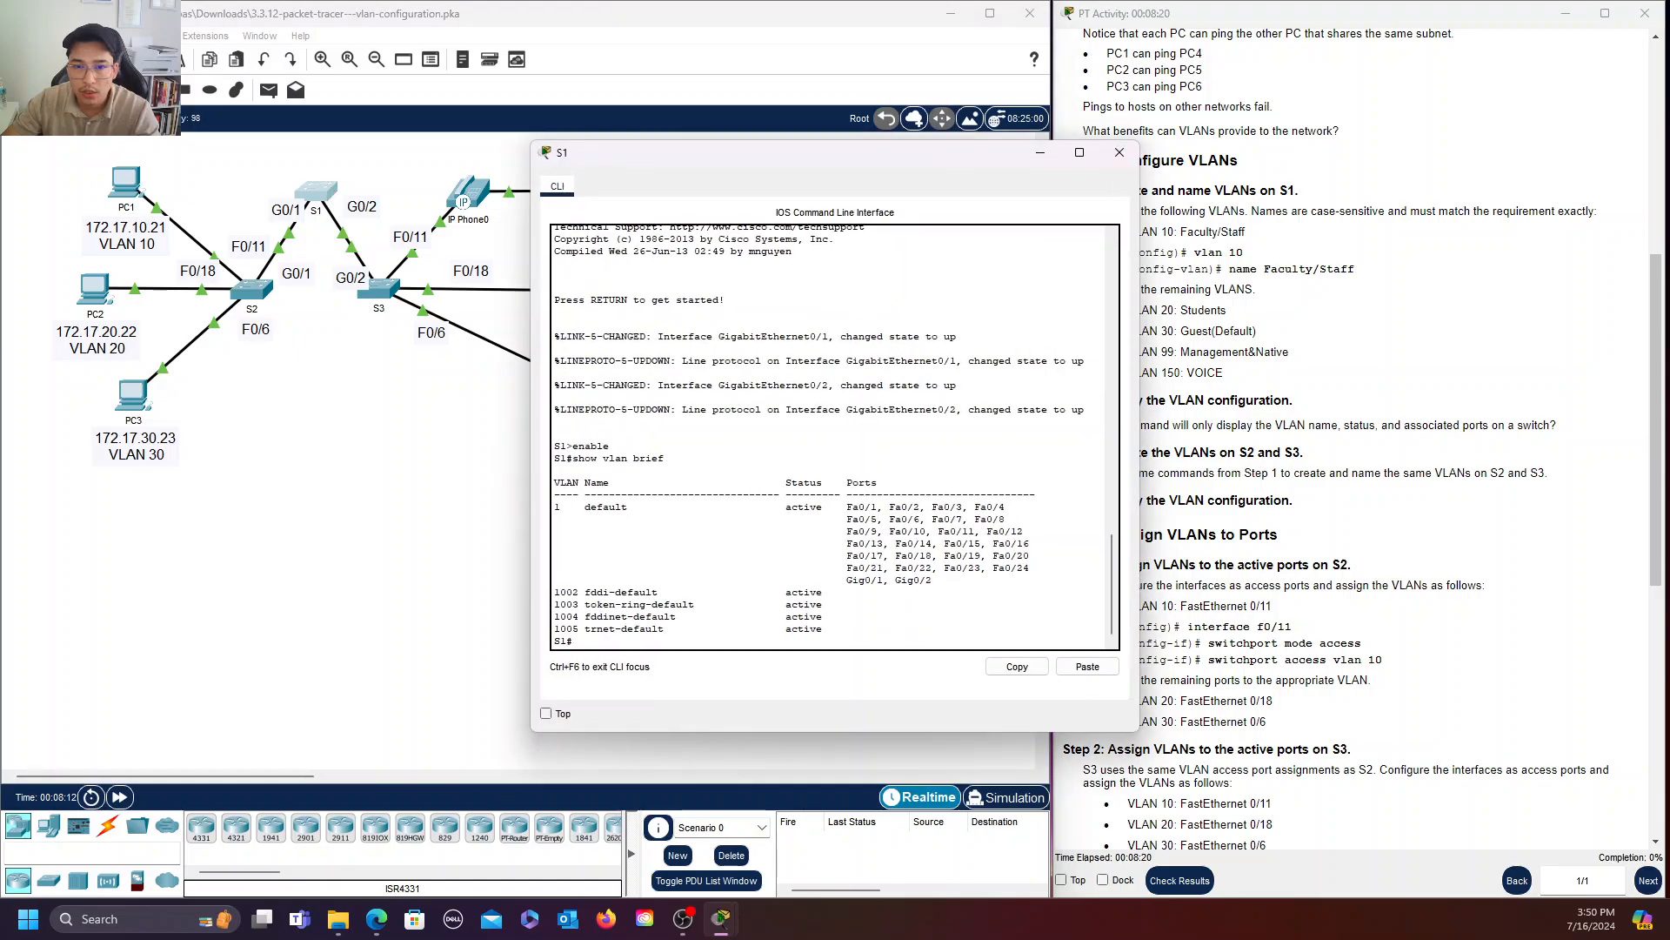
drag(888, 164, 766, 123)
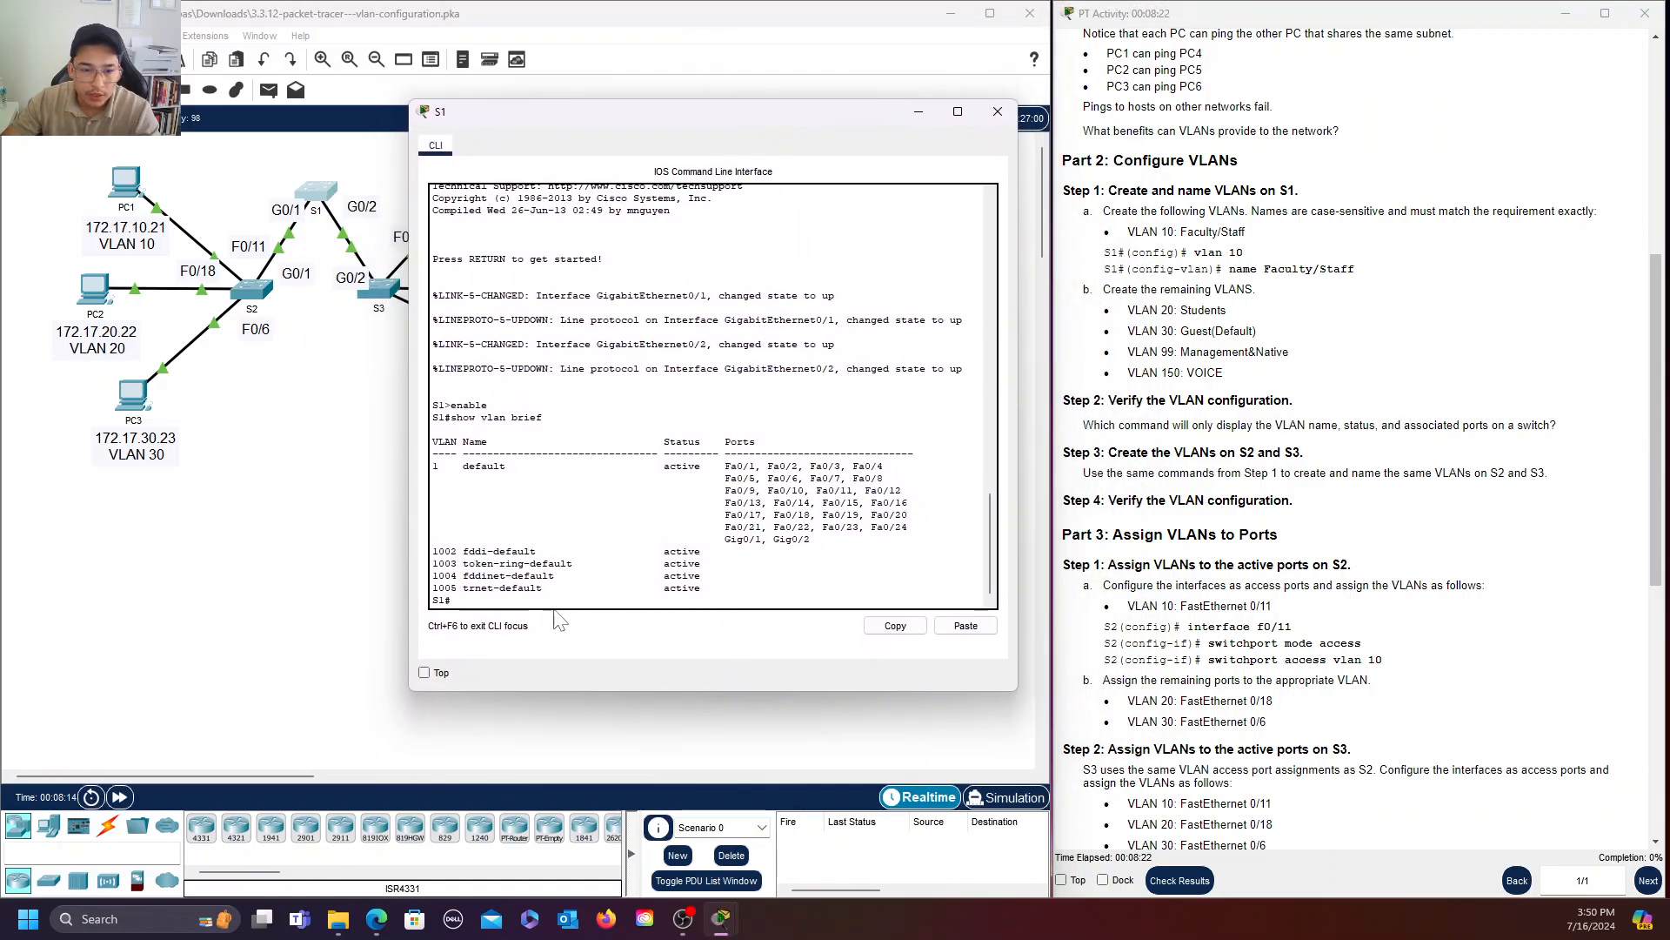
key(Return)
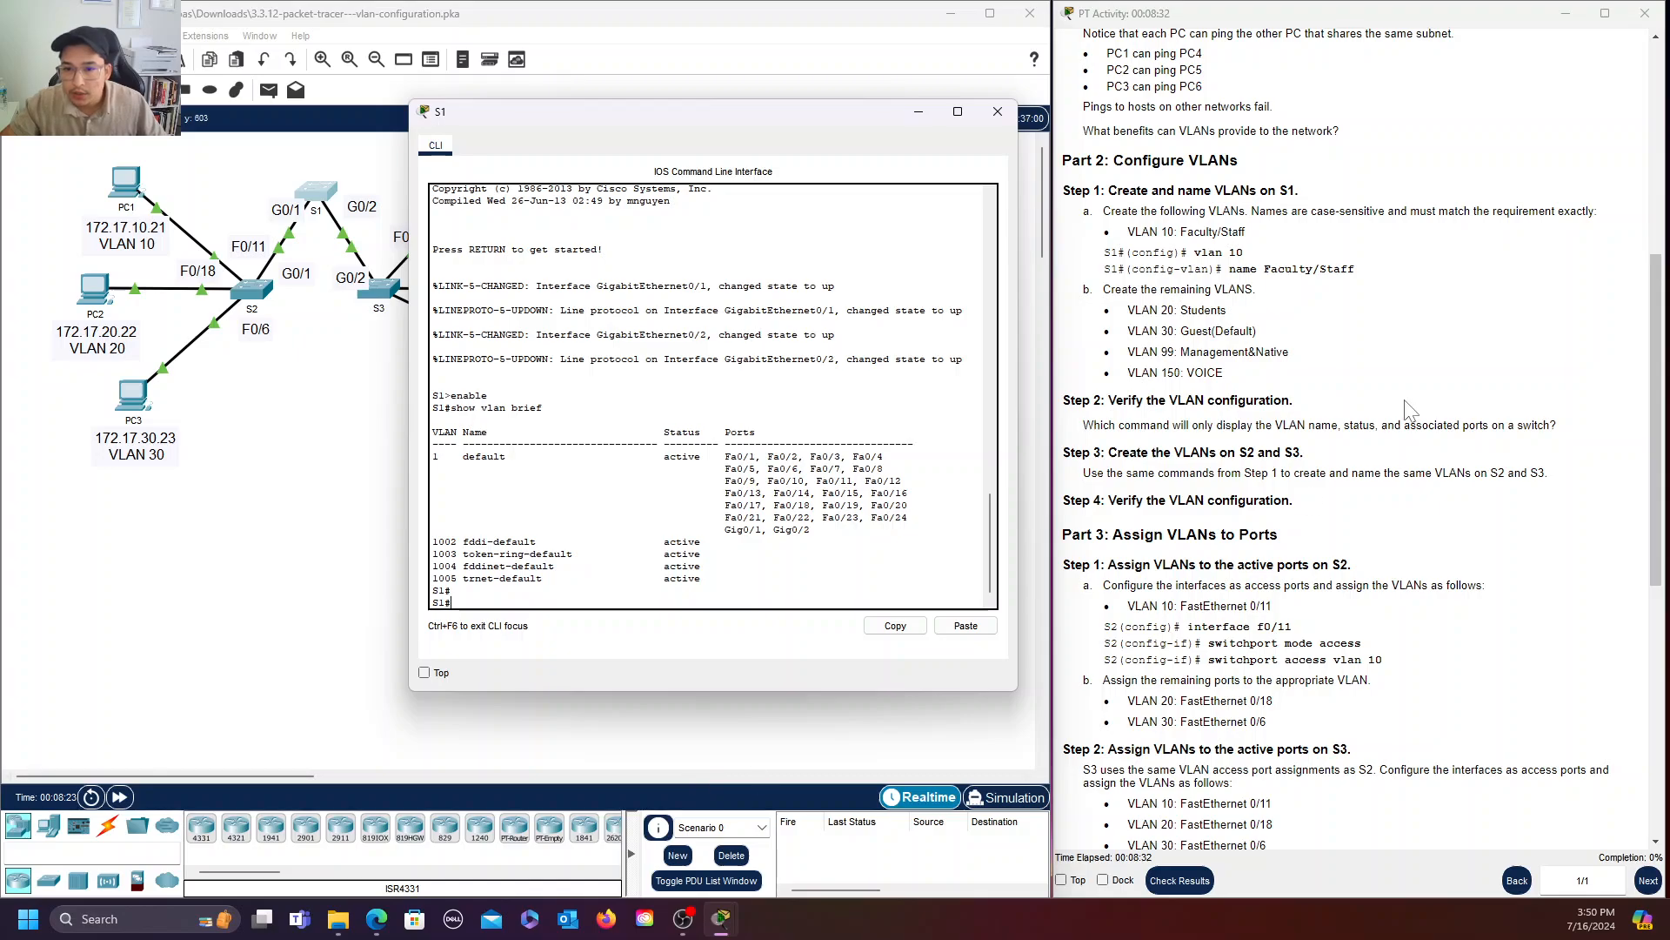
scroll(1389, 450, down, 2)
scroll(1389, 449, up, 1)
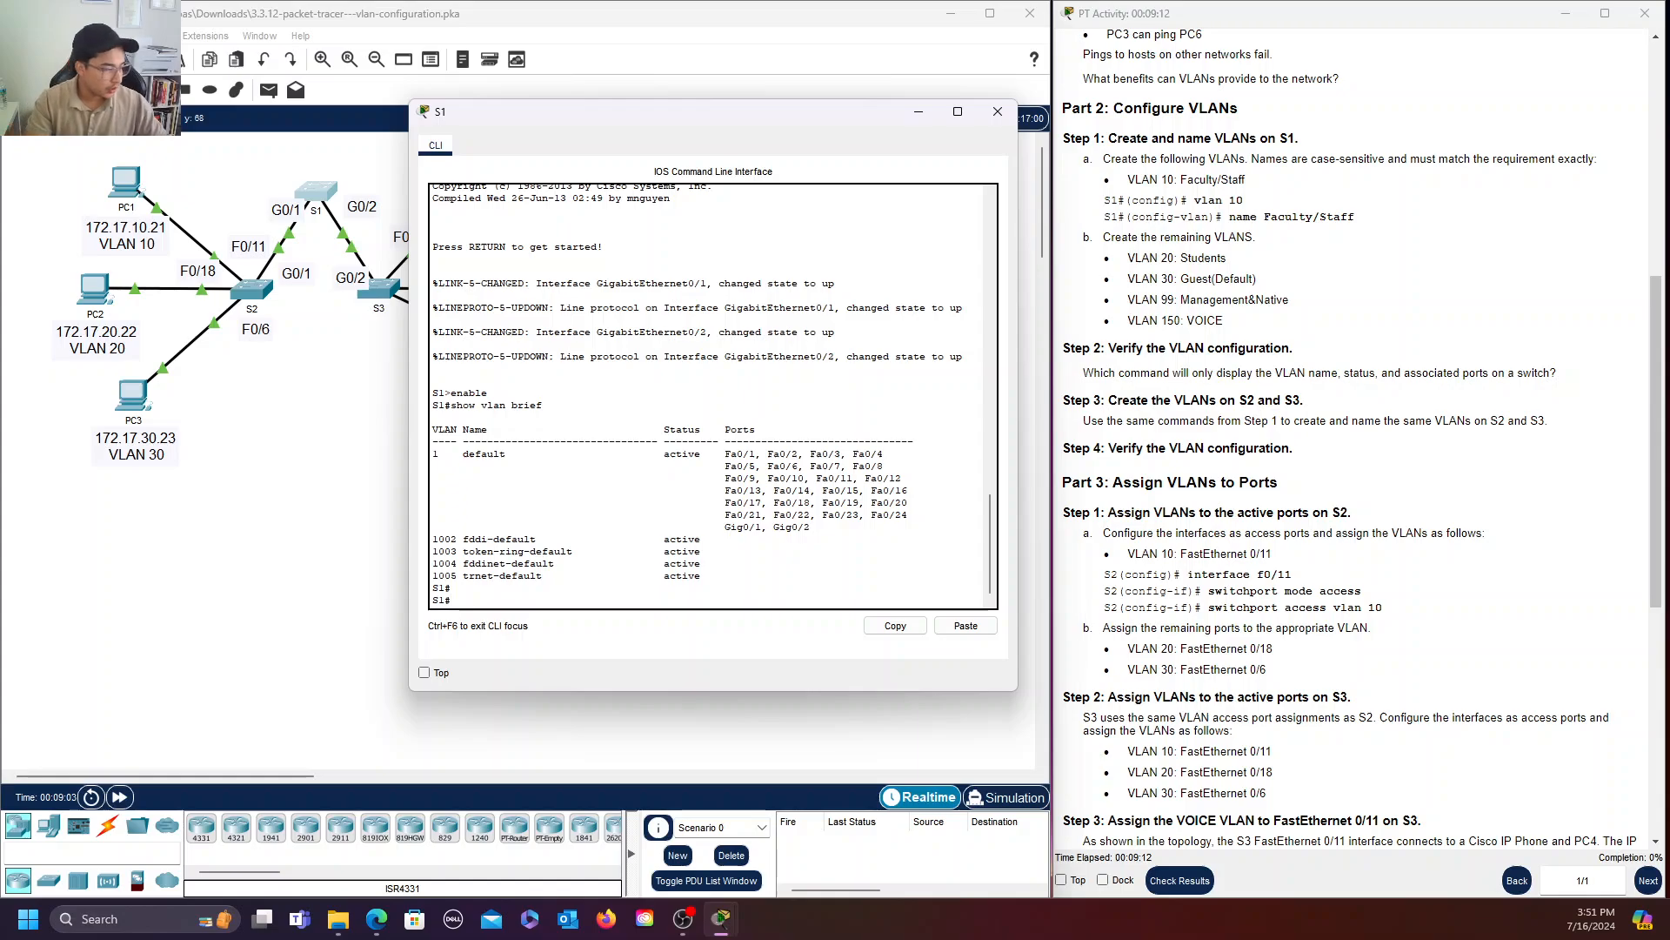
text(on)
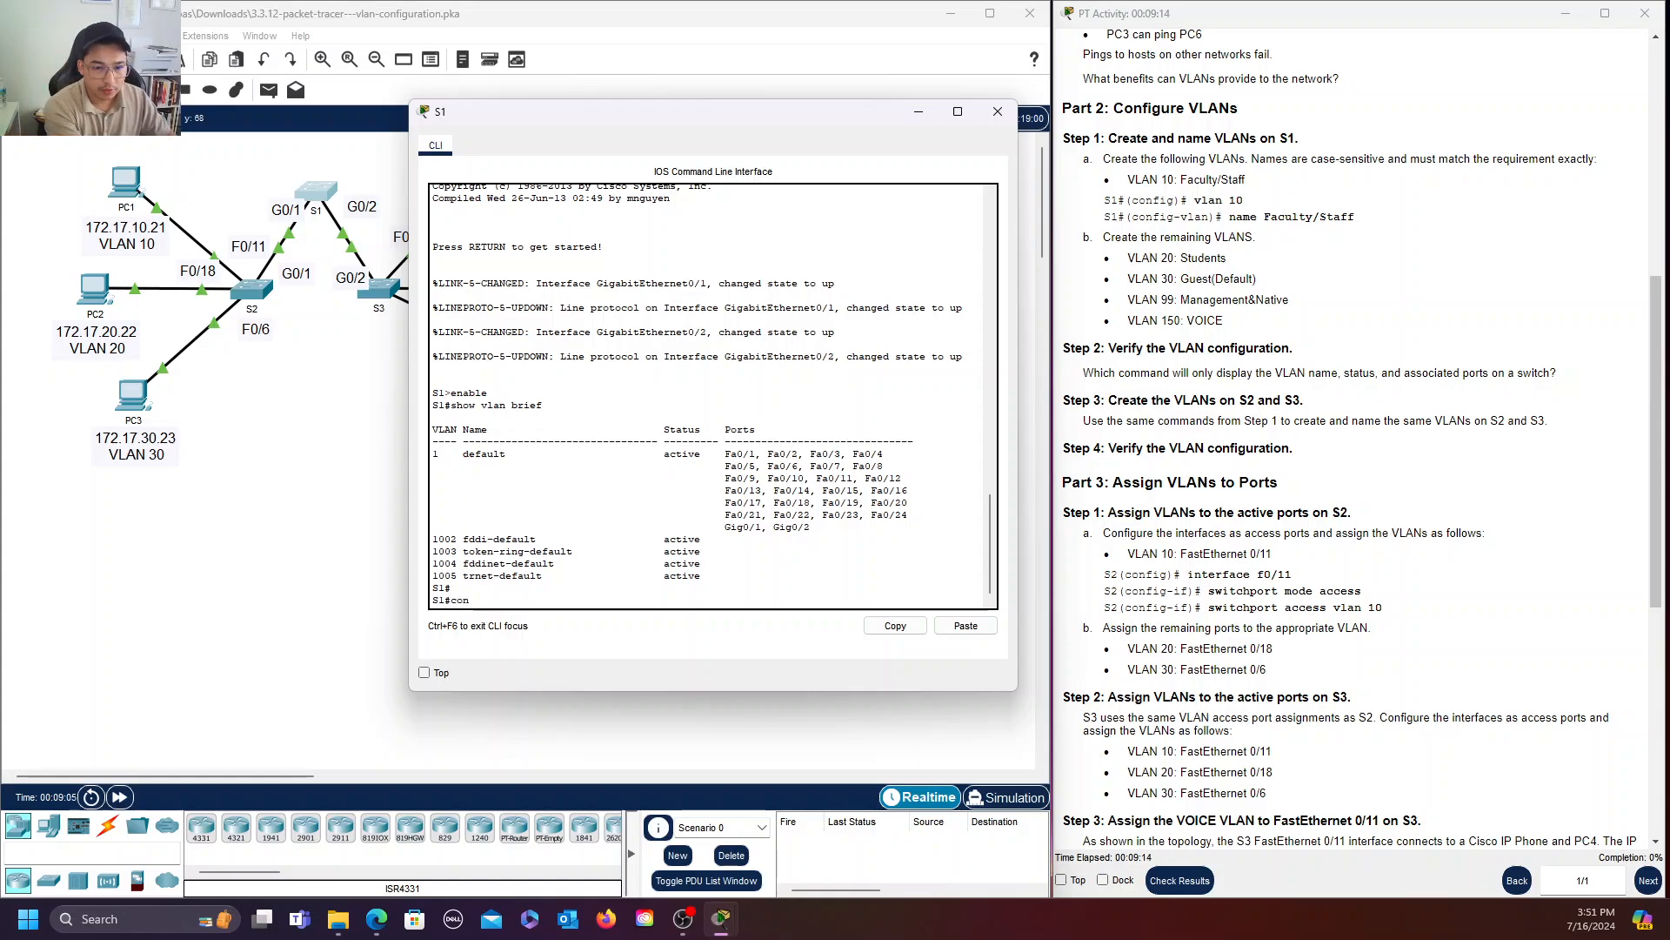
text(fig term)
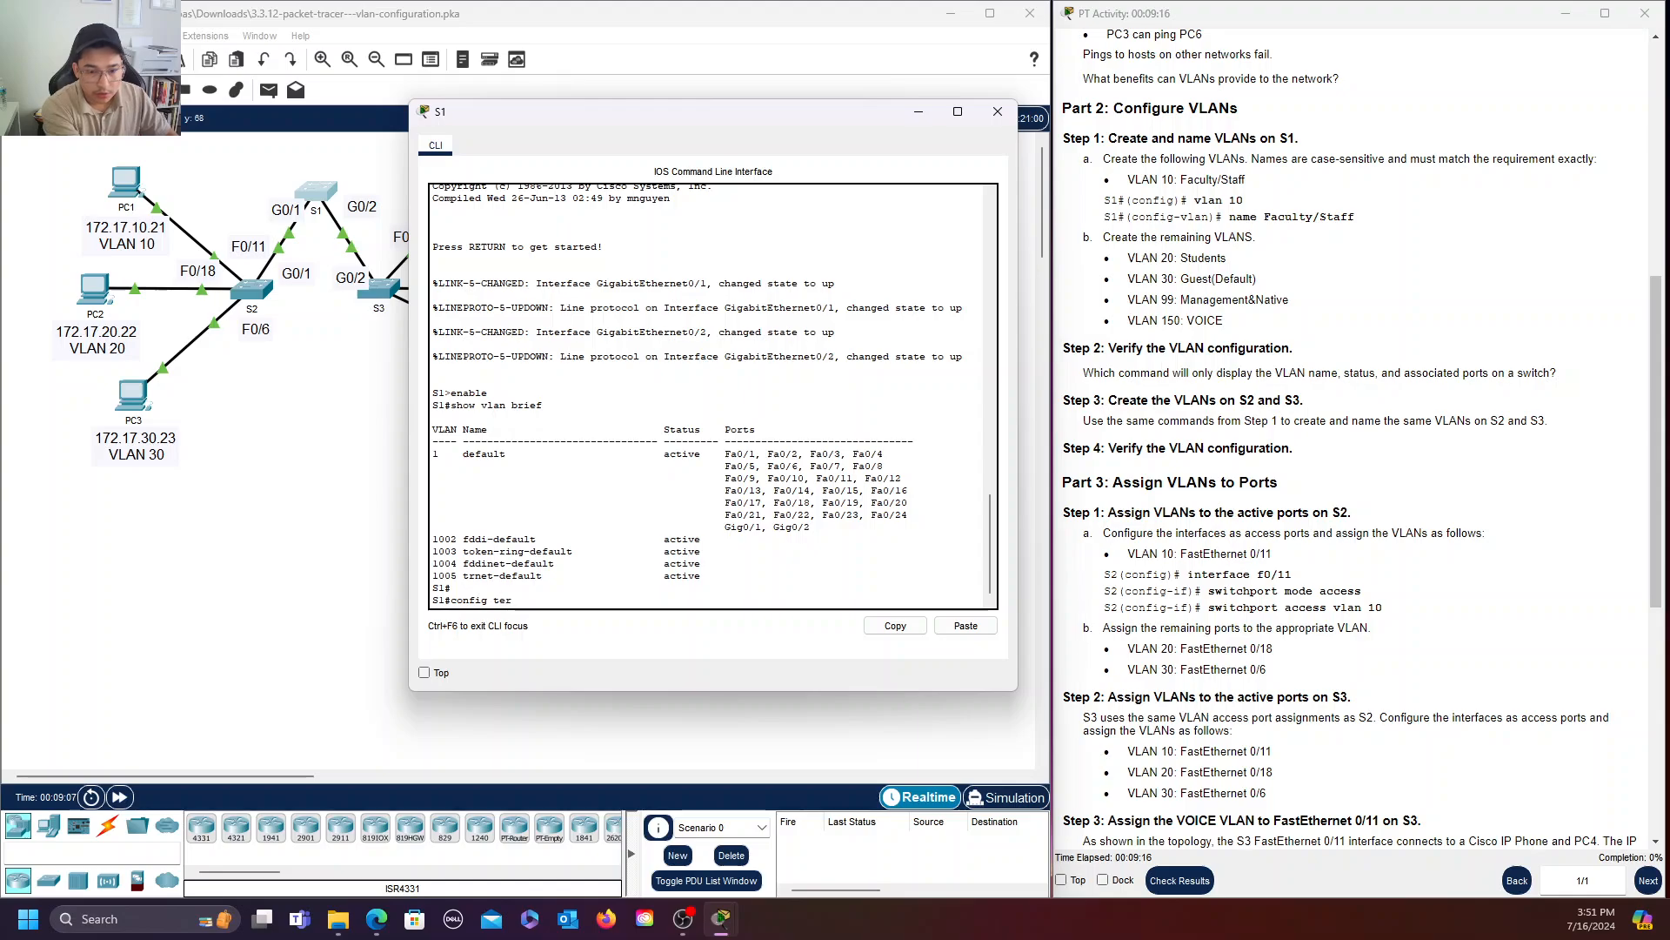
key(Return)
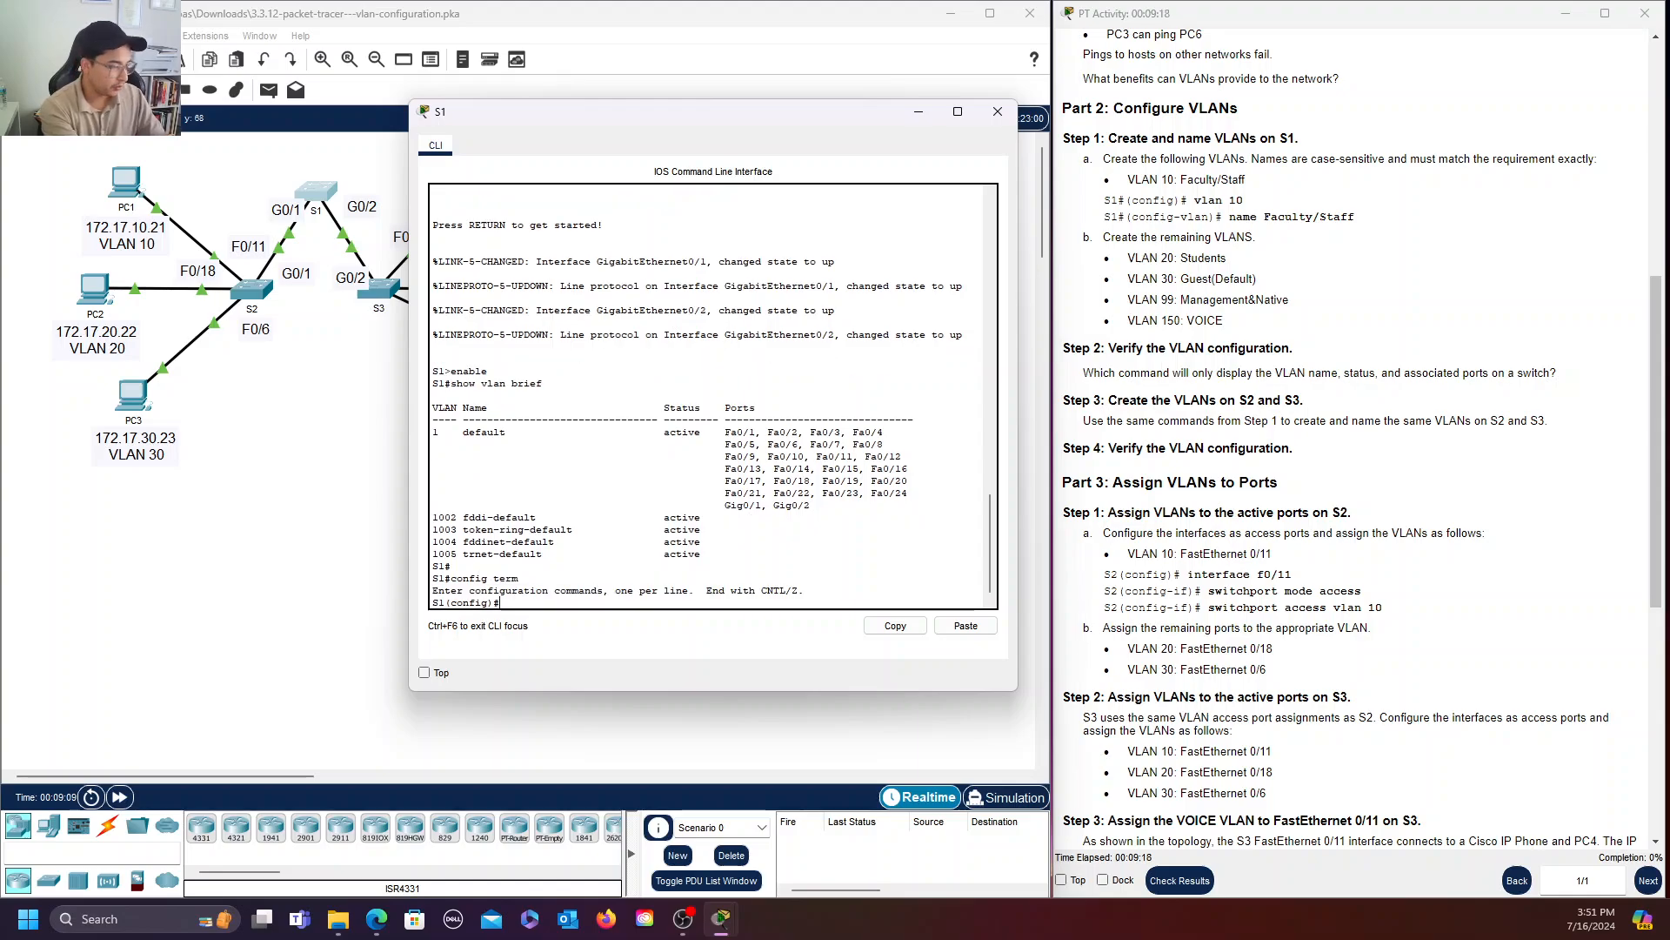
Create VLAN 10 on S1 and name it Faculty/Staff.
text(vla)
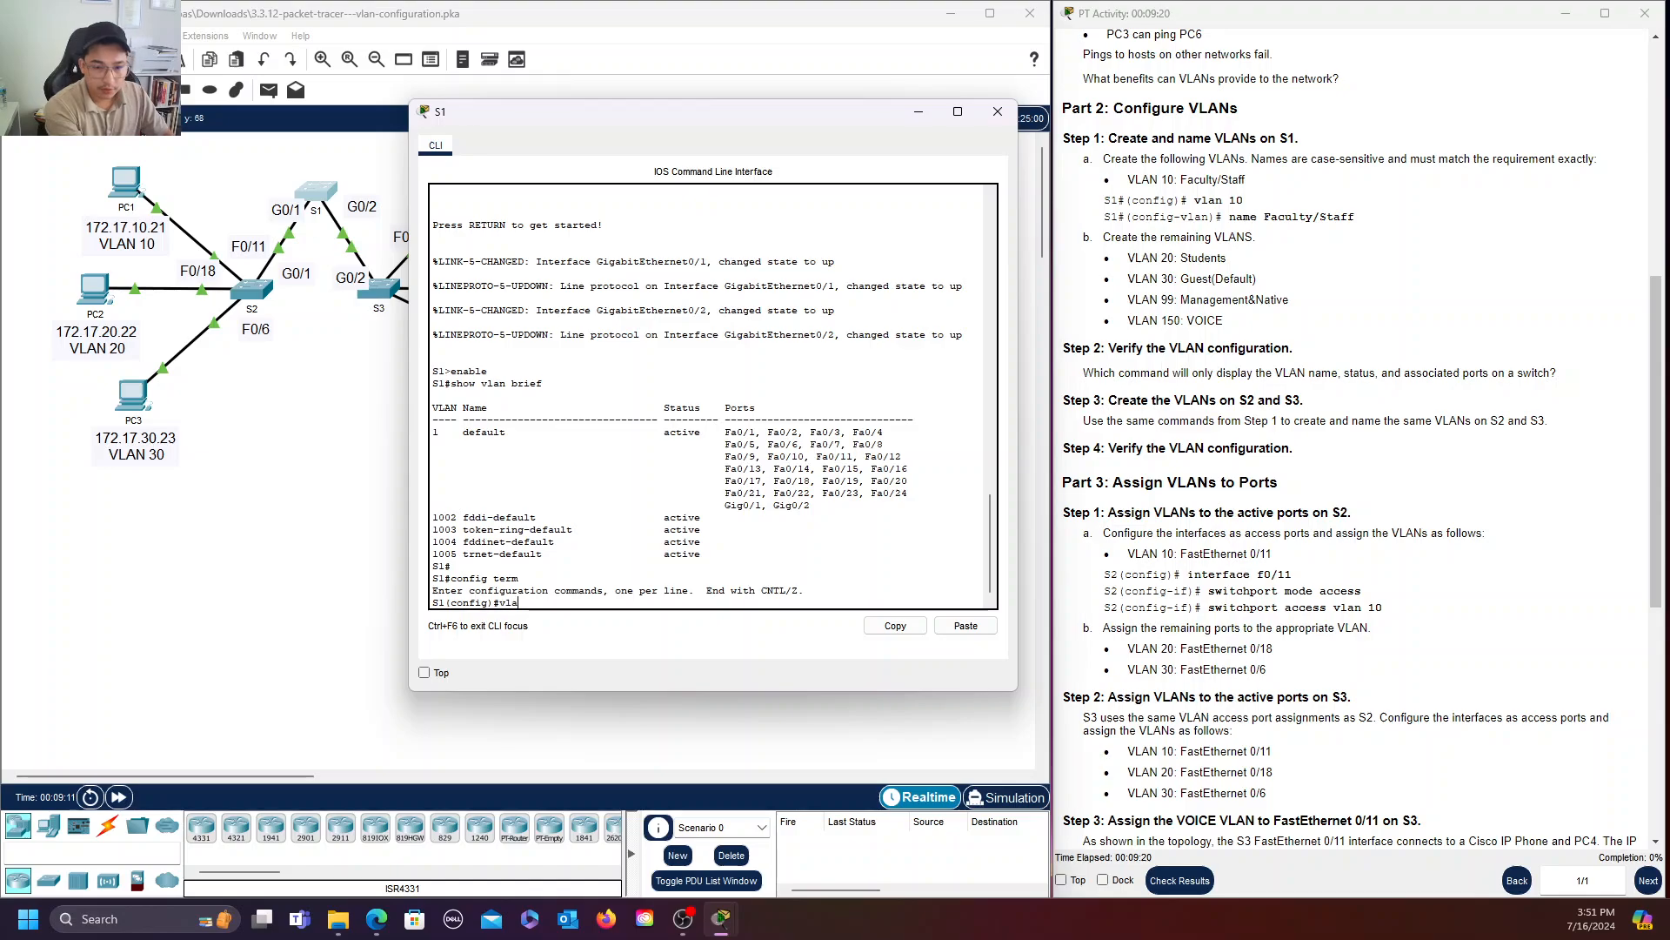
text(n 1)
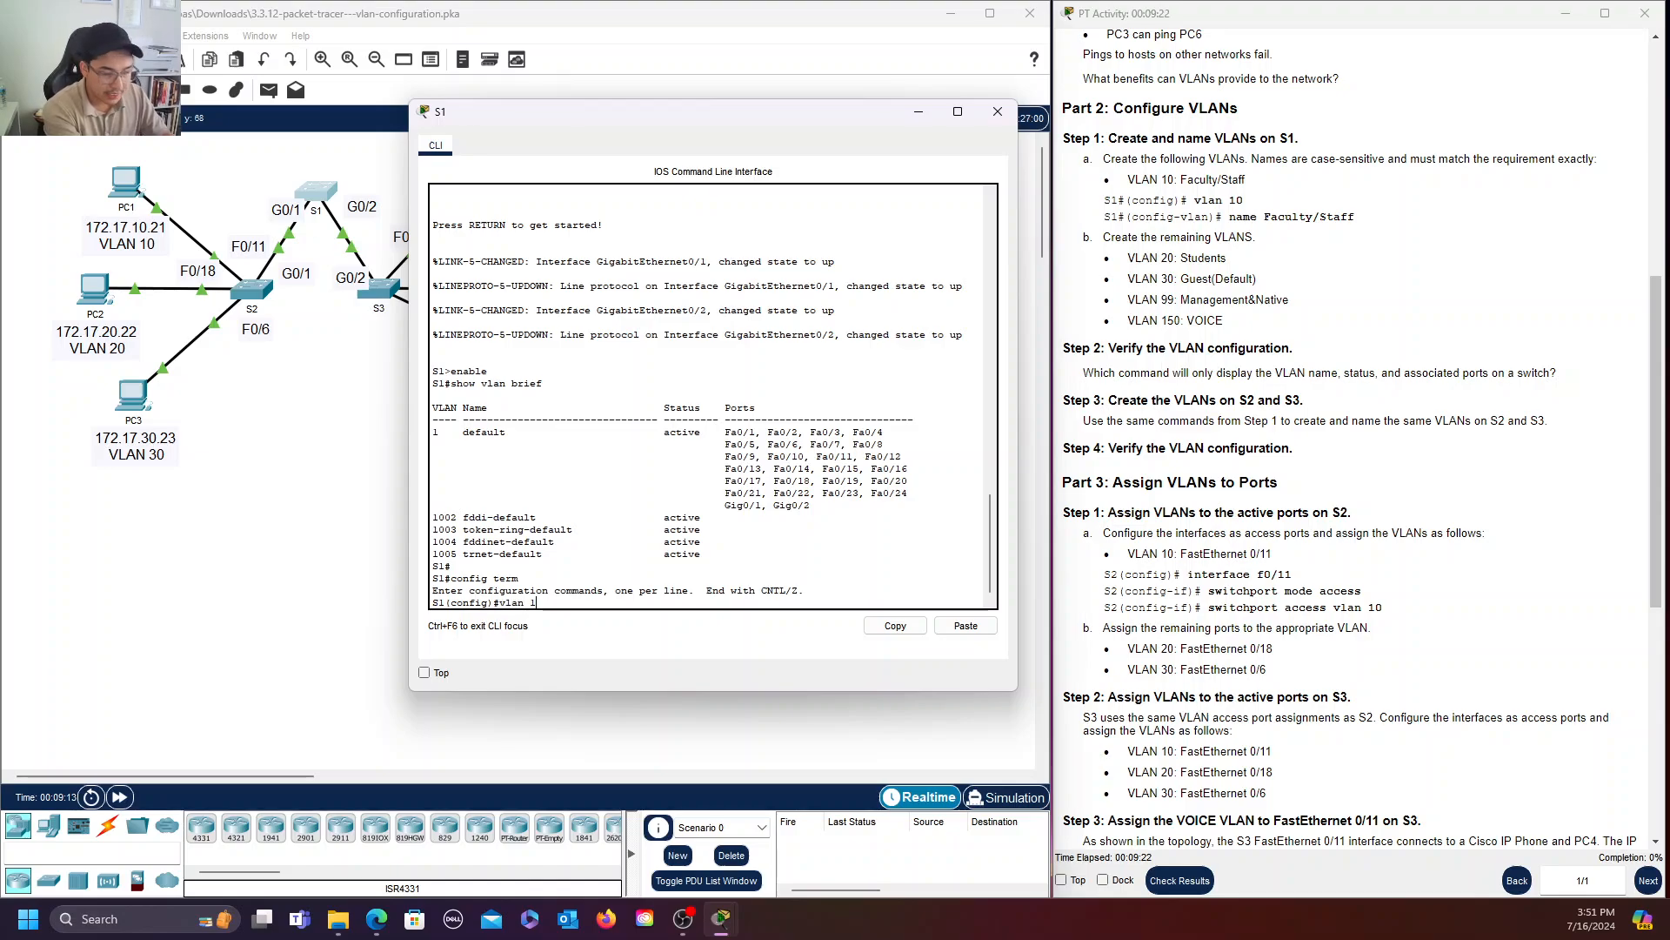
text(0)
key(Return)
text(name)
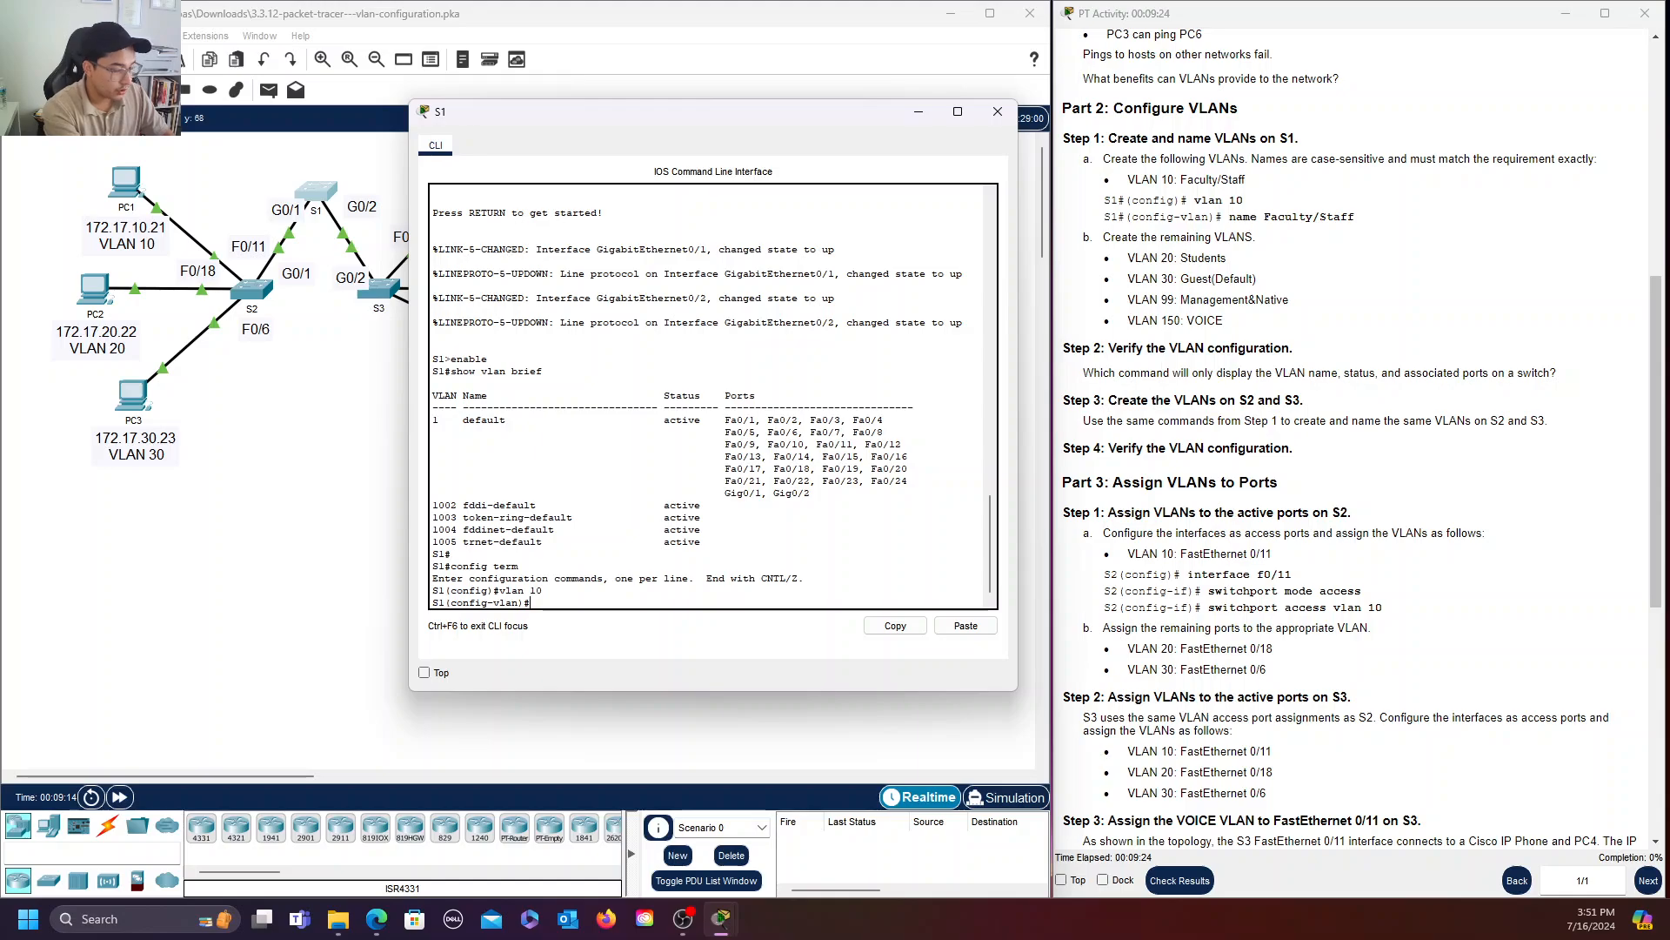
text( Facu)
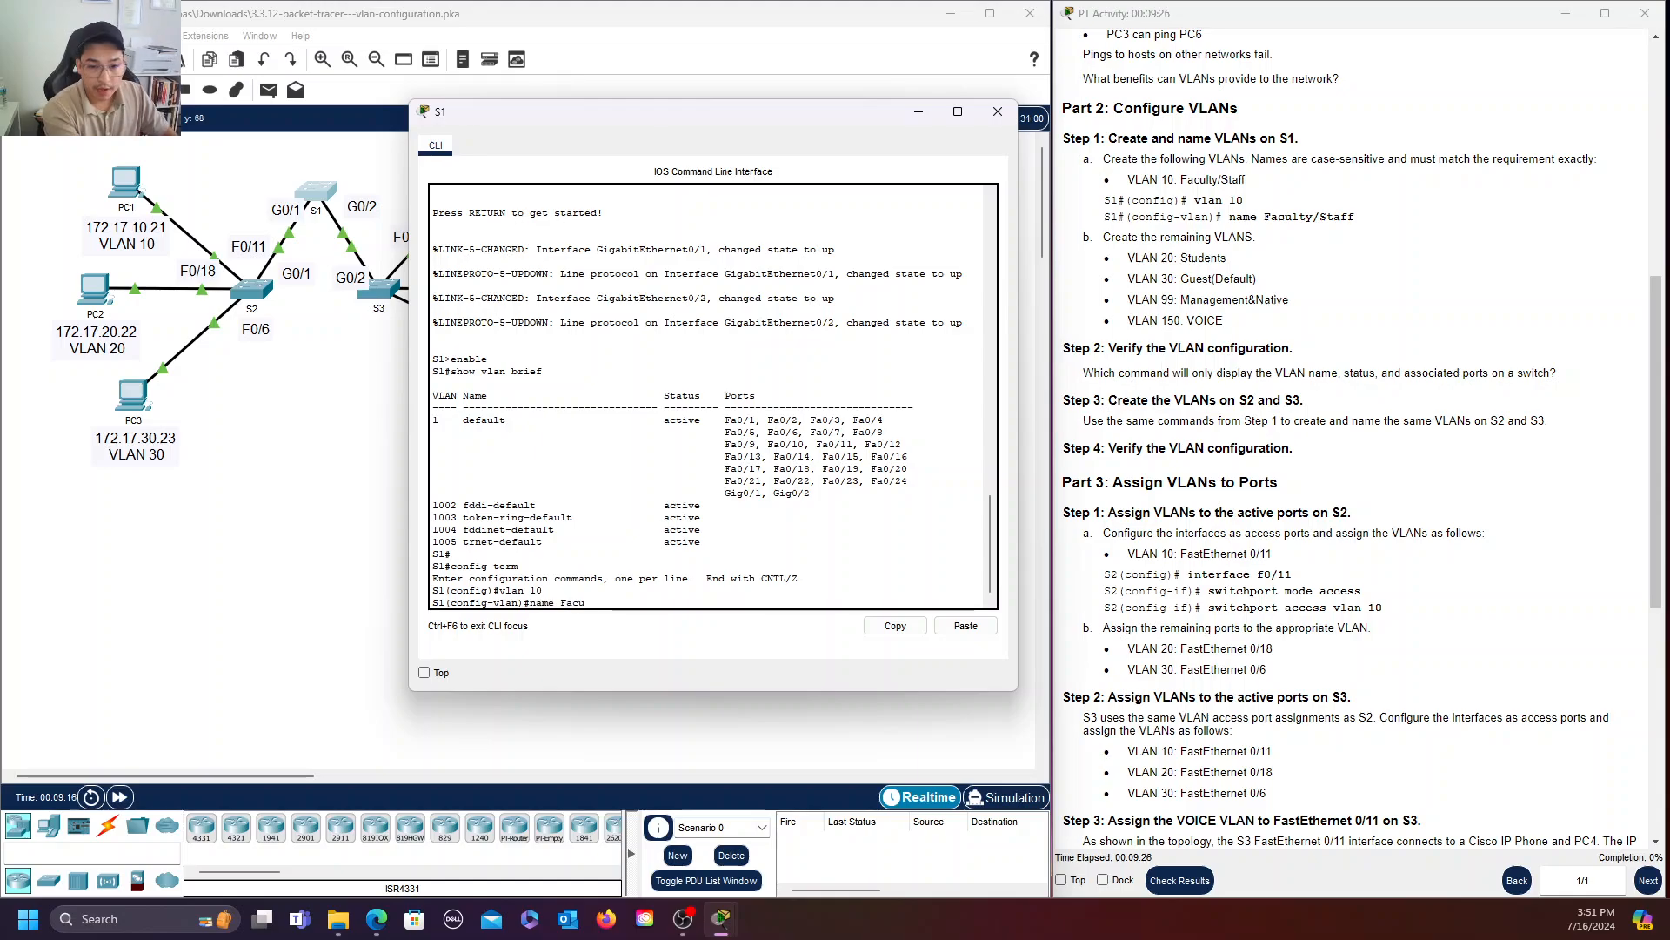
text(lty)
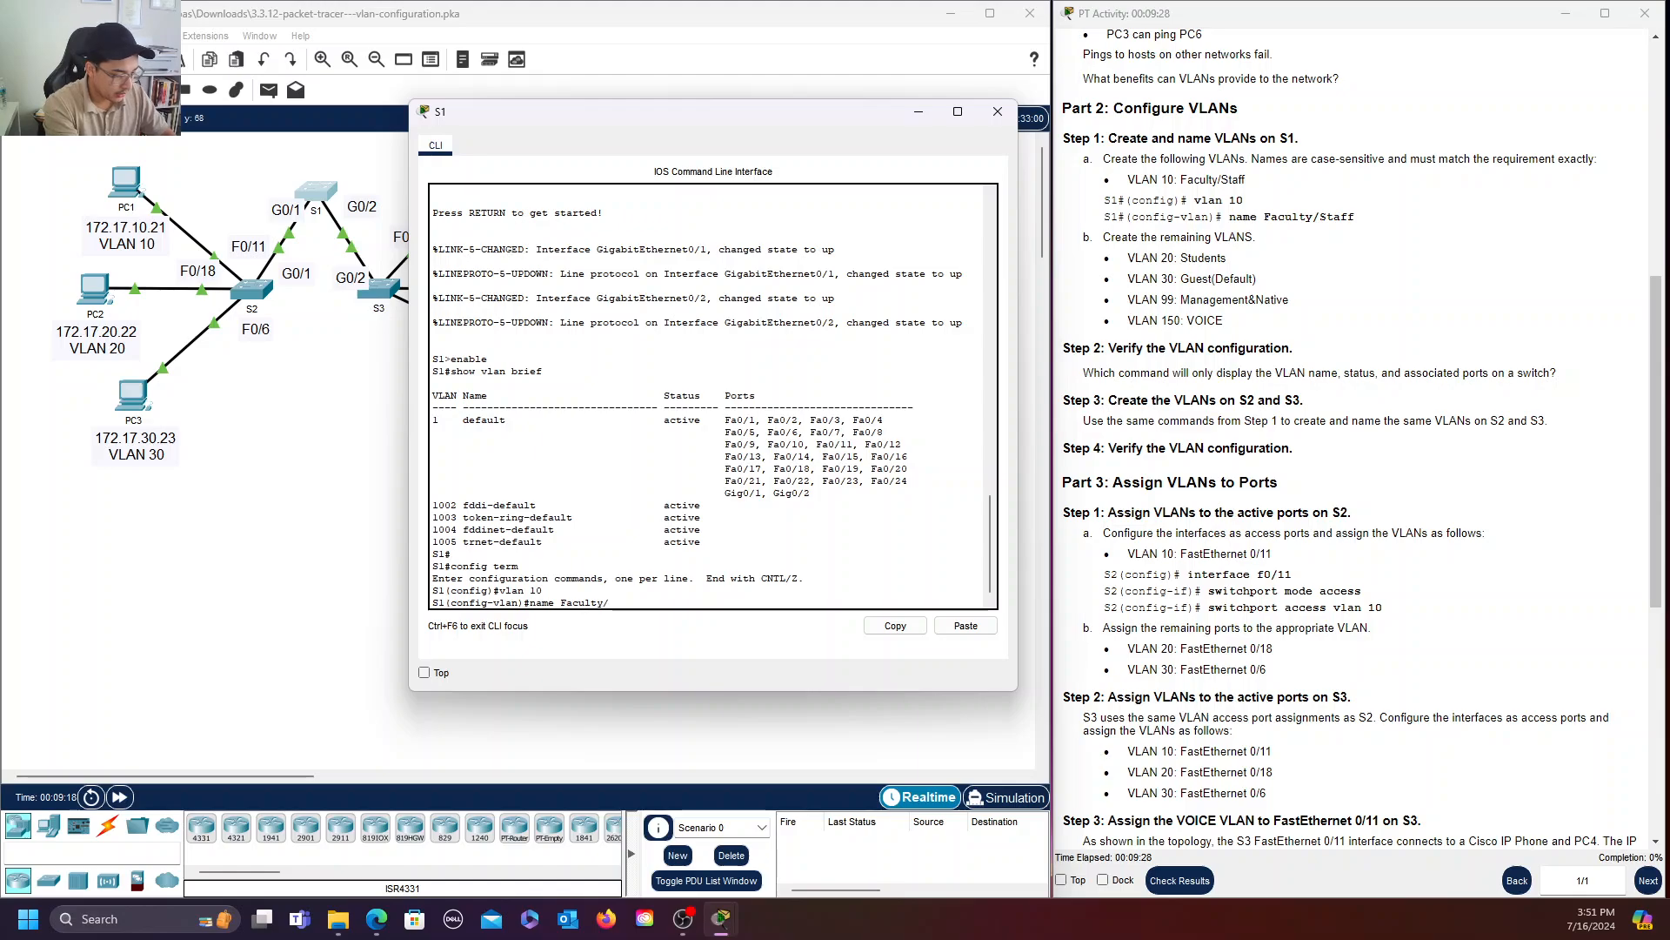
text(/s)
key(BackSpace)
text(Sfa)
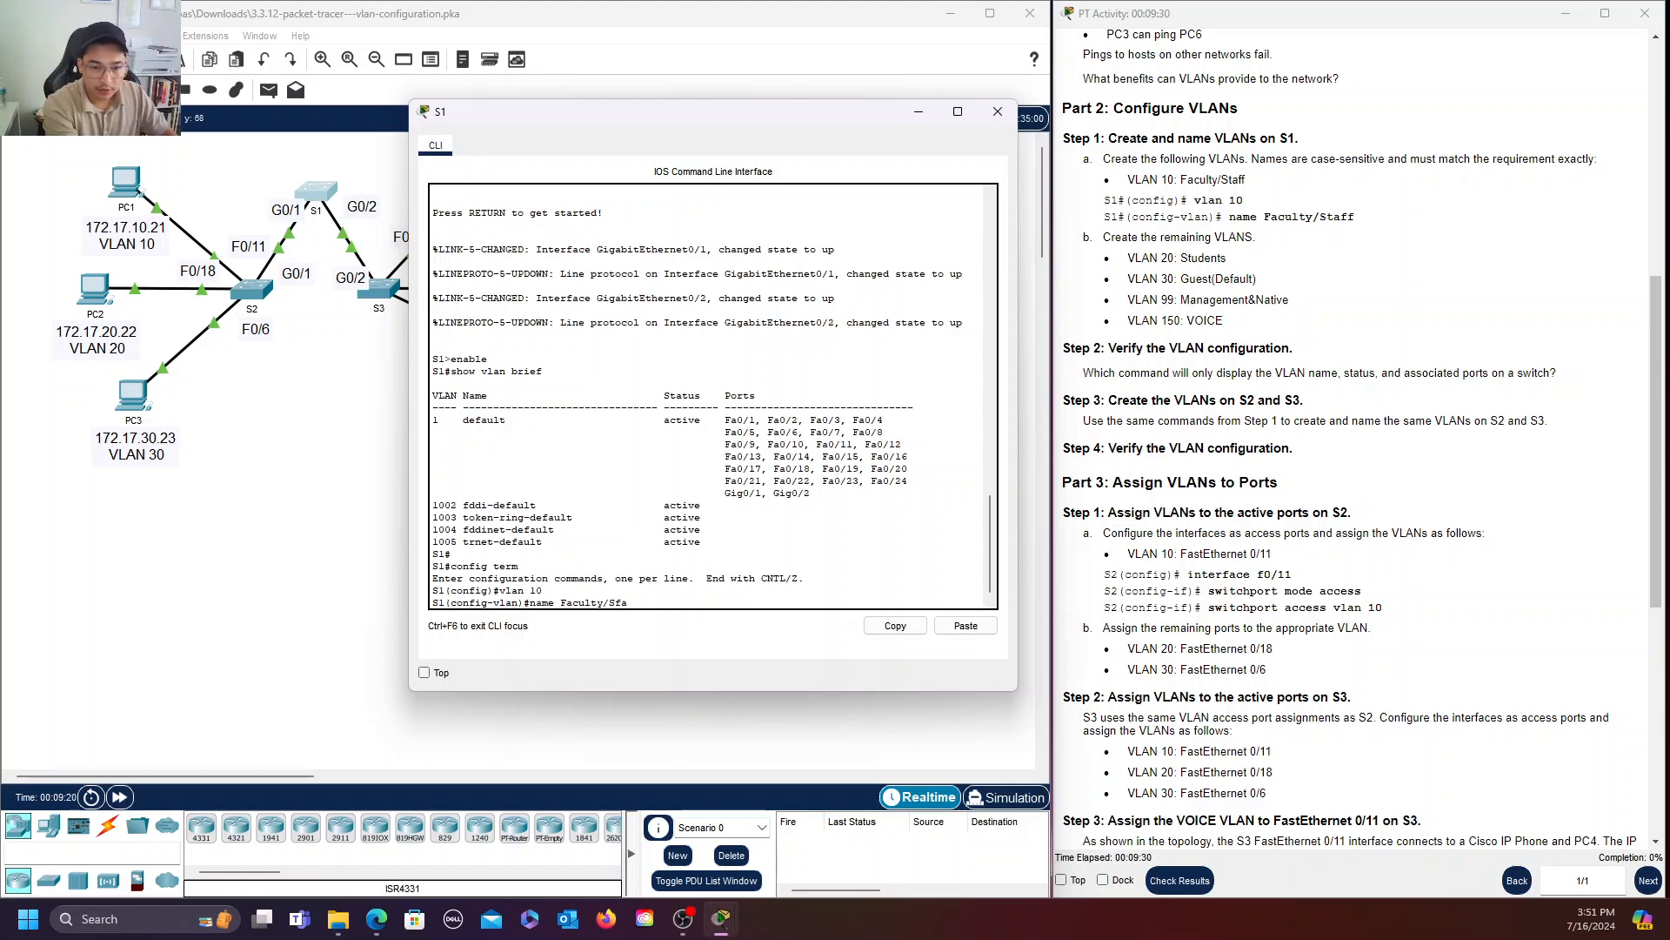
key(BackSpace)
key(BackSpace)
text(taff)
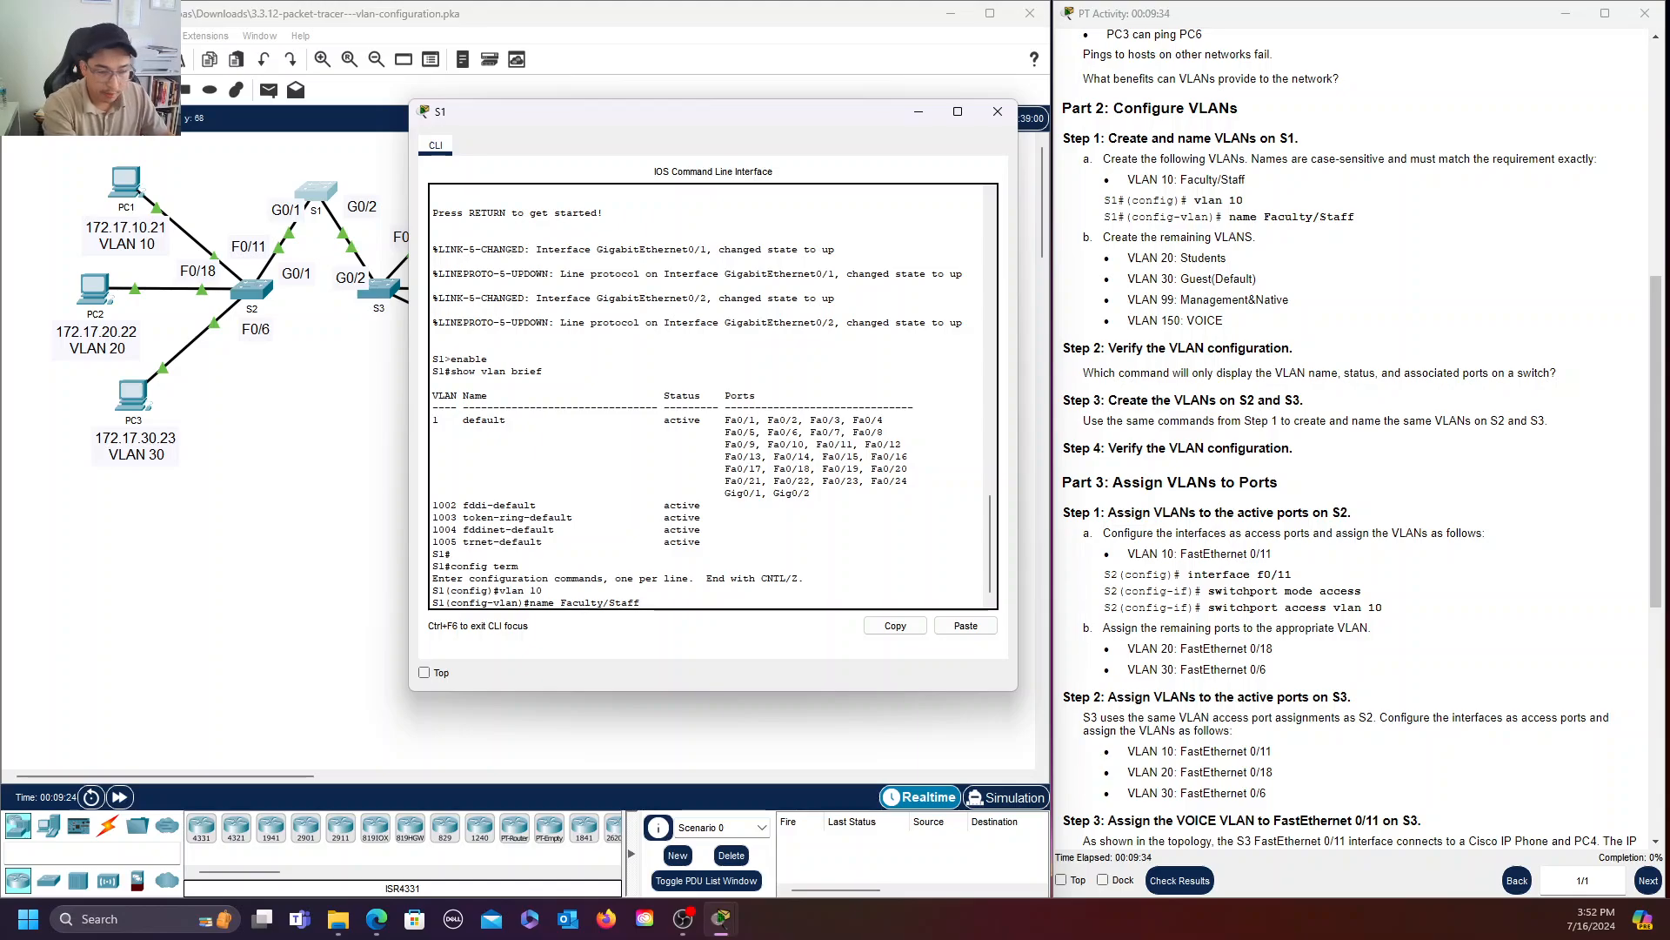
key(Return)
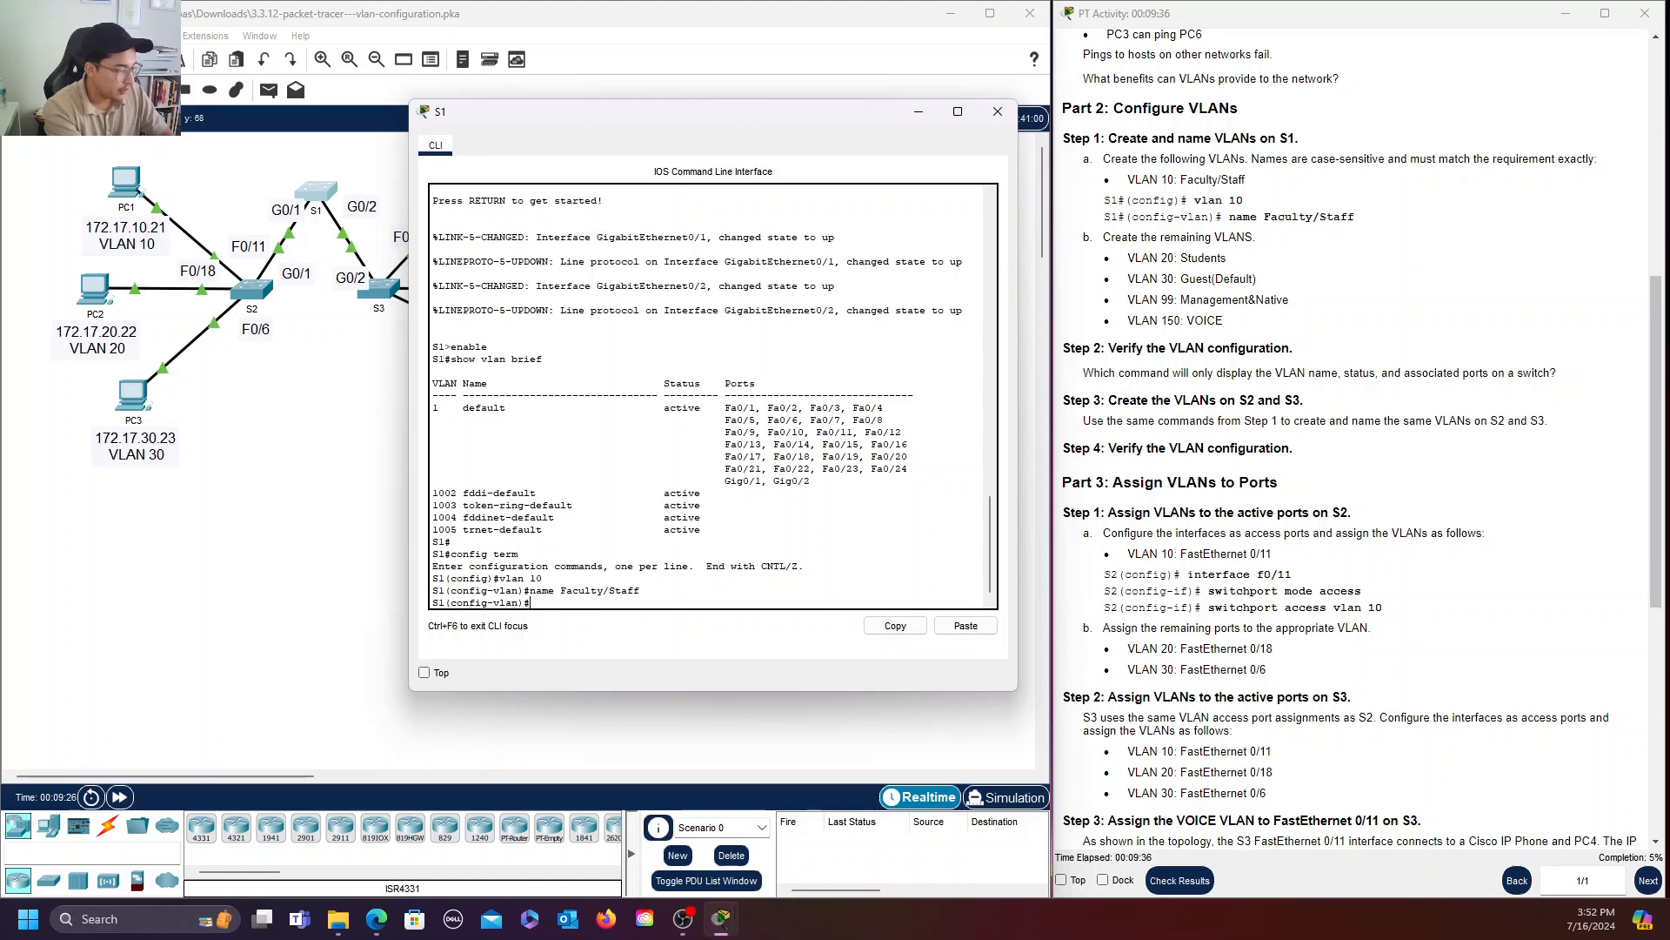
Create VLAN 20 on S1 and name it Students.
text(vlan)
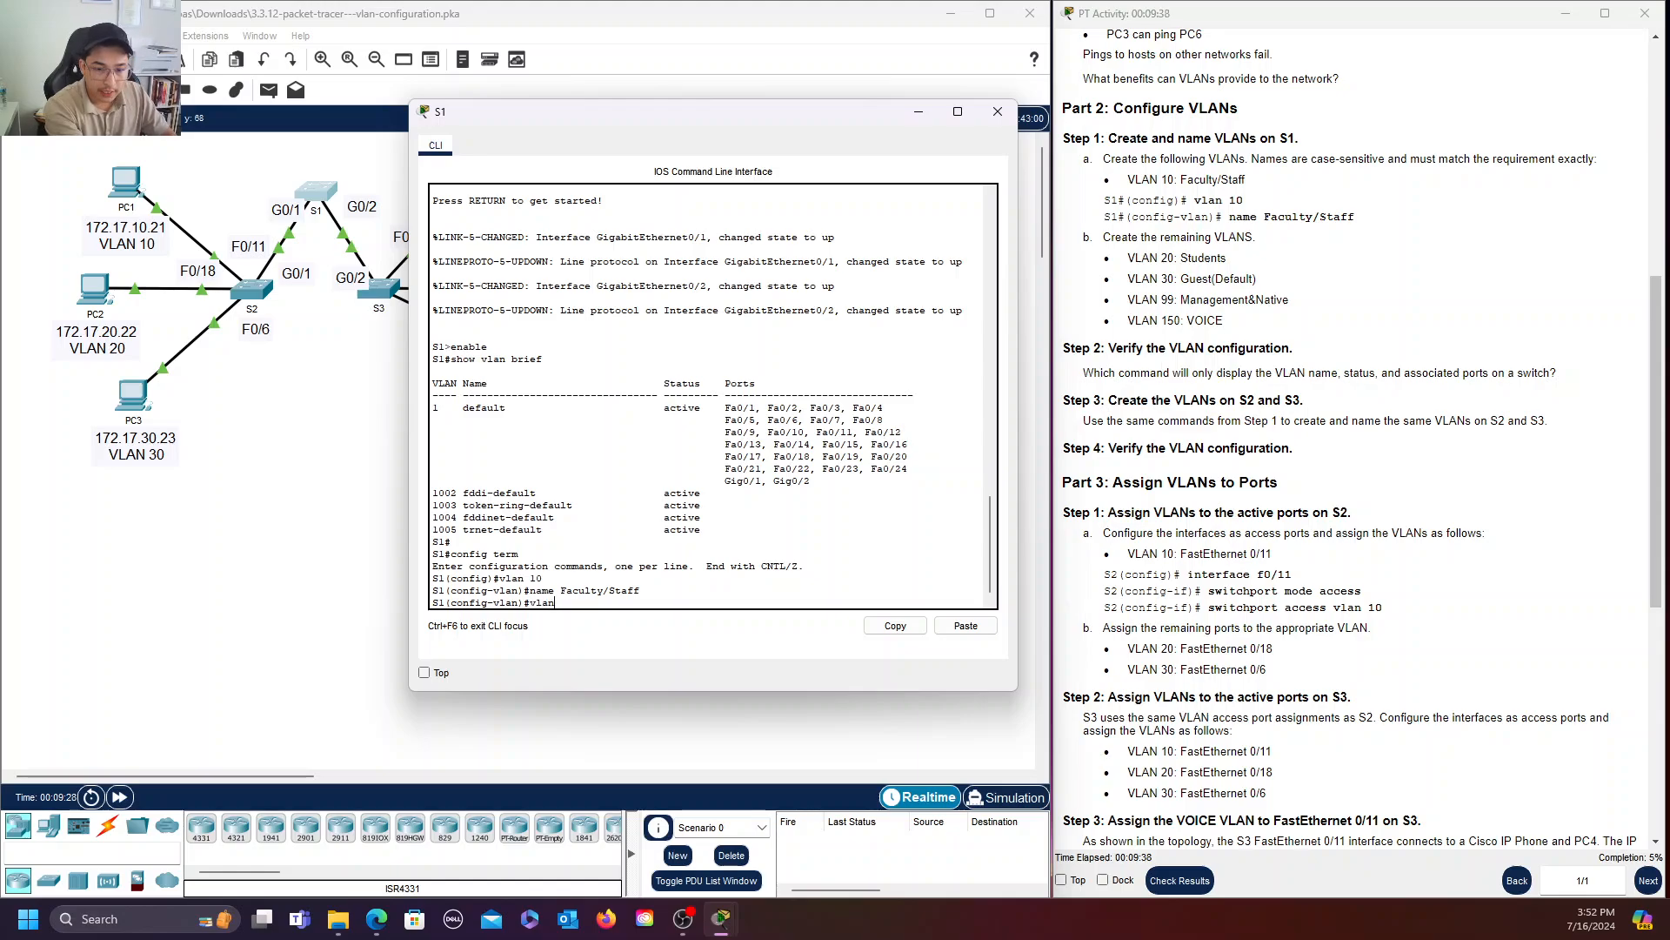
text( 20)
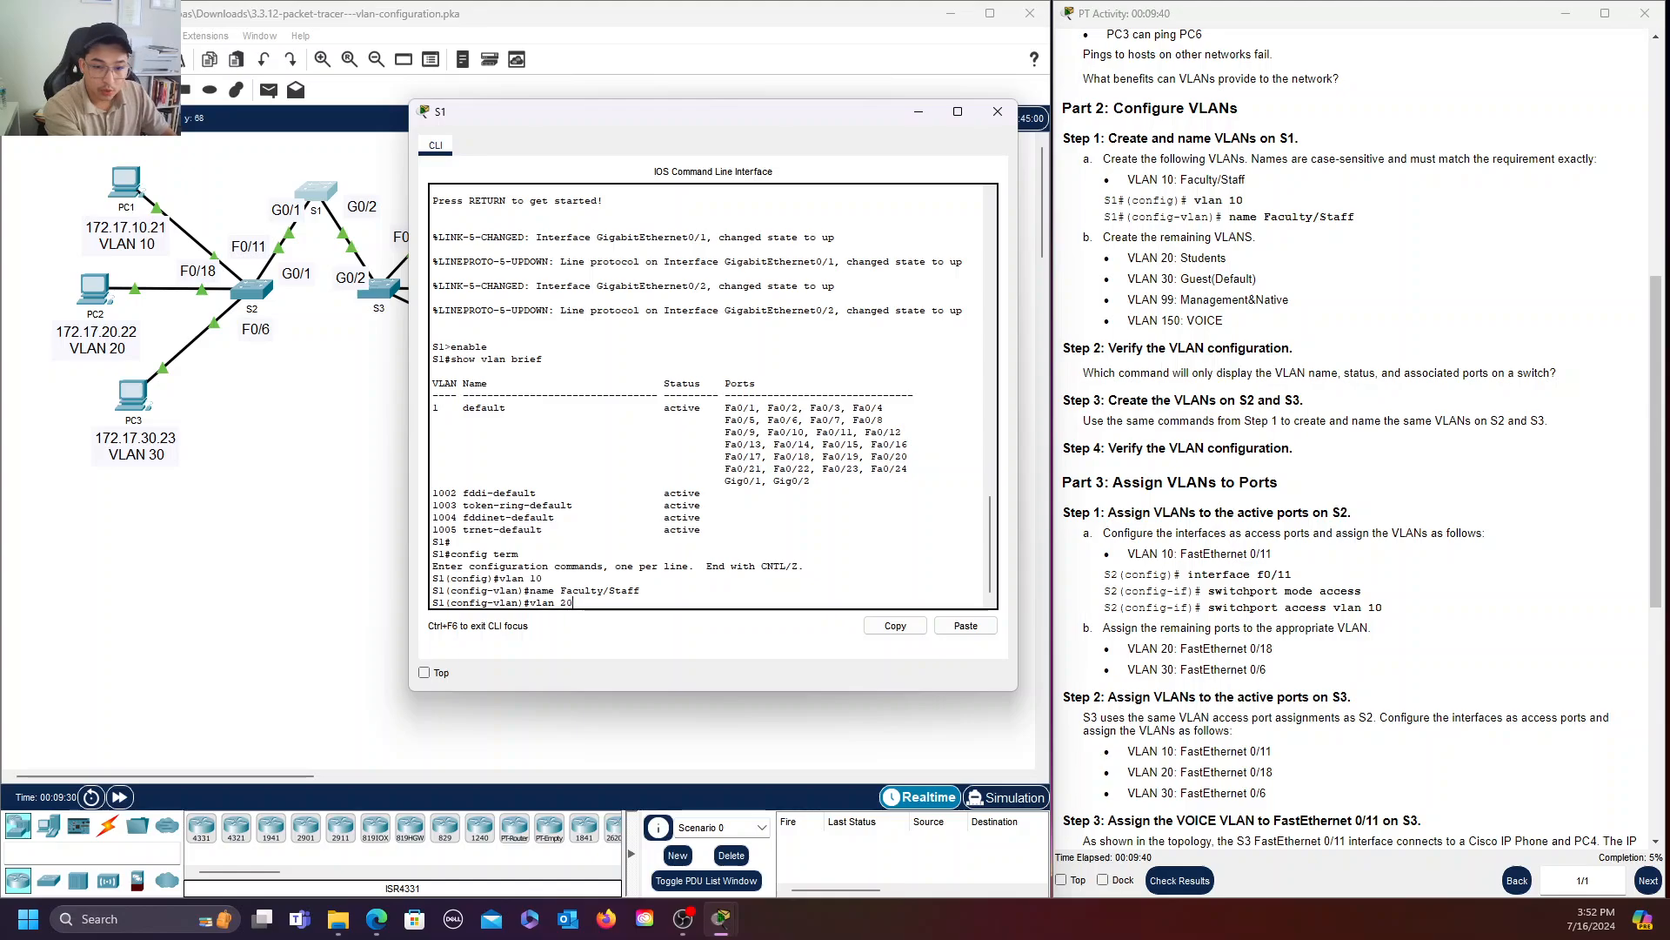
key(Return)
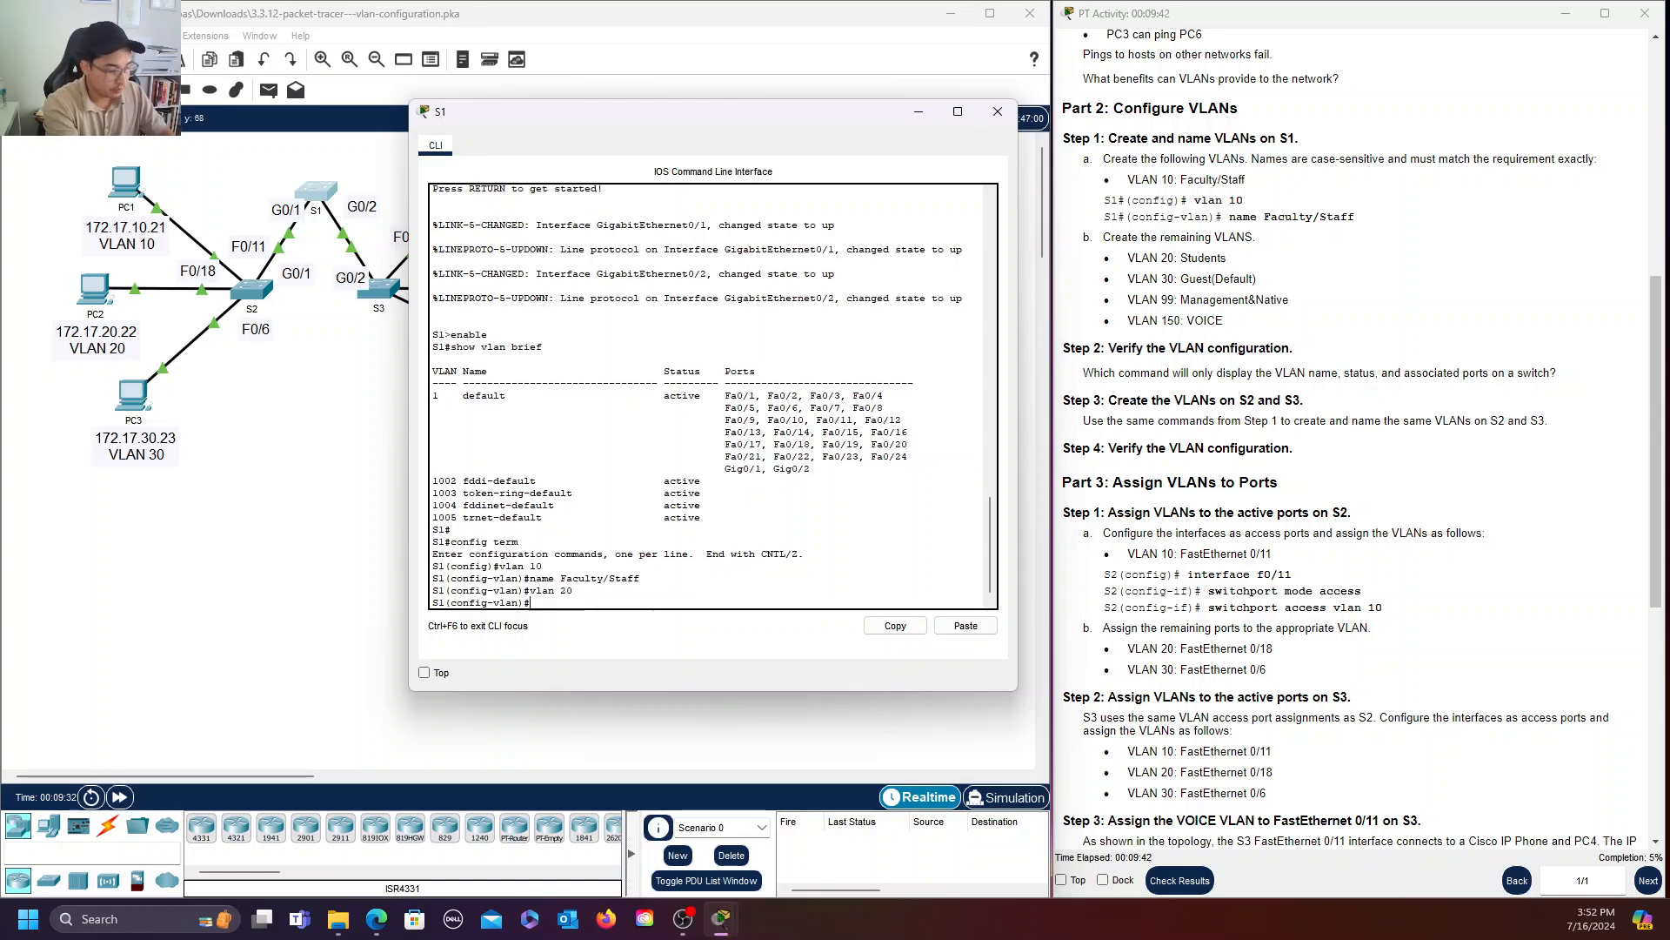
text(name)
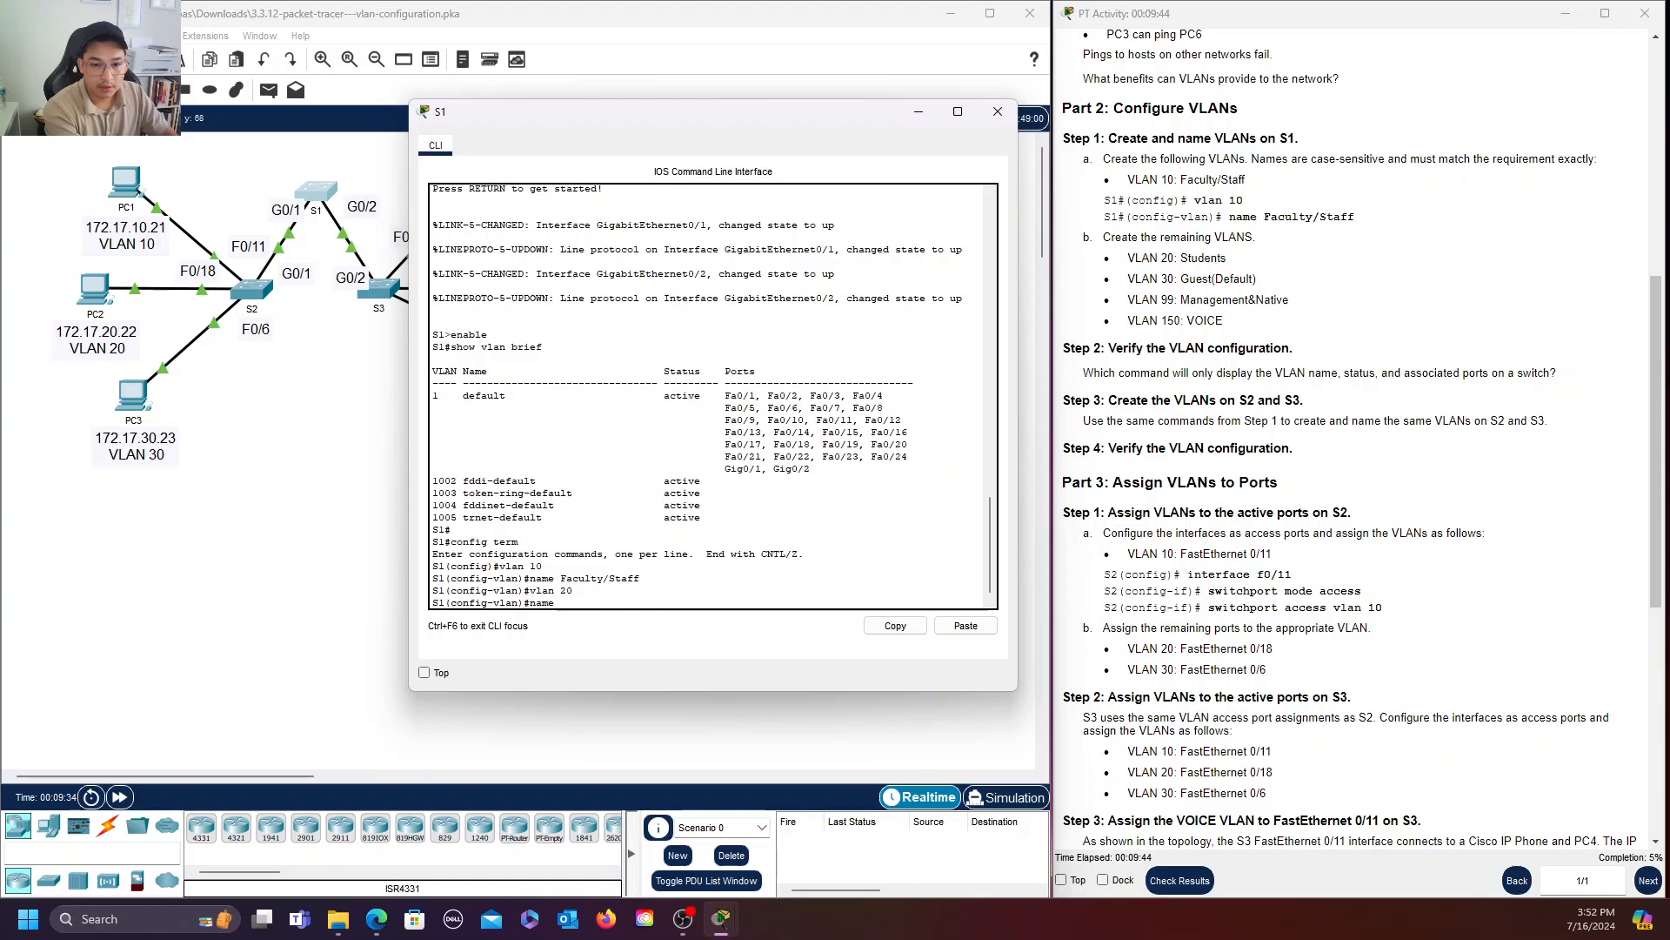
text( Student)
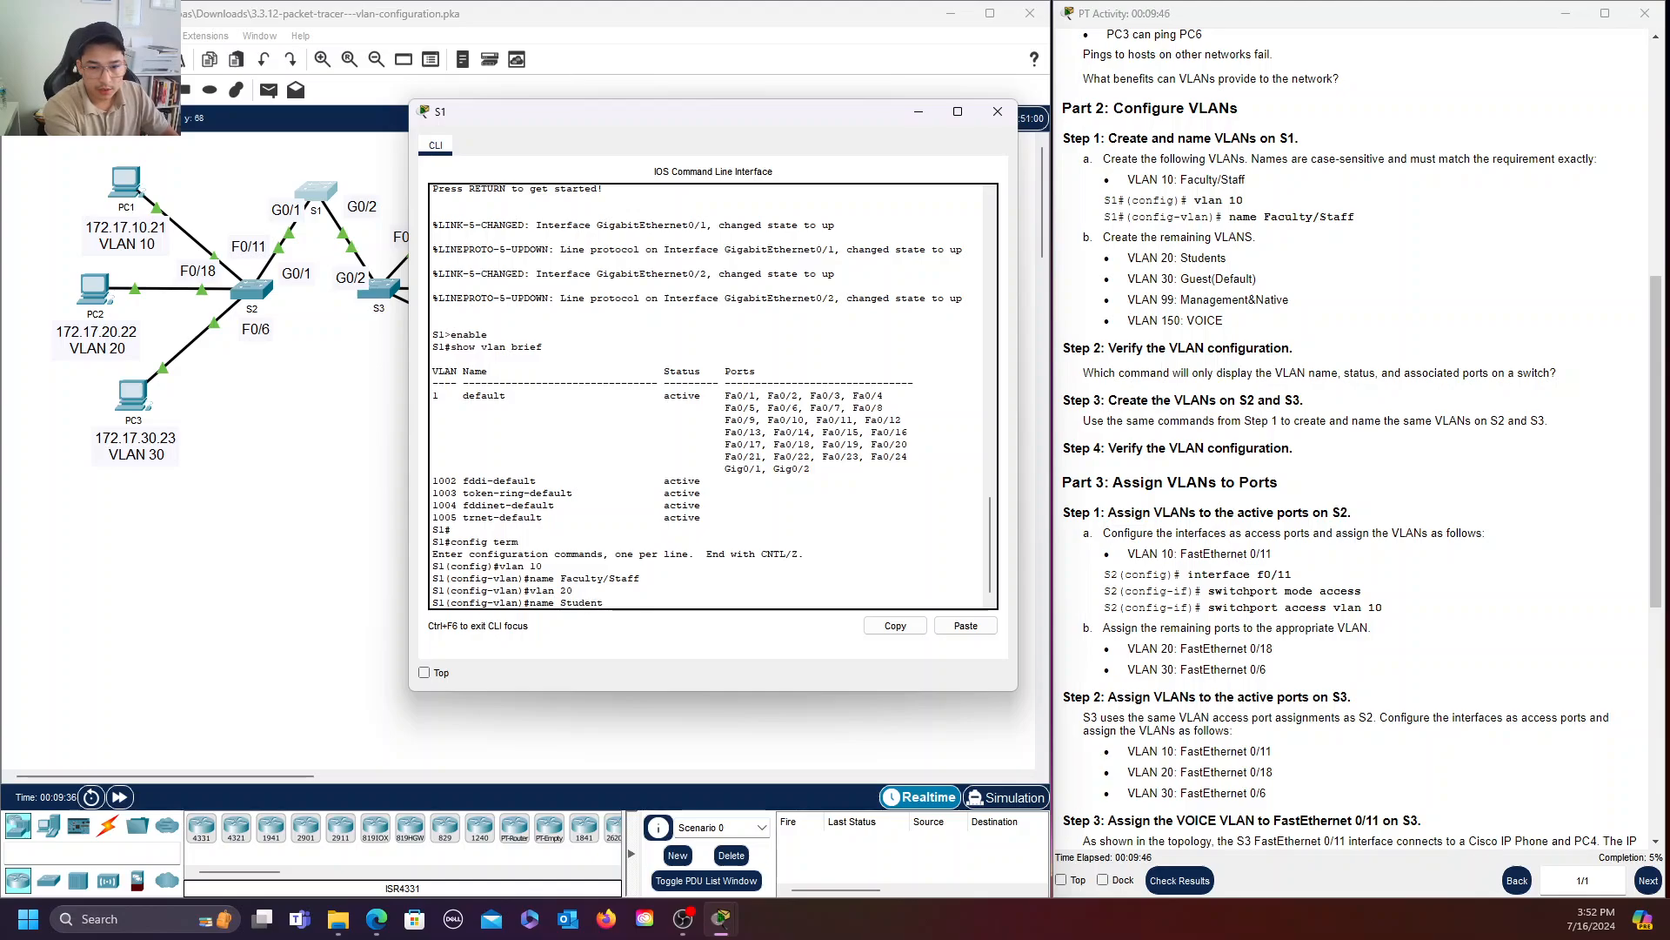
text(s)
key(Return)
Create VLAN 30 on S1 and name it Guest(Default).
text(vlan)#vla)
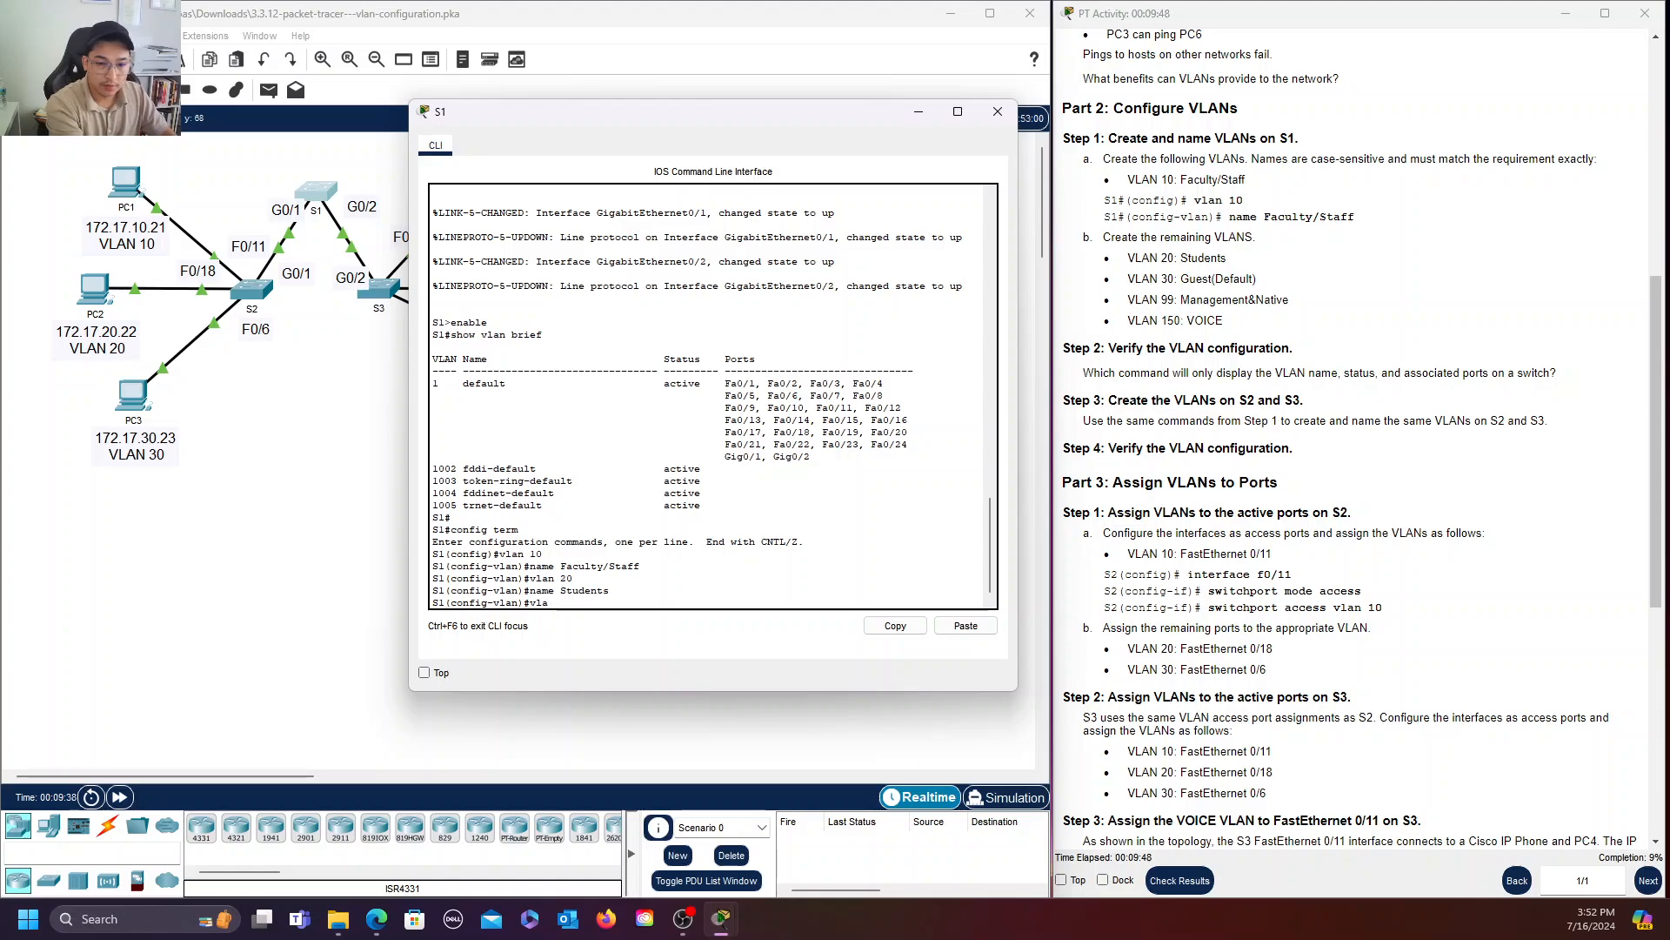
text(n 3)
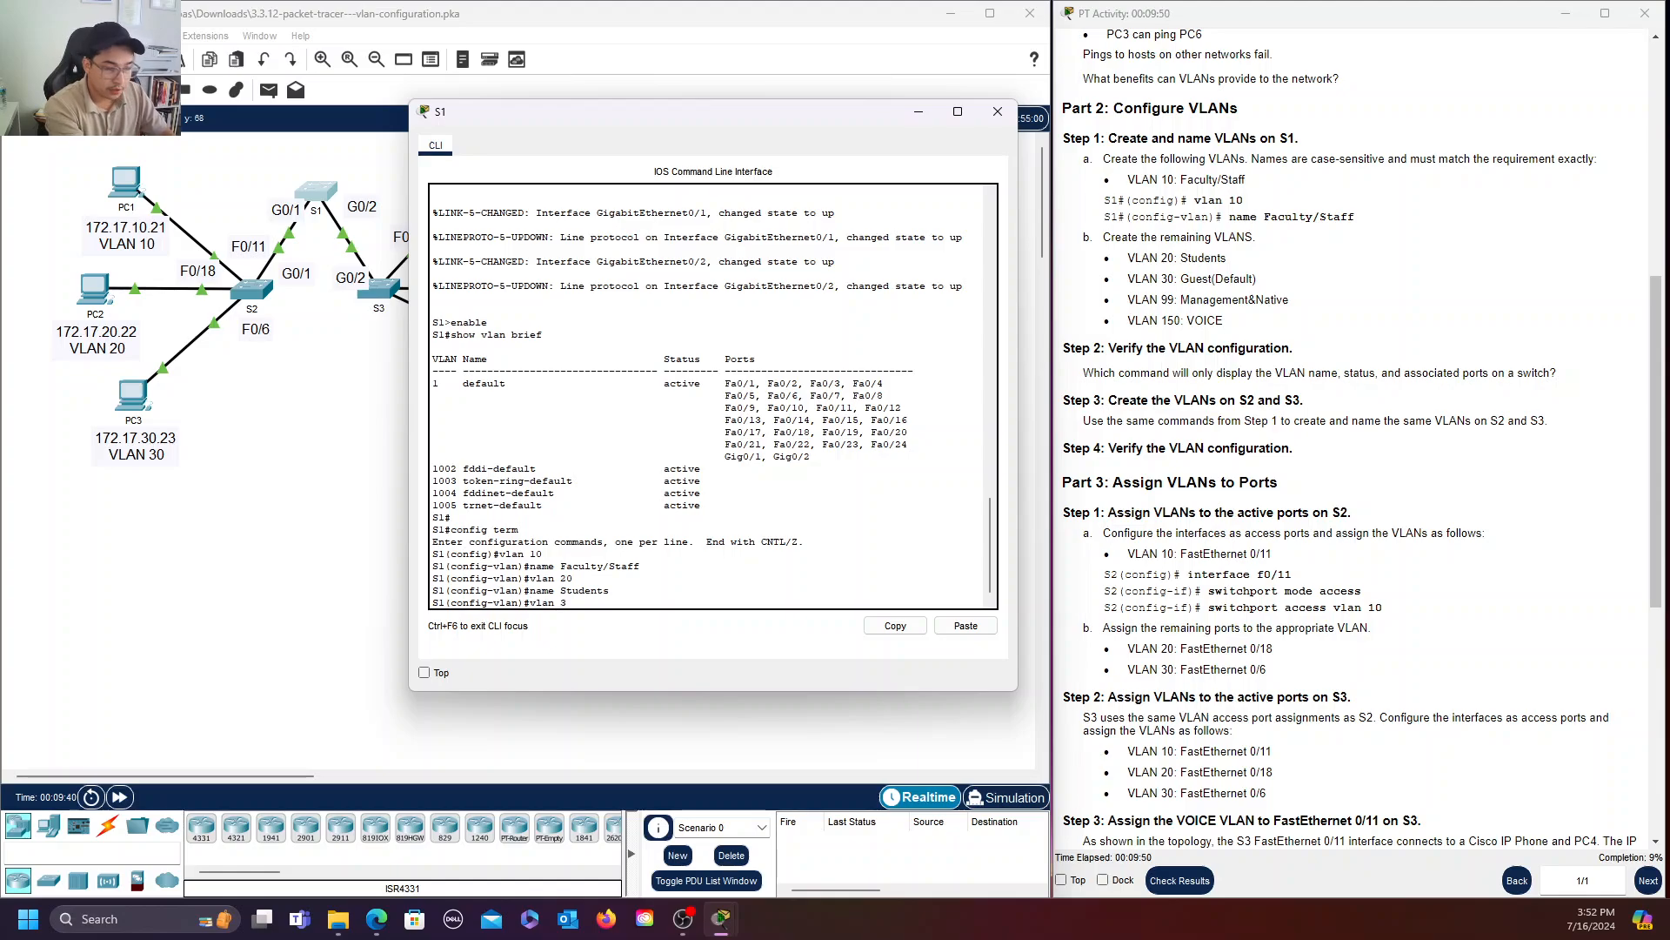
text(0)
key(Return)
text(name)
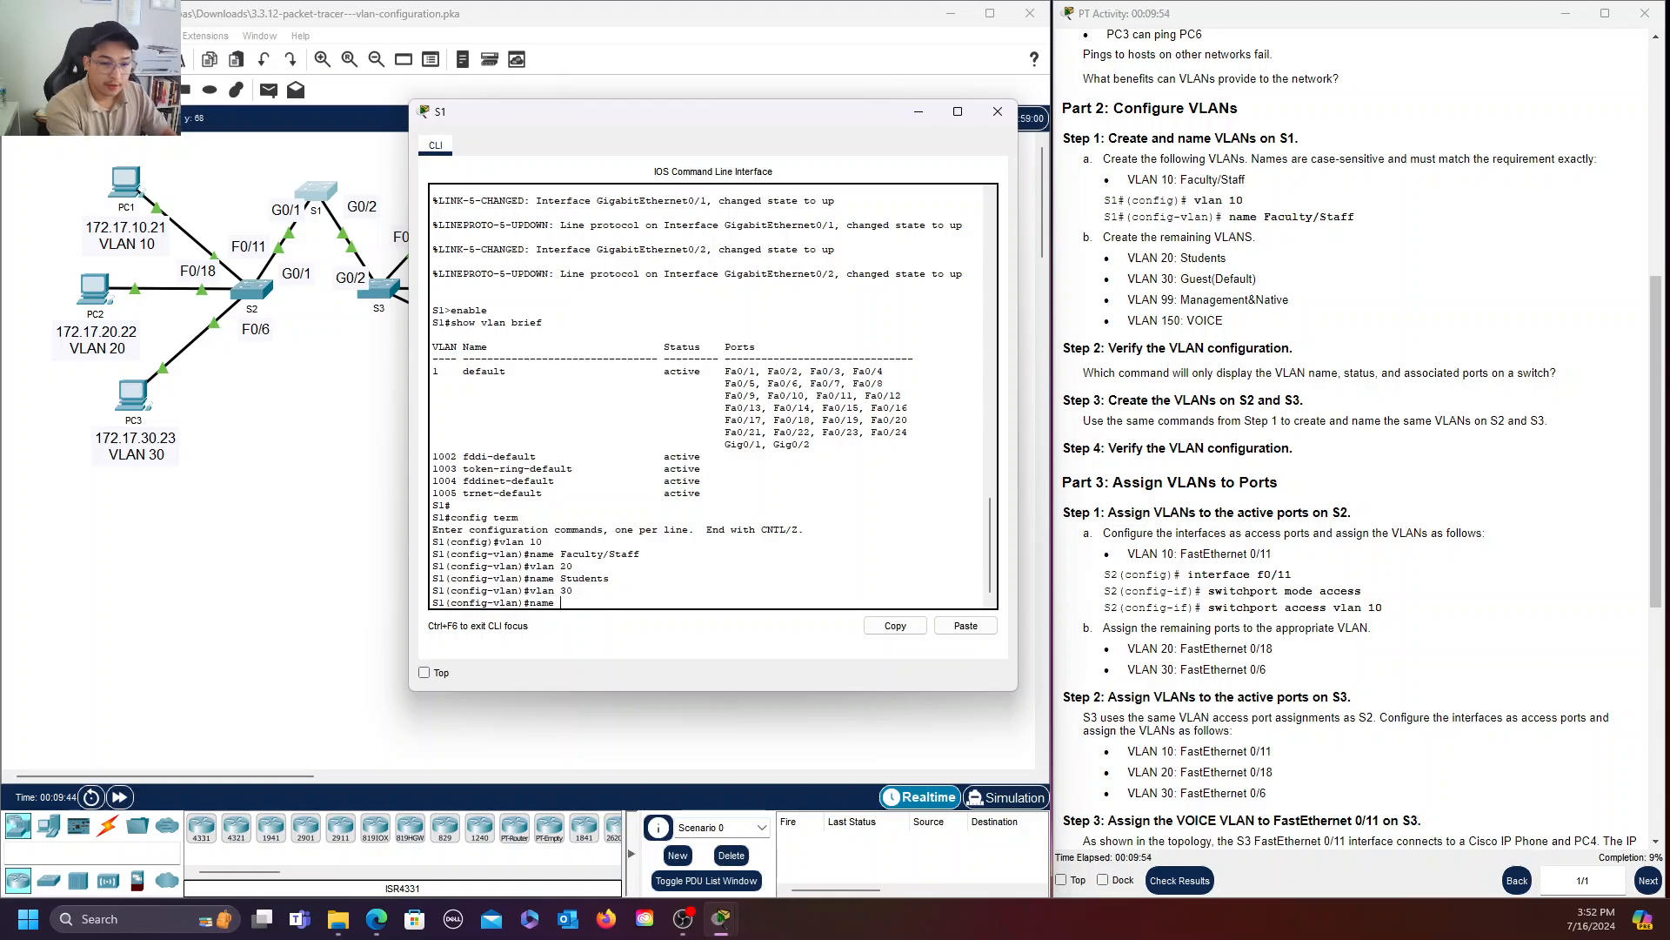
text( Guest)
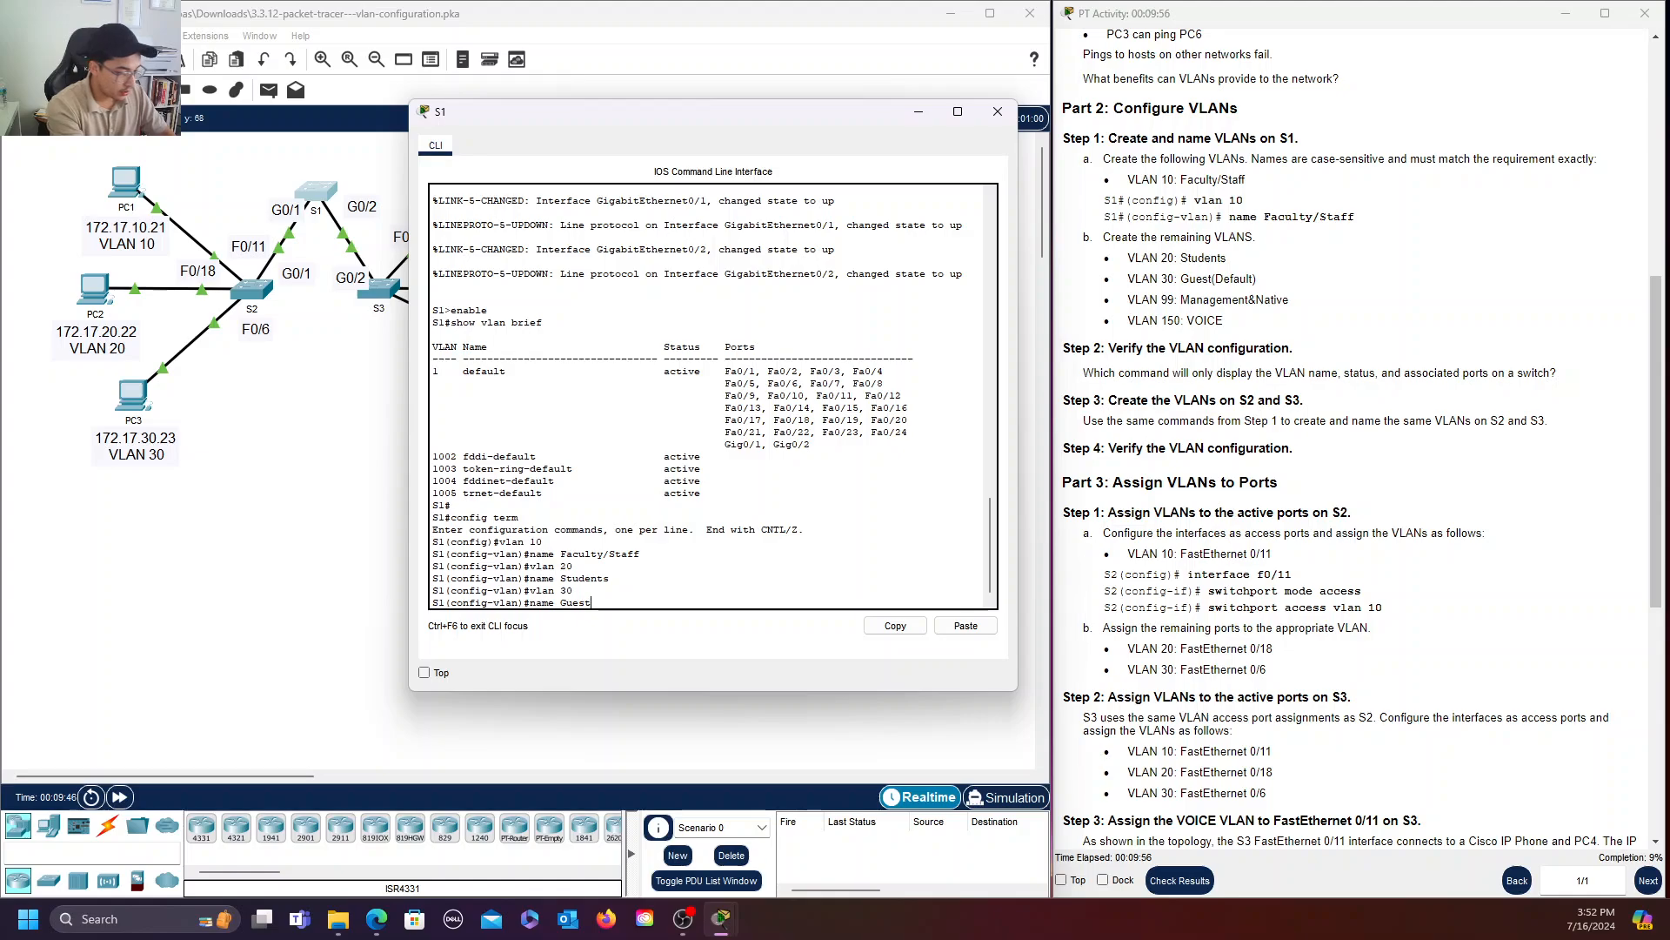
text((De)
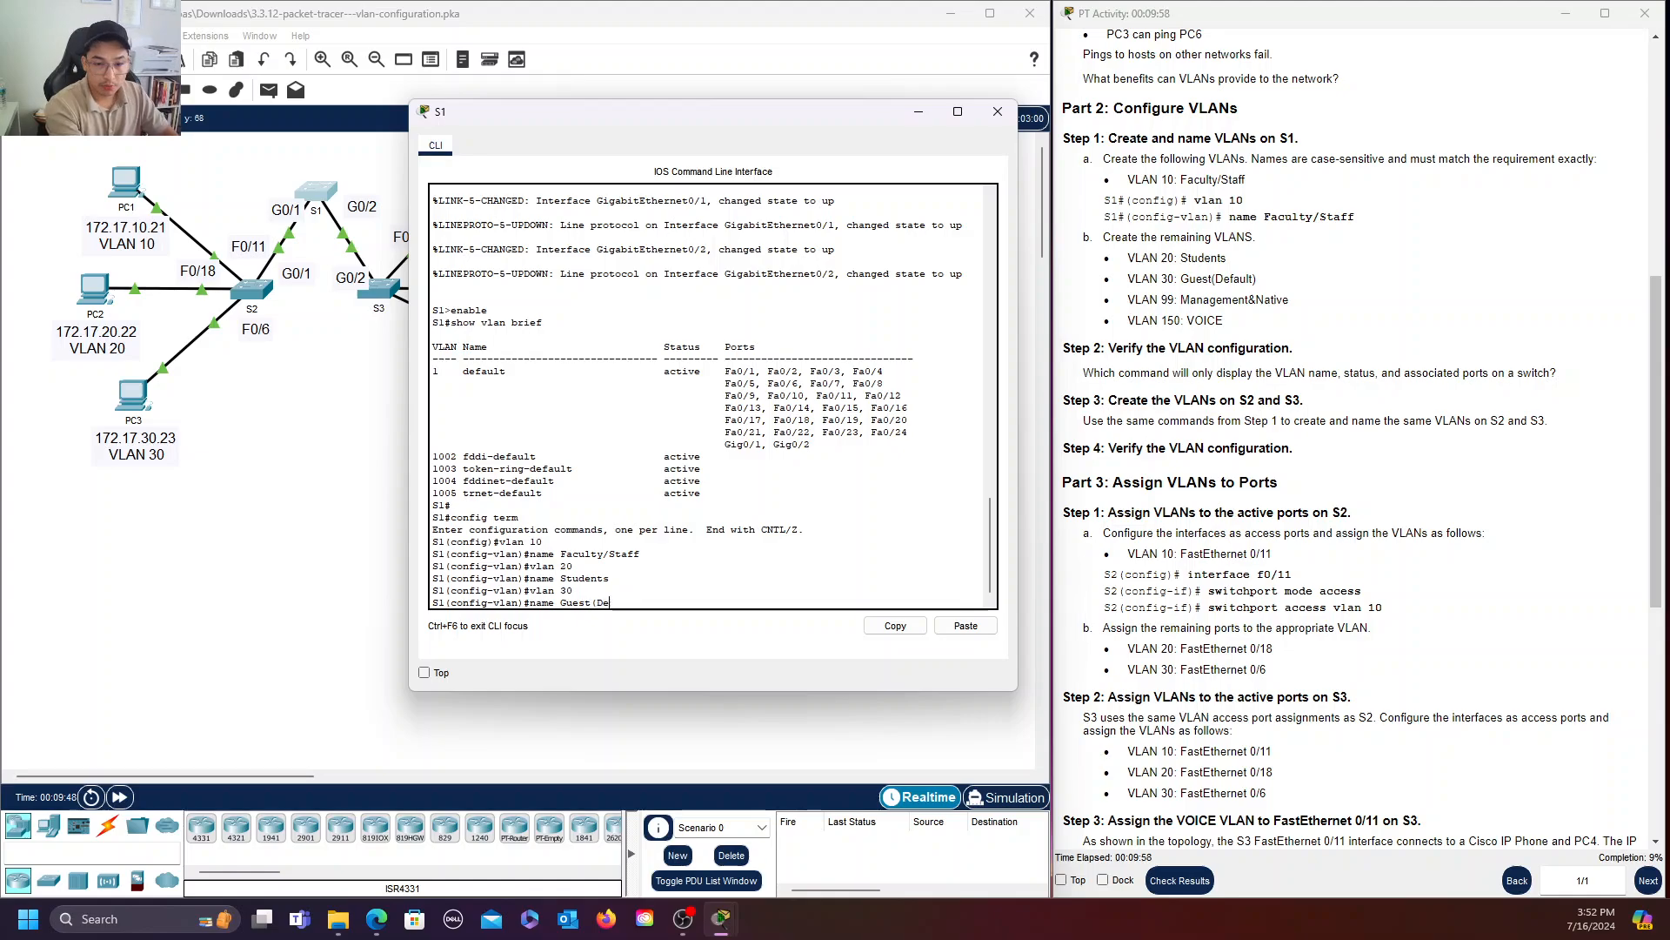
text(fault)
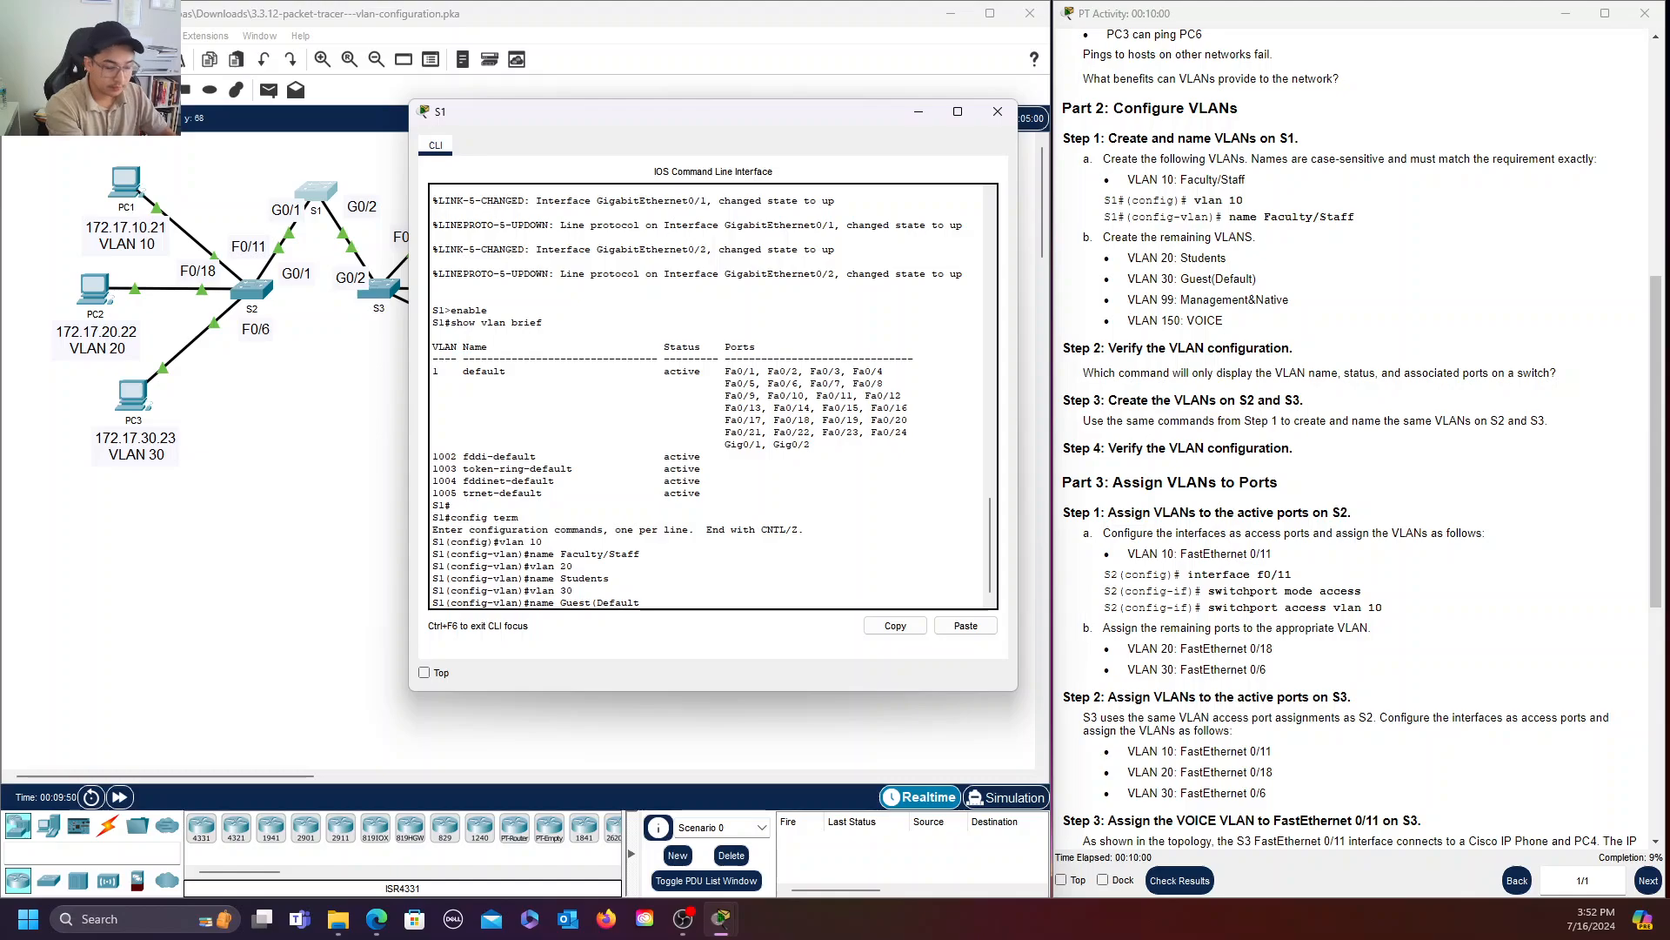
text())
key(Return)
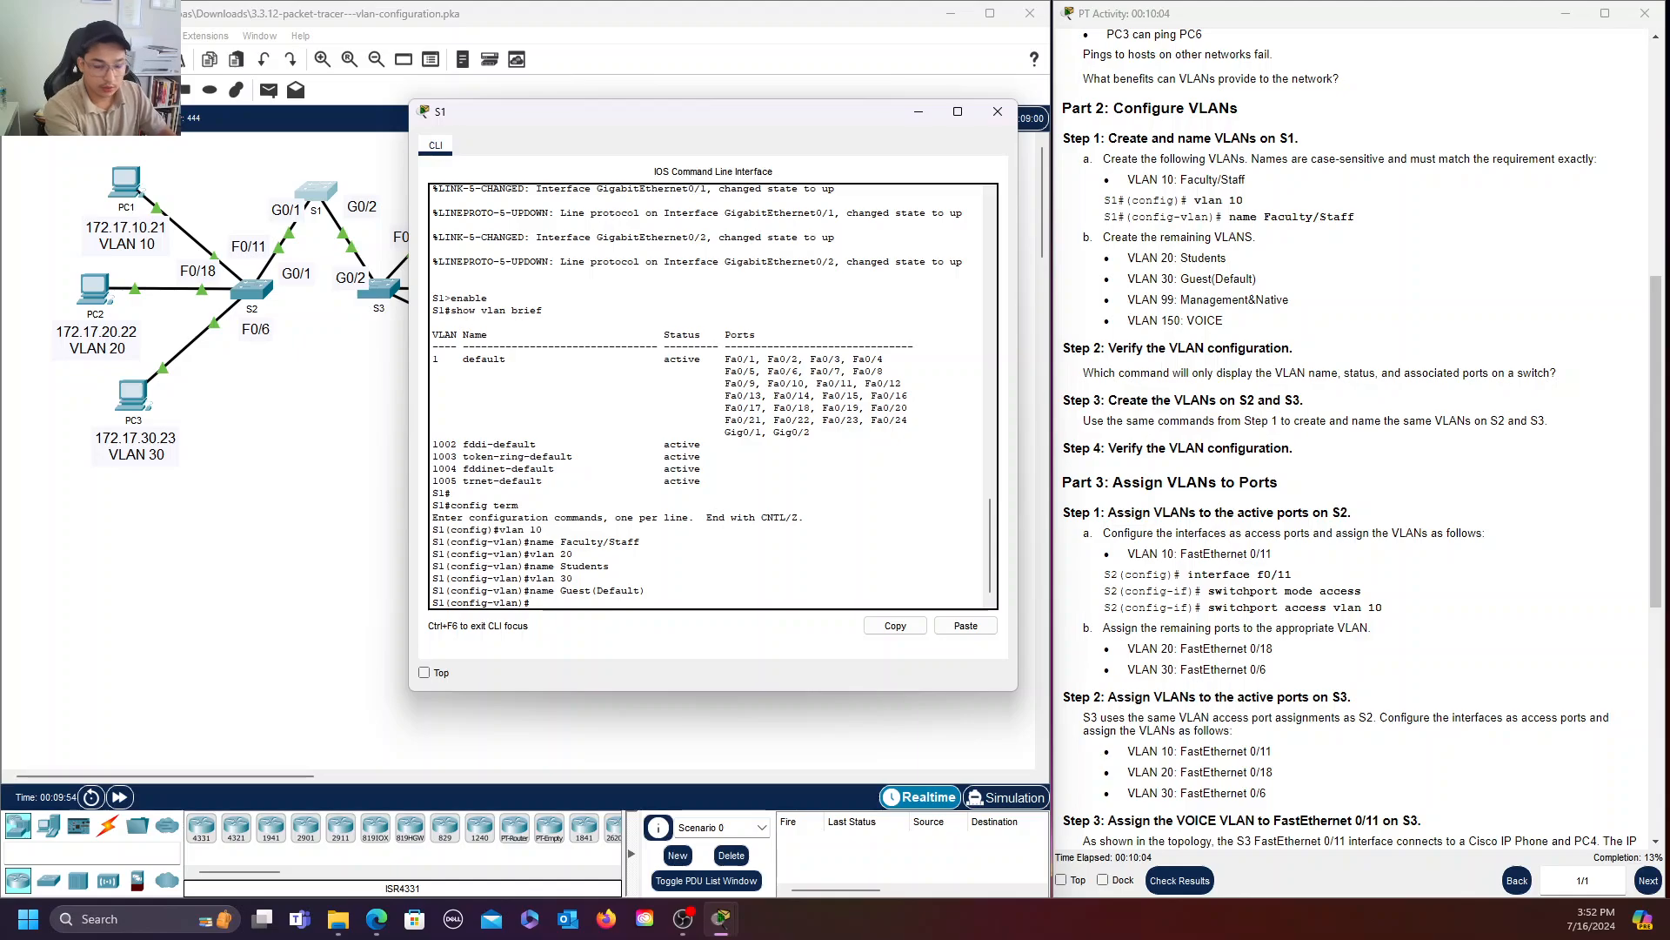
Return to S1's command line and create VLAN 150 with the vlan 150 command.
key(alt+Tab)
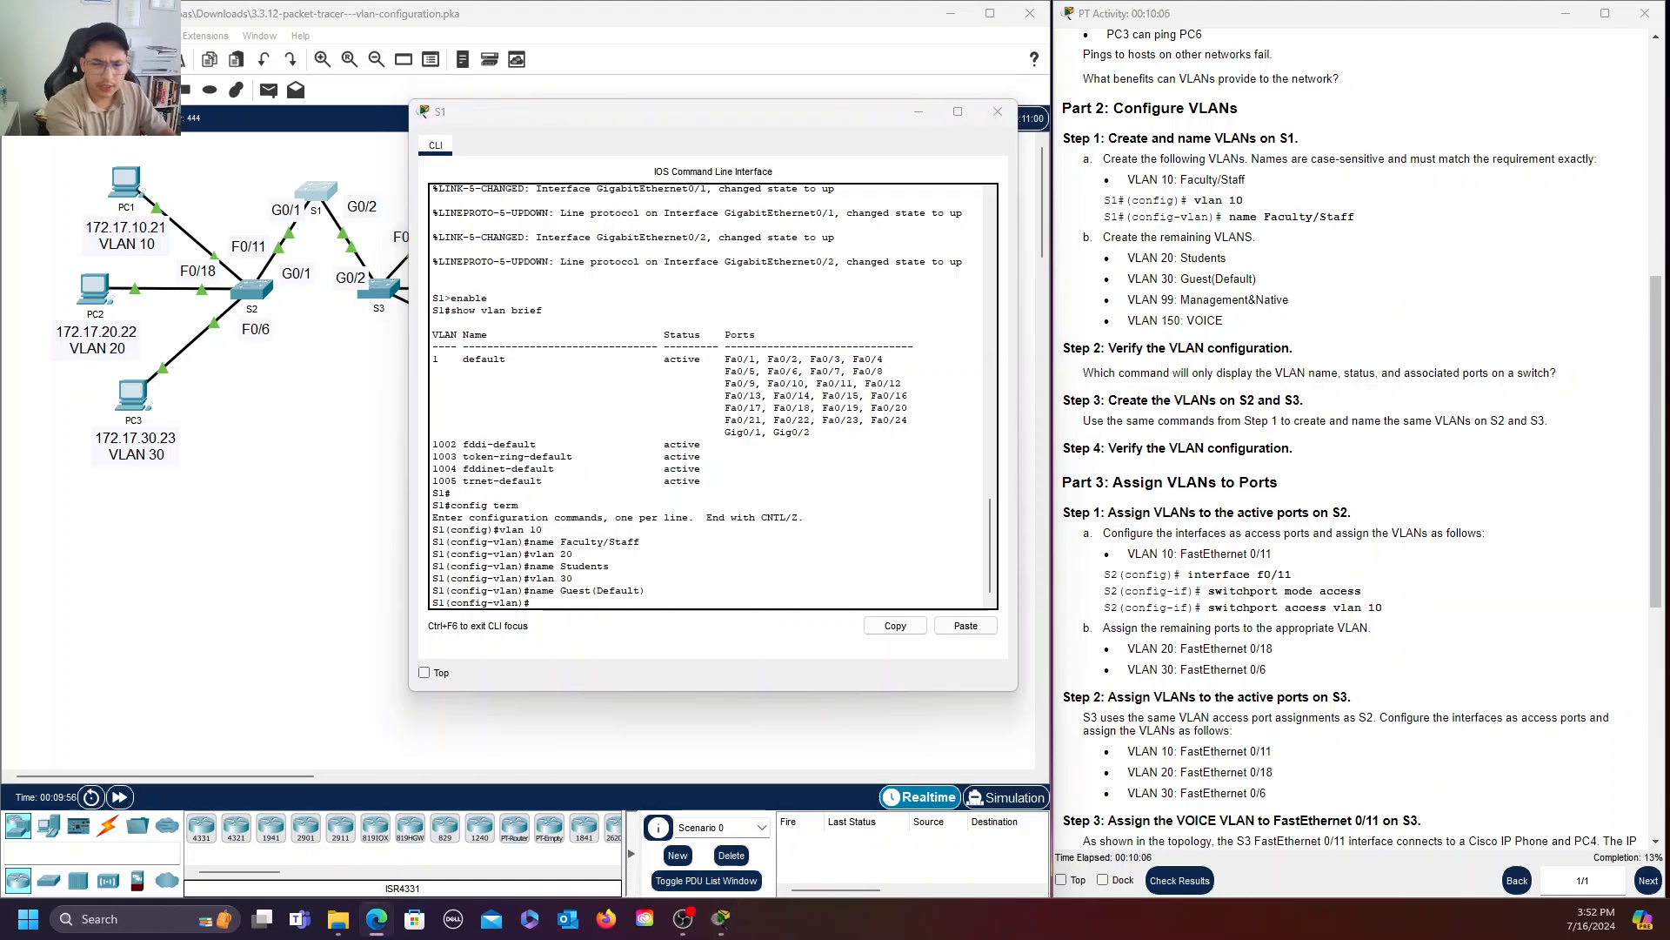
click(537, 590)
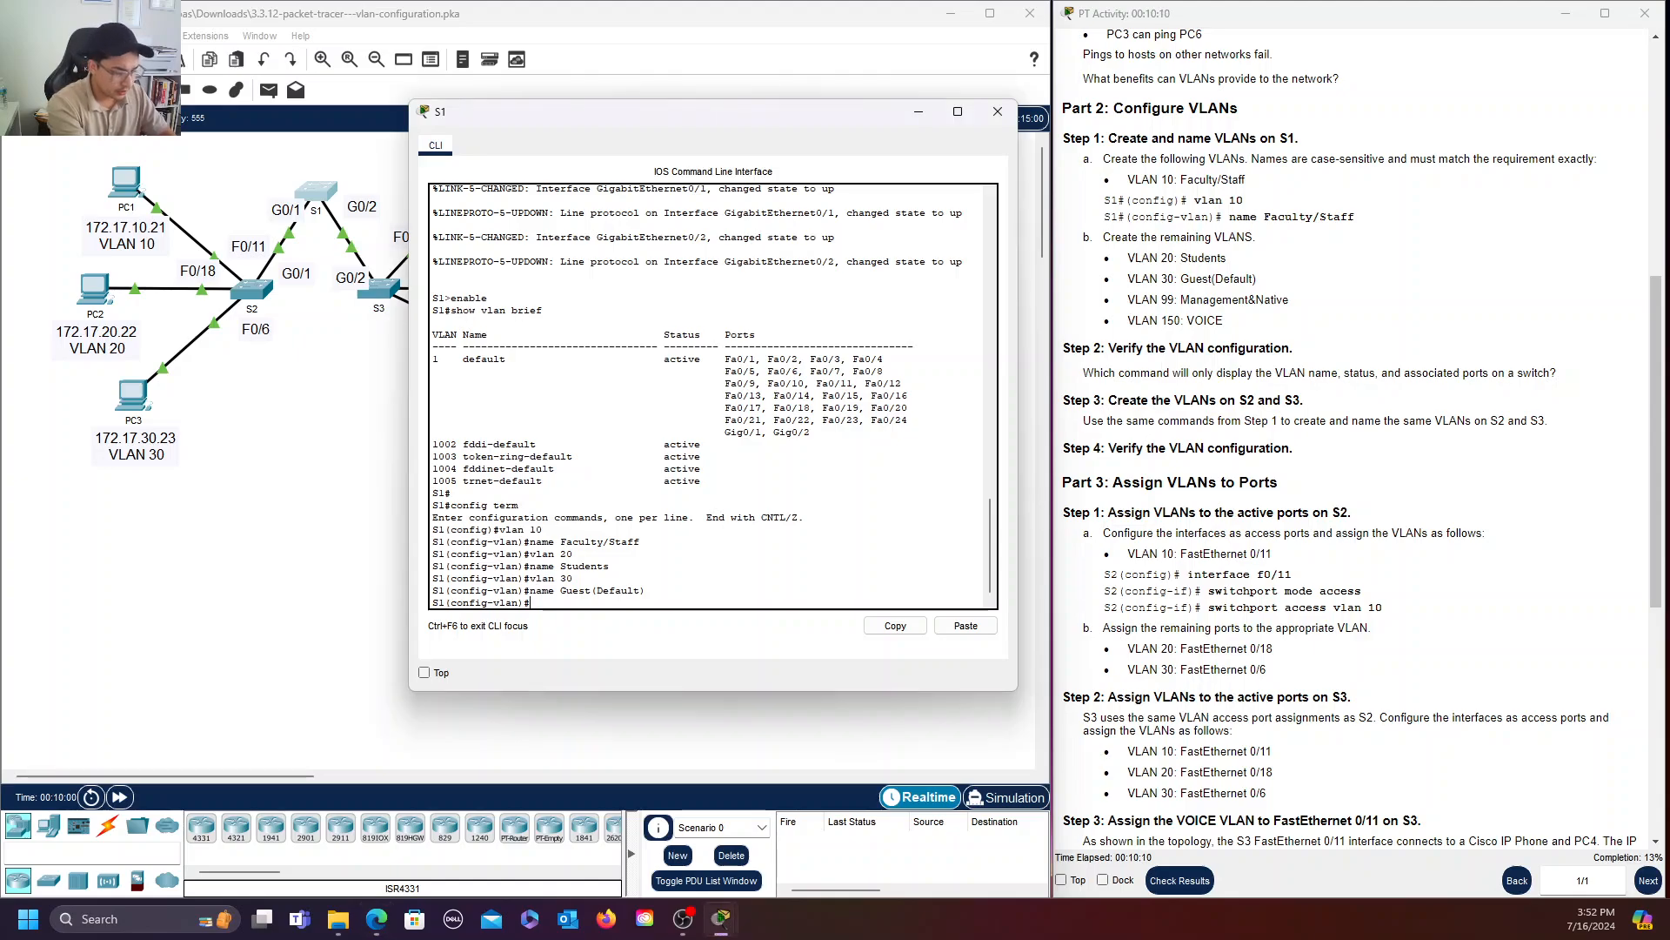
text(vlan 1)
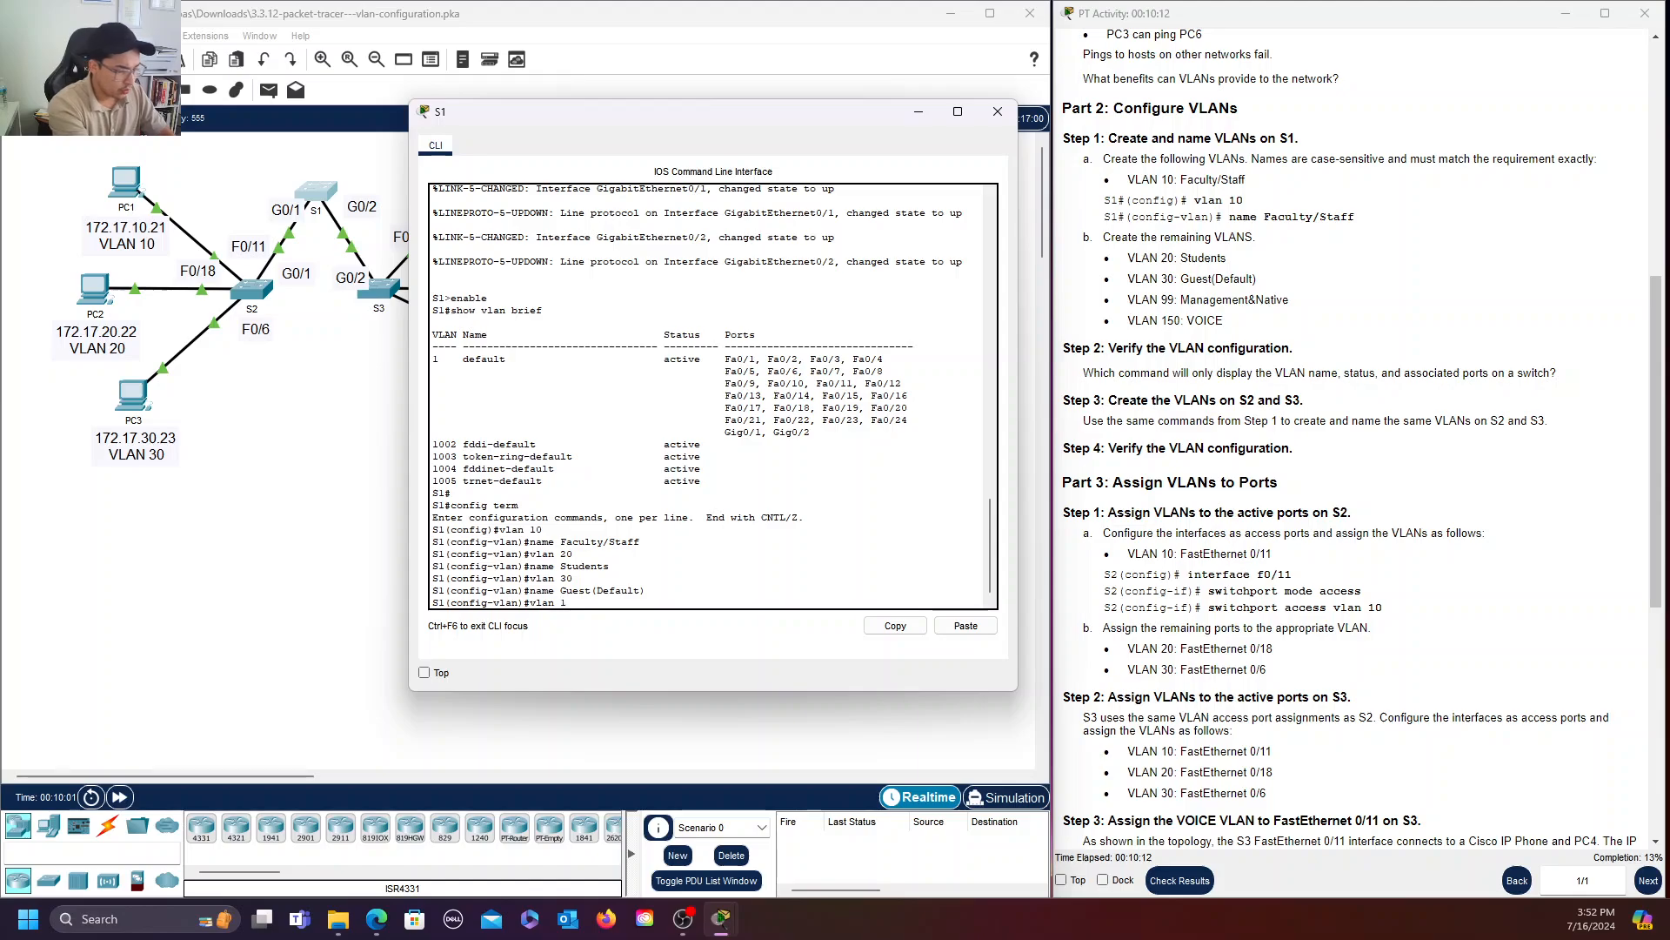
text(50)
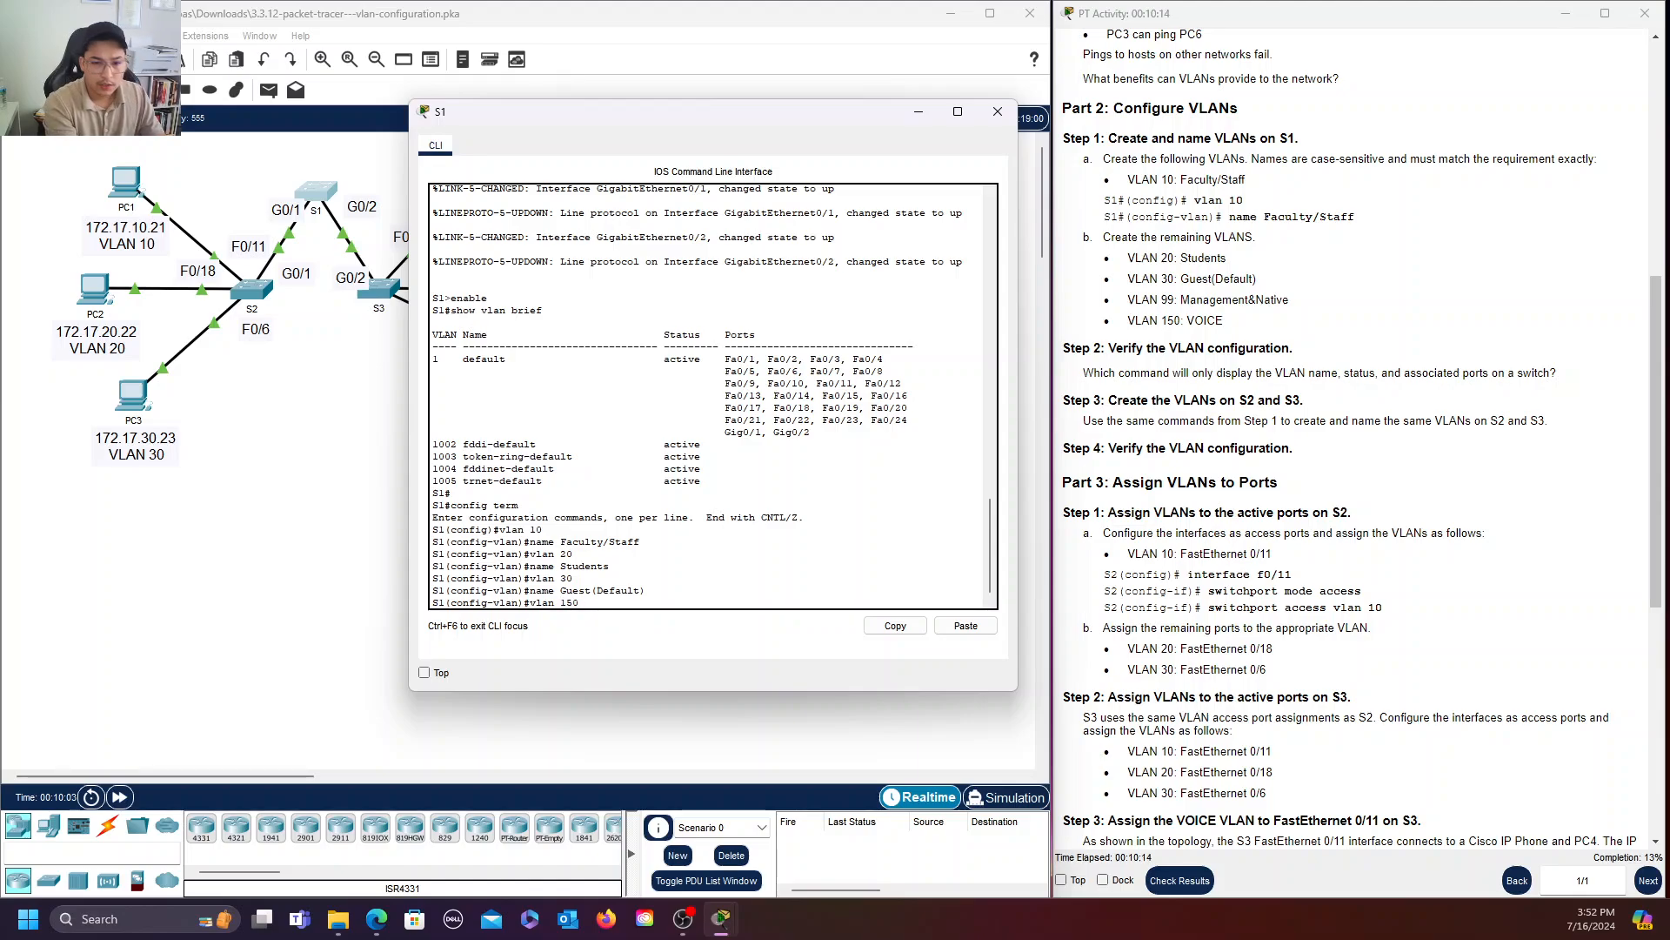
key(Return)
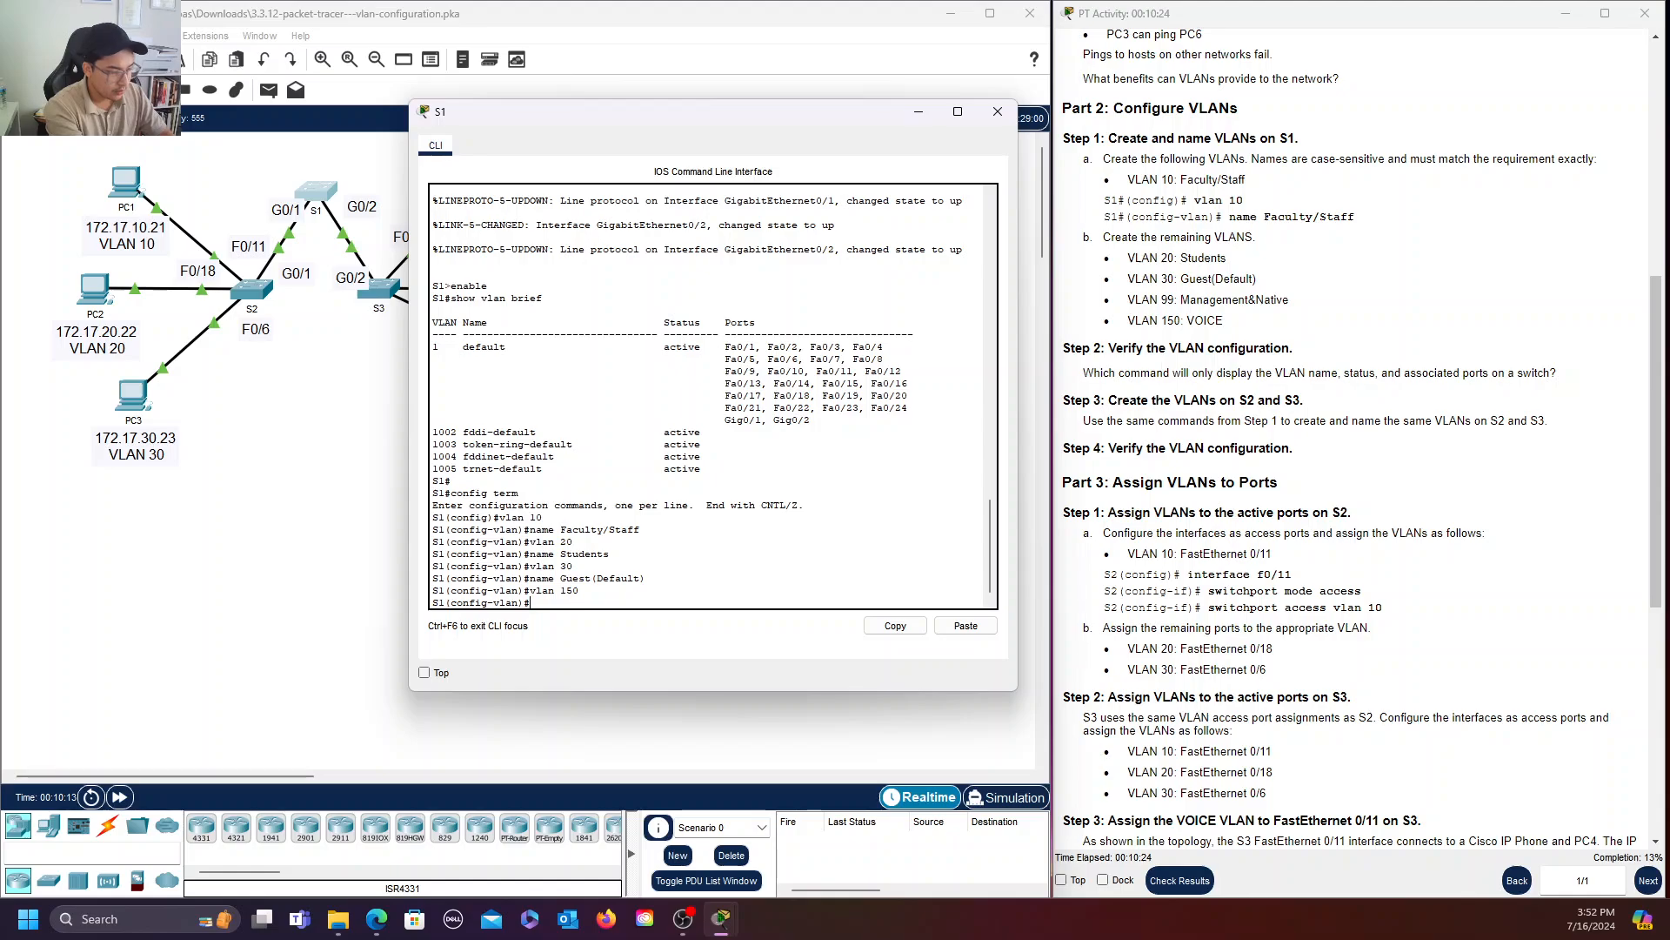
Assign the name VOICE to VLAN 150 on S1 with the lowercase name command.
text(VOICE)
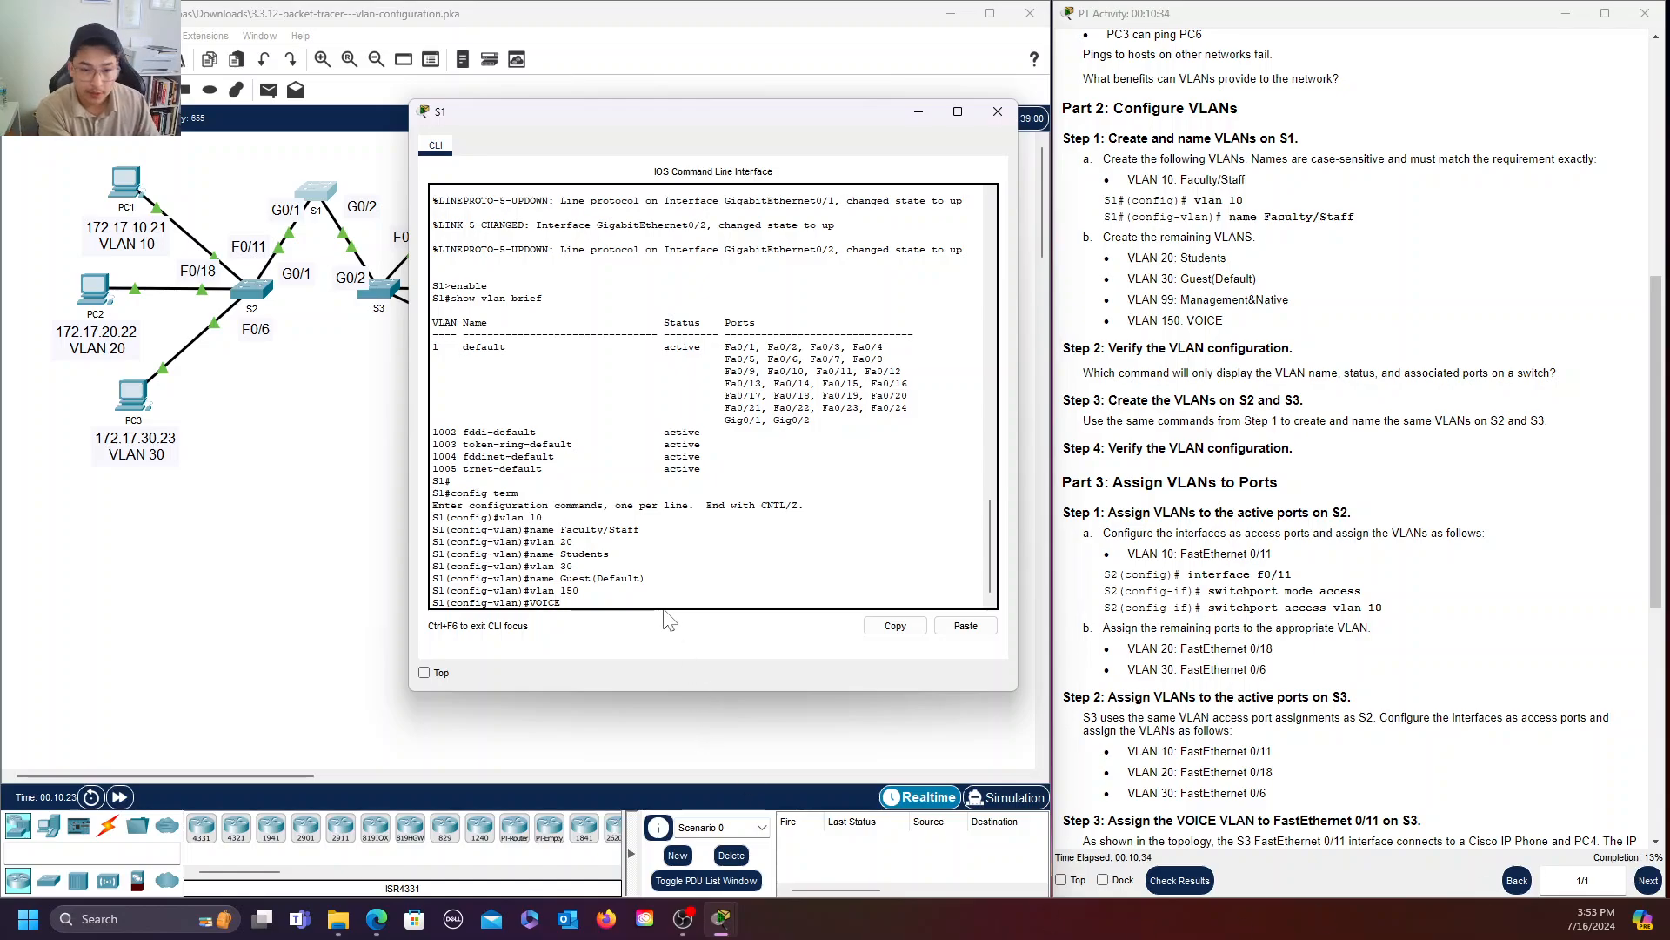
key(Return)
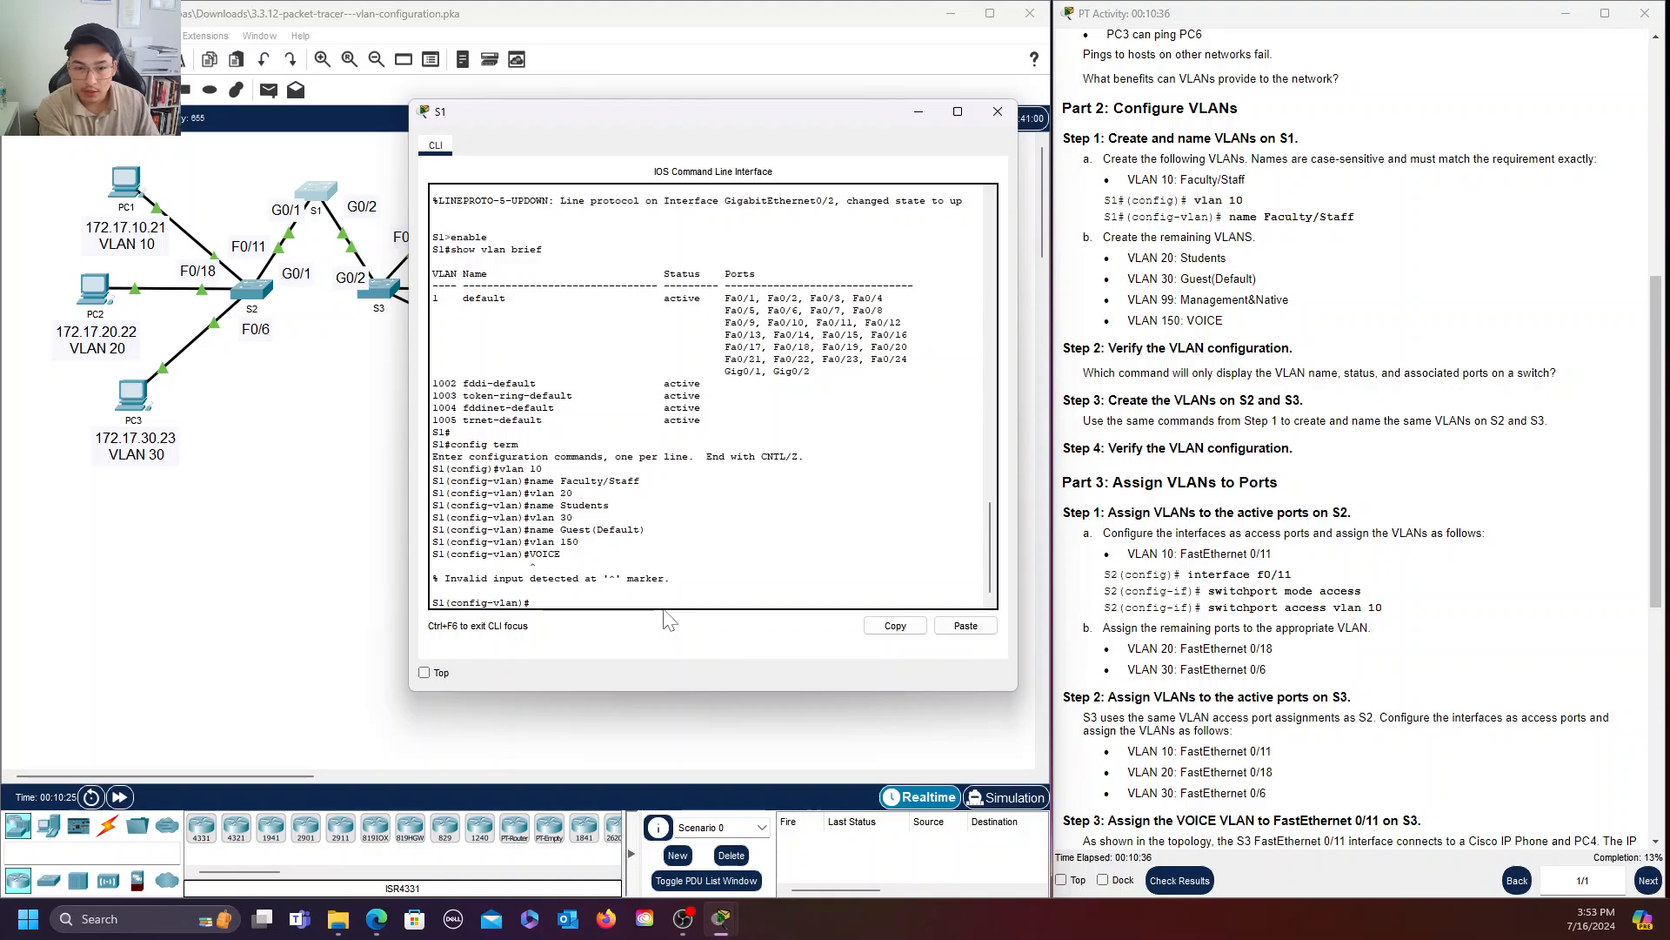
key(Up)
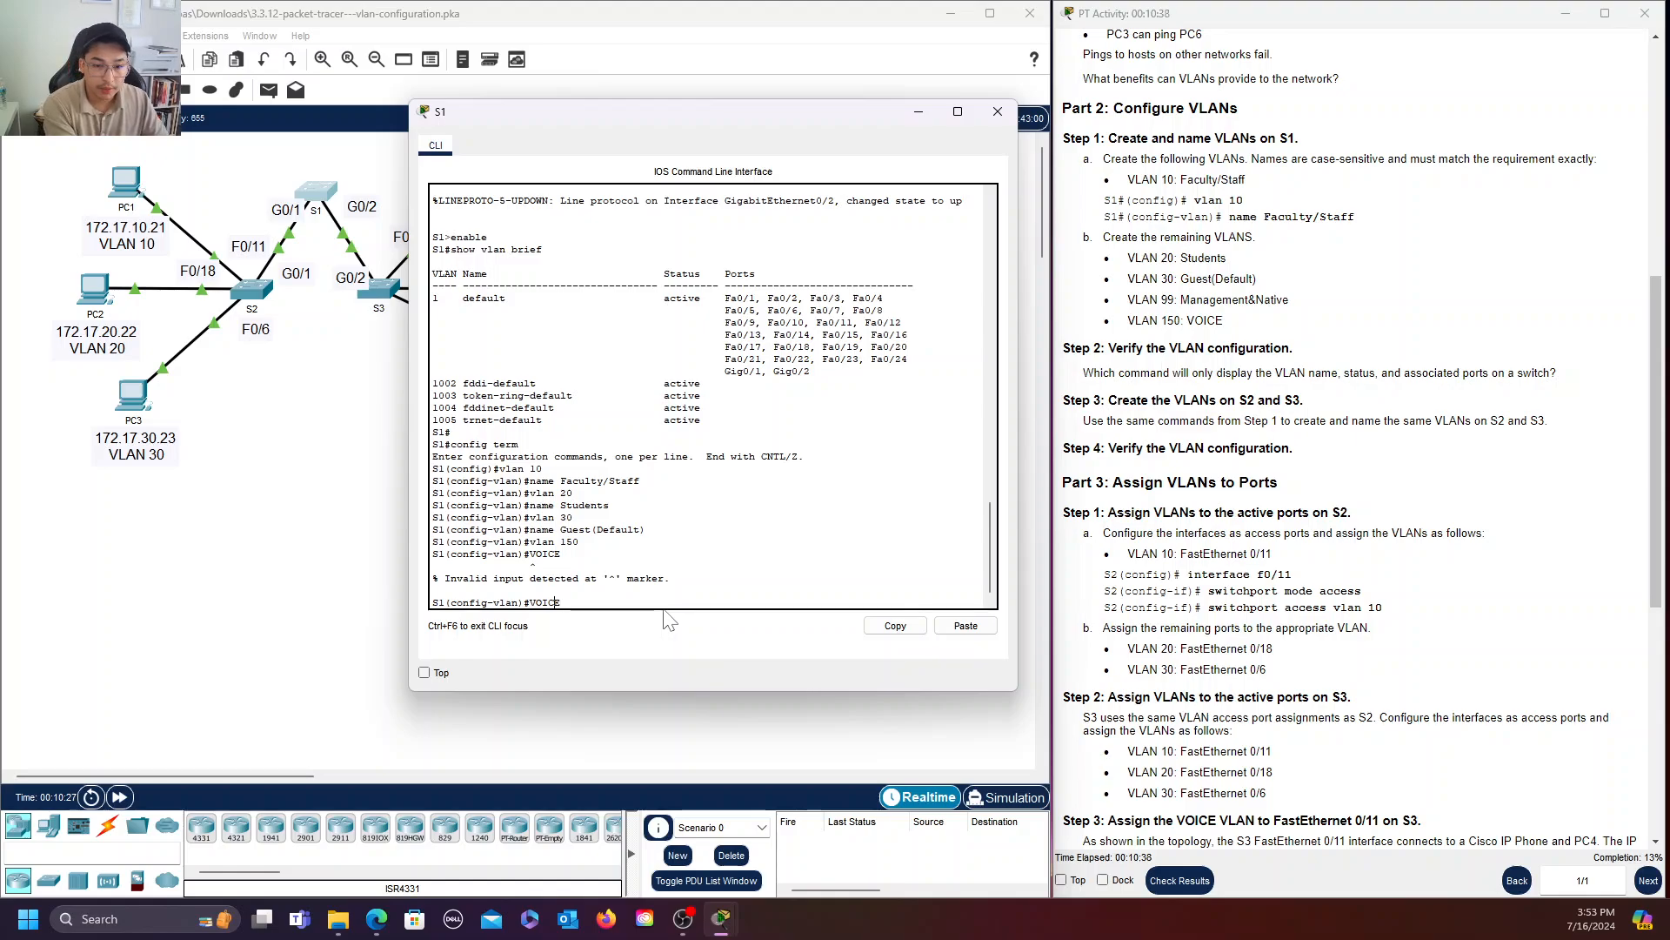
text(NAME)
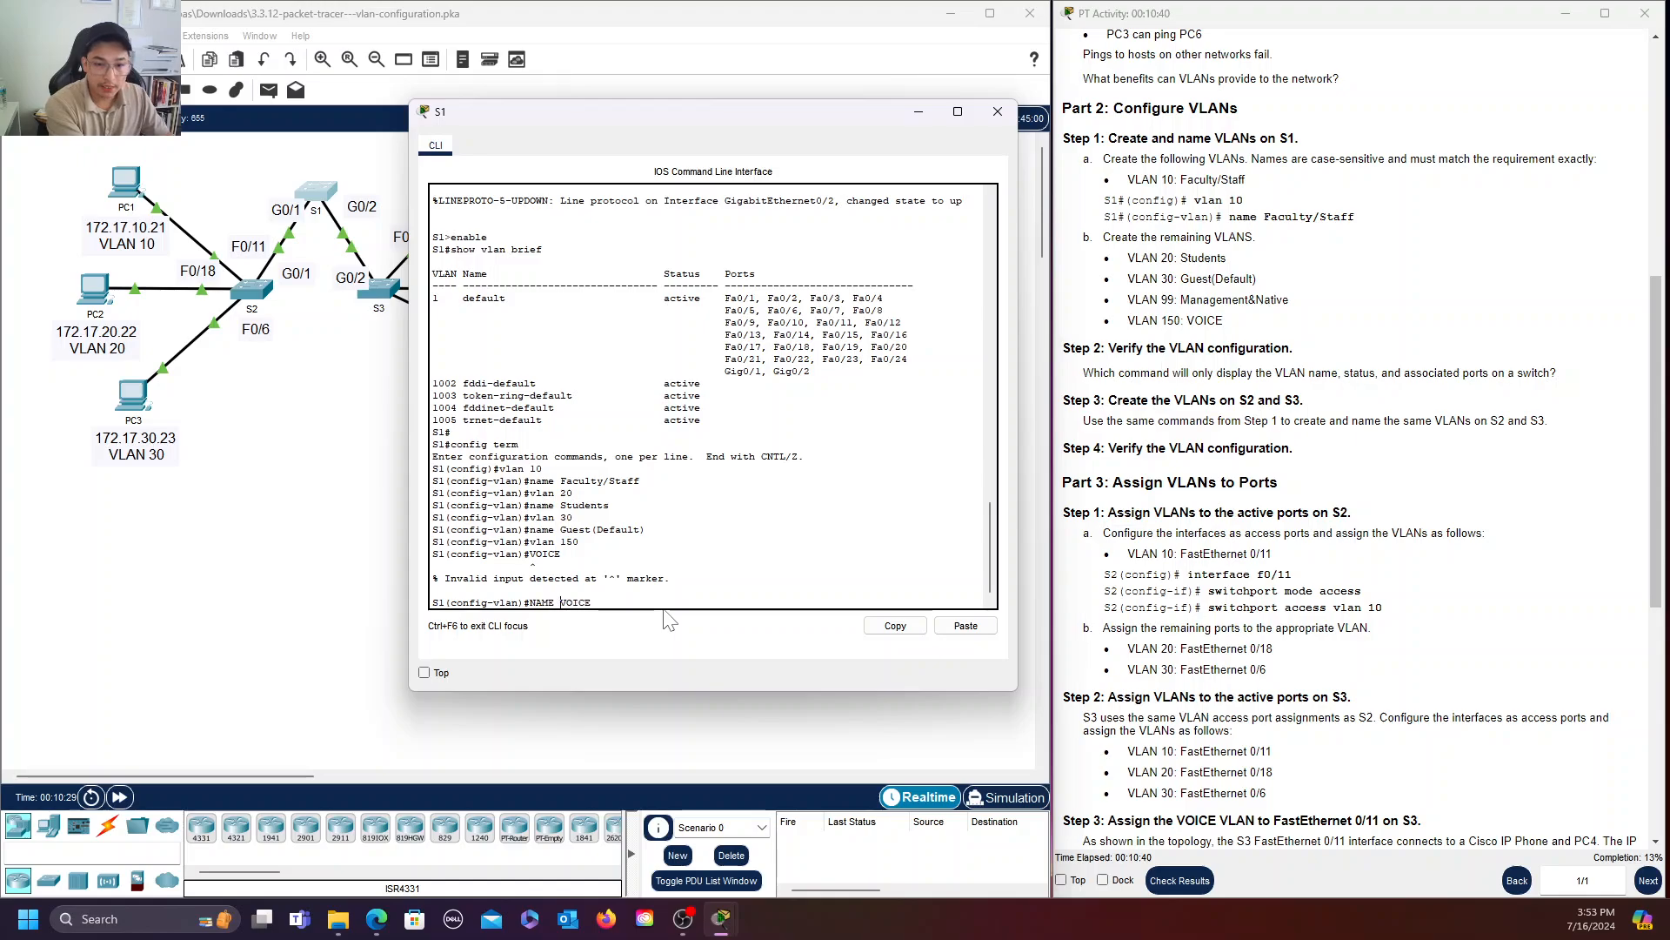
key(BackSpace)
key(BackSpace)
key(BackSpace)
key(BackSpace)
key(BackSpace)
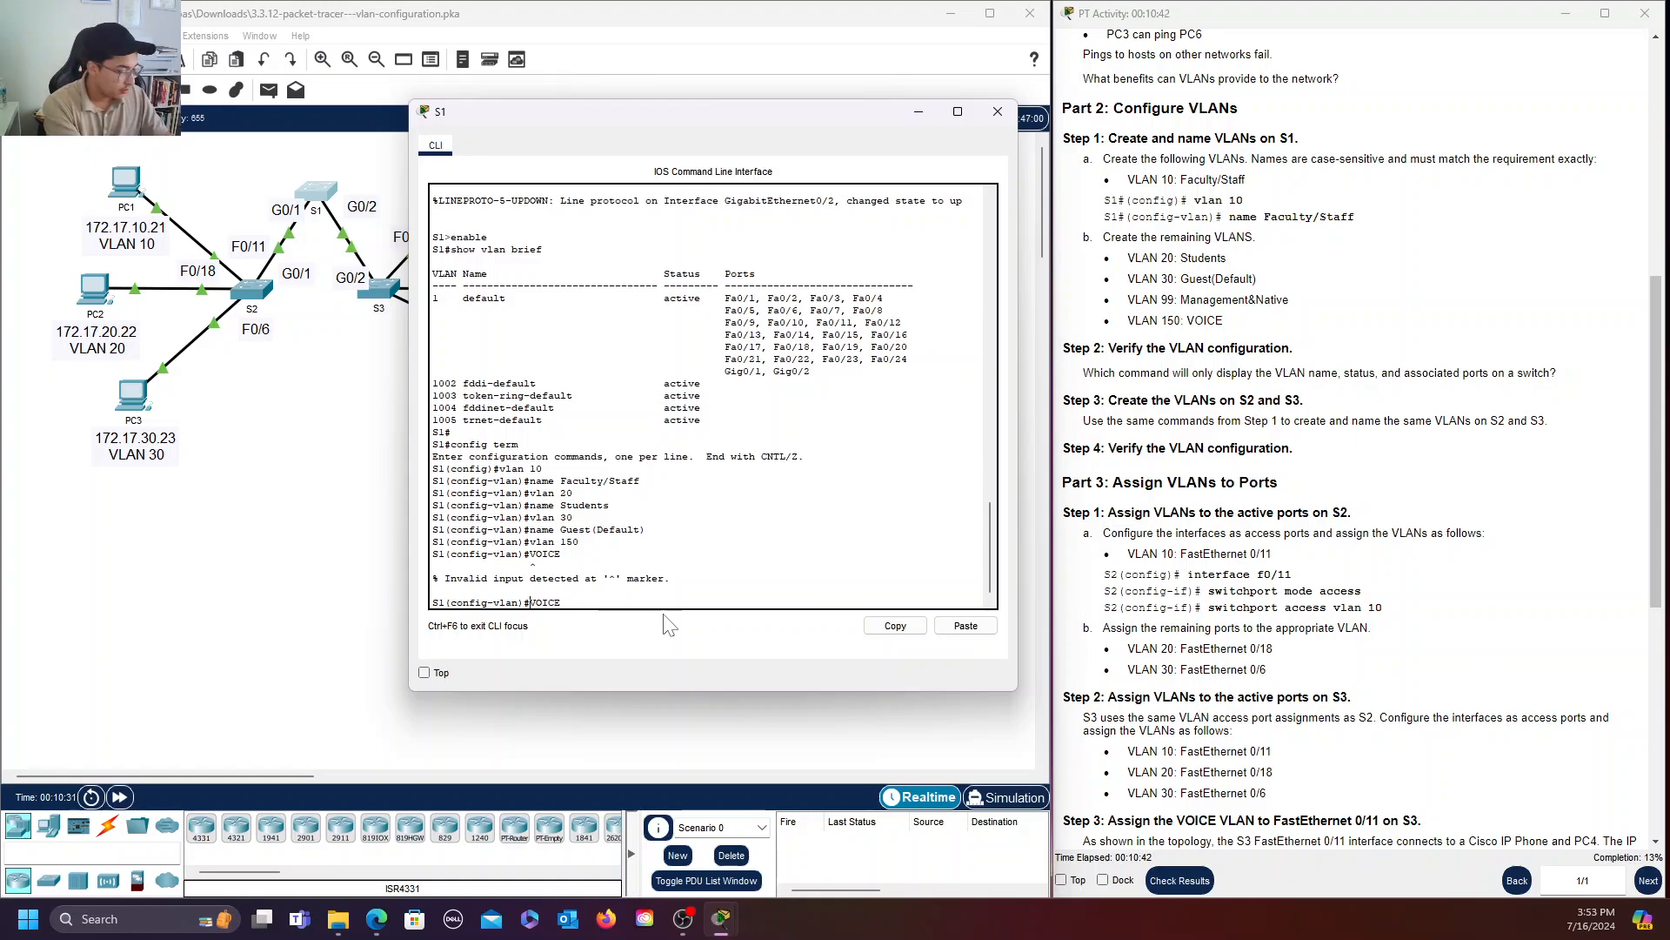
text(name)
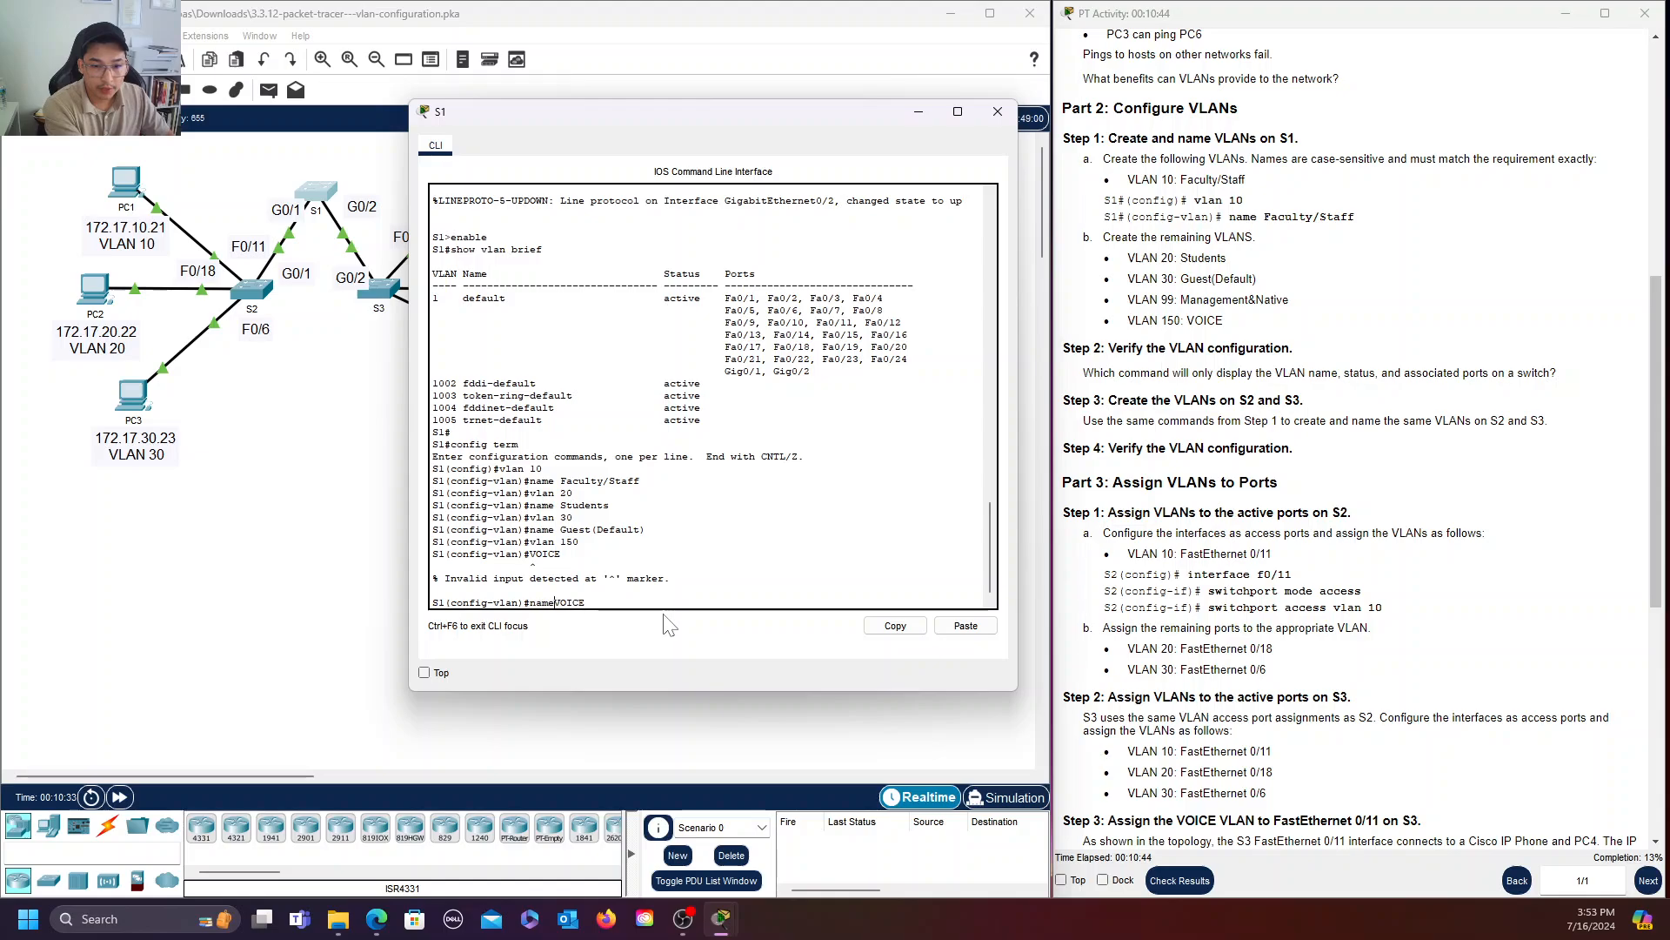
key(Return)
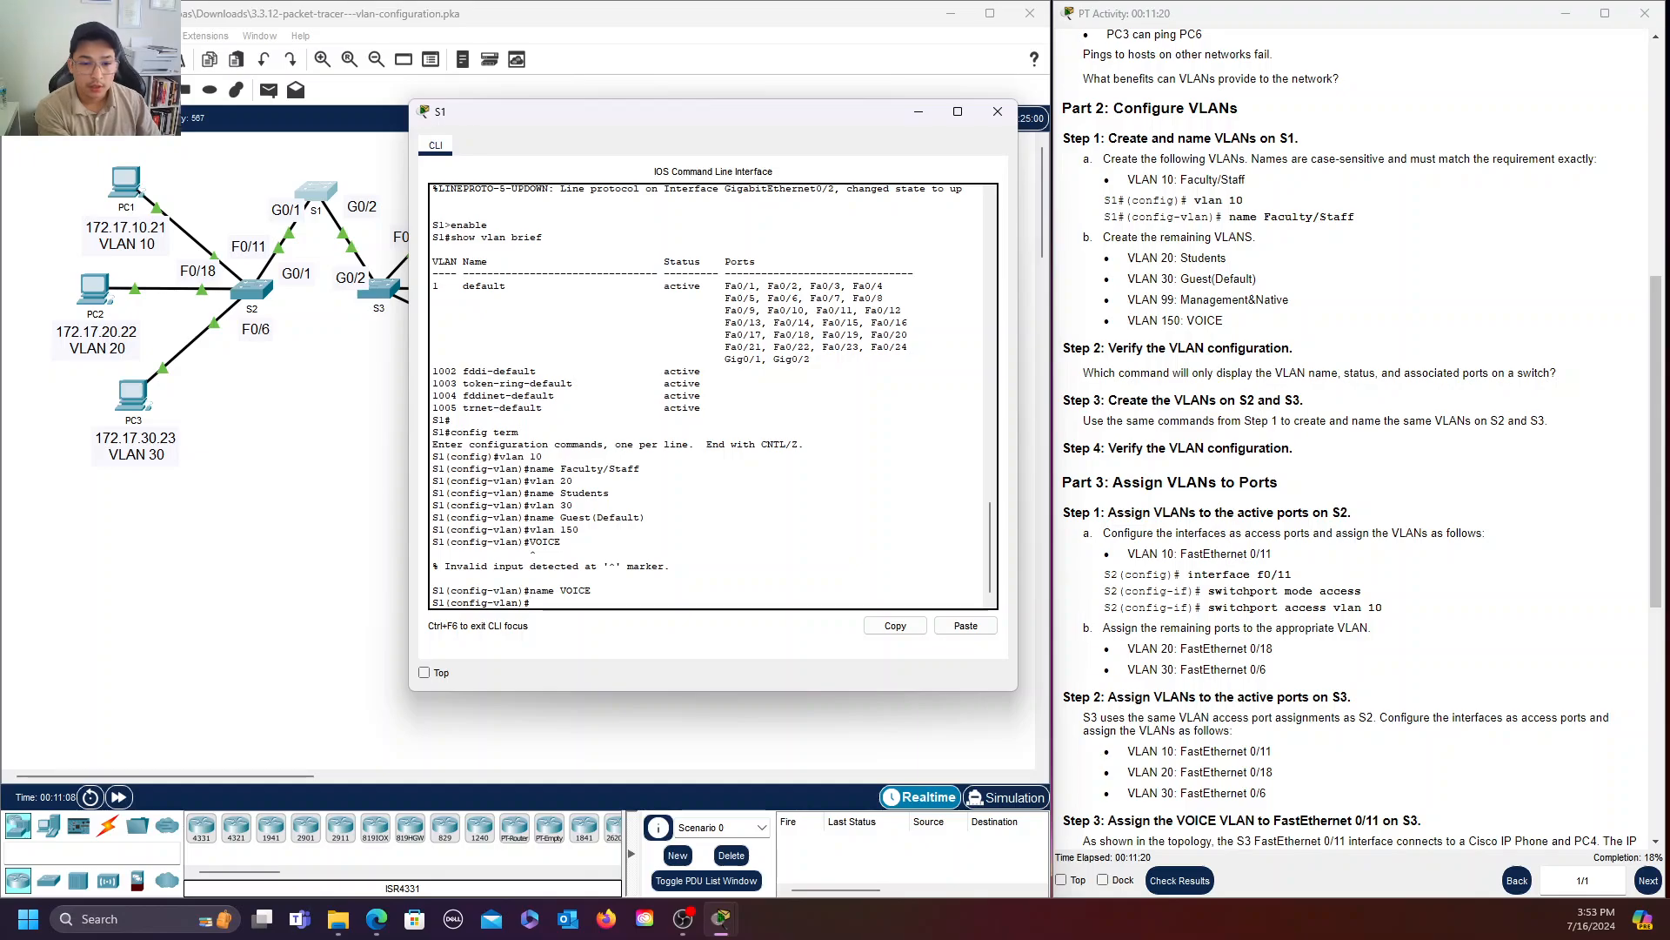
Exit configuration mode on S1 and display its VLAN table with the show vlan brief command.
key(ctrl+z)
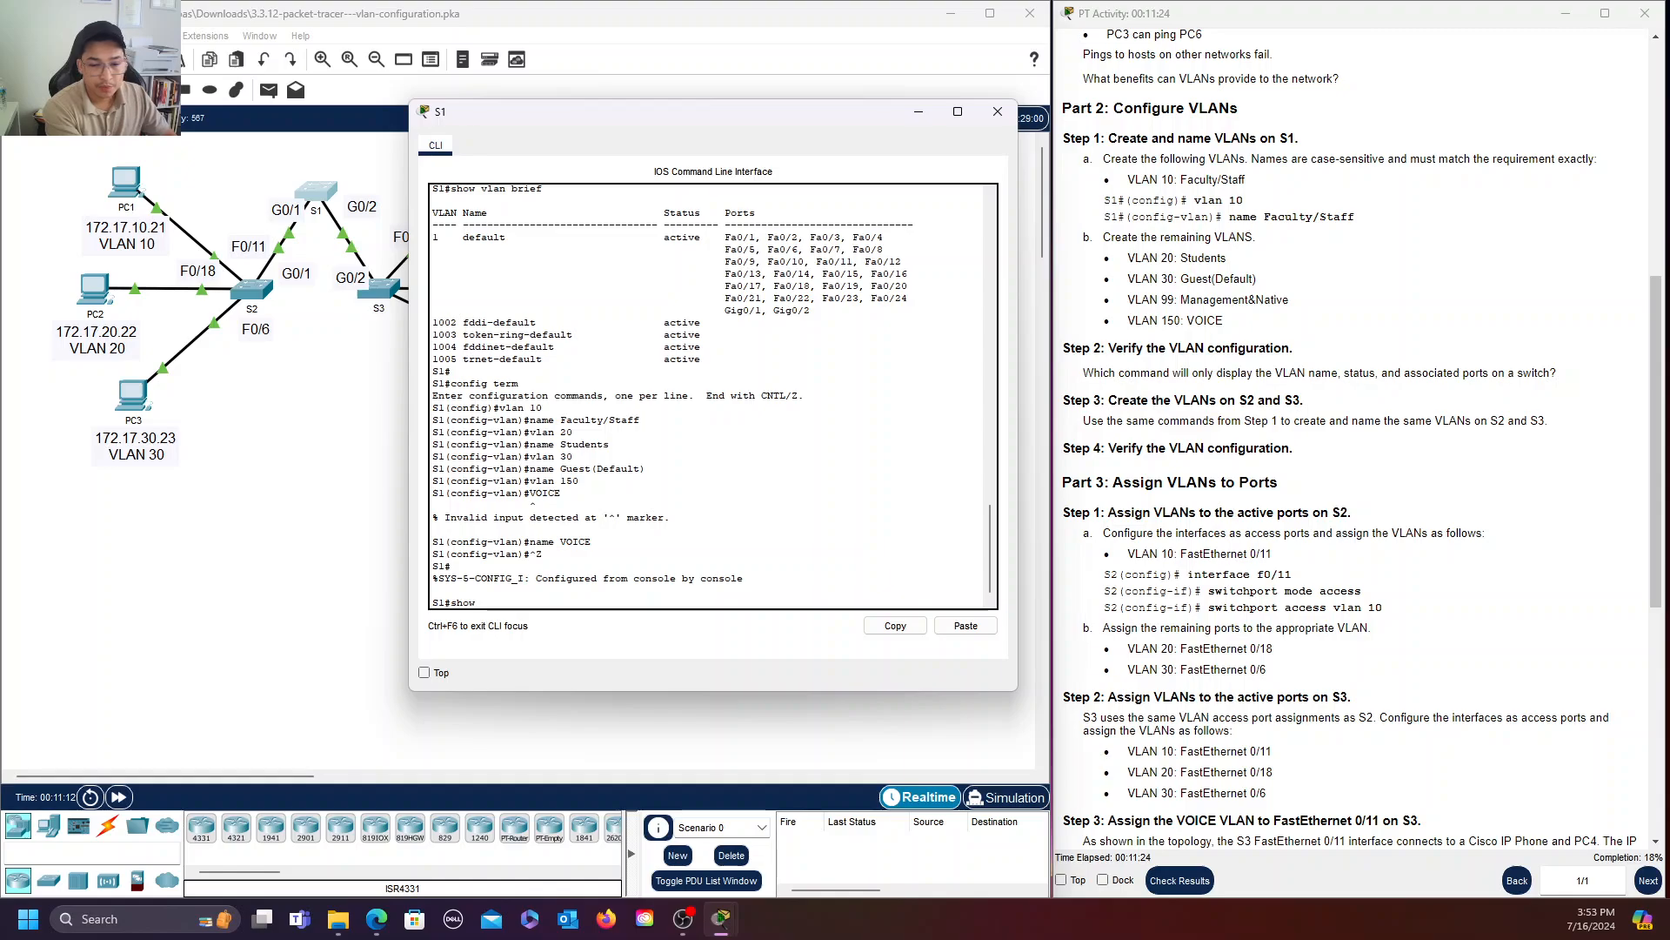
text(show lv)
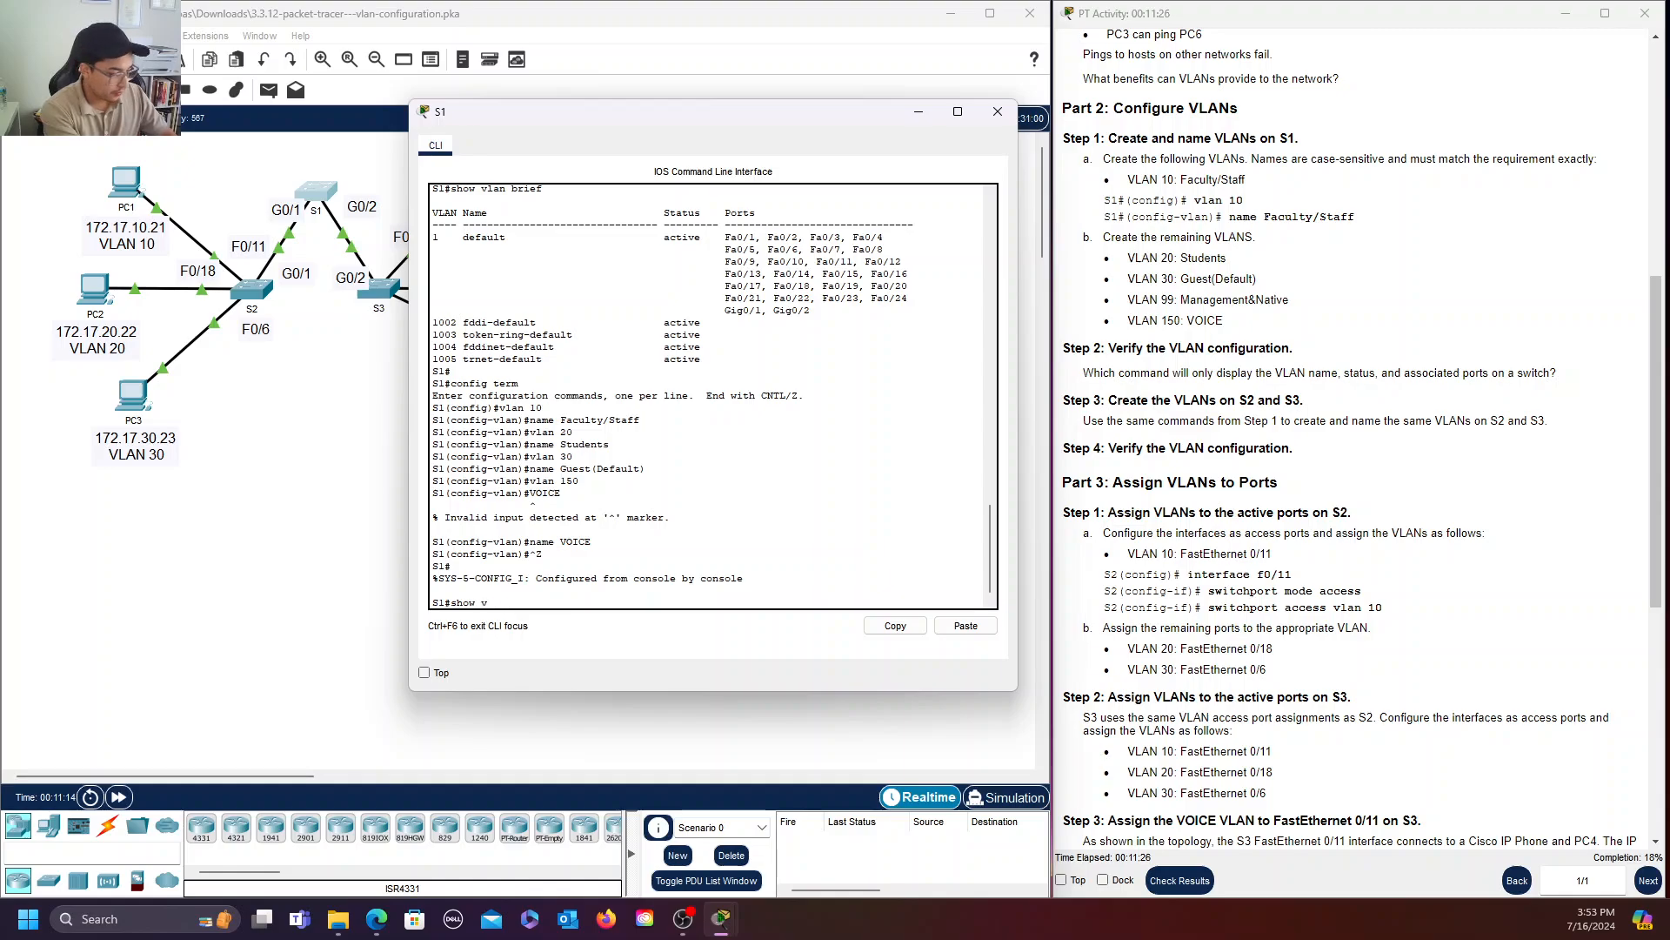
text(lan brief)
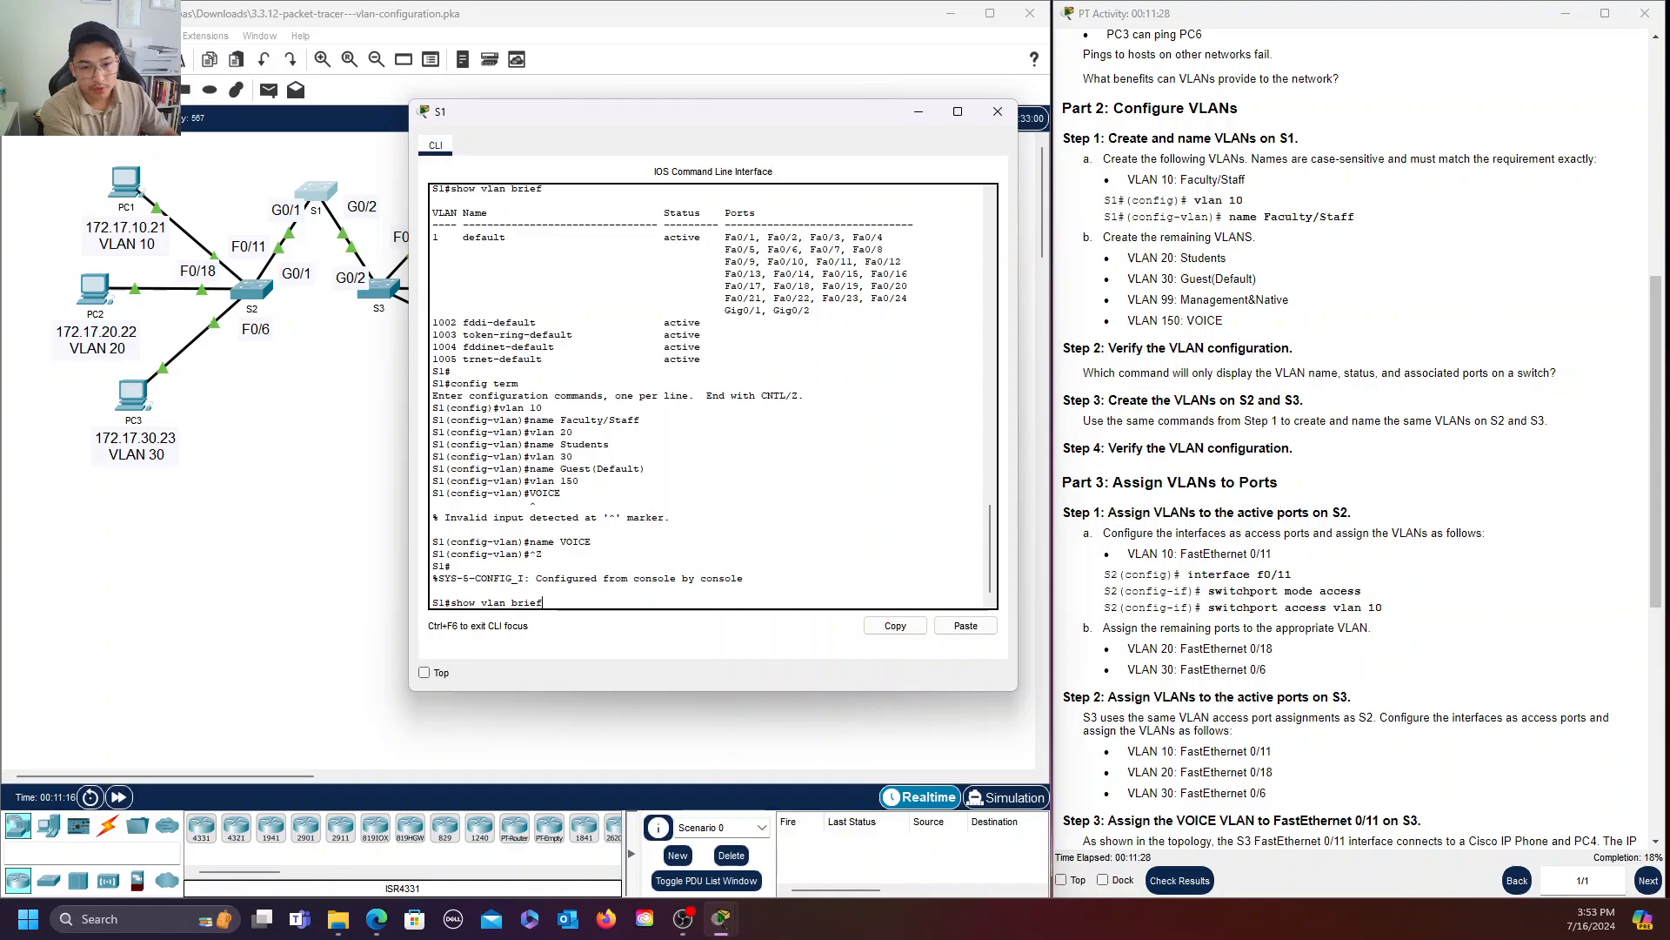
key(Return)
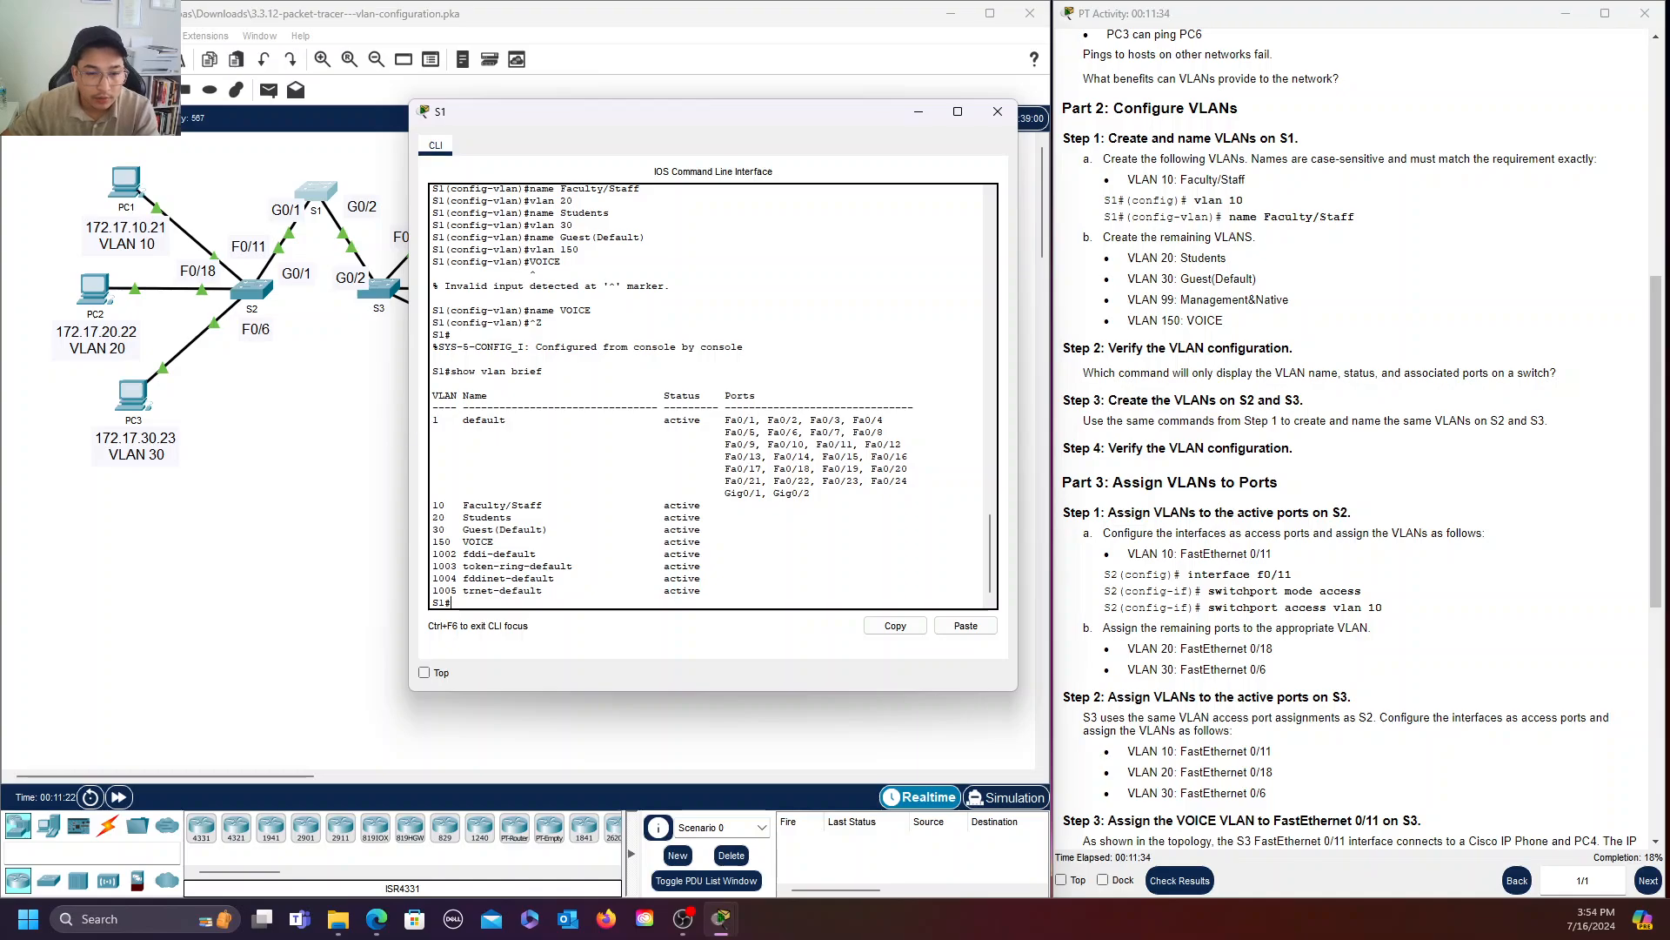
Check the names and status of VLANs 10, 20 and 30 in S1's VLAN table and close the S1 window.
drag(432, 505, 542, 505)
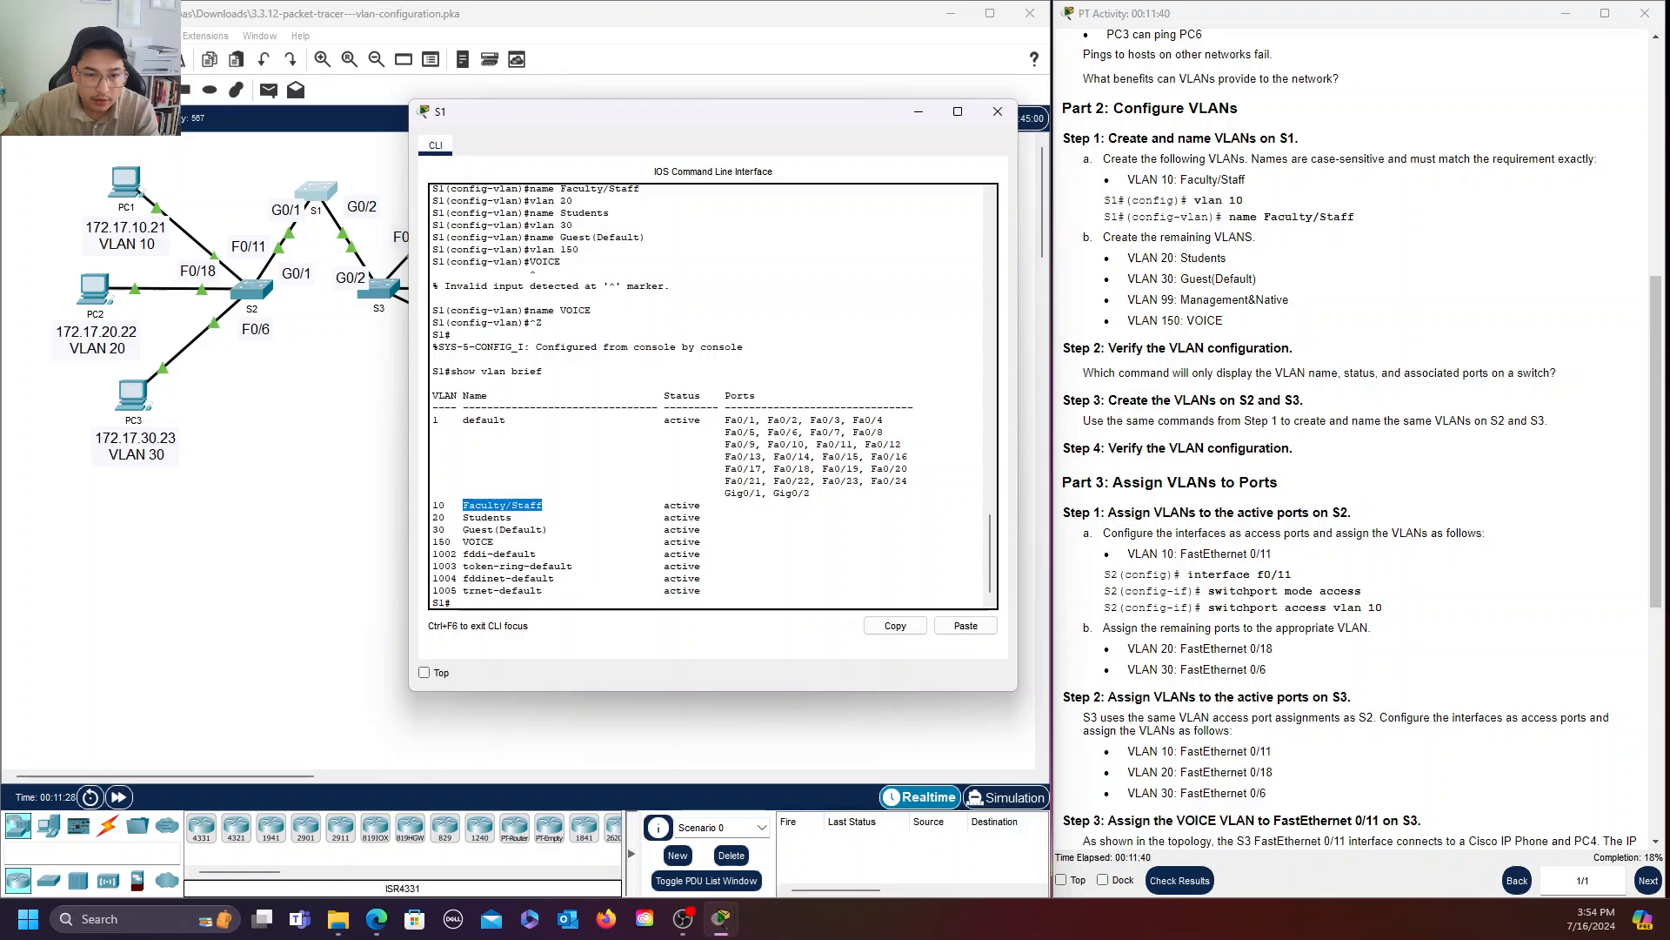
drag(659, 505, 706, 506)
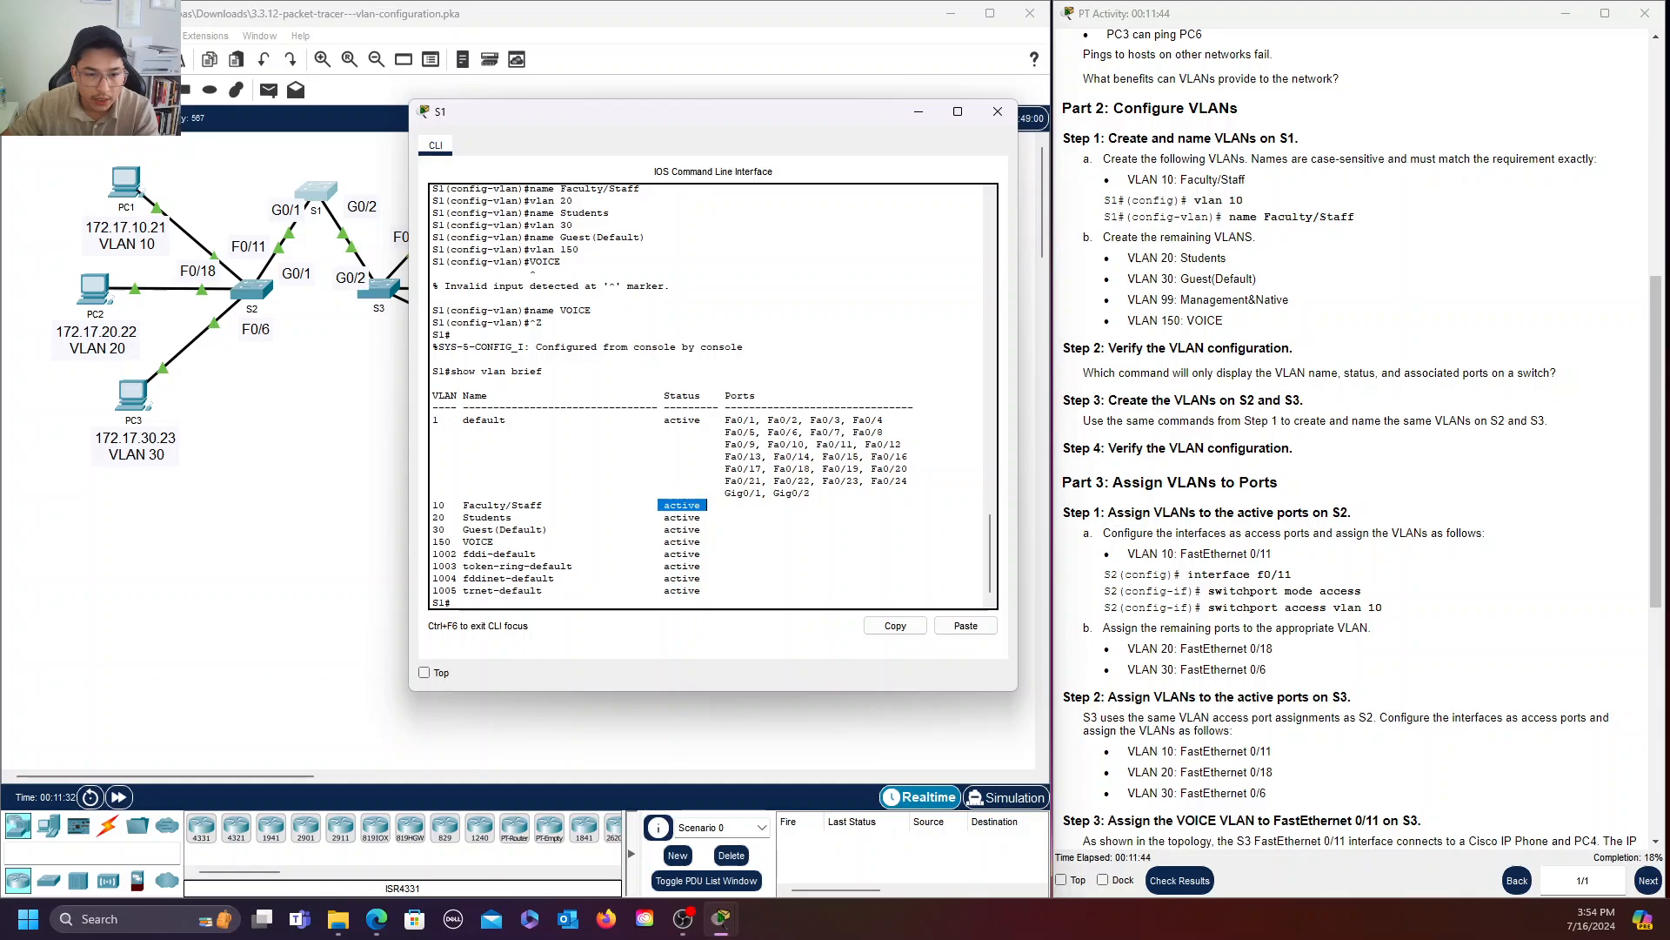
drag(433, 517, 548, 529)
click(463, 518)
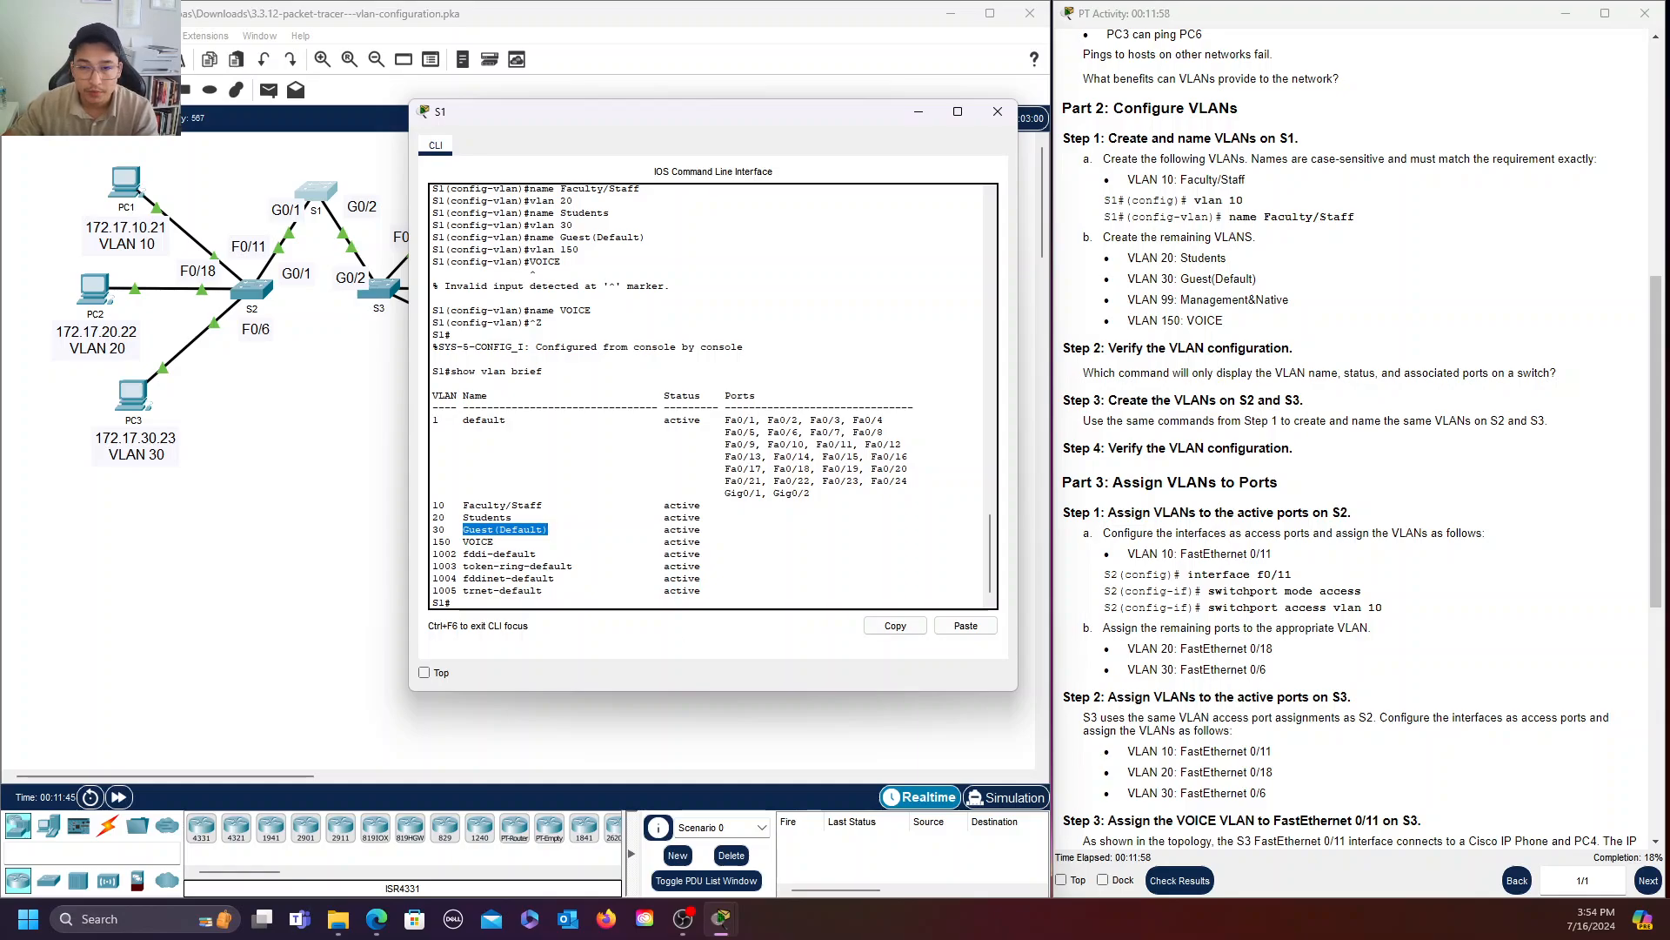
click(997, 114)
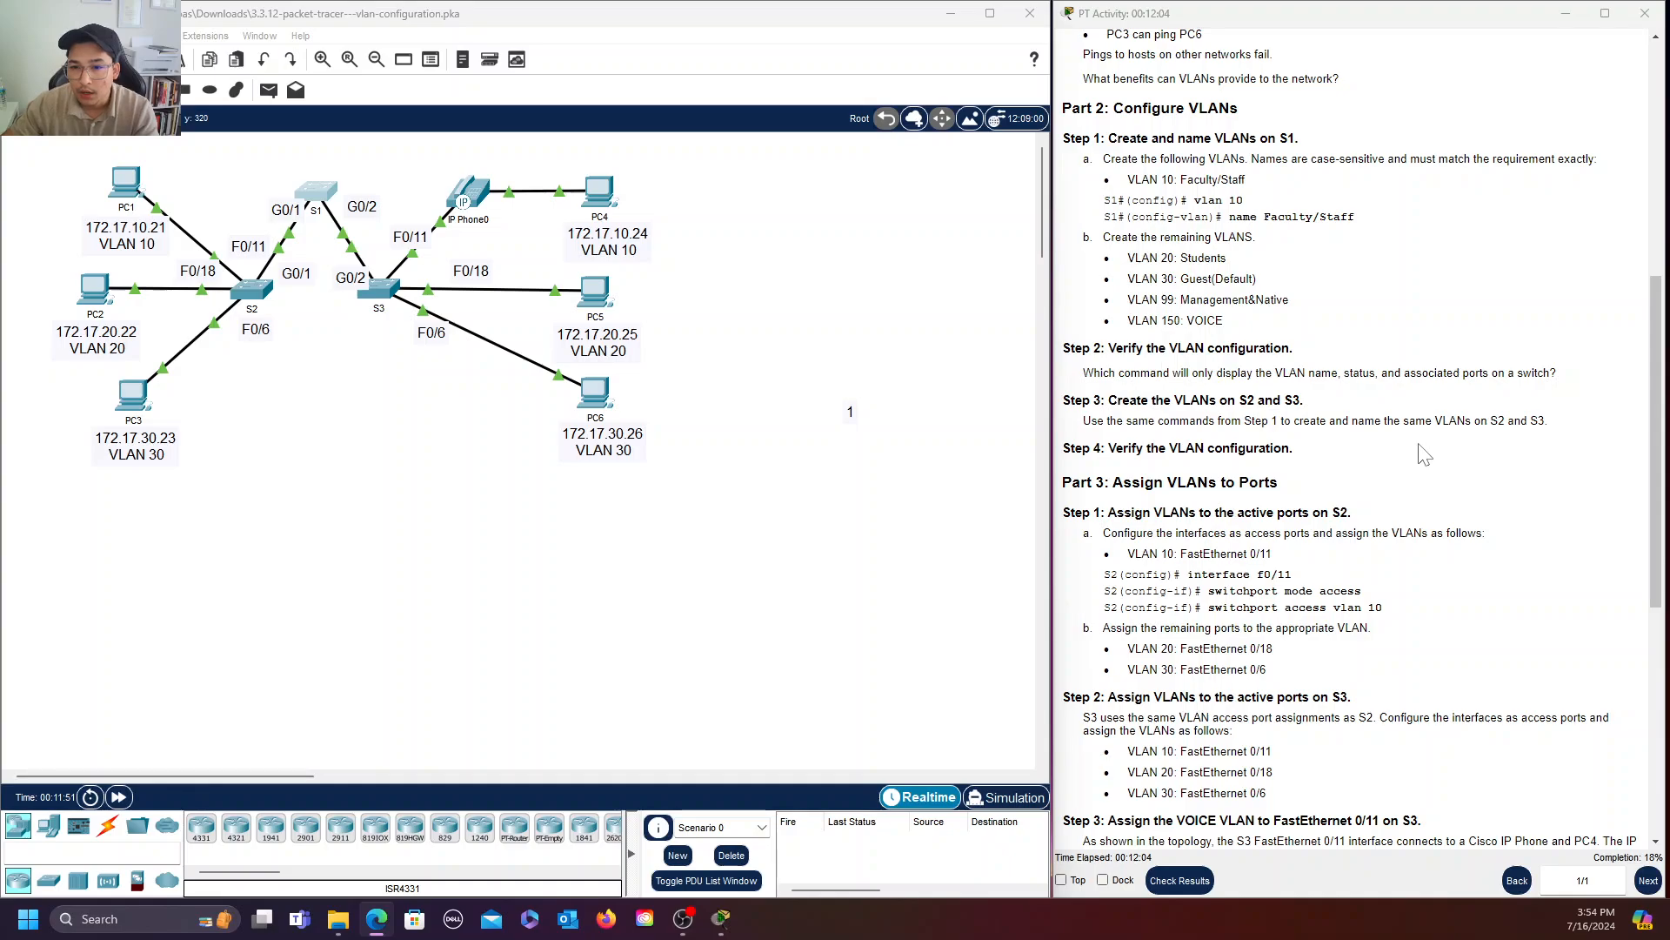
Open switch S2's command line, enable privileged mode and enter global configuration mode with config term.
scroll(1427, 454, down, 1)
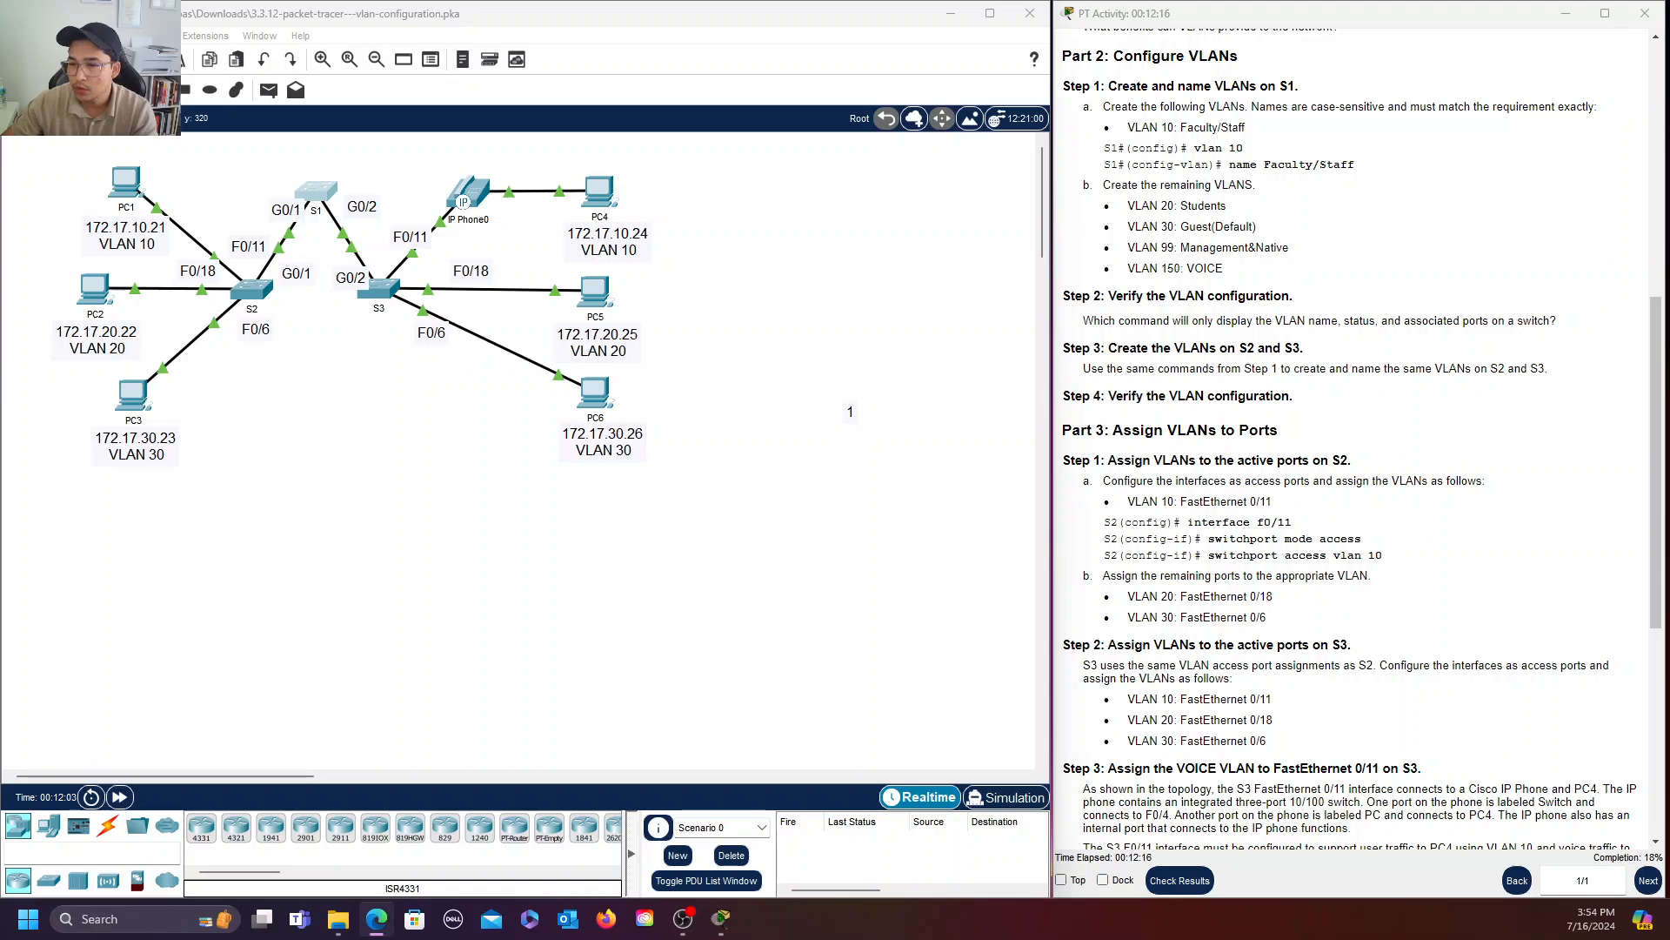
scroll(1498, 387, up, 1)
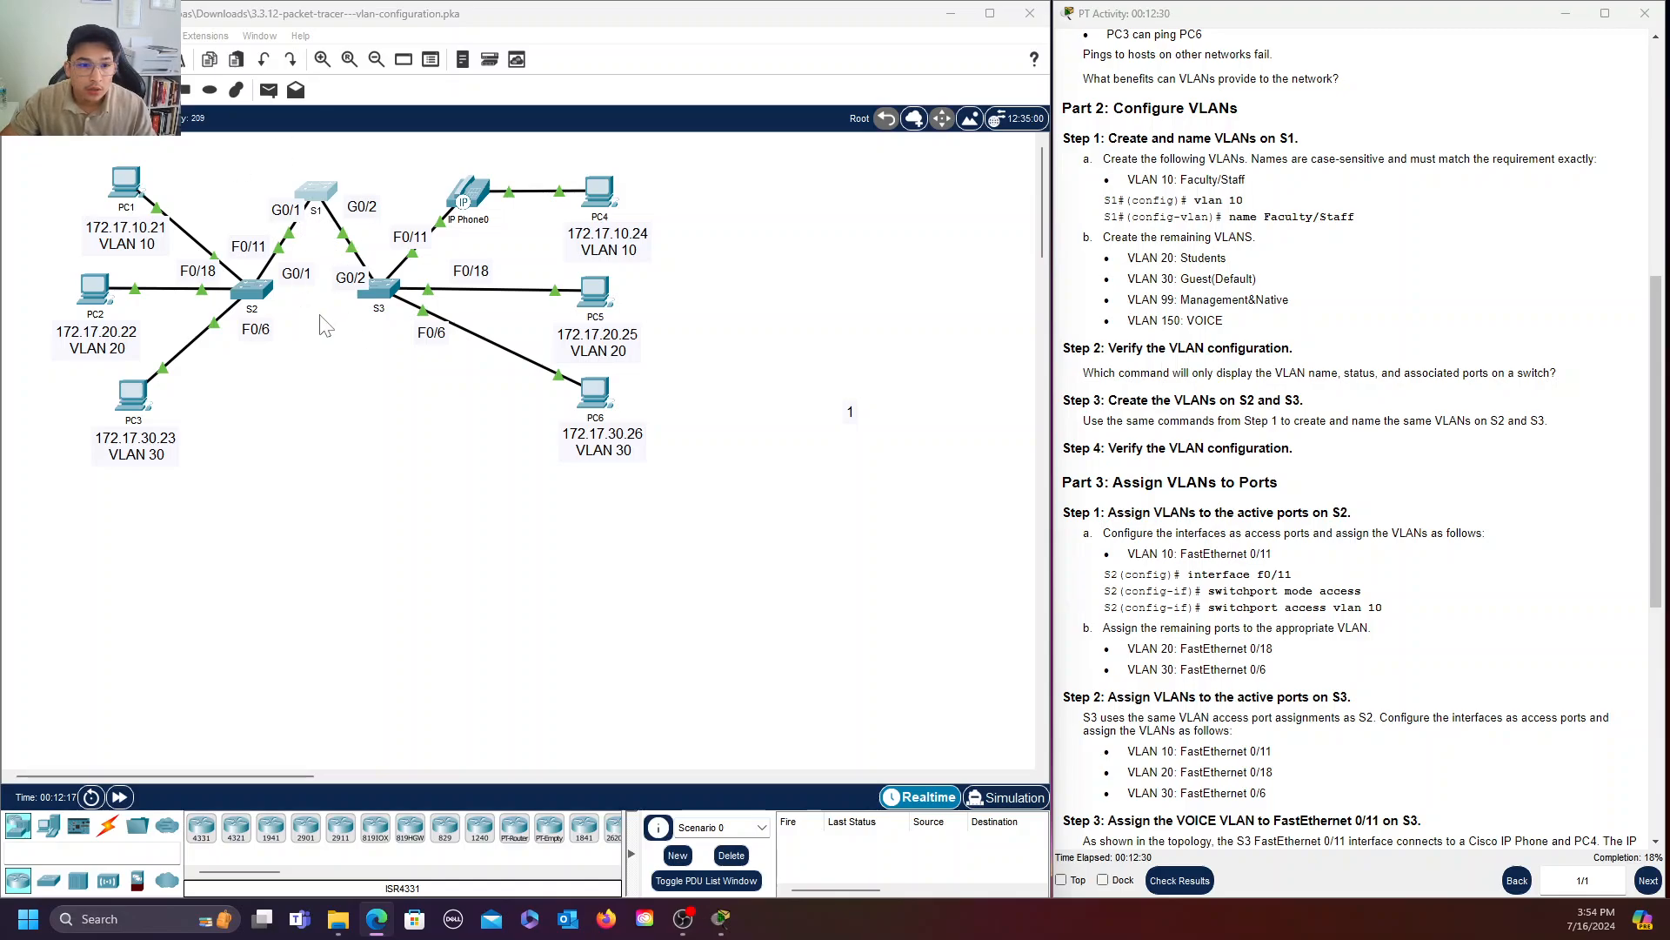
click(251, 298)
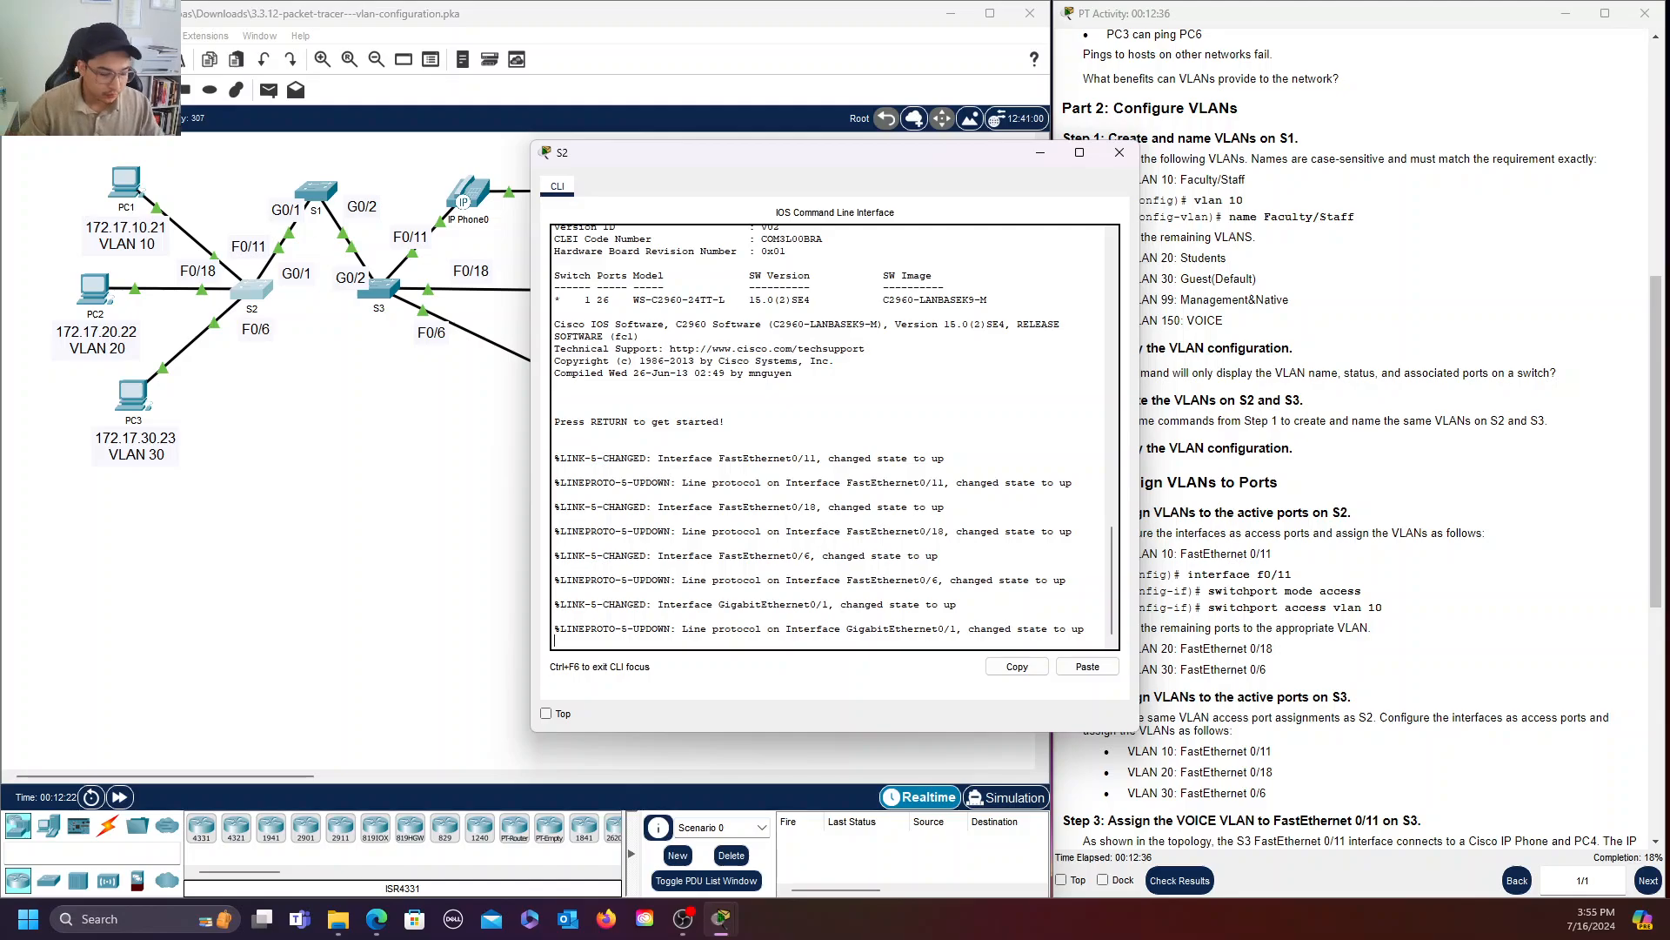
key(Return)
text(enable)
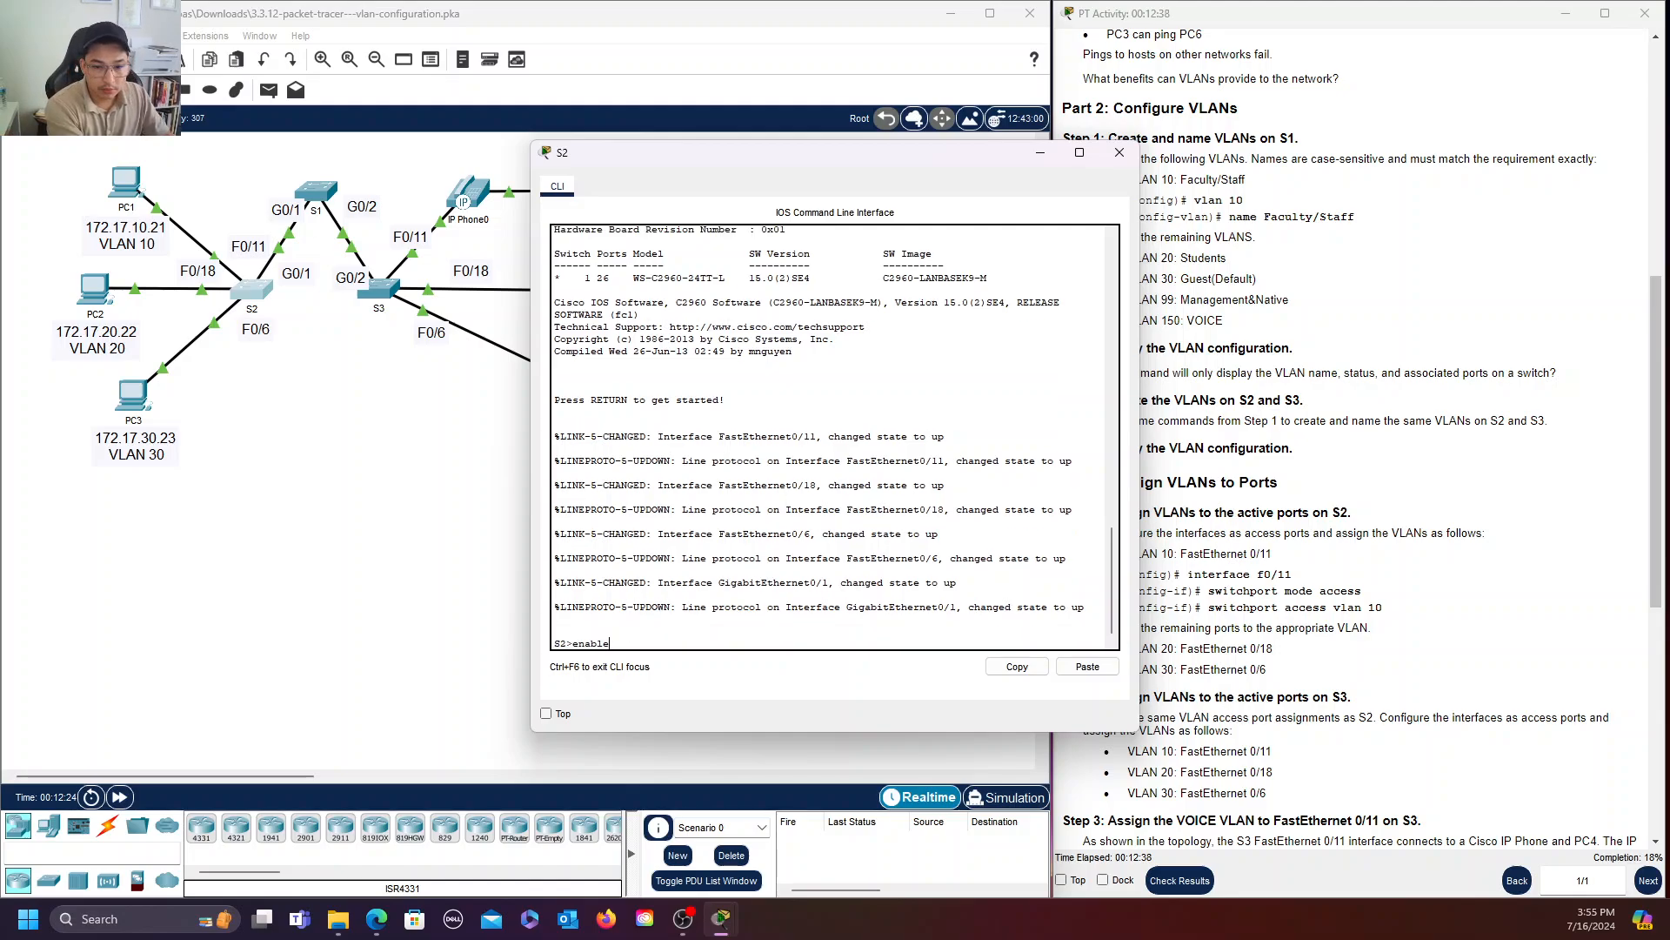
key(Return)
text(config)
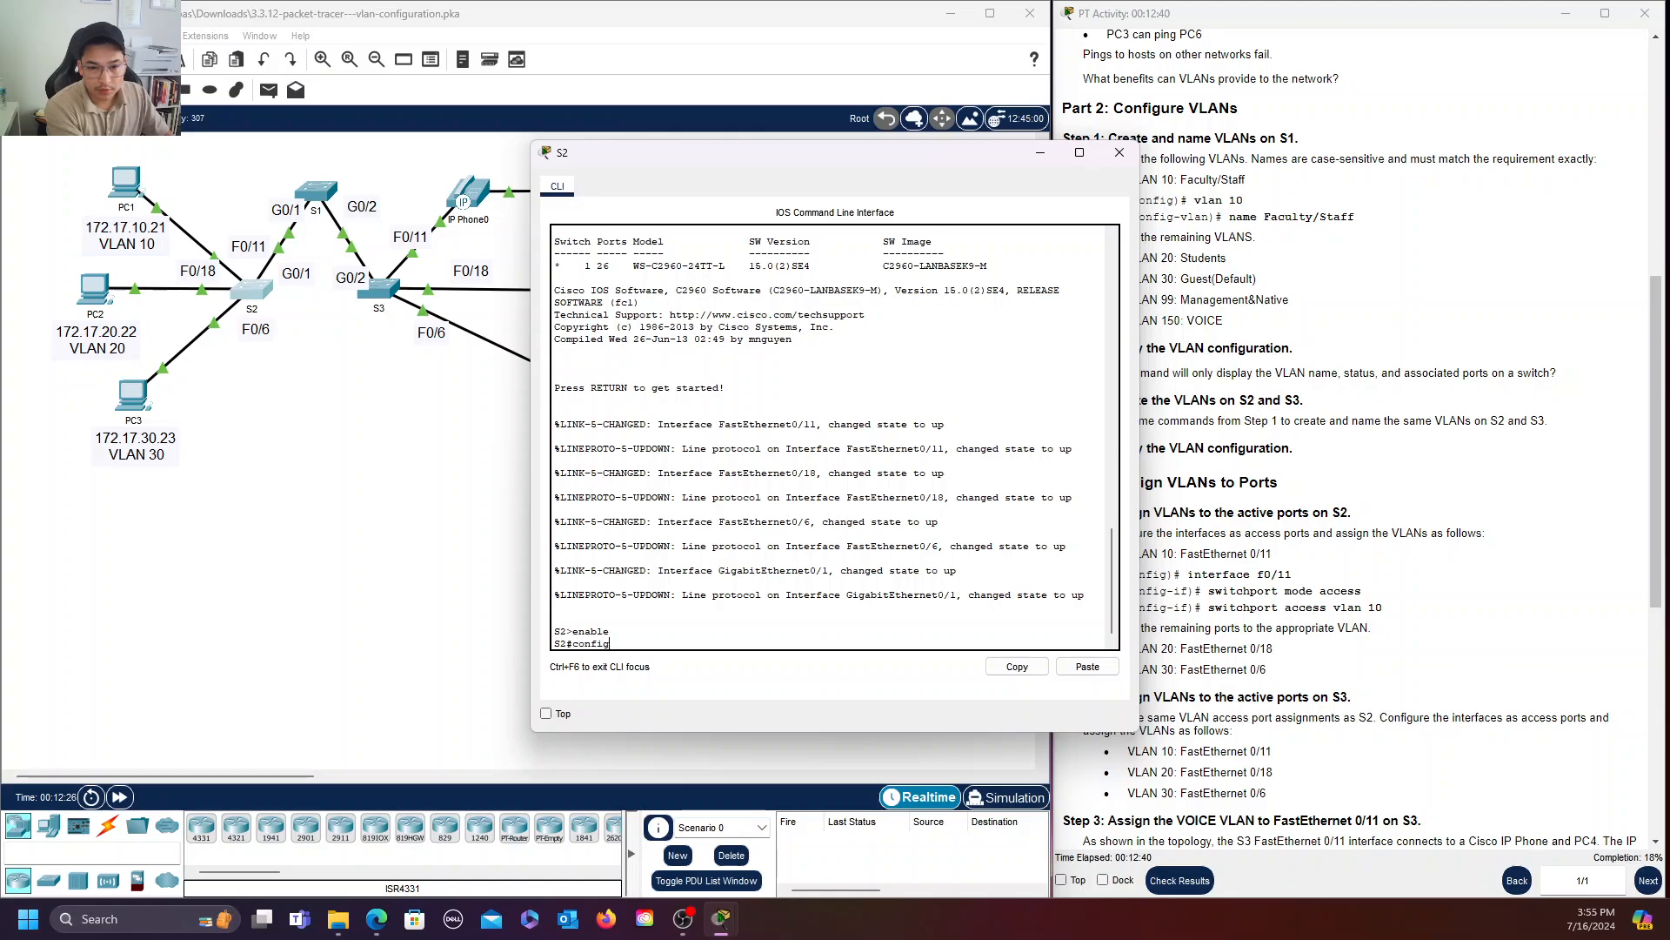
text( term)
key(Return)
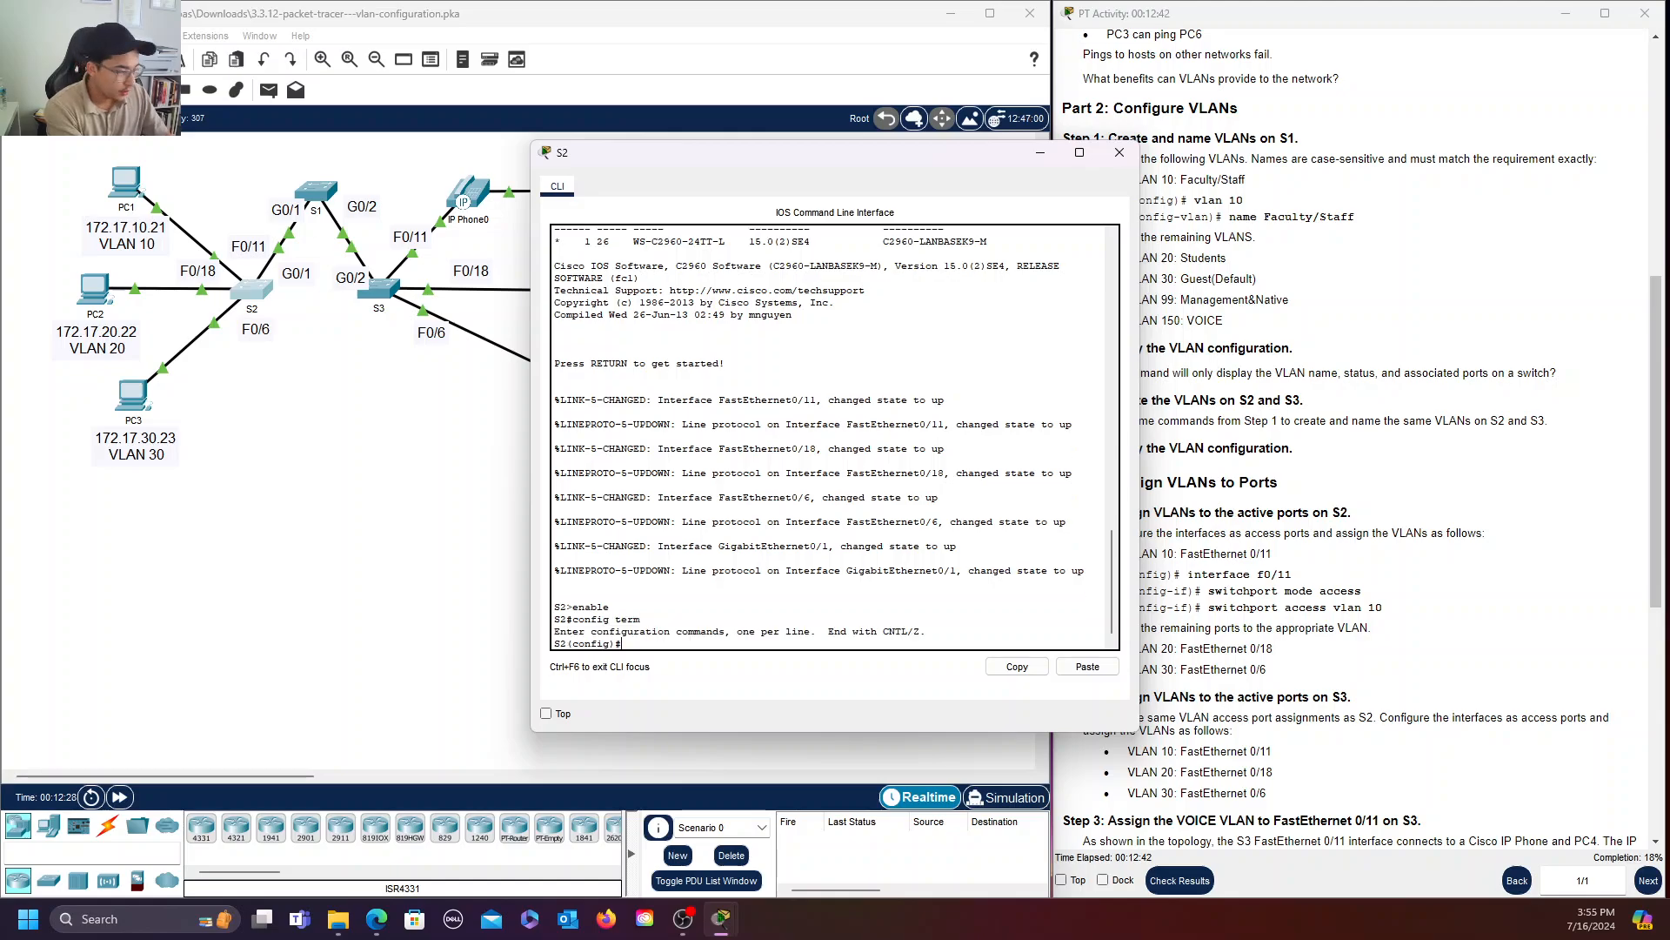
Create VLAN 10 on S2 and name it Faculty/Staff.
text(vlan 10)
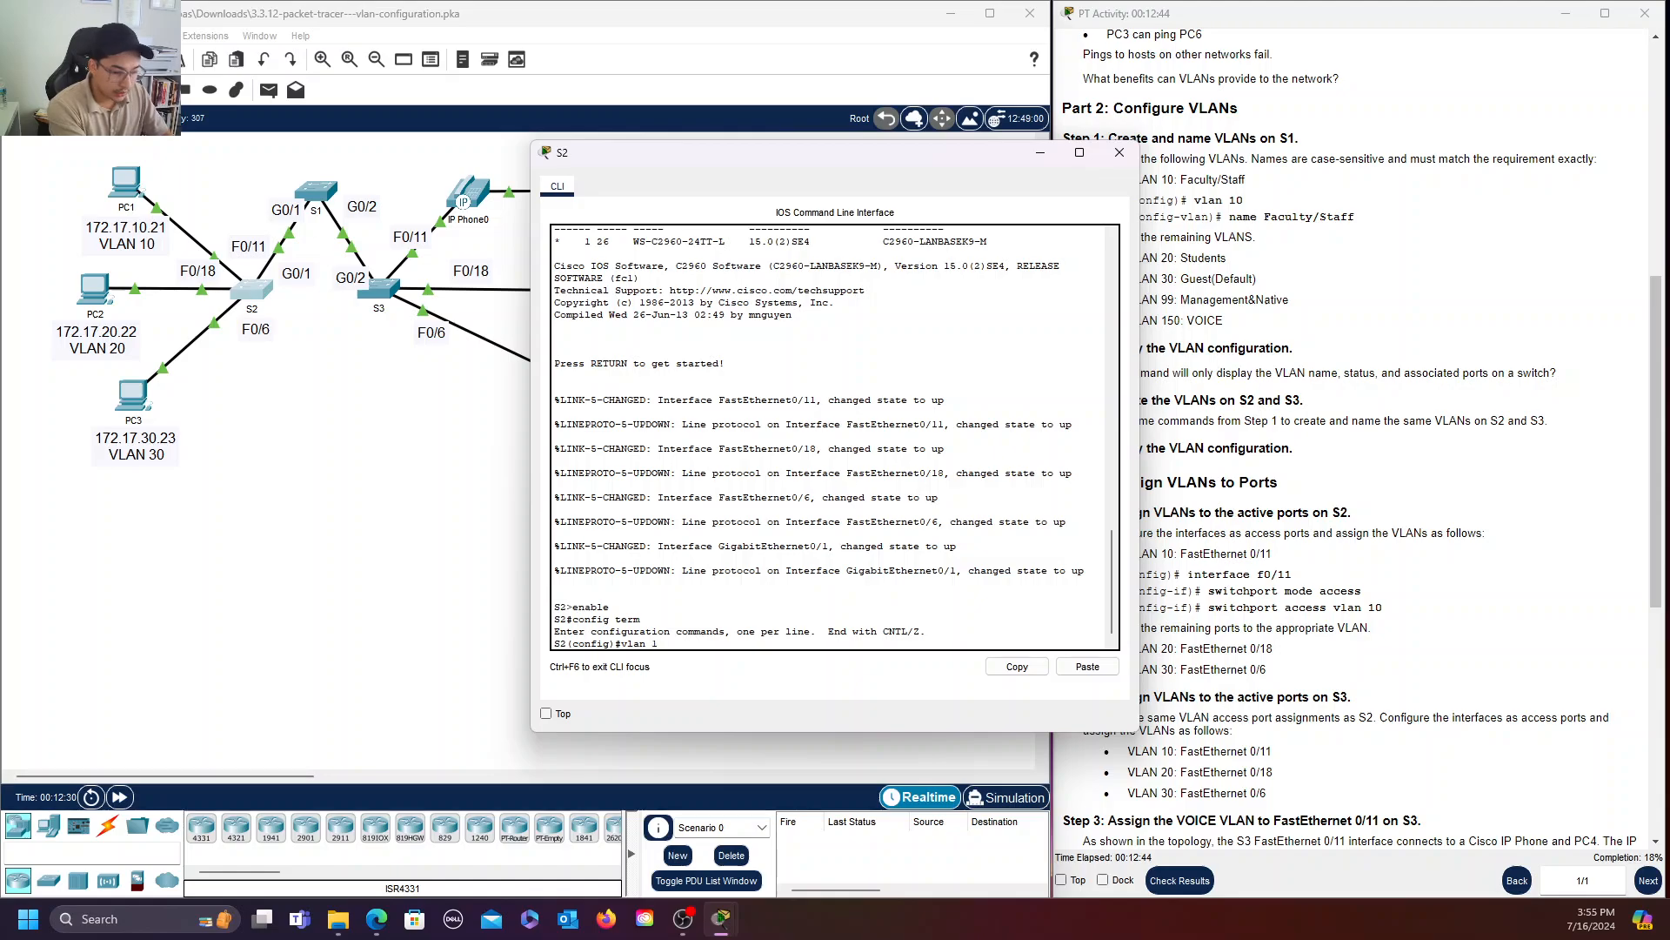
key(Return)
text(name)
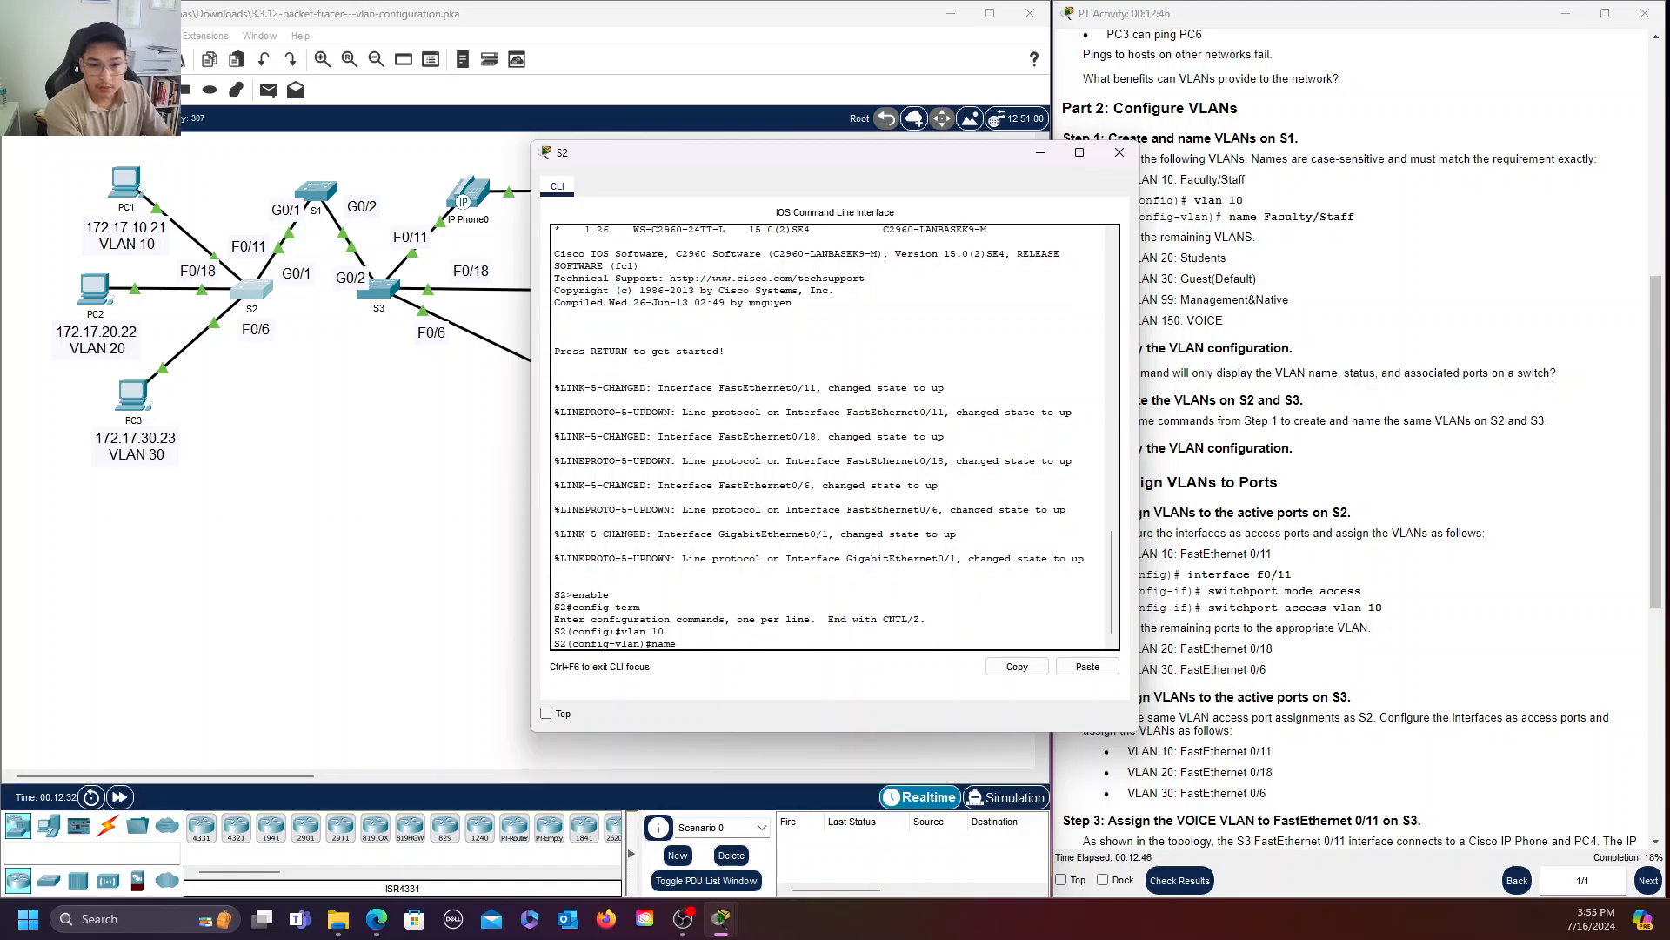
text( Faculty)
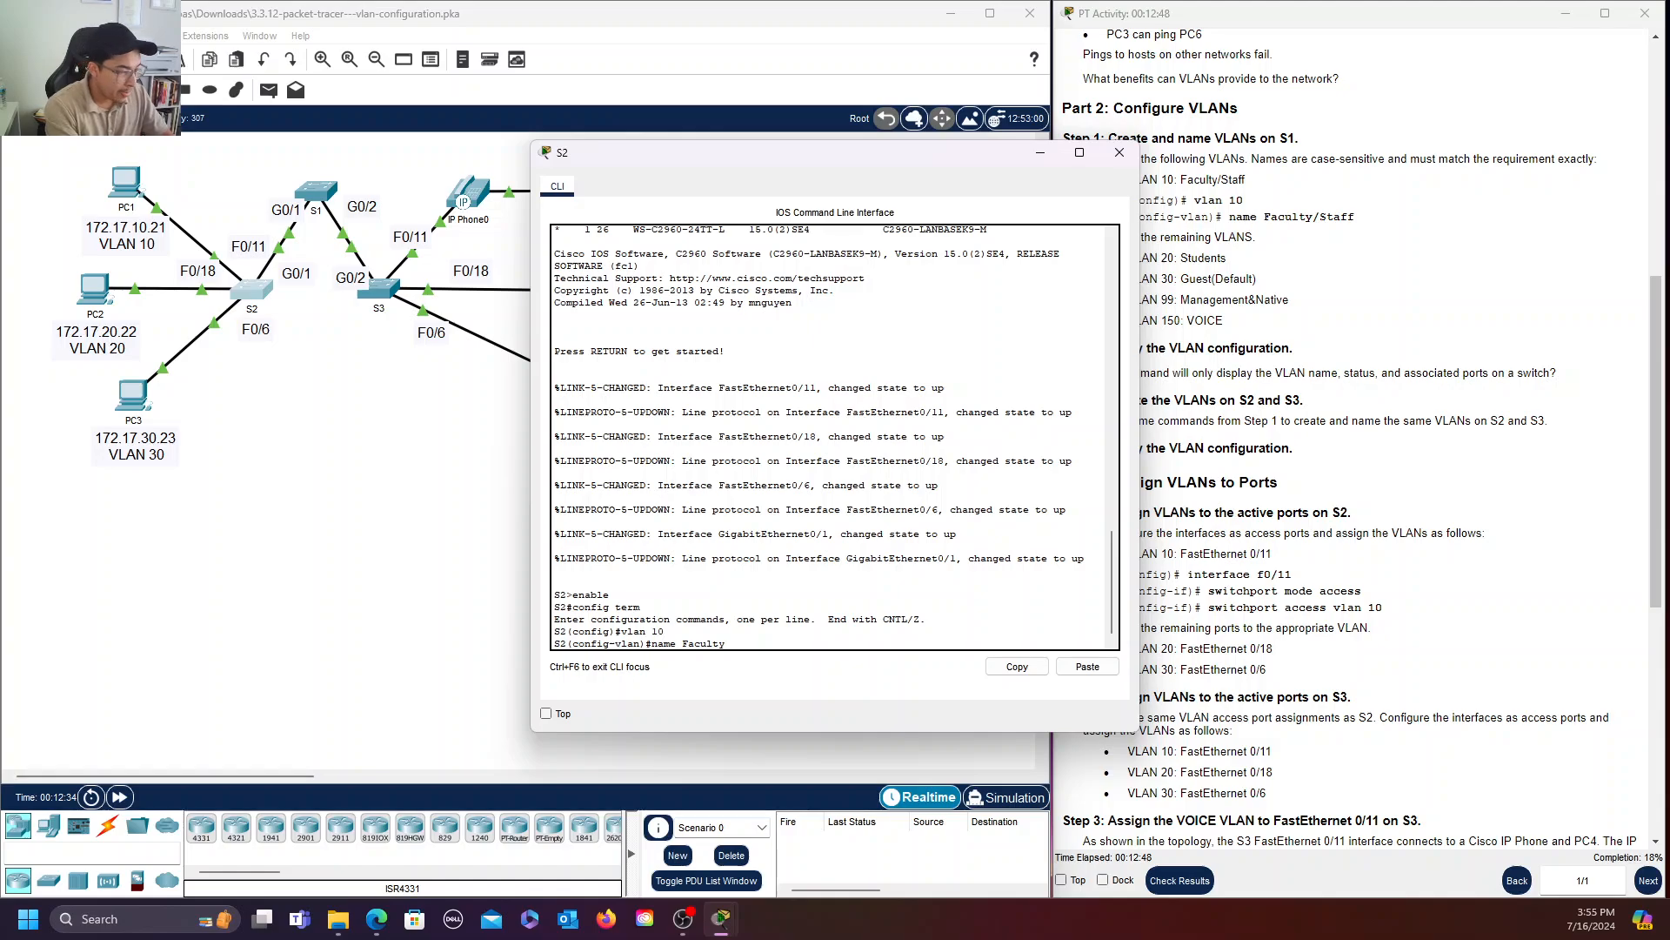
text(/Staff)
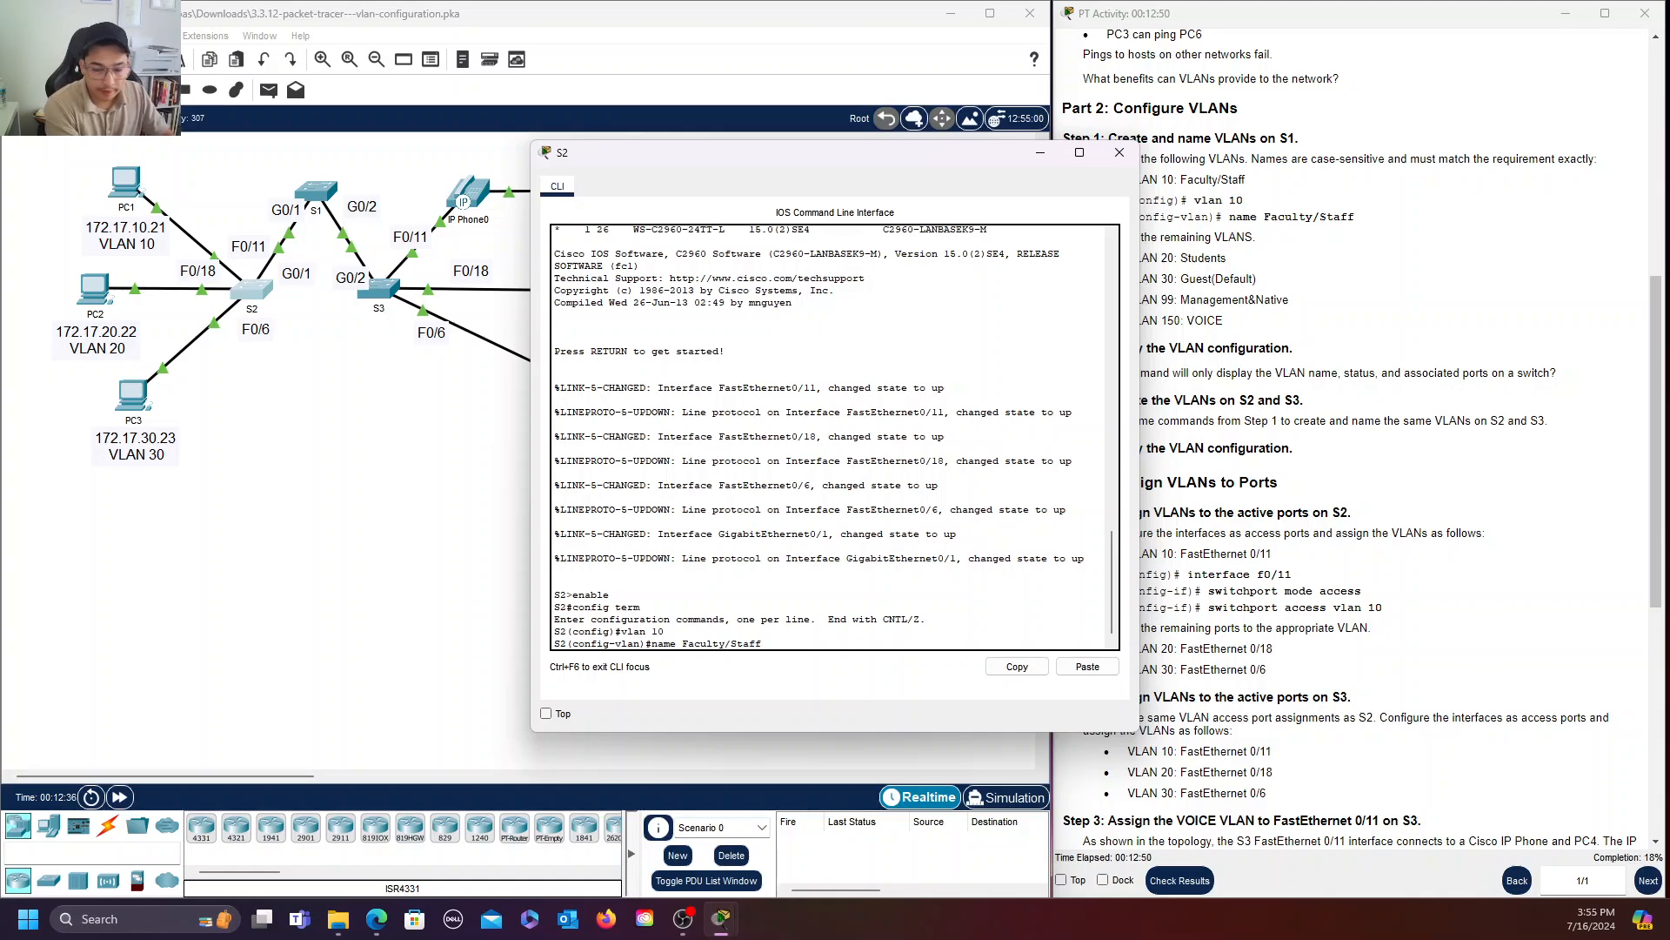
key(Return)
Create VLAN 20 on S2 and name it Students.
text(vlan)#vlan)
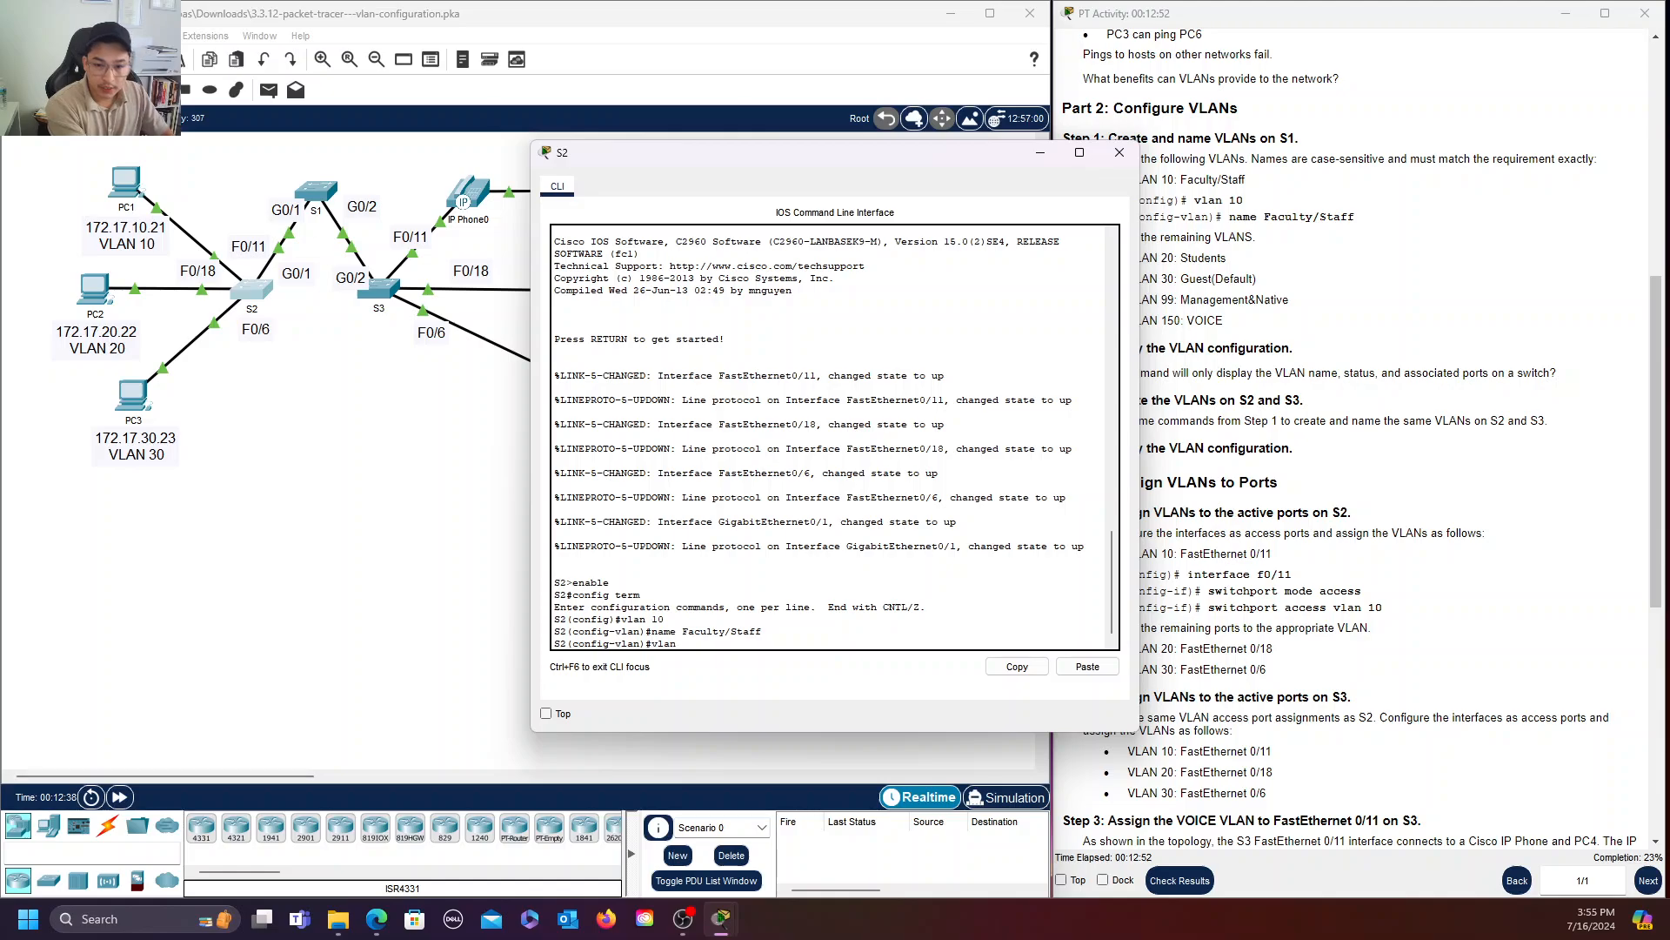
text( 20)
key(Return)
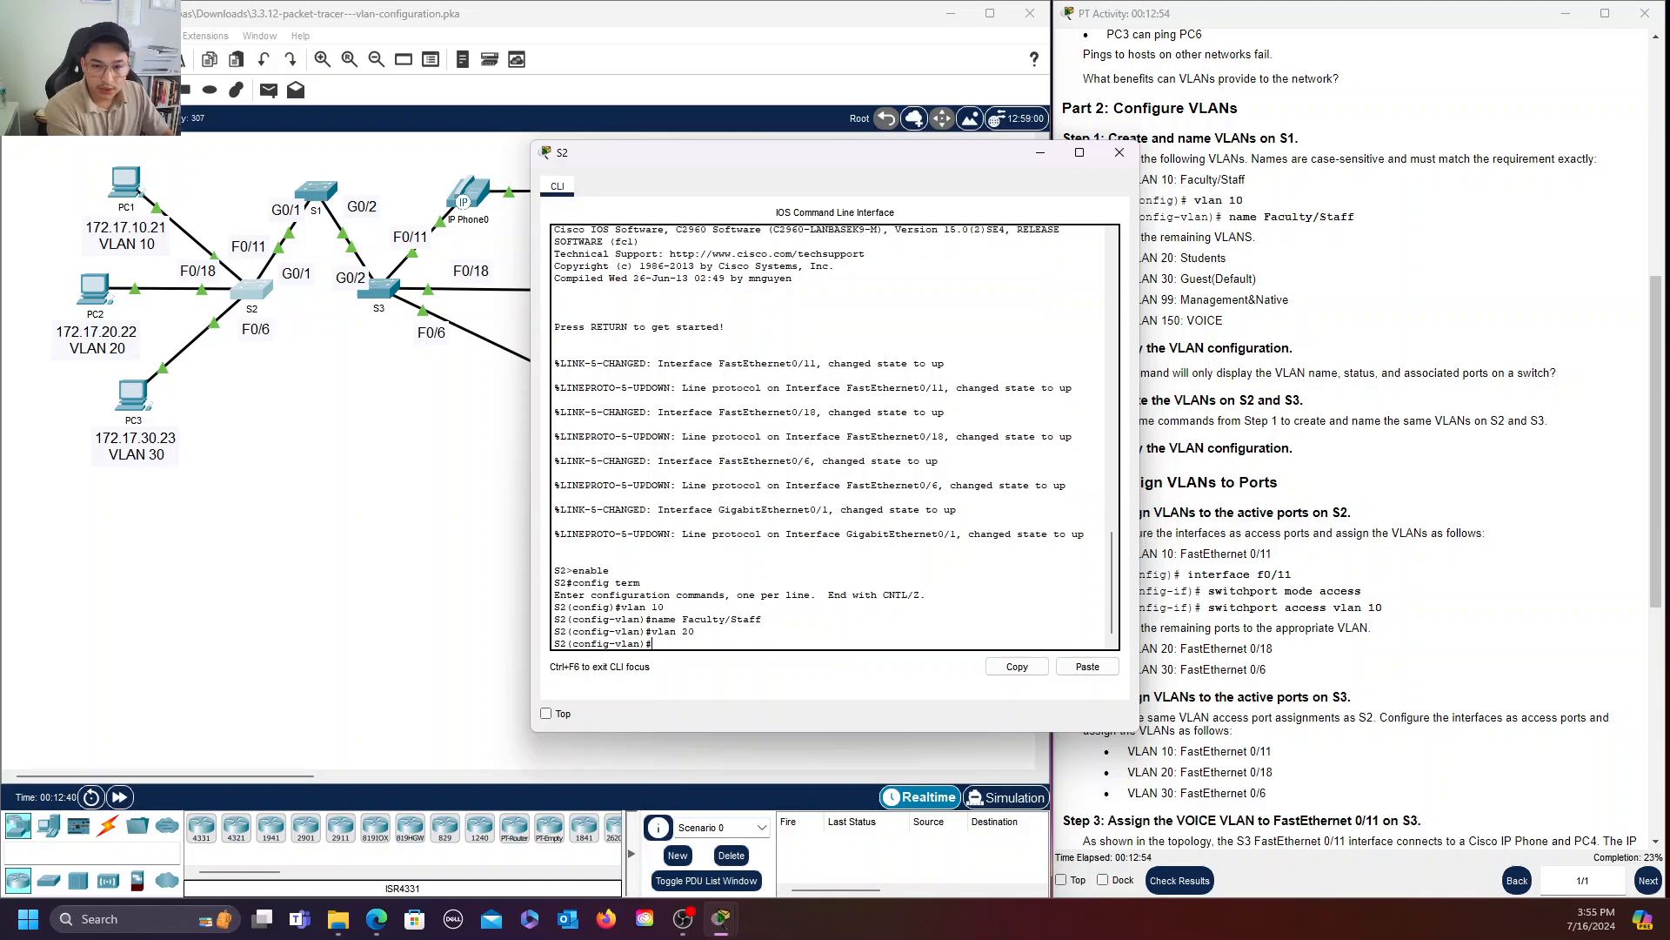
text(n)
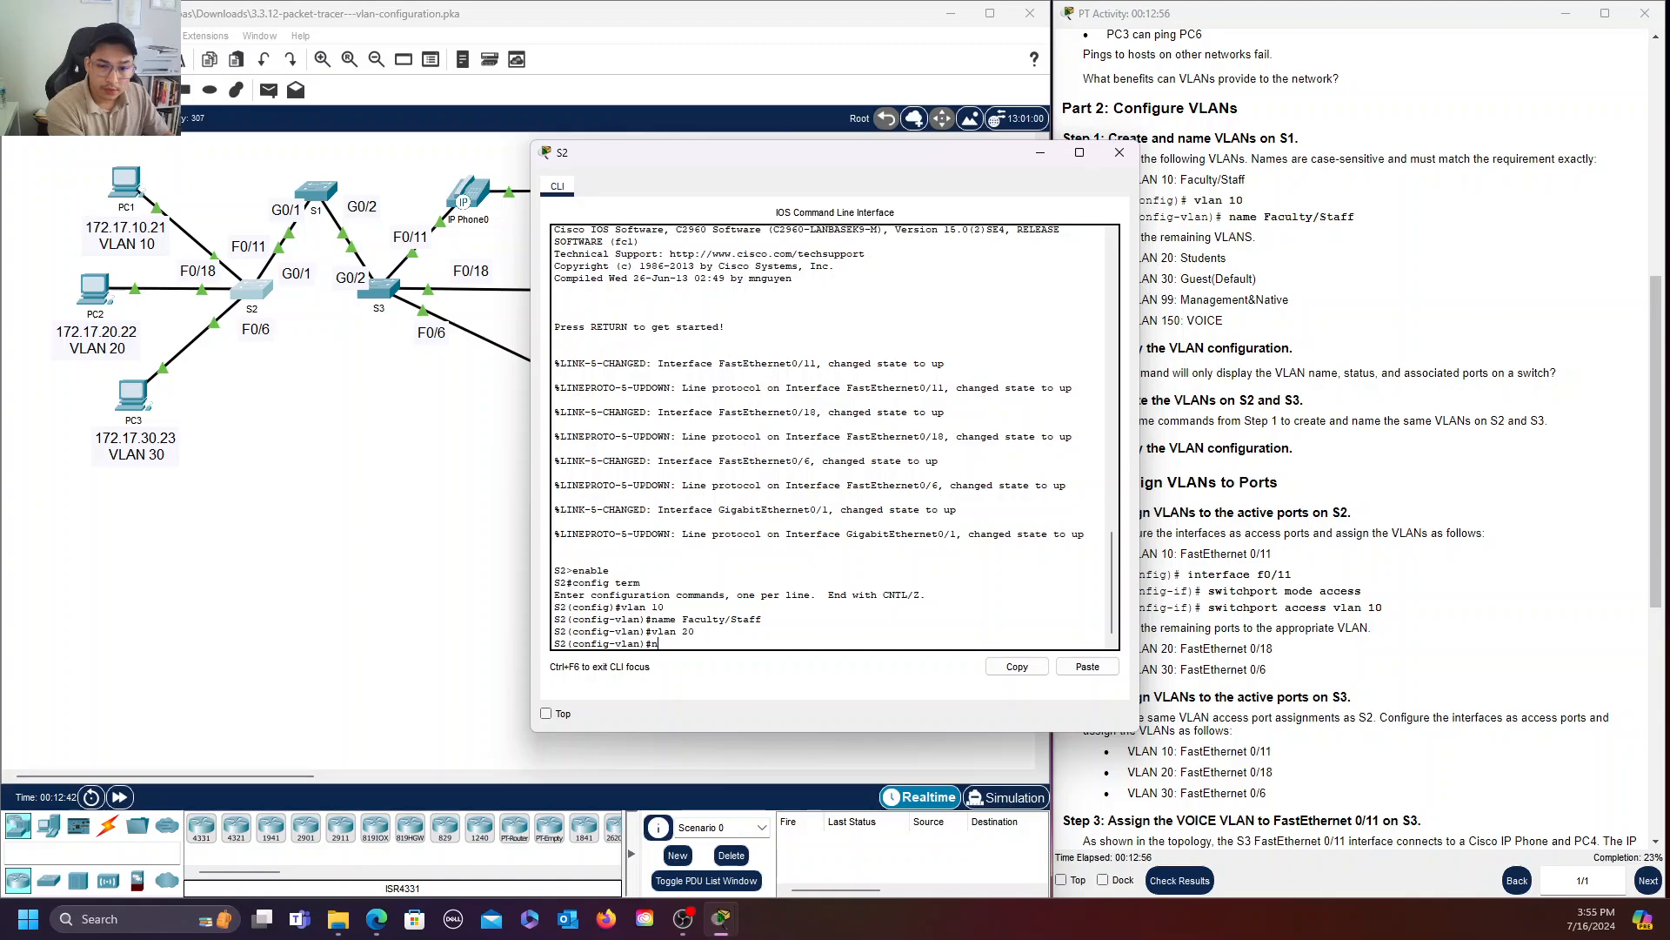
text(ame Studen)
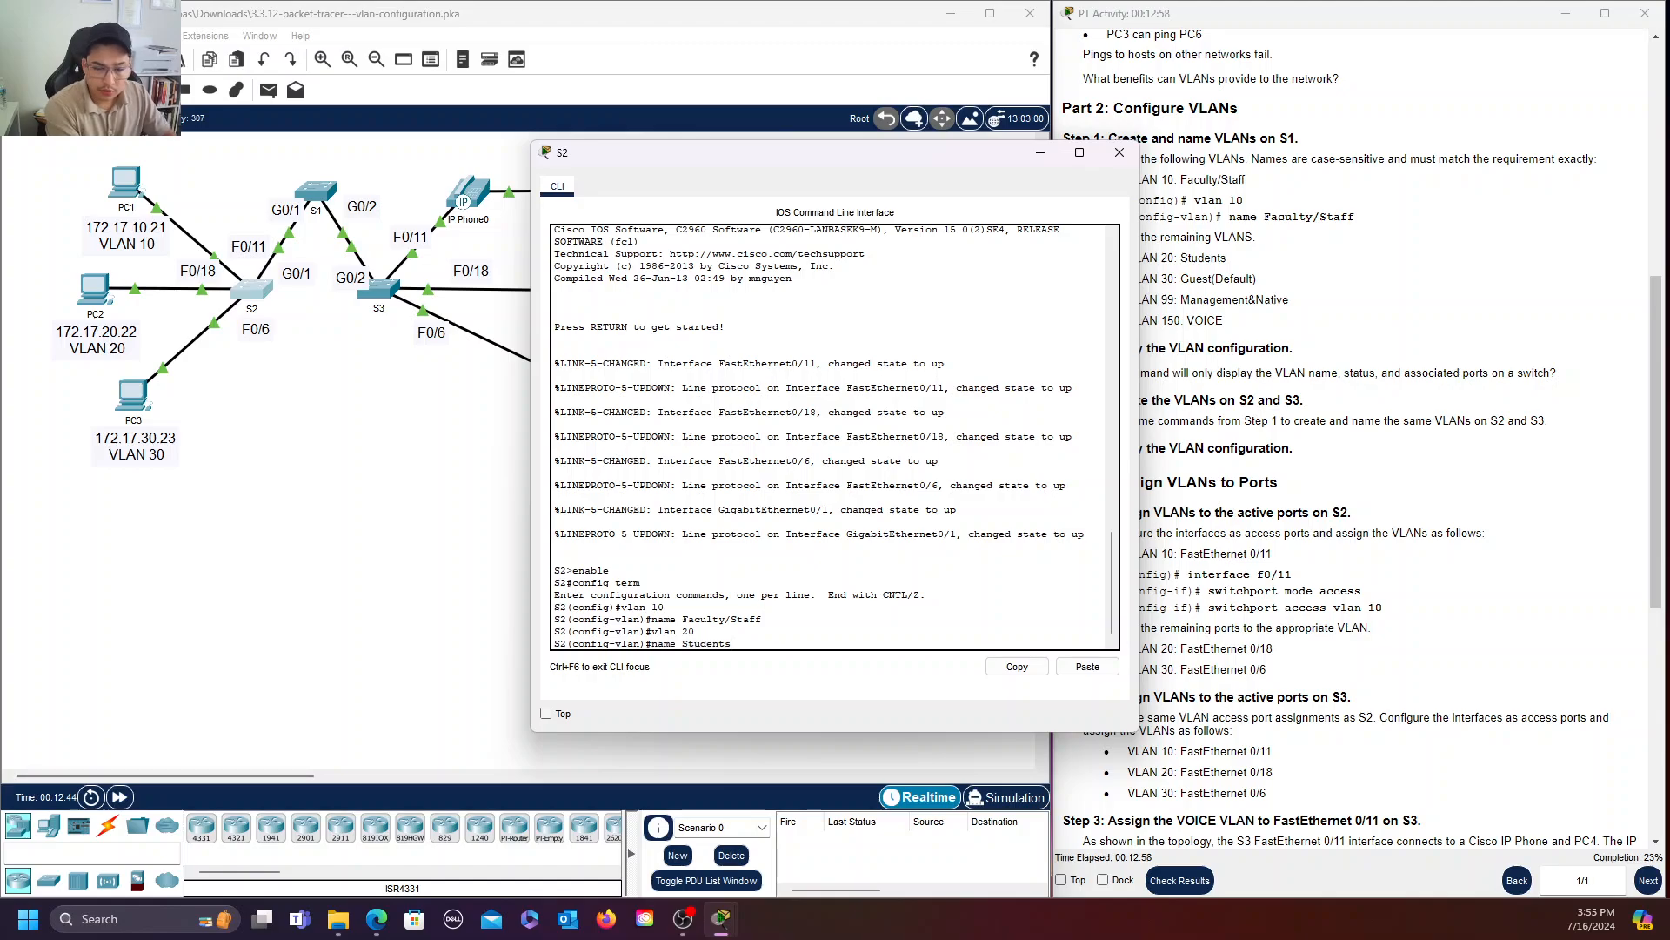
text(ts)
key(Return)
Create VLAN 30 on S2 and name it Guest(Default).
text(vlan)#vla)
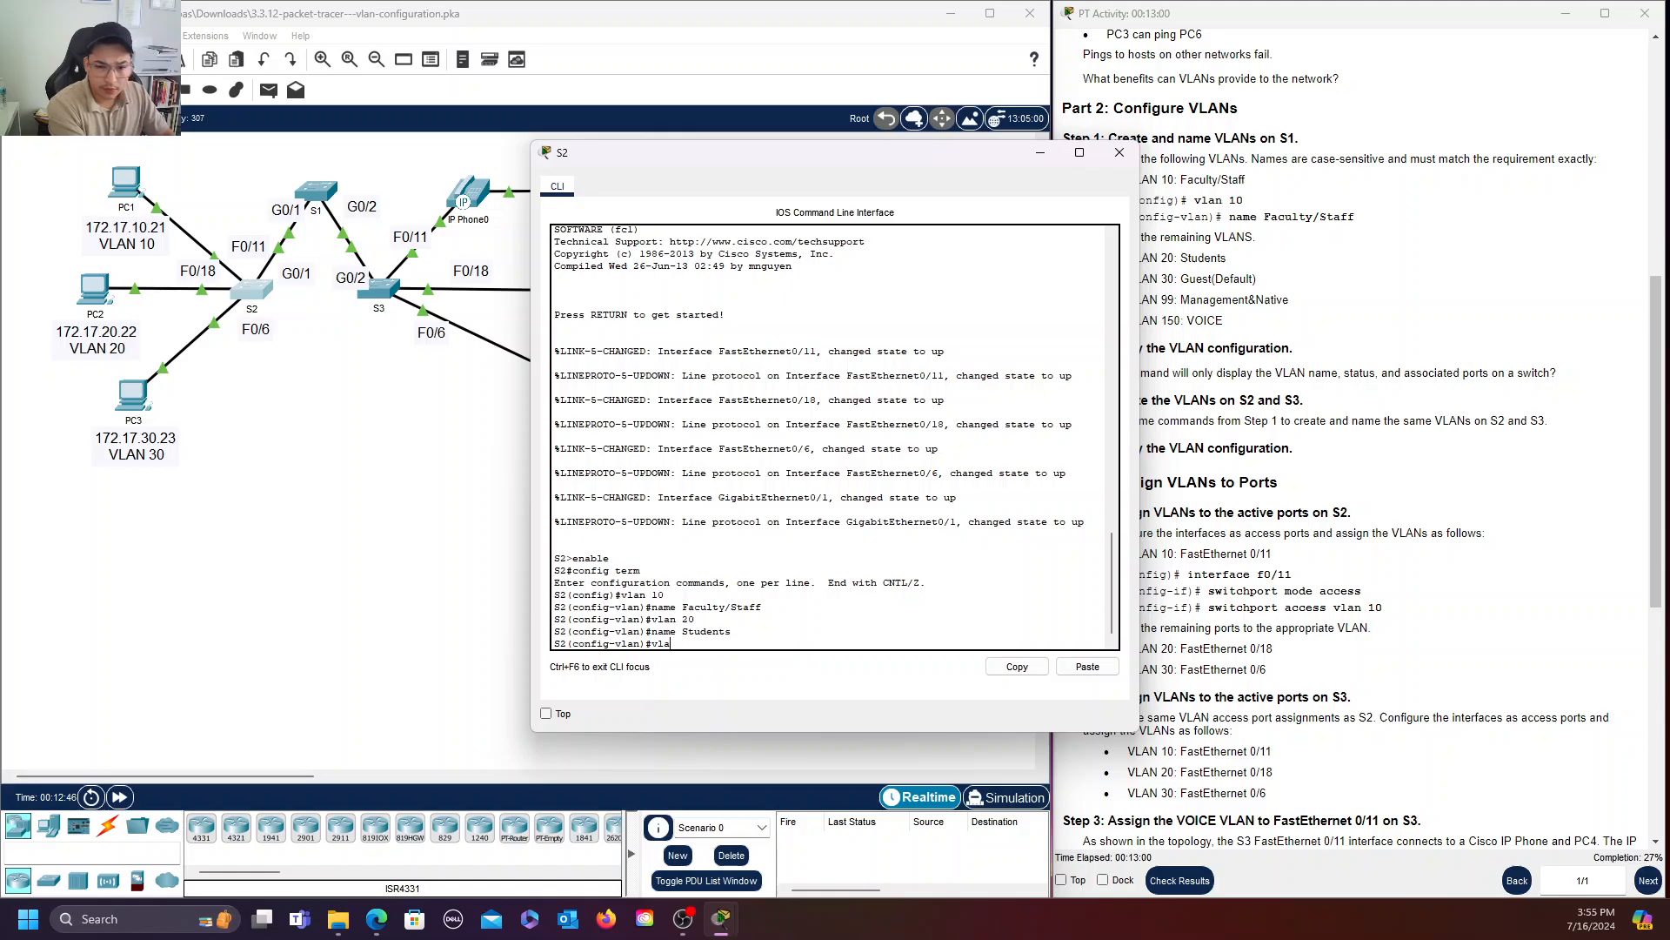
text( 30)
key(Return)
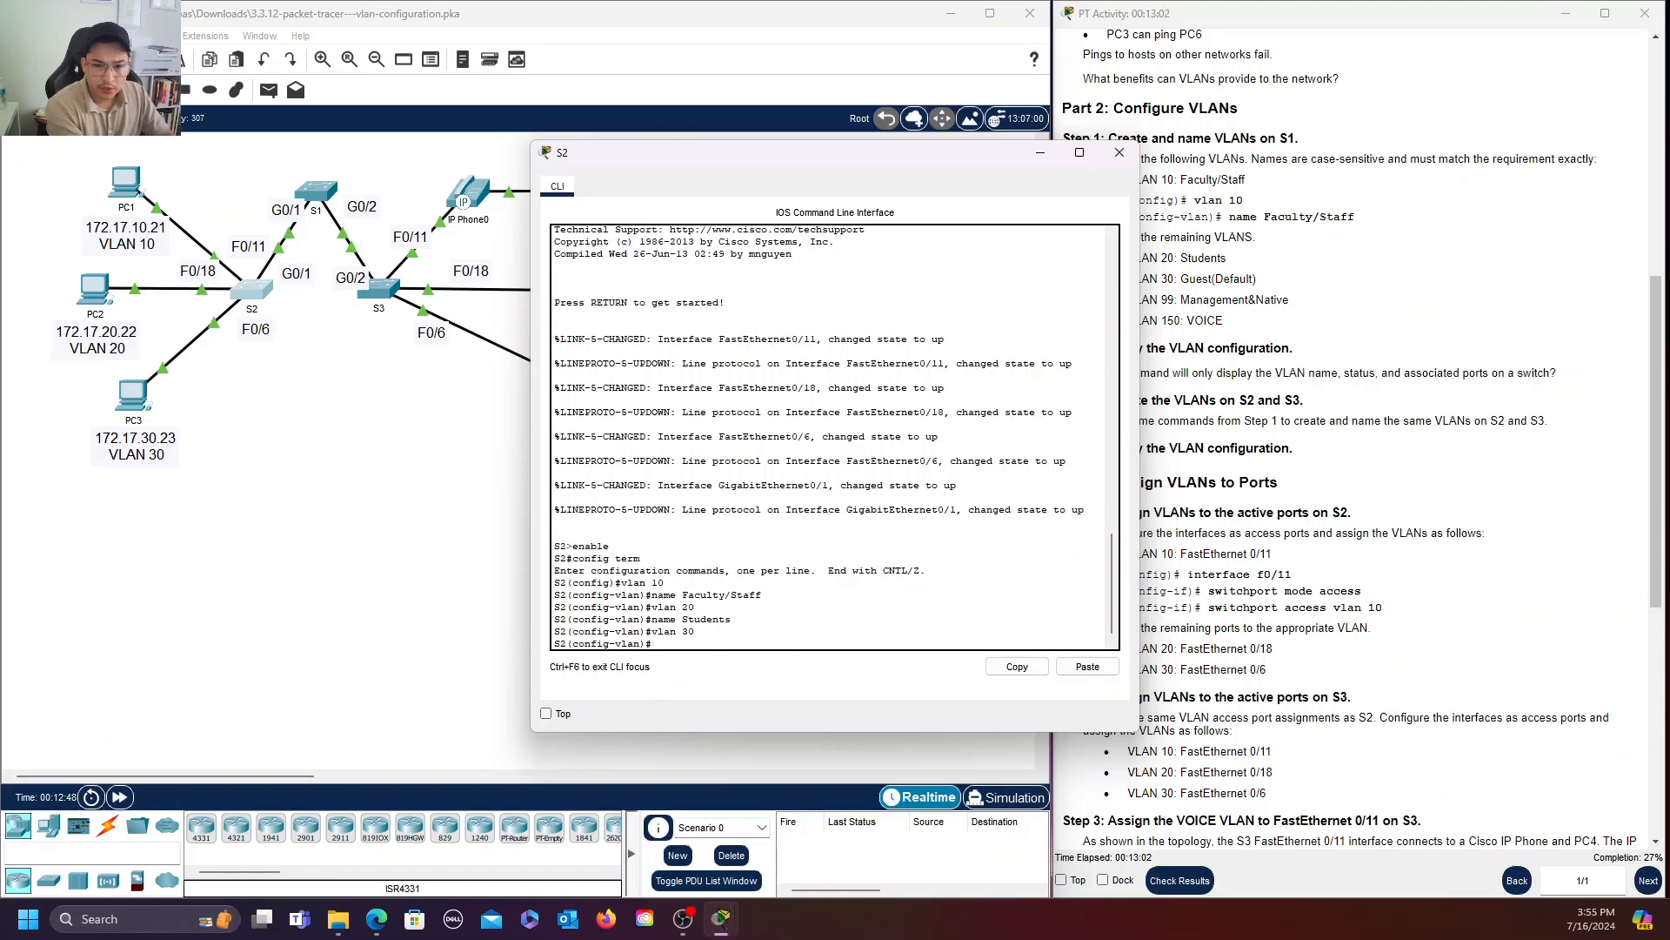
text(name Guest()
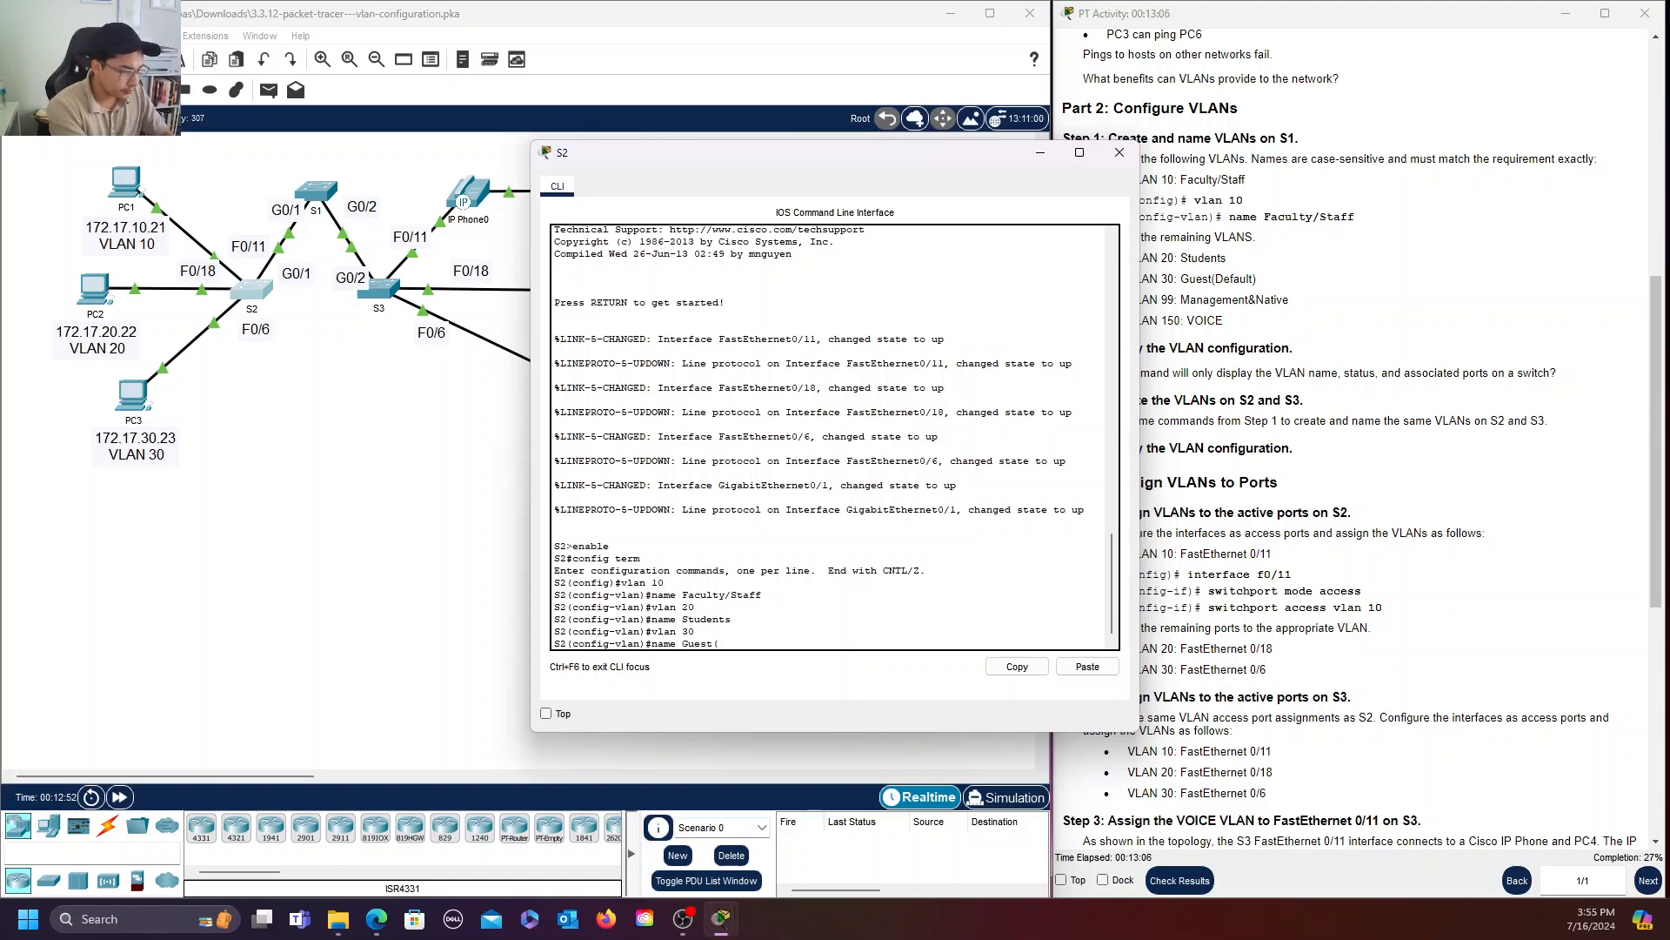
text(Default)
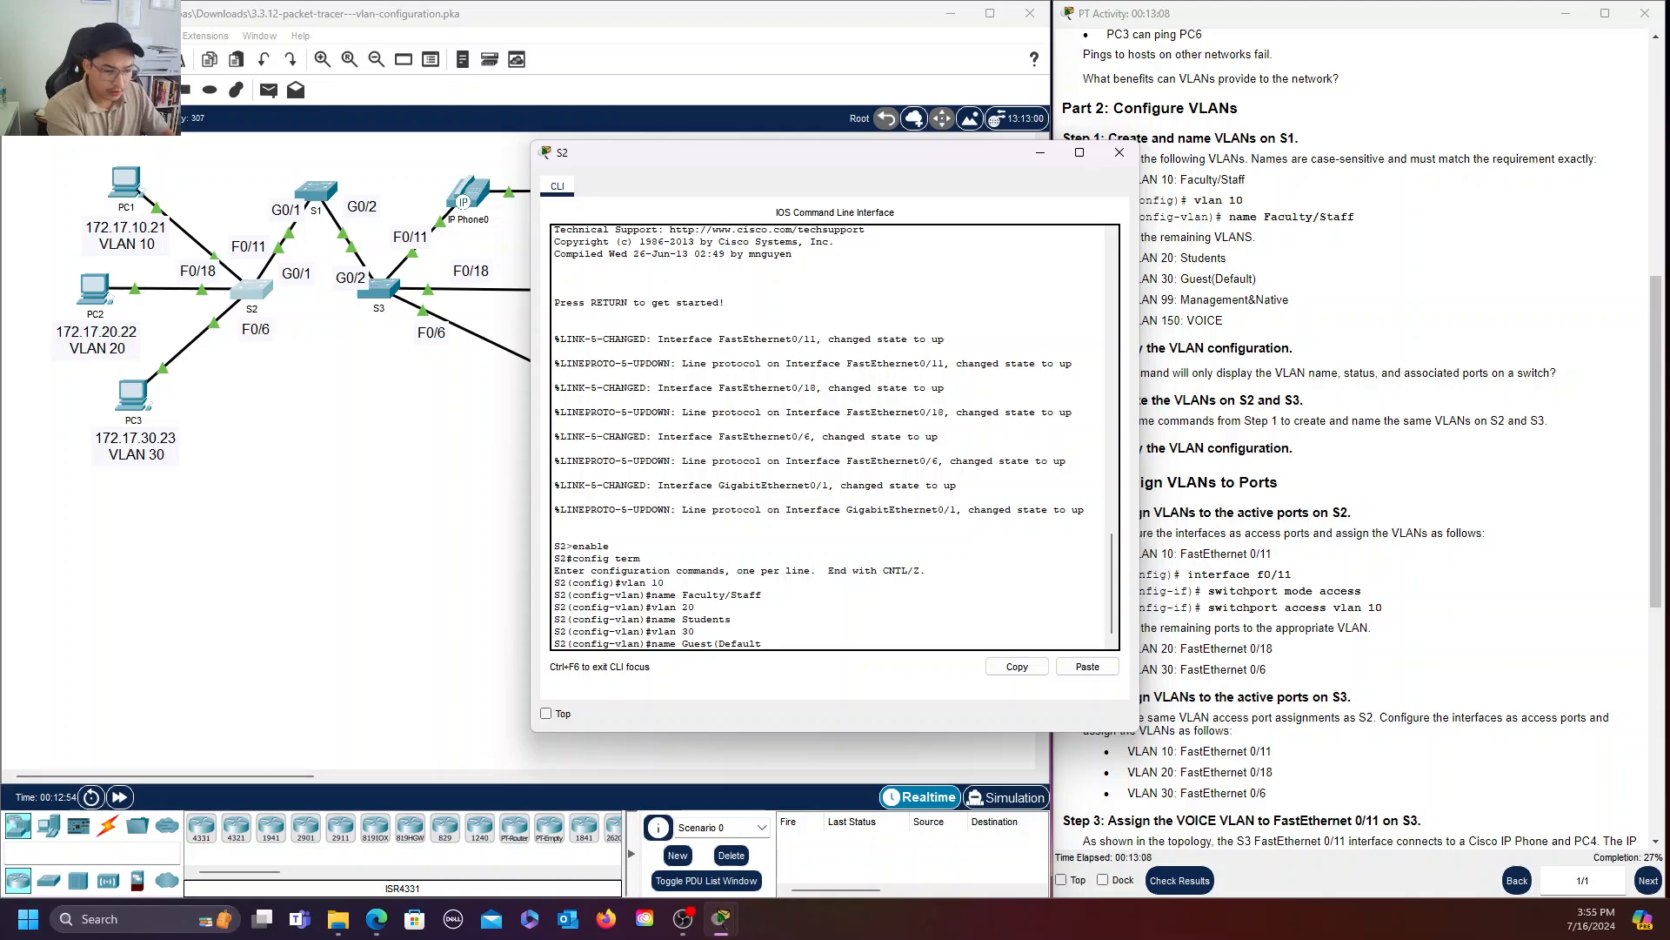
text())
key(Return)
Create VLAN 99 on S2 and name it Management&Native.
text(vlan)
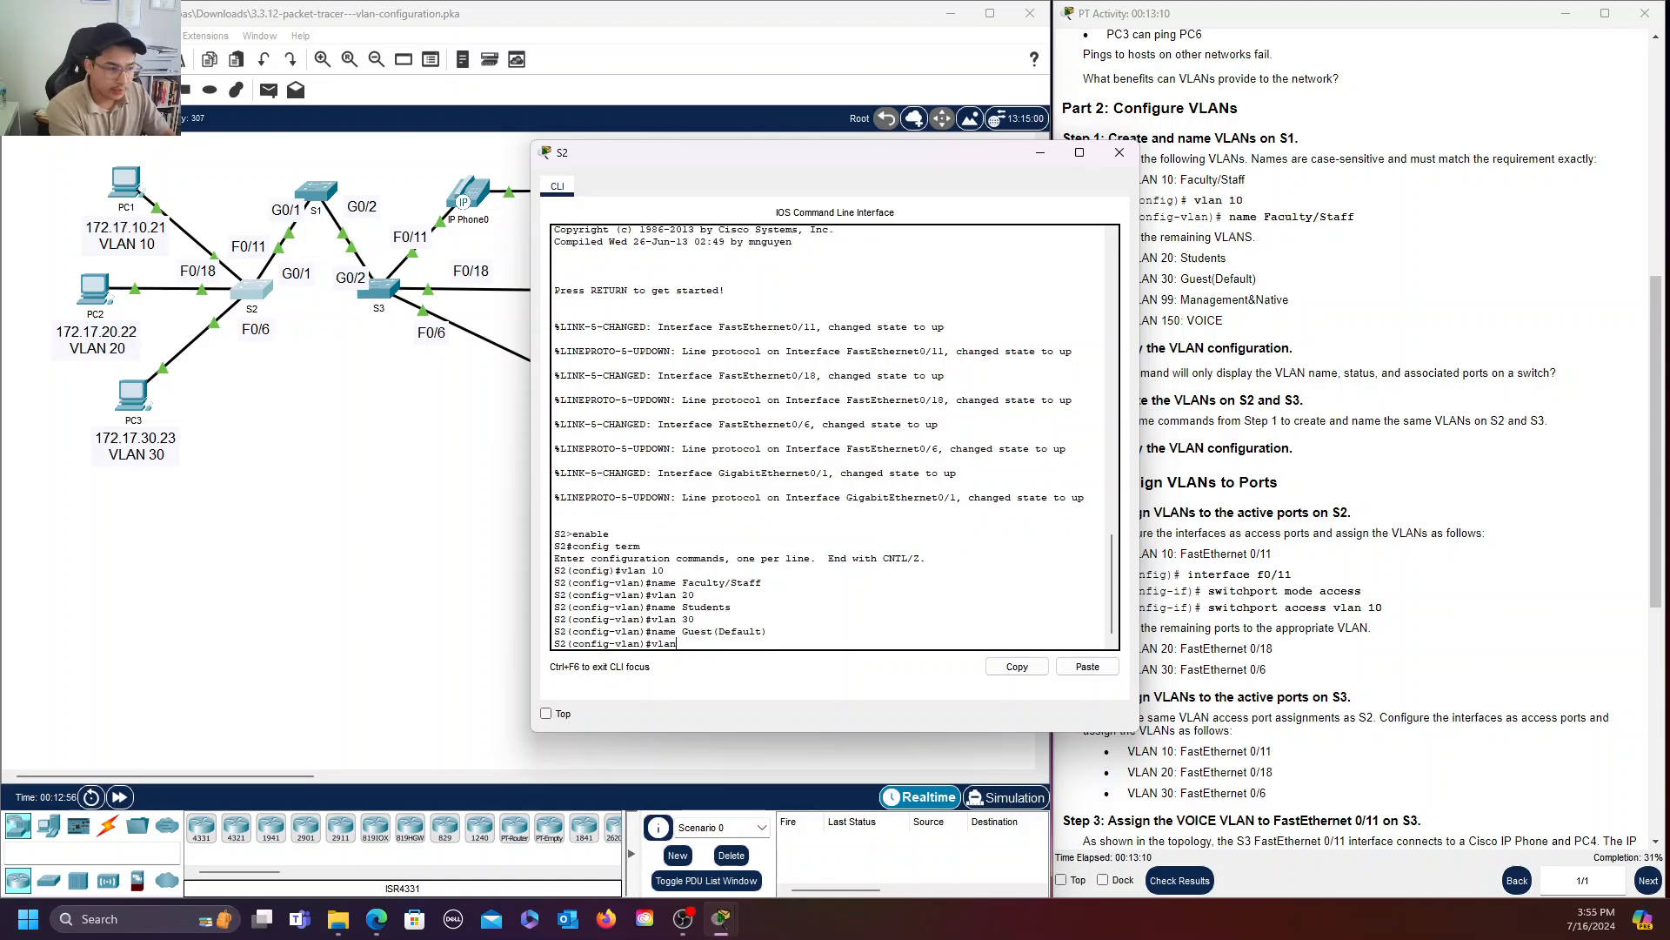
text( 99)
key(Return)
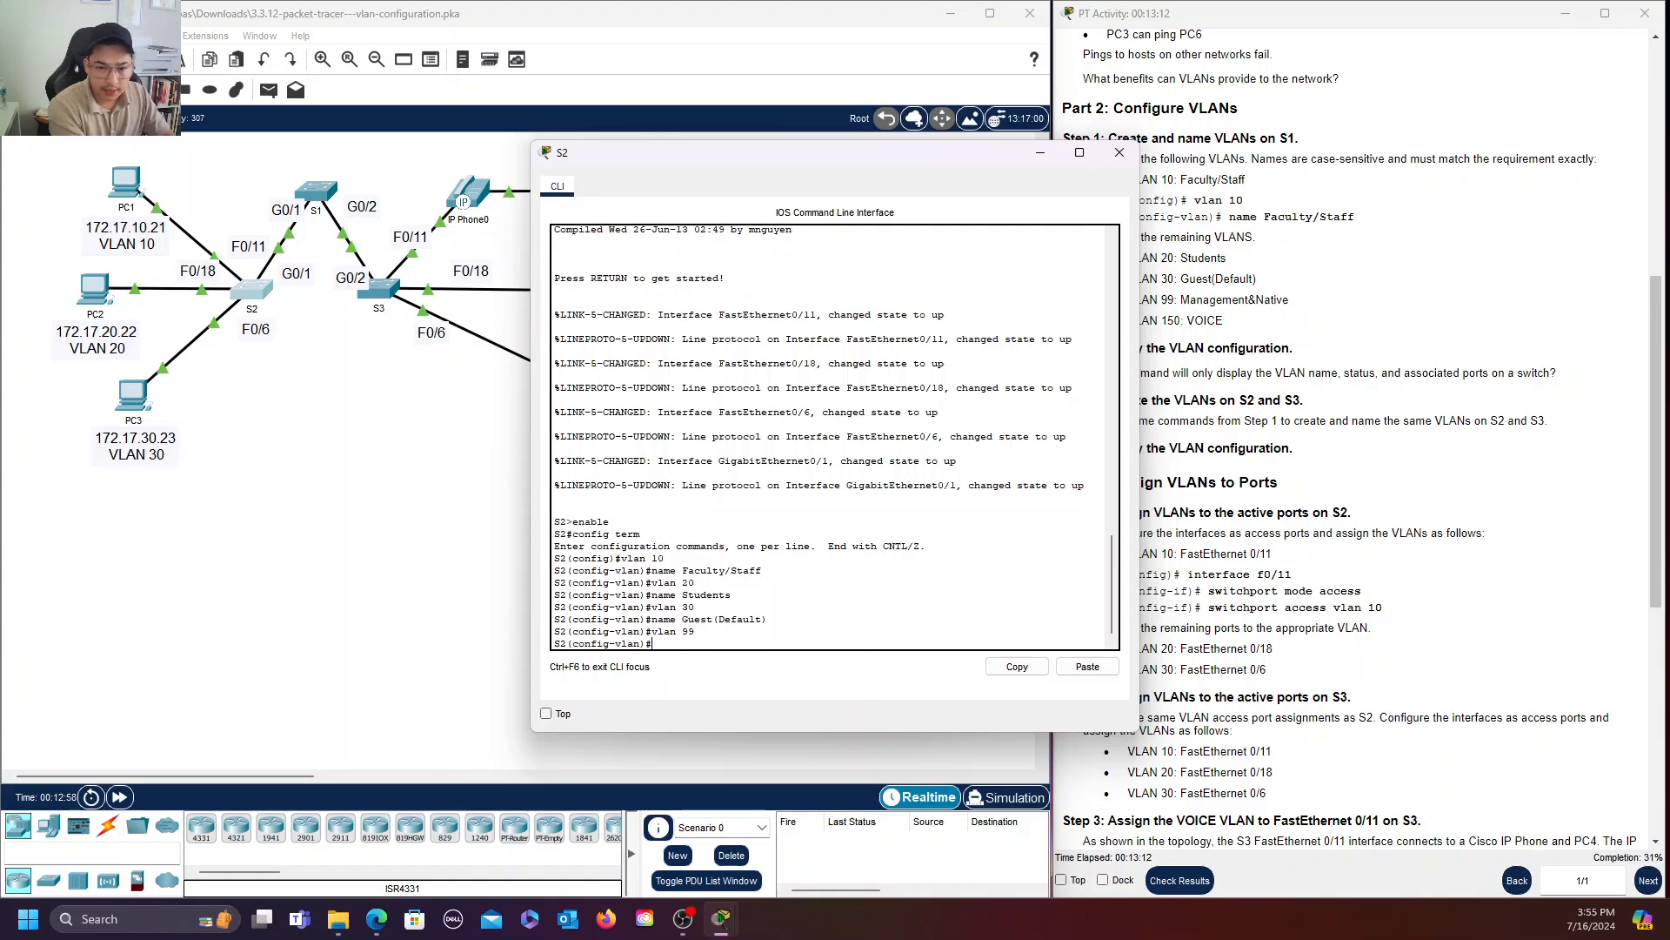
text(name )
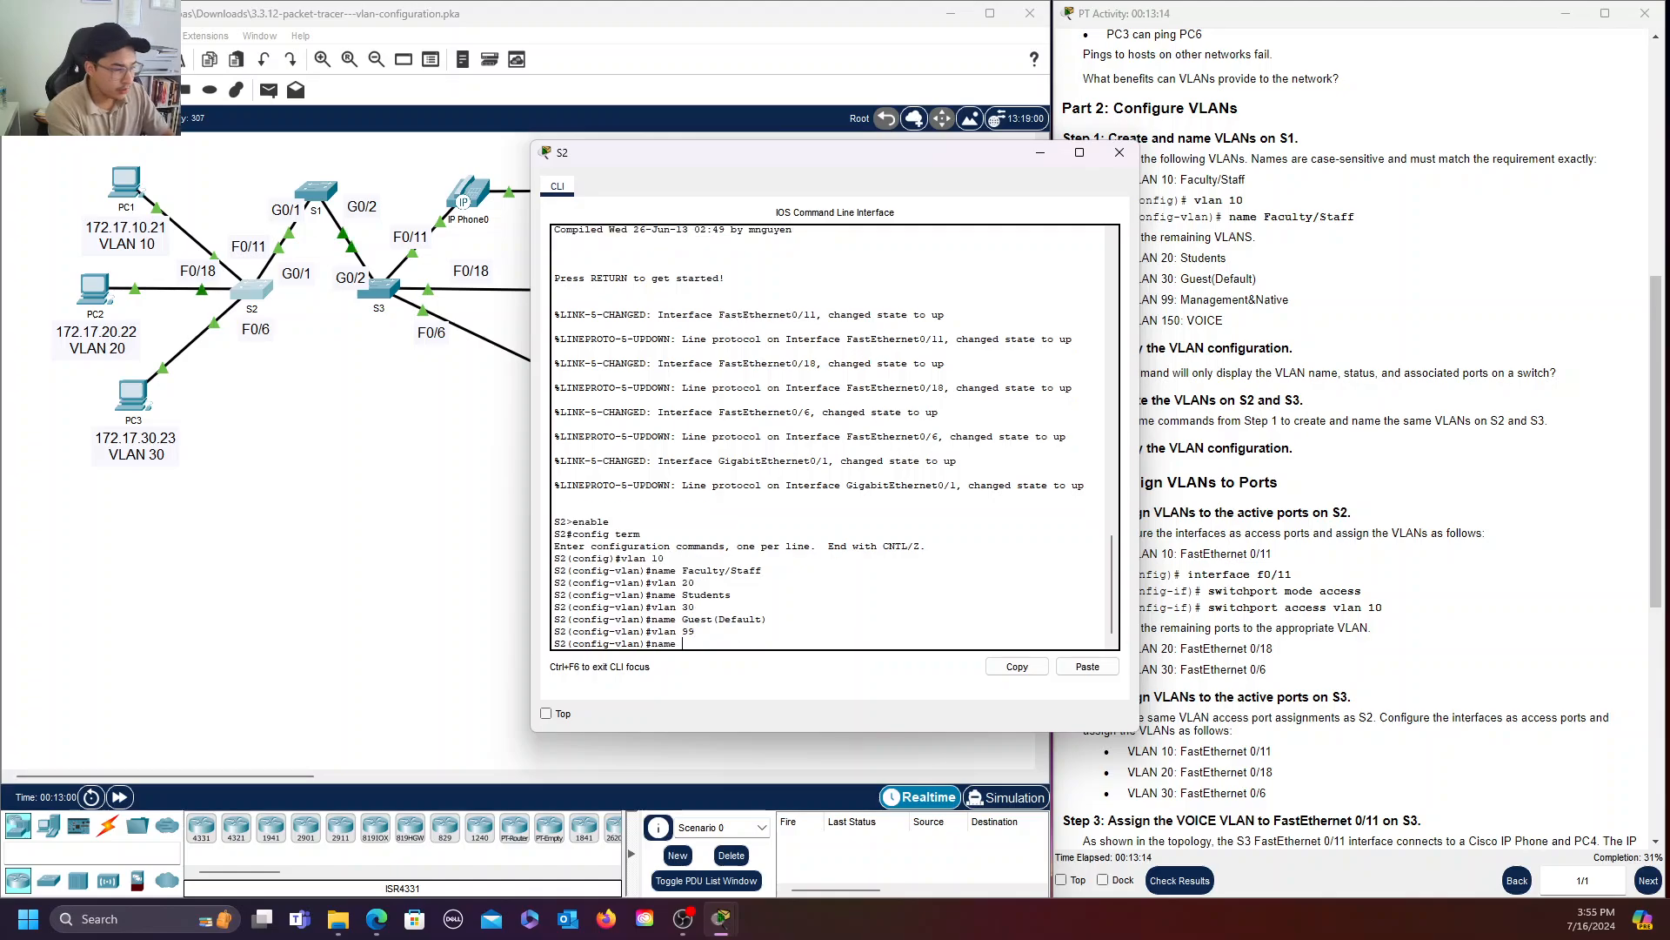
text(Manag)
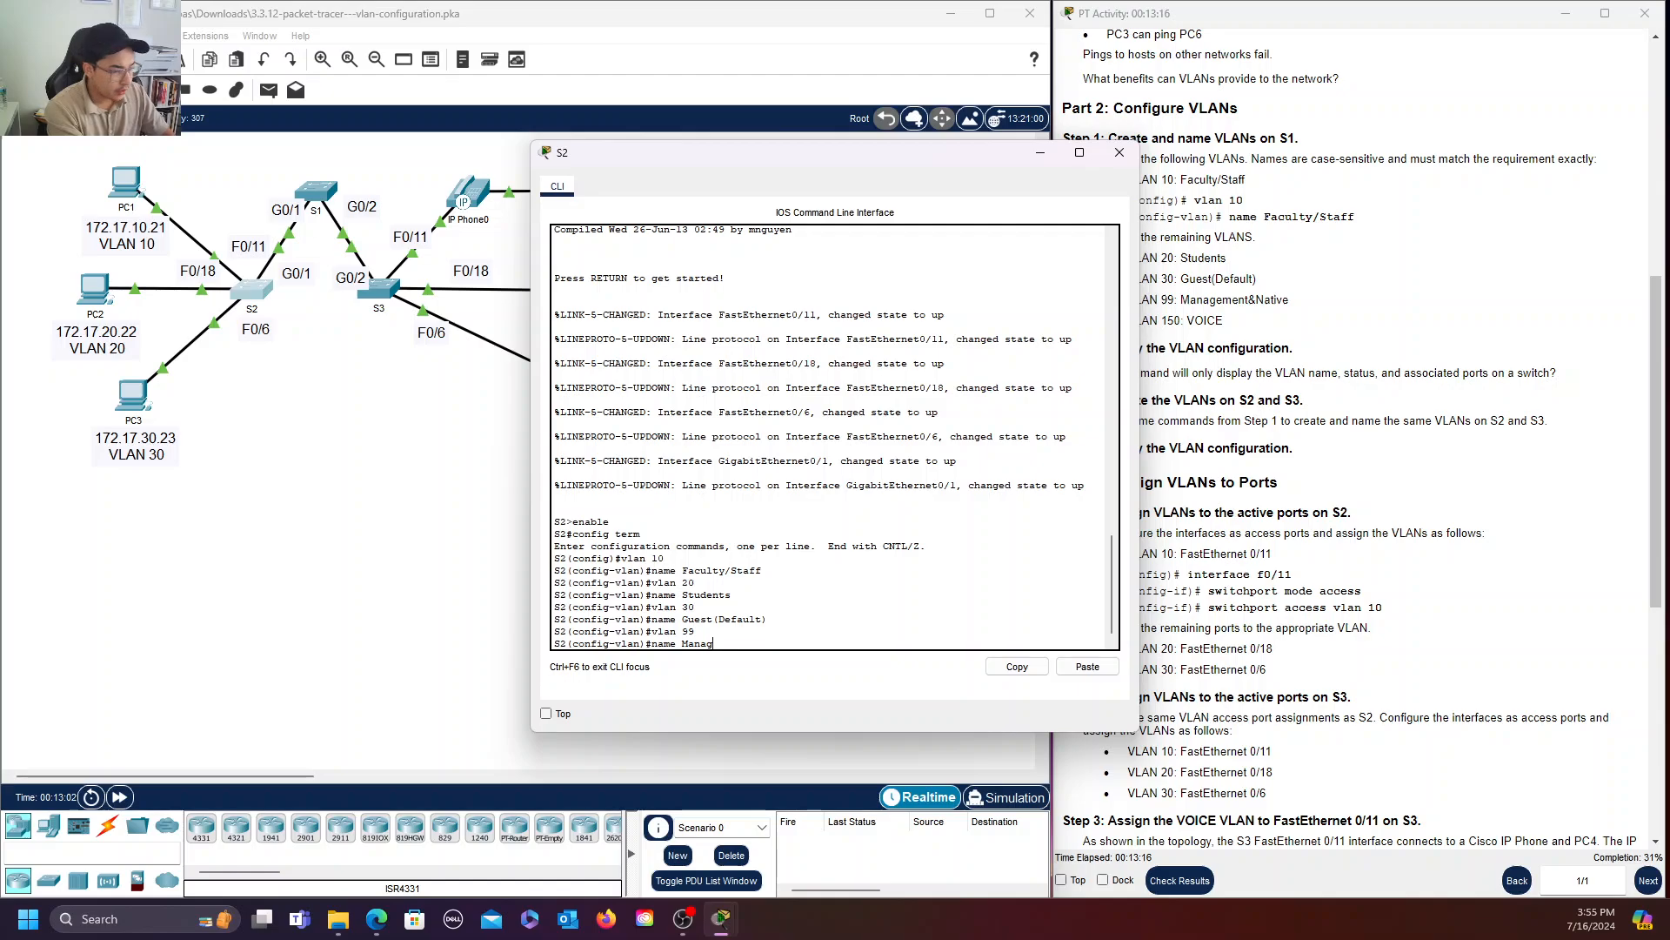
text(ement)
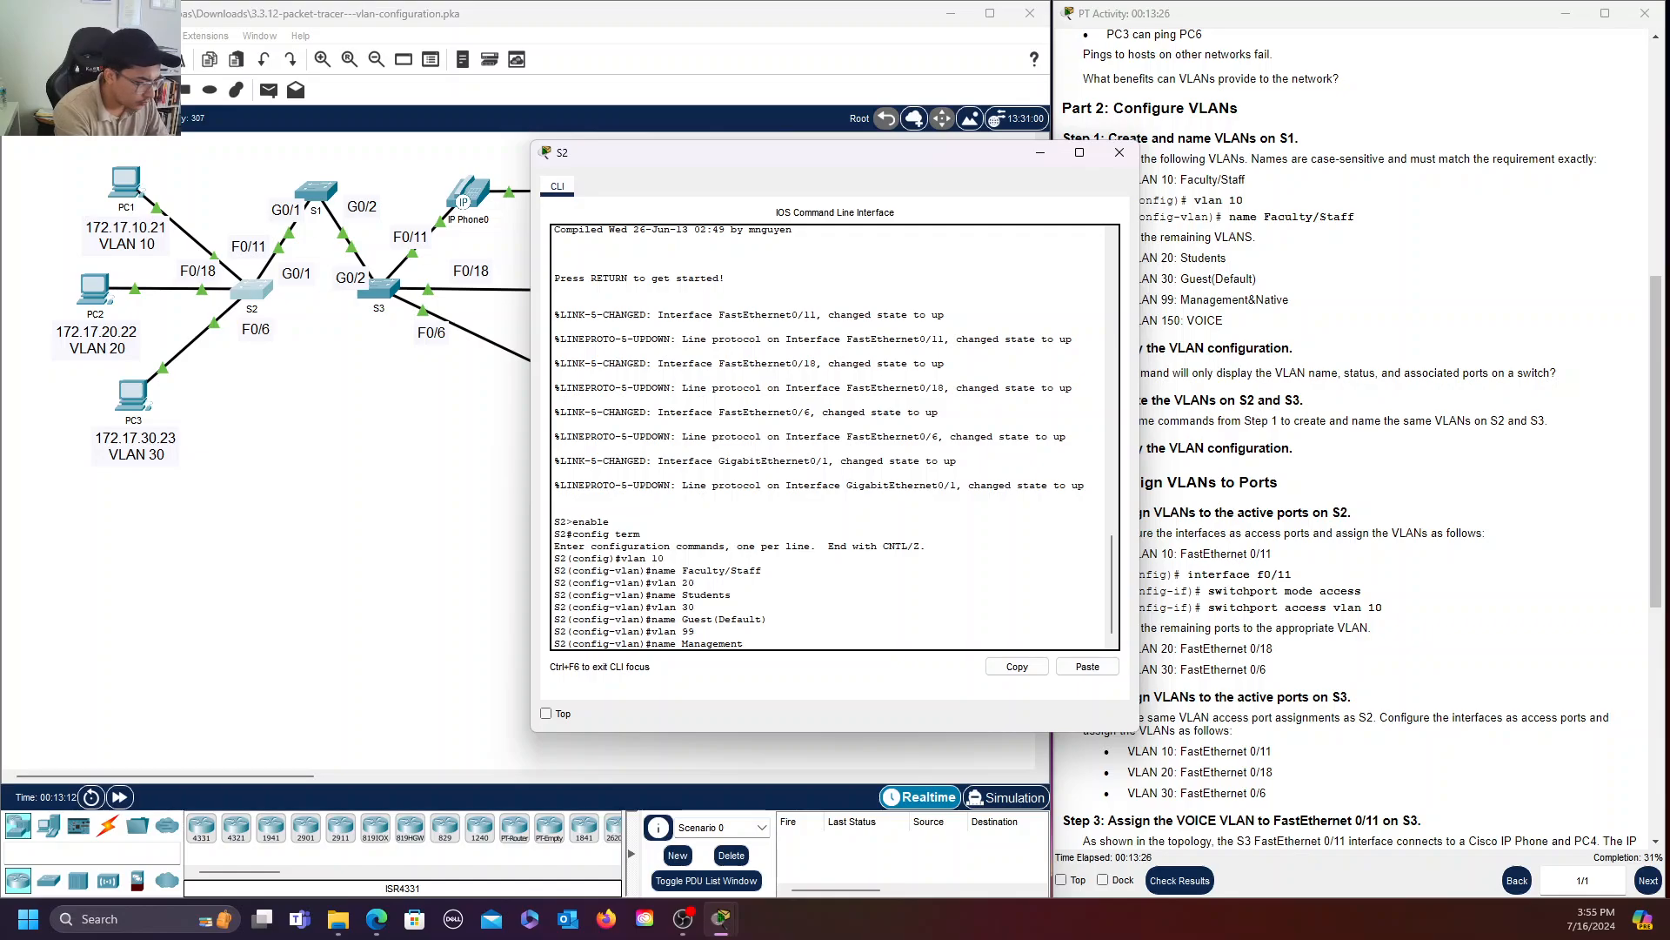
text(&)
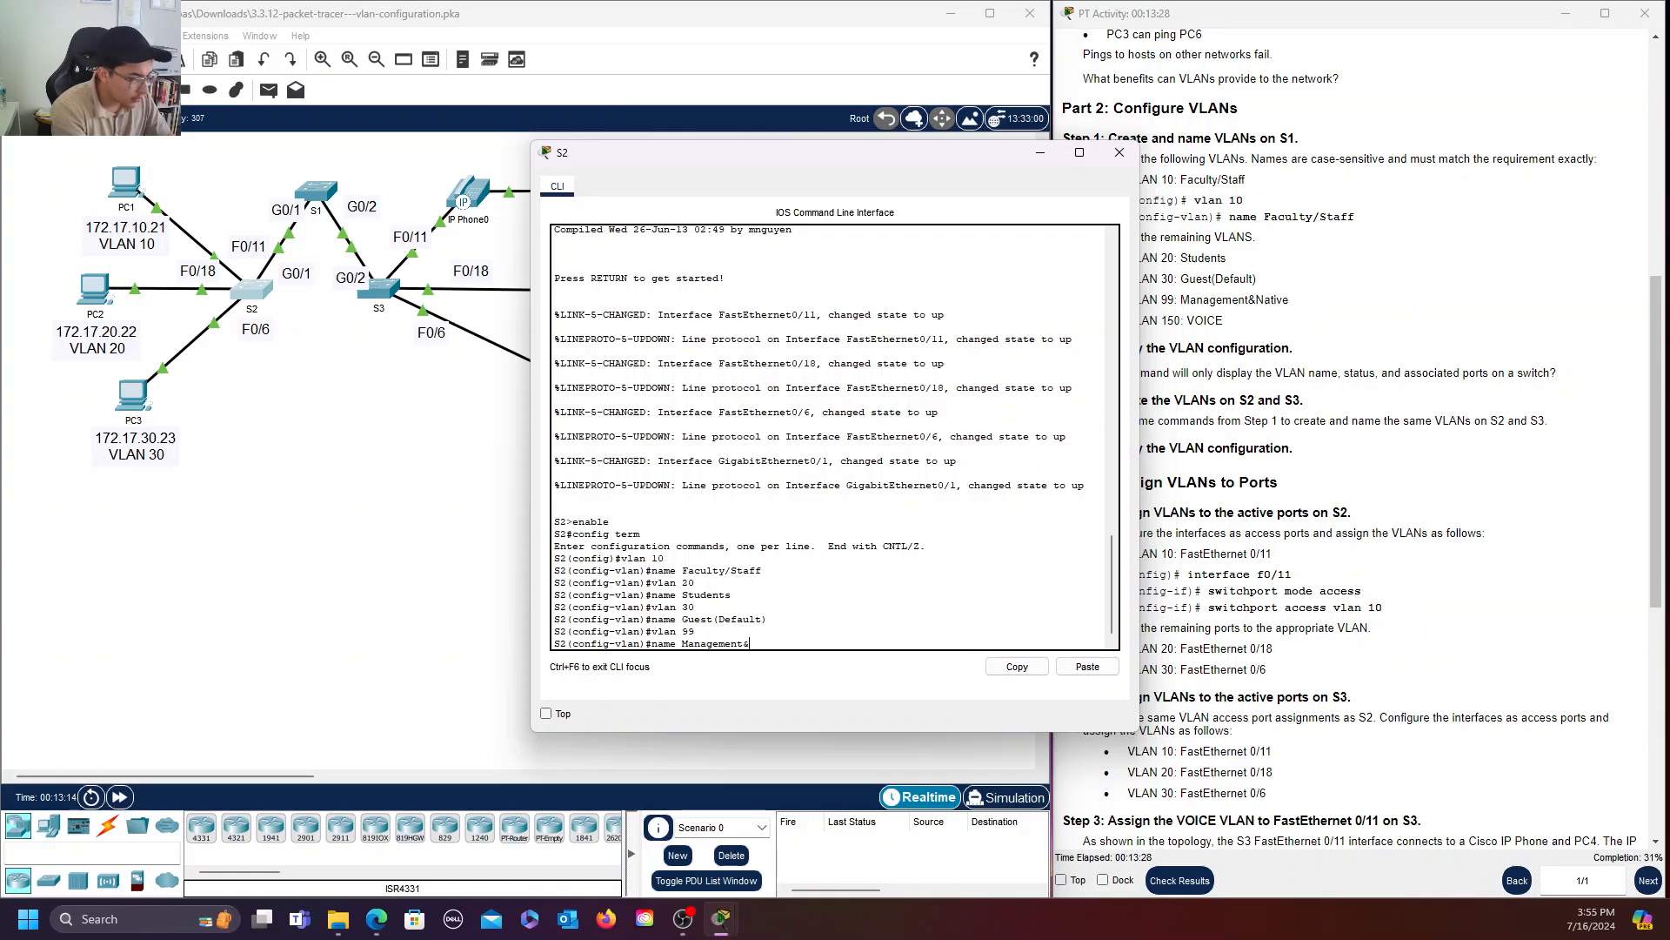
text(Native)
key(Return)
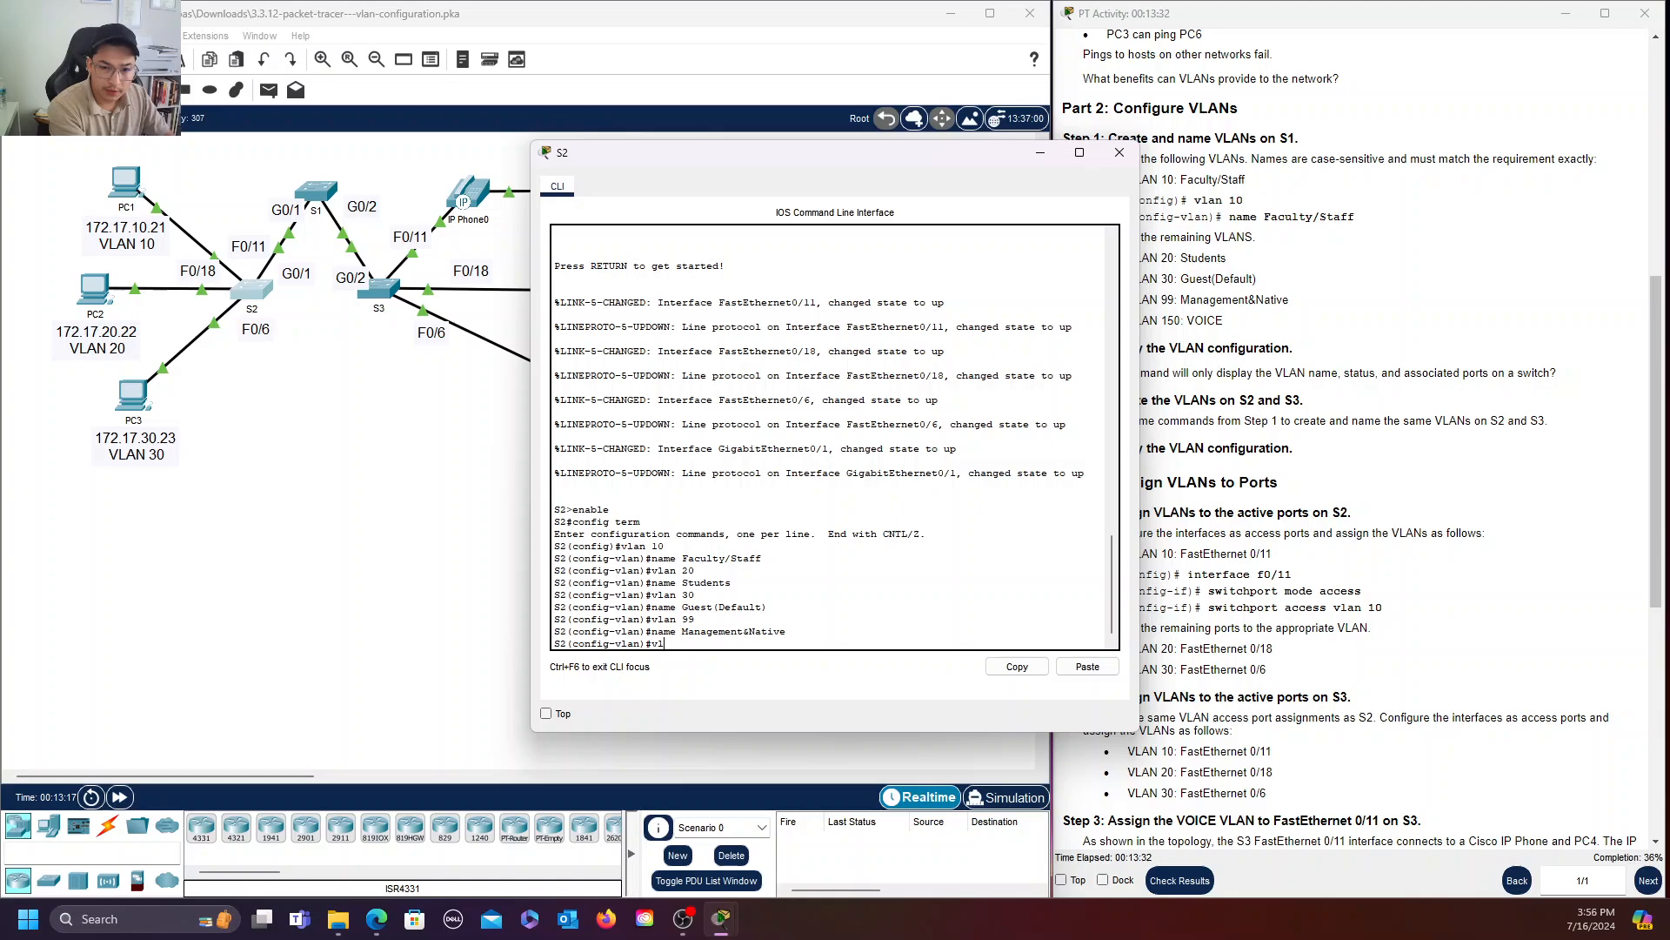
Create VLAN 150 on S2, name it VOICE, and leave the switch's configuration mode.
text(vlan 1)
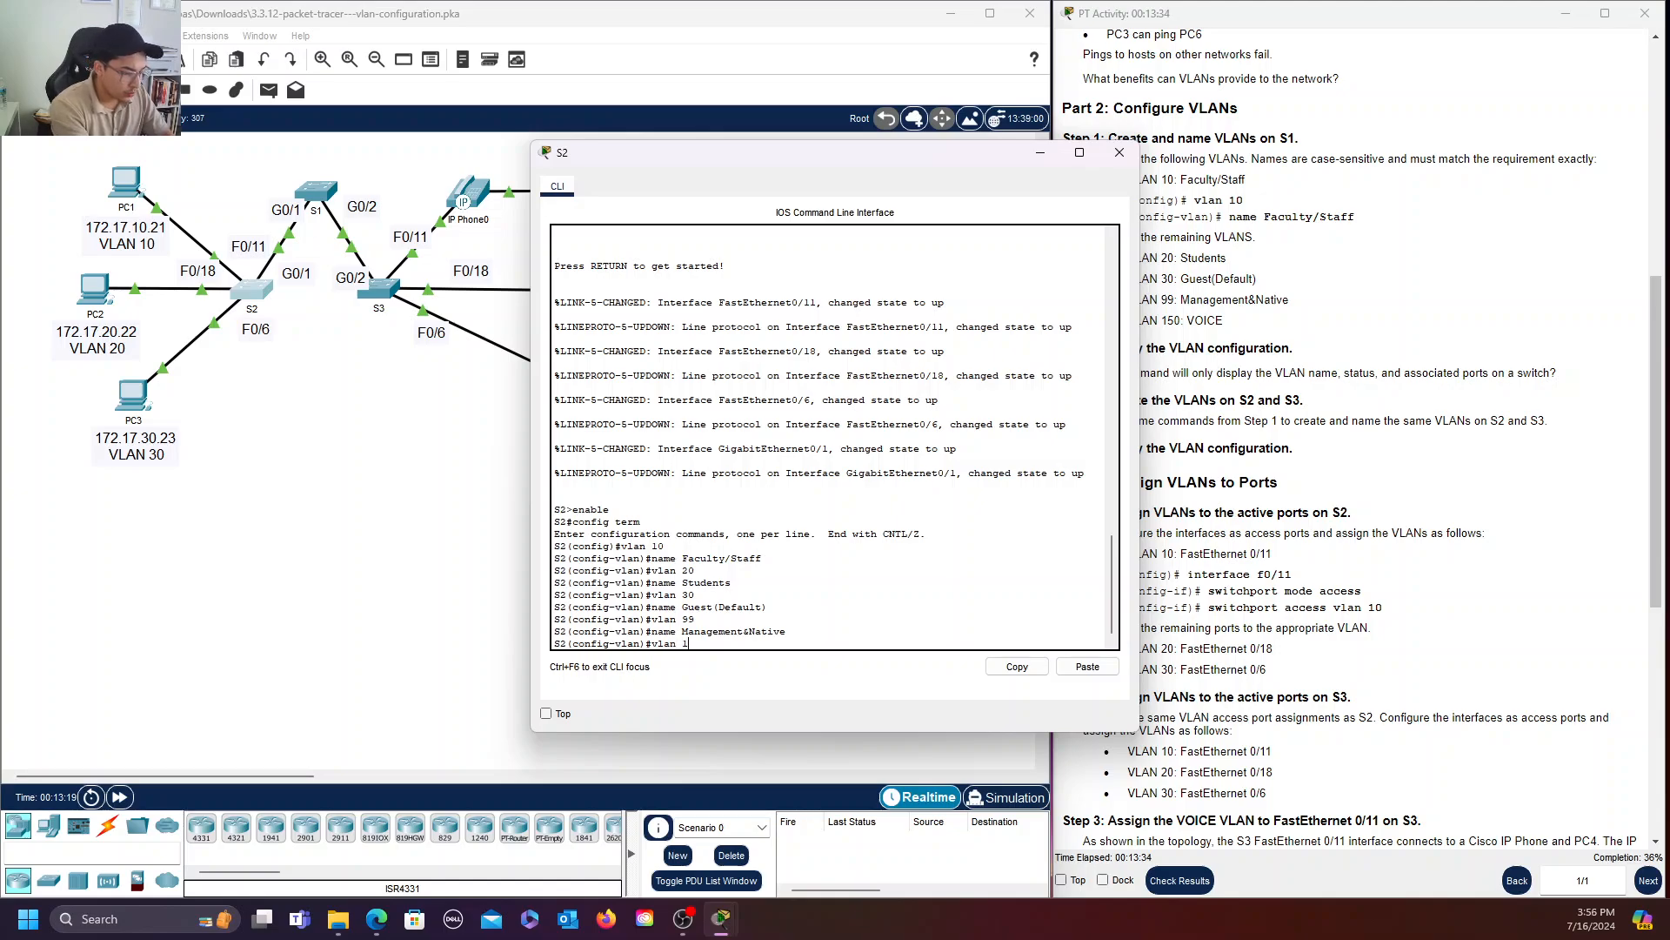
text(50)
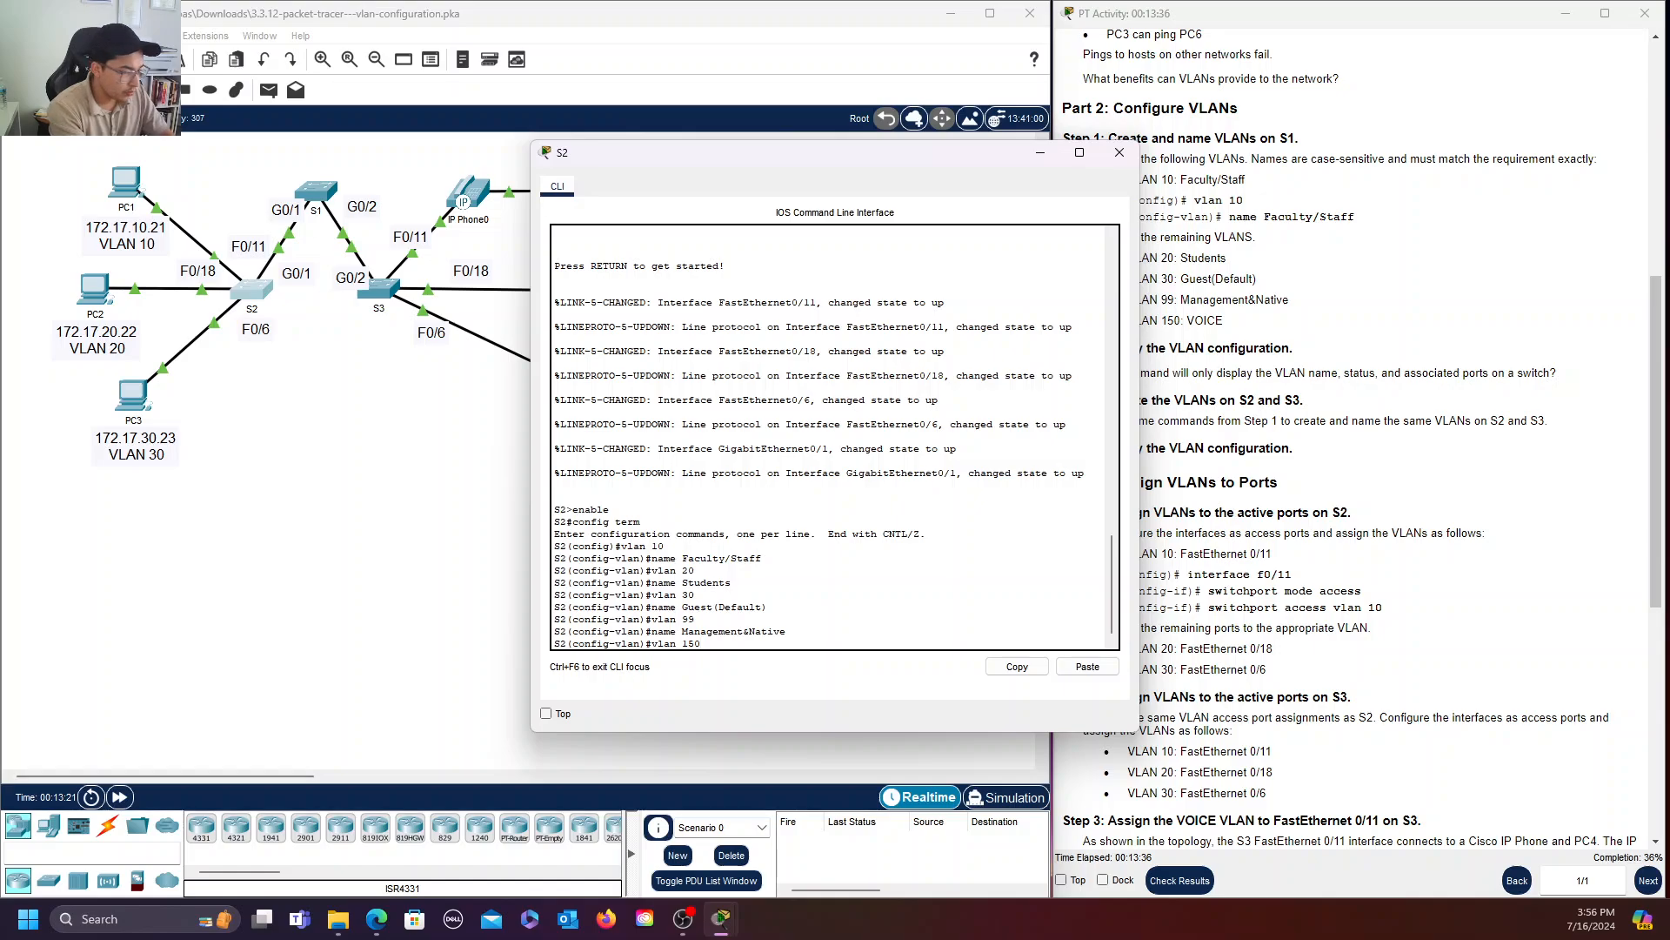
key(Return)
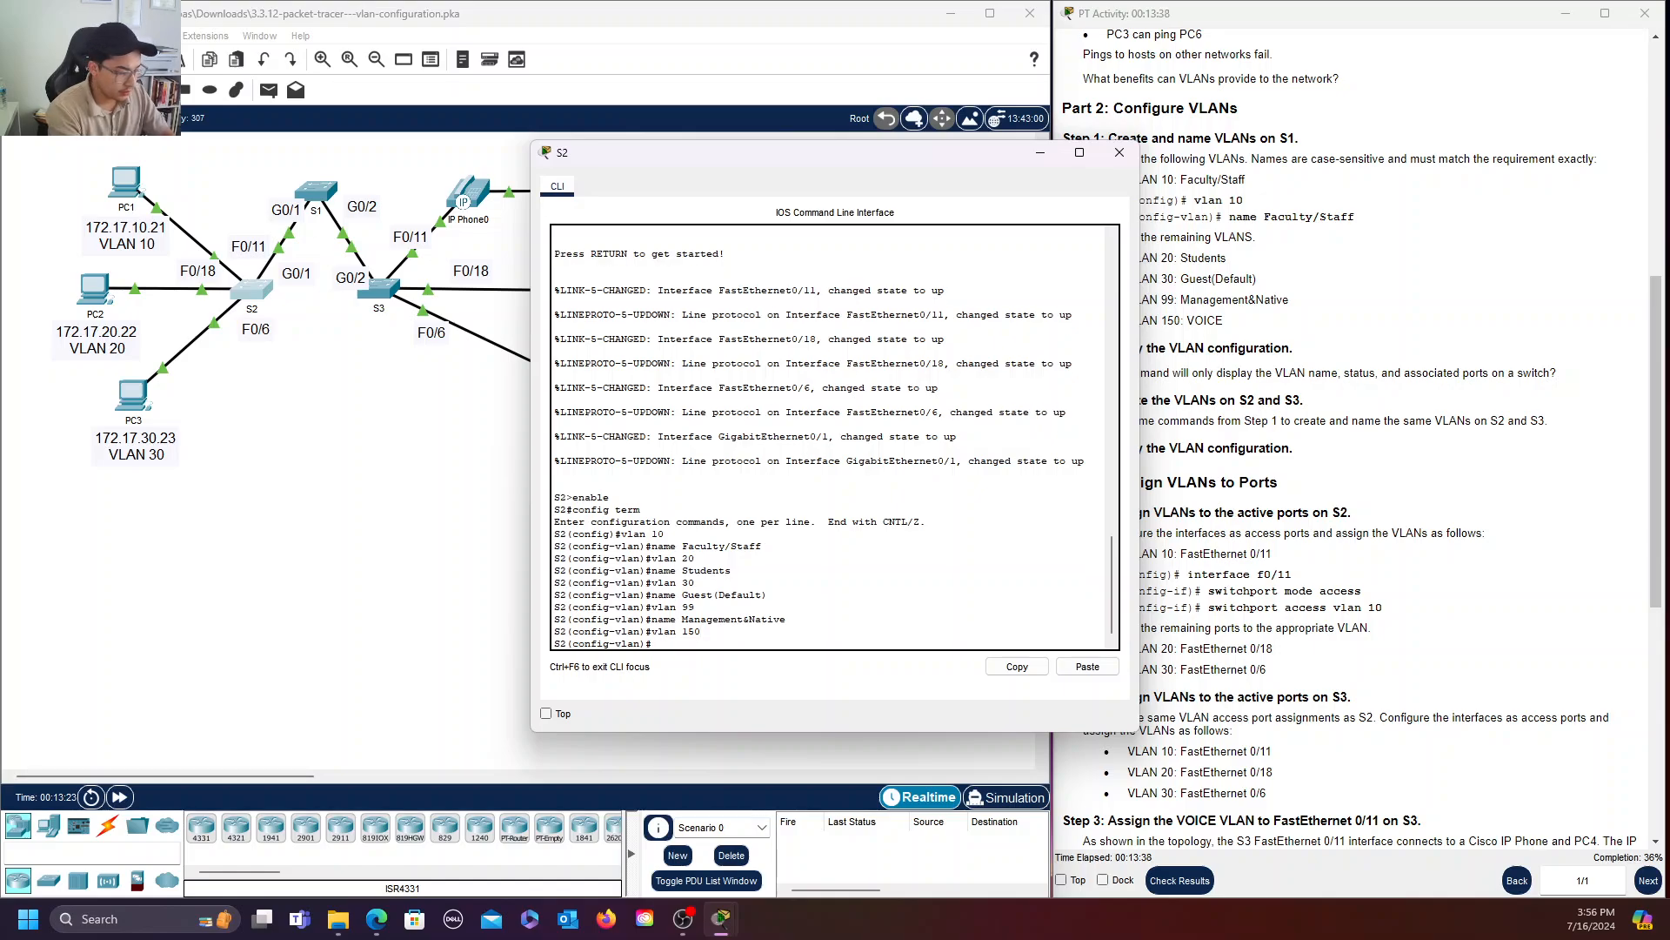
text(VOICE)
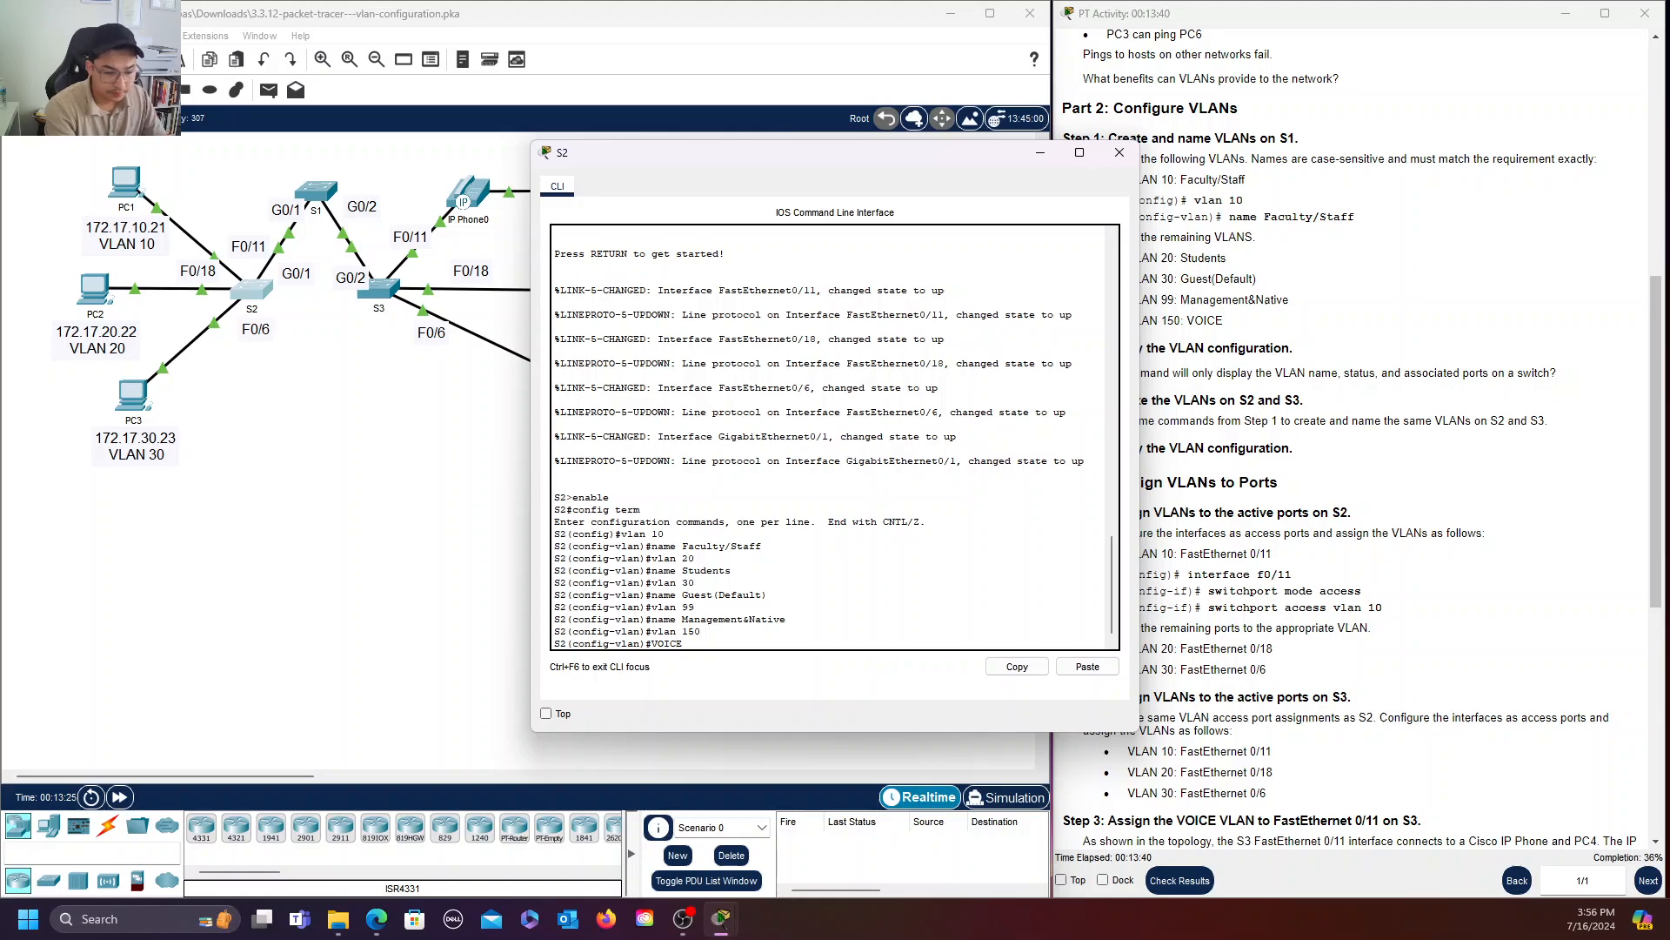
key(Return)
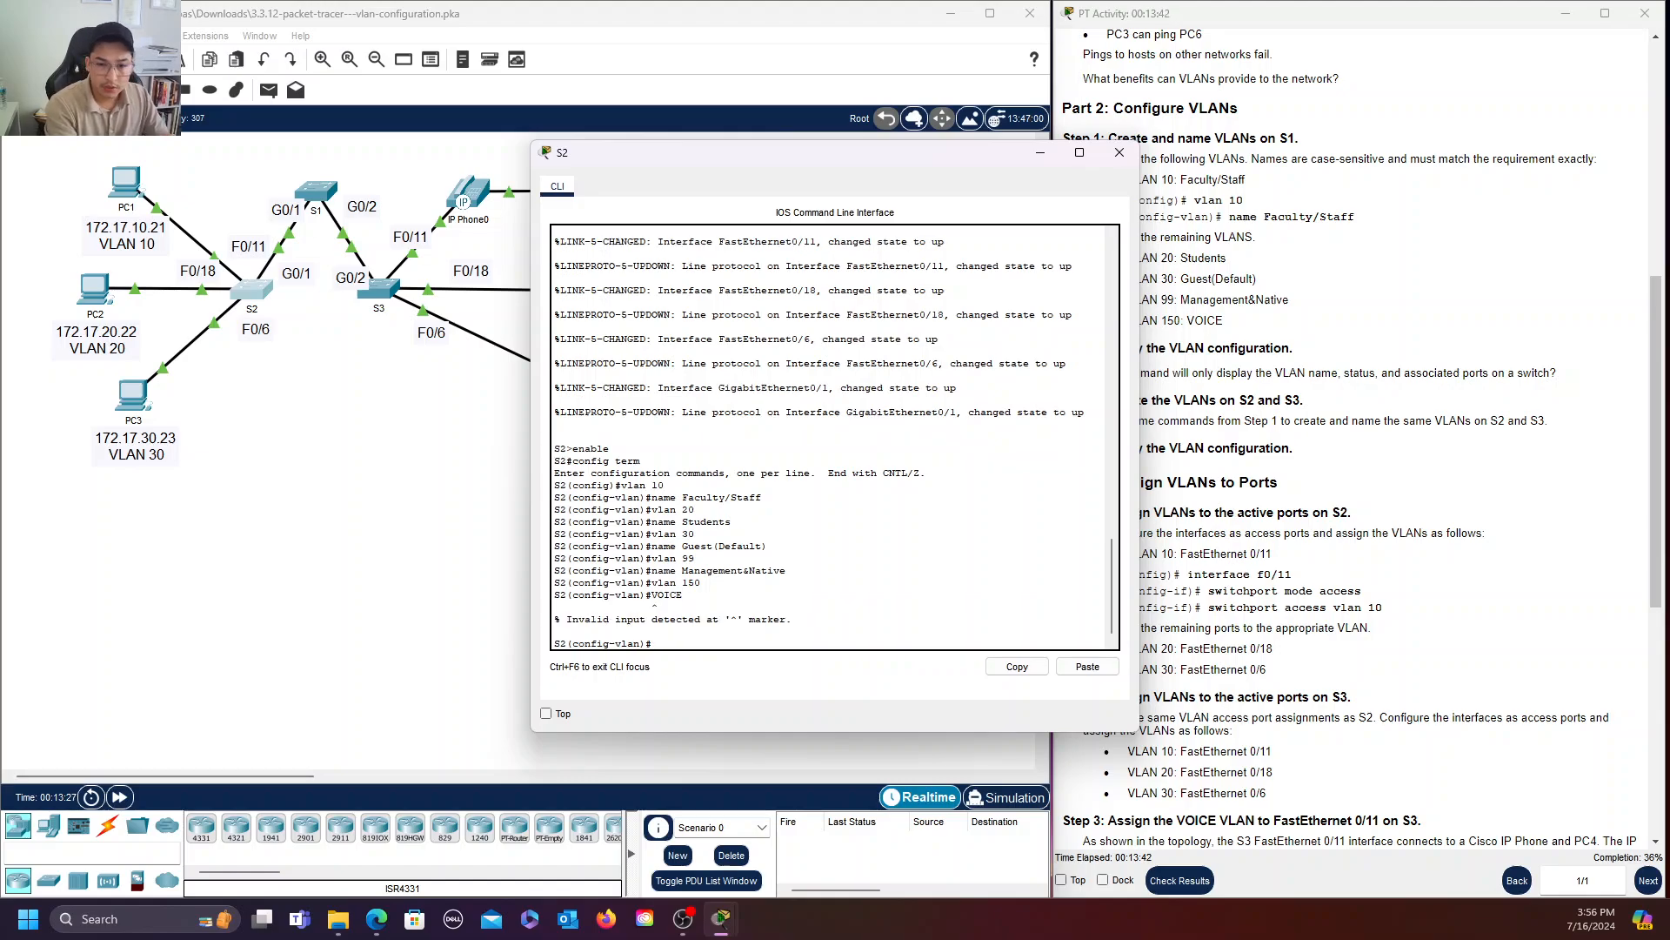
key(Up)
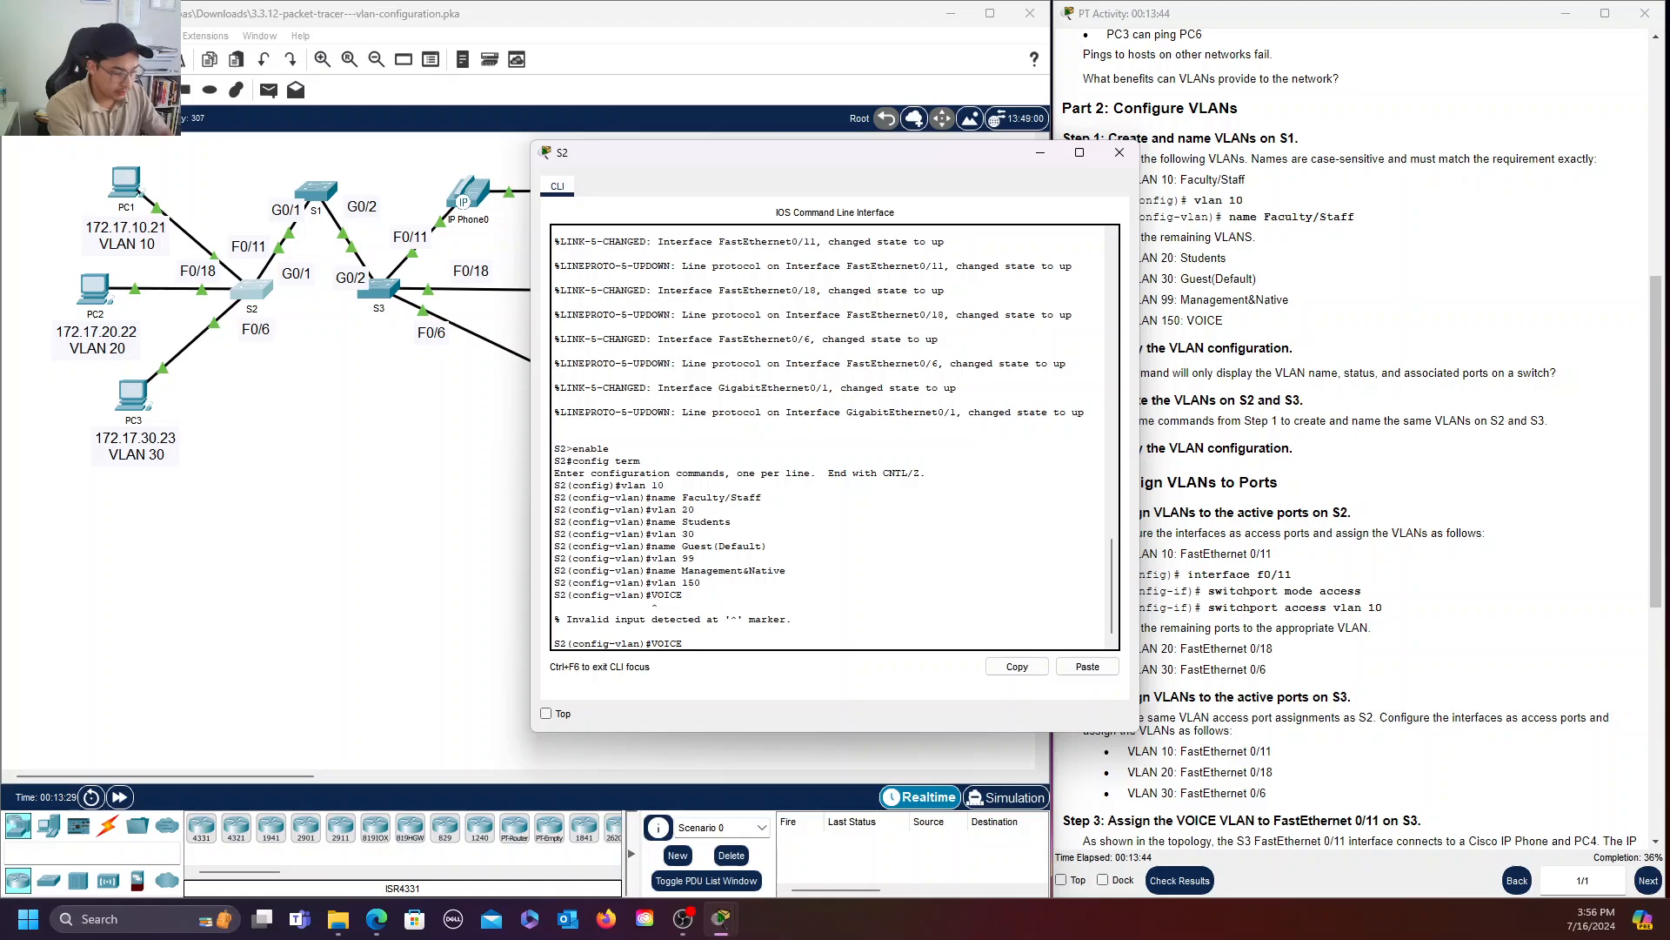
key(Home)
text(name)
key(Return)
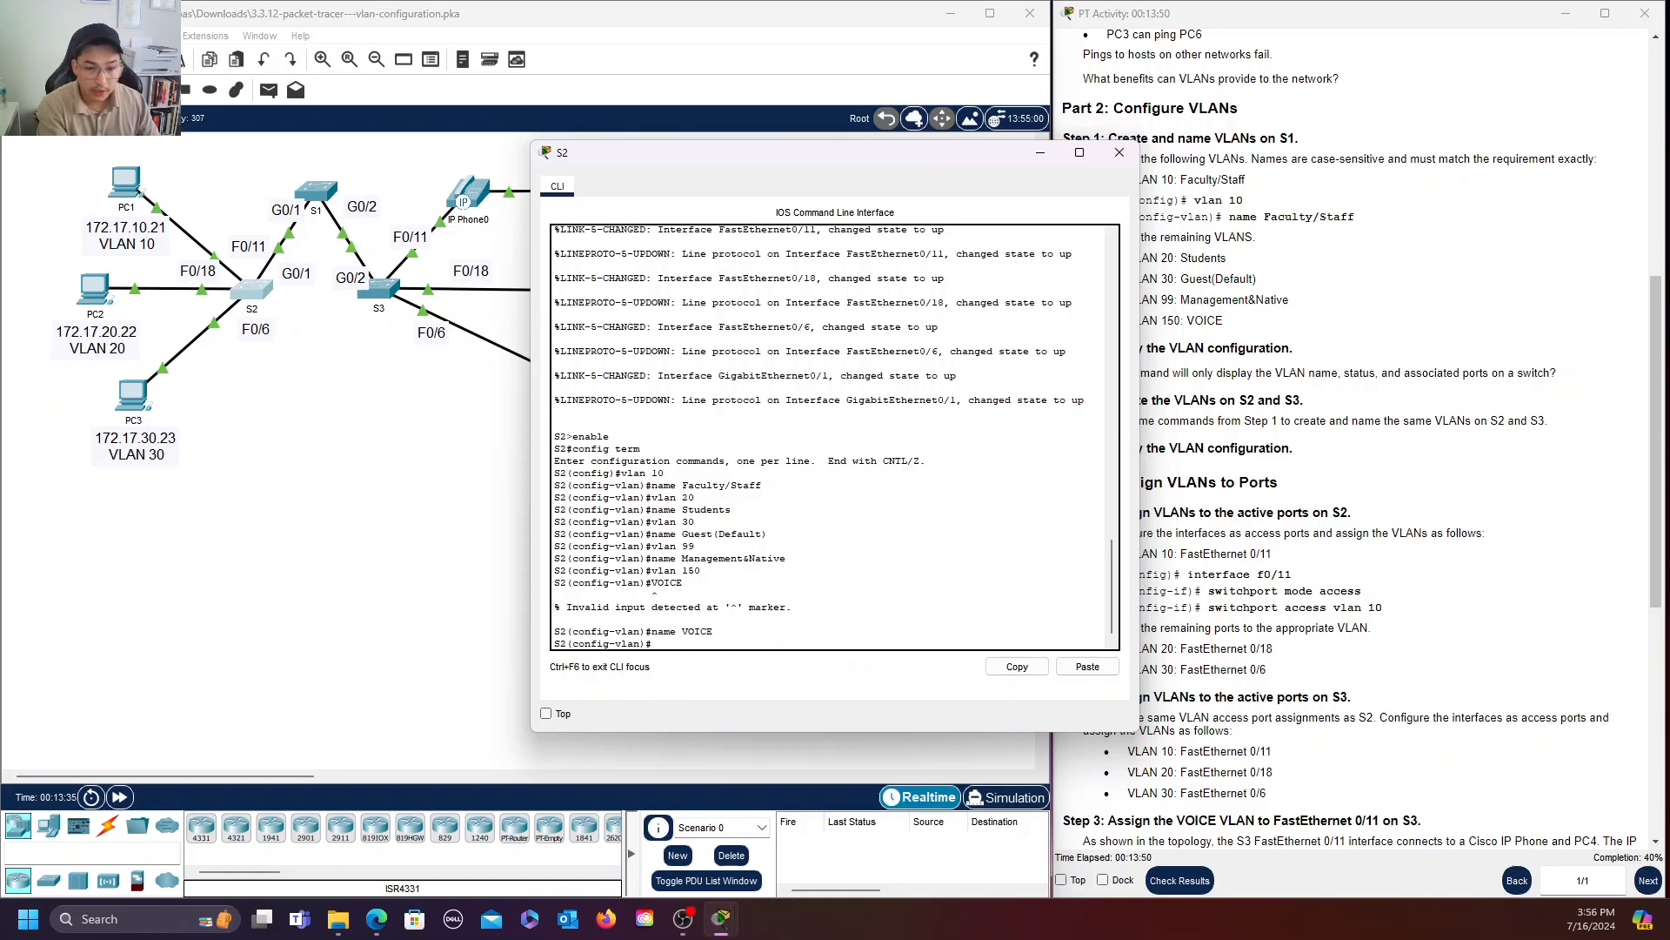
key(ctrl+z)
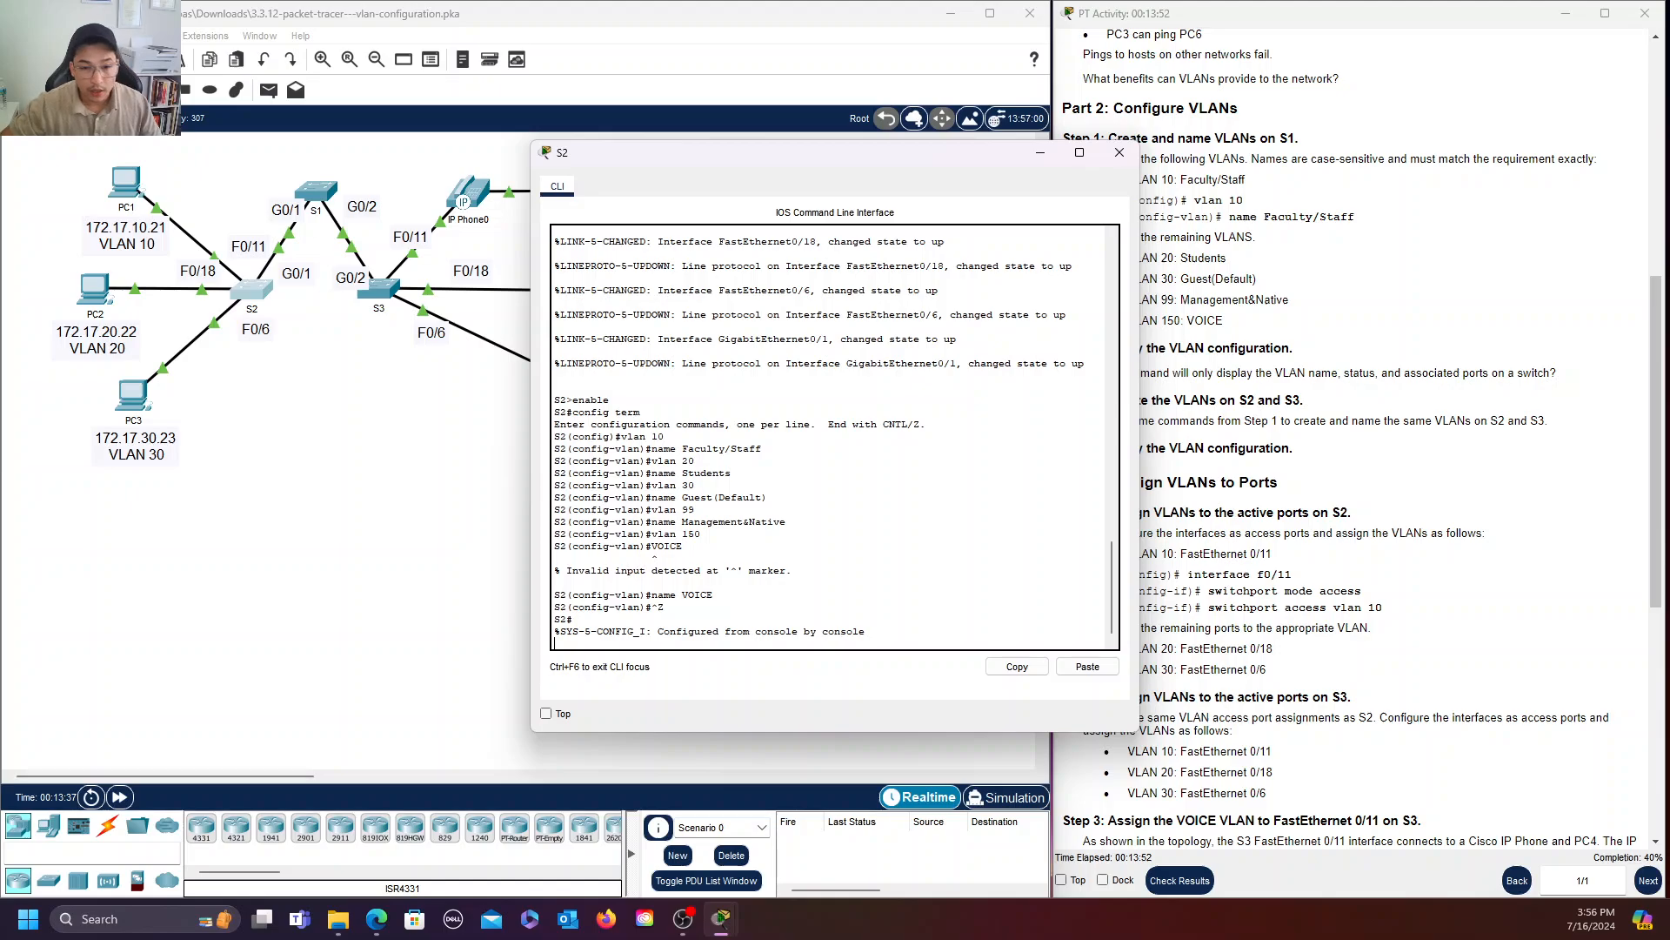
key(ctrl+z)
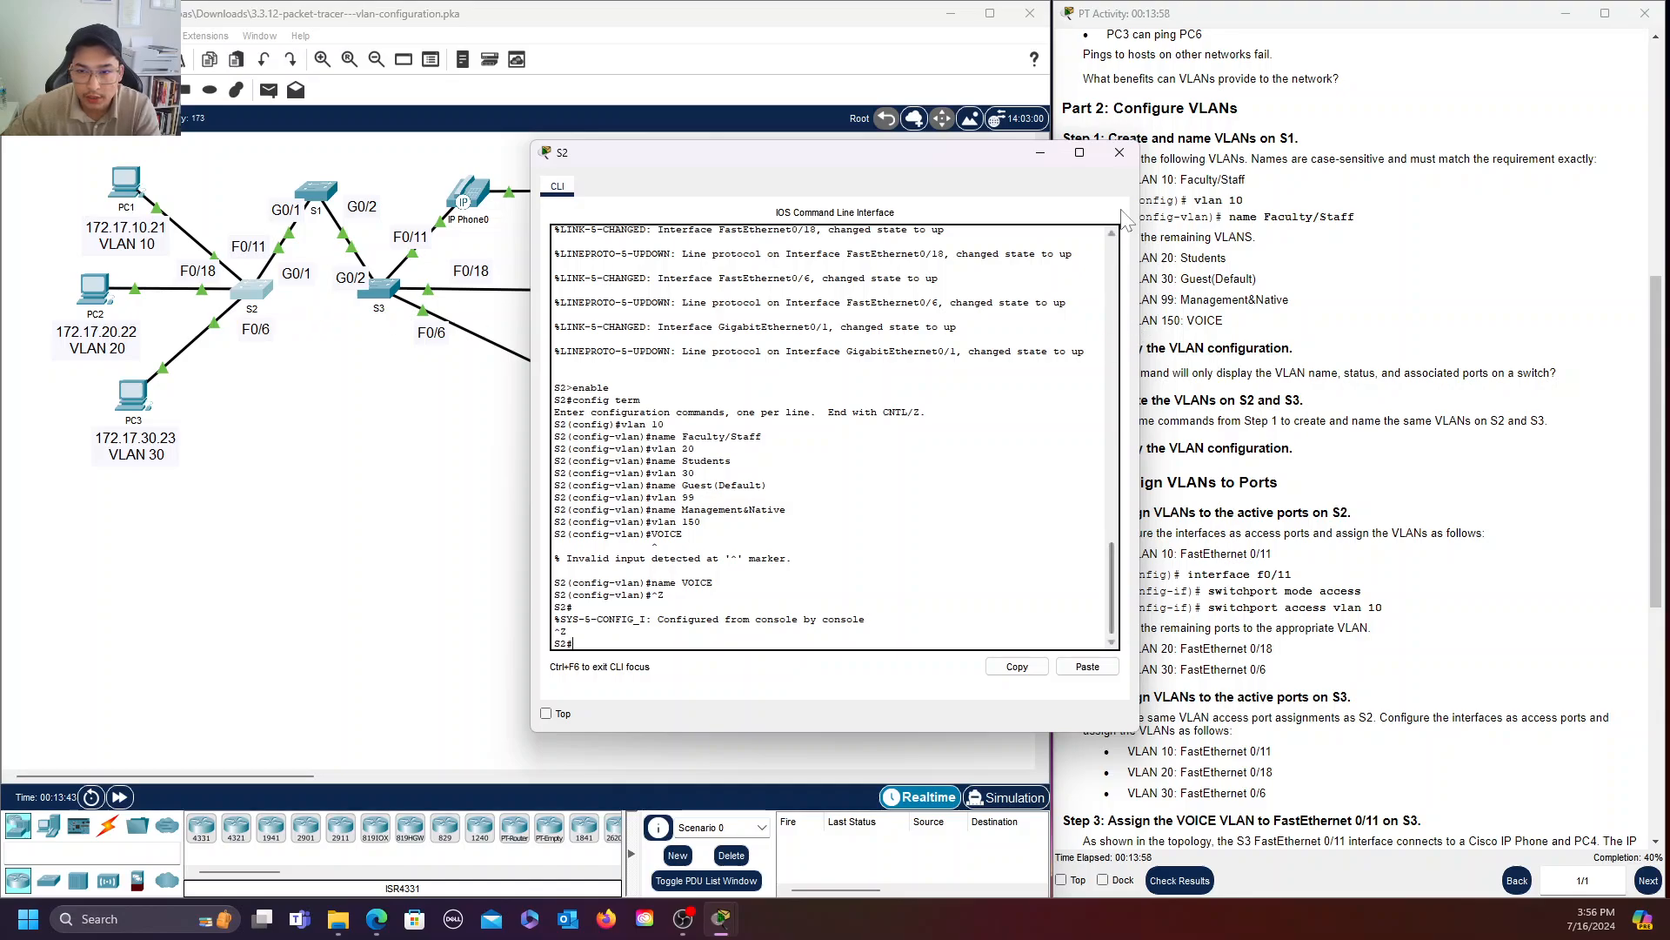
click(1120, 157)
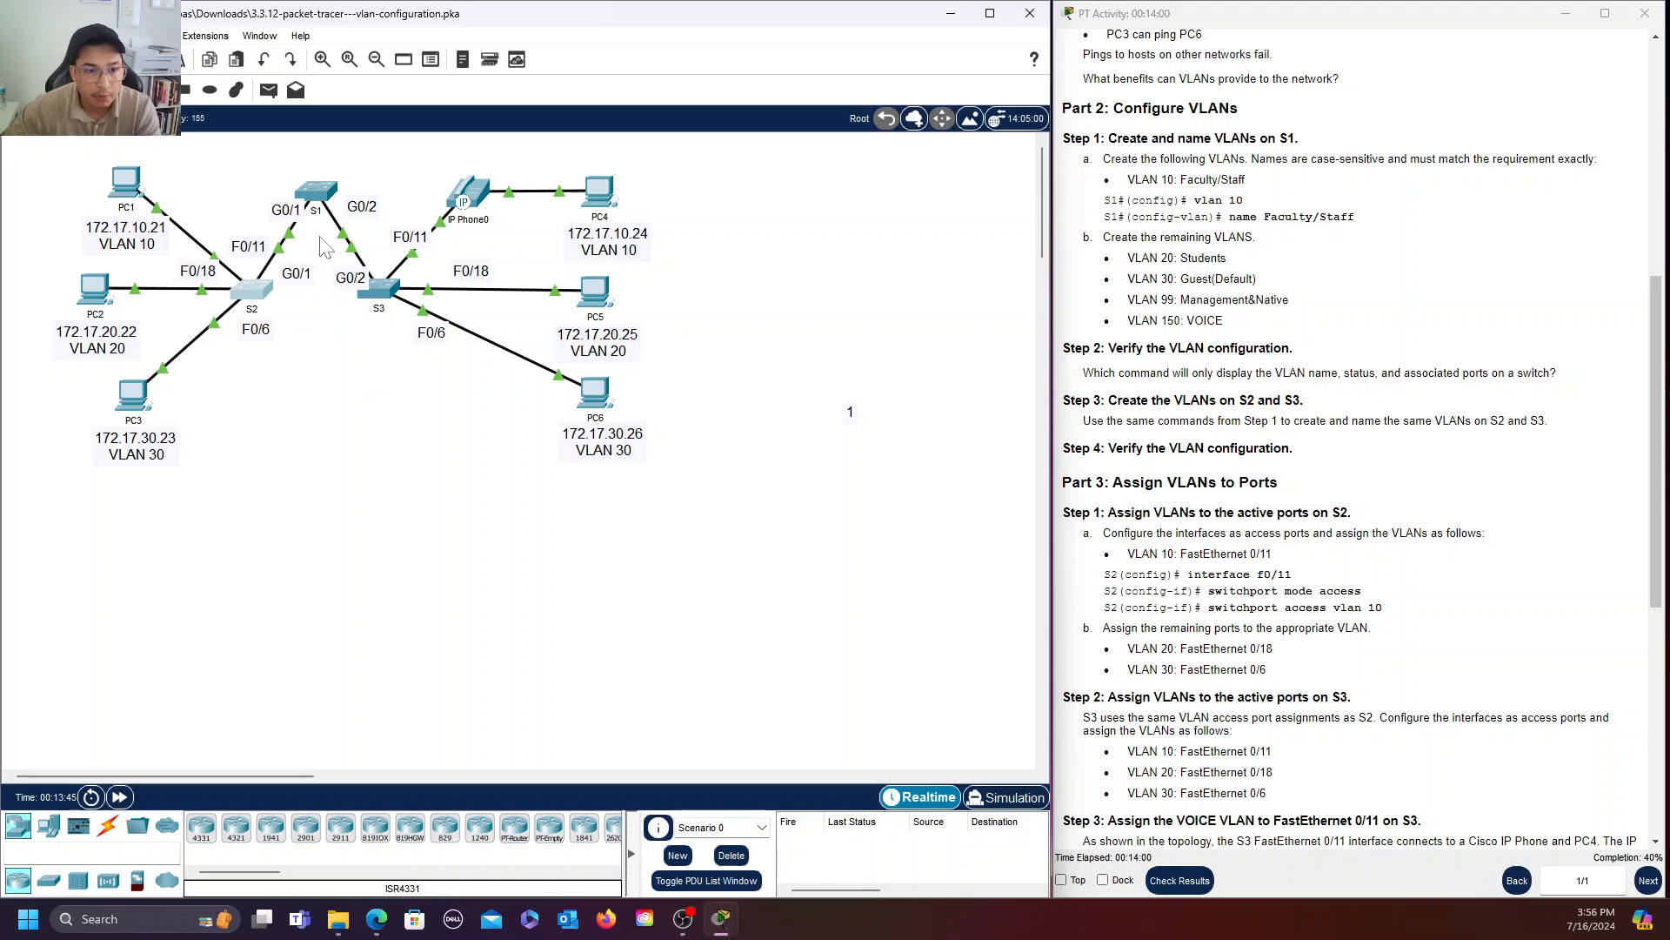
Check the VLAN list in S1's console against the required VLANs and enter global configuration mode.
click(319, 193)
scroll(836, 435, up, 2)
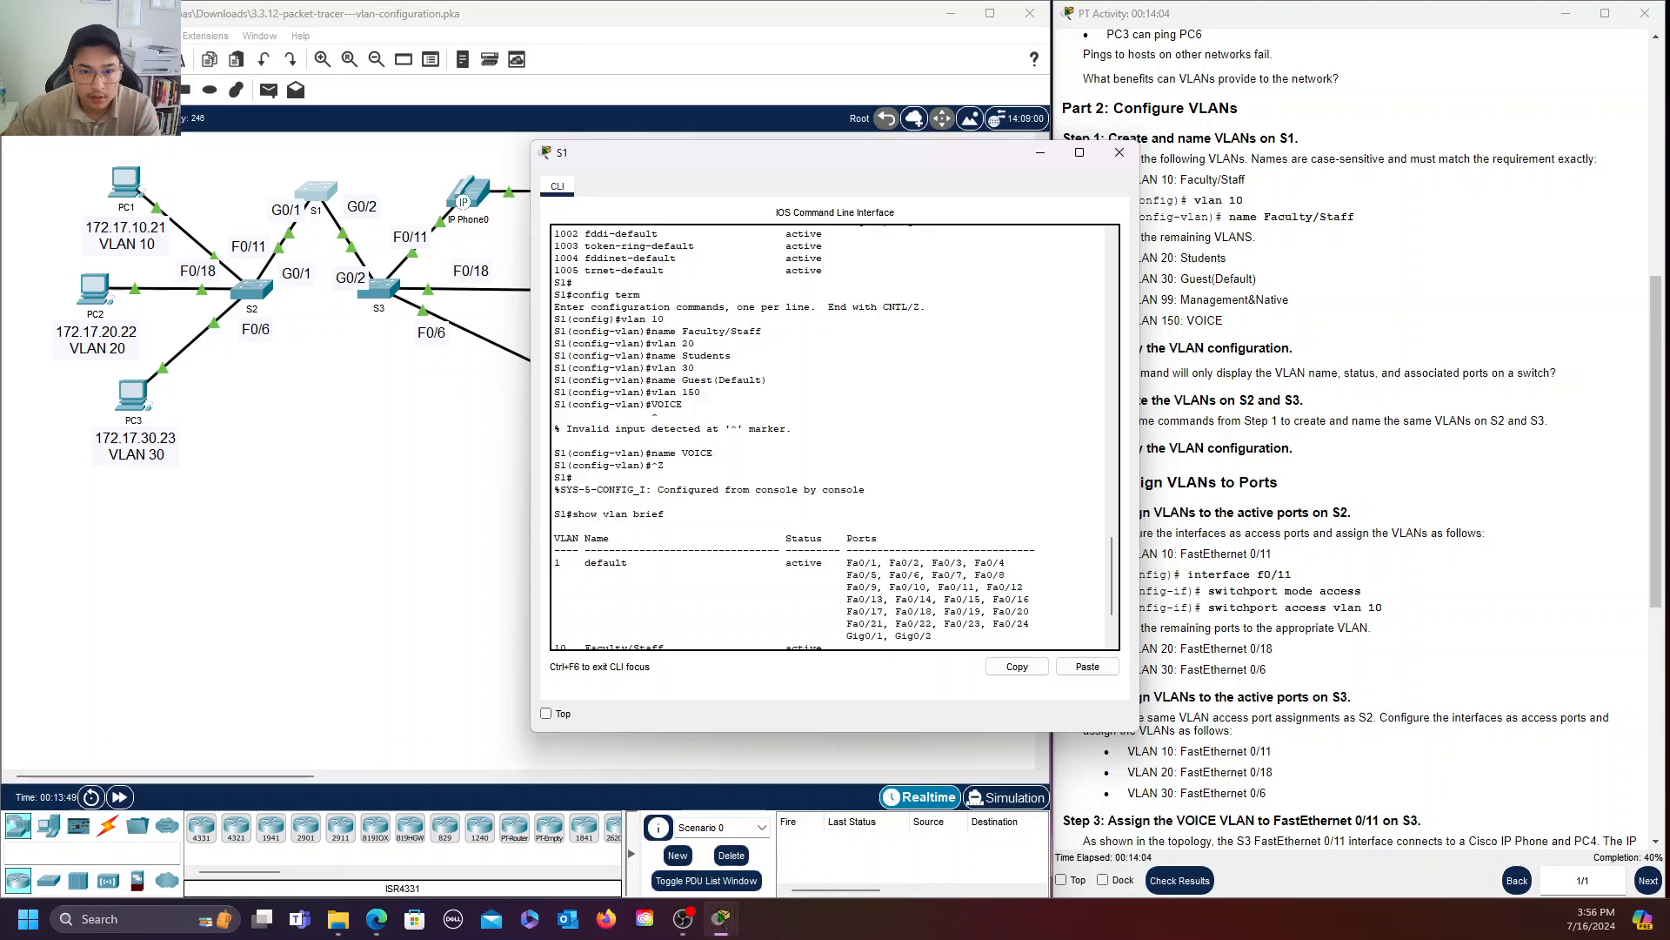
scroll(835, 435, down, 3)
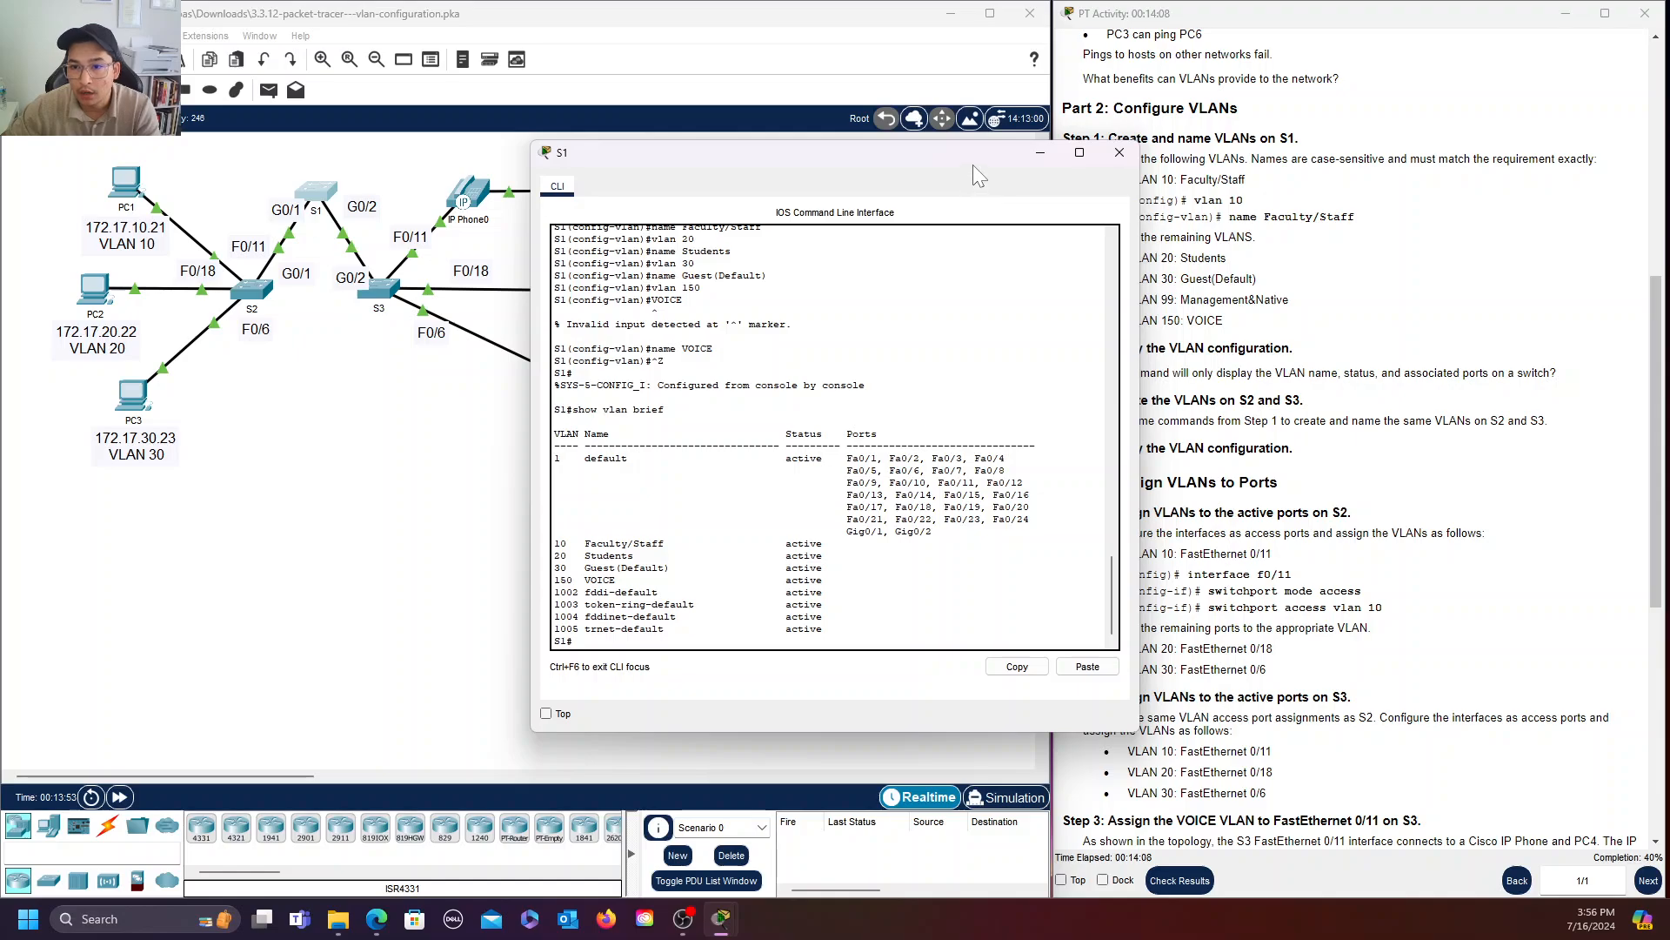
drag(976, 158, 861, 168)
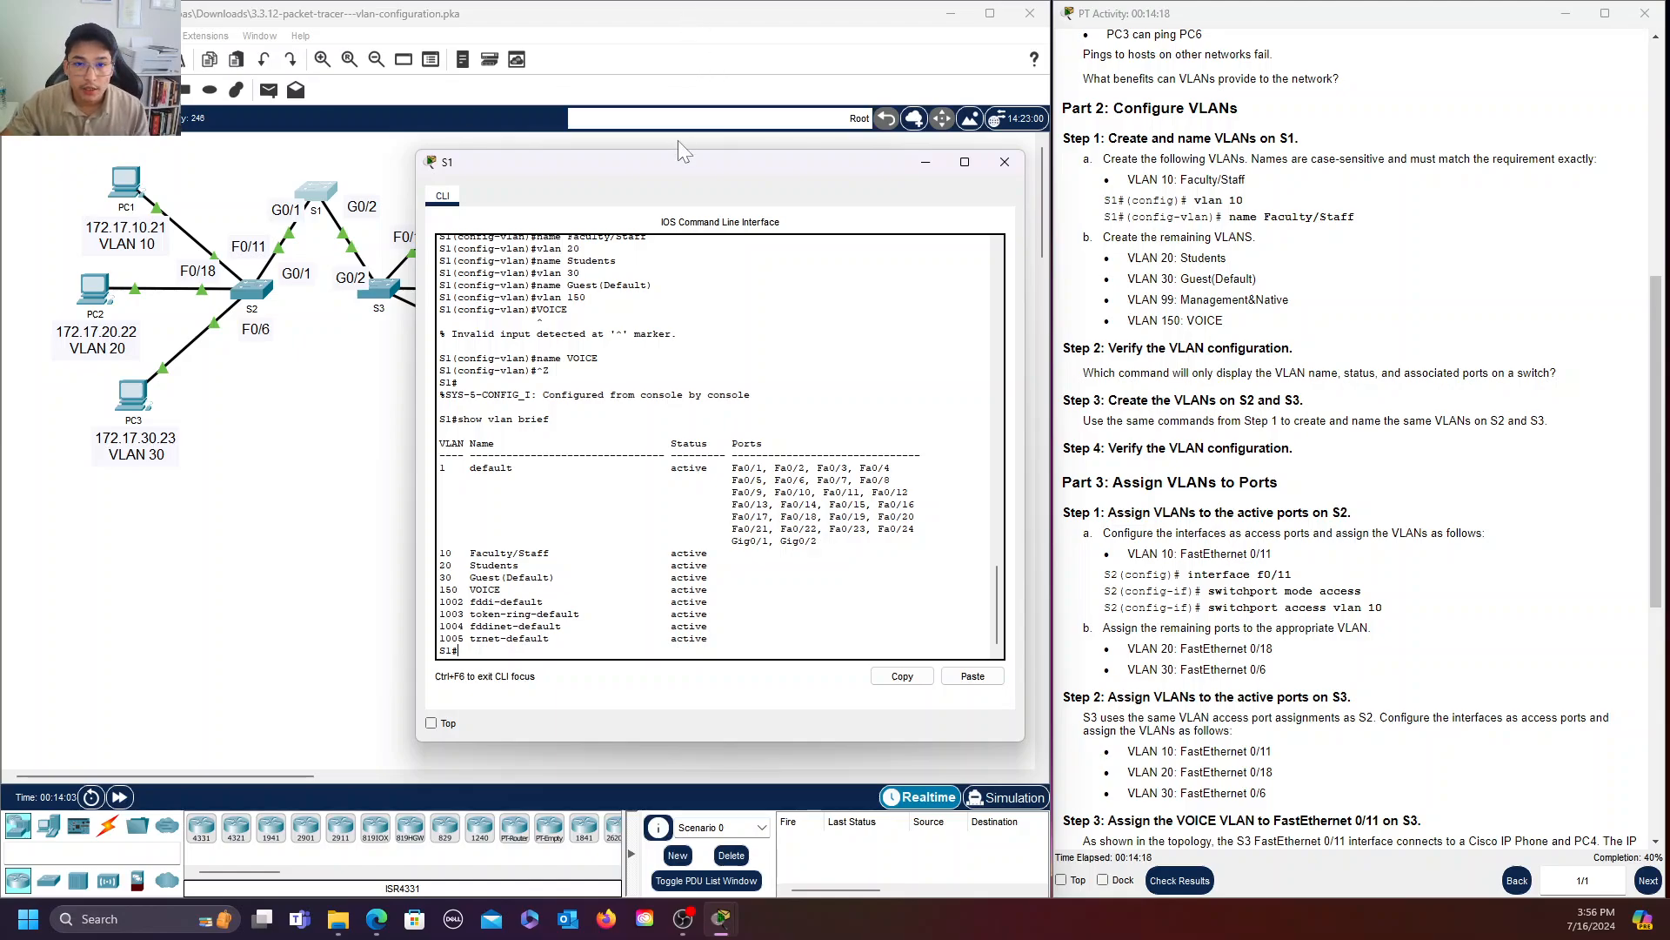
drag(743, 171, 683, 167)
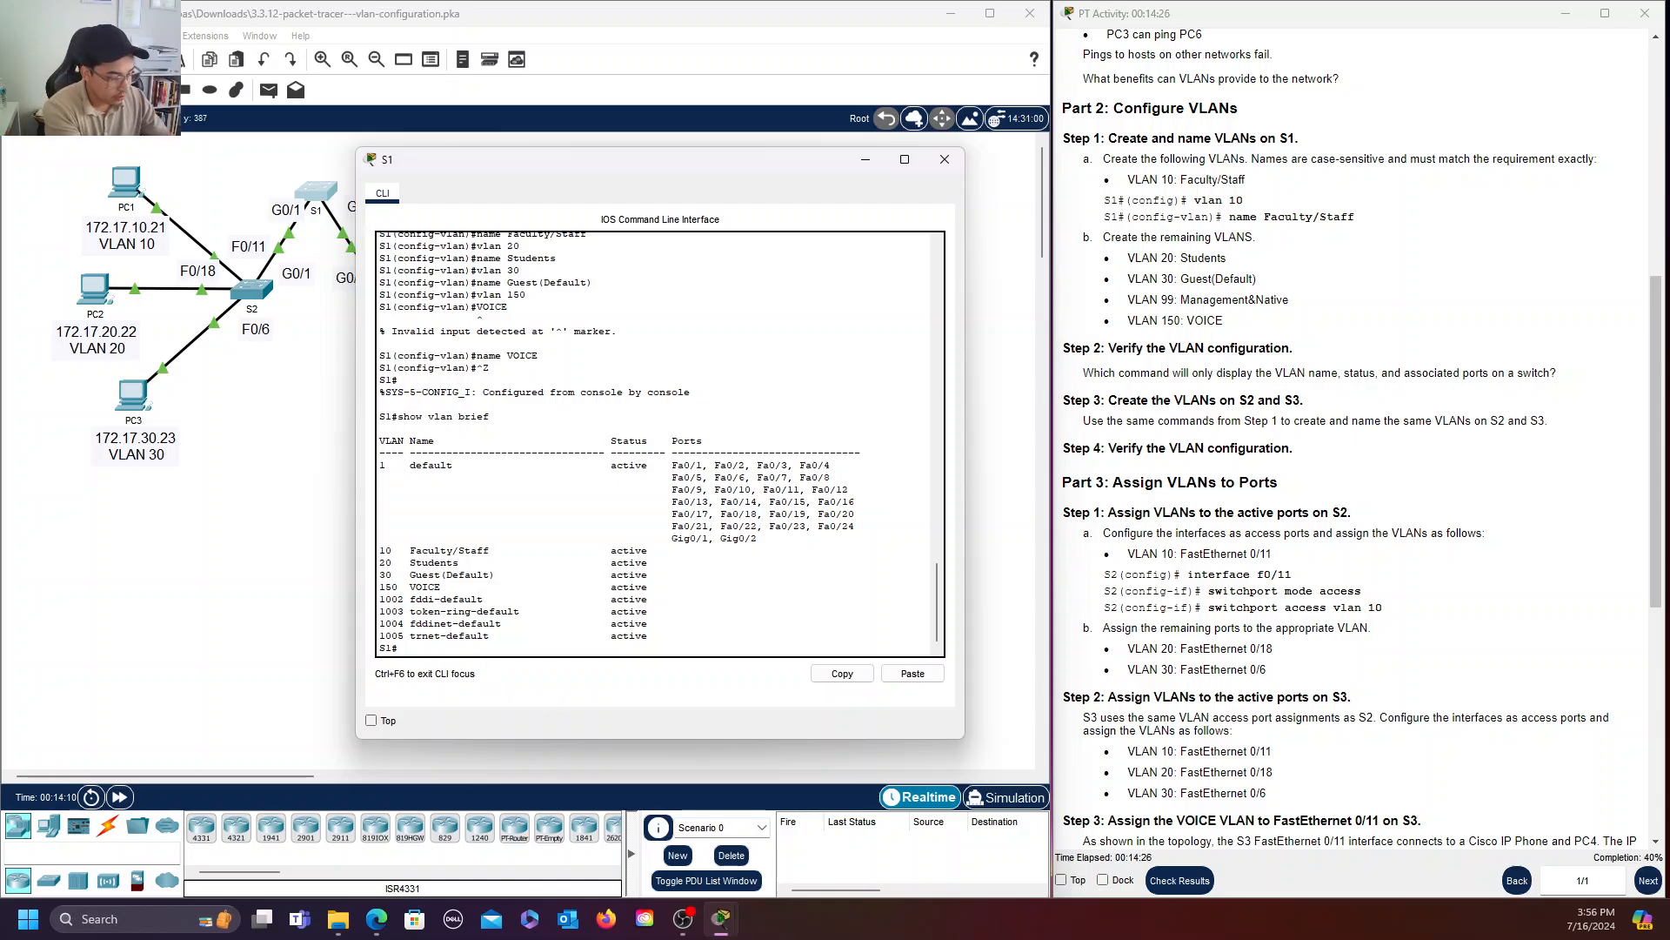
text(confi)
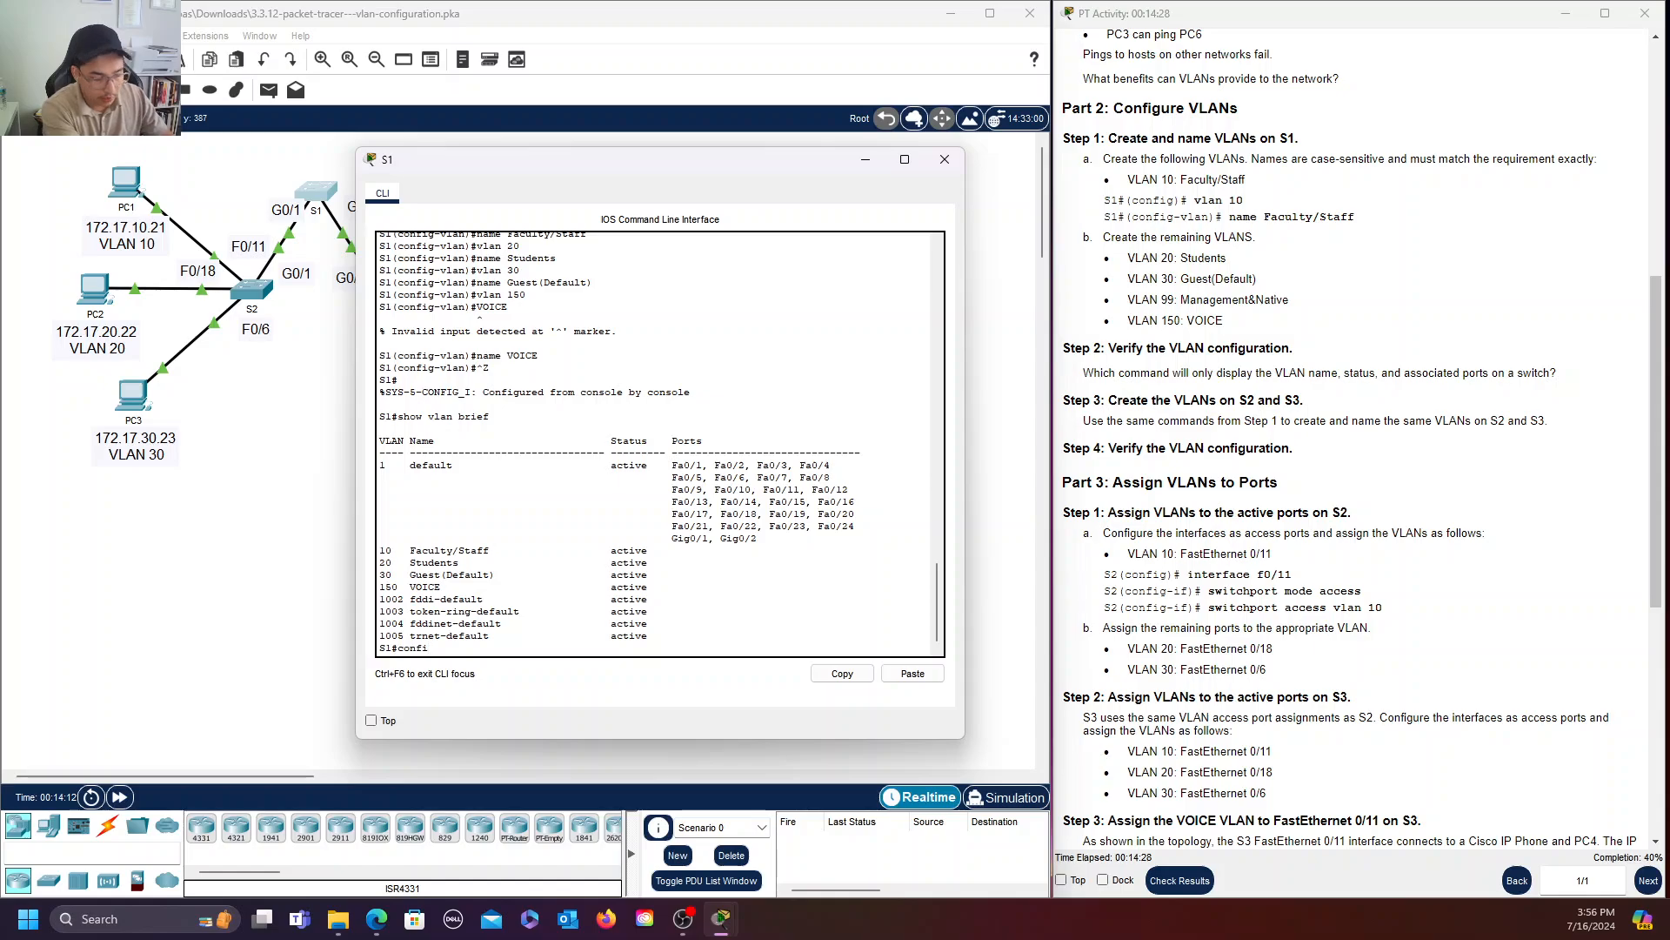
text(g term)
key(Return)
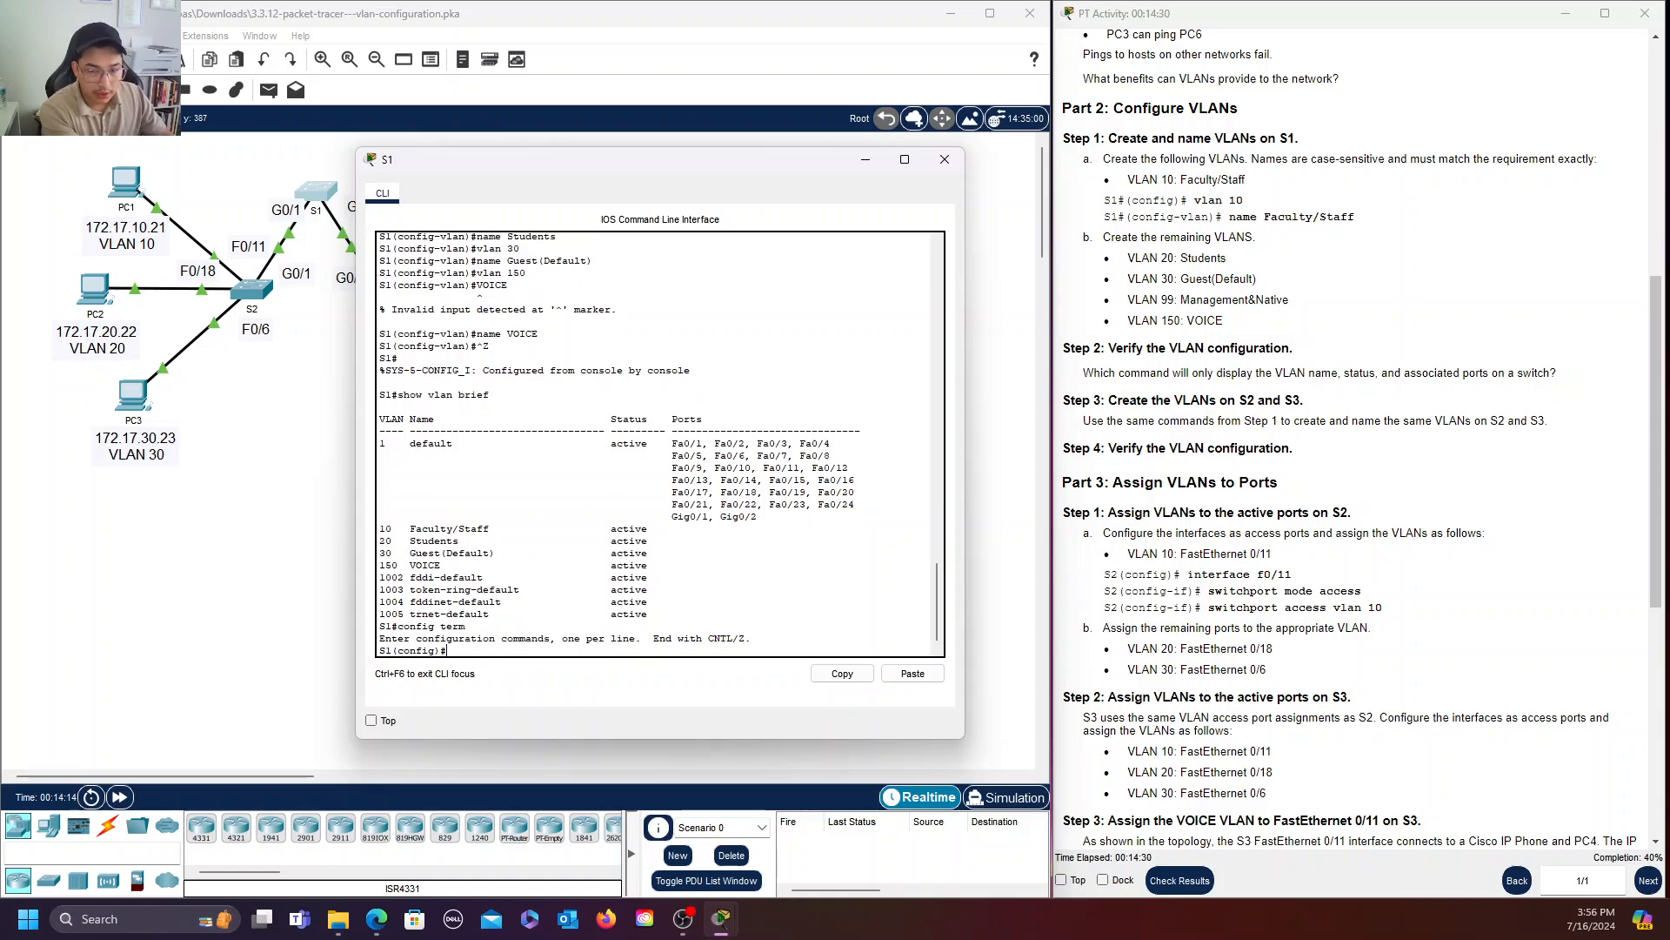
Create VLAN 99 on S1 and name it Management&Native.
text(vlan)
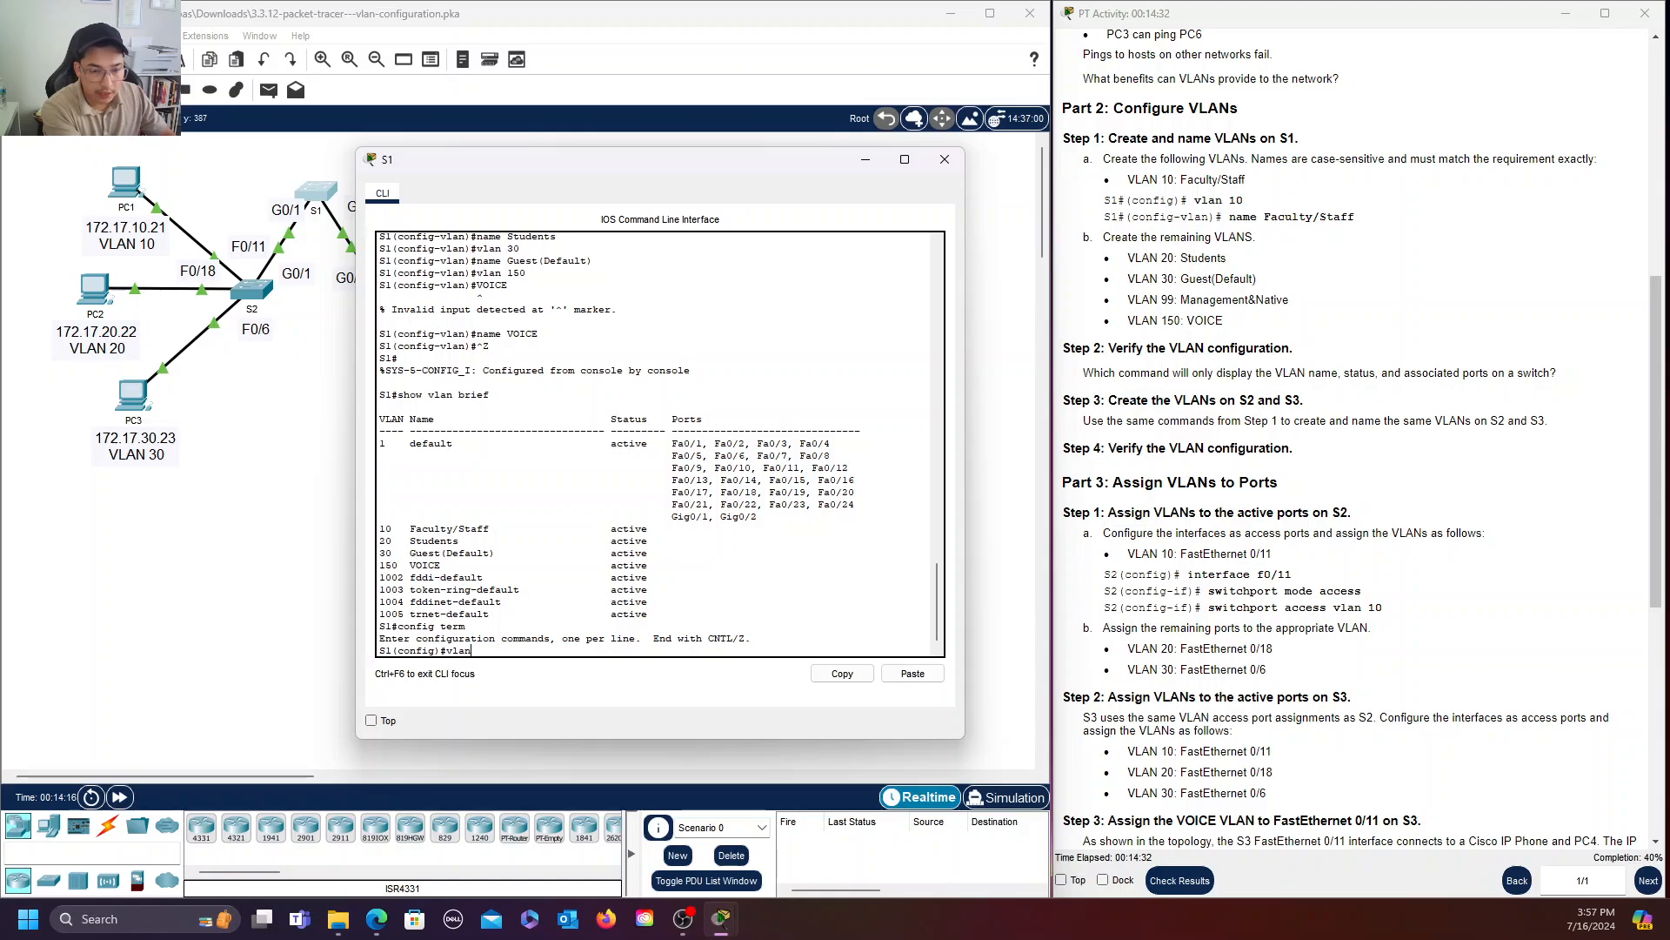
text( 99)
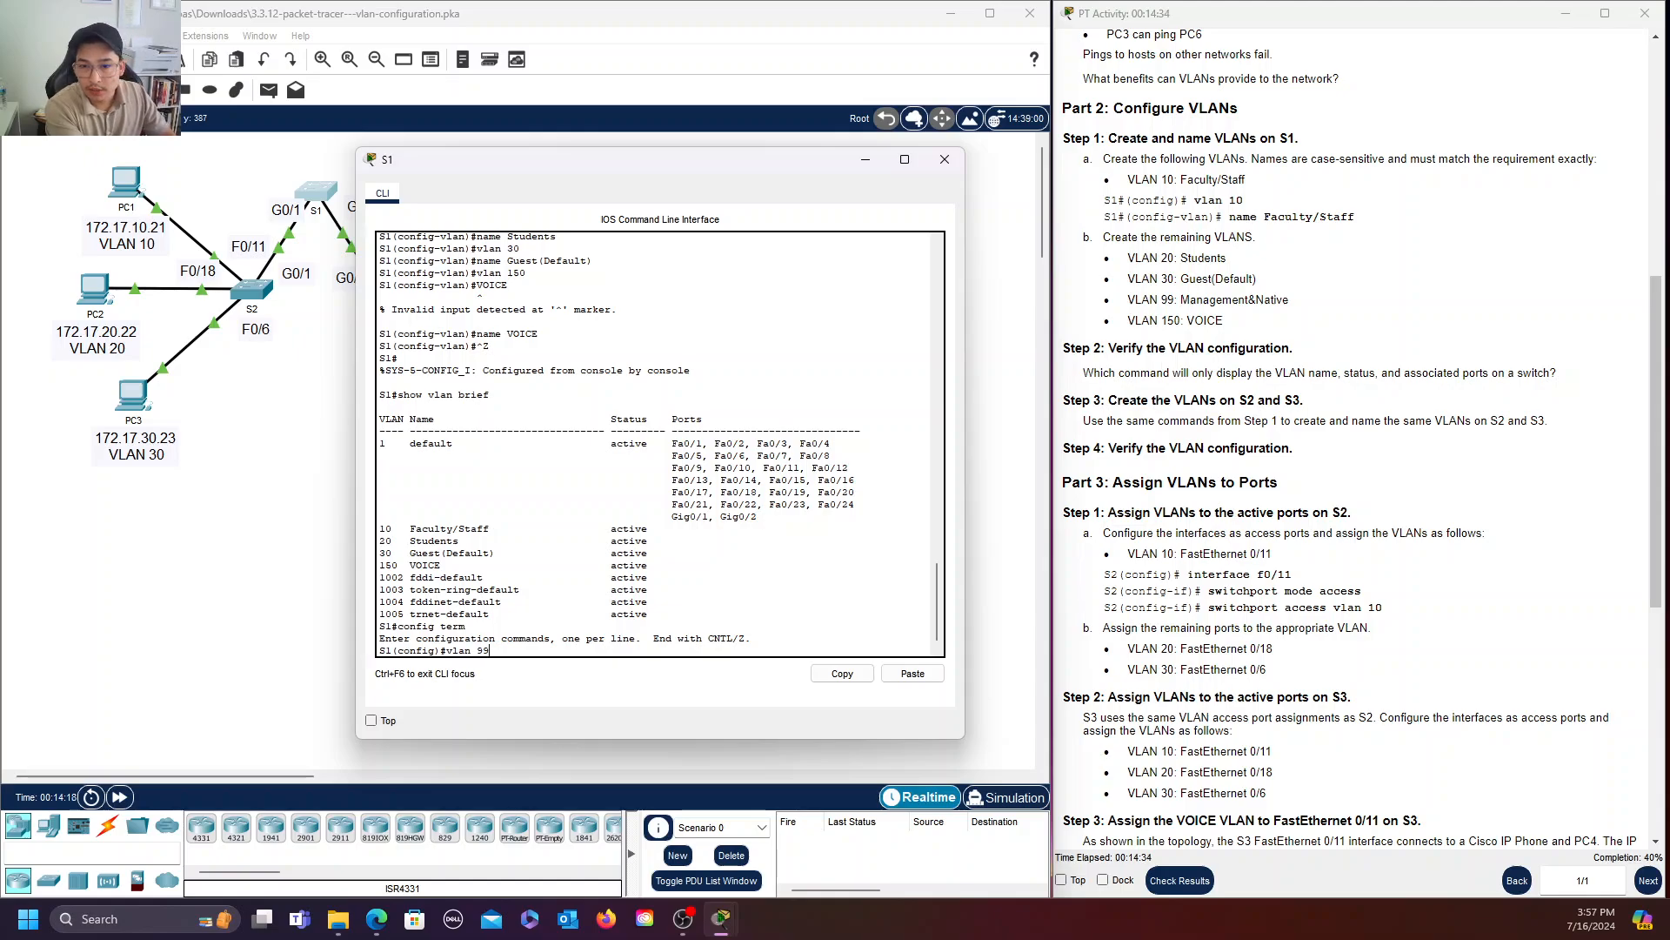
key(Return)
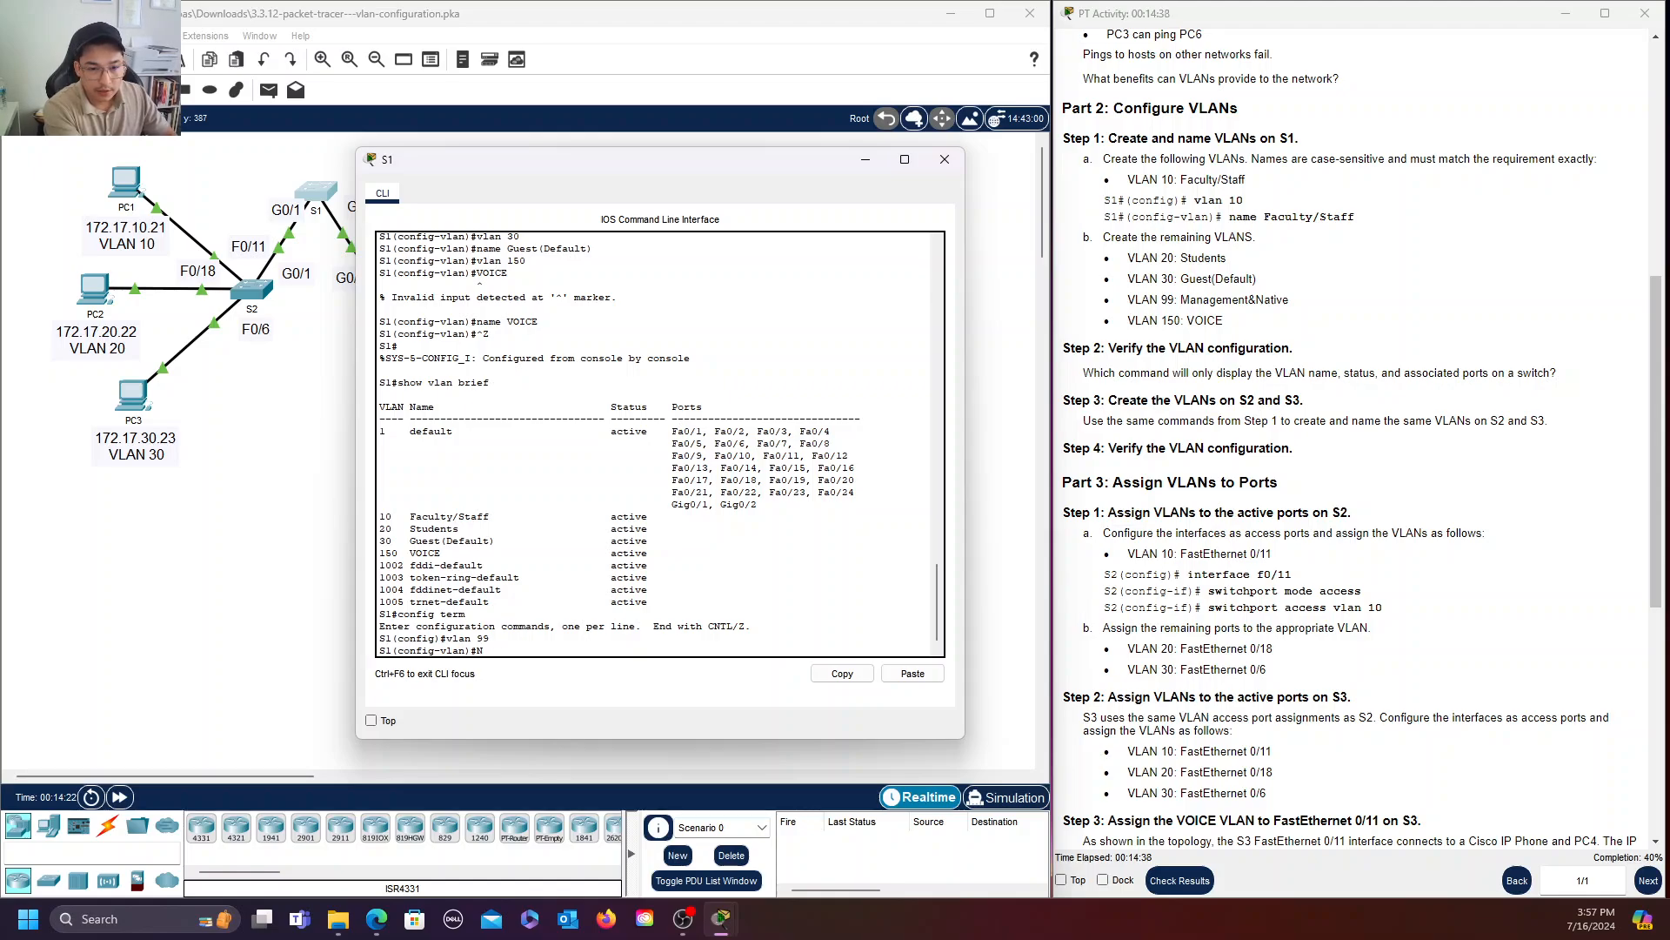
text(name Mage)
key(BackSpace)
key(BackSpace)
text(nagemen)
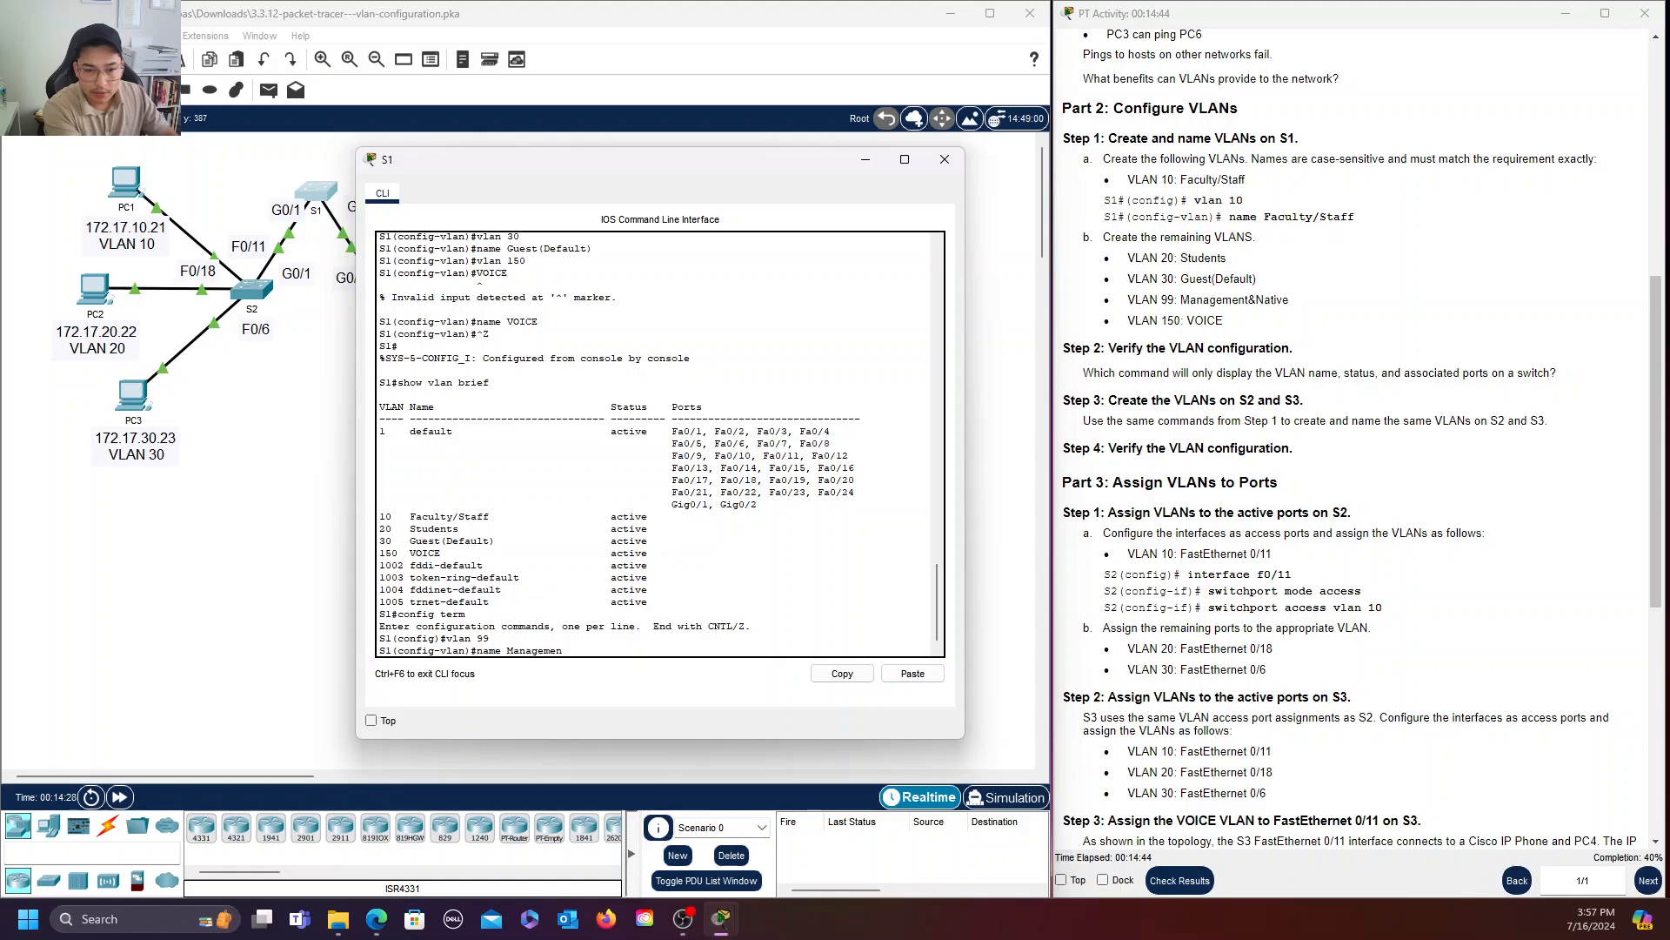
text(t&)
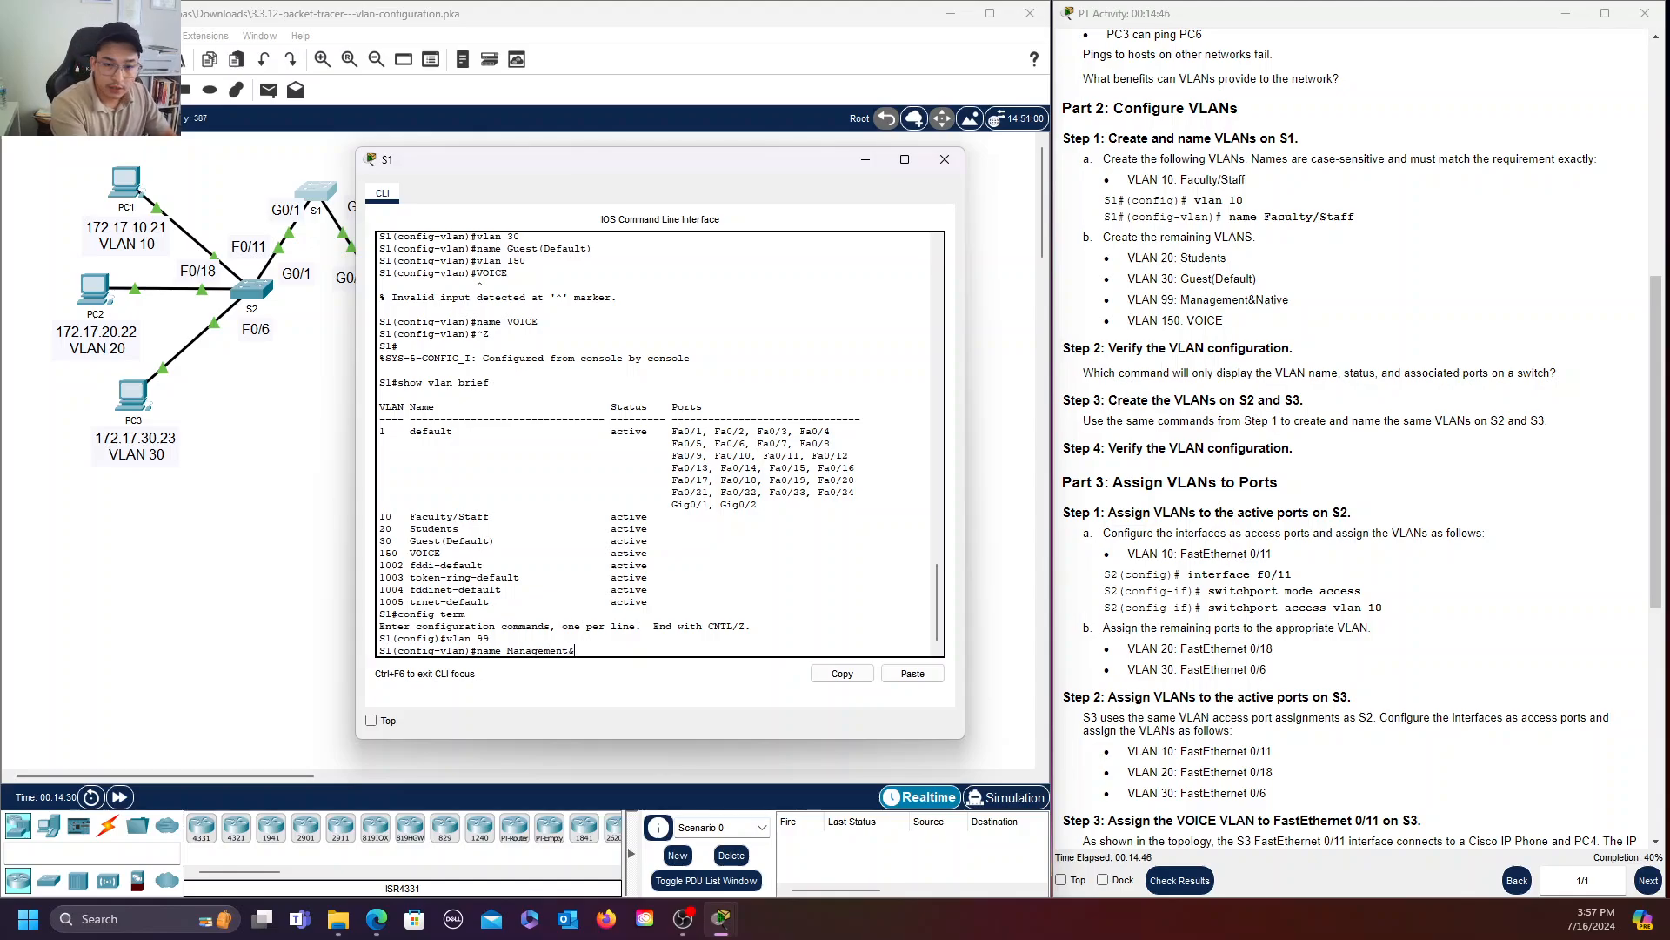
text(Native)
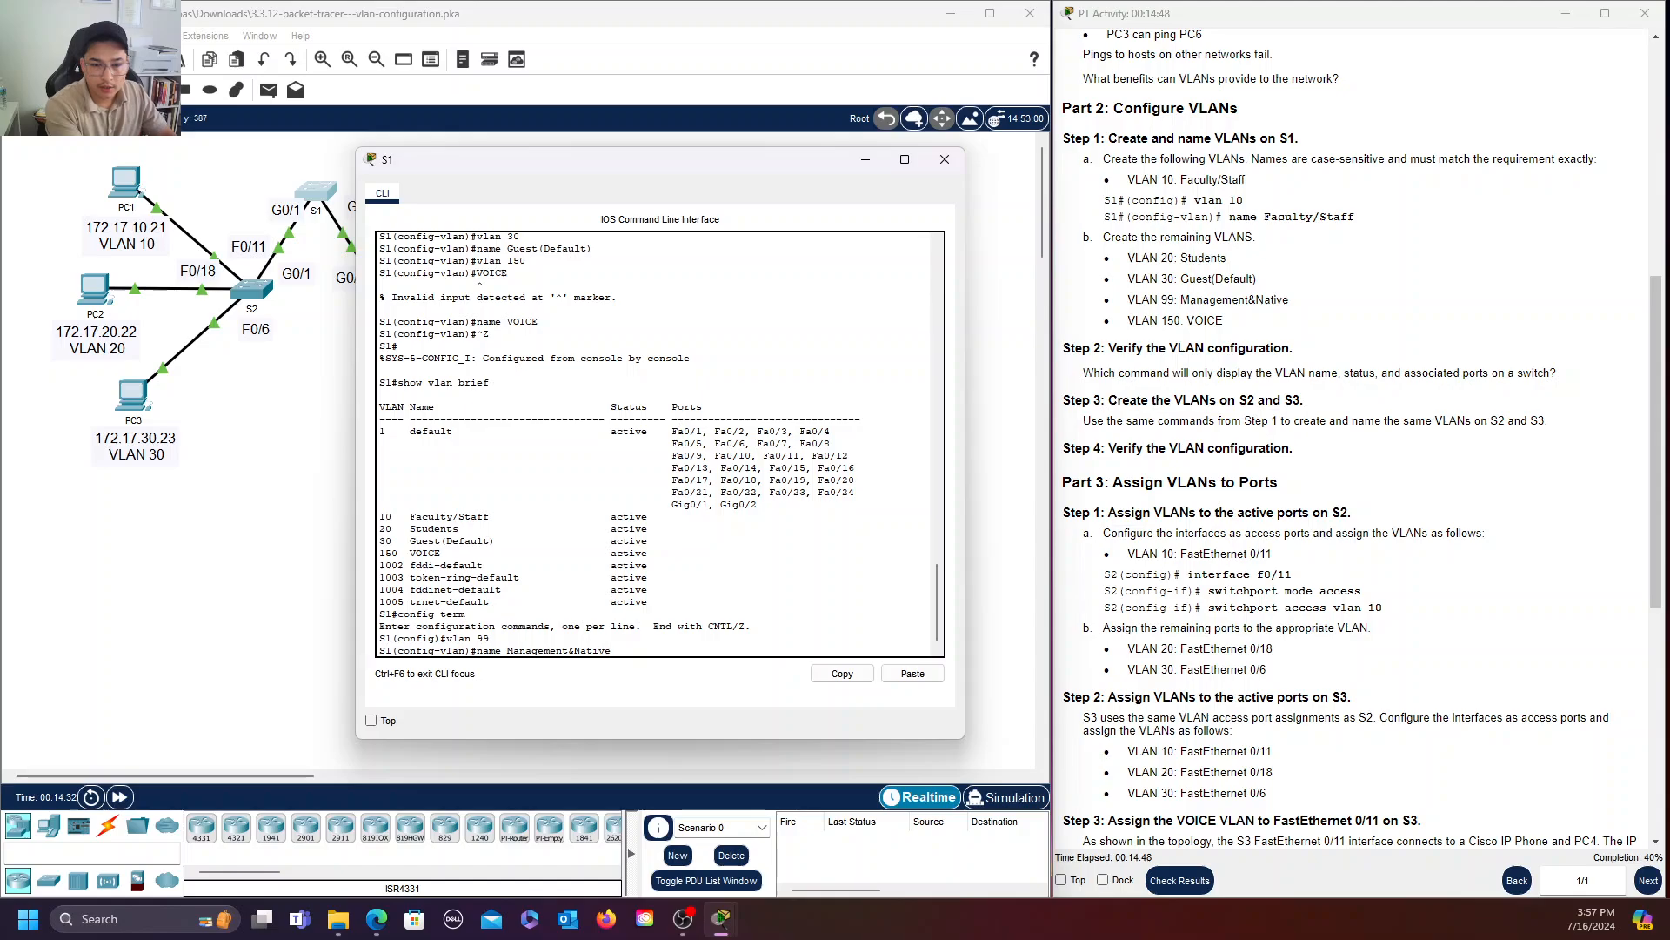
key(Return)
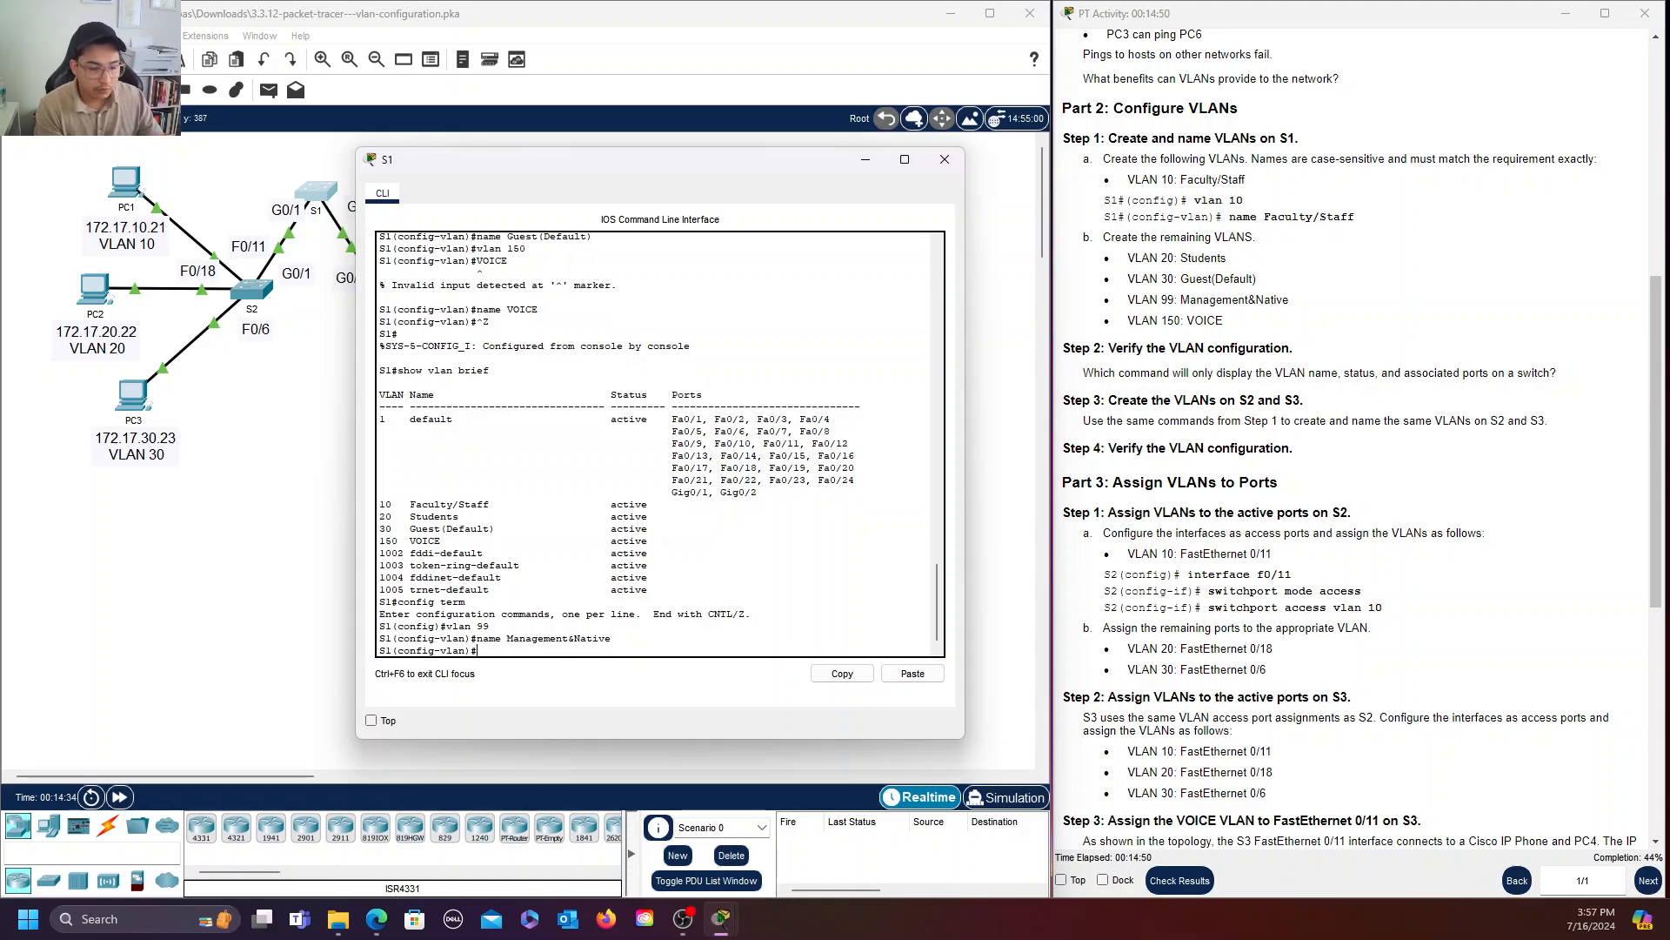
Leave configuration mode on S1 and verify its VLANs with show vlan brief.
key(ctrl+z)
text(show vlan brief)
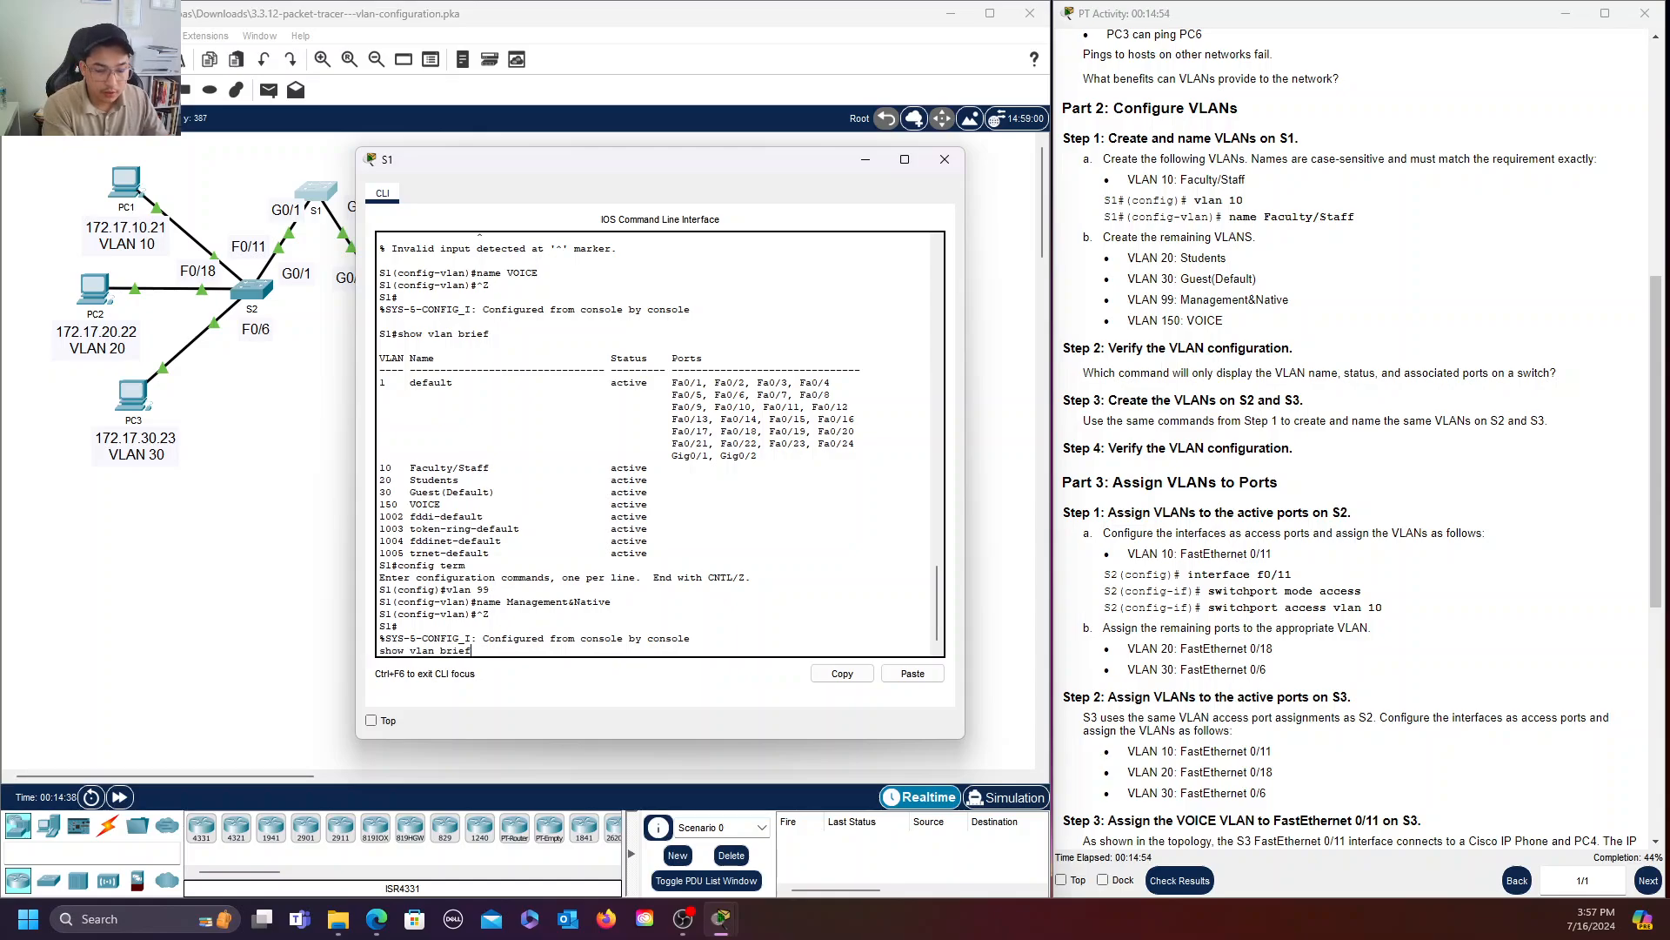
key(BackSpace)
key(BackSpace)
key(BackSpace)
key(BackSpace)
key(BackSpace)
key(BackSpace)
key(BackSpace)
key(BackSpace)
key(BackSpace)
key(BackSpace)
key(BackSpace)
key(BackSpace)
key(BackSpace)
key(BackSpace)
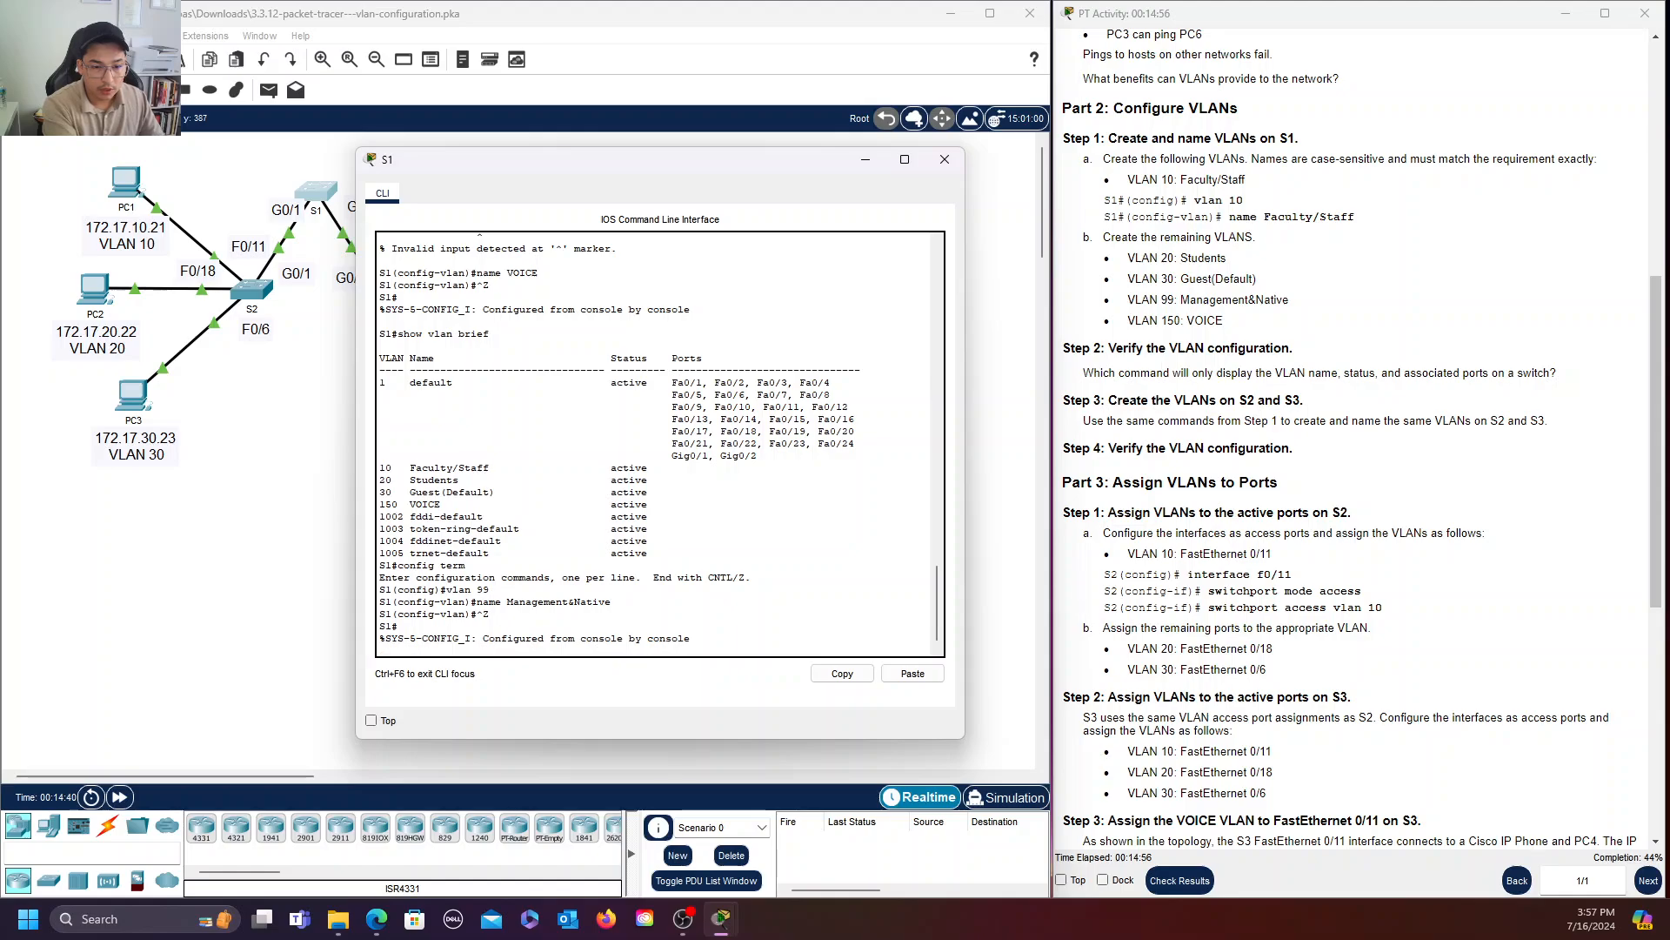
key(Return)
key(Up)
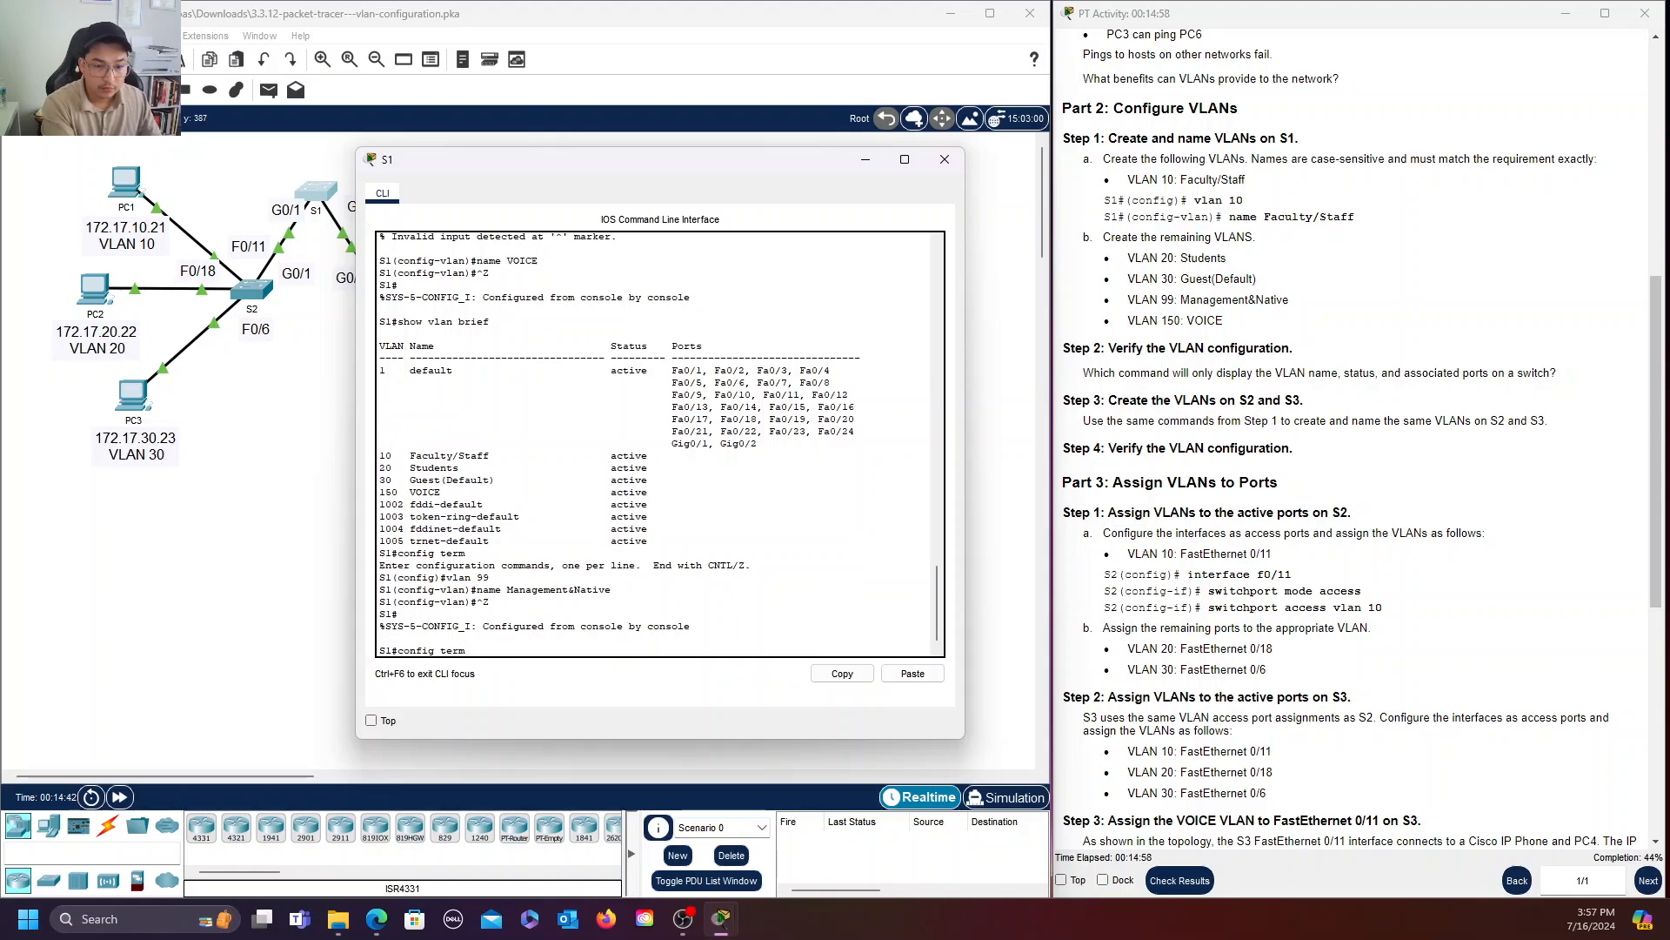
key(Up)
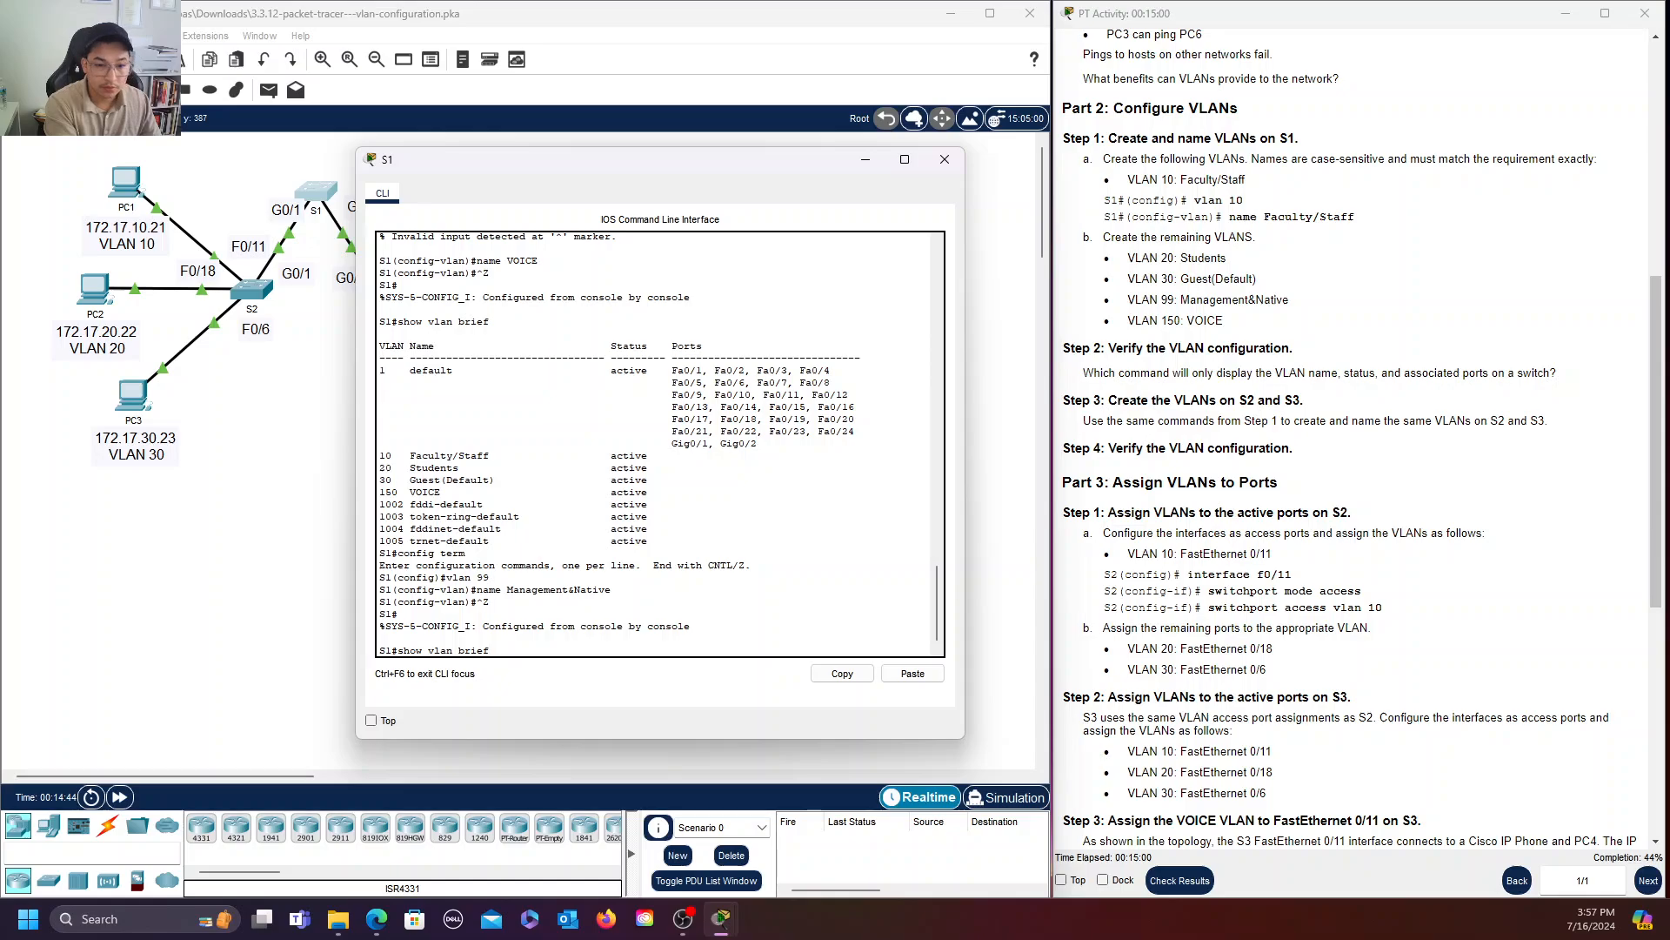
key(Return)
scroll(660, 444, up, 5)
scroll(659, 443, down, 6)
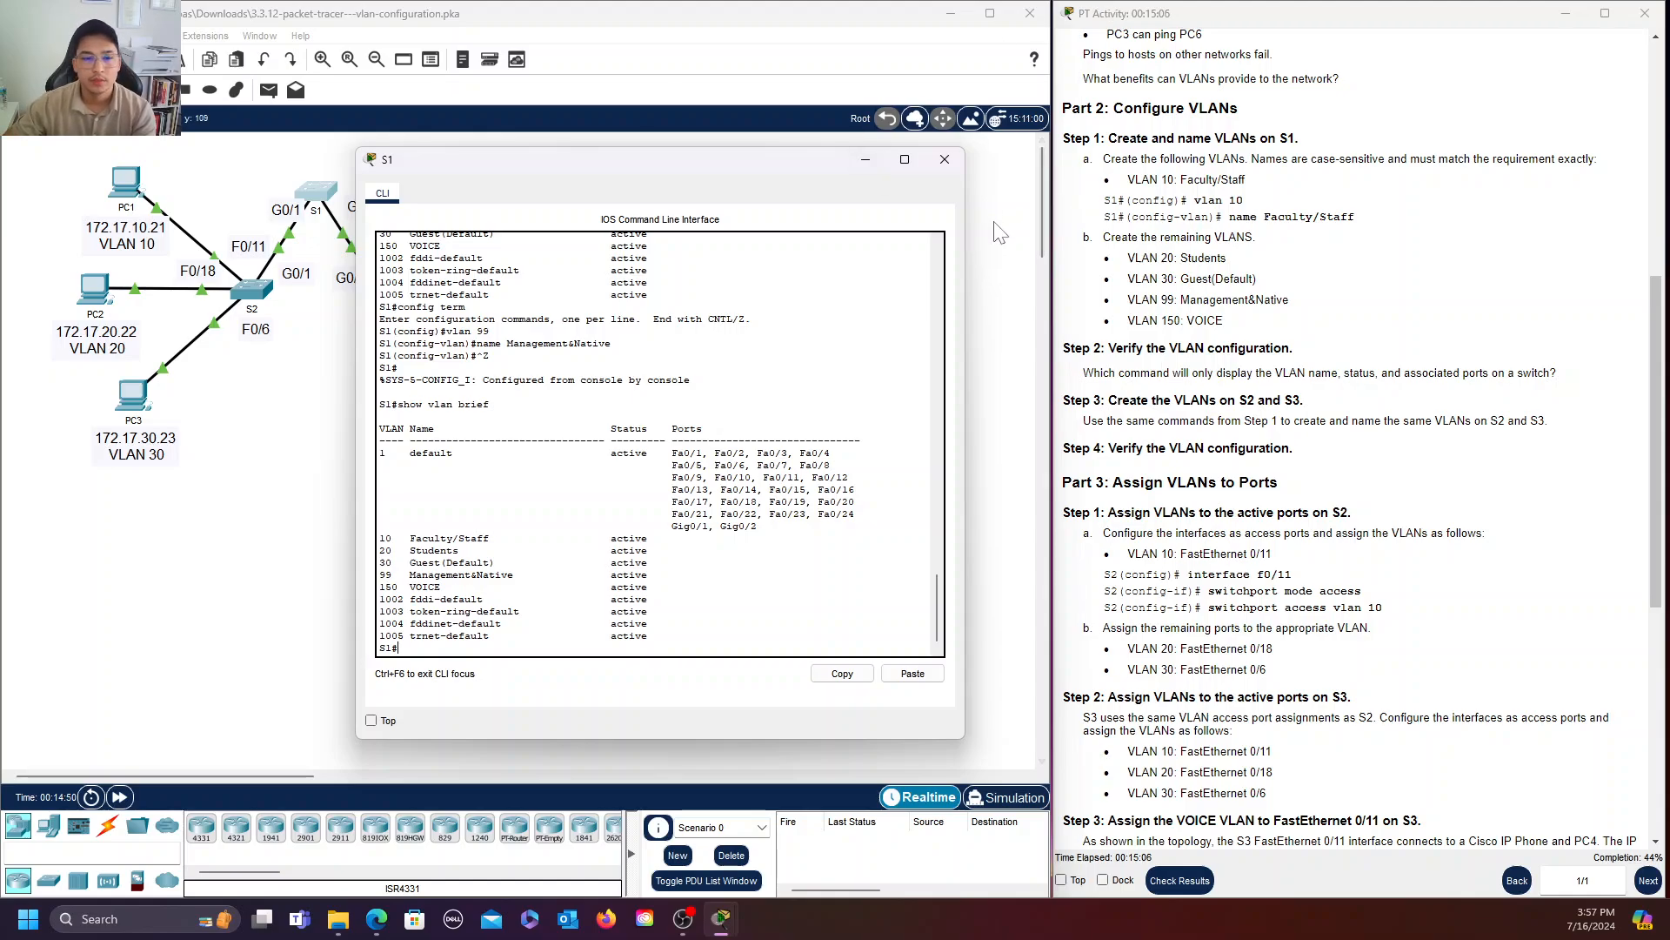
click(945, 160)
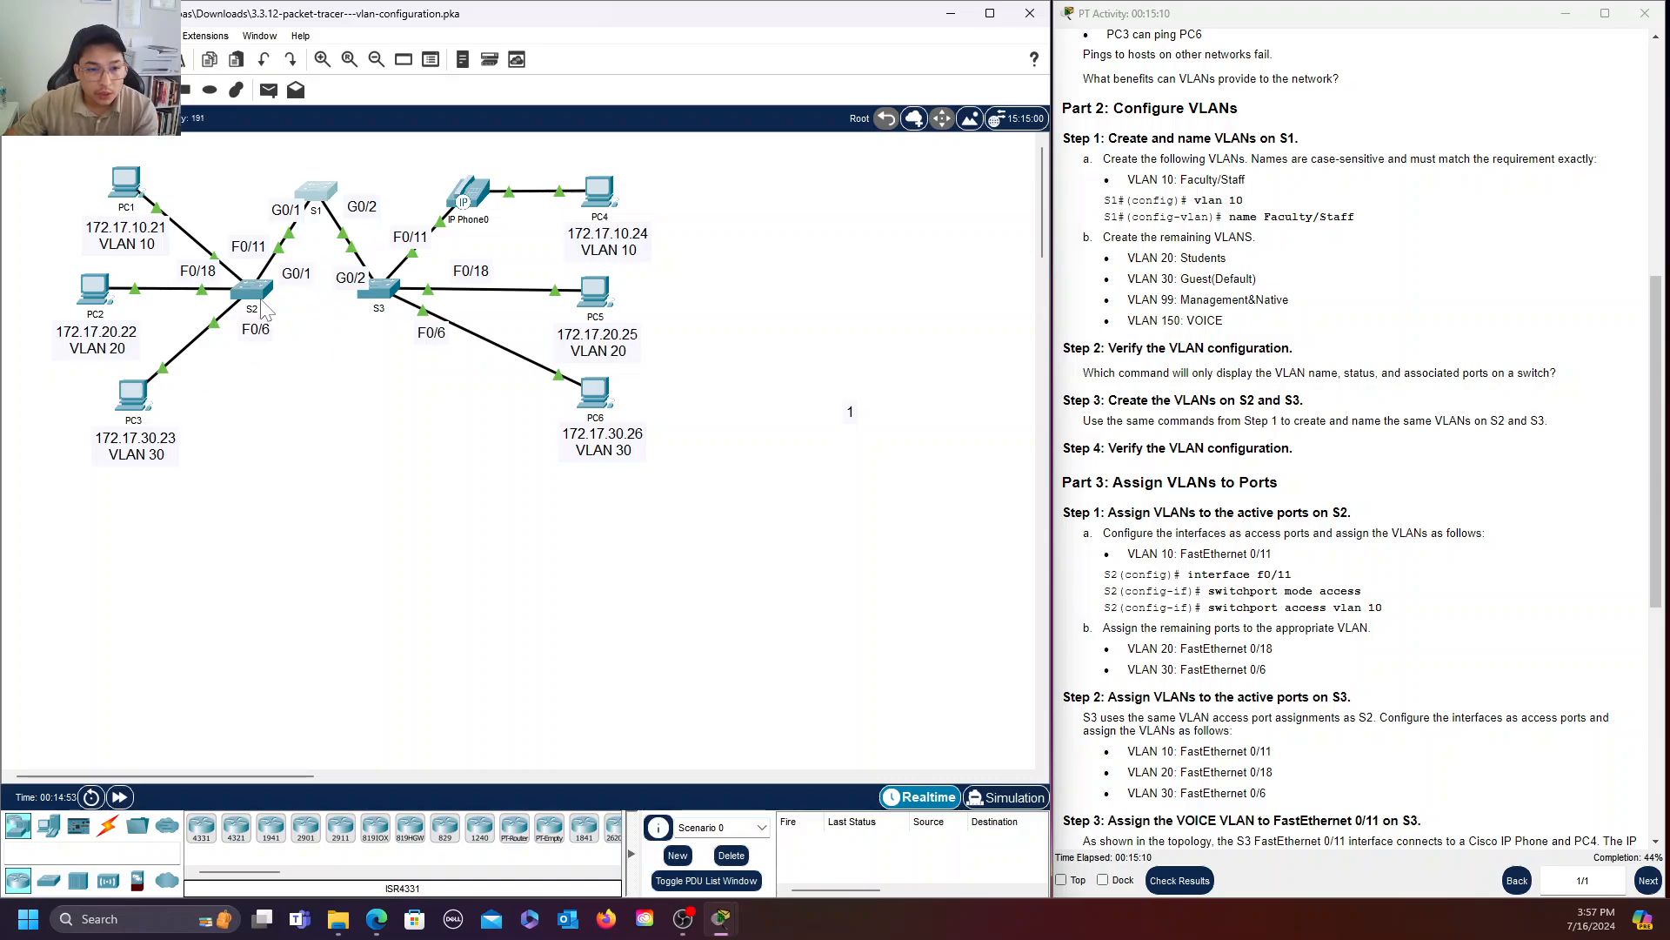
Open the console of switch S3, enable privileged mode and enter global configuration mode.
click(384, 295)
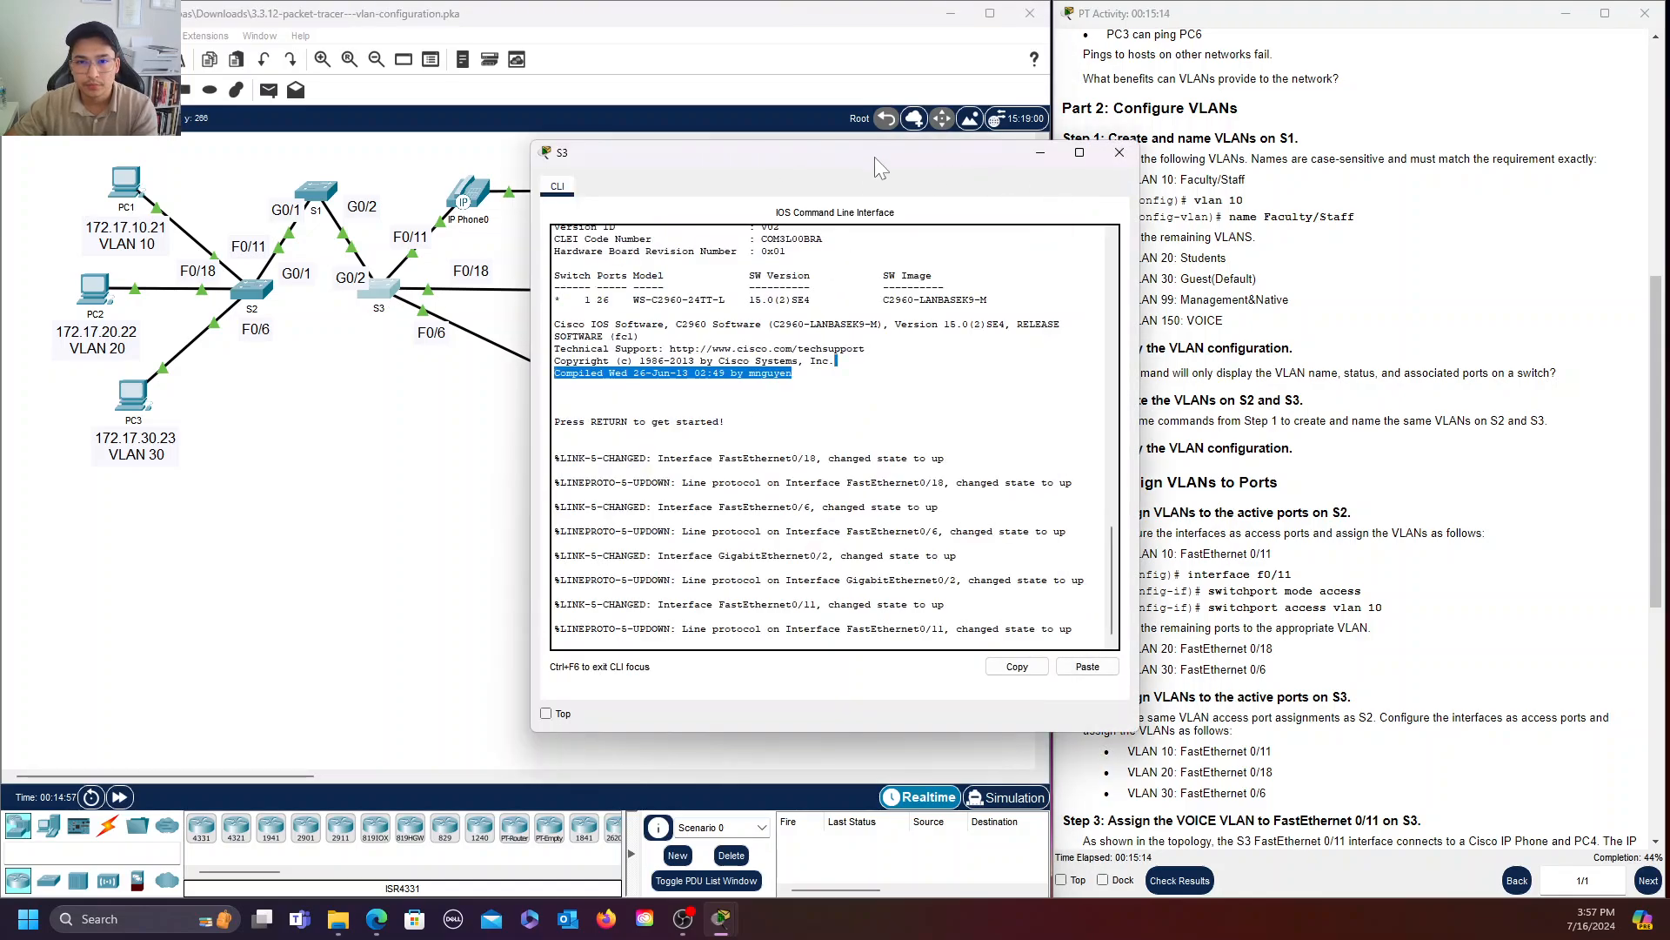
drag(878, 167, 750, 167)
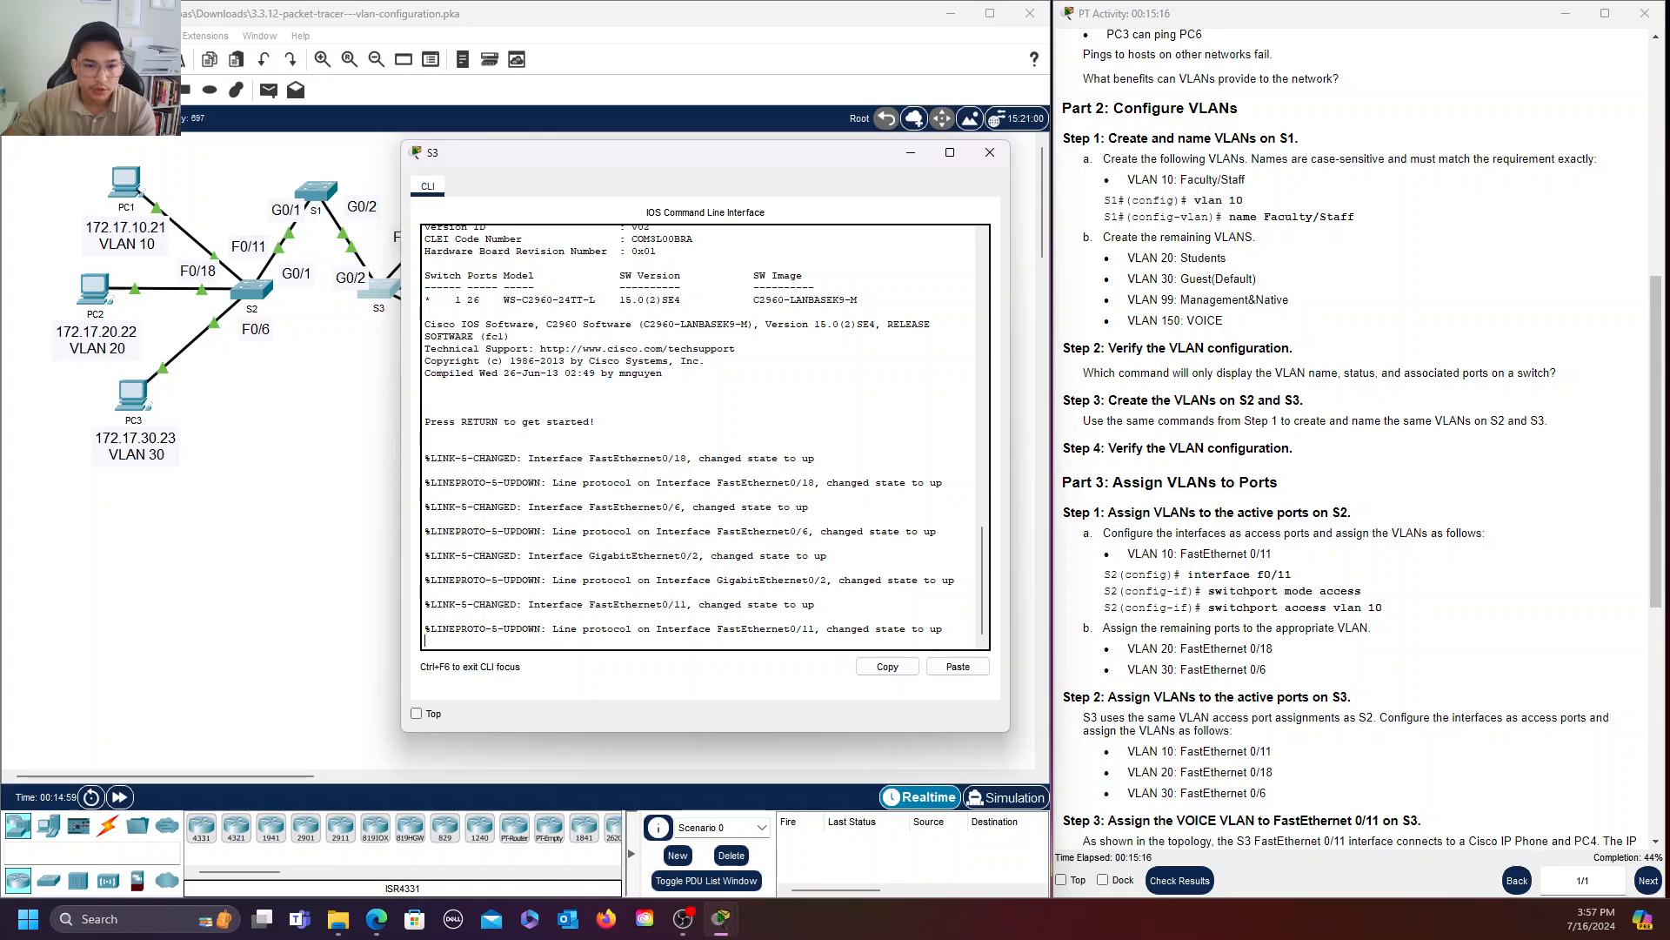
key(Return)
text(en)
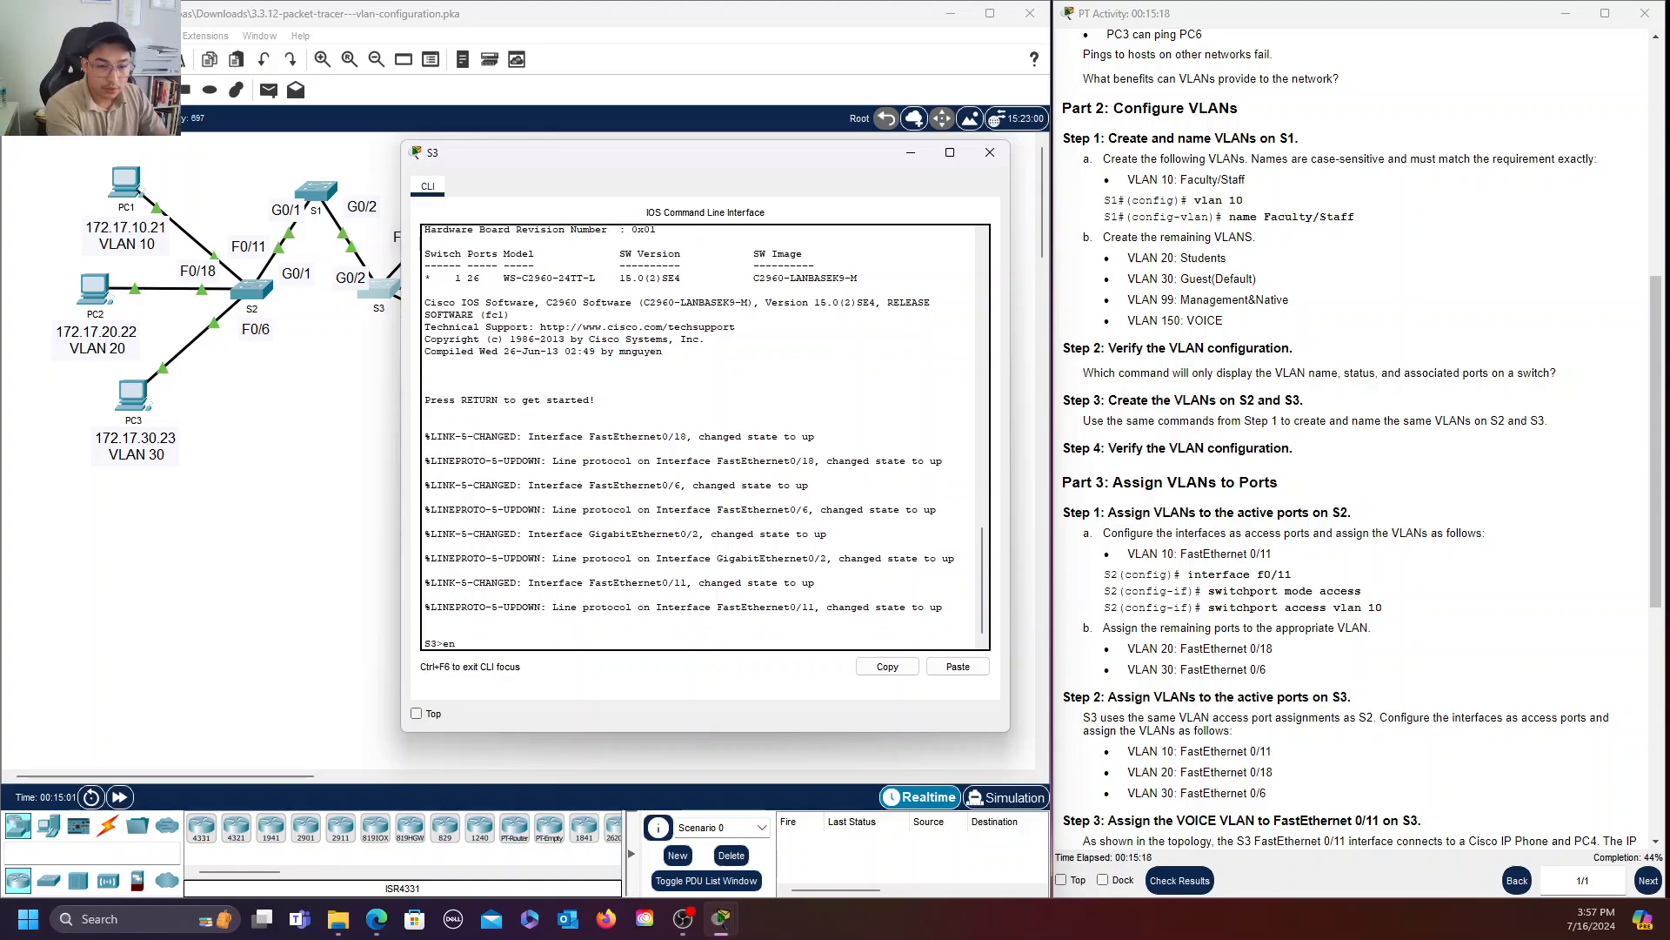
key(Tab)
key(Return)
text(dc)
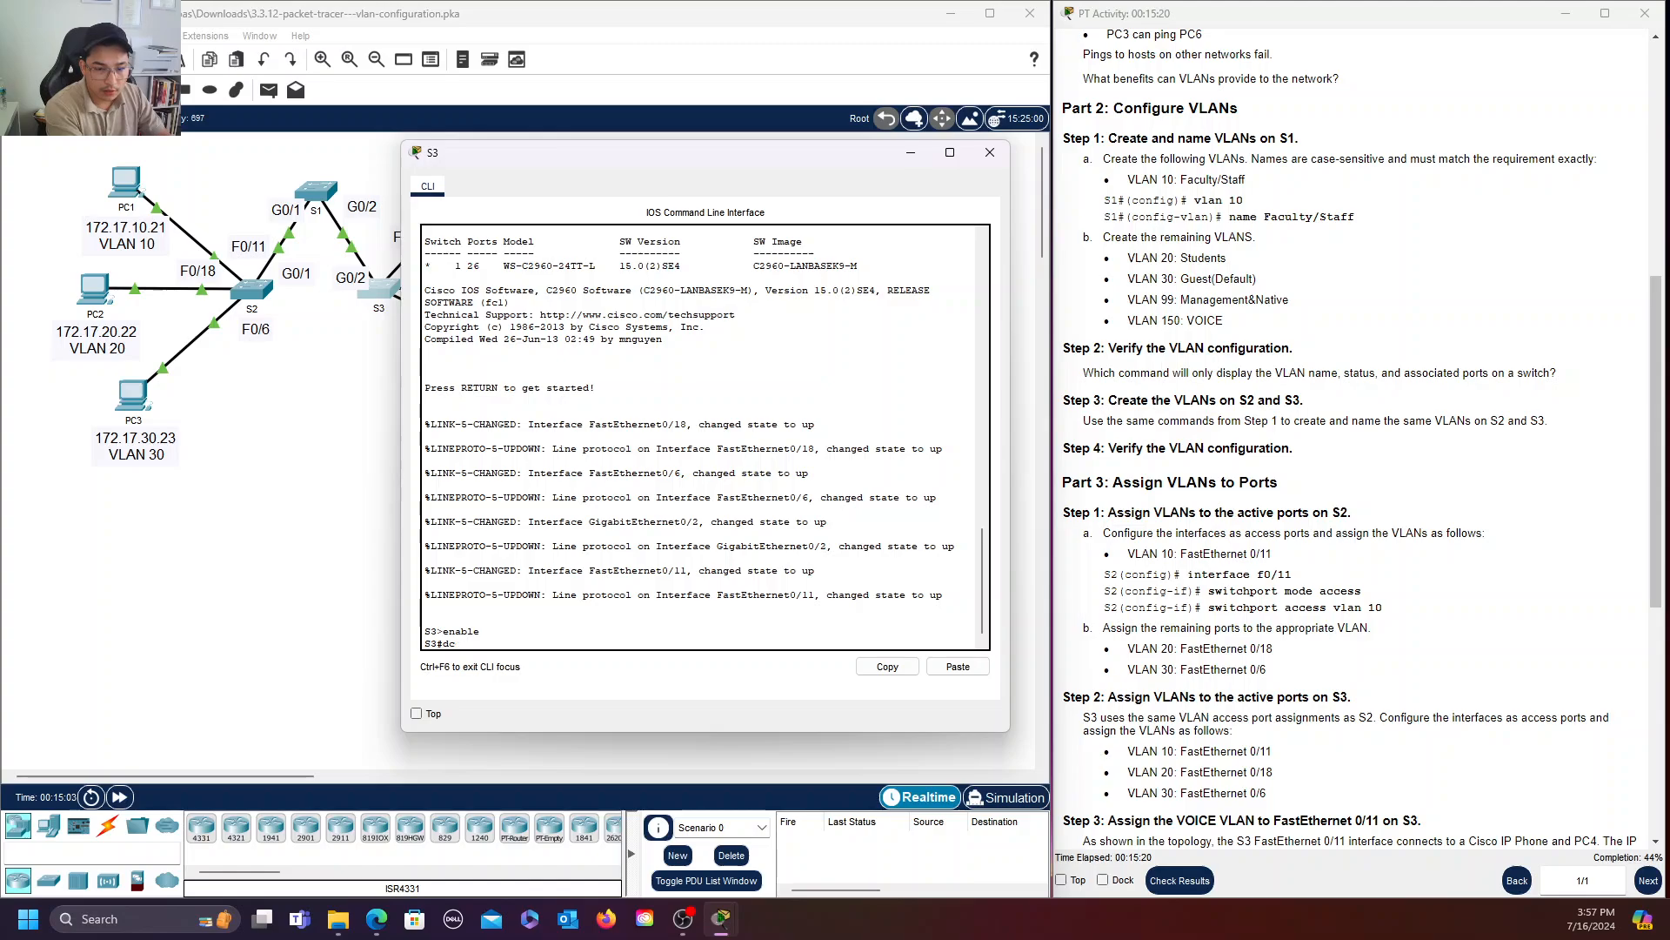
key(BackSpace)
key(BackSpace)
text(conf)
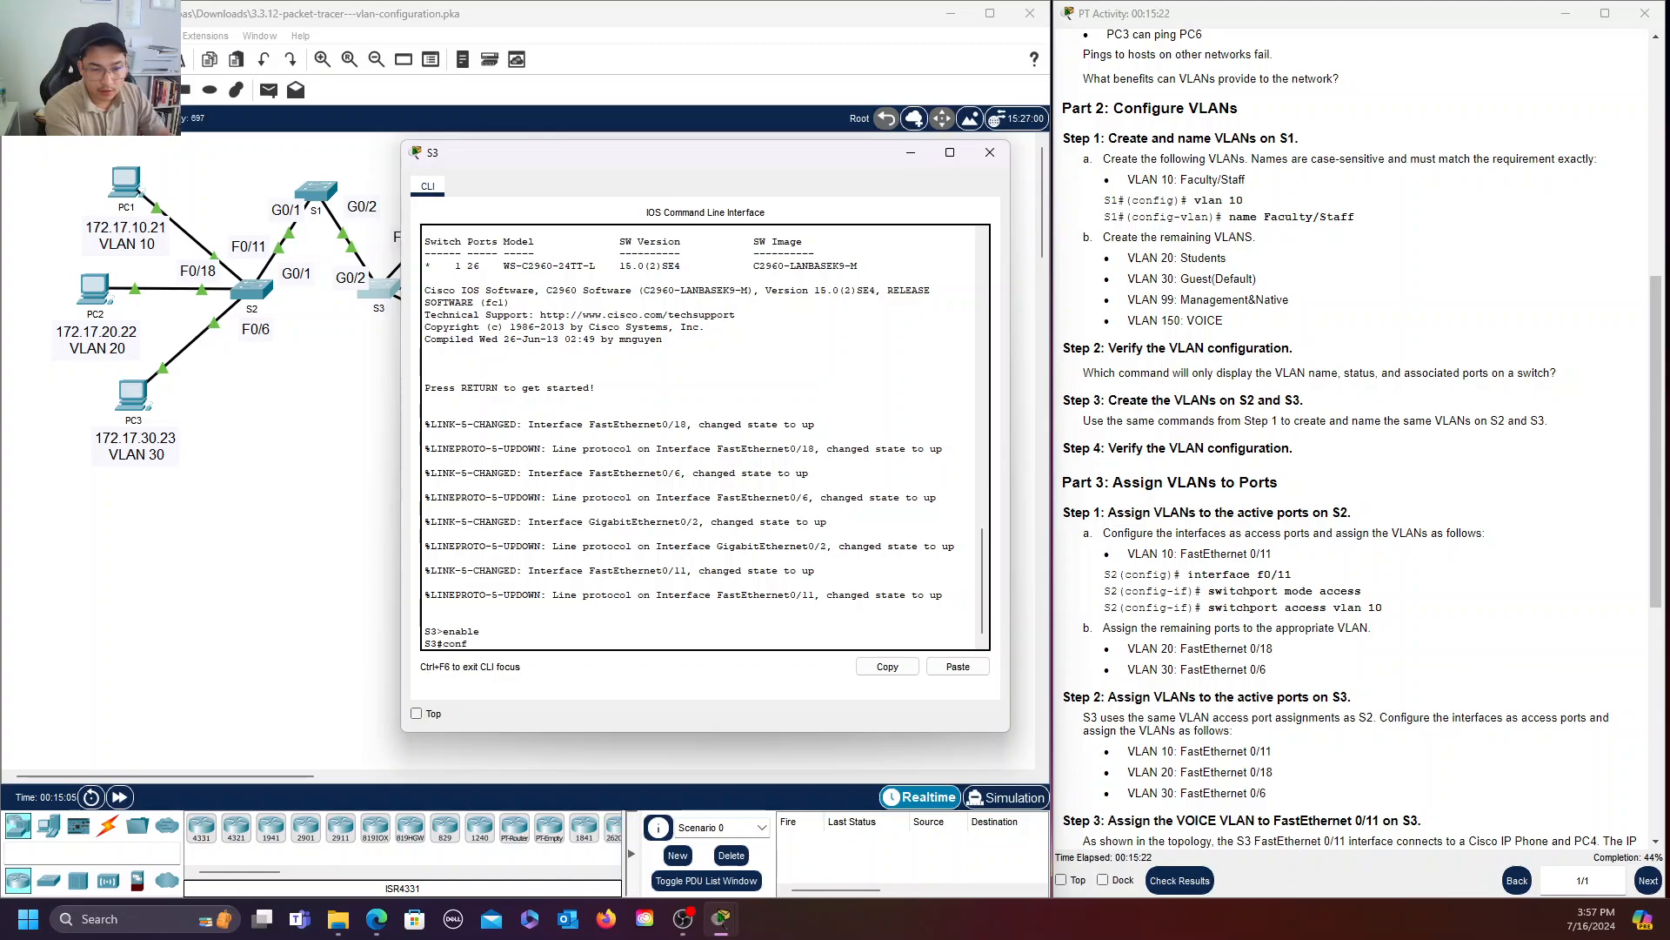
text(ig term)
key(Return)
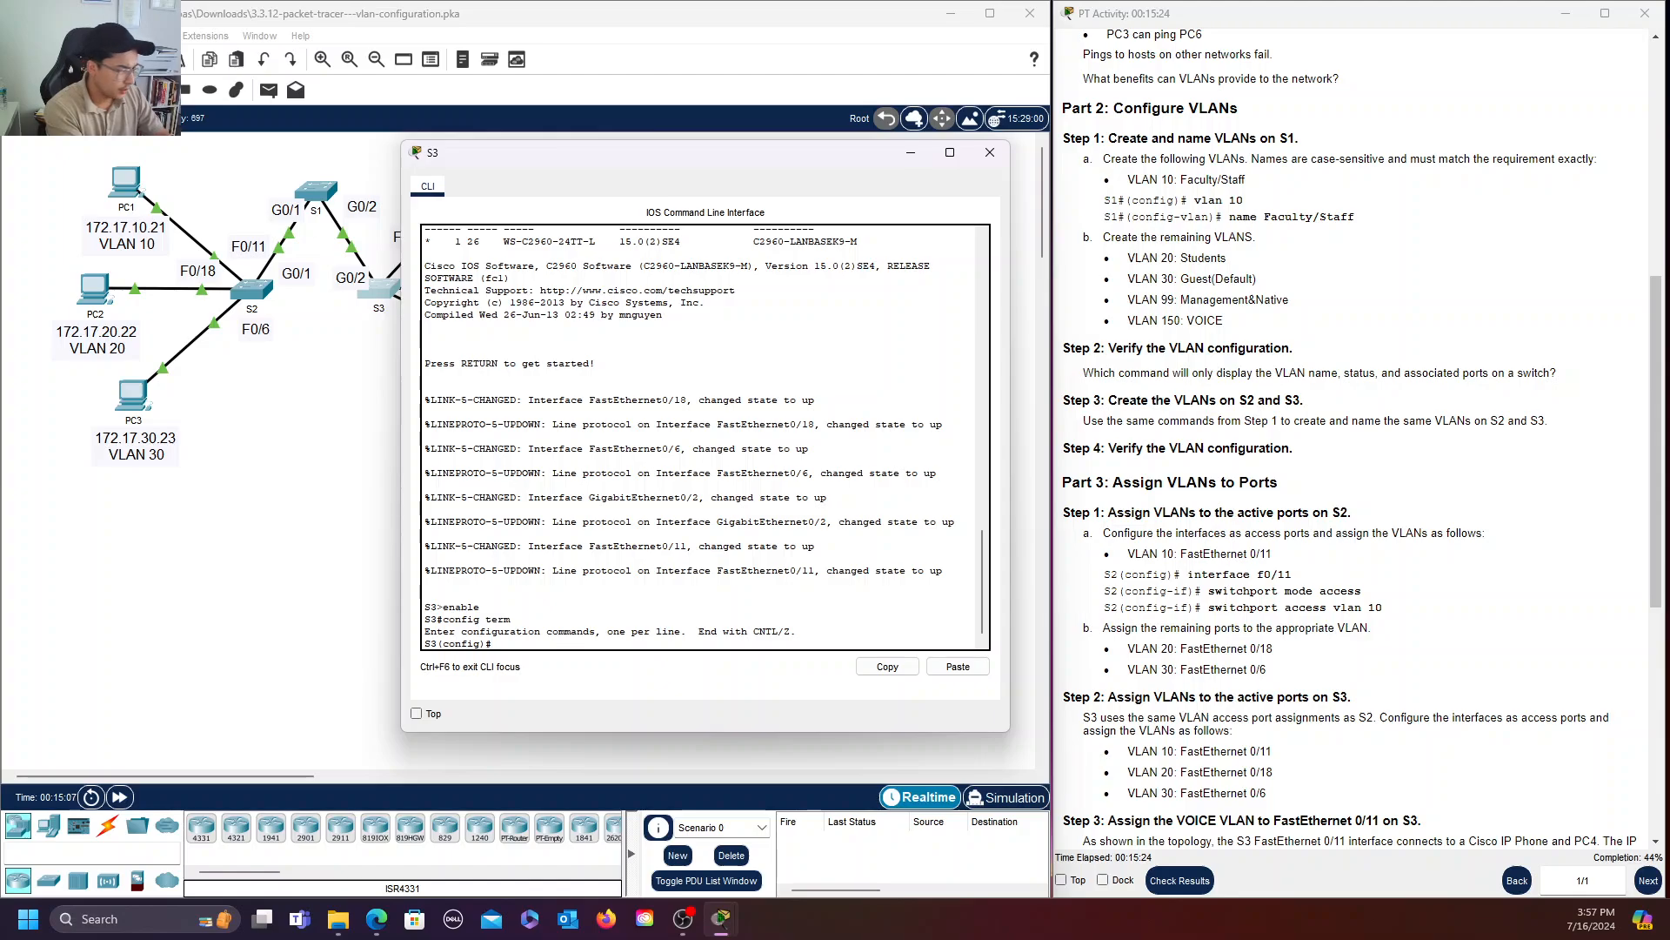
Create VLAN 10 on S3 and name it Faculty/Staff.
text(vlan 10)
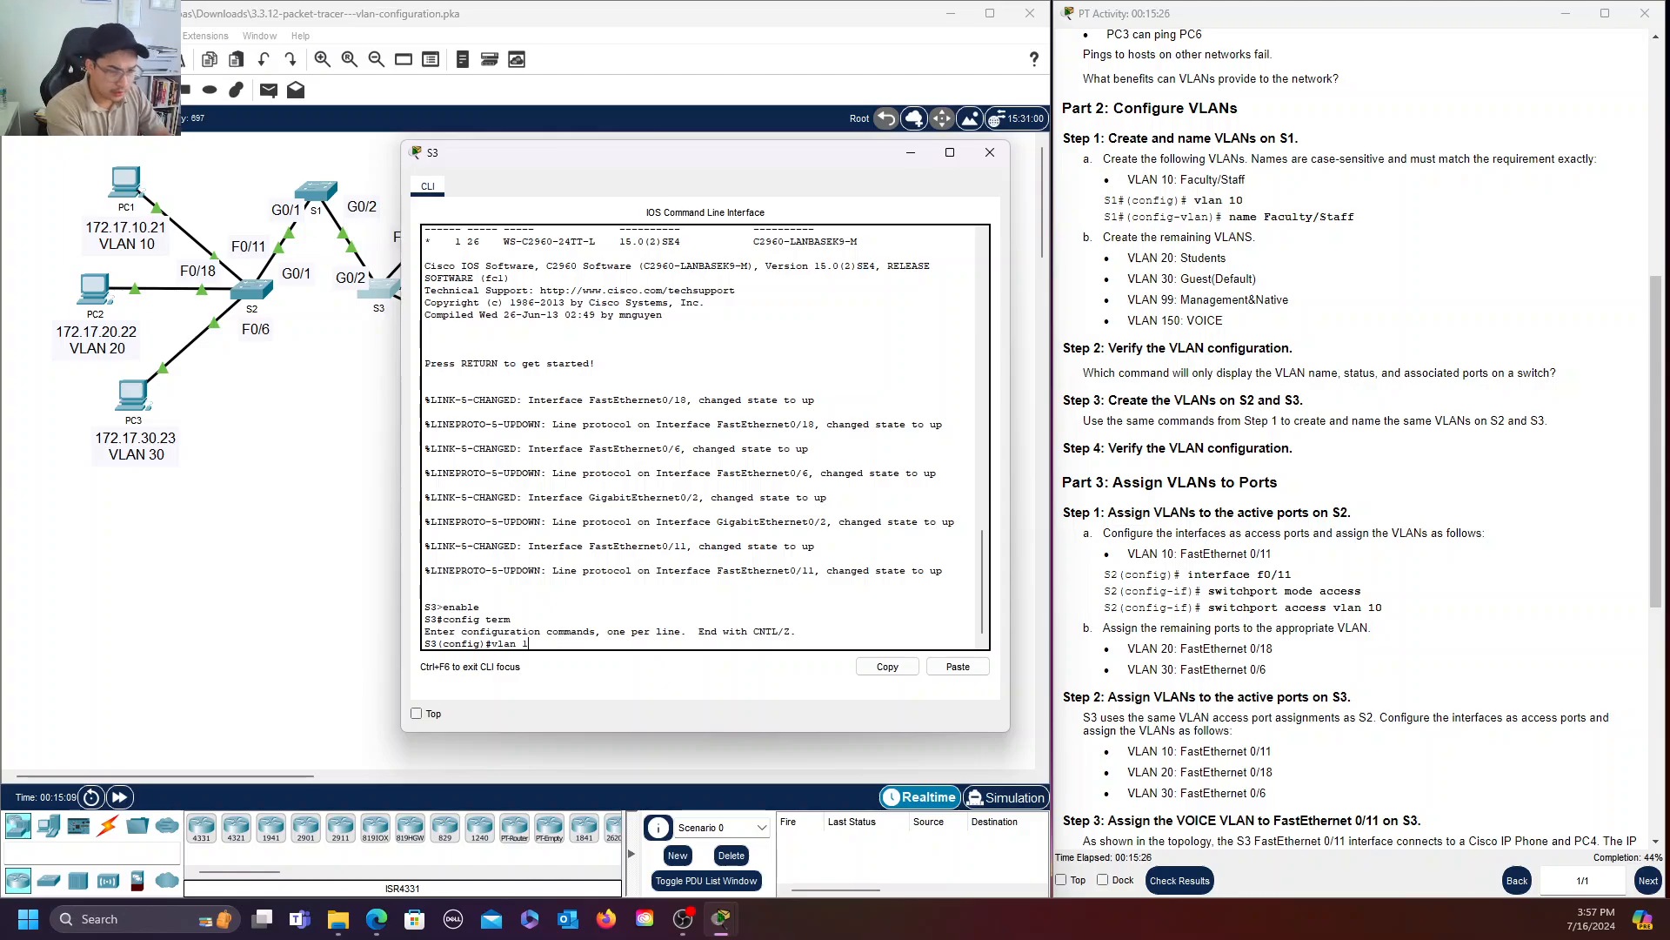
key(Return)
text(Faculty)
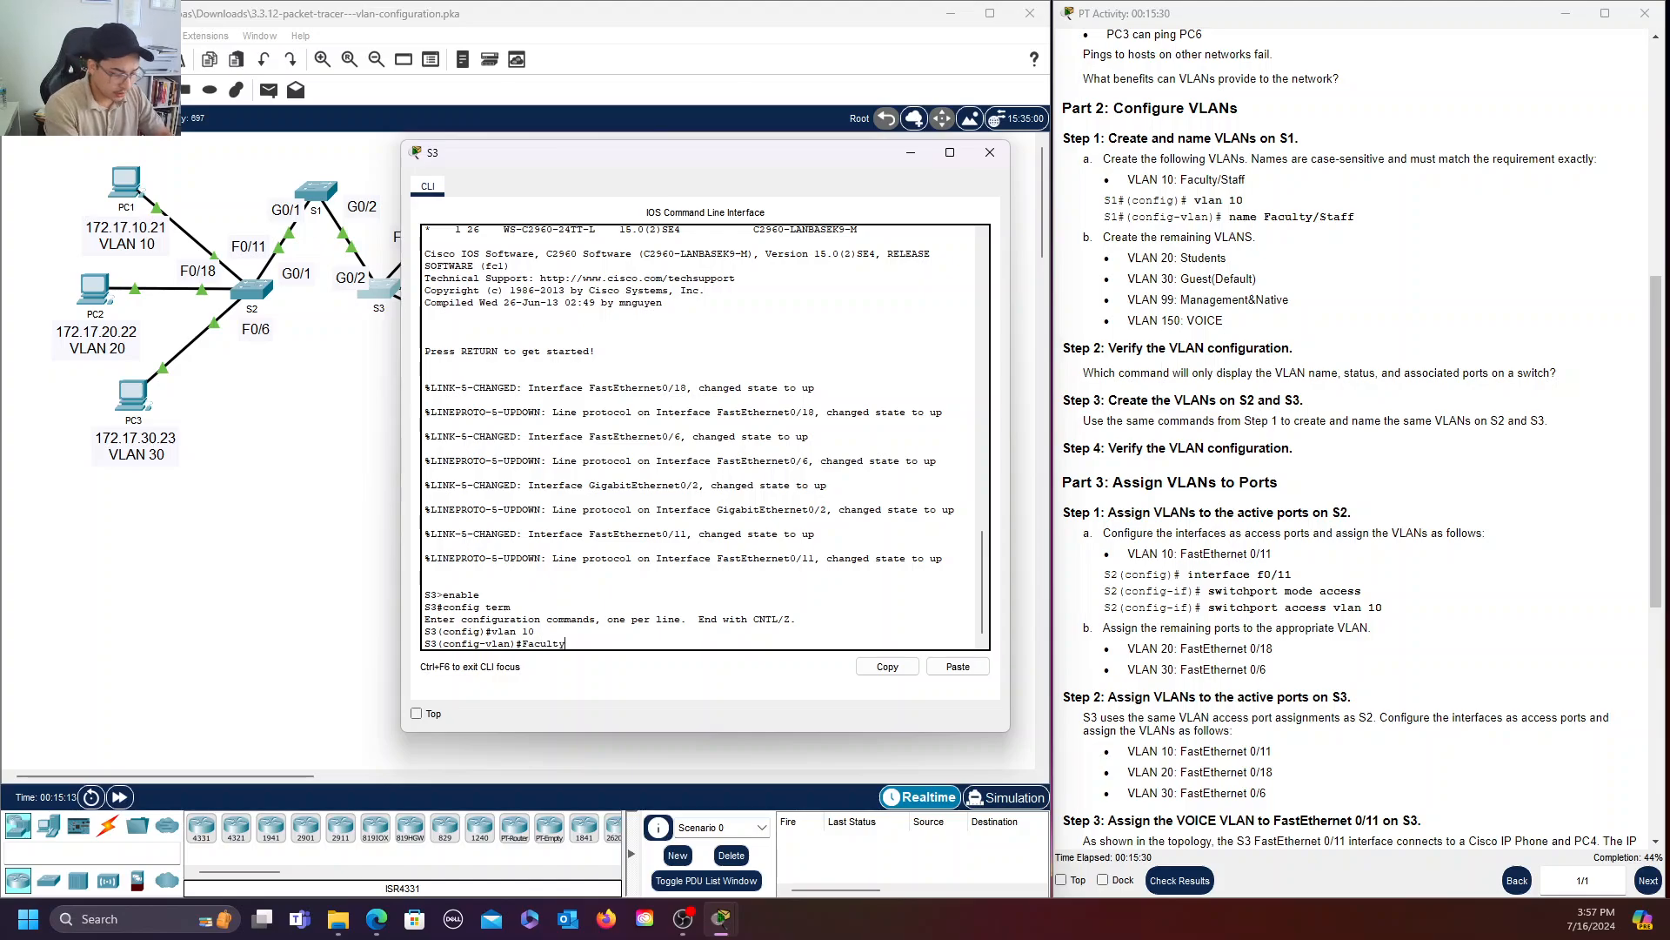
text(/Staff)
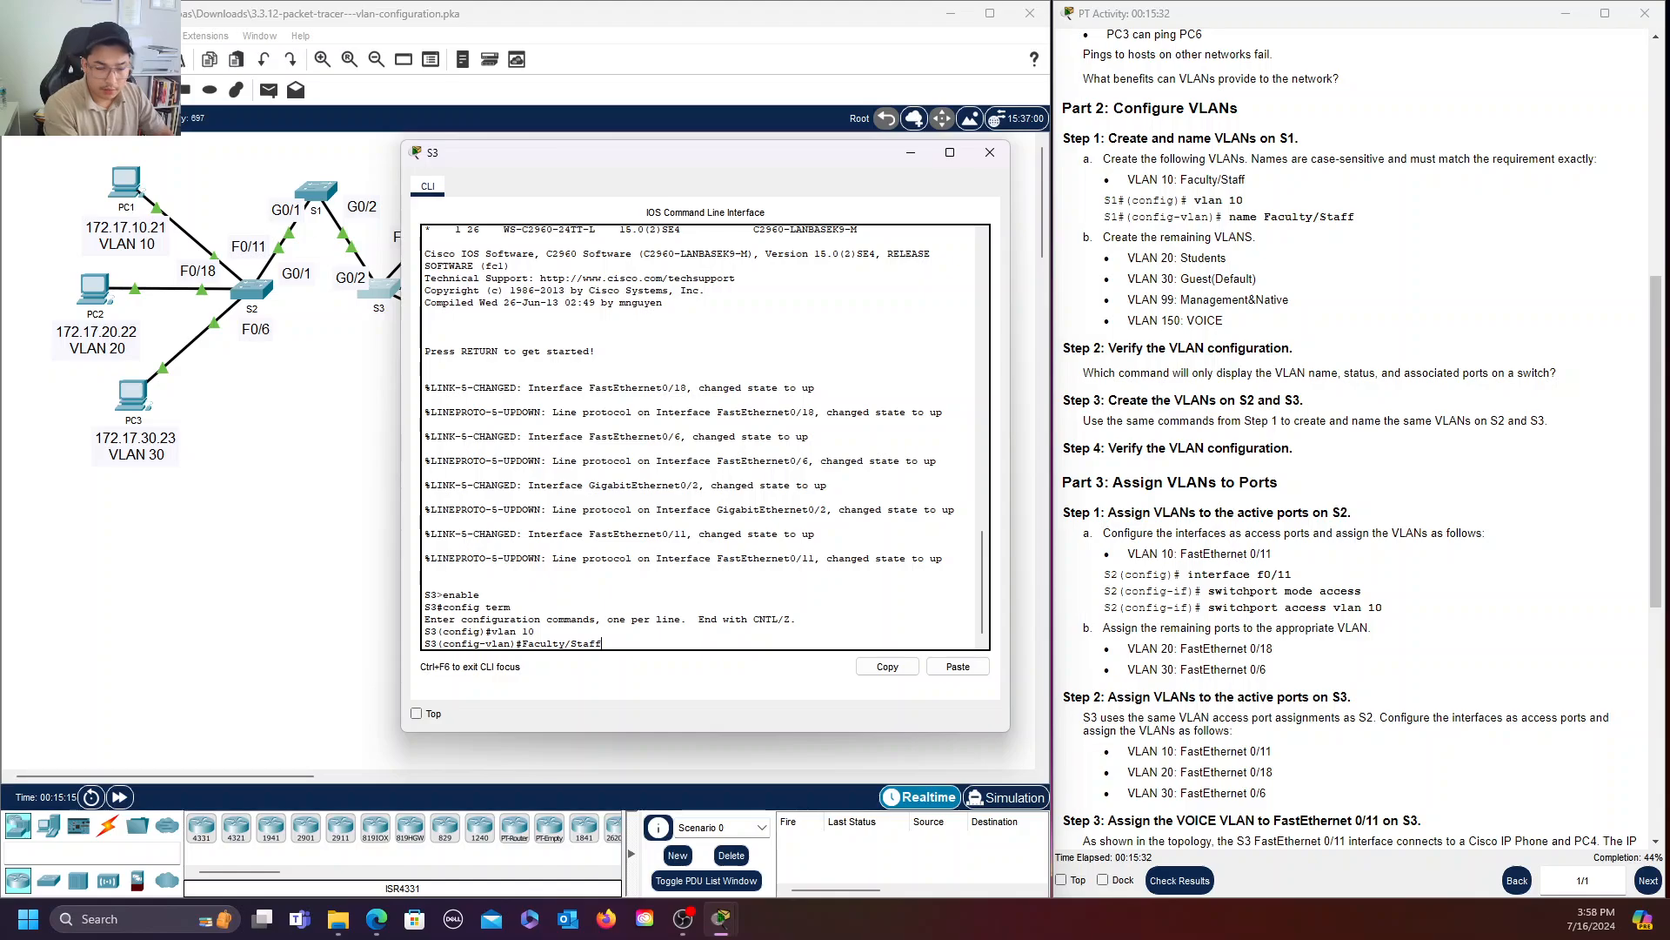
key(Return)
key(Up)
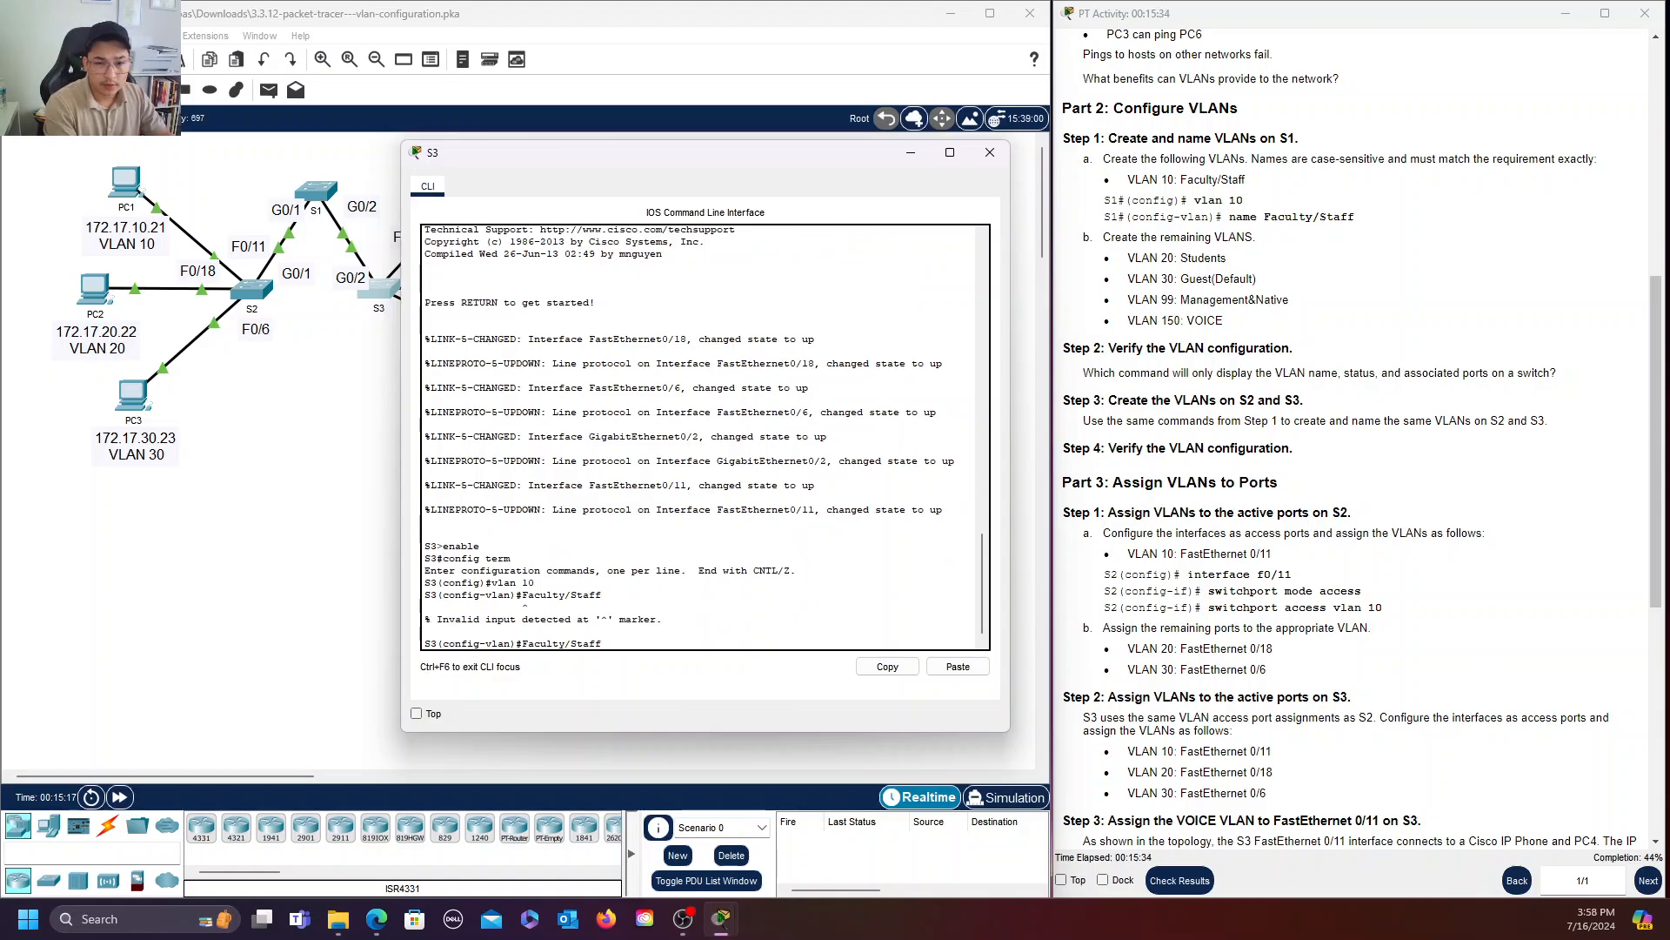
text(name)
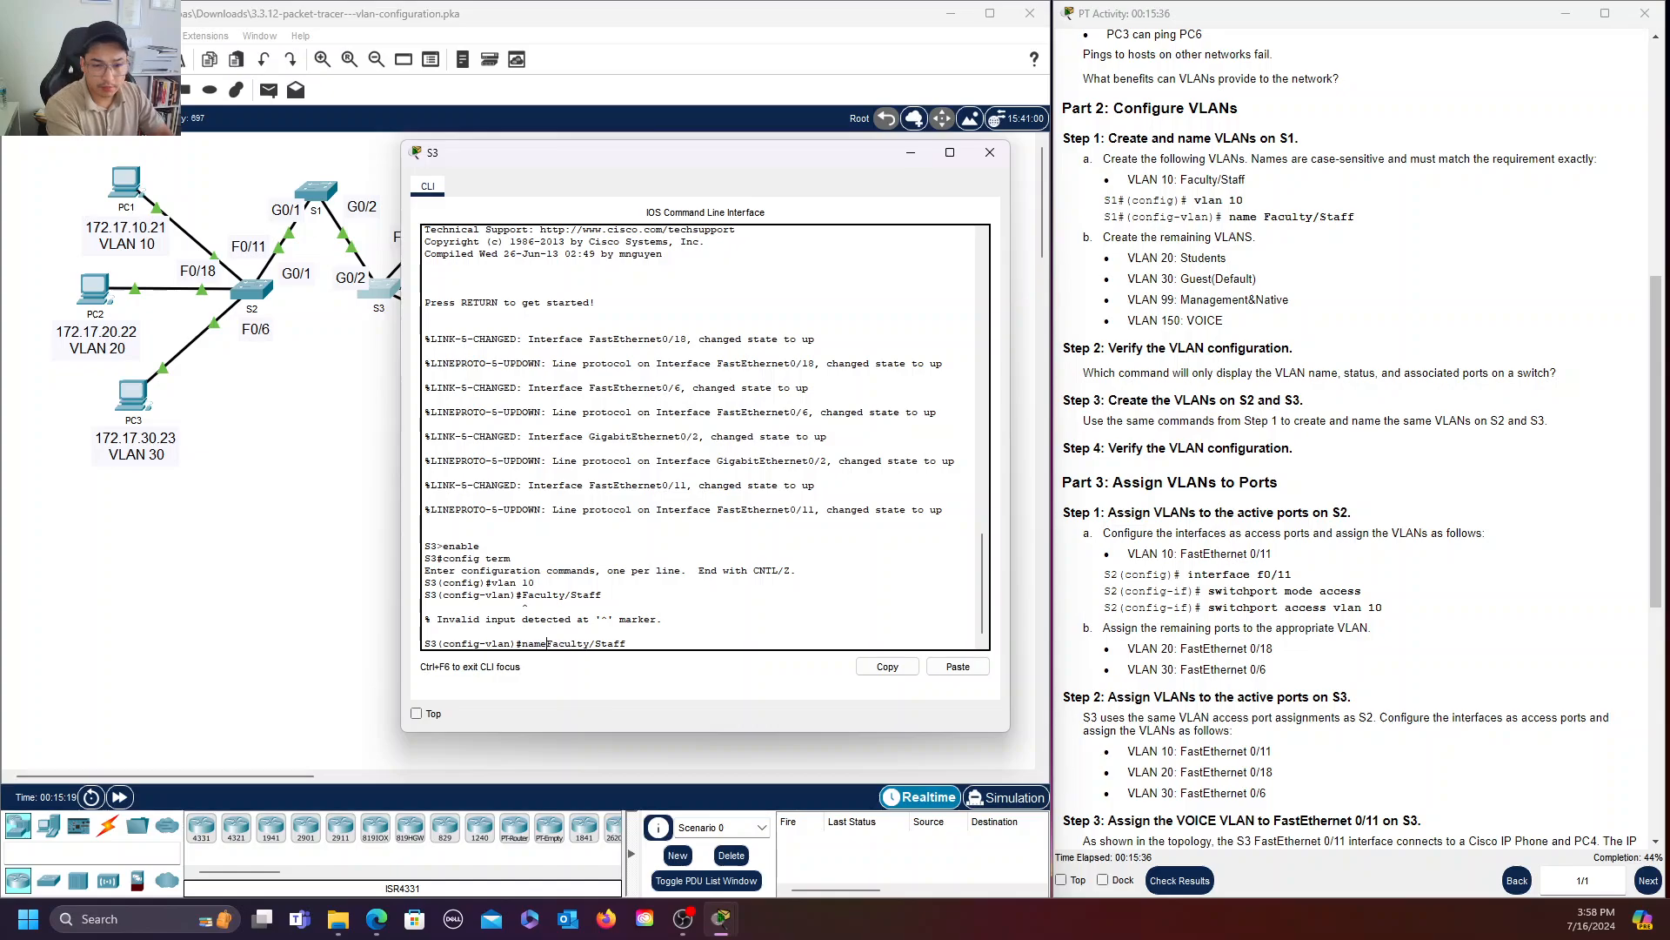
key(Return)
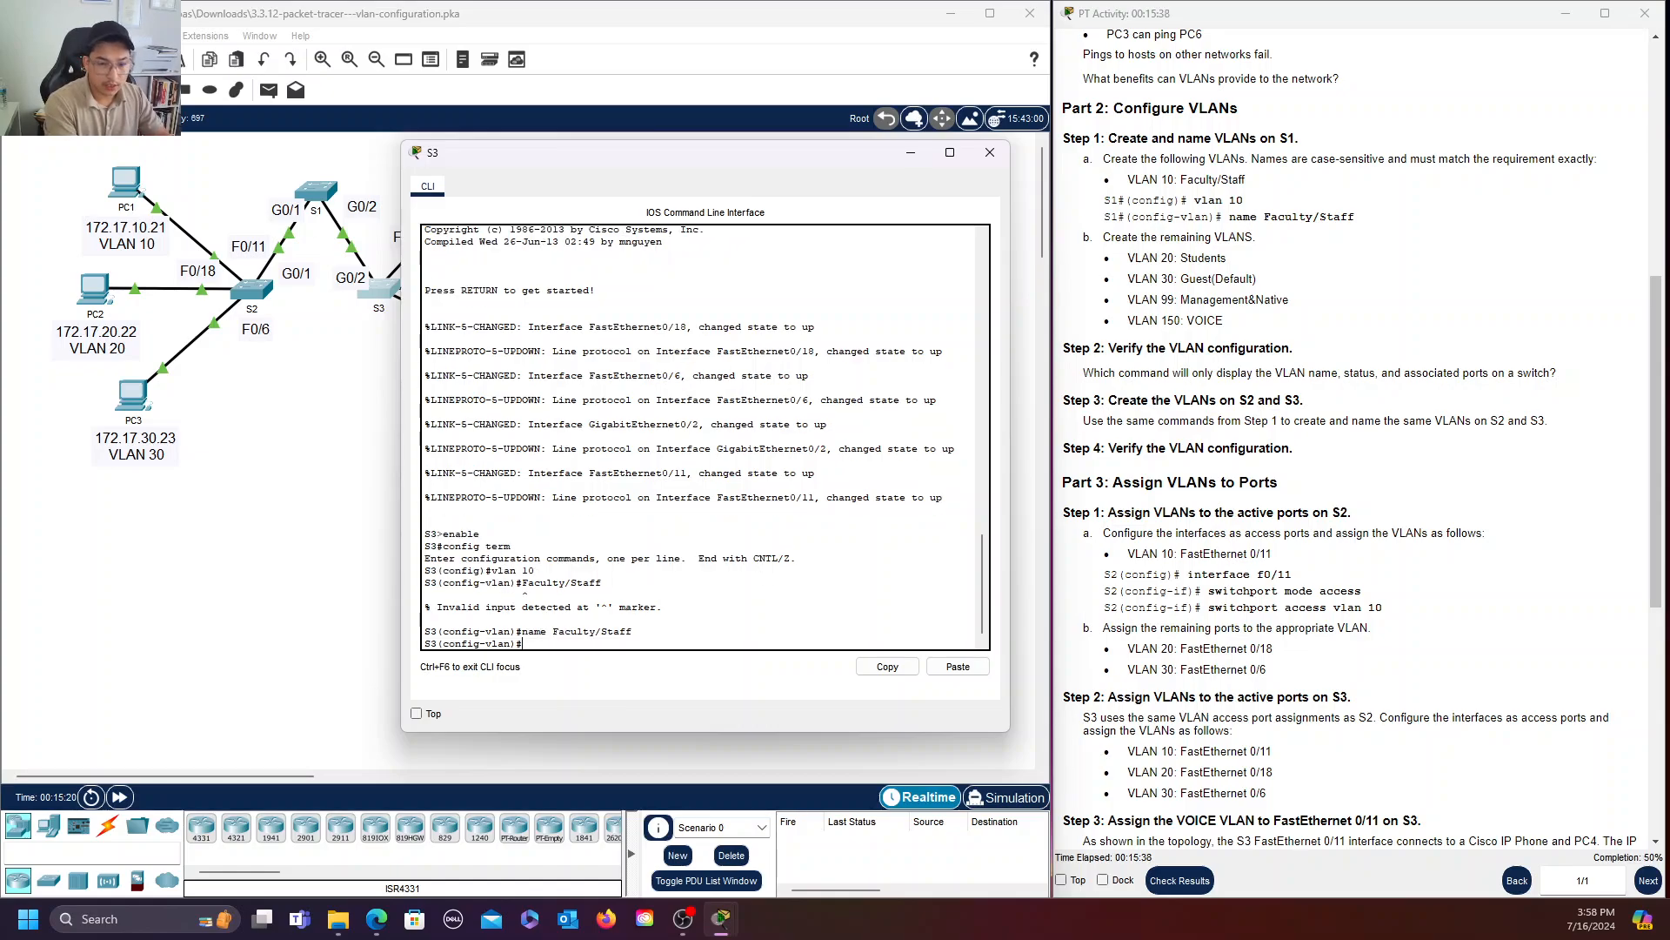
Create VLAN 20 on S3 and name it Students.
text(vlan)
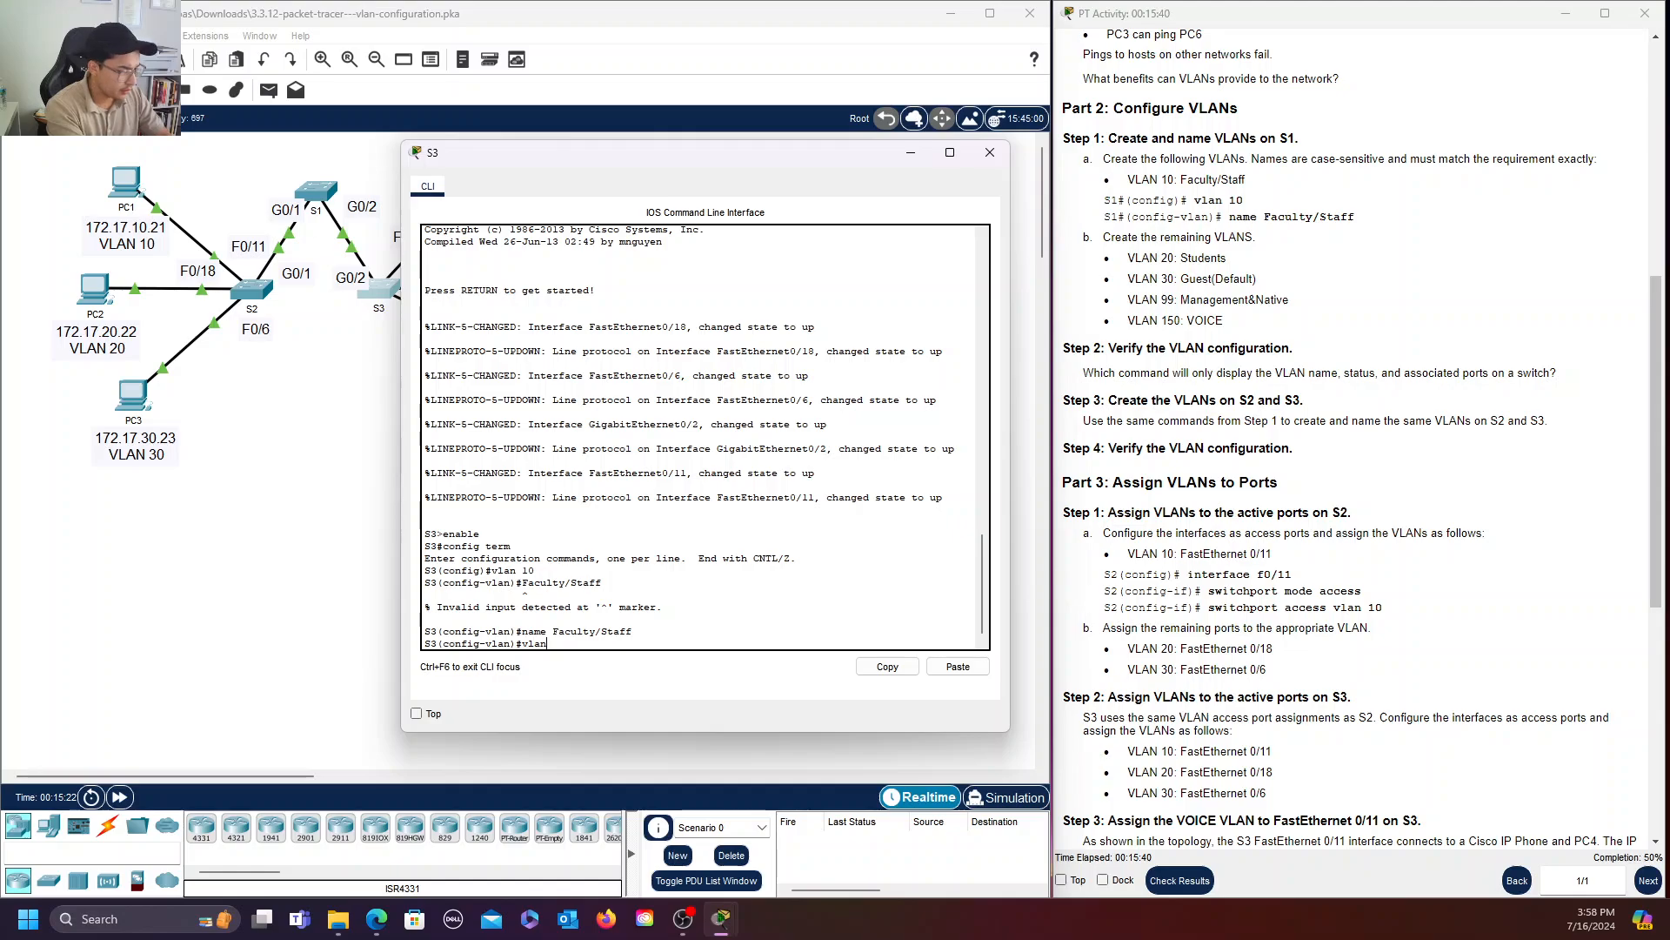
text( 20)
key(Return)
text(name)
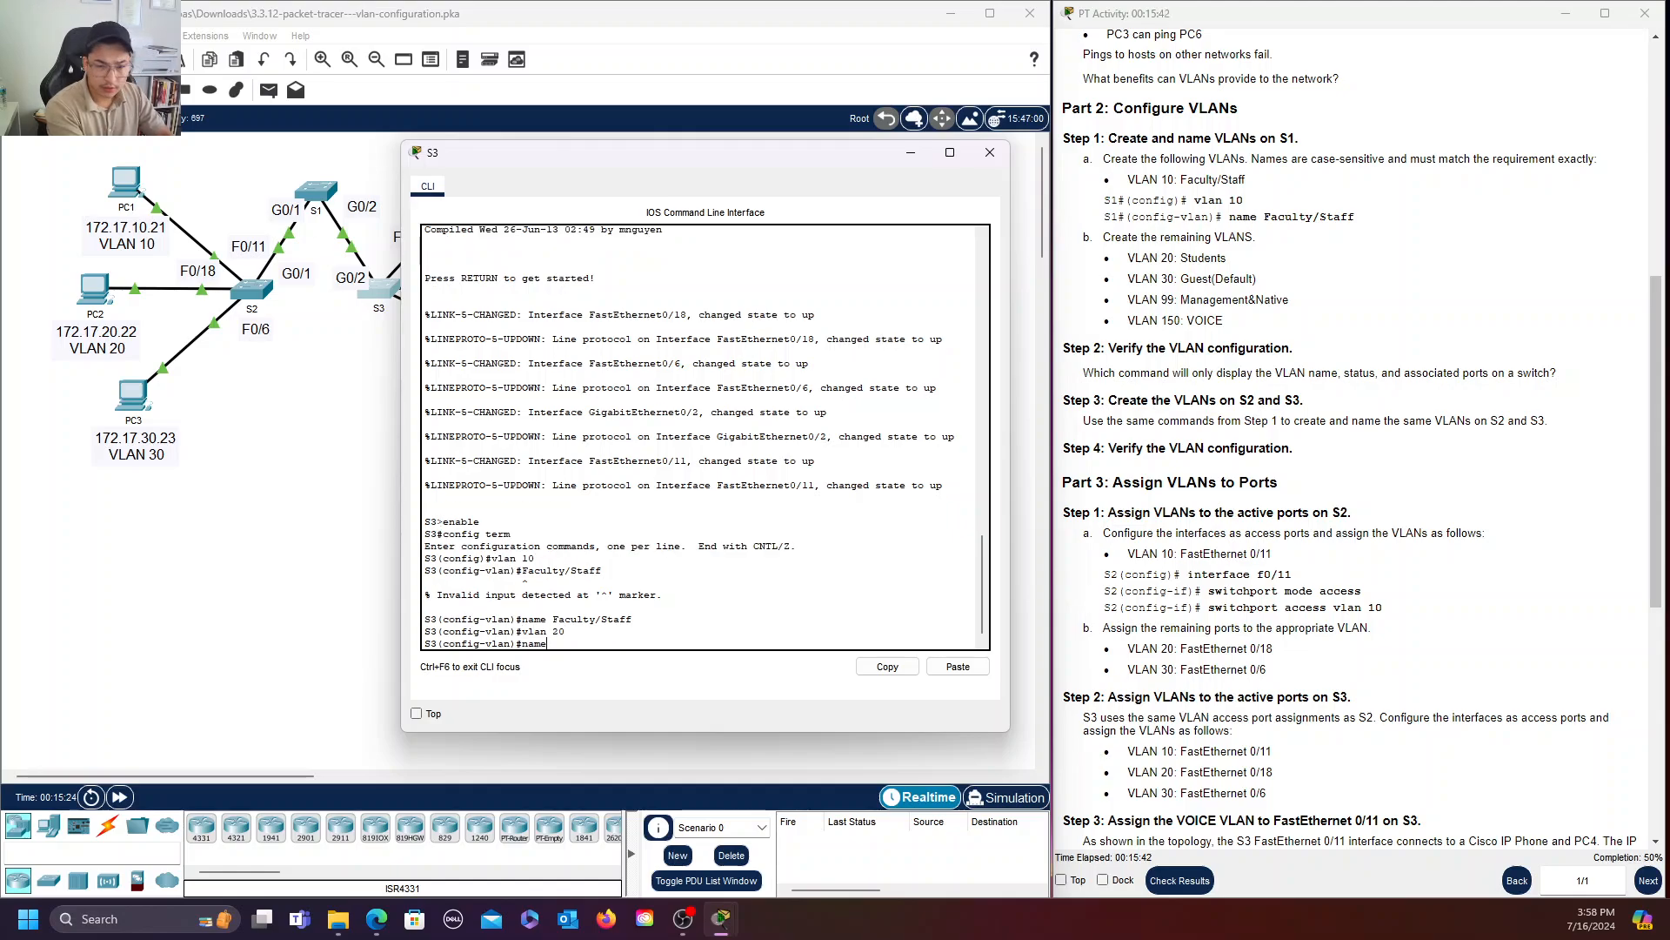
text( Students)
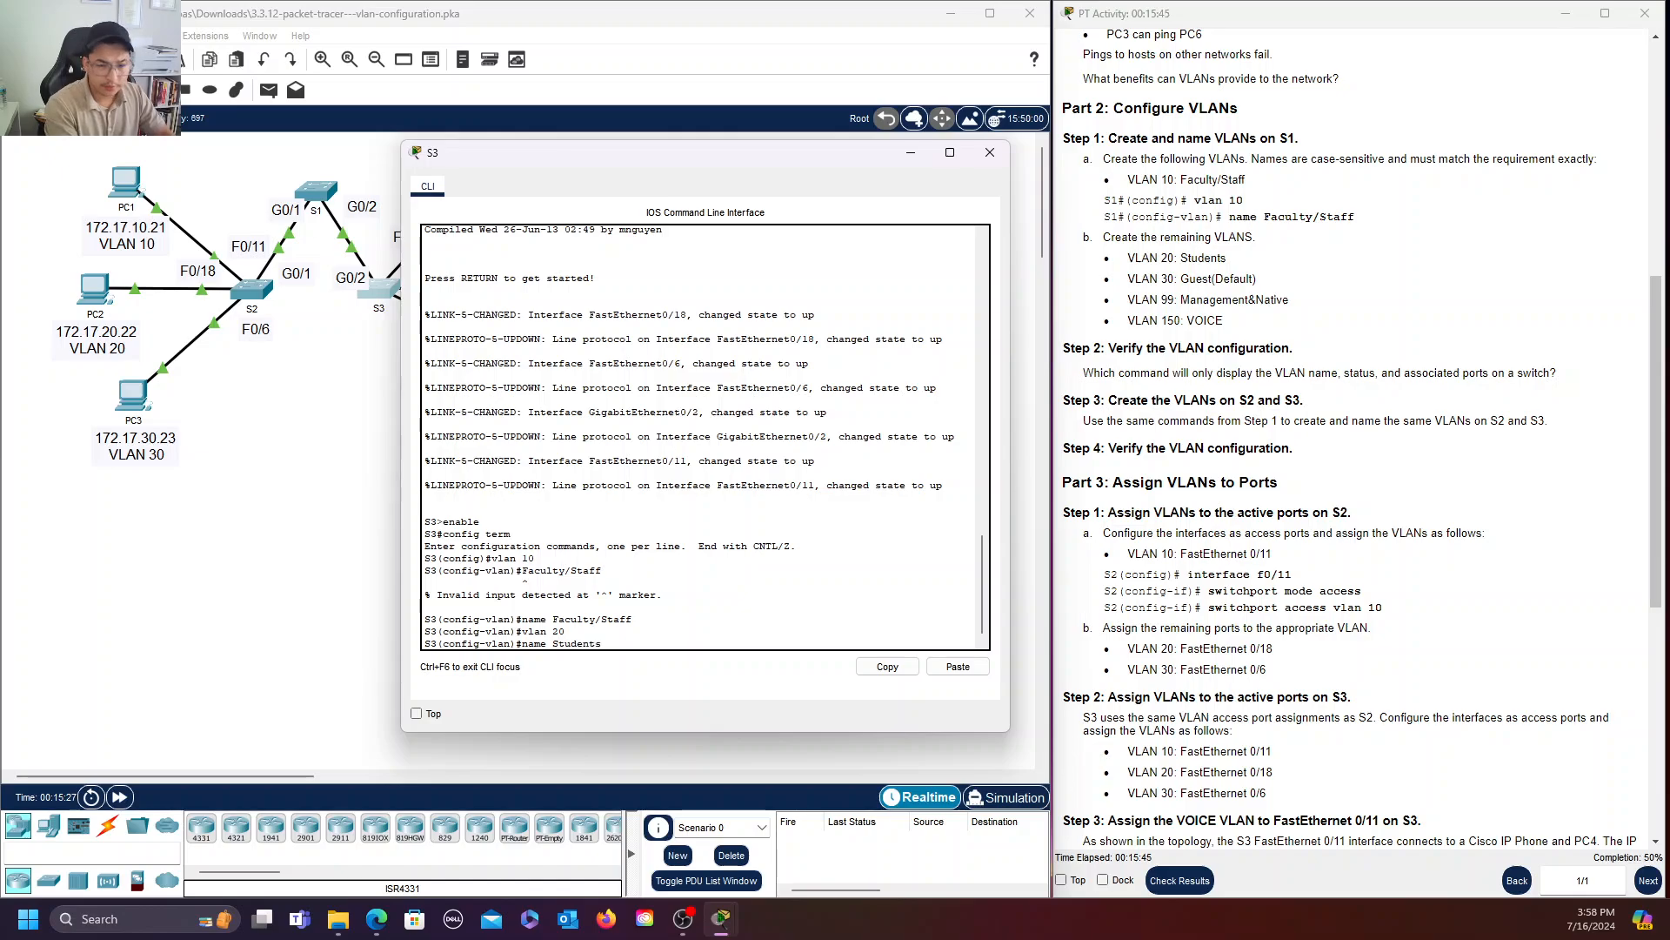
key(Return)
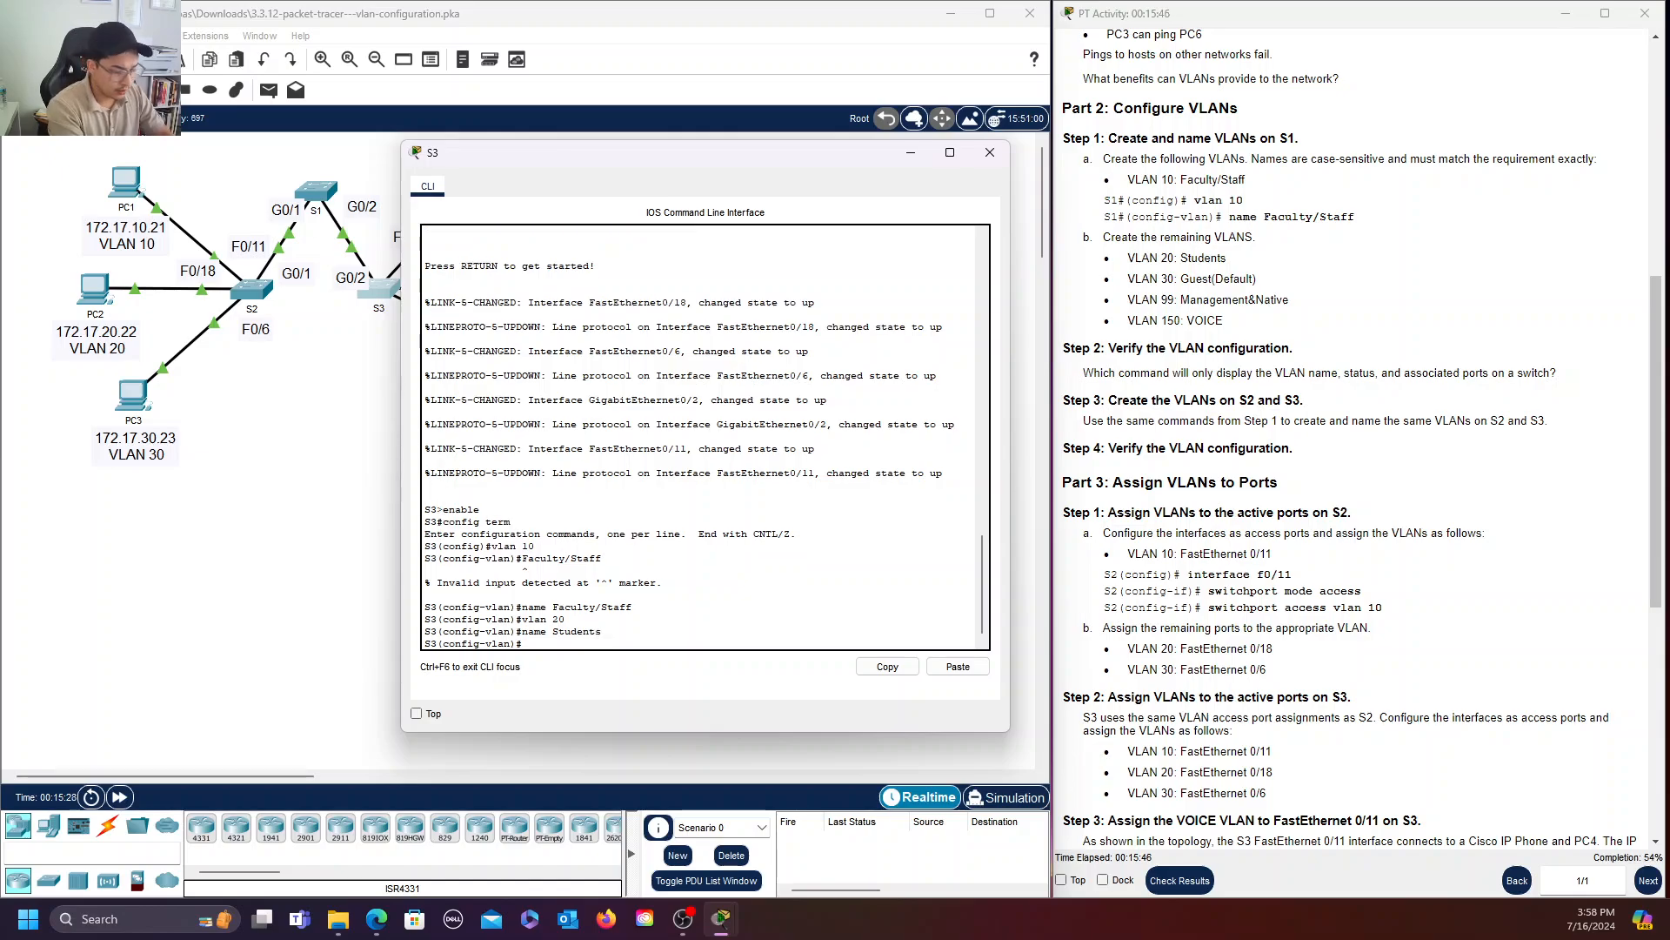
Create VLAN 30 on S3 and name it Guest(Default).
text(vlan 30)
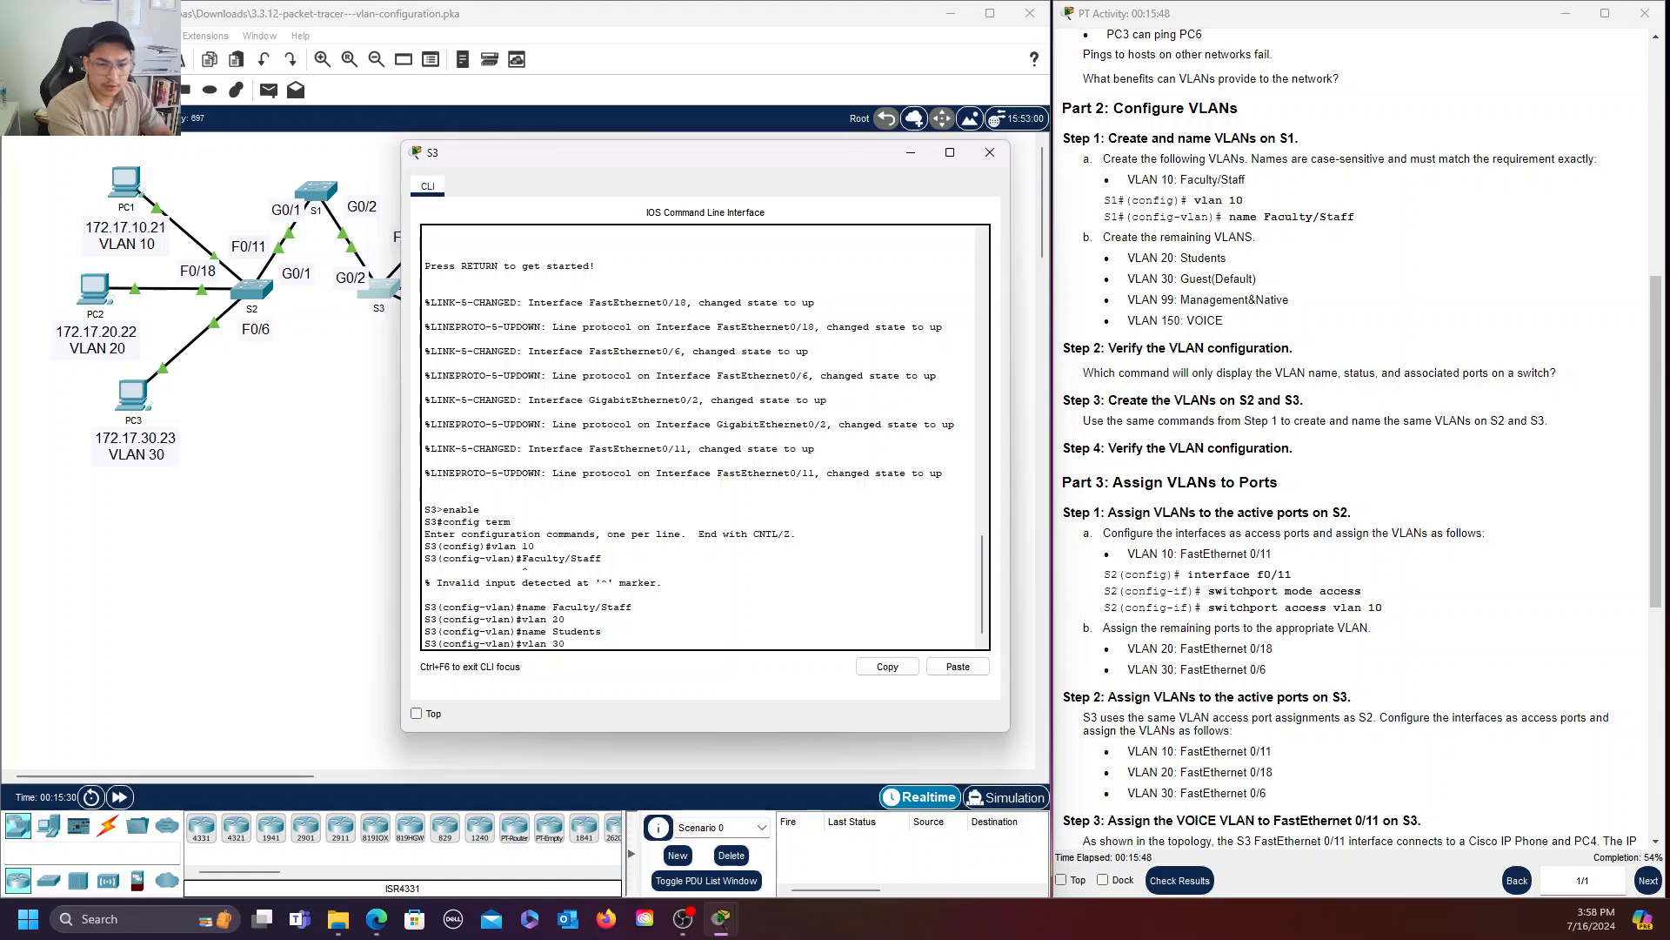
key(Return)
text(name)
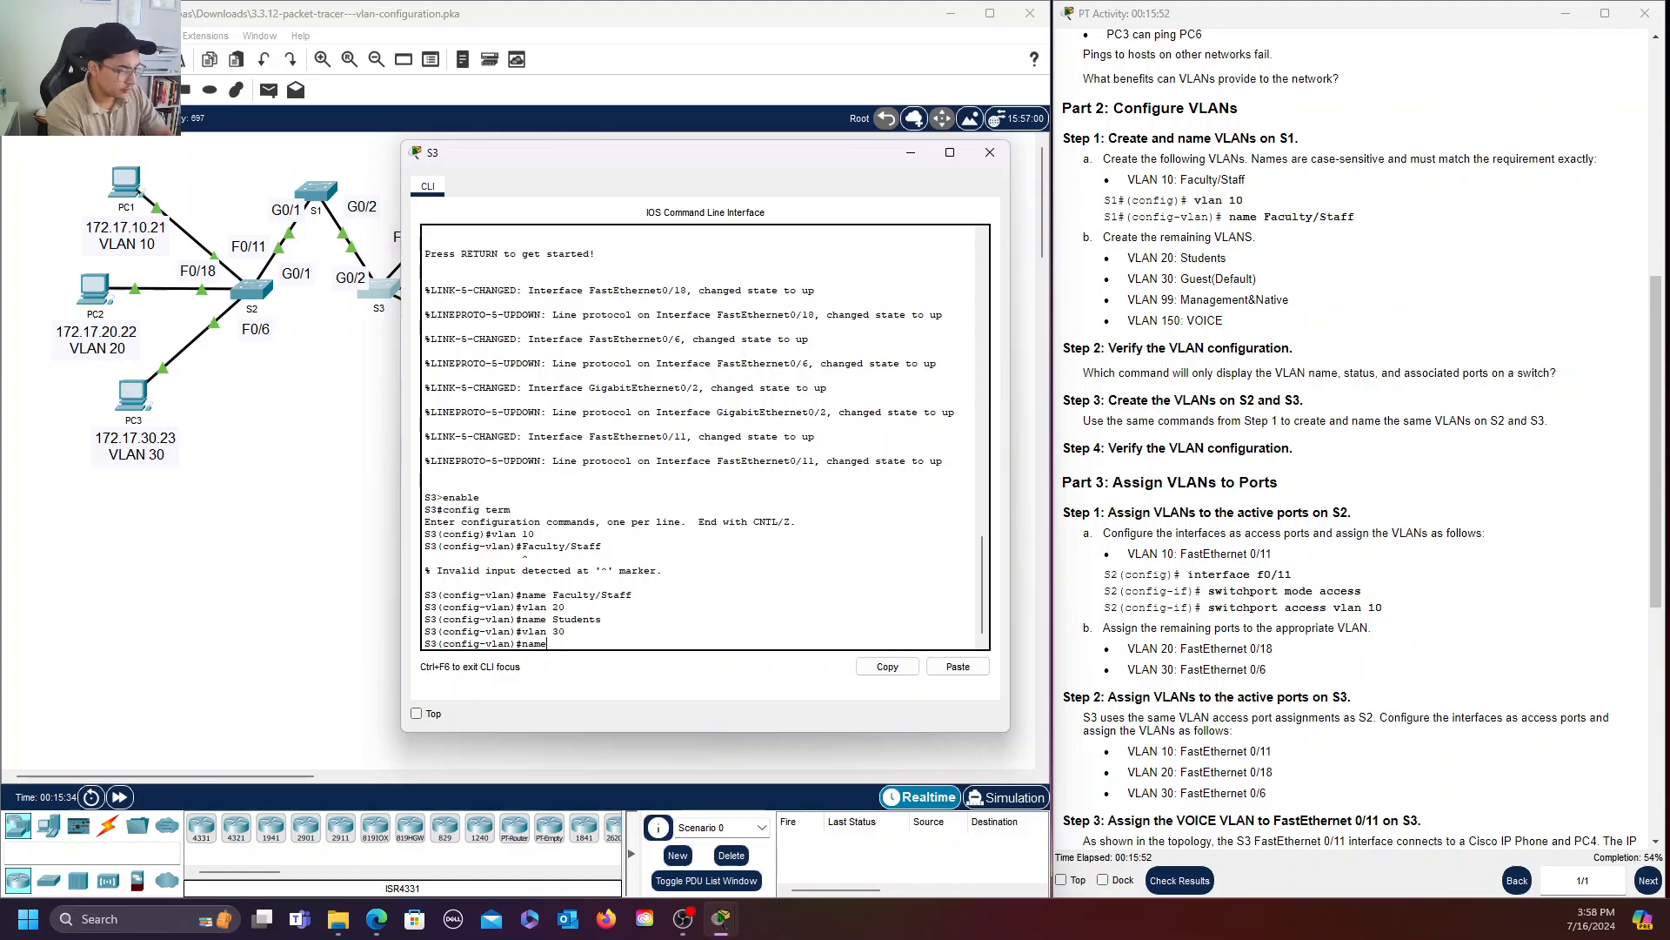
text( Guest)
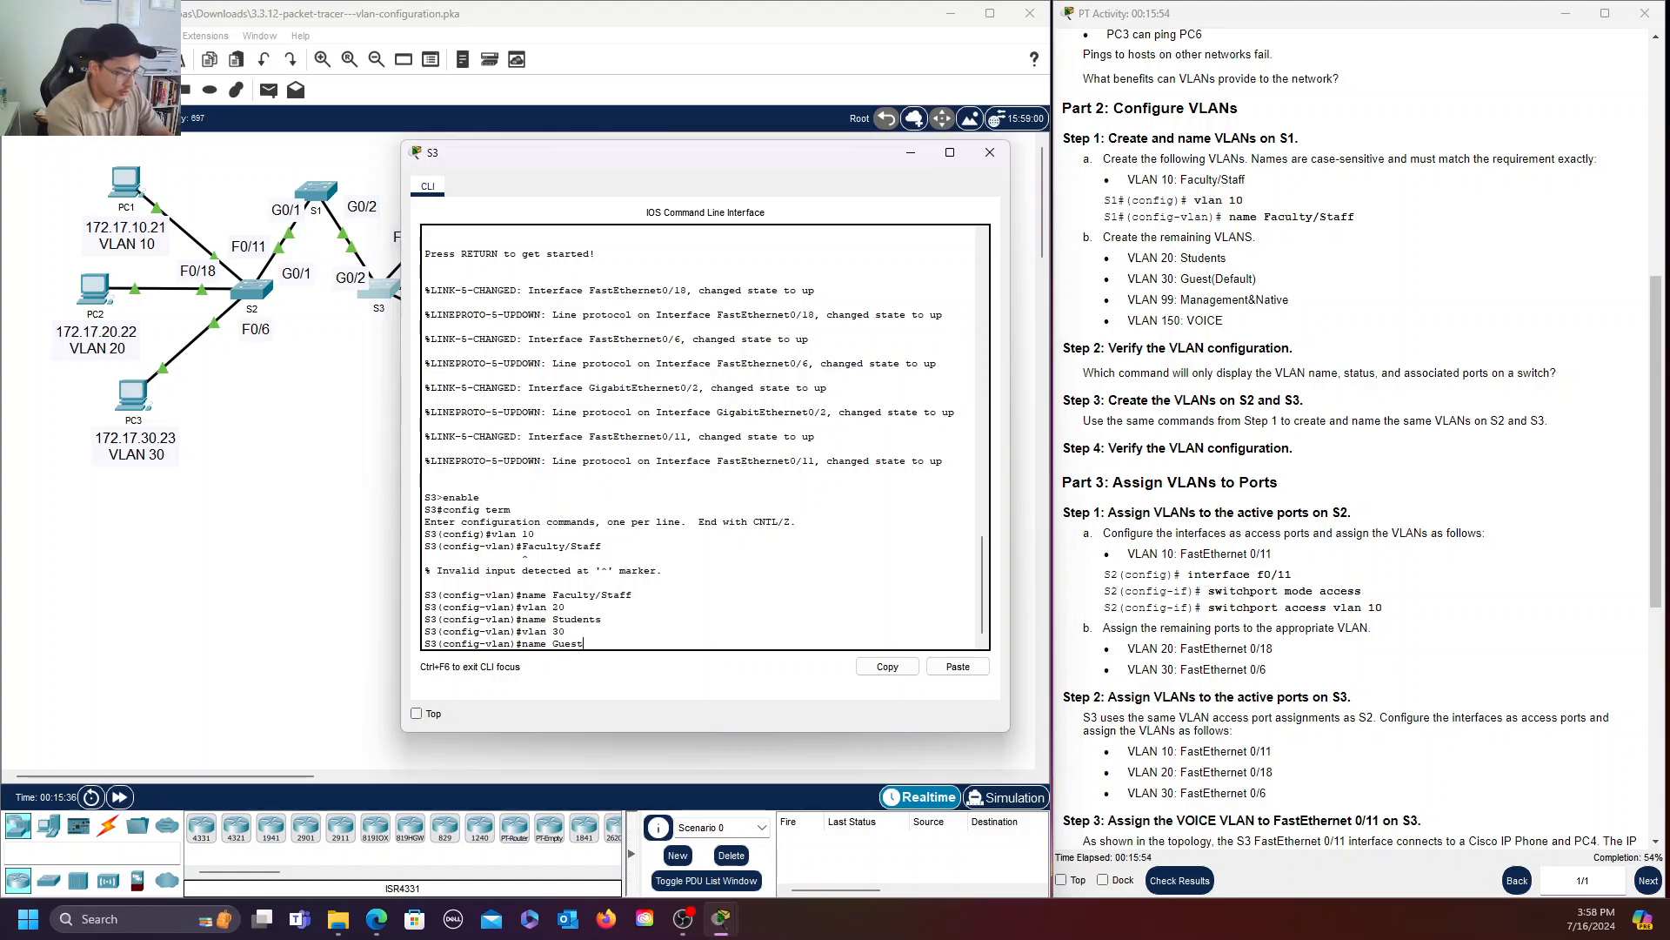
text((Defa)
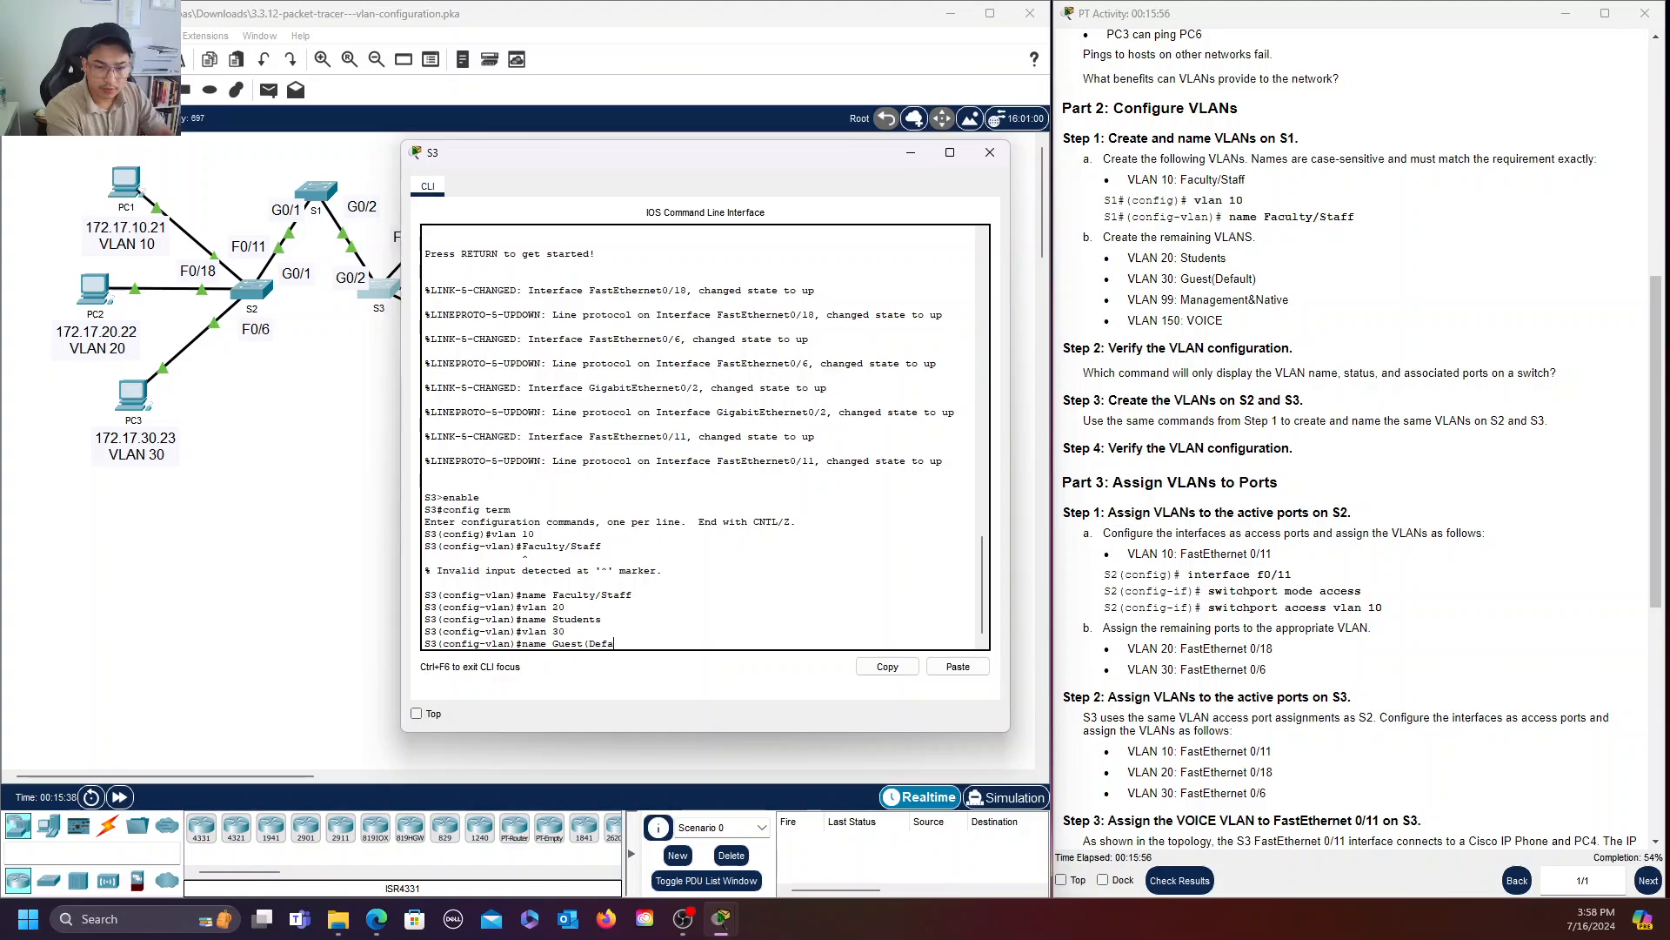
text(ult))
key(Return)
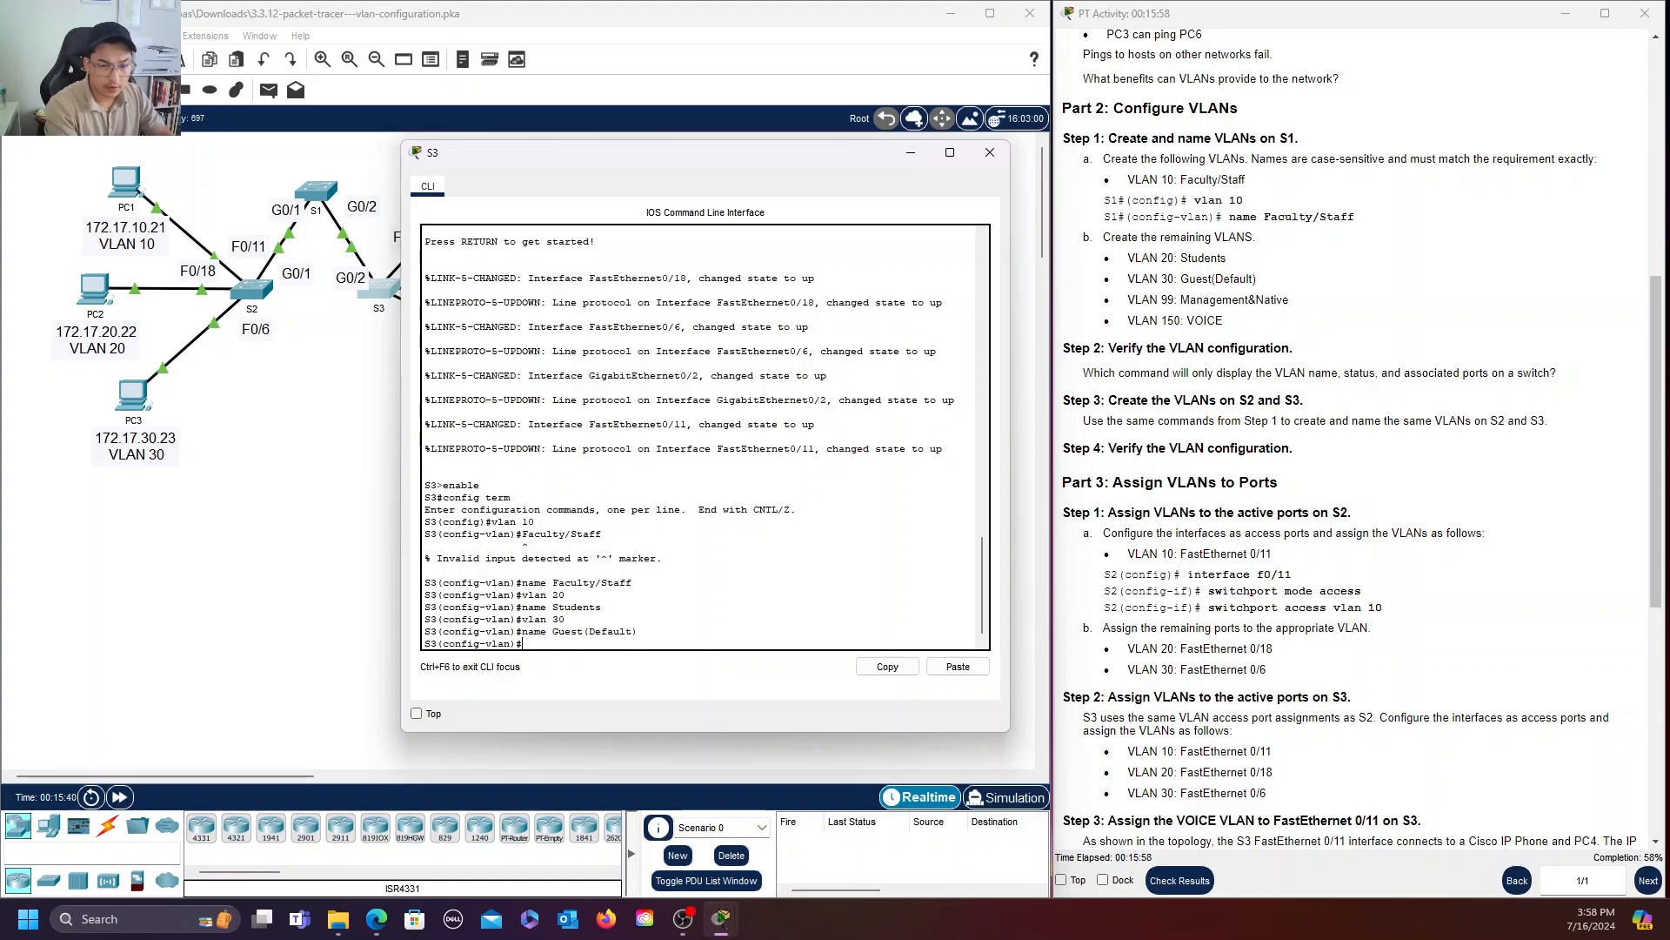
Create VLAN 99 on S3 and name it Management&Native.
text(vlan)
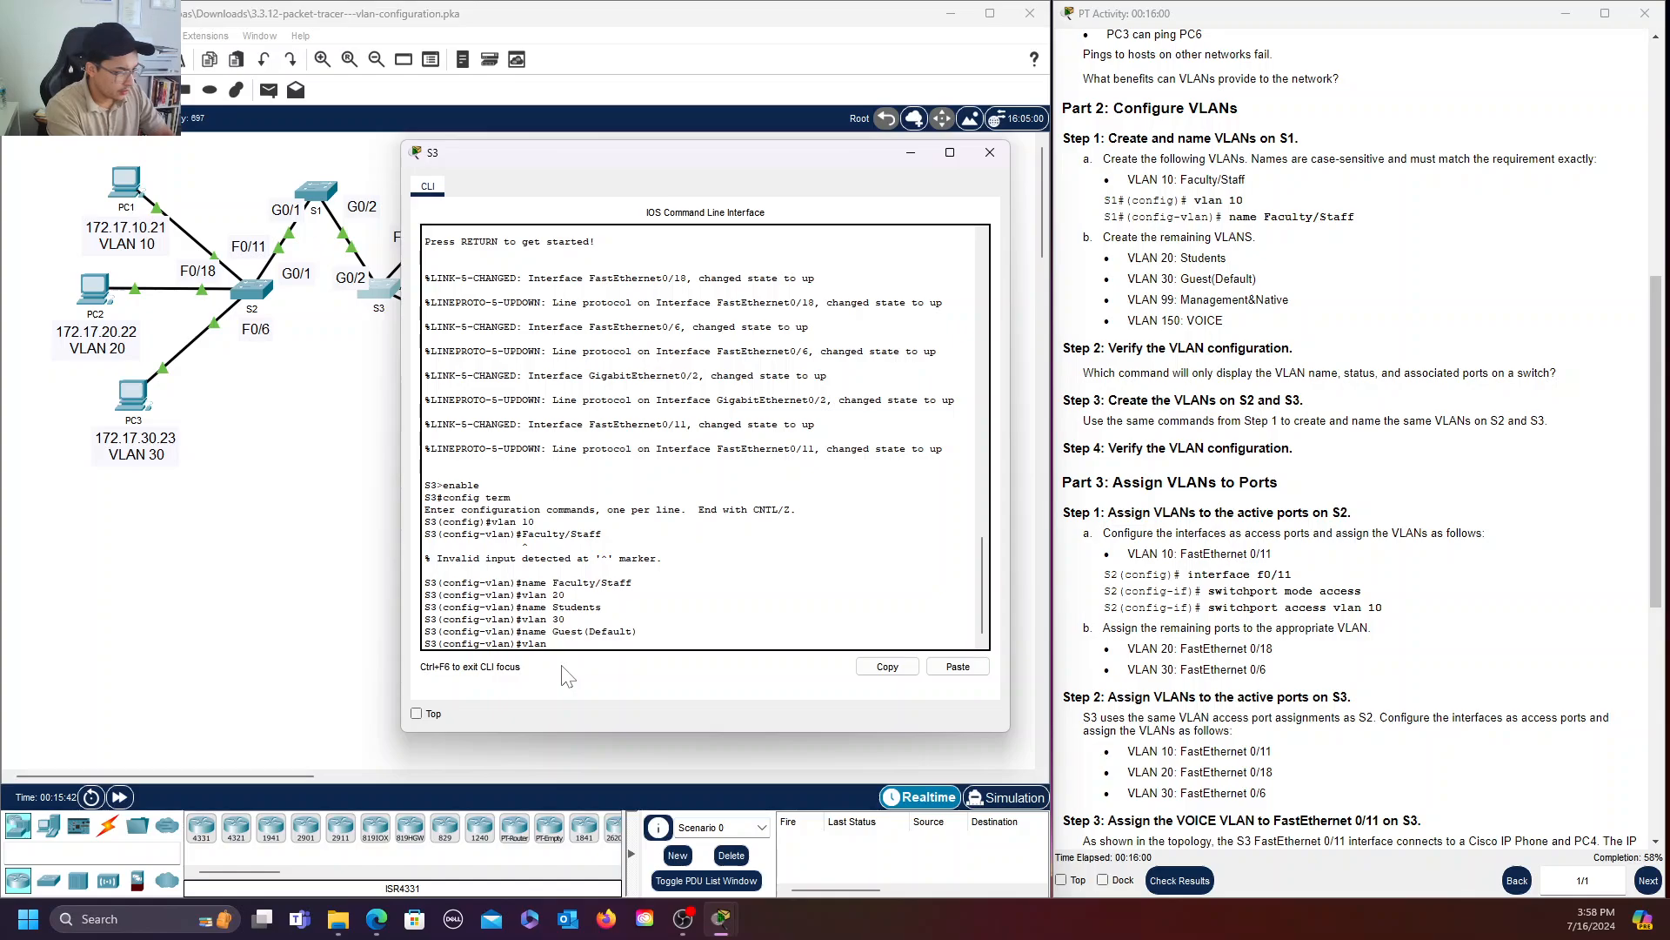
text( 99)
key(Return)
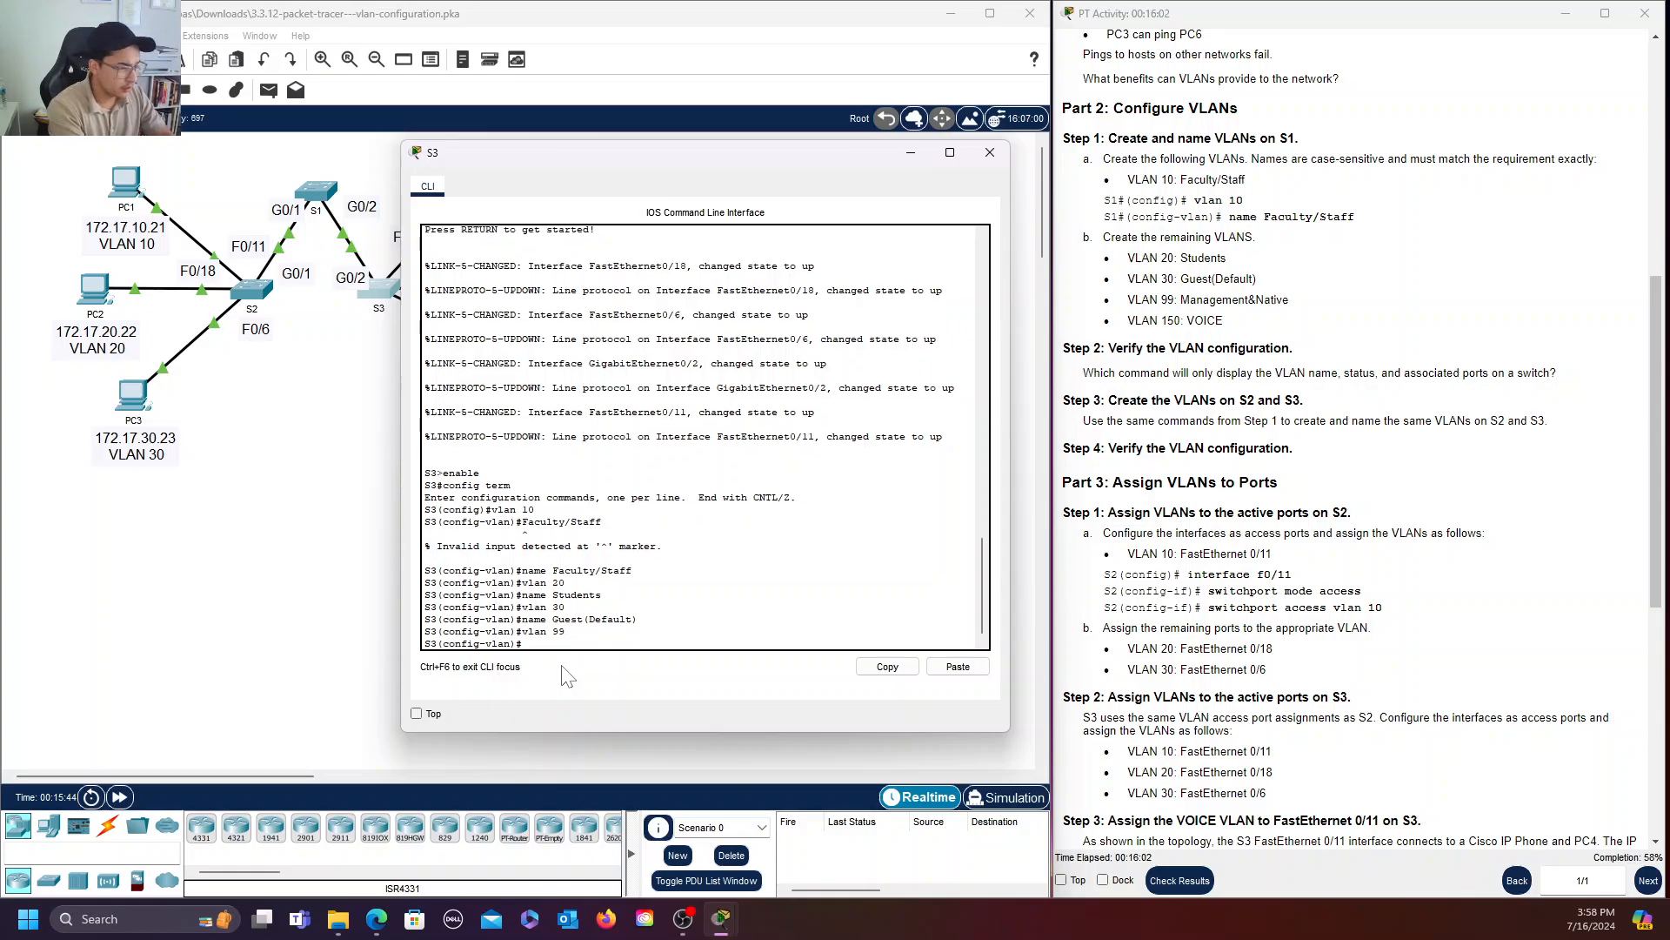
text(name Mag)
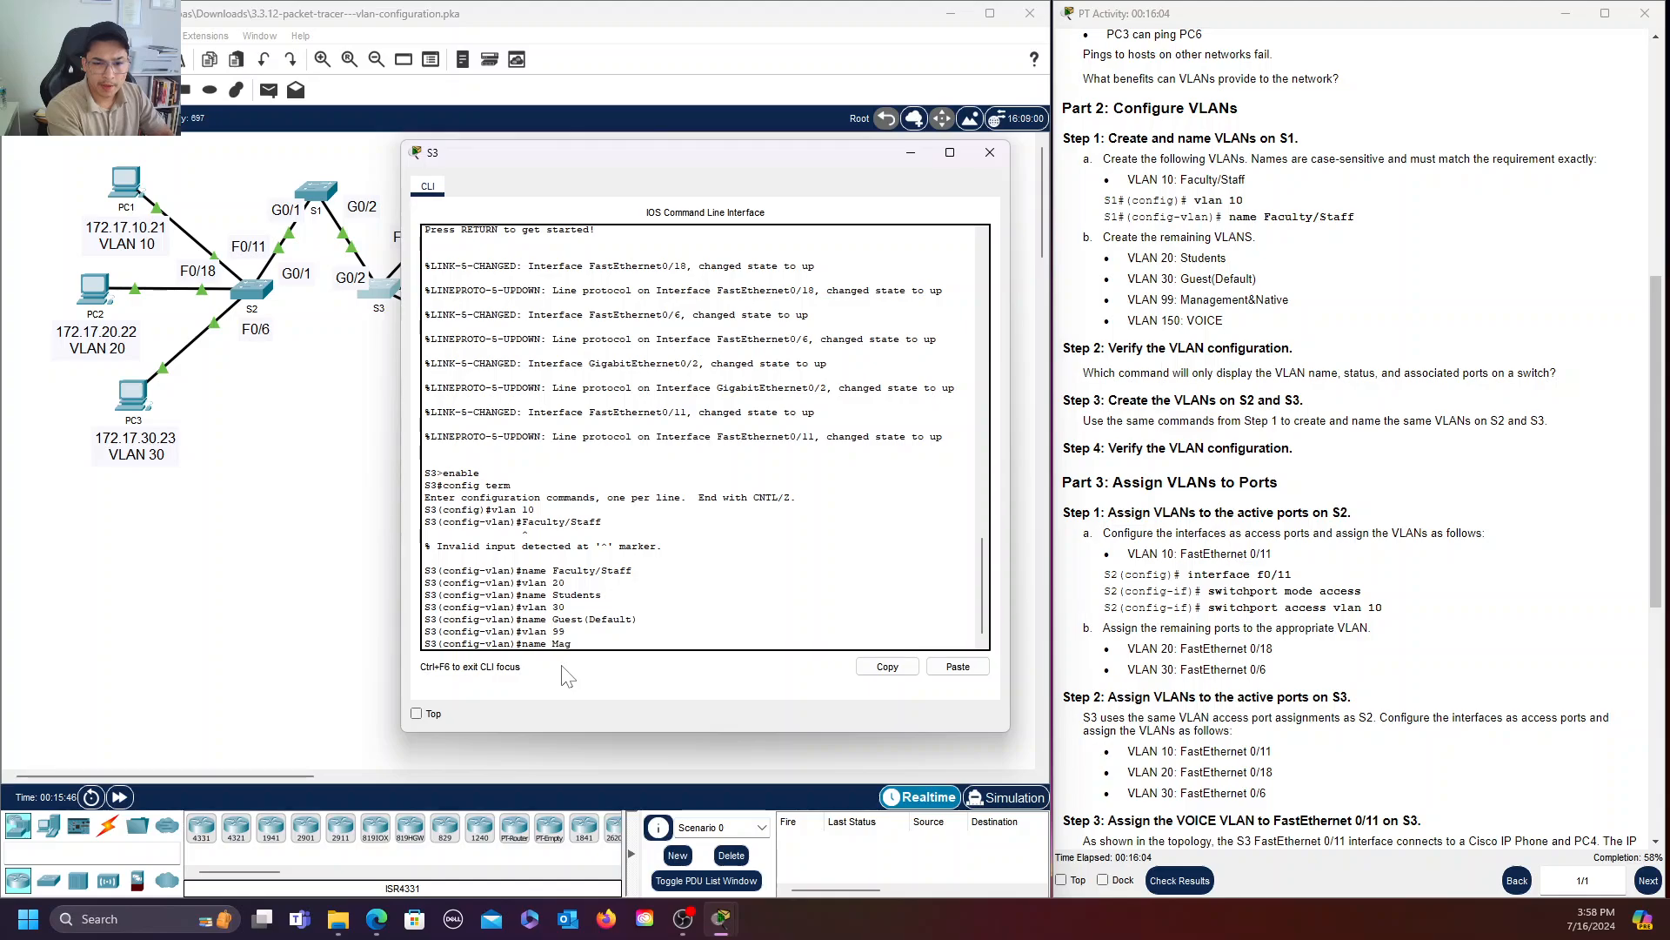
key(BackSpace)
text(nagement)
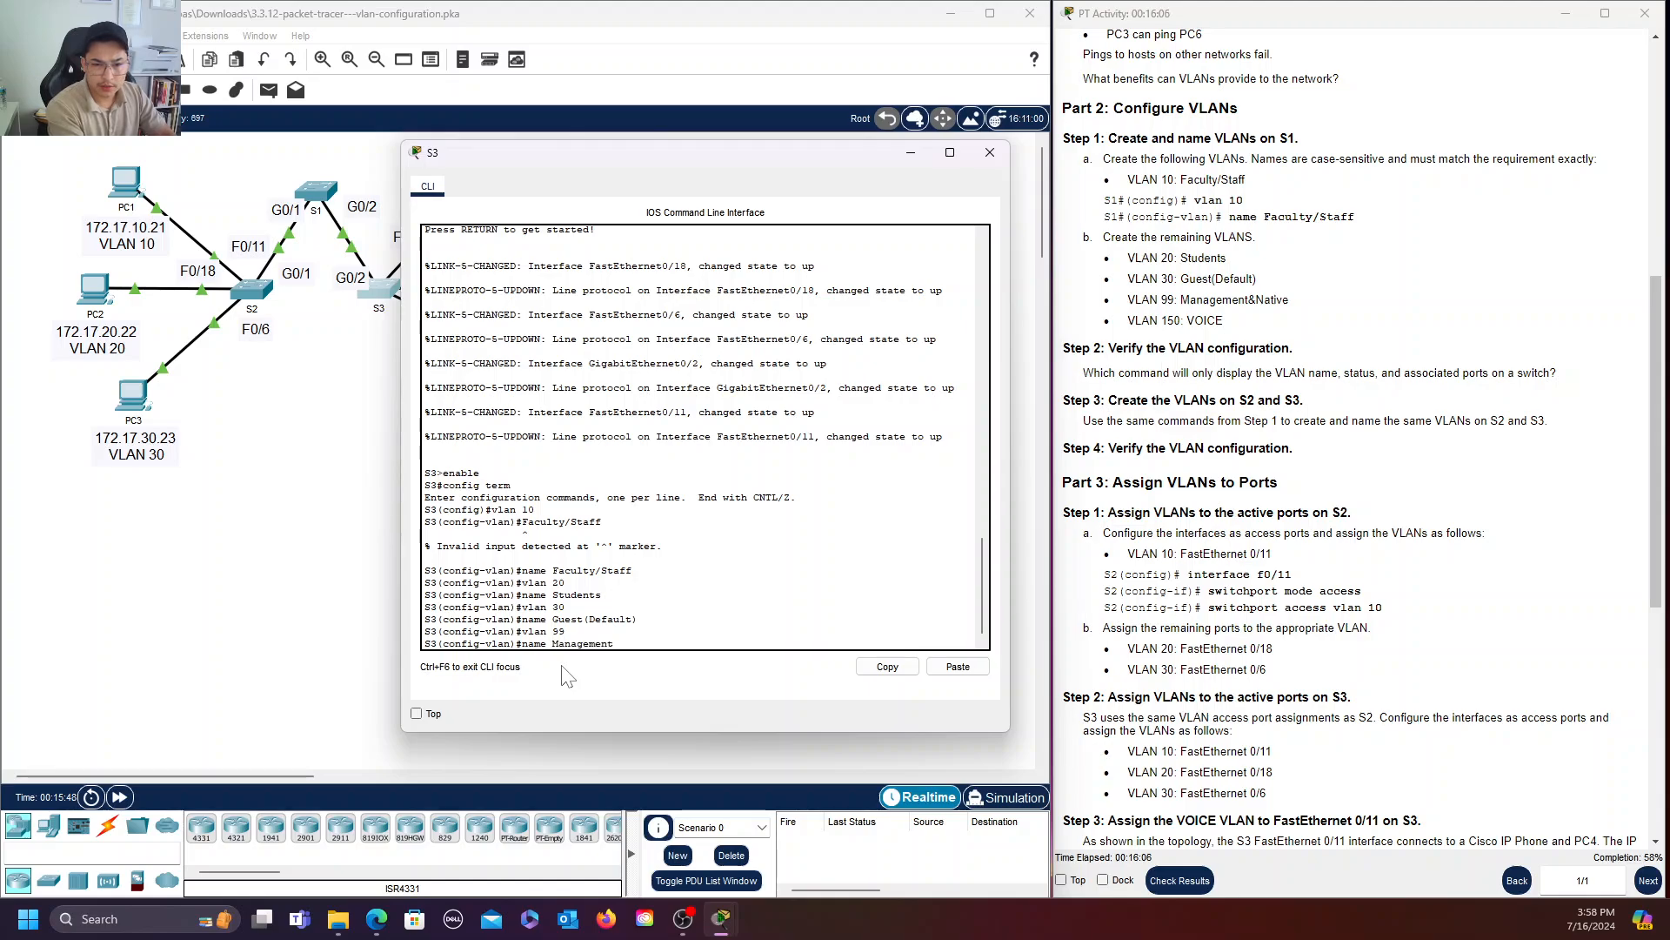
text(&)
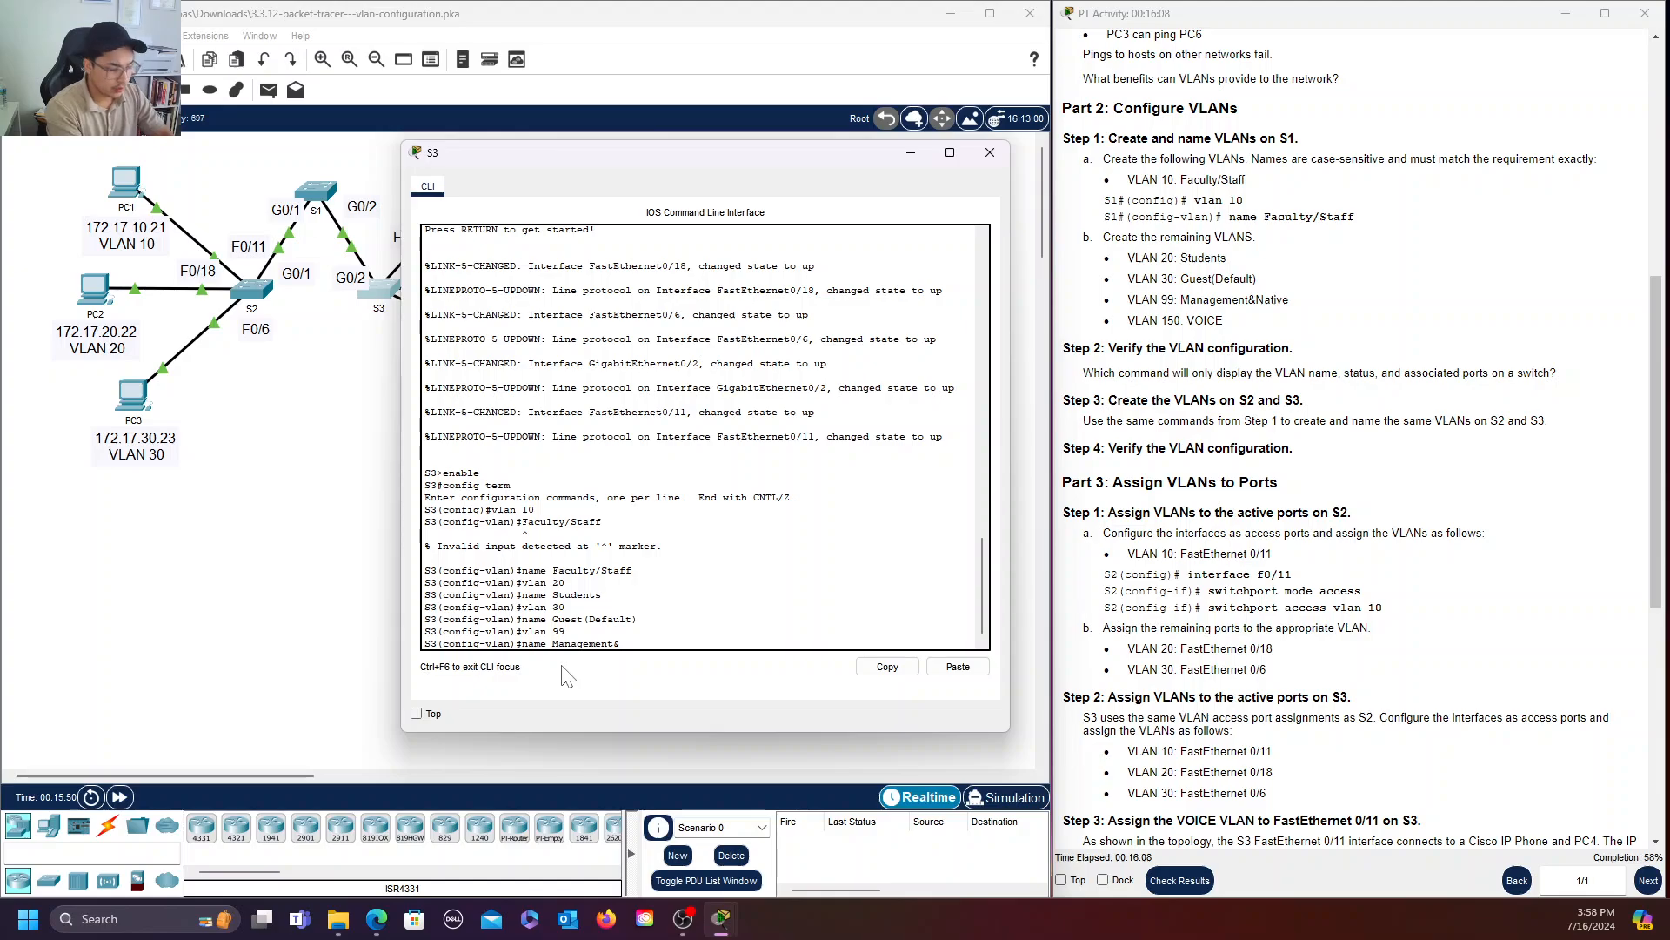
text(Nativ)
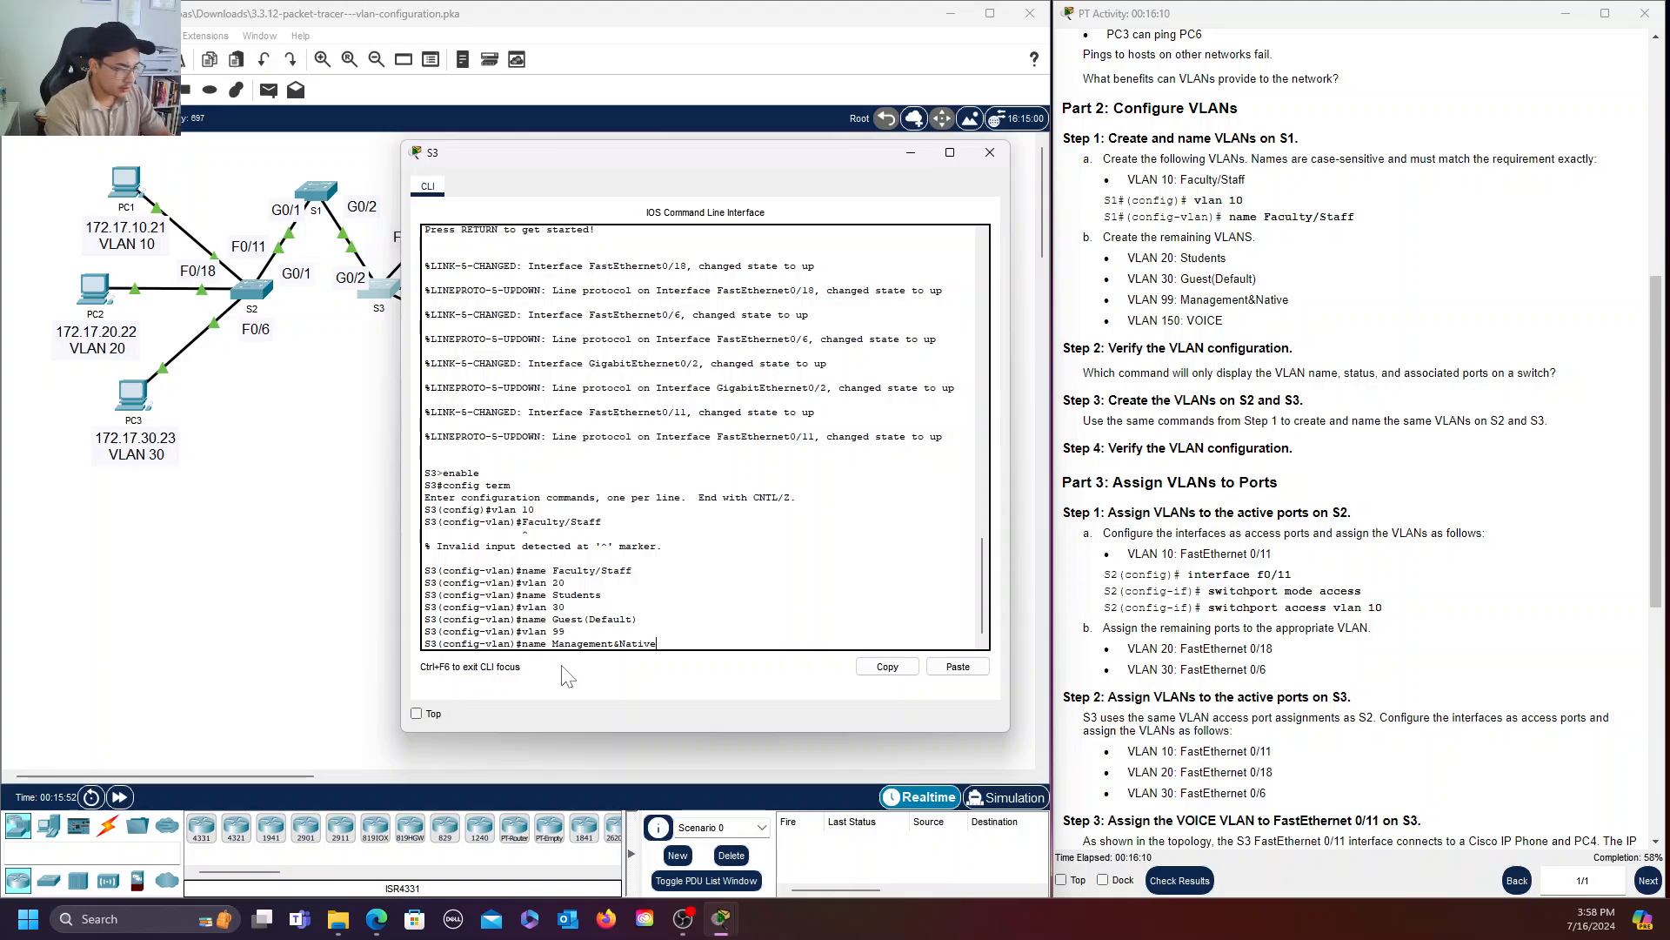
text(e)
key(Return)
Create VLAN 150 on S3 and name it VOICE.
text(vlan)#vlan)
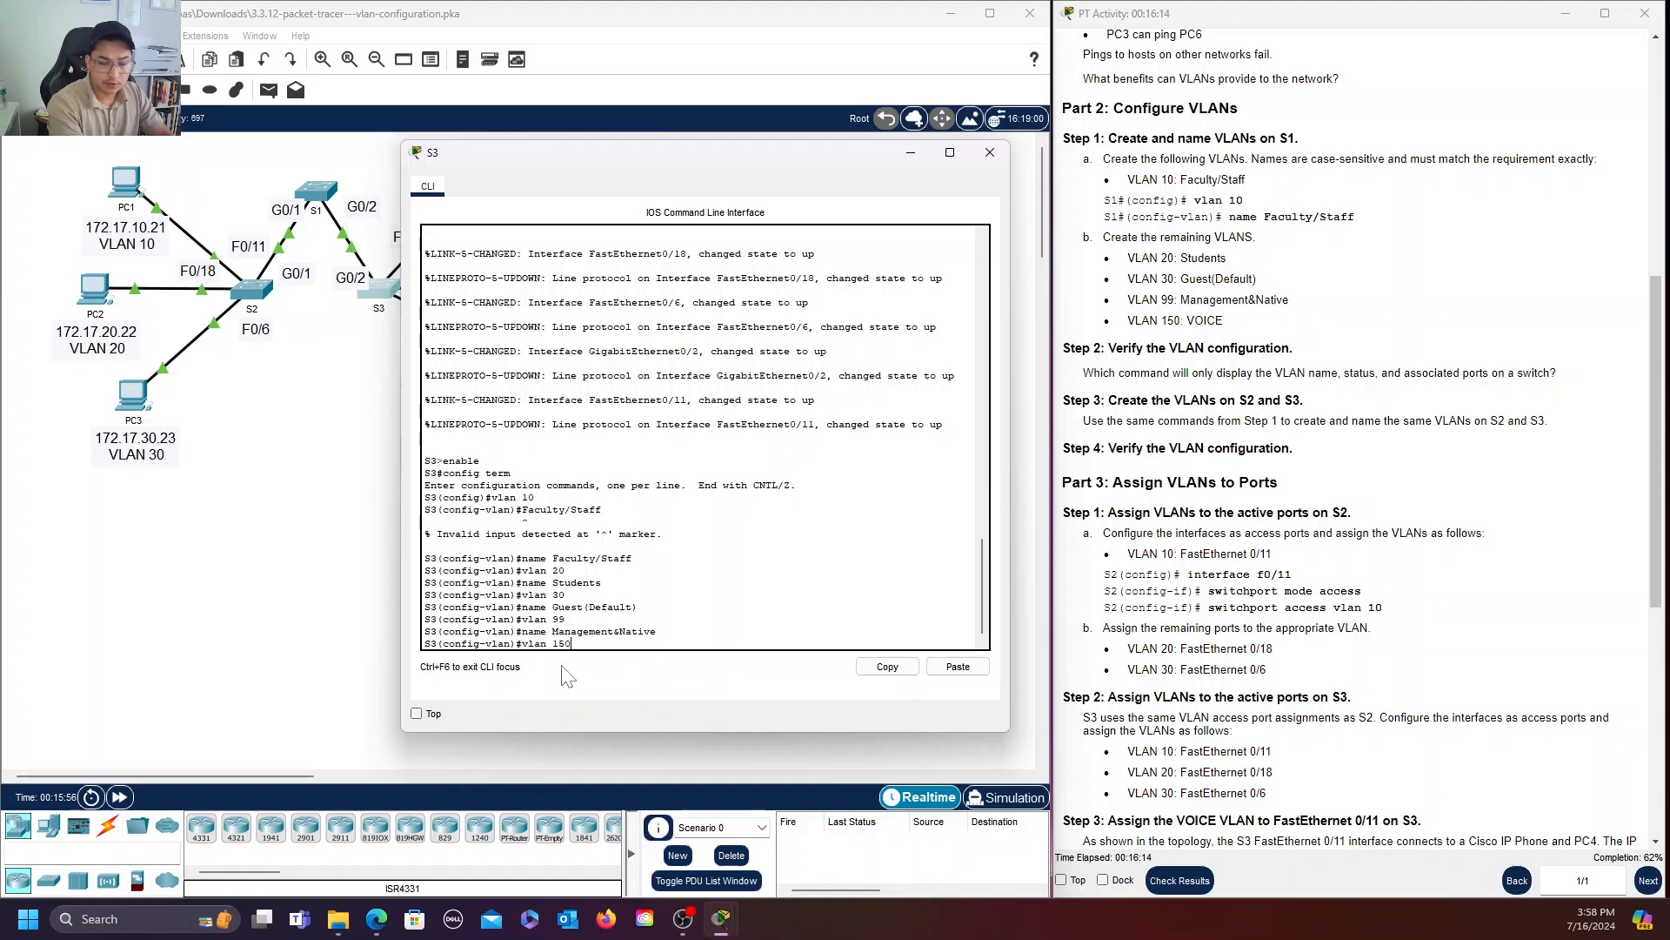
text( 150)
key(Return)
text(nam)
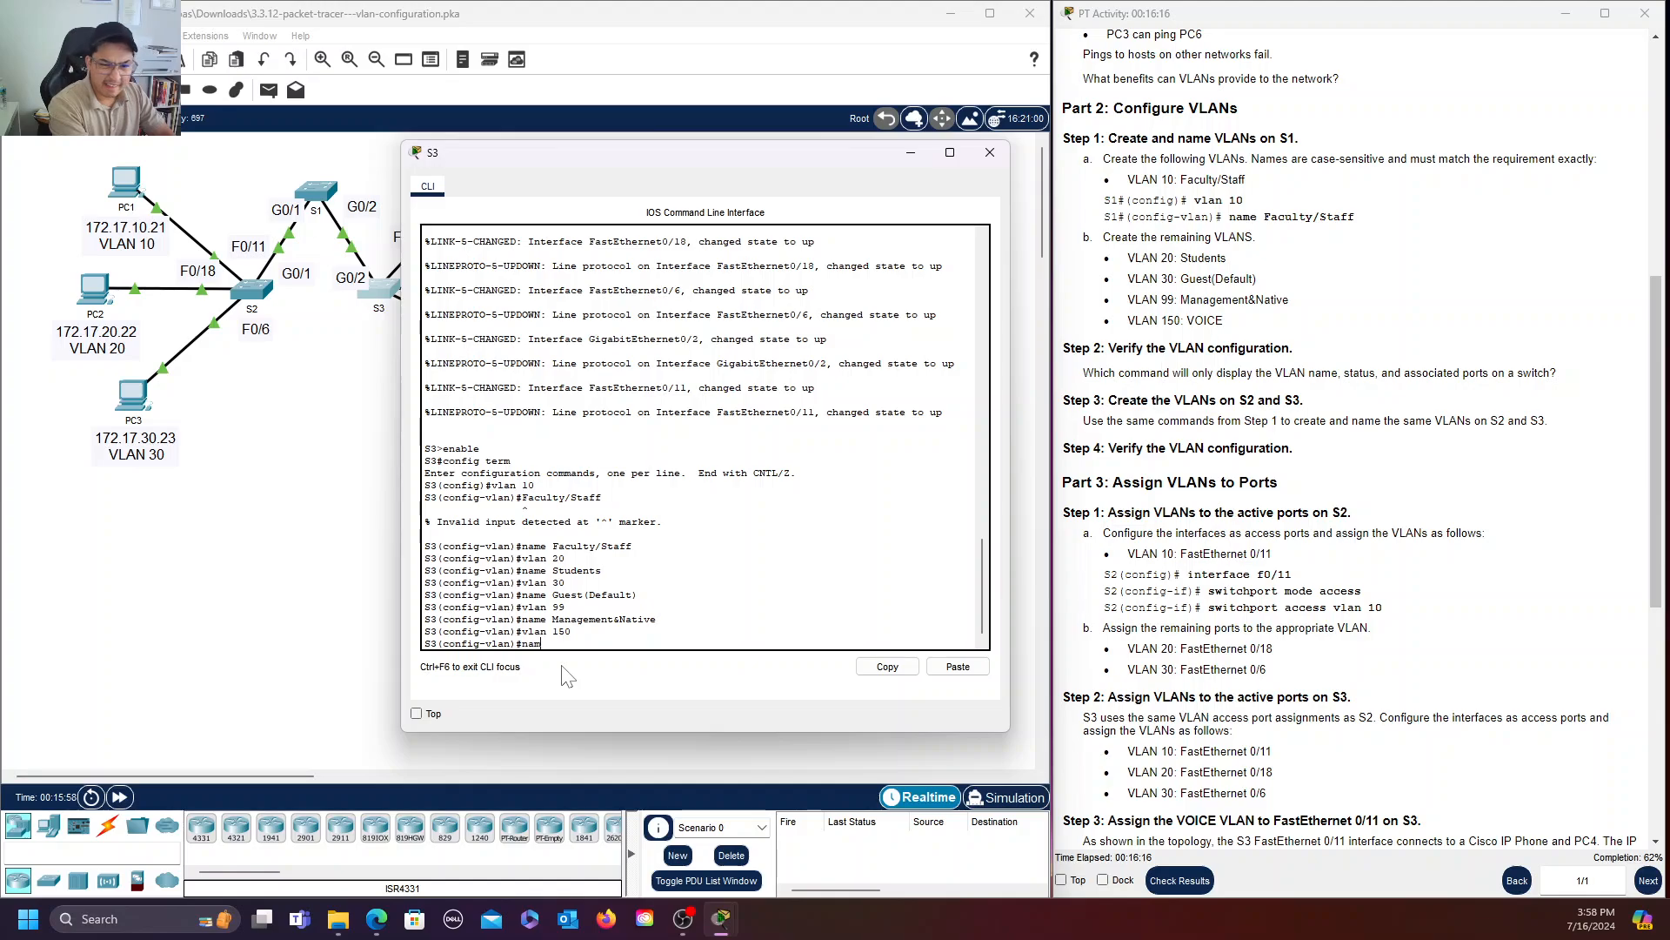
text(e VOICE)
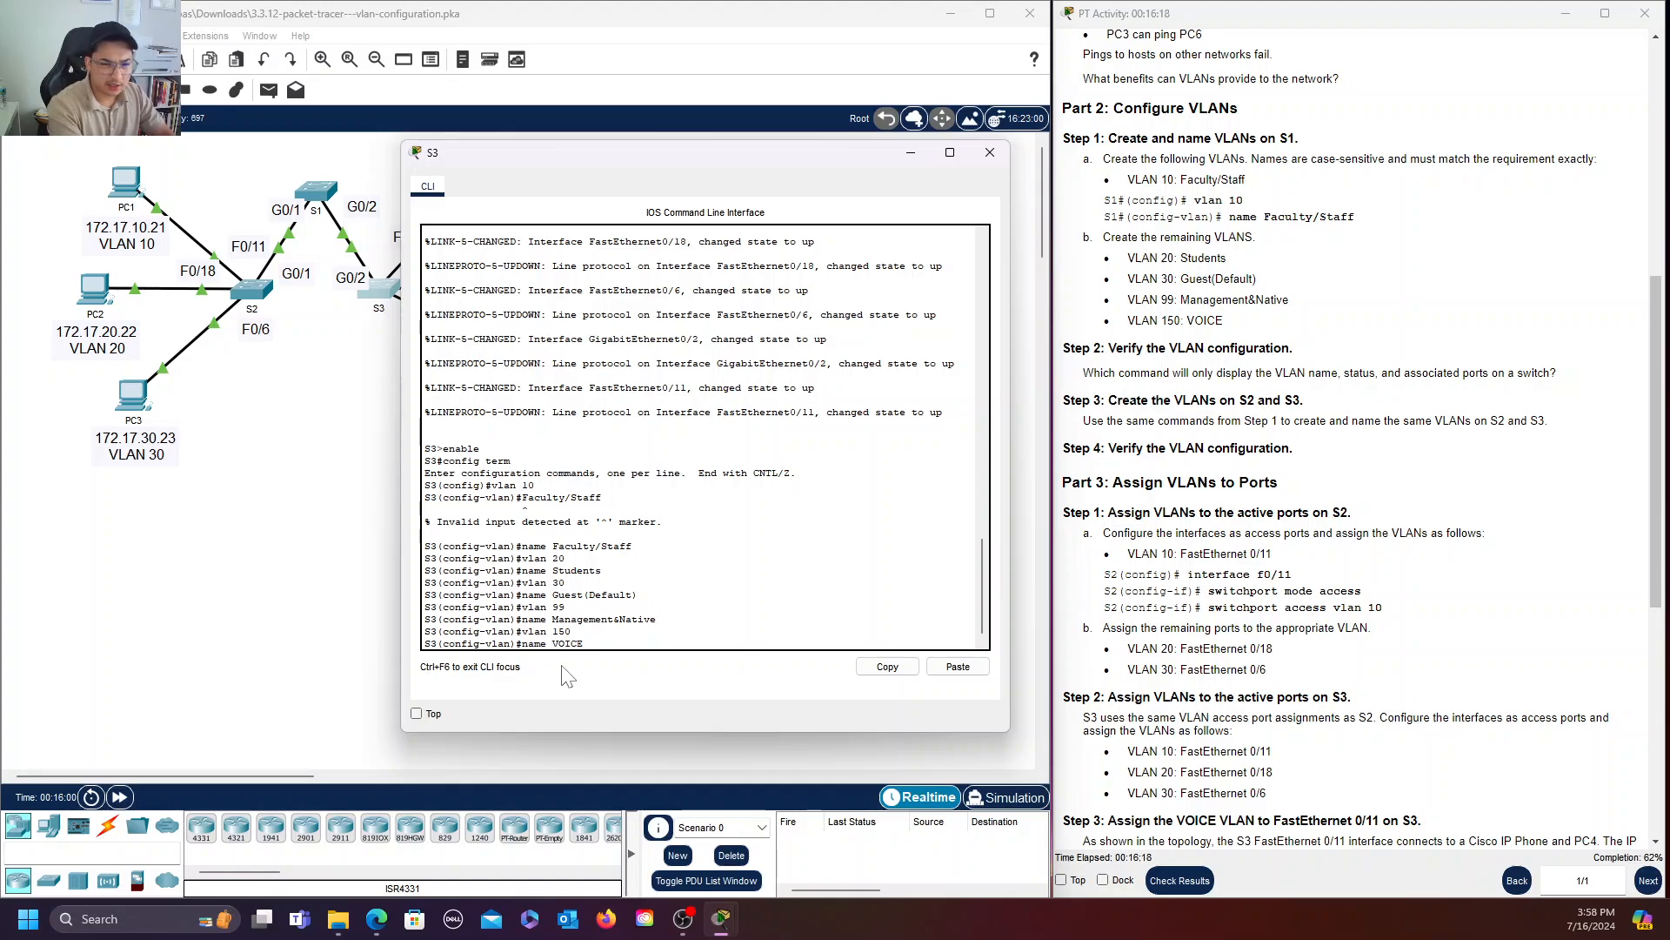
key(Return)
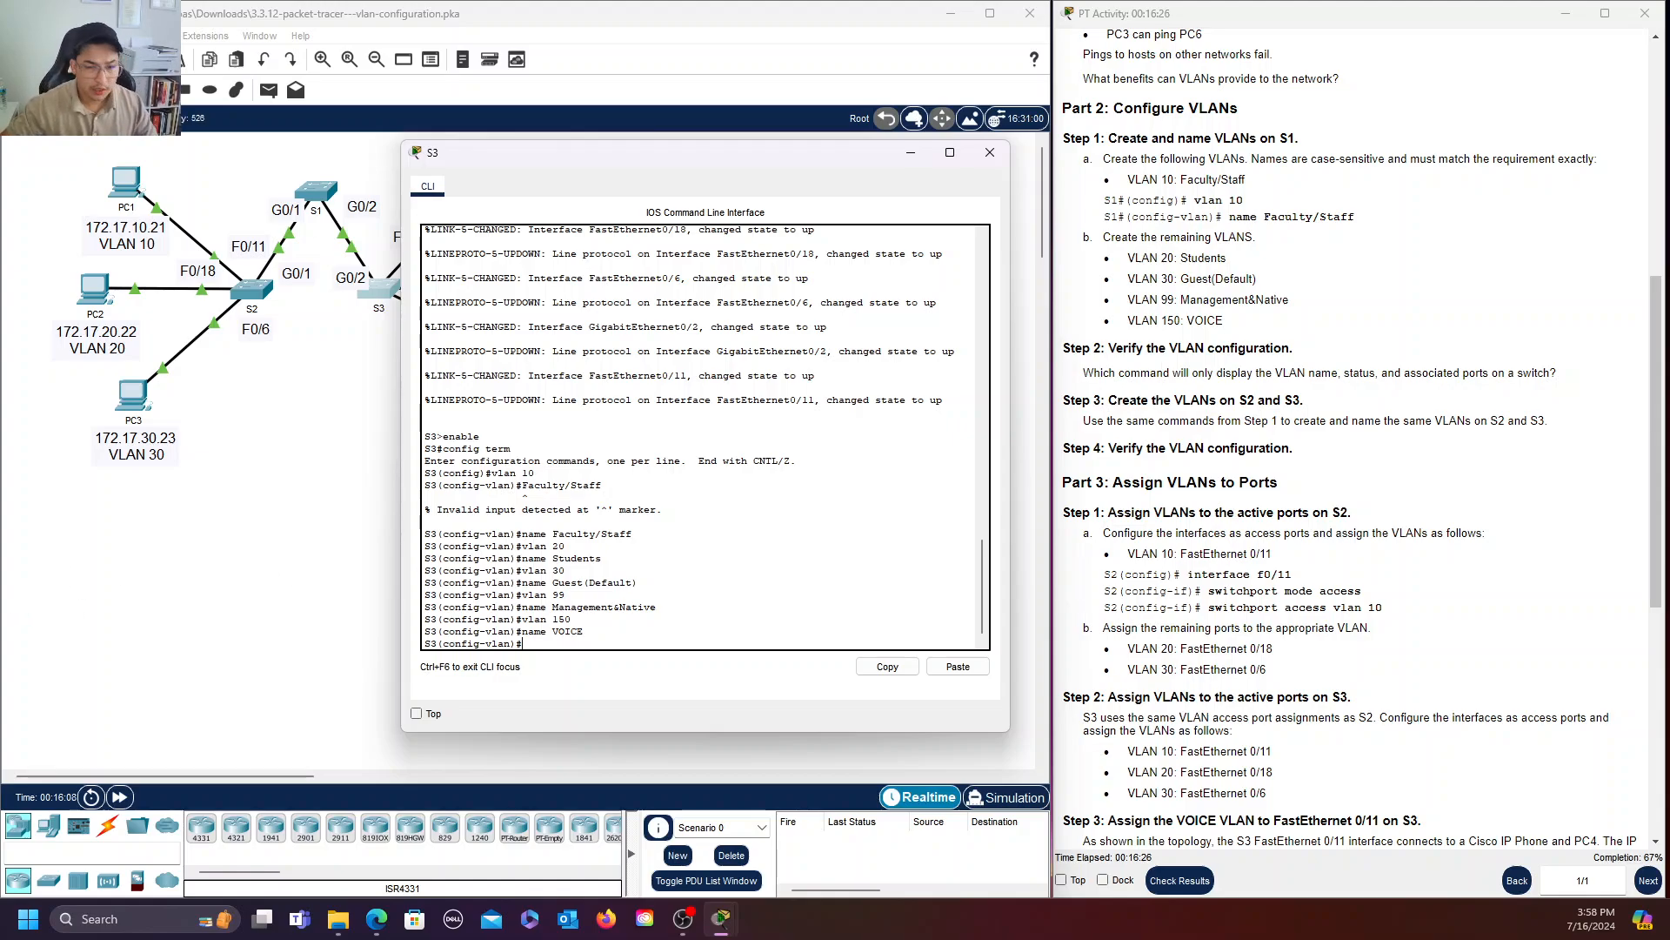
Leave configuration mode on S3, verify its VLANs with show vlan brief and close the switch's console.
key(ctrl+z)
key(Return)
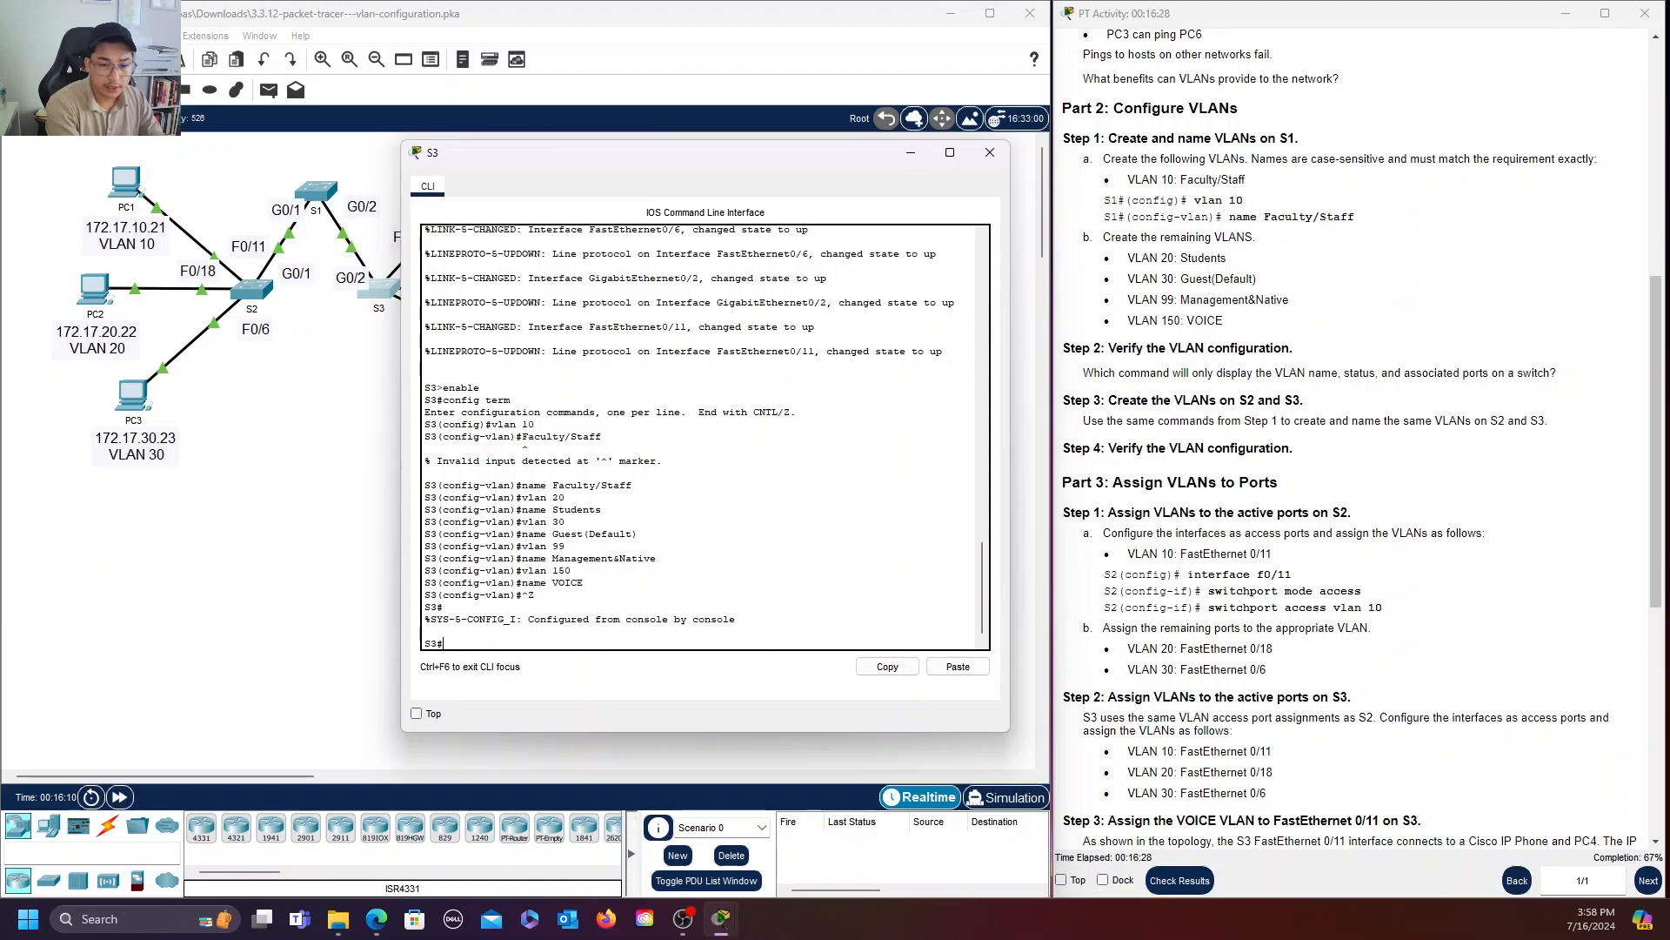
key(Up)
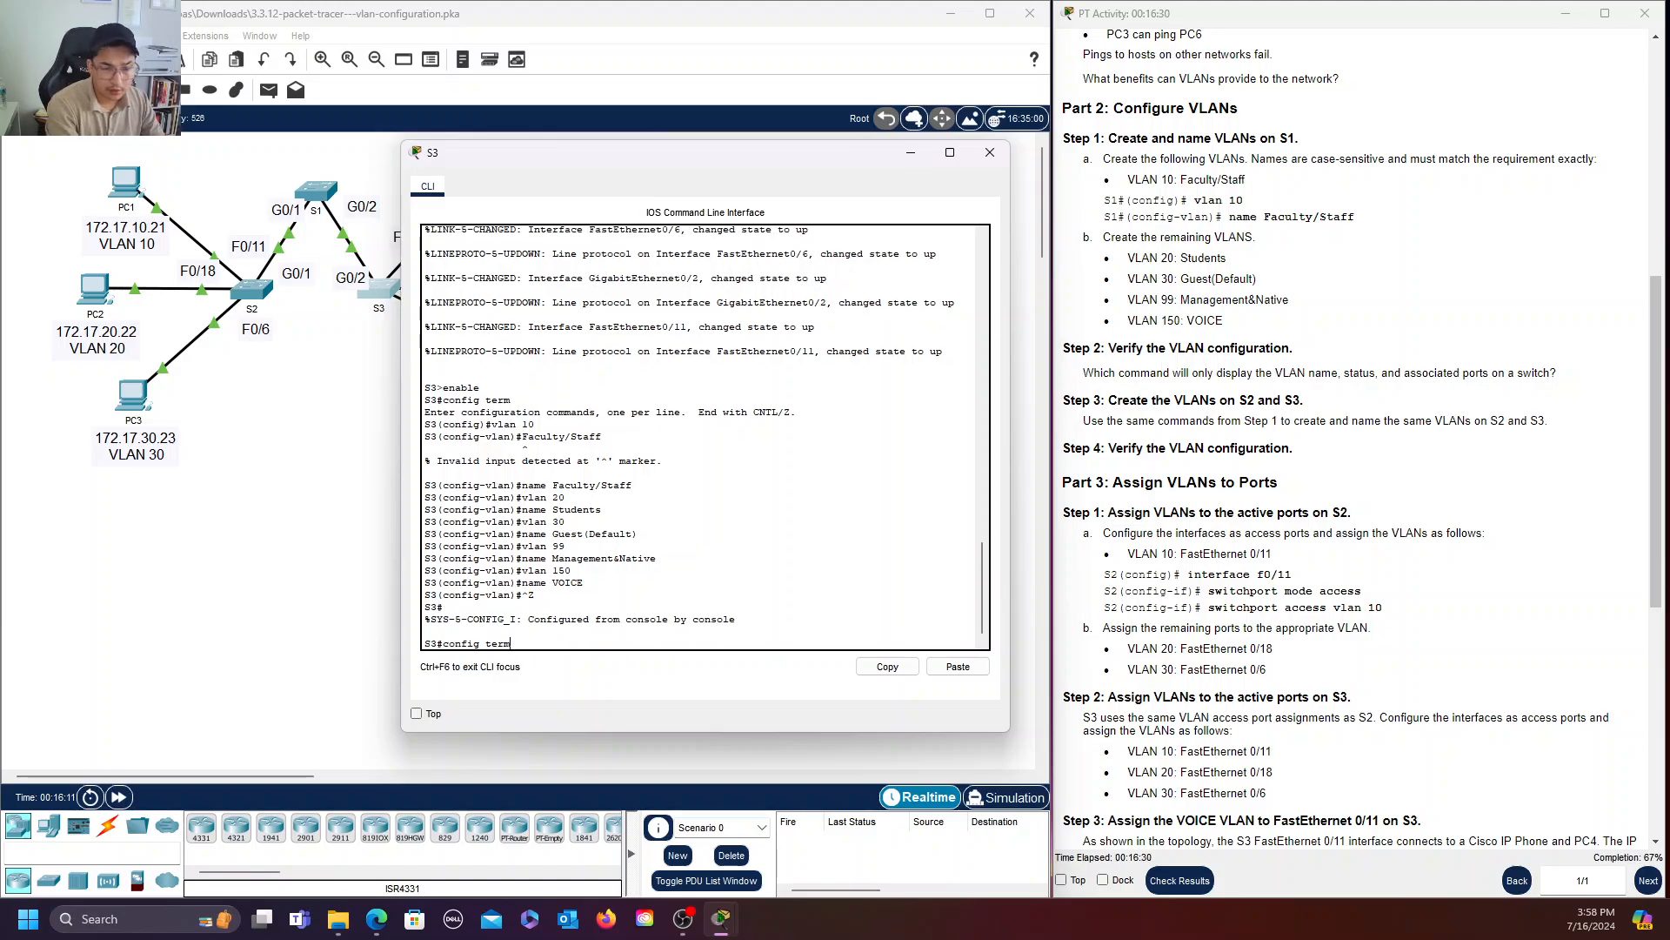
key(Up)
key(BackSpace)
key(BackSpace)
key(BackSpace)
key(BackSpace)
key(BackSpace)
key(BackSpace)
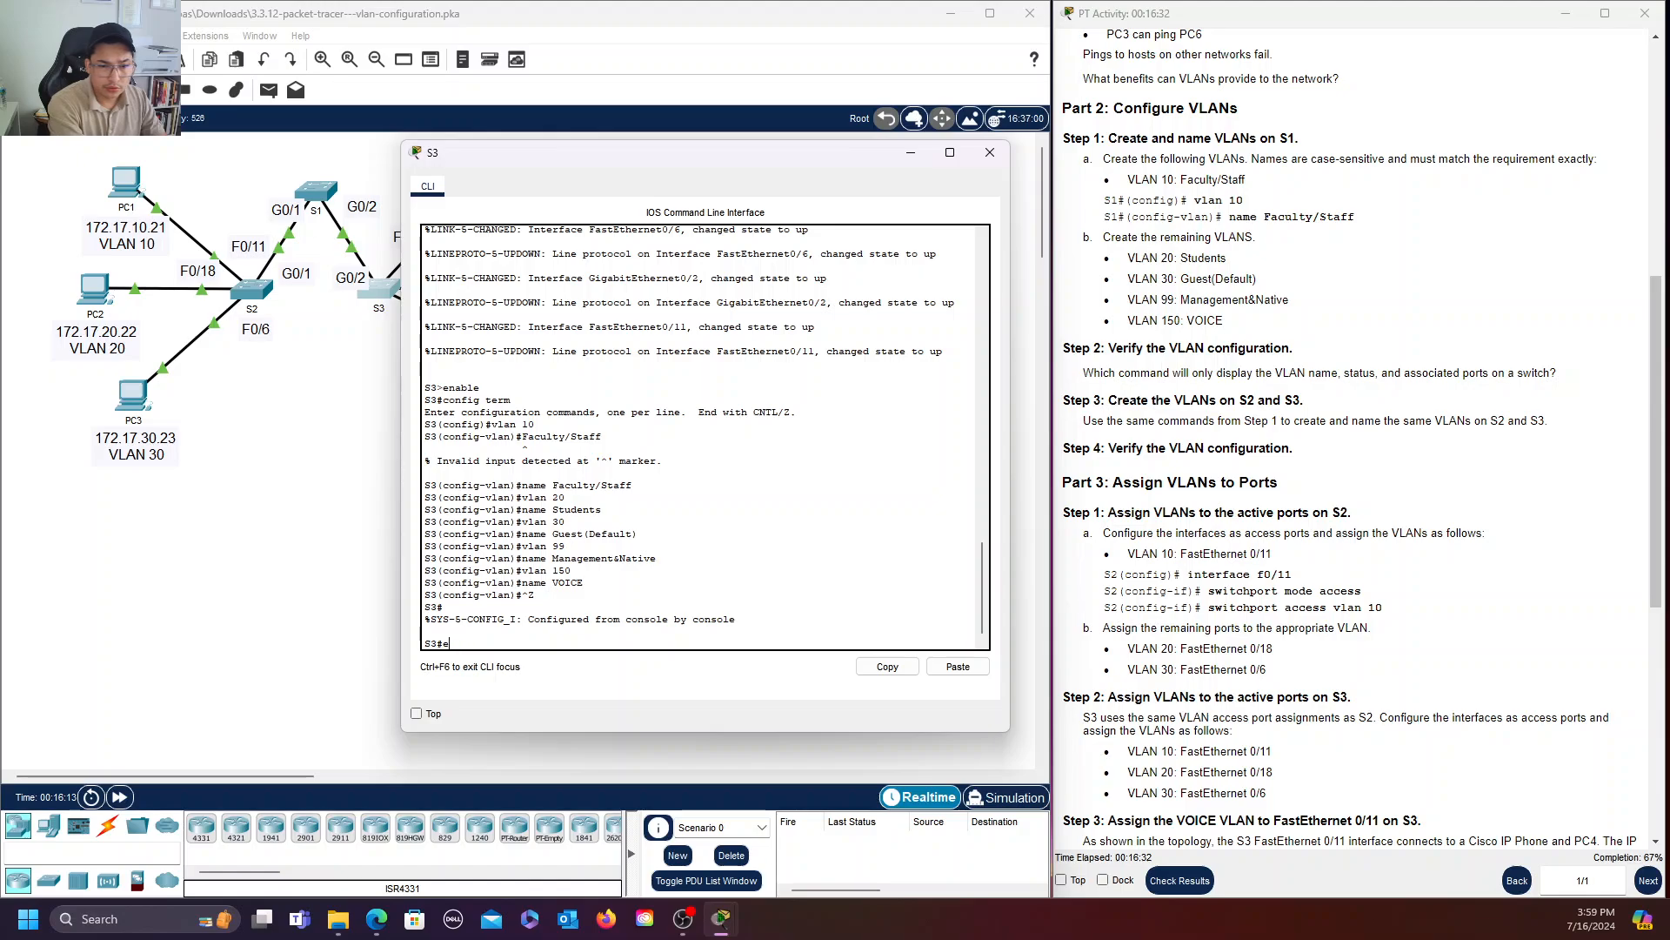
text(show)
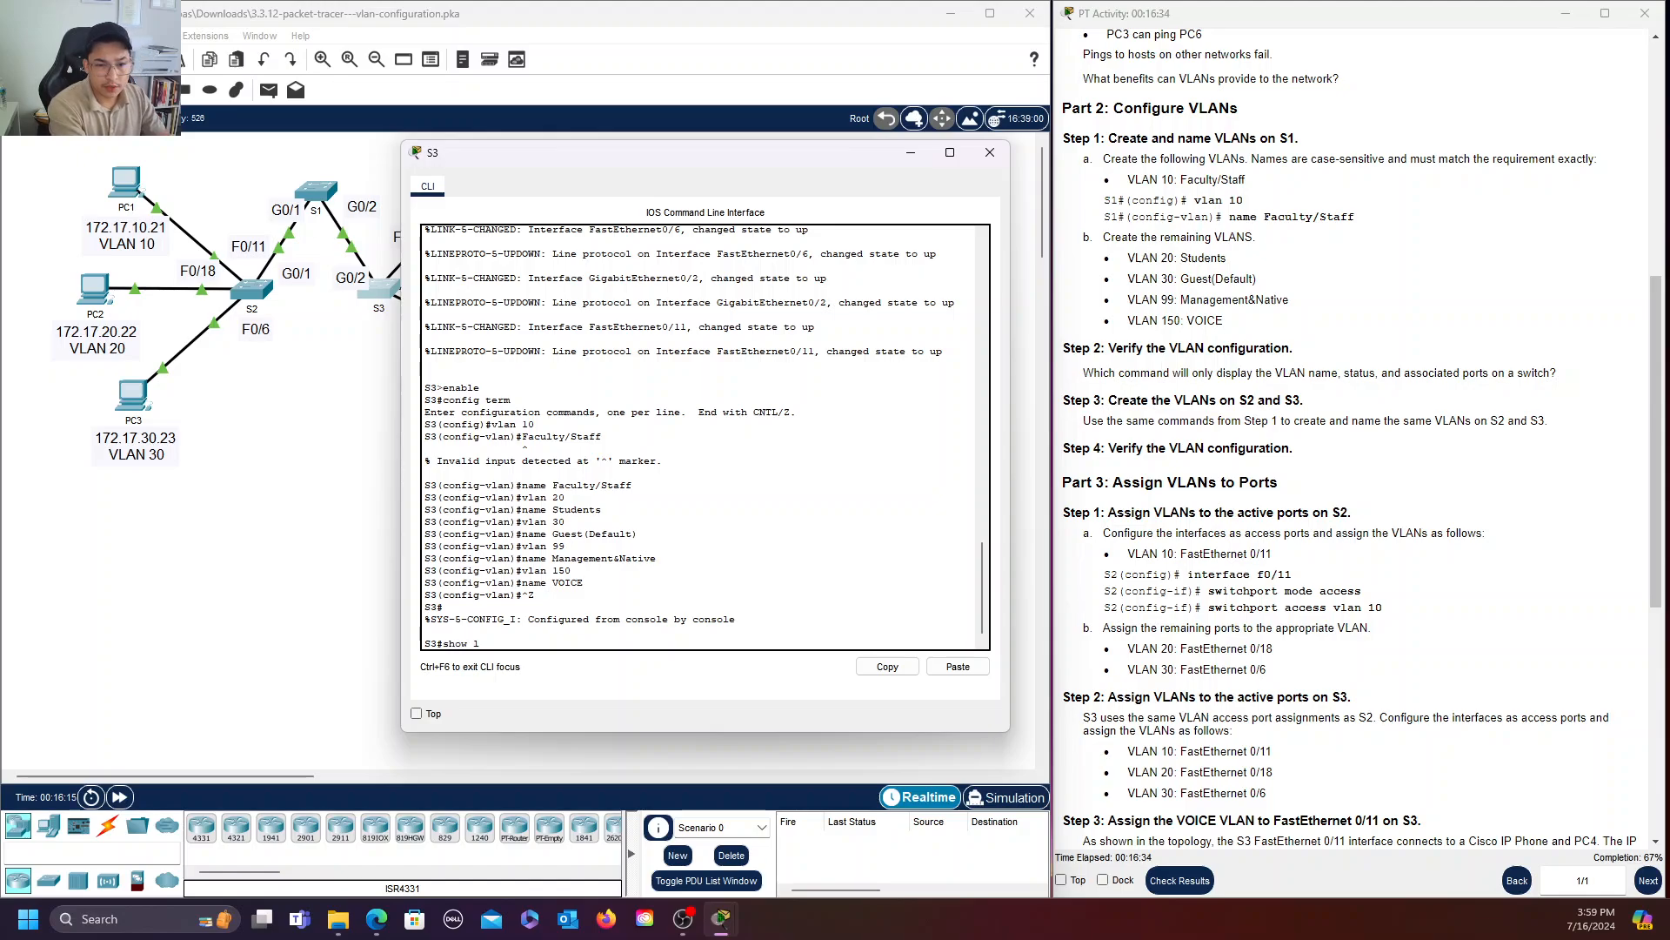
text( vlan brief)
key(Return)
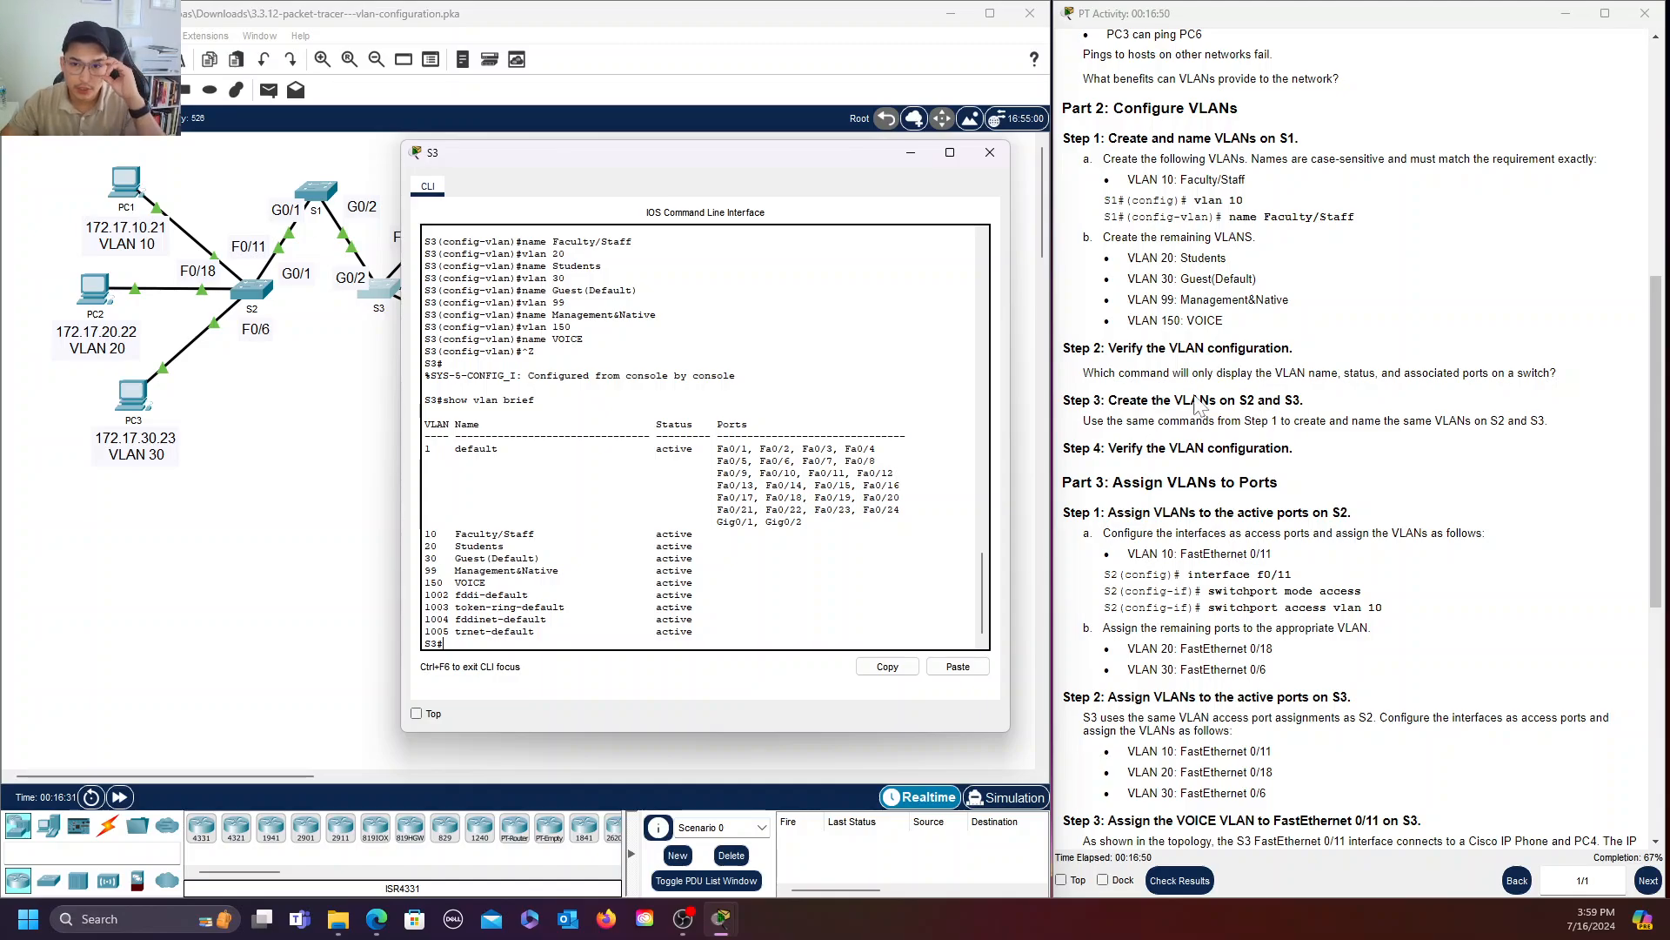
click(991, 152)
Review the activity instructions for verifying the VLANs on S2 and S3 and for assigning VLANs to ports in Part 3.
scroll(1352, 435, down, 1)
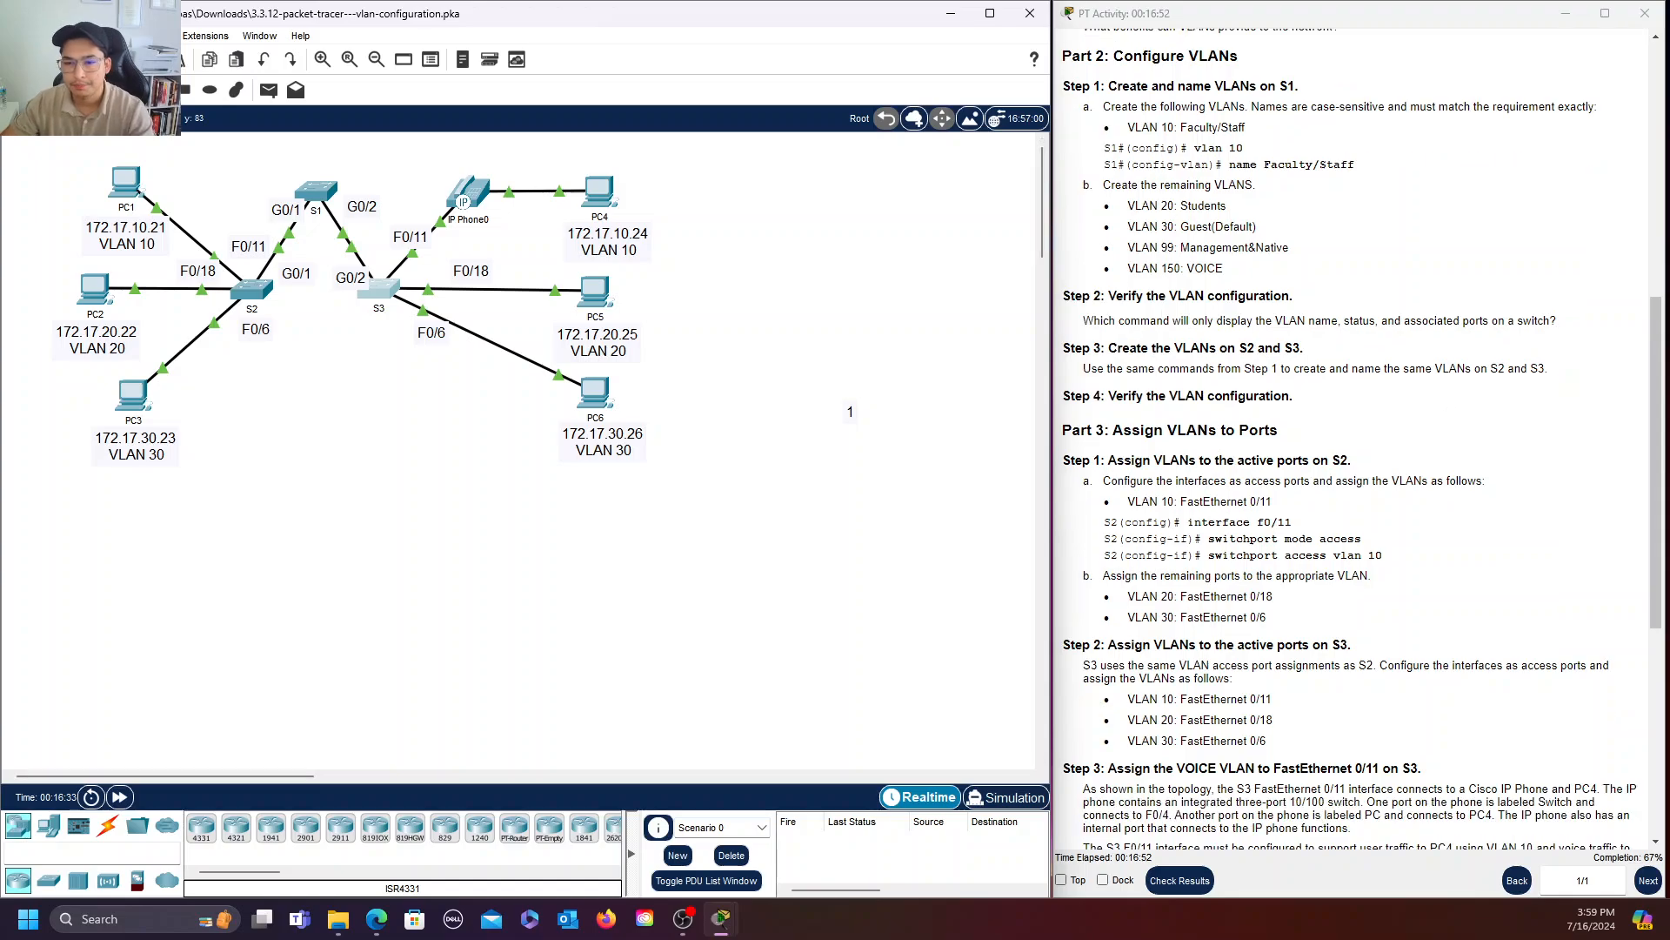
scroll(1353, 435, down, 2)
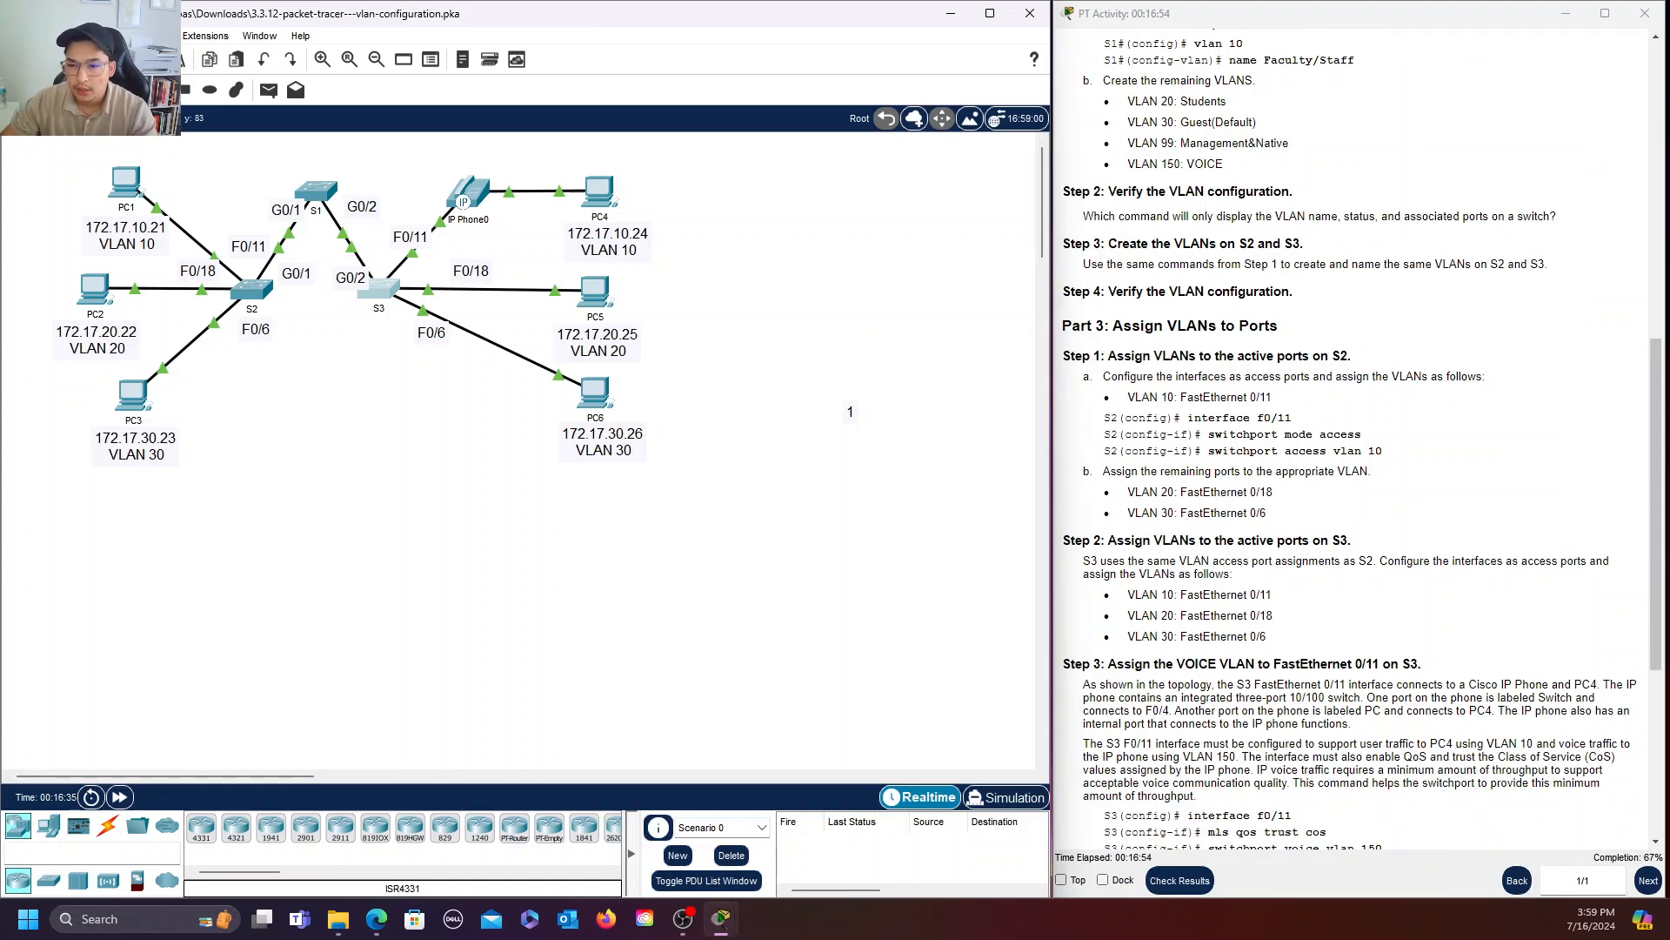
scroll(1353, 435, up, 1)
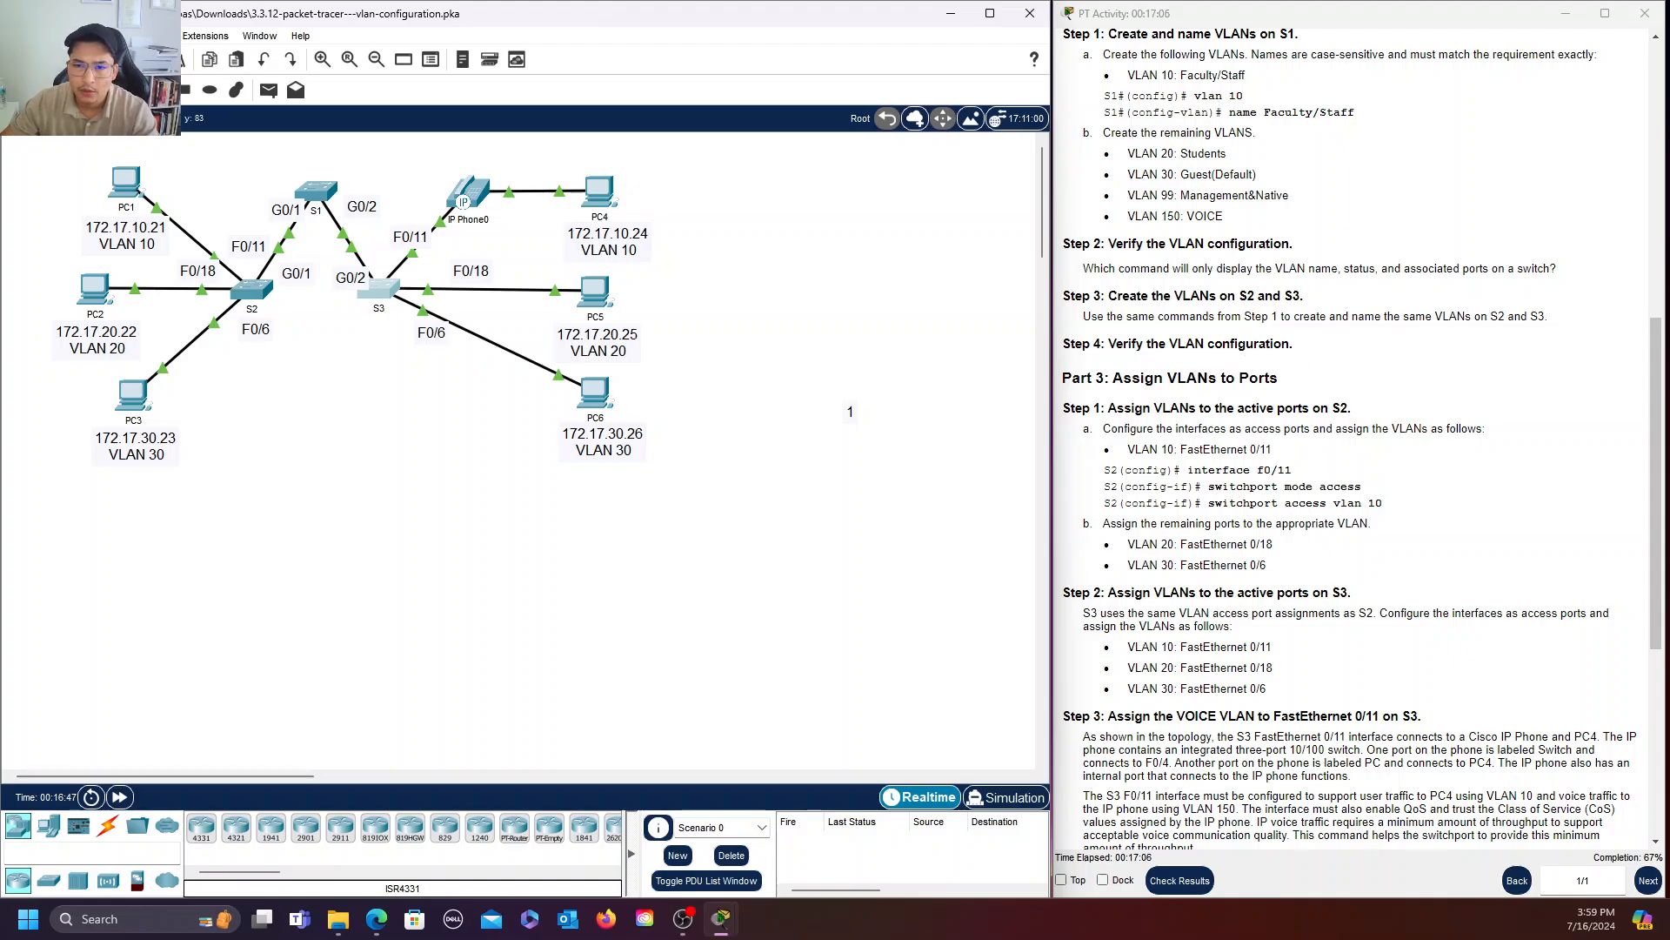
triple_click(1218, 346)
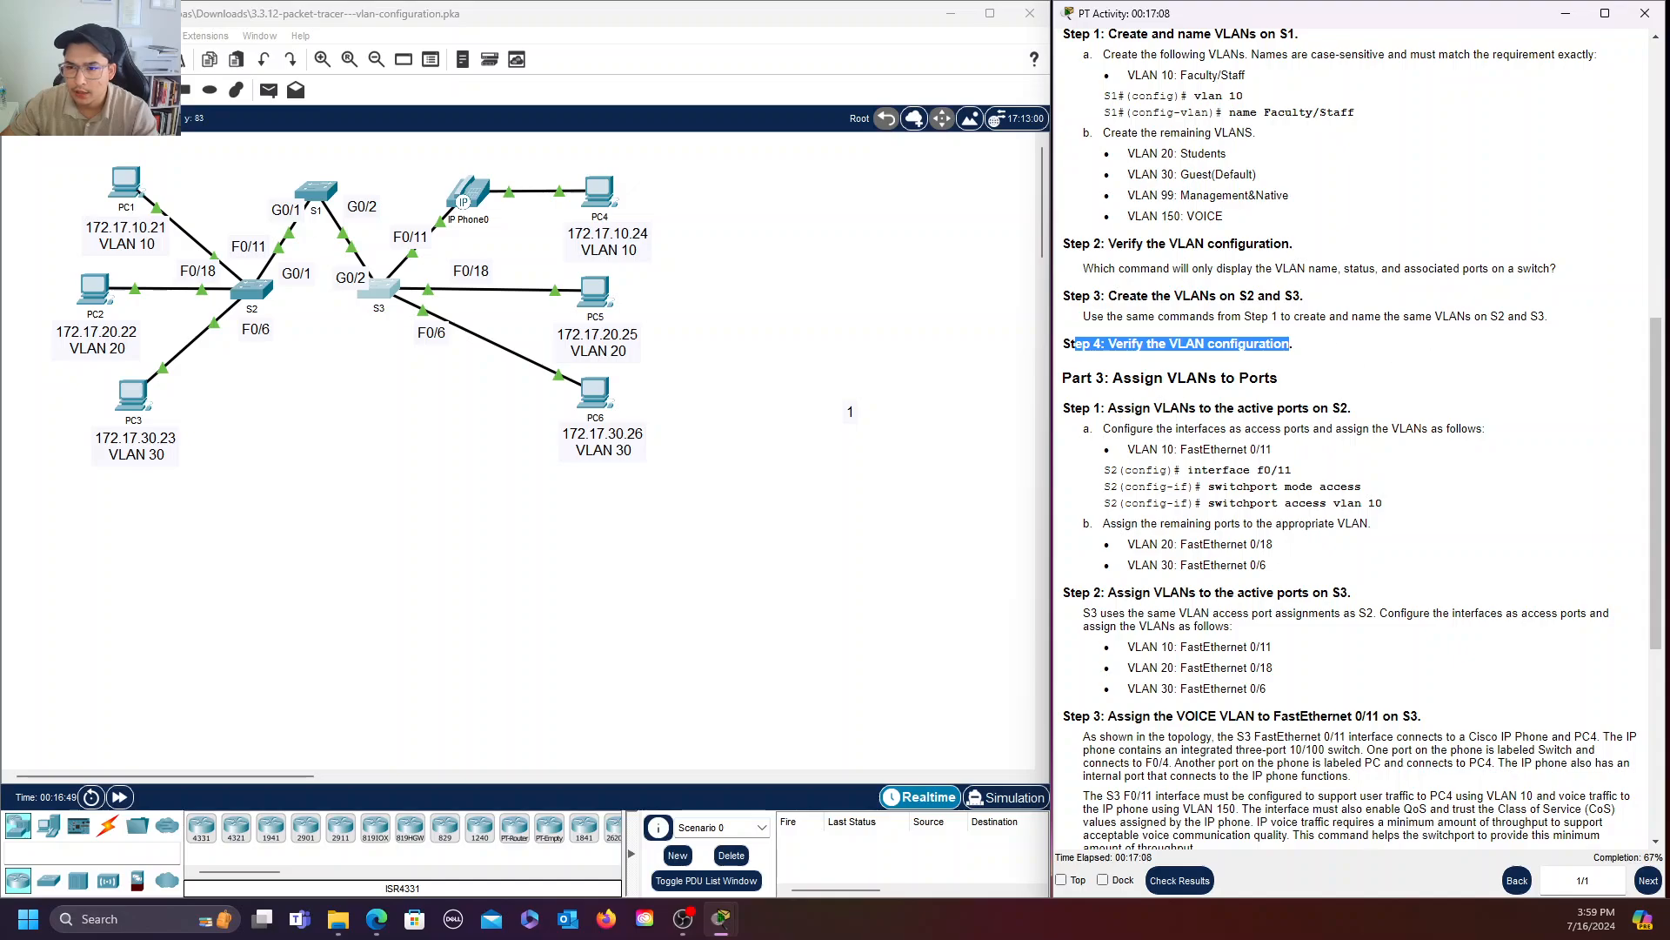
drag(1431, 320, 1601, 341)
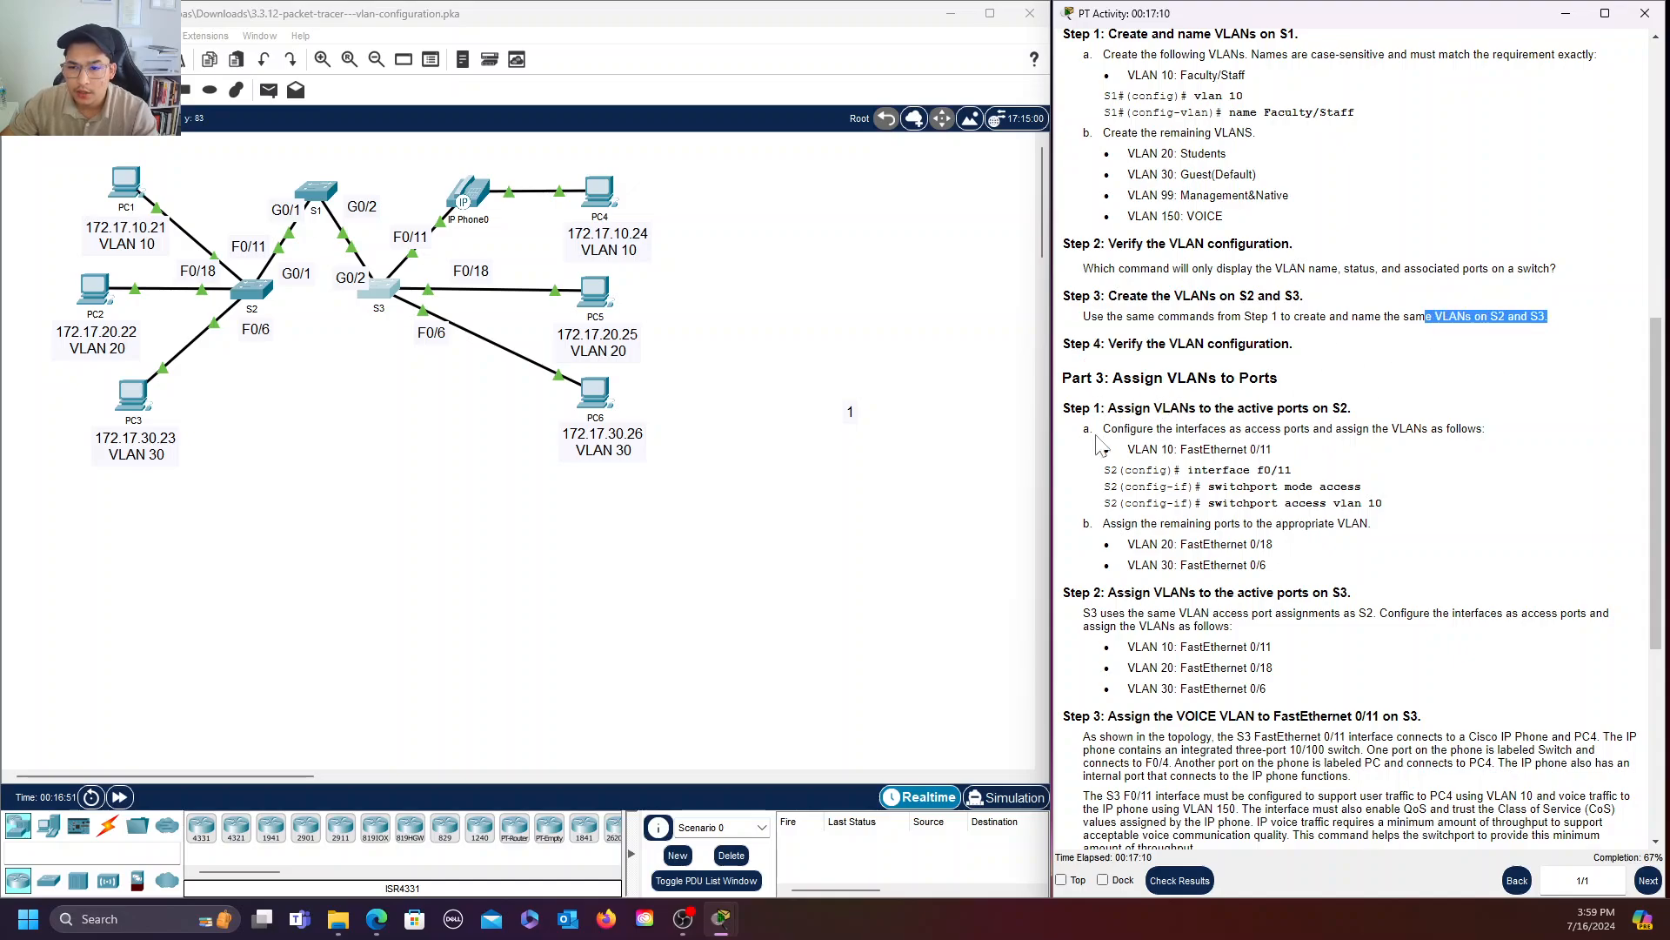
Read the Part 3 instruction for S2's active ports, open S2's console and enter global configuration mode.
drag(1104, 378, 1226, 379)
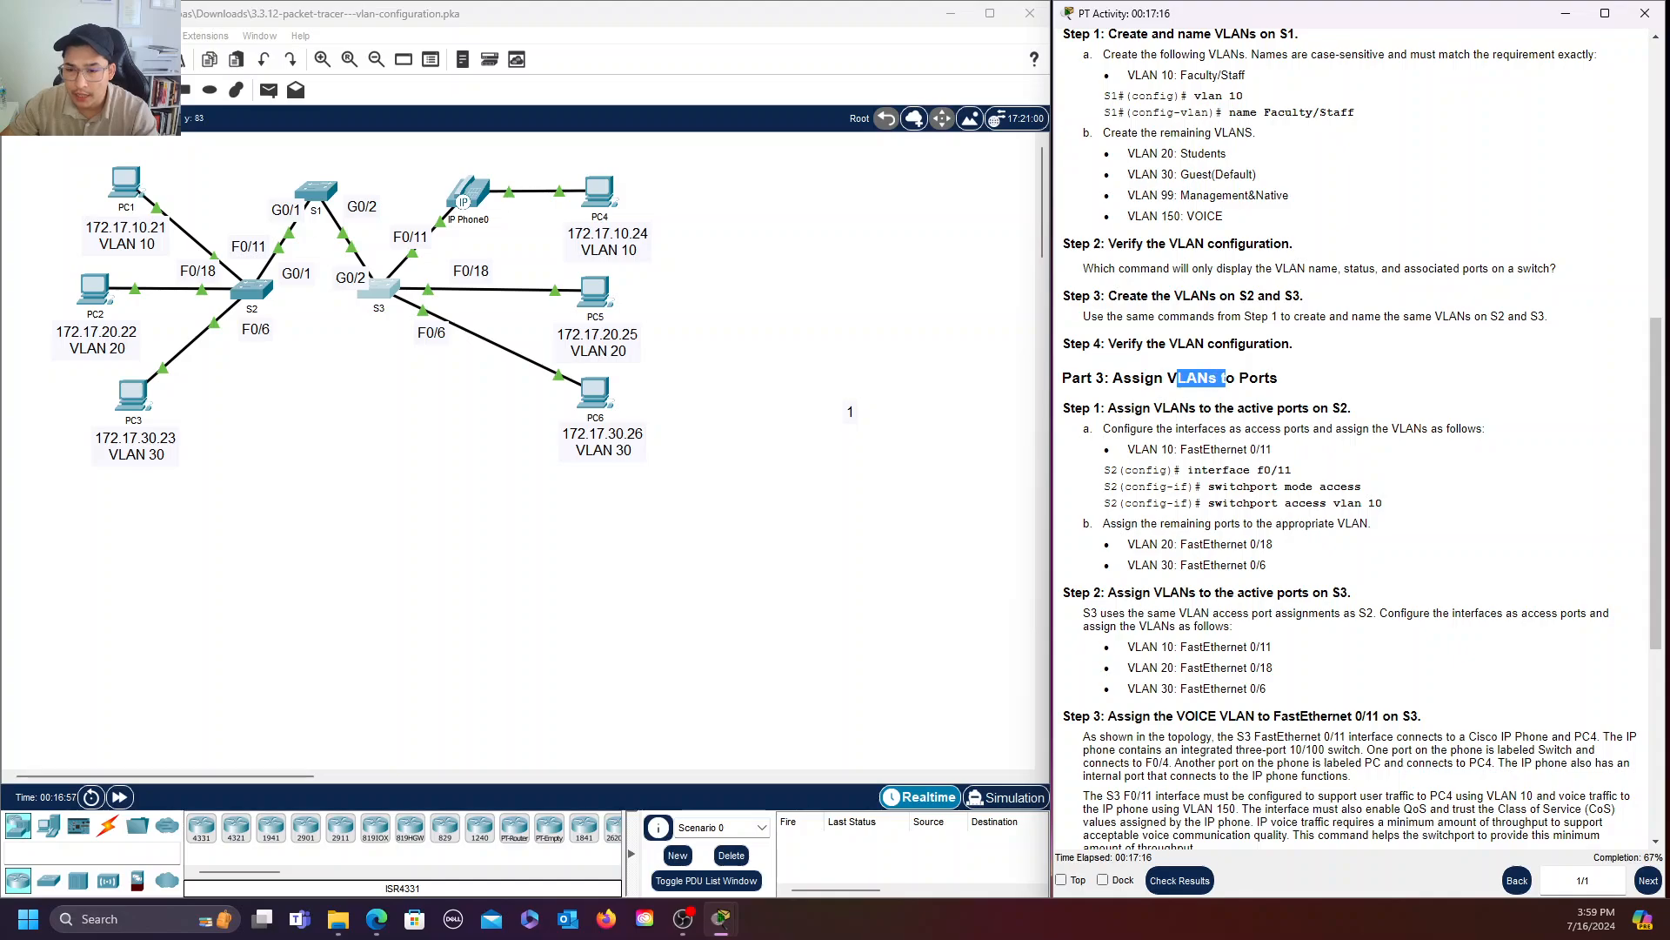
click(1351, 387)
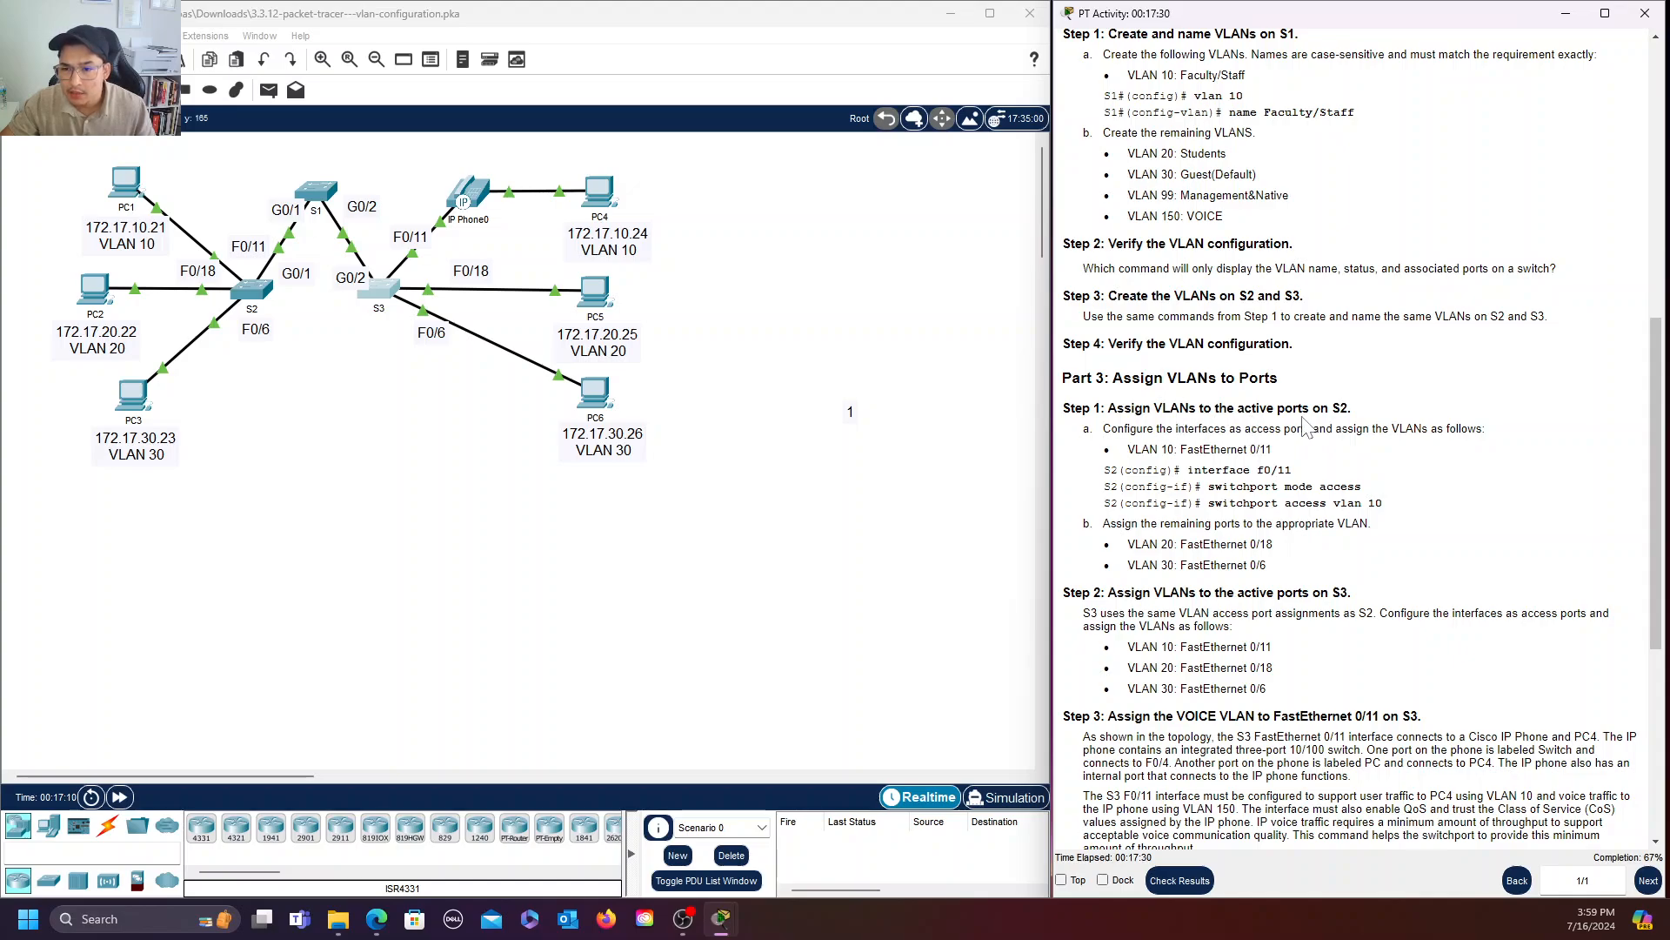
drag(1327, 412, 1362, 416)
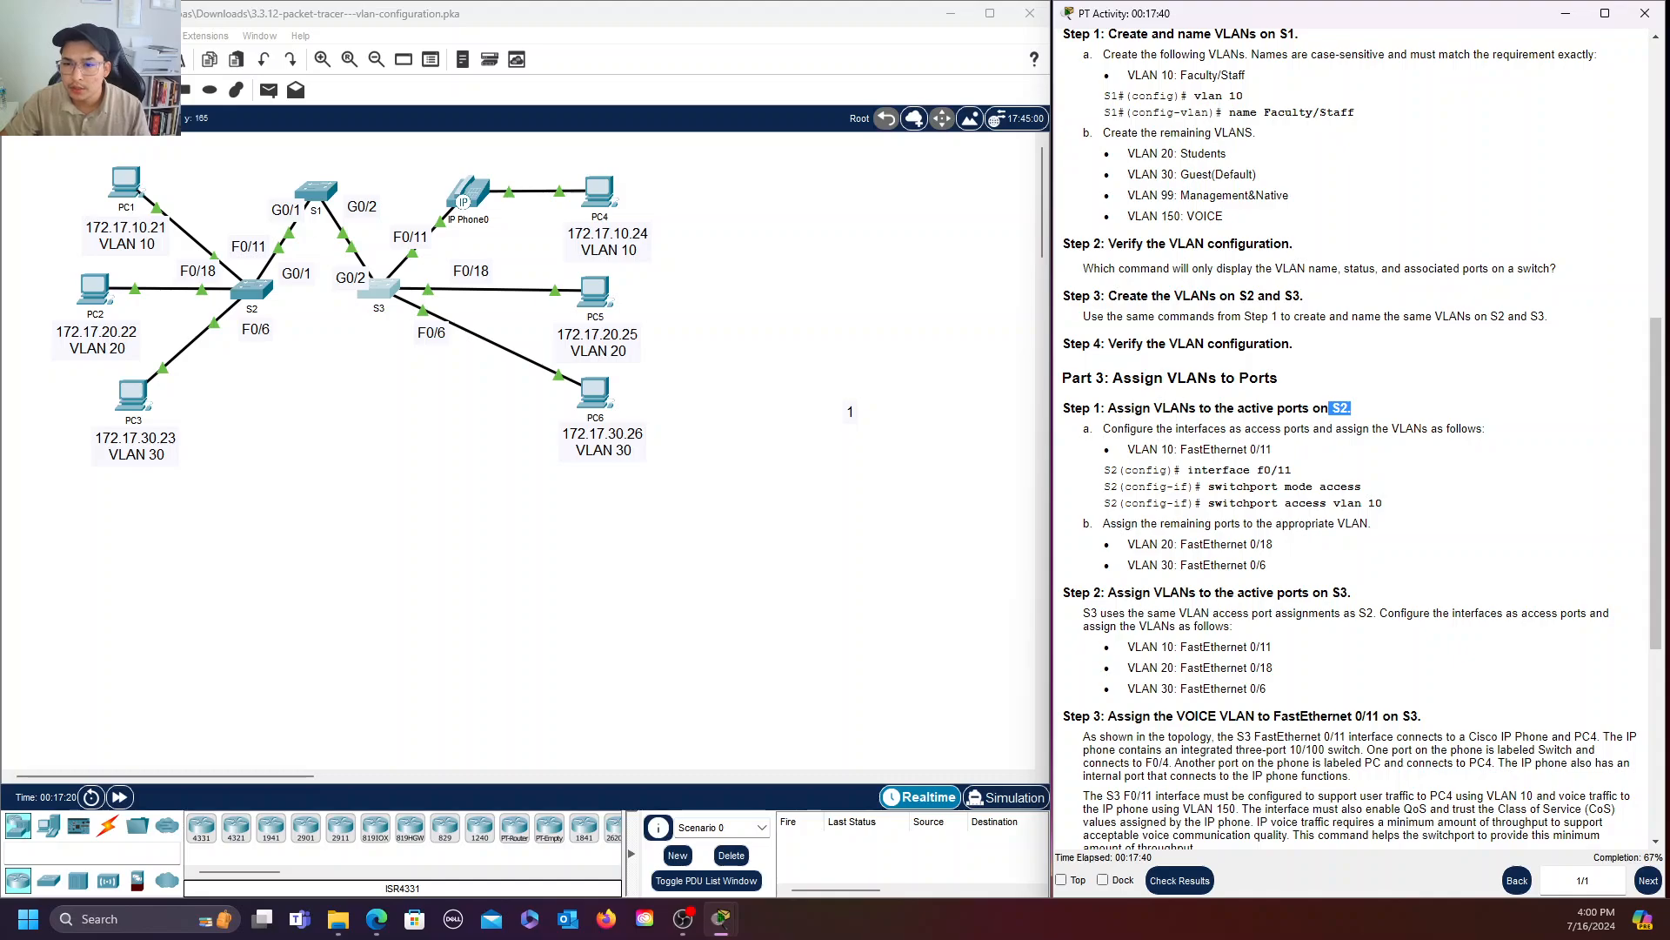
click(261, 294)
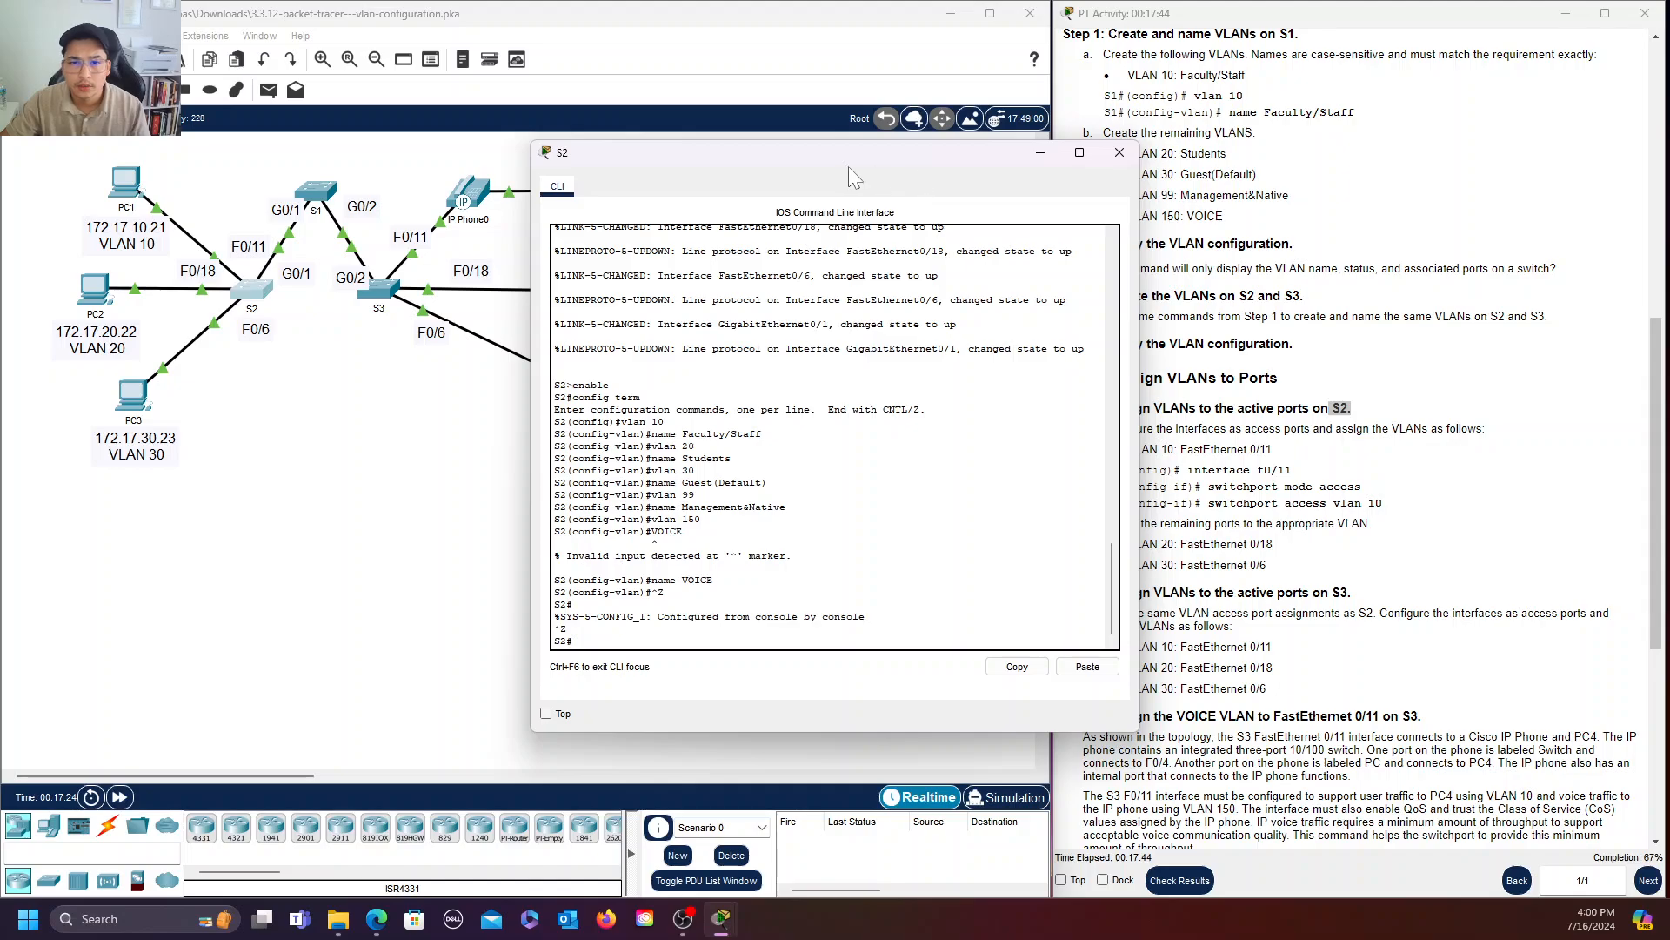
drag(860, 153, 699, 149)
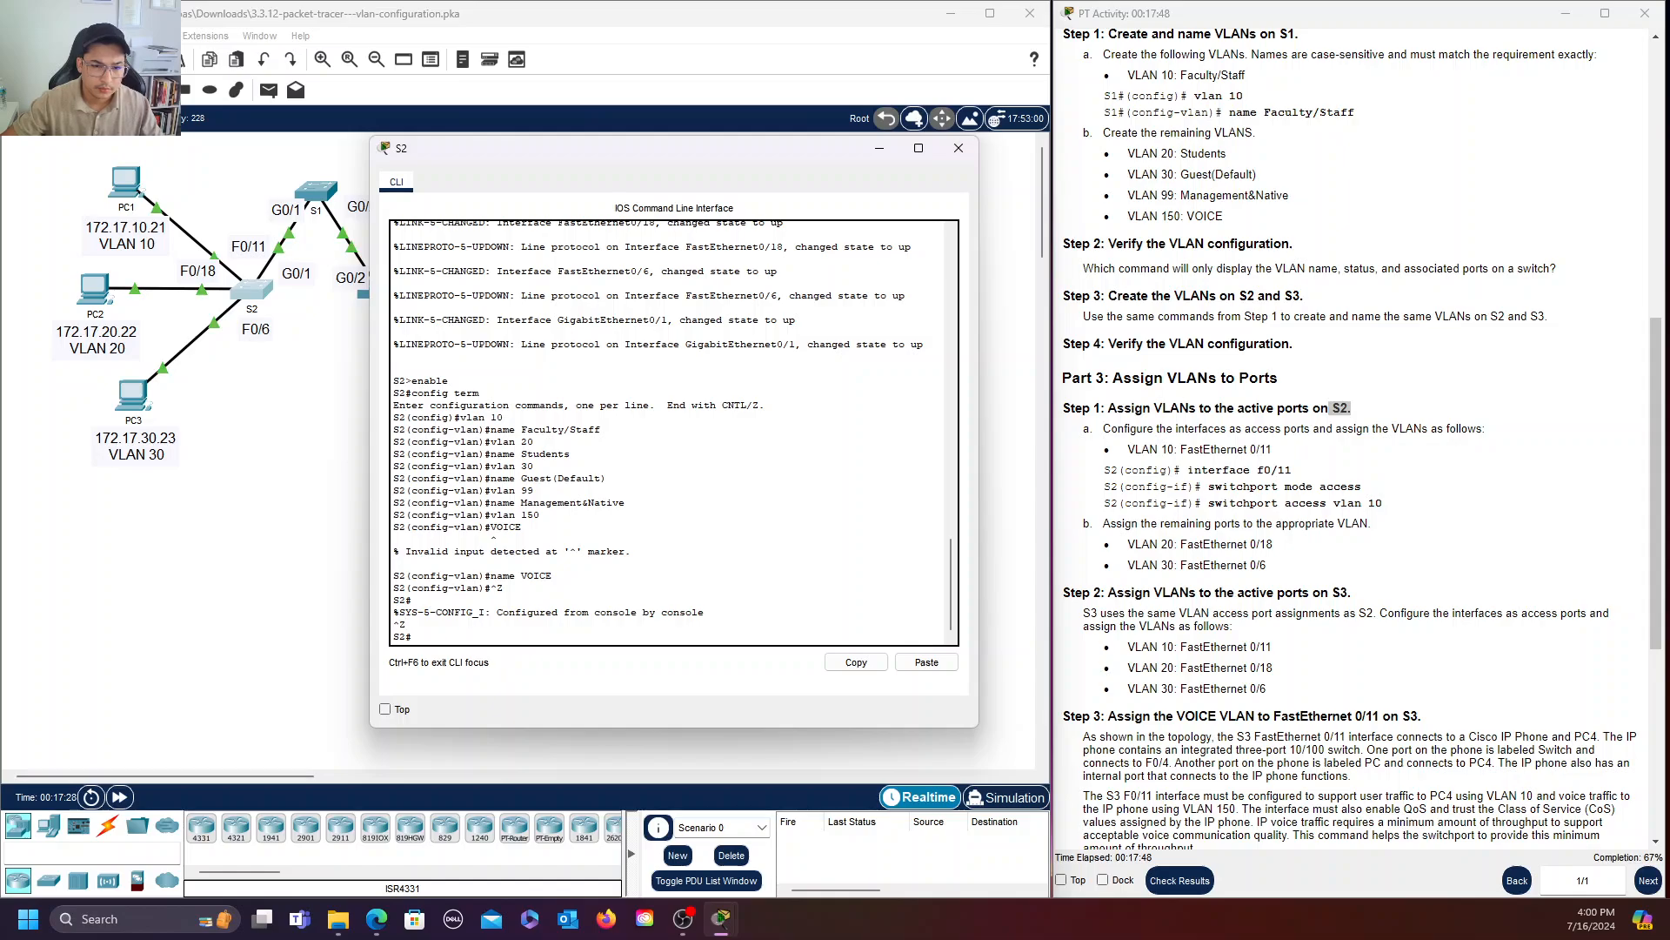
key(Return)
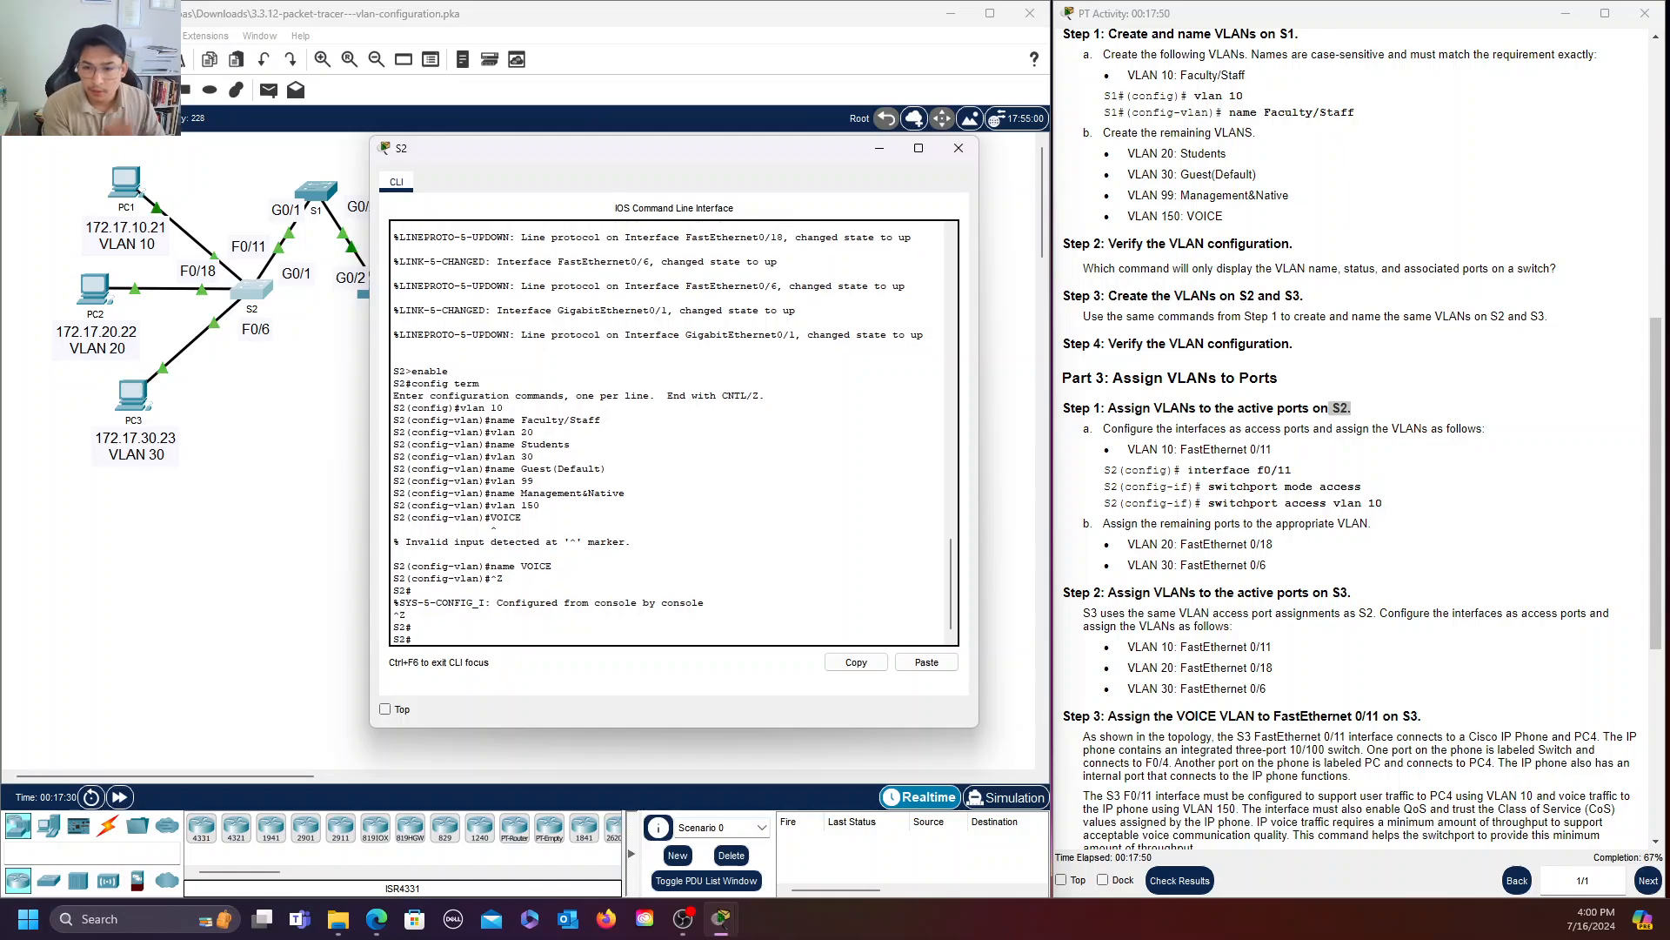
text(config )
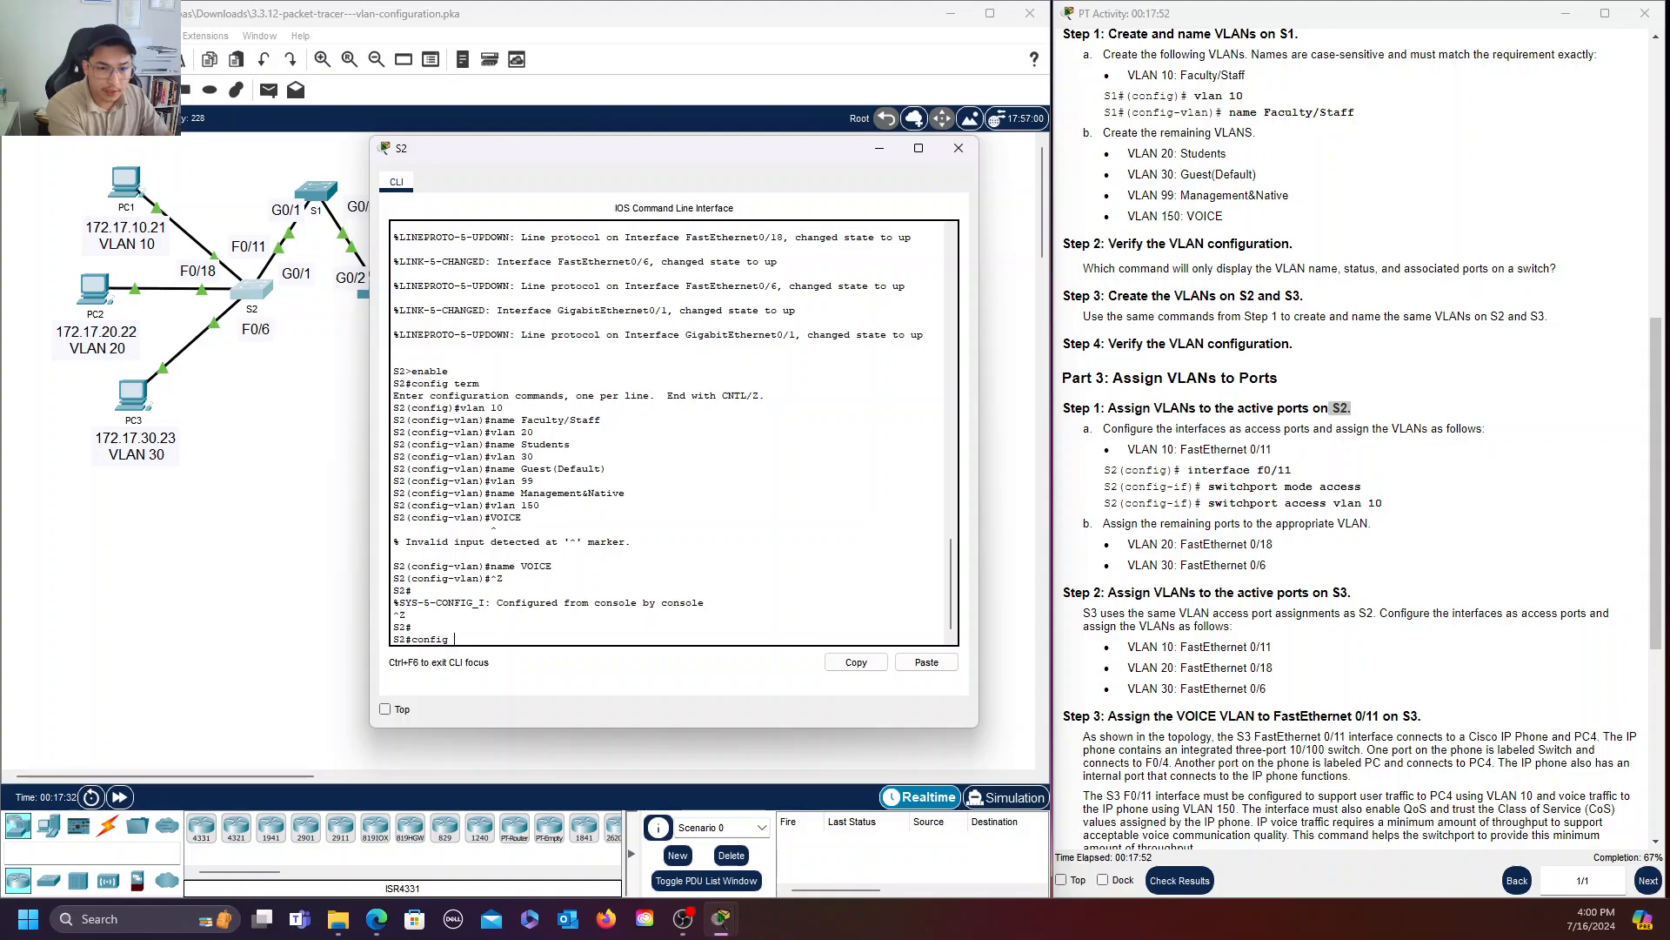
text(term)
key(Return)
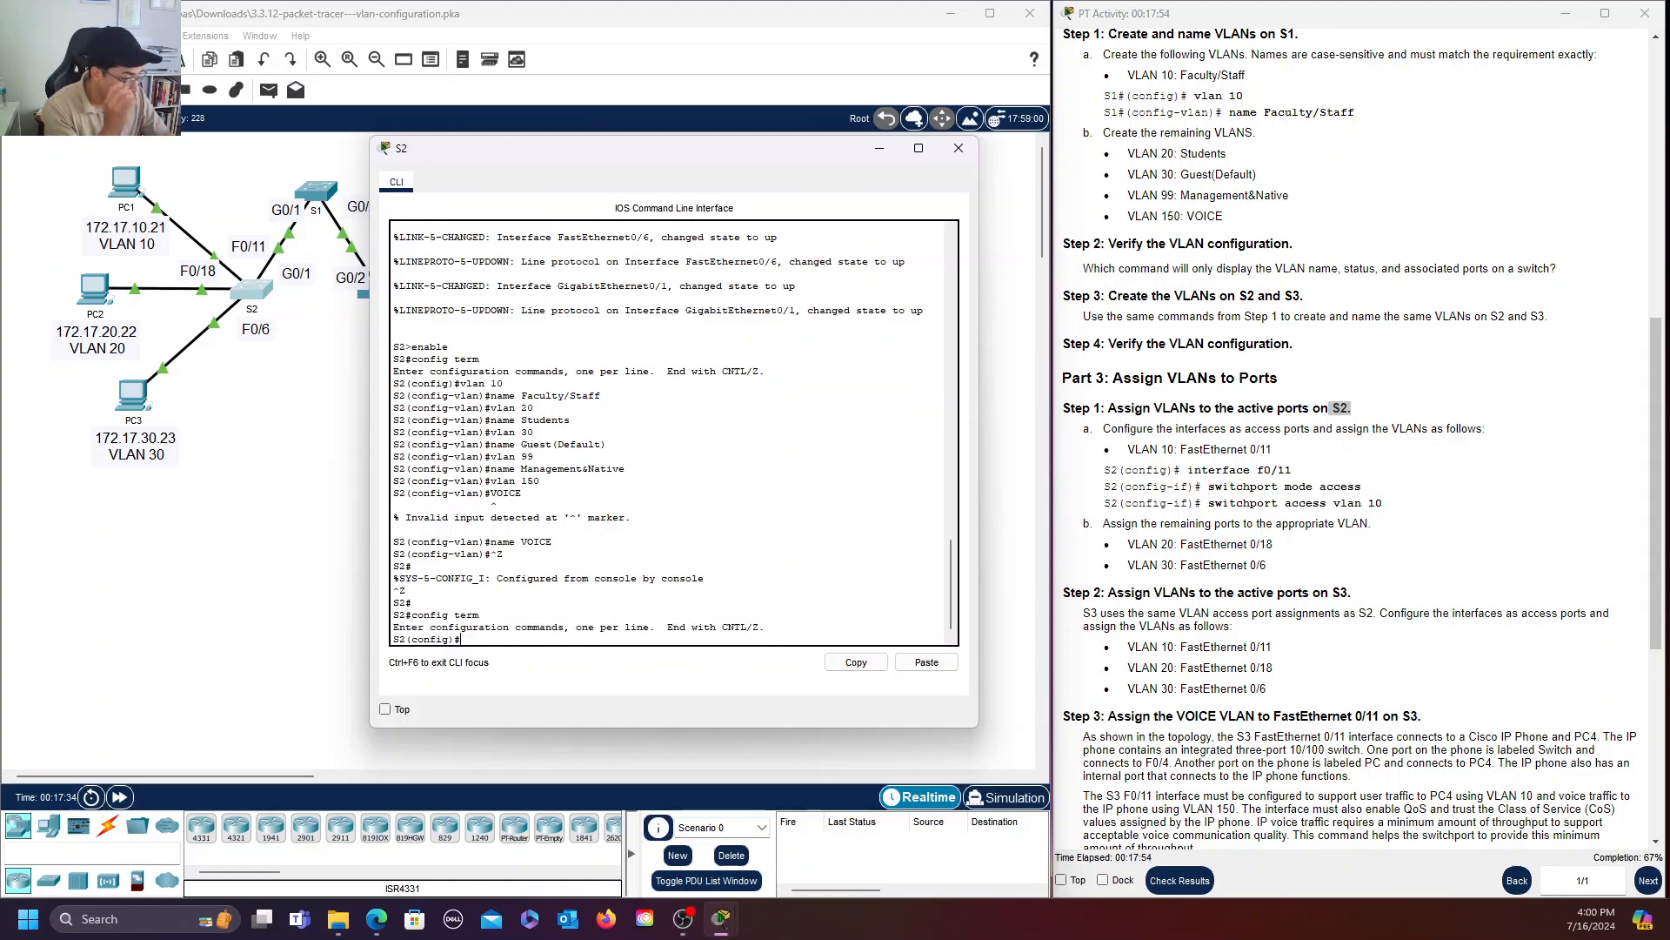
Enter interface f0/11 on S2 and set it to access mode with switchport mode access.
text(int)
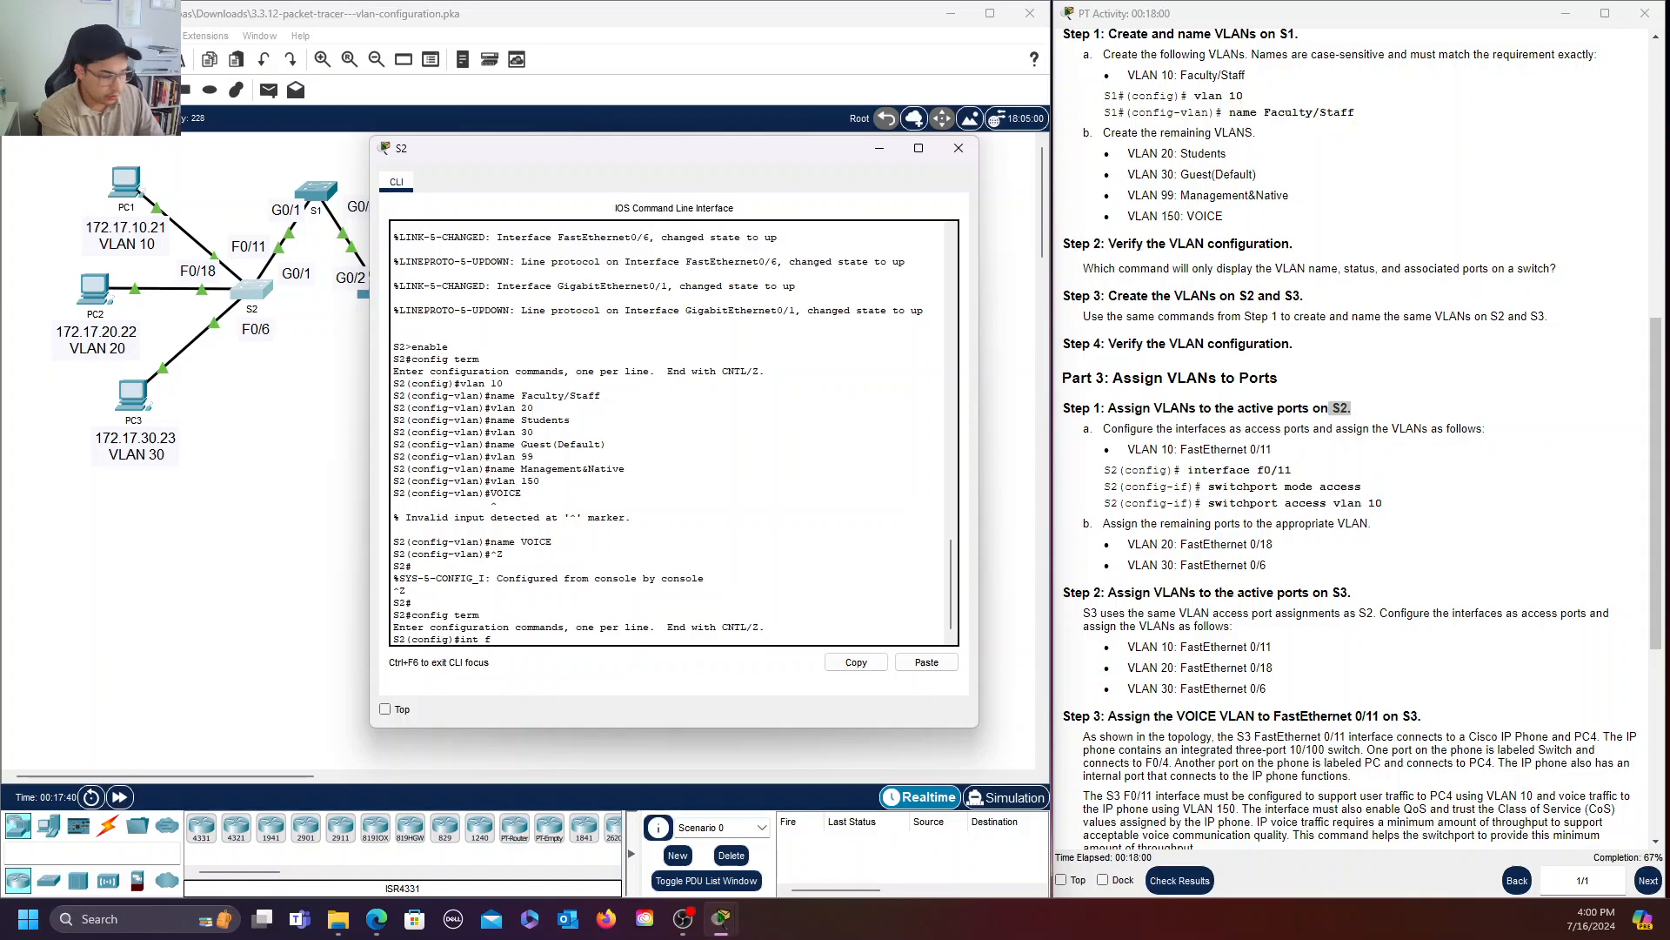
text(f)
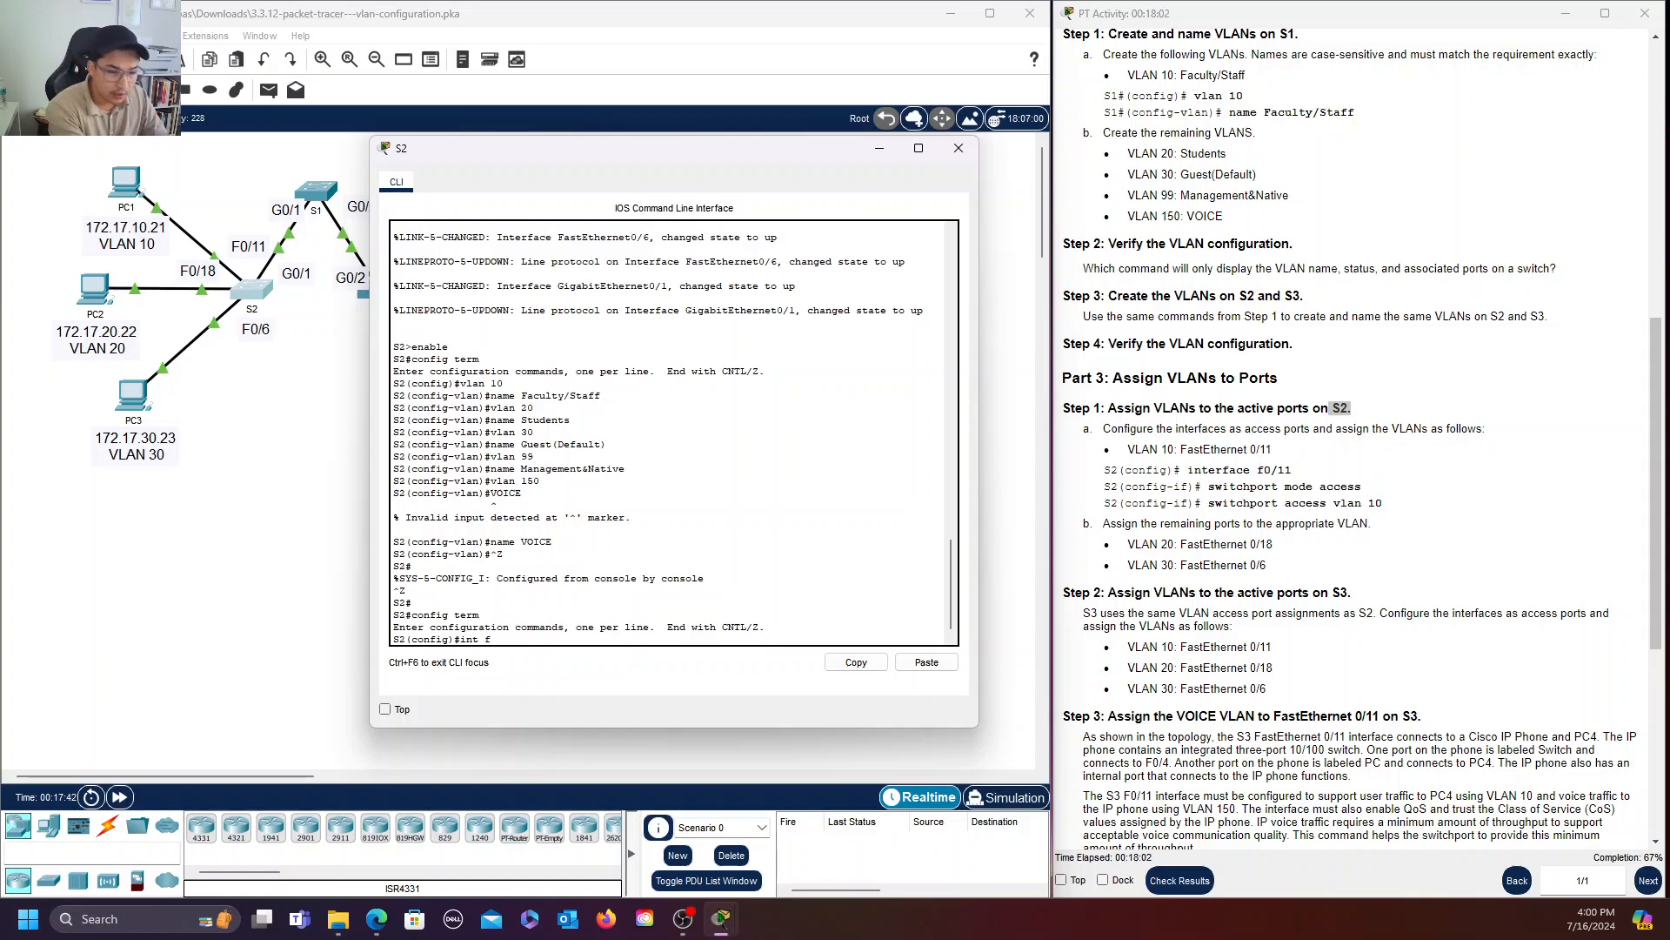
text(0/)
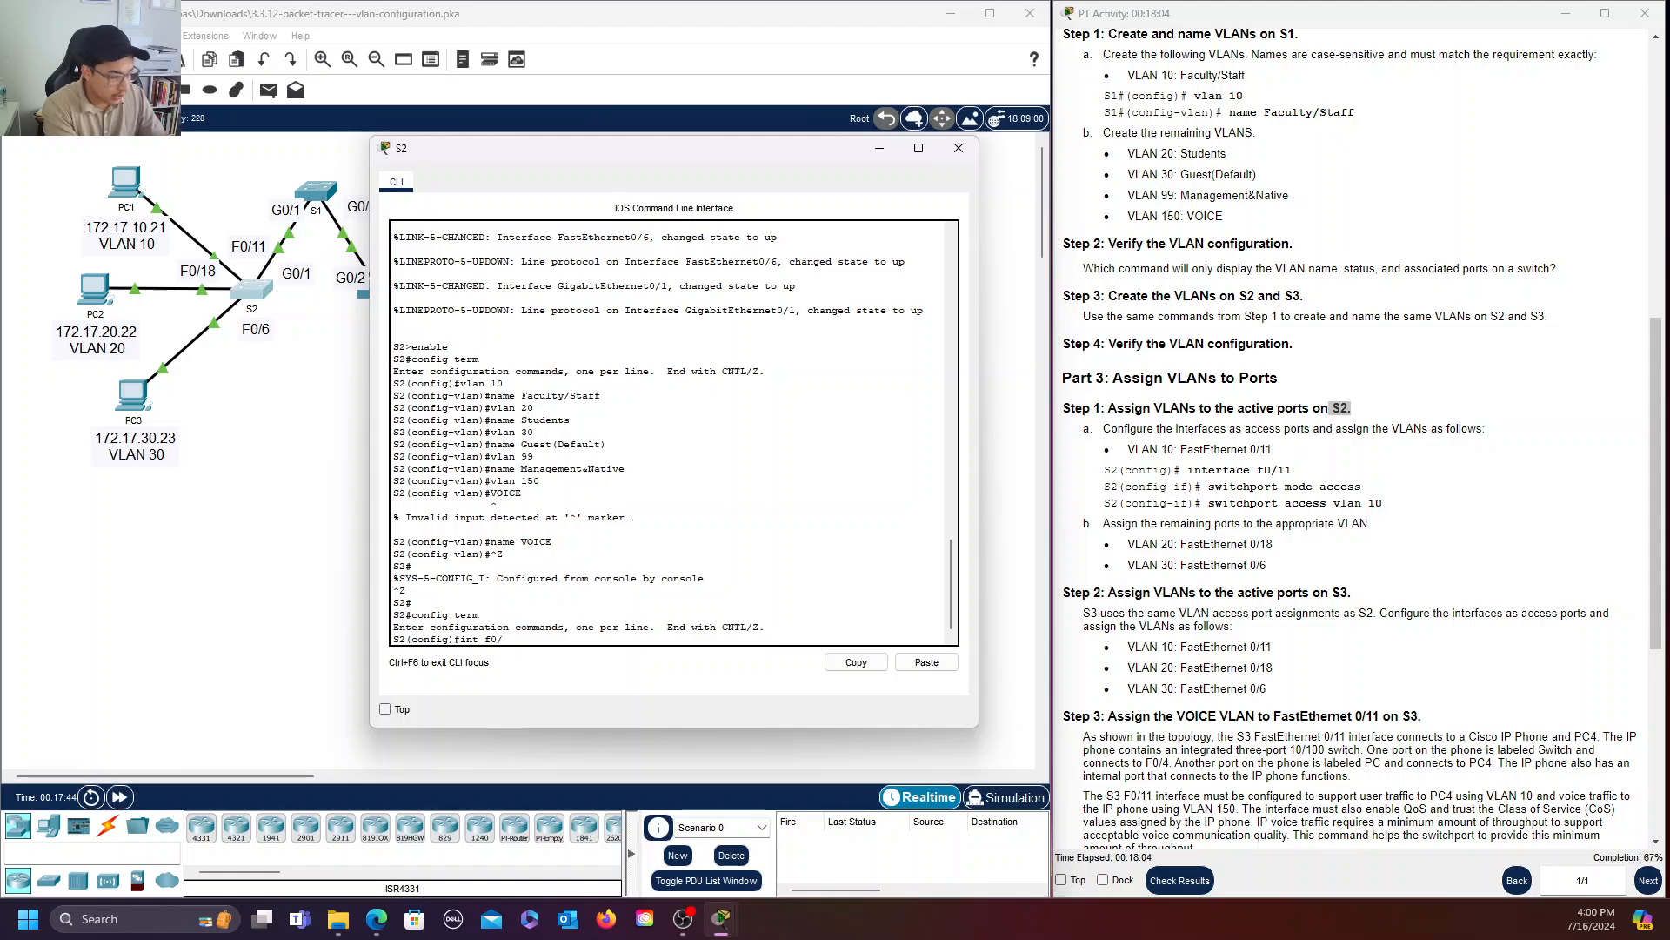
text(11)
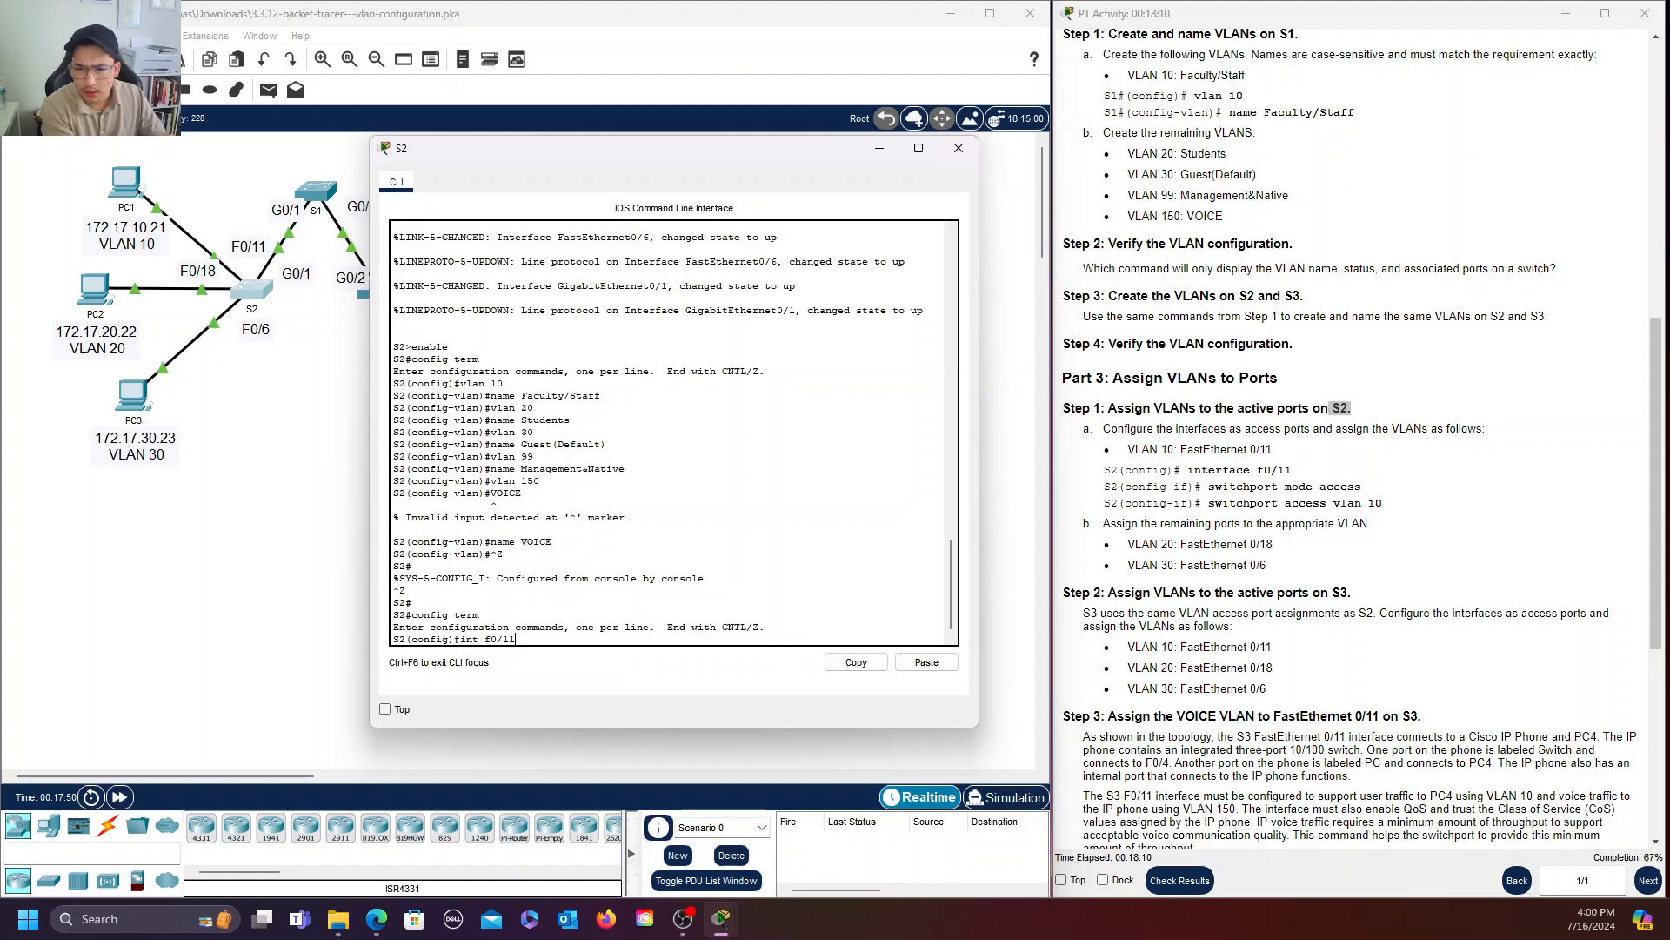
key(Return)
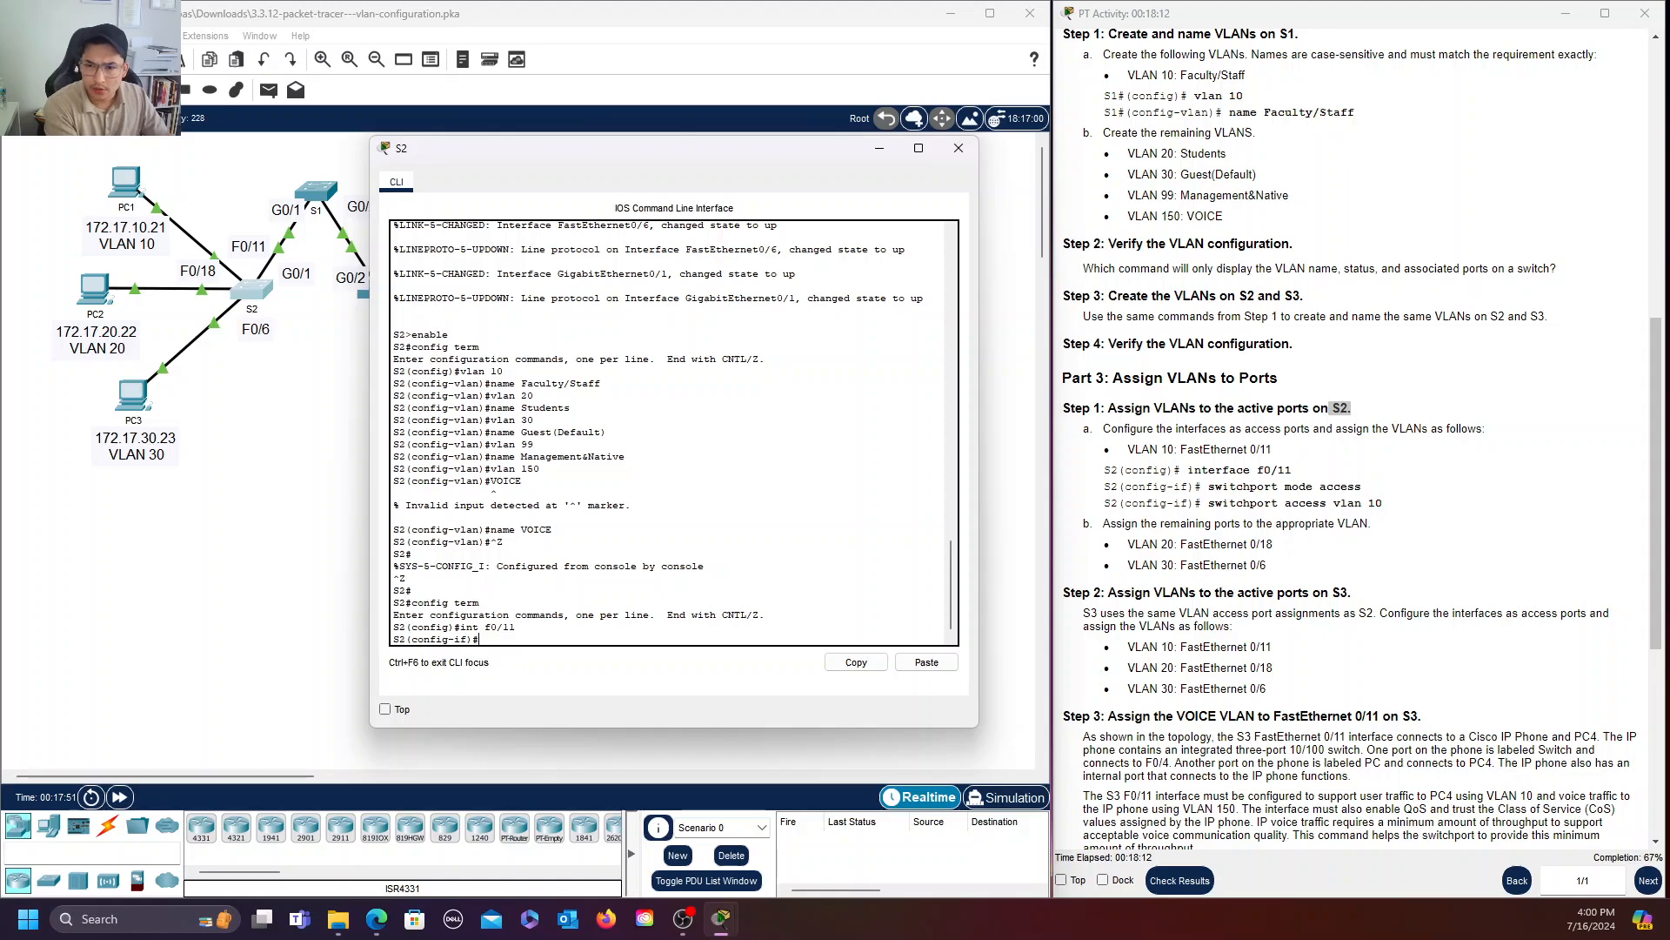
text(switchp)
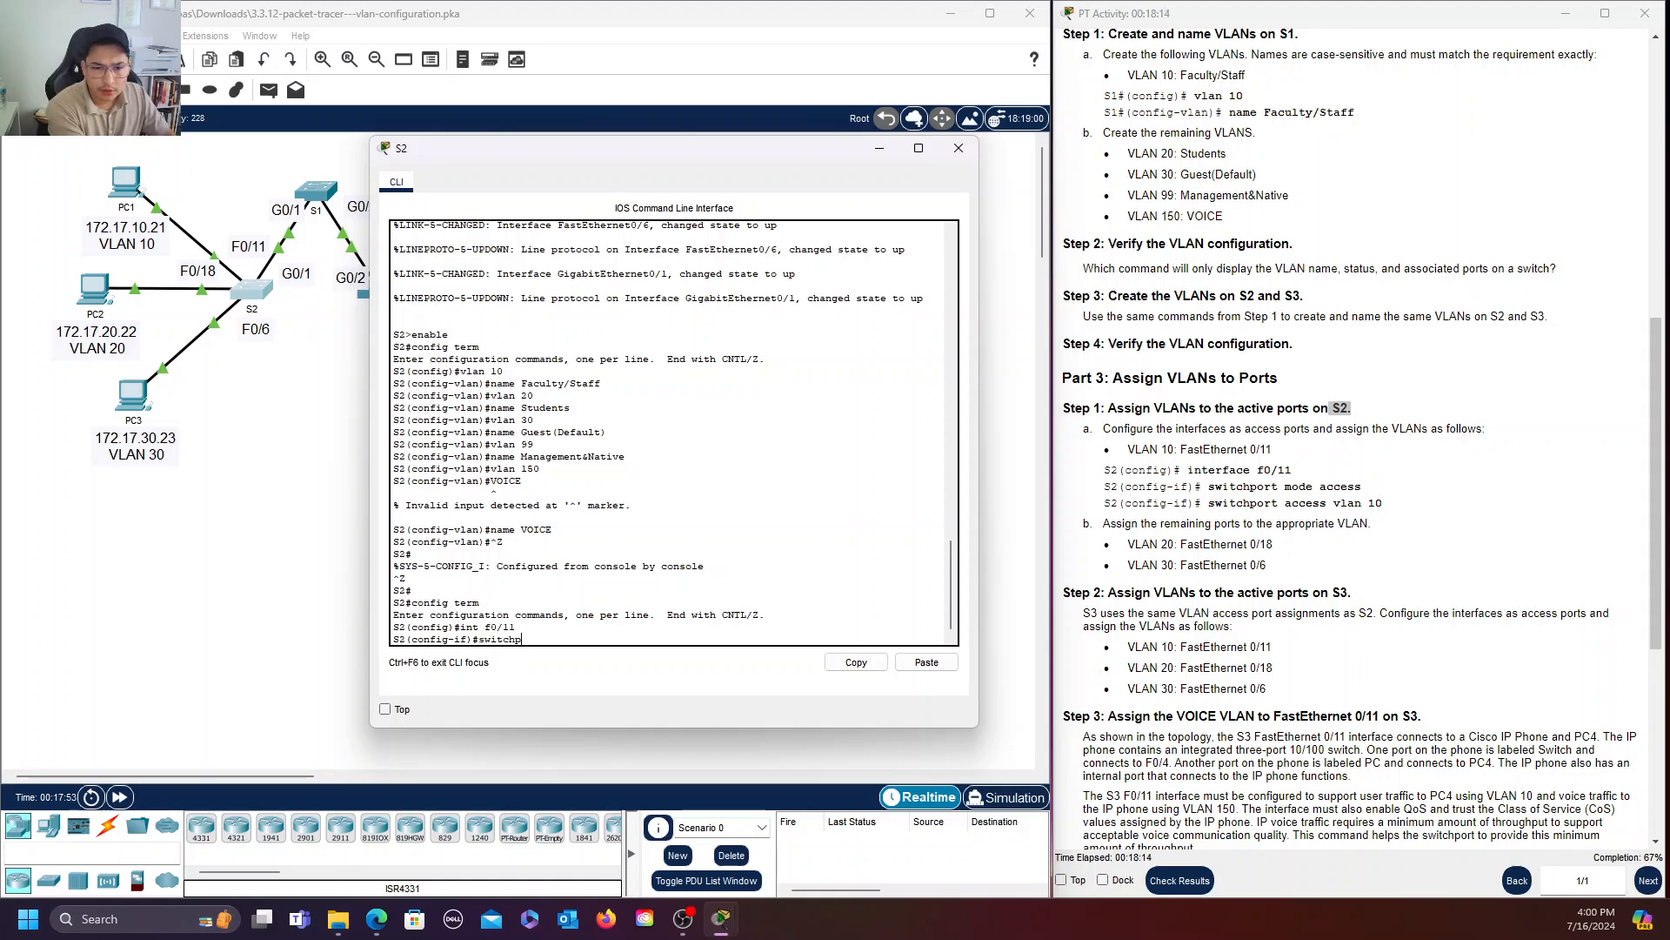
text(ort mode ac)
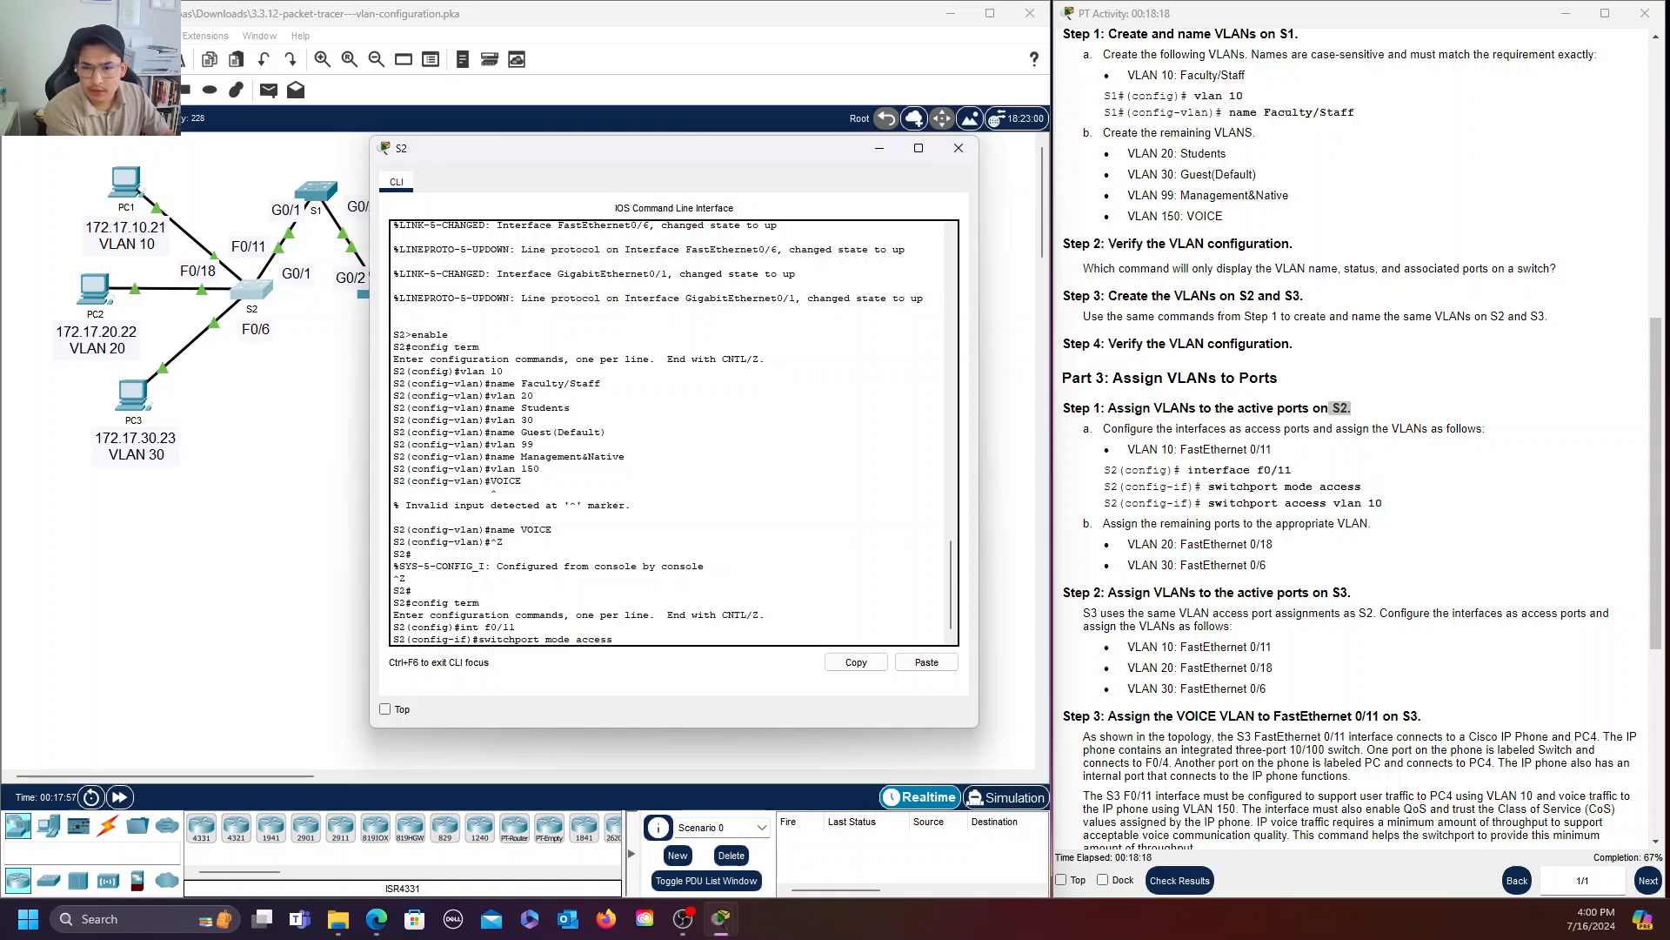
text(cess)
key(Return)
Assign S2's interface f0/11 to access VLAN 10.
text(switchport a)
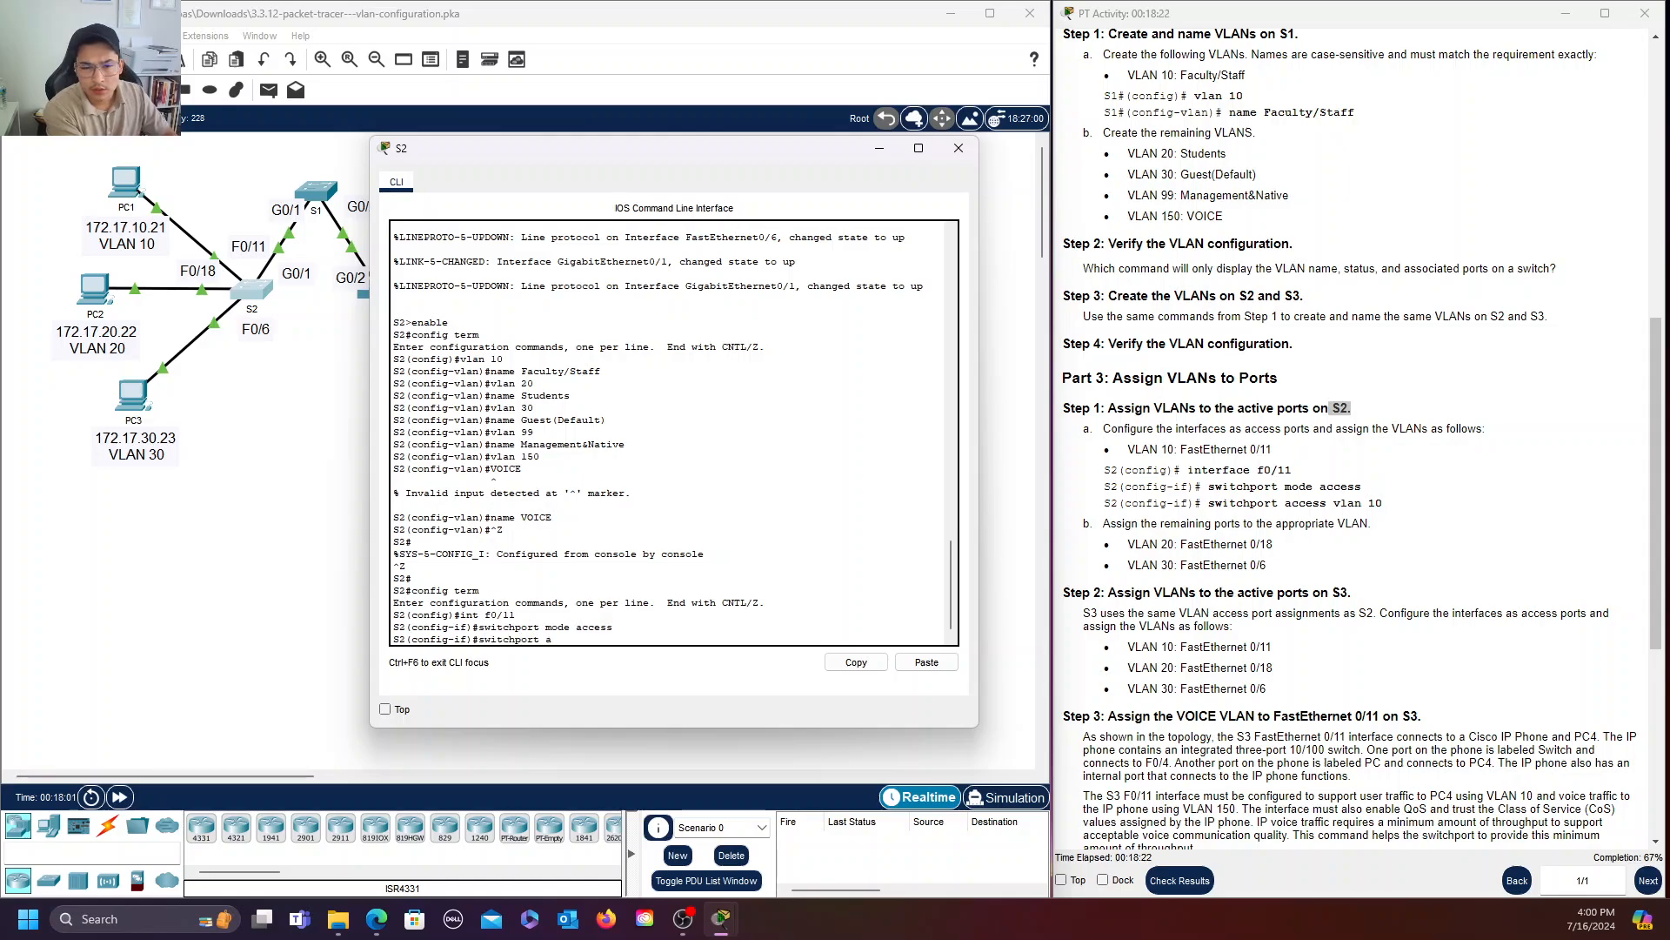
text(ccess vl)
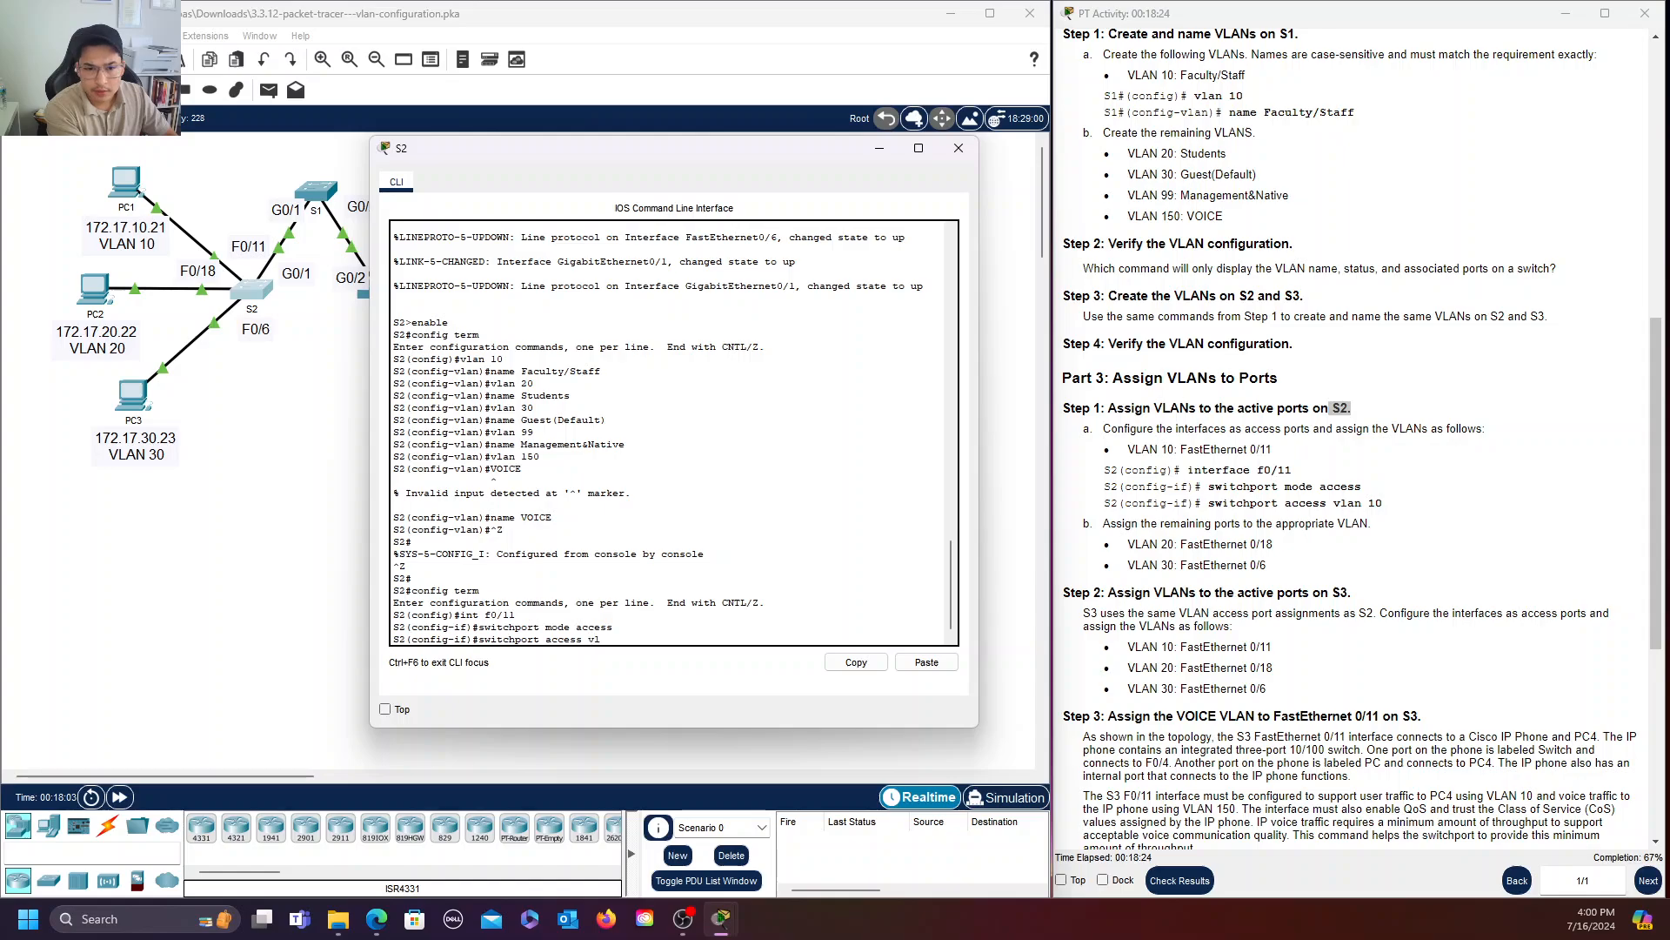
text(an 10)
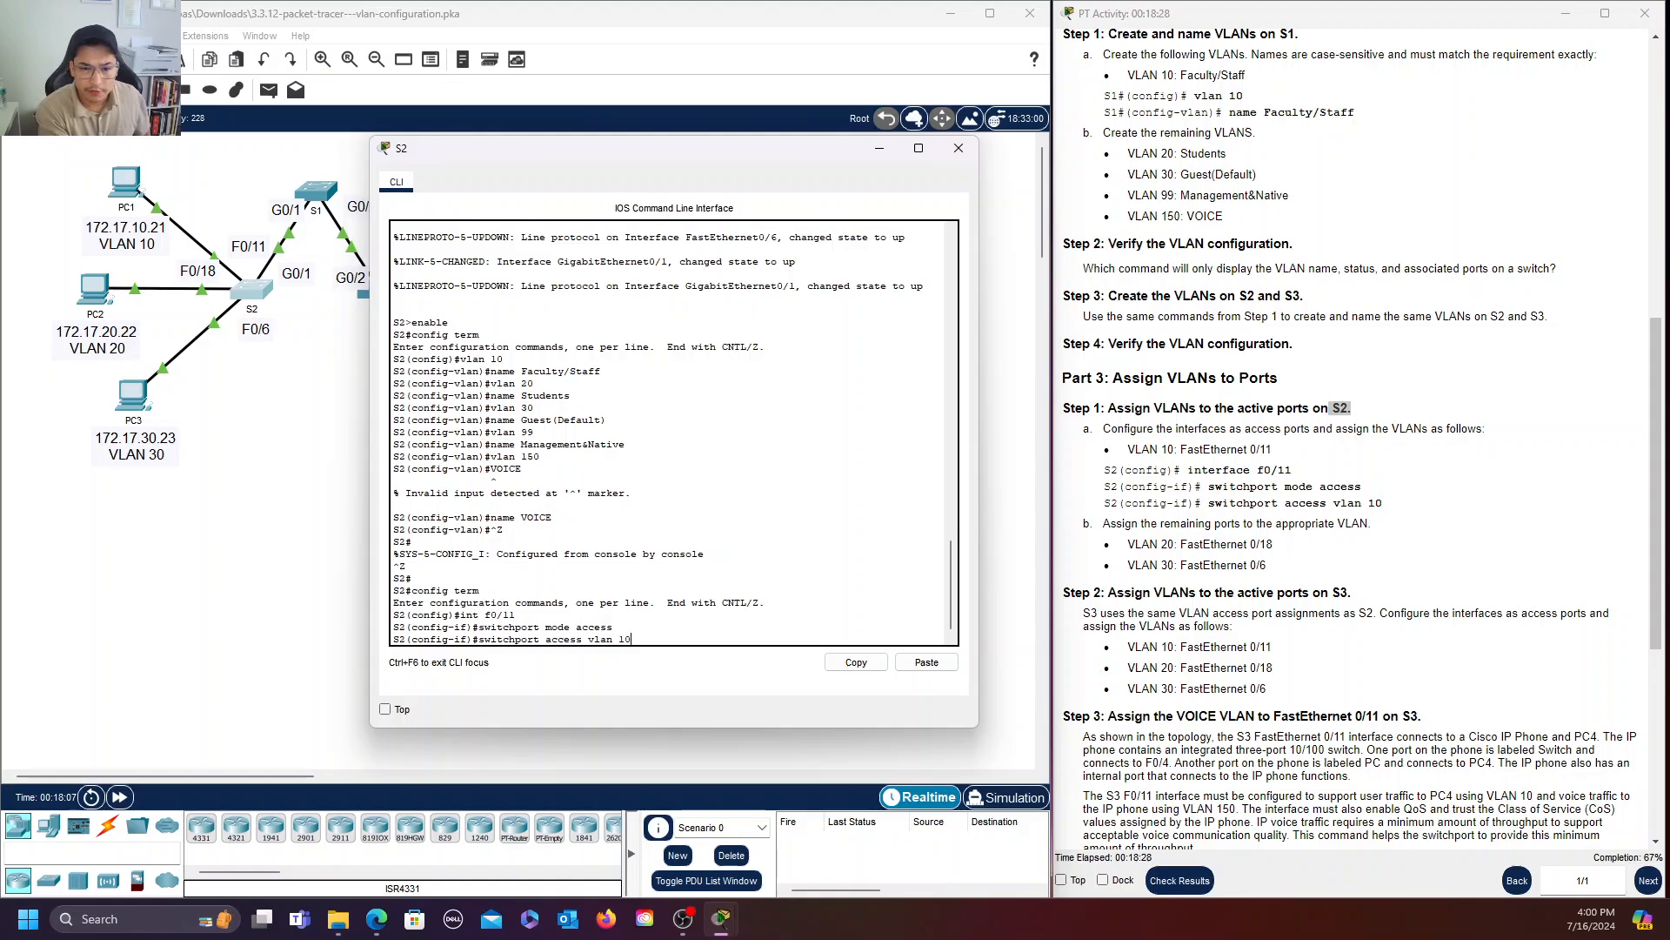
key(Return)
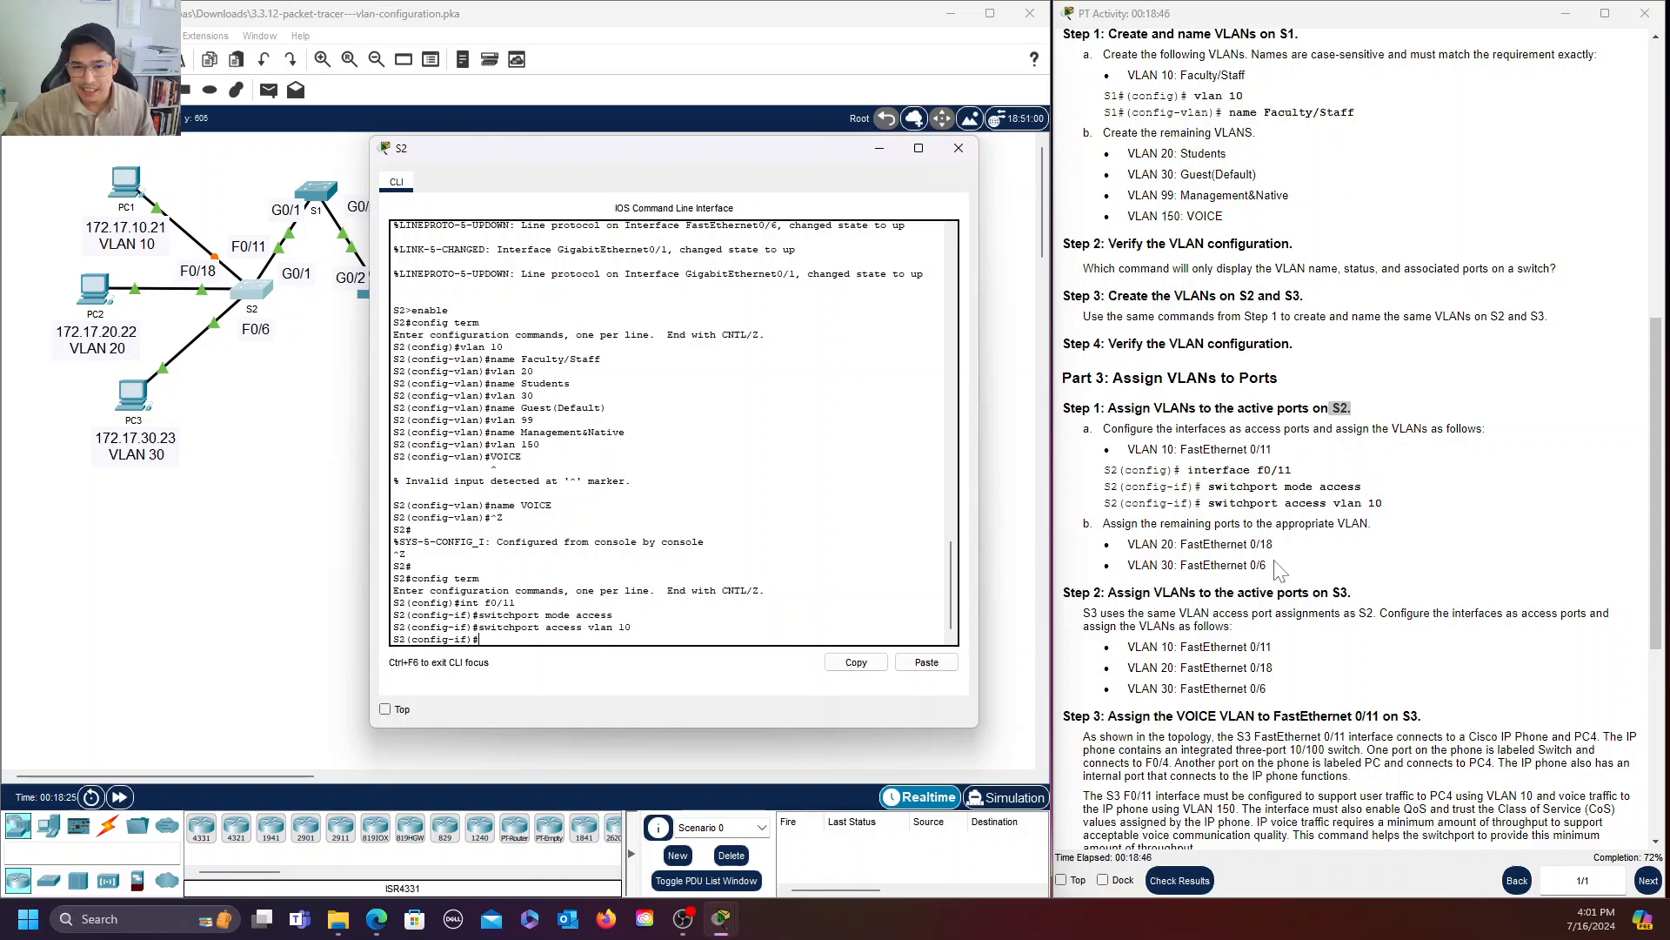
Switch to interface f0/18 on S2 and set it to access mode with switchport mode access.
key(Up)
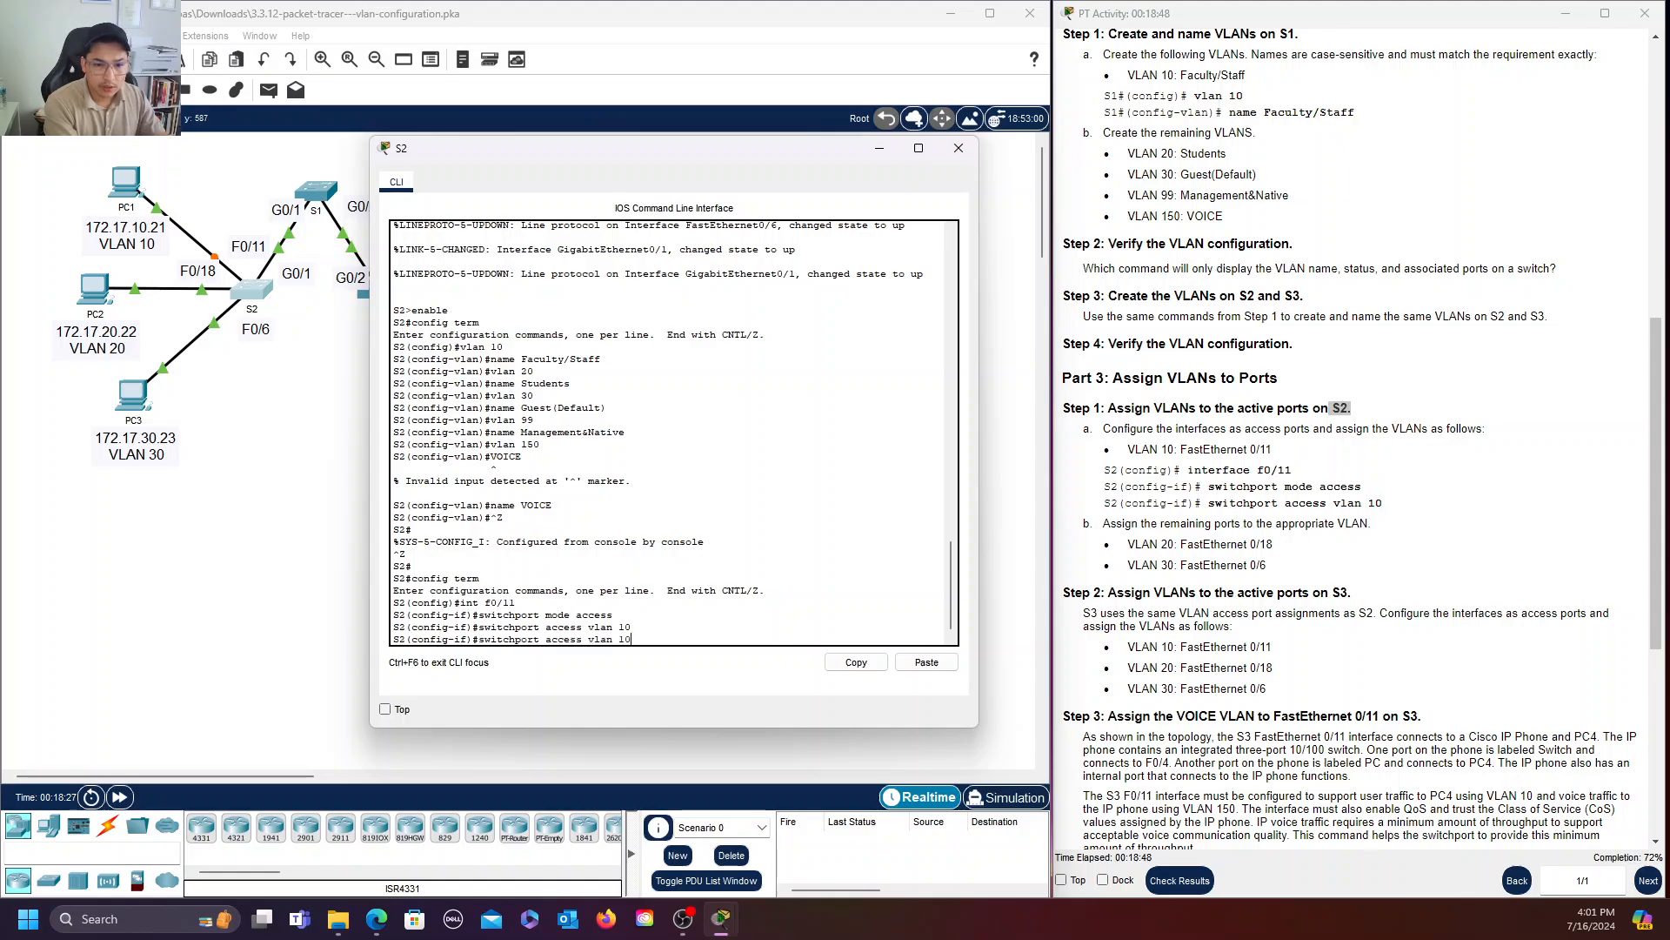
key(Up)
key(Up)
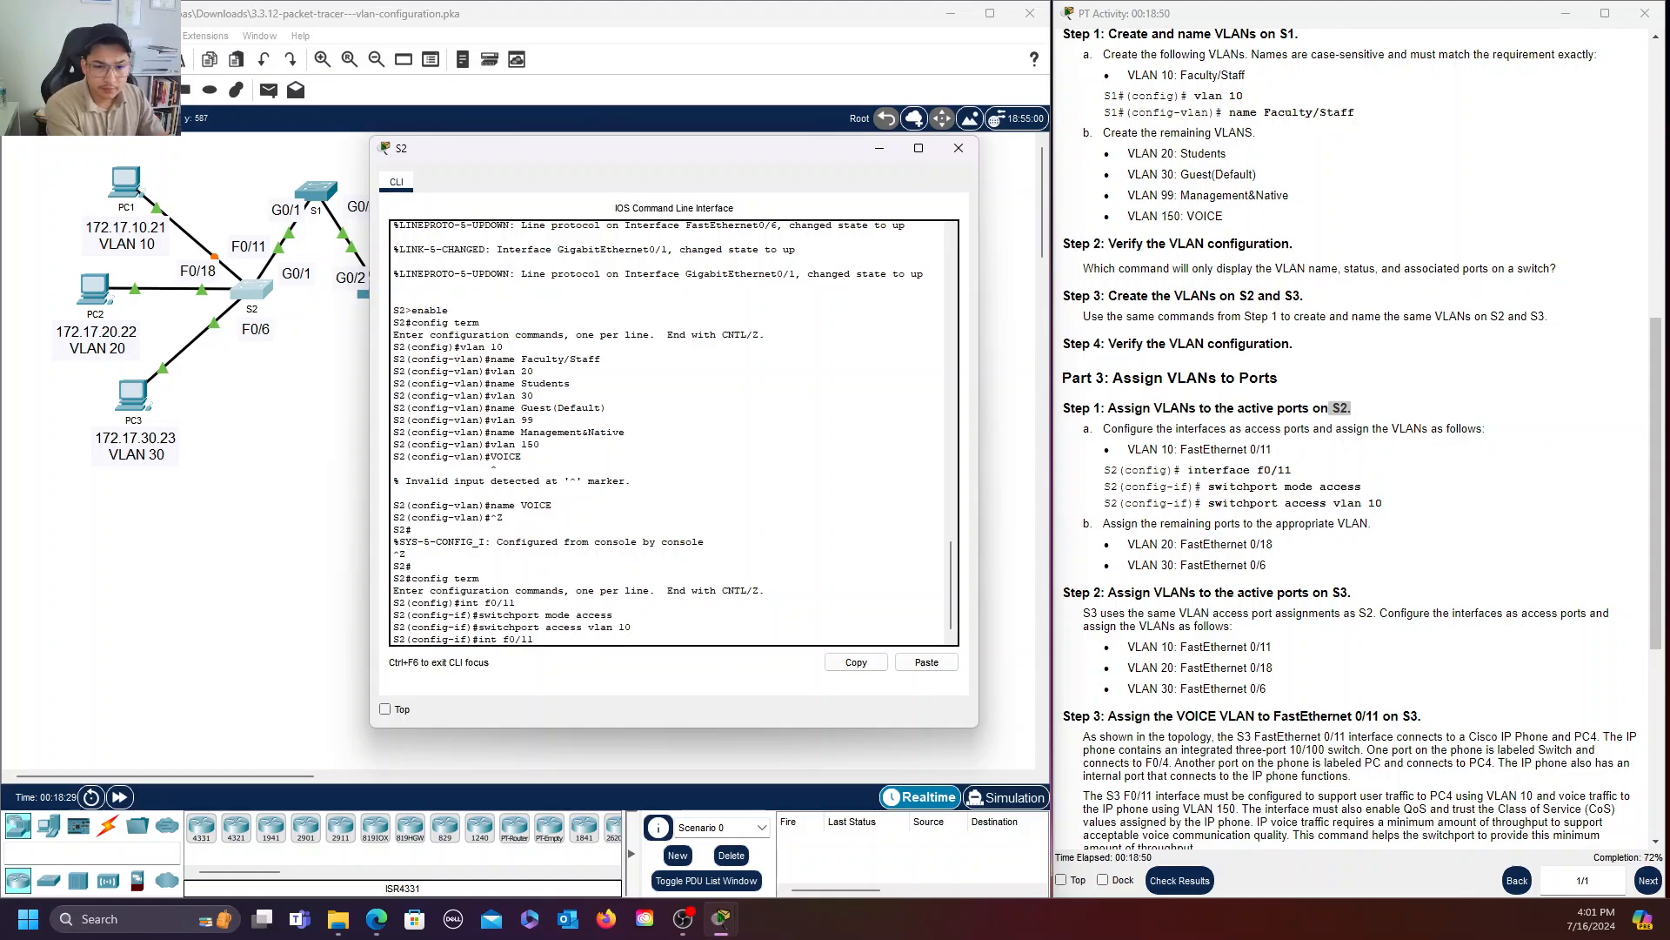
key(BackSpace)
key(BackSpace)
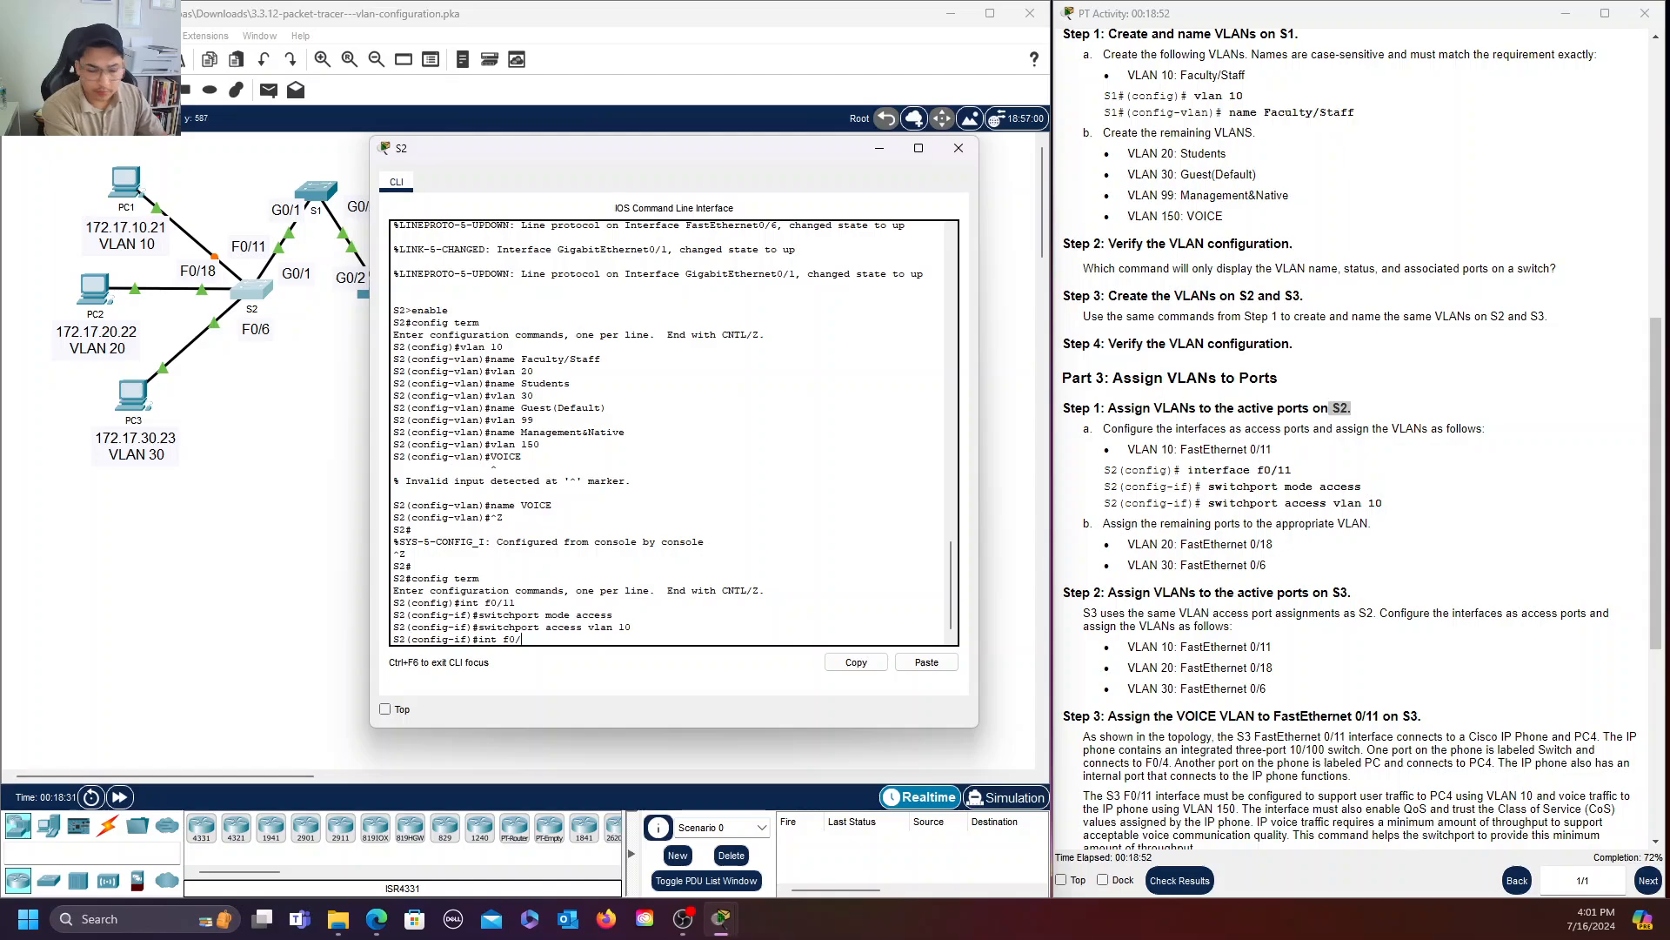
text(18)
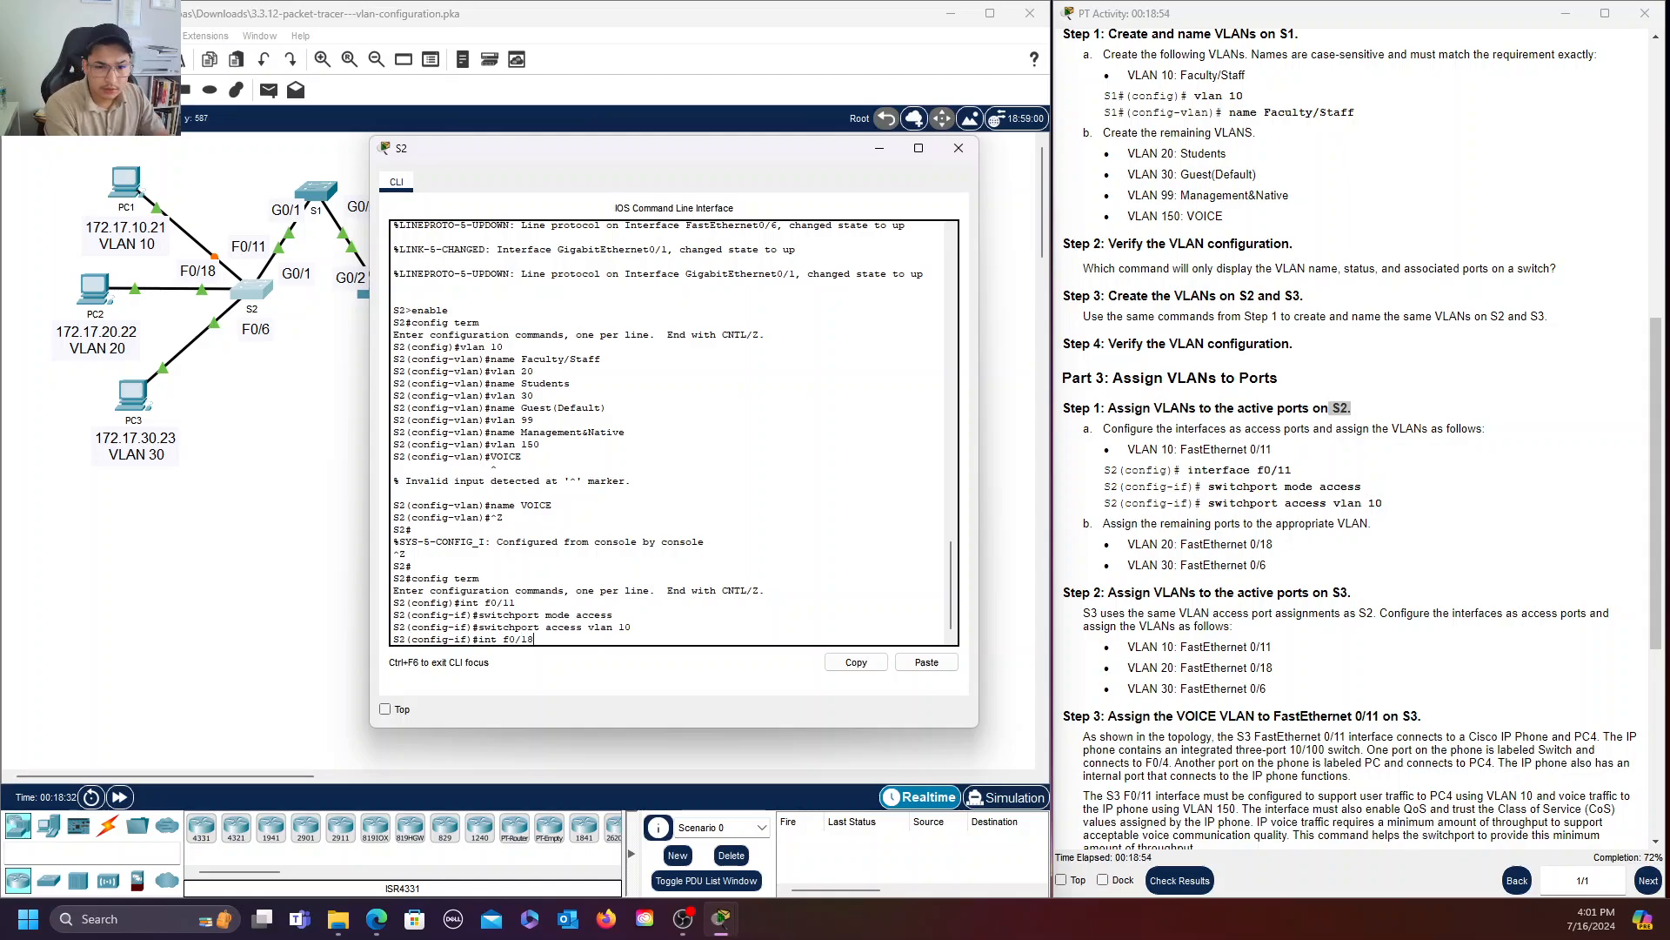
key(Return)
key(Up)
key(Up)
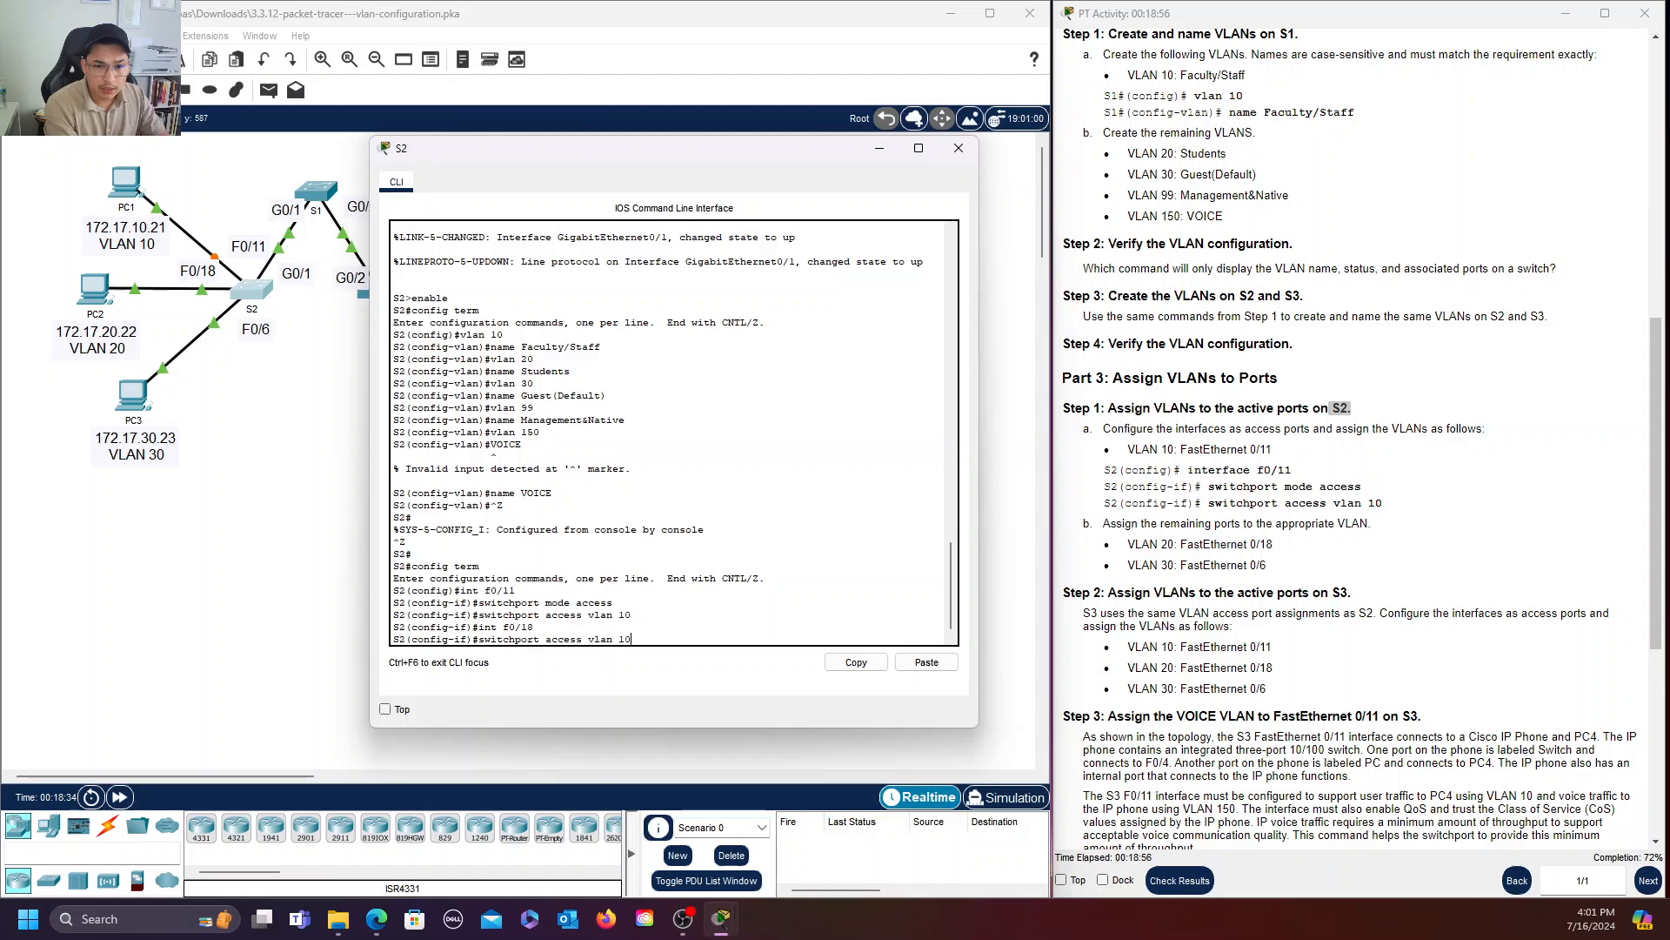
key(Up)
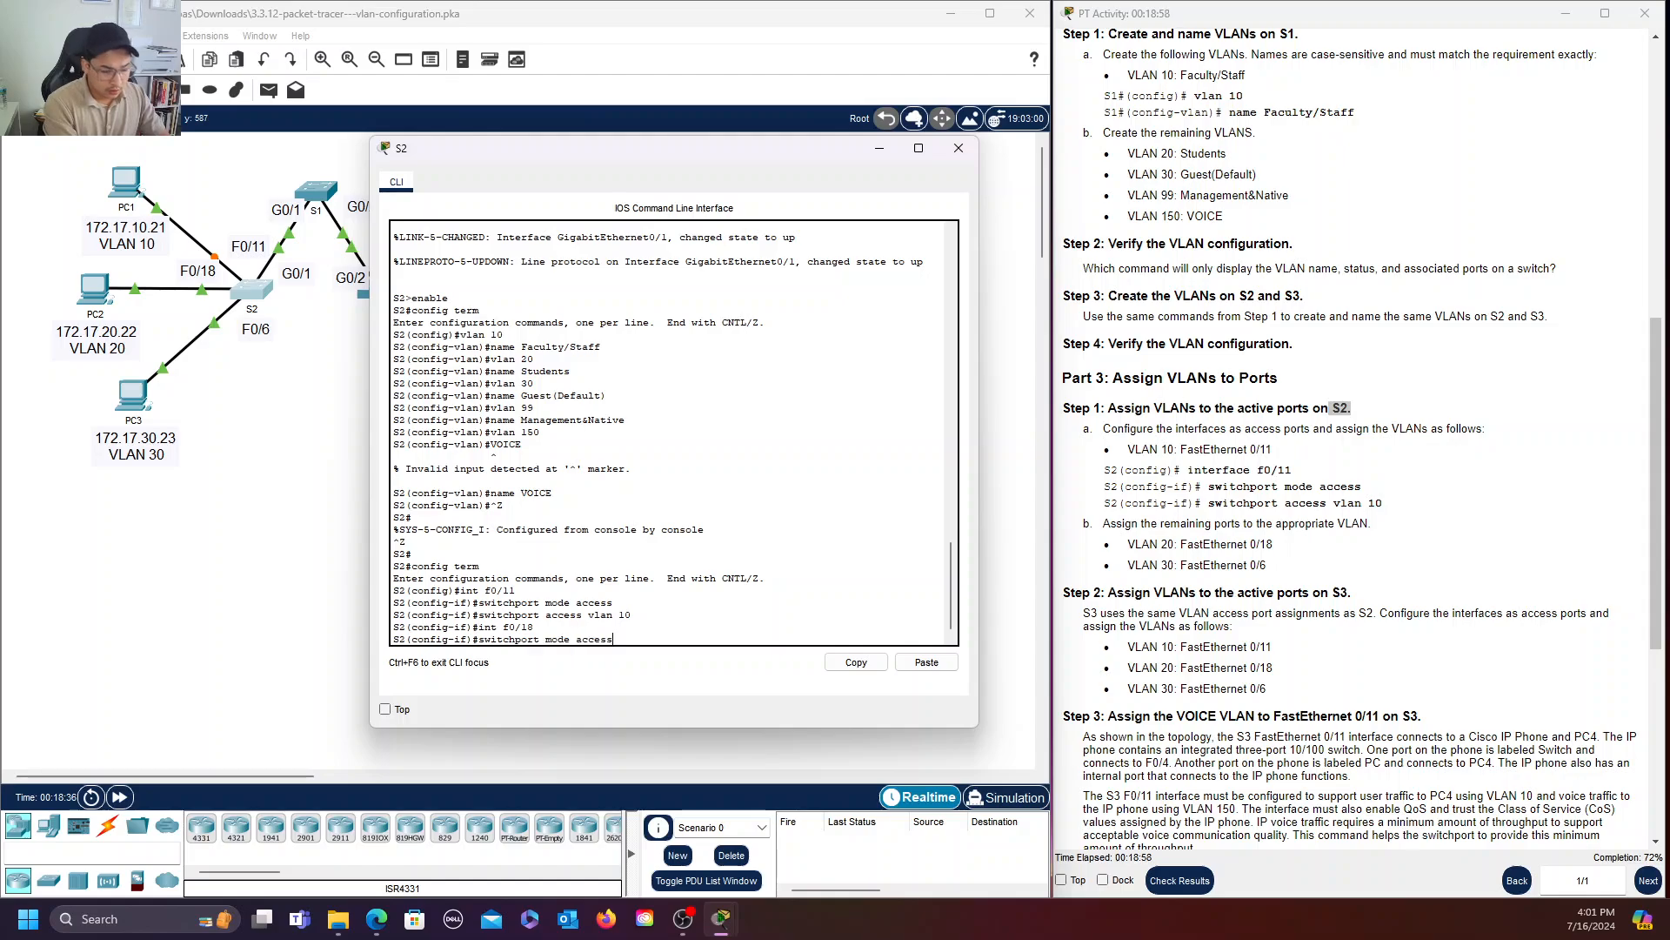
key(Return)
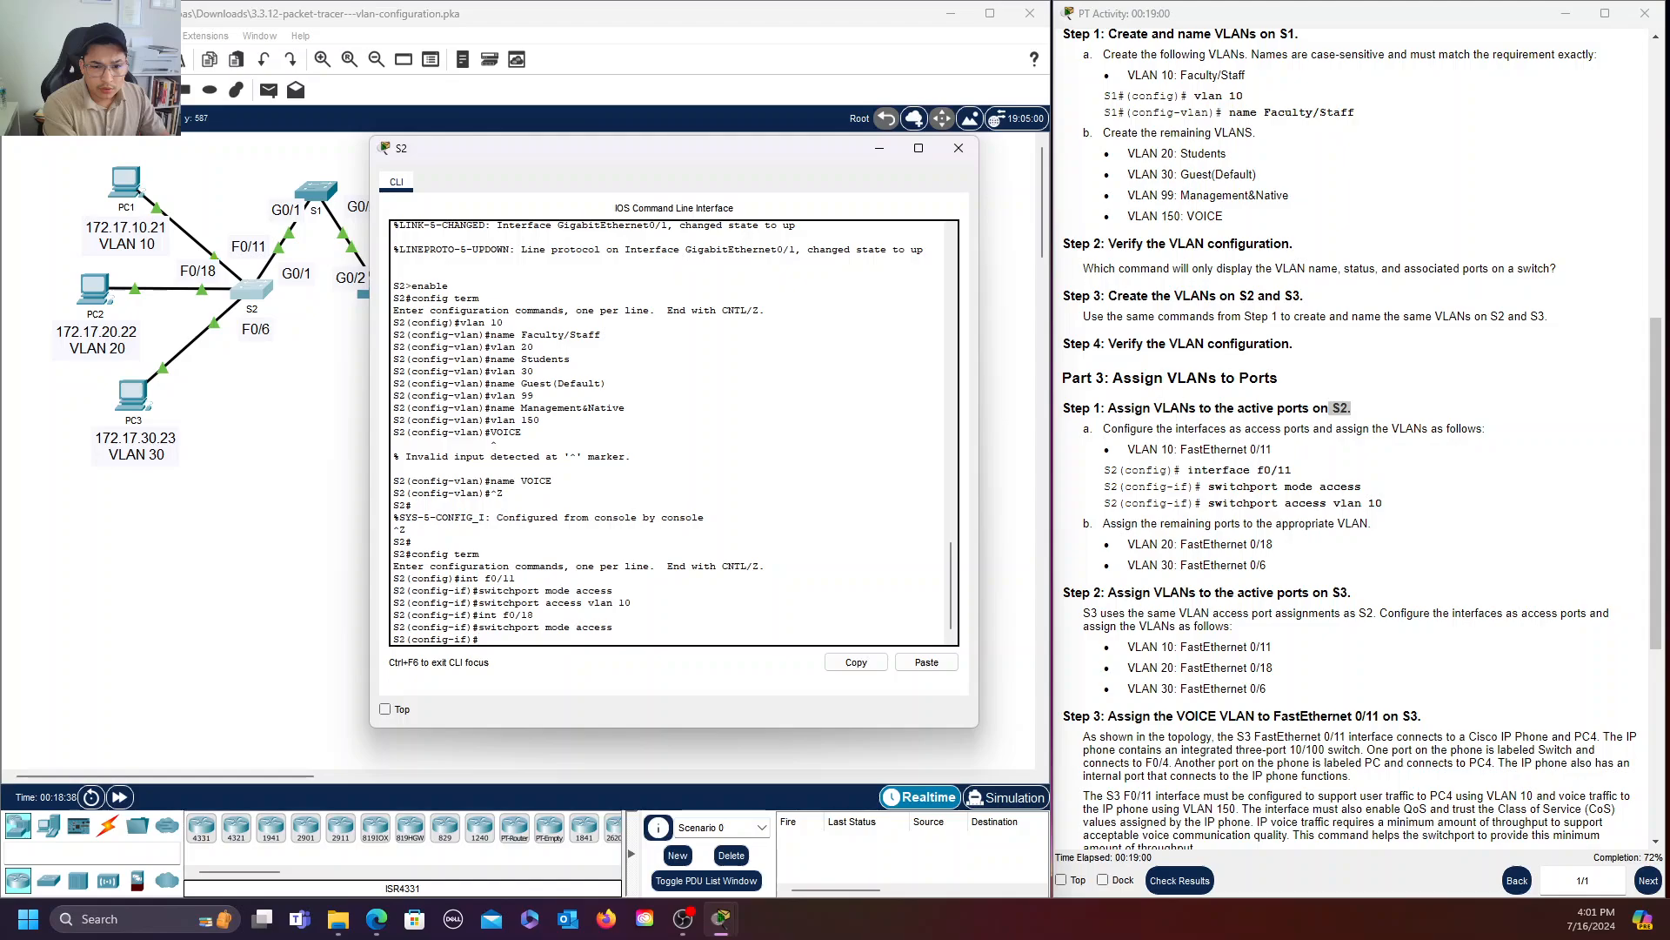
Assign S2's interface f0/18 to access VLAN 20.
key(Up)
key(Up)
key(Up)
key(BackSpace)
key(BackSpace)
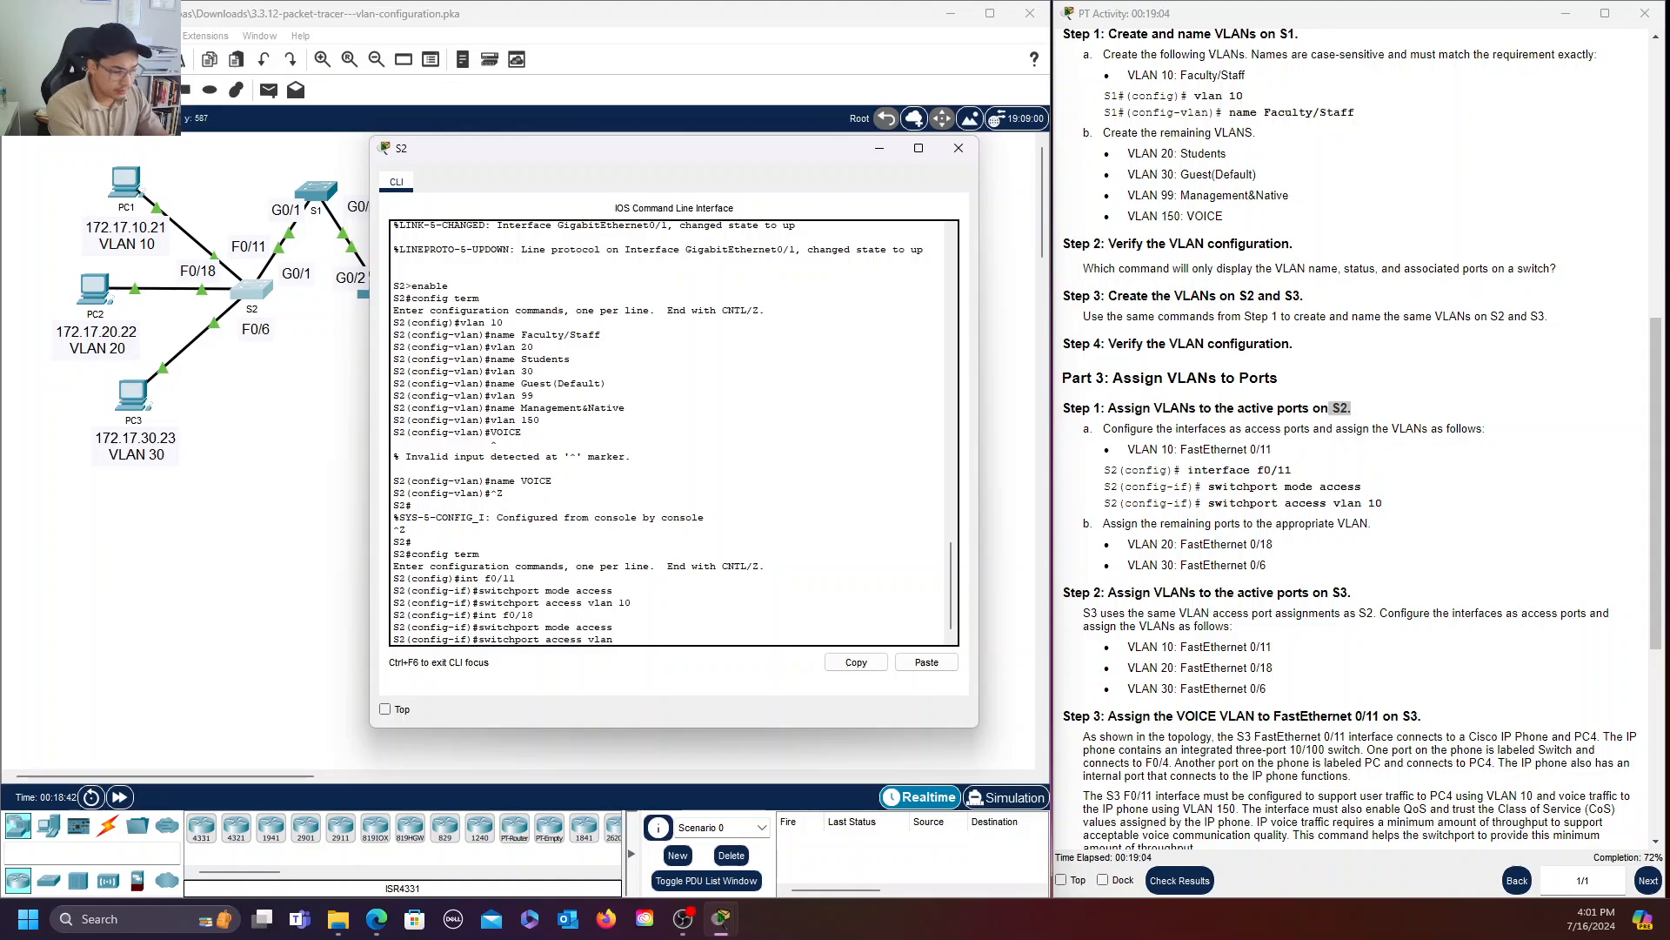
text(20)
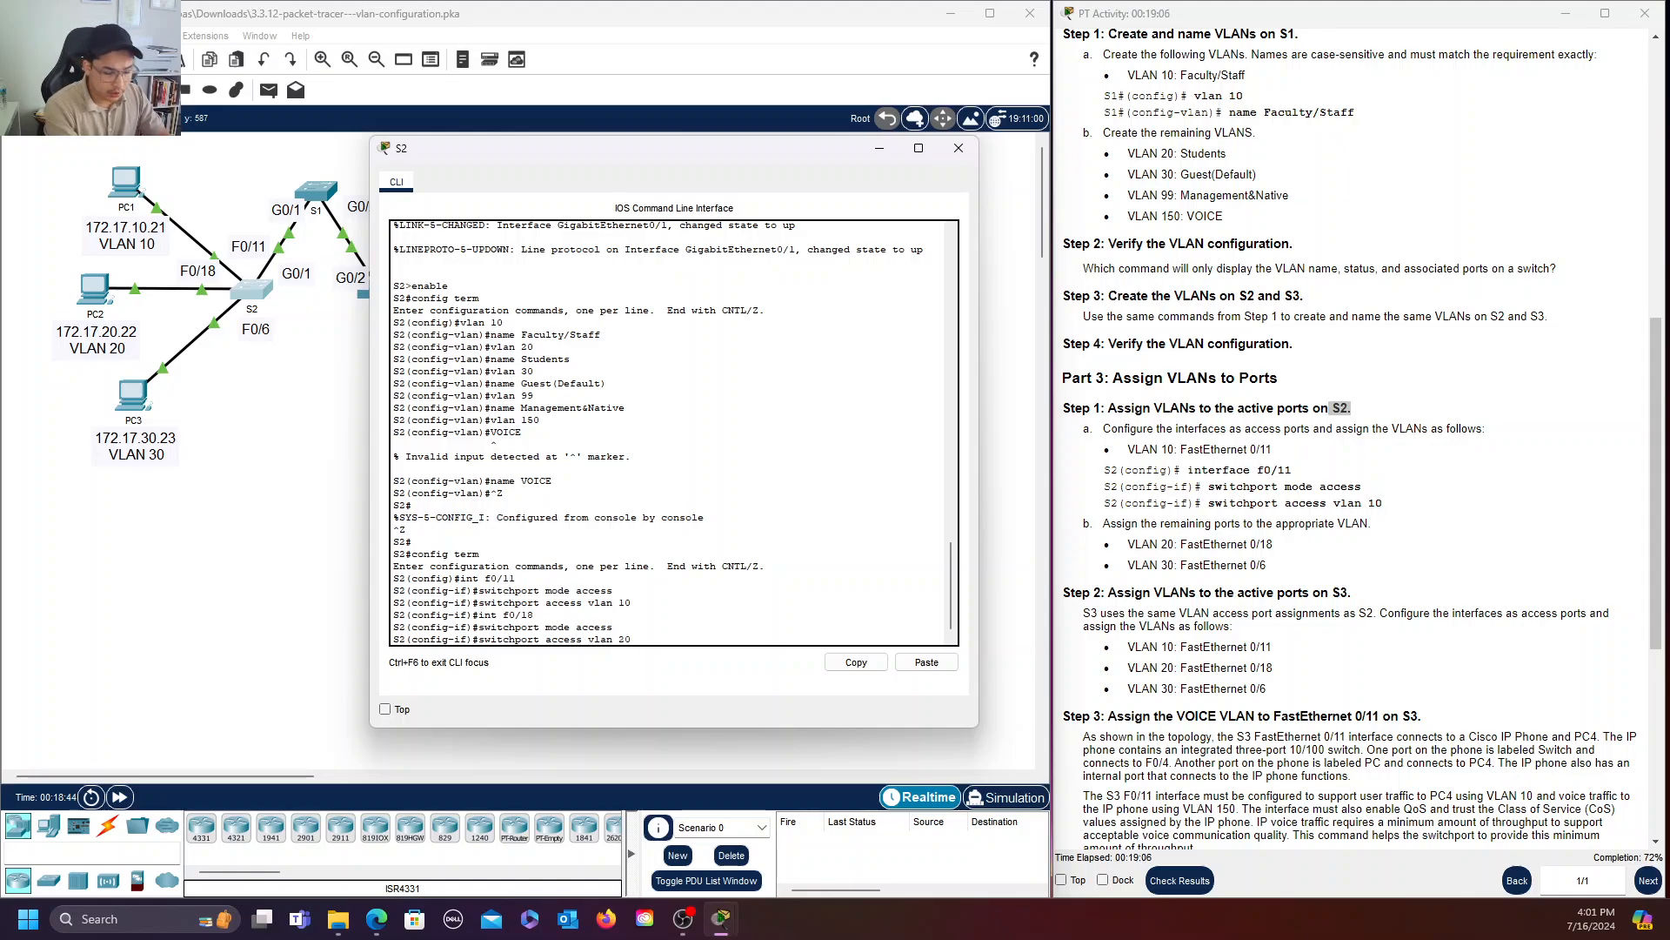
key(Return)
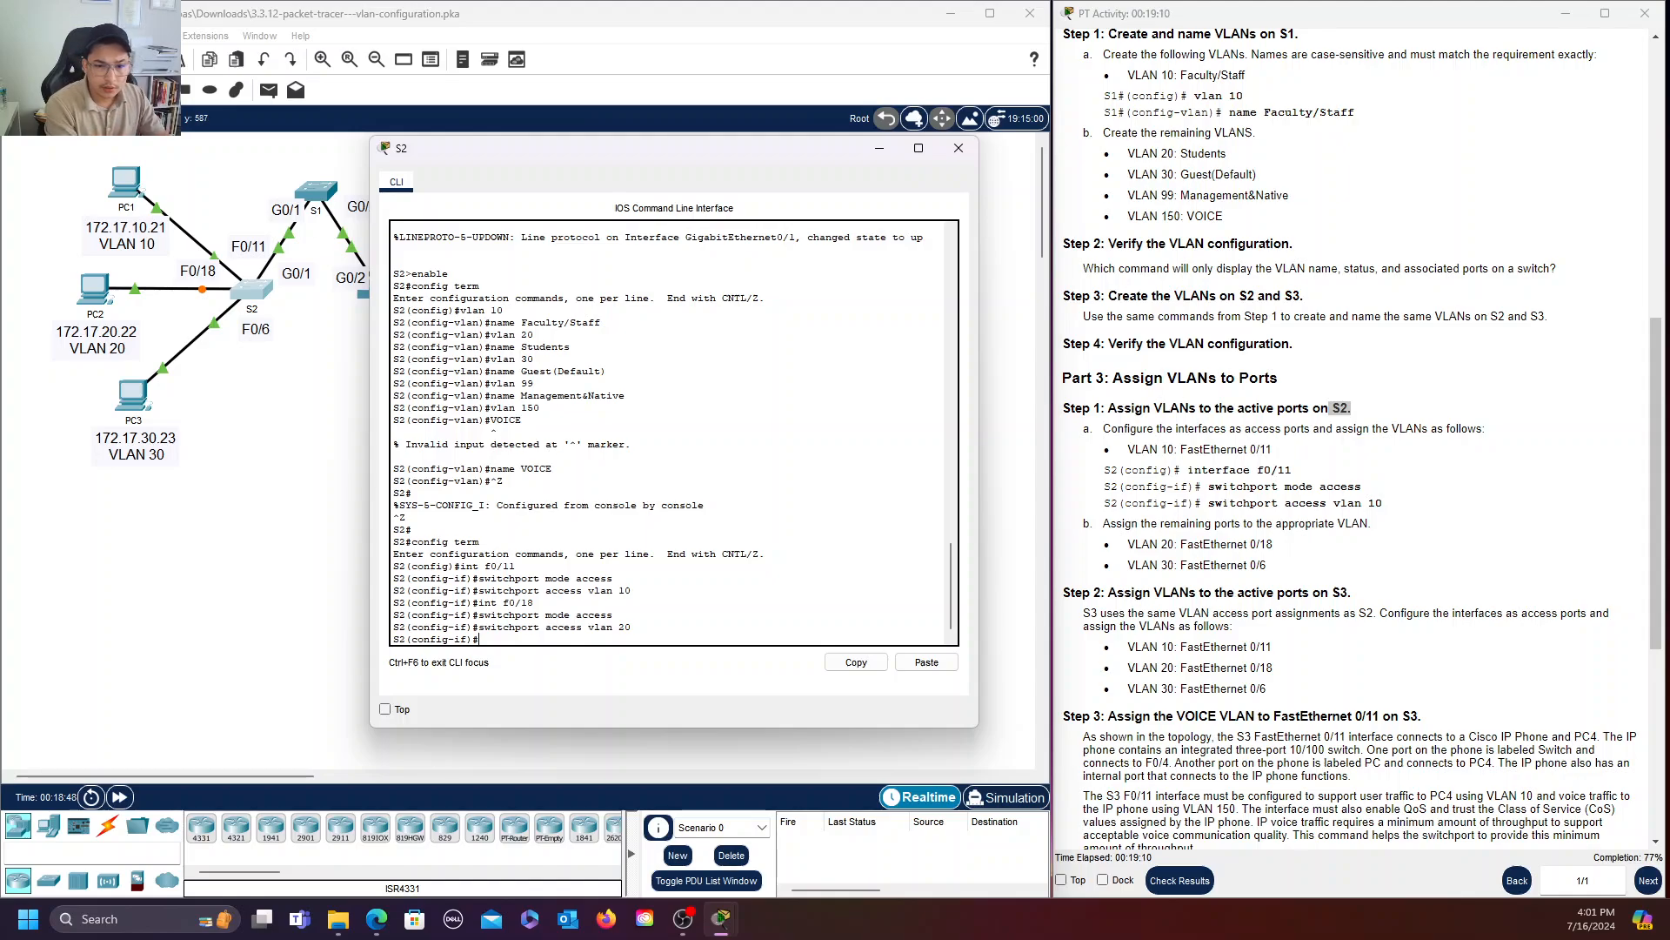
Switch to interface f0/6 on S2 and set it to access mode with switchport mode access.
key(Up)
key(Up)
key(Up)
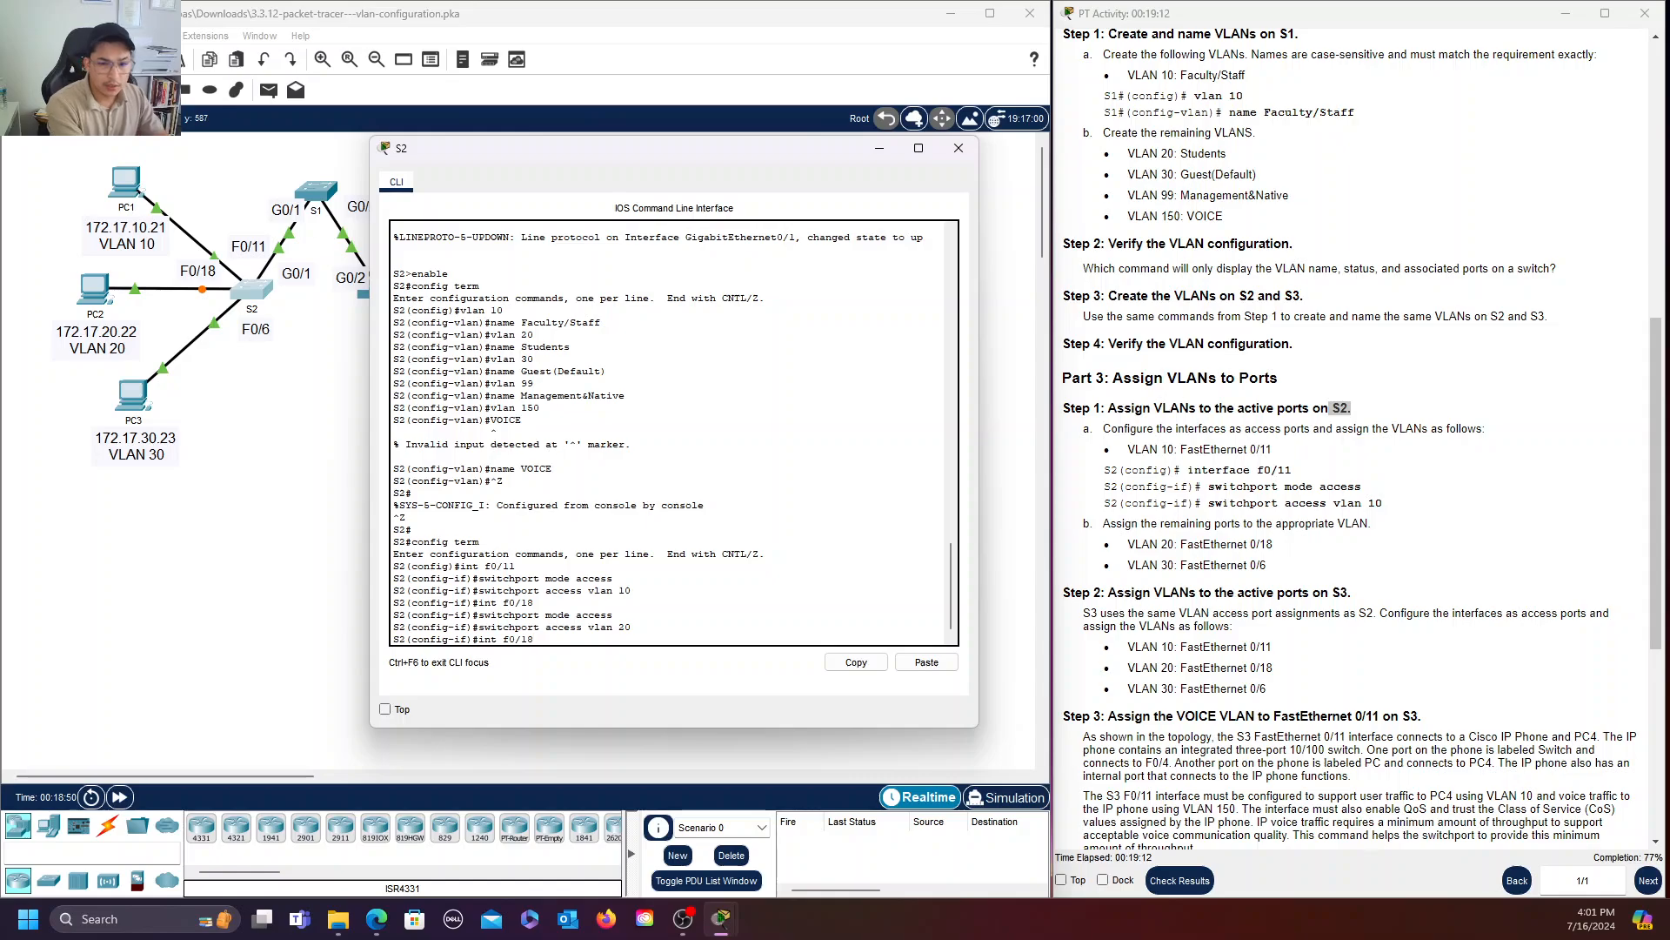
key(BackSpace)
key(BackSpace)
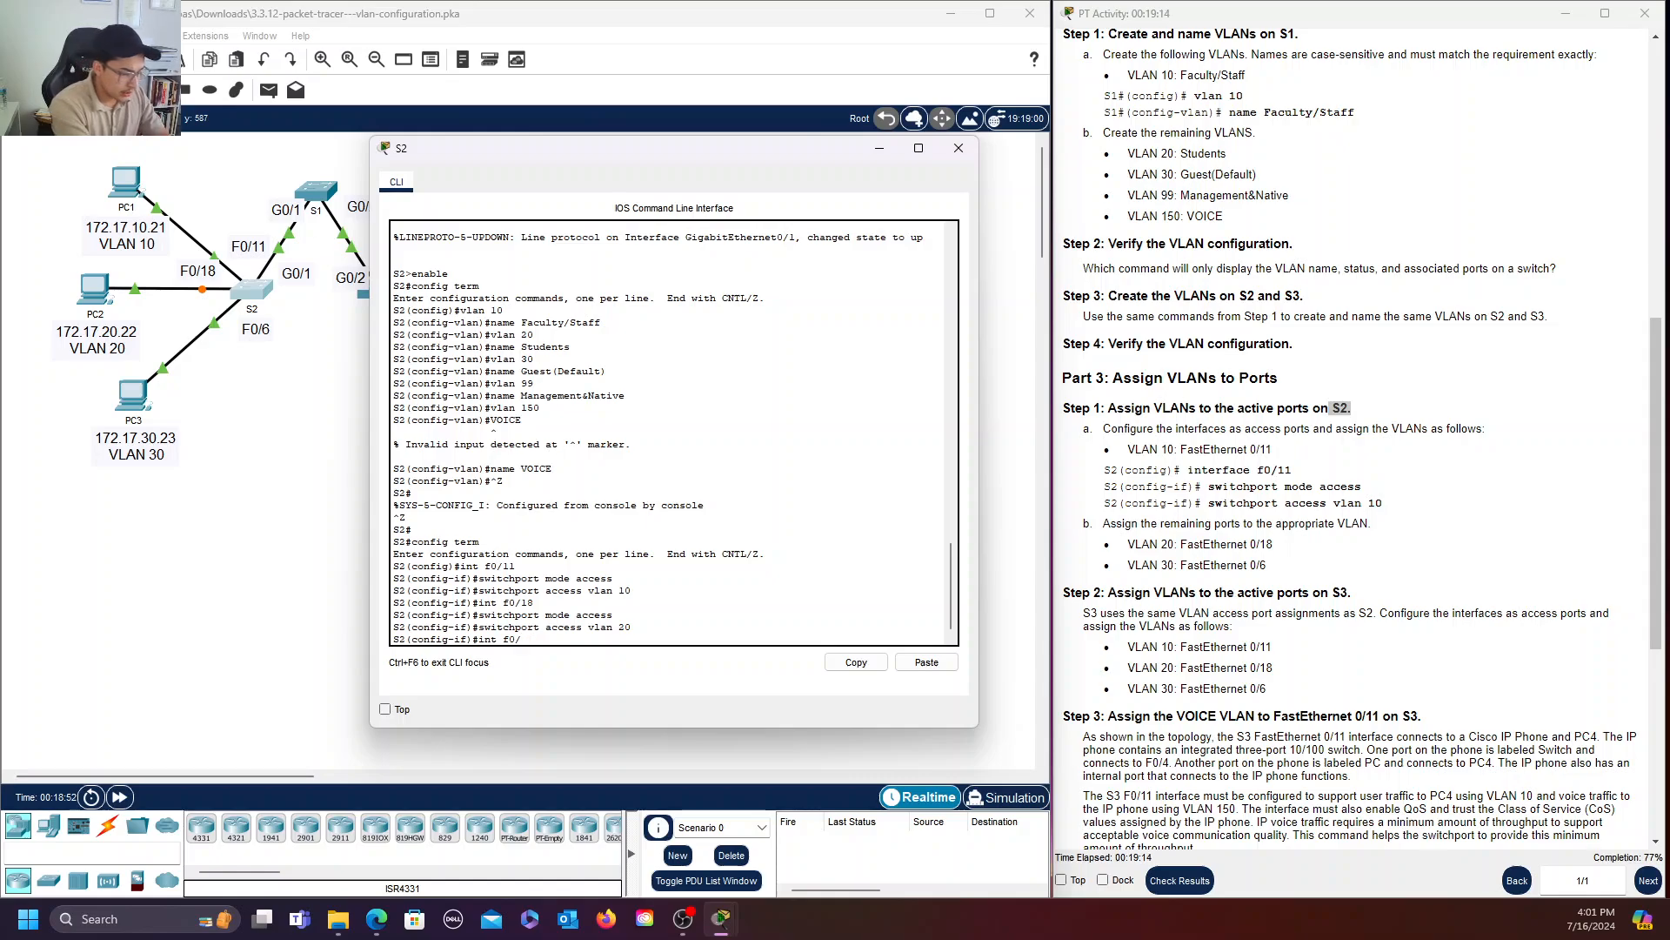
text(6)
key(Return)
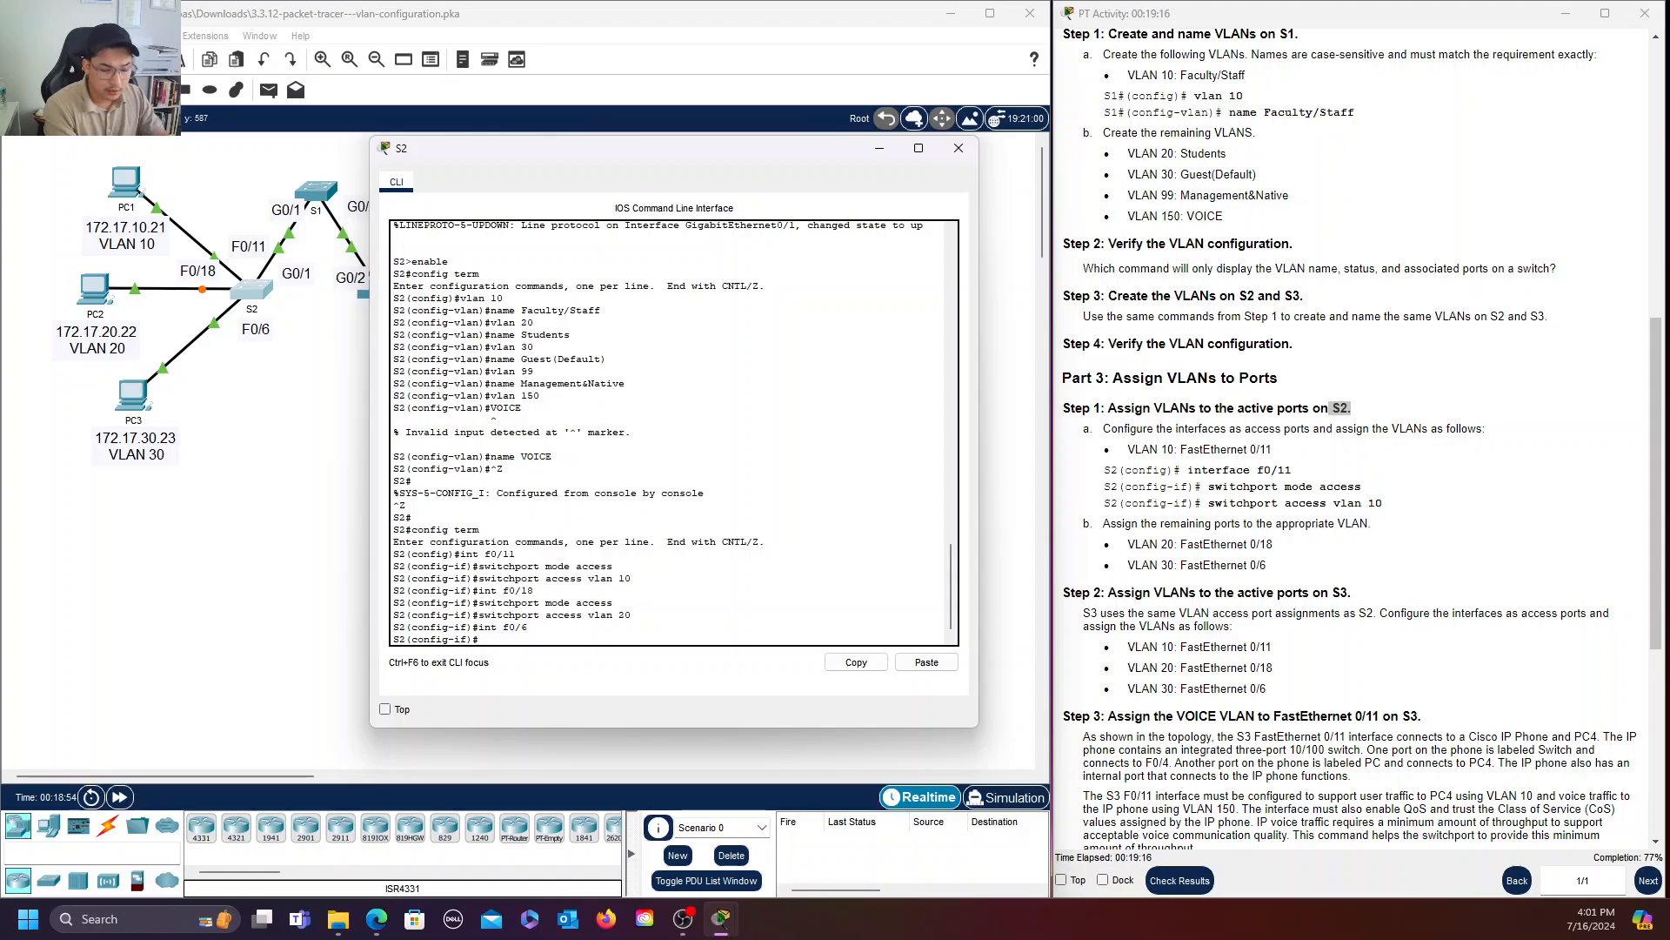
key(Up)
key(Up)
key(Up)
key(Up)
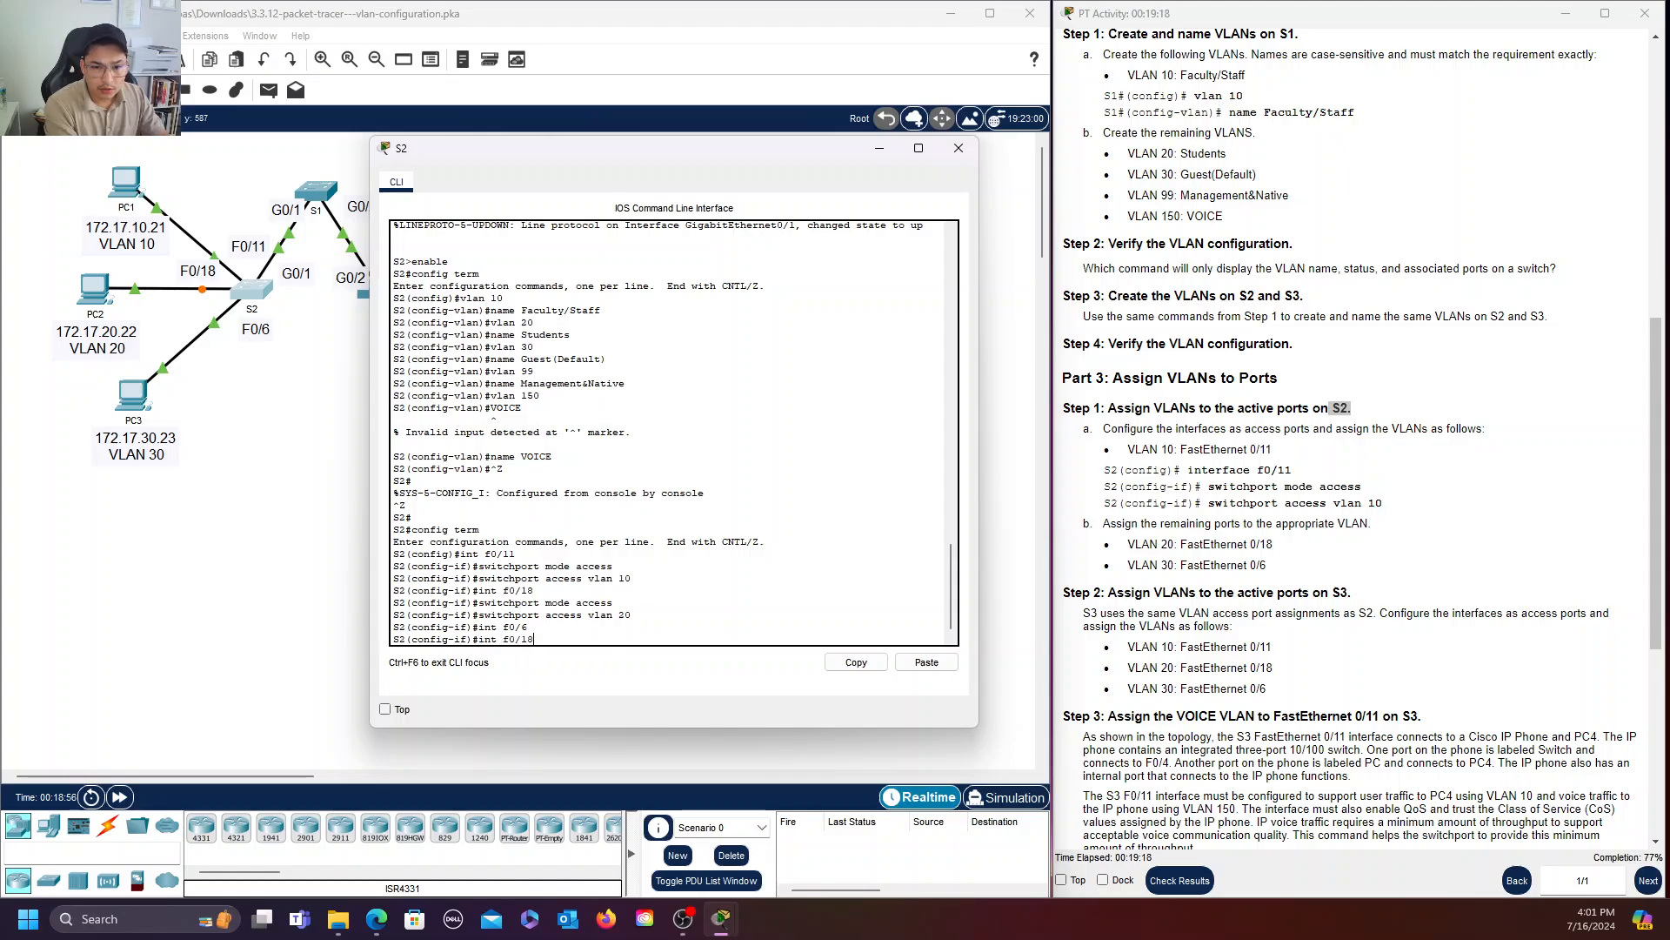
key(Down)
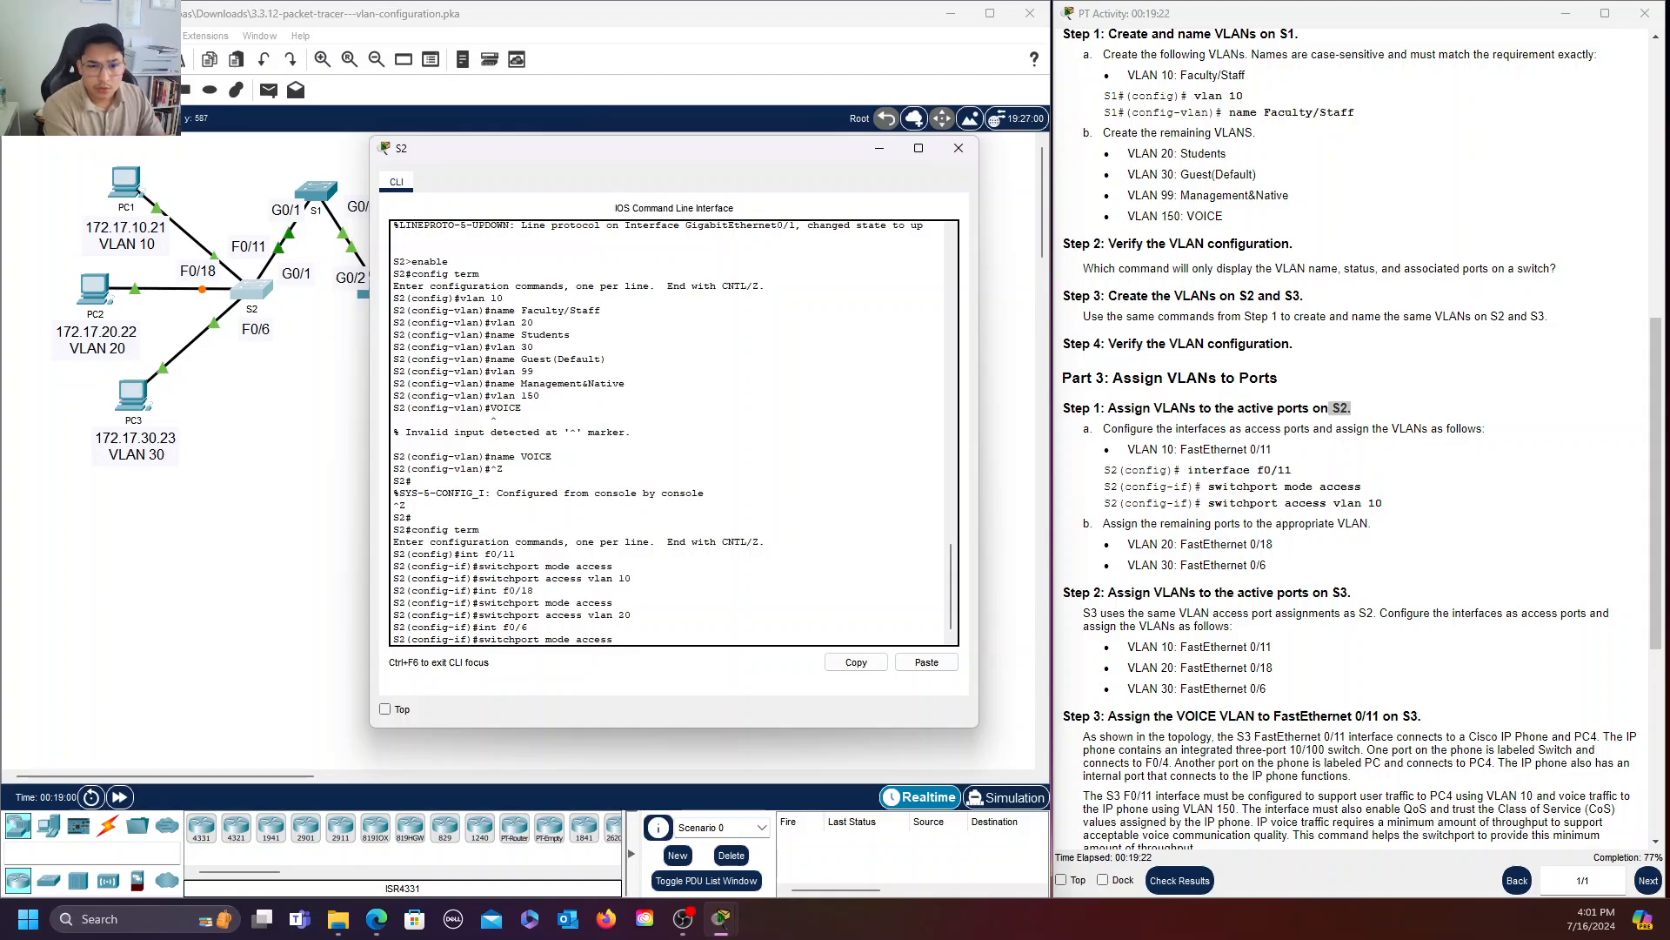
key(Return)
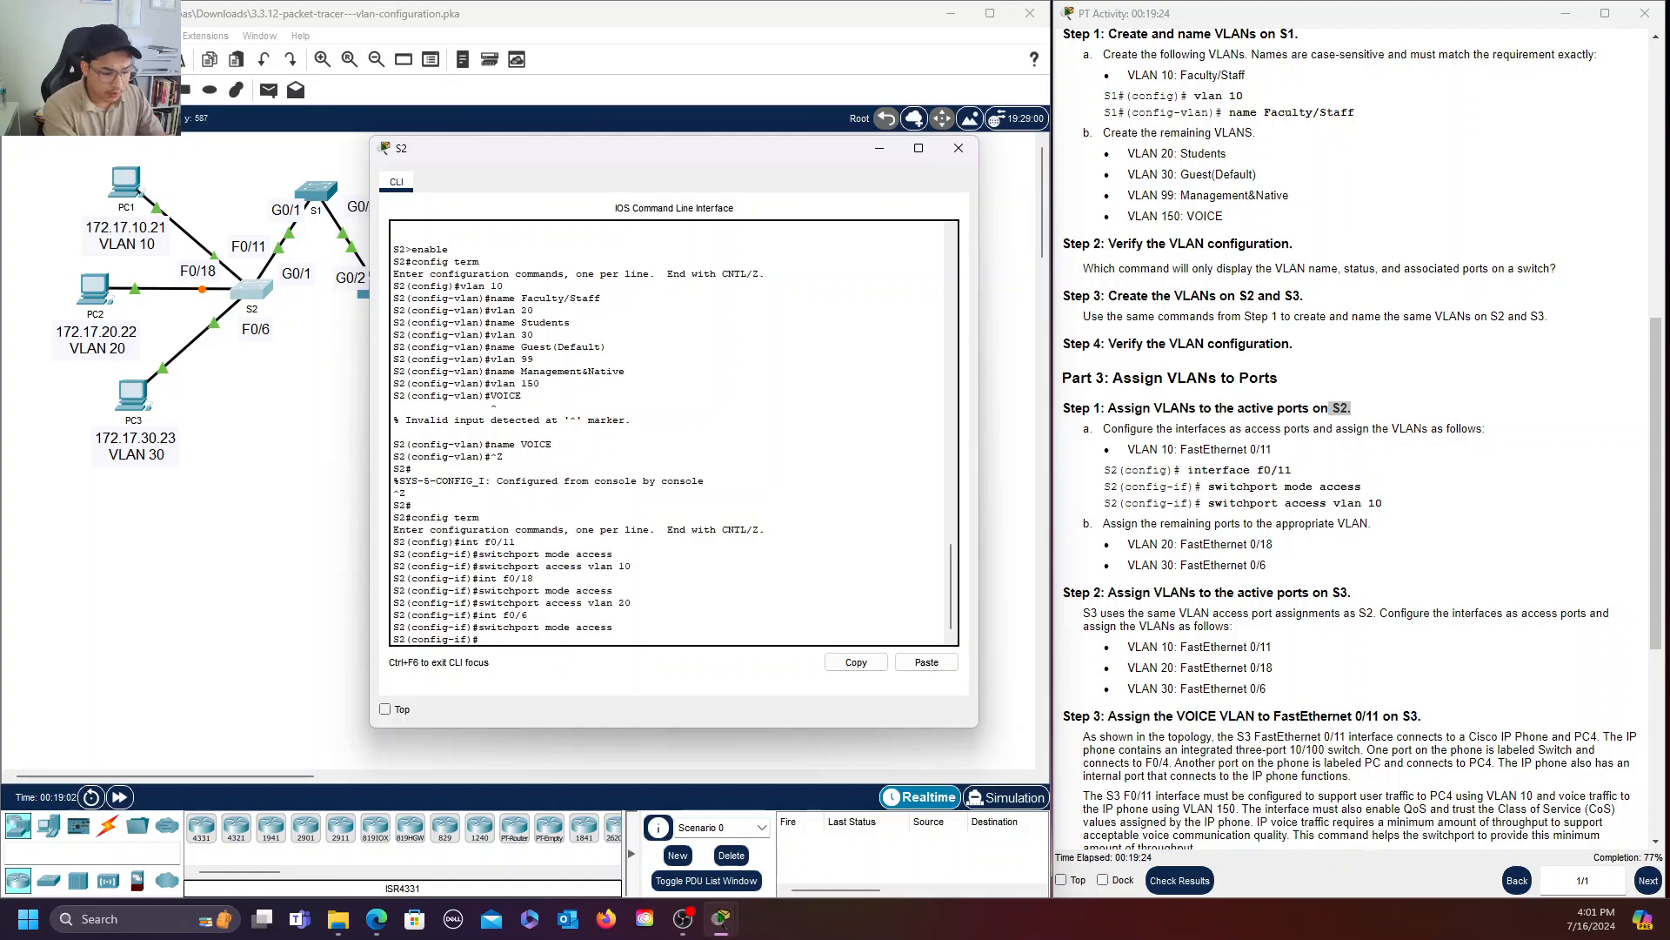
Assign S2's interface f0/6 to access VLAN 30 and return to privileged EXEC mode.
key(Up)
key(Up)
key(Up)
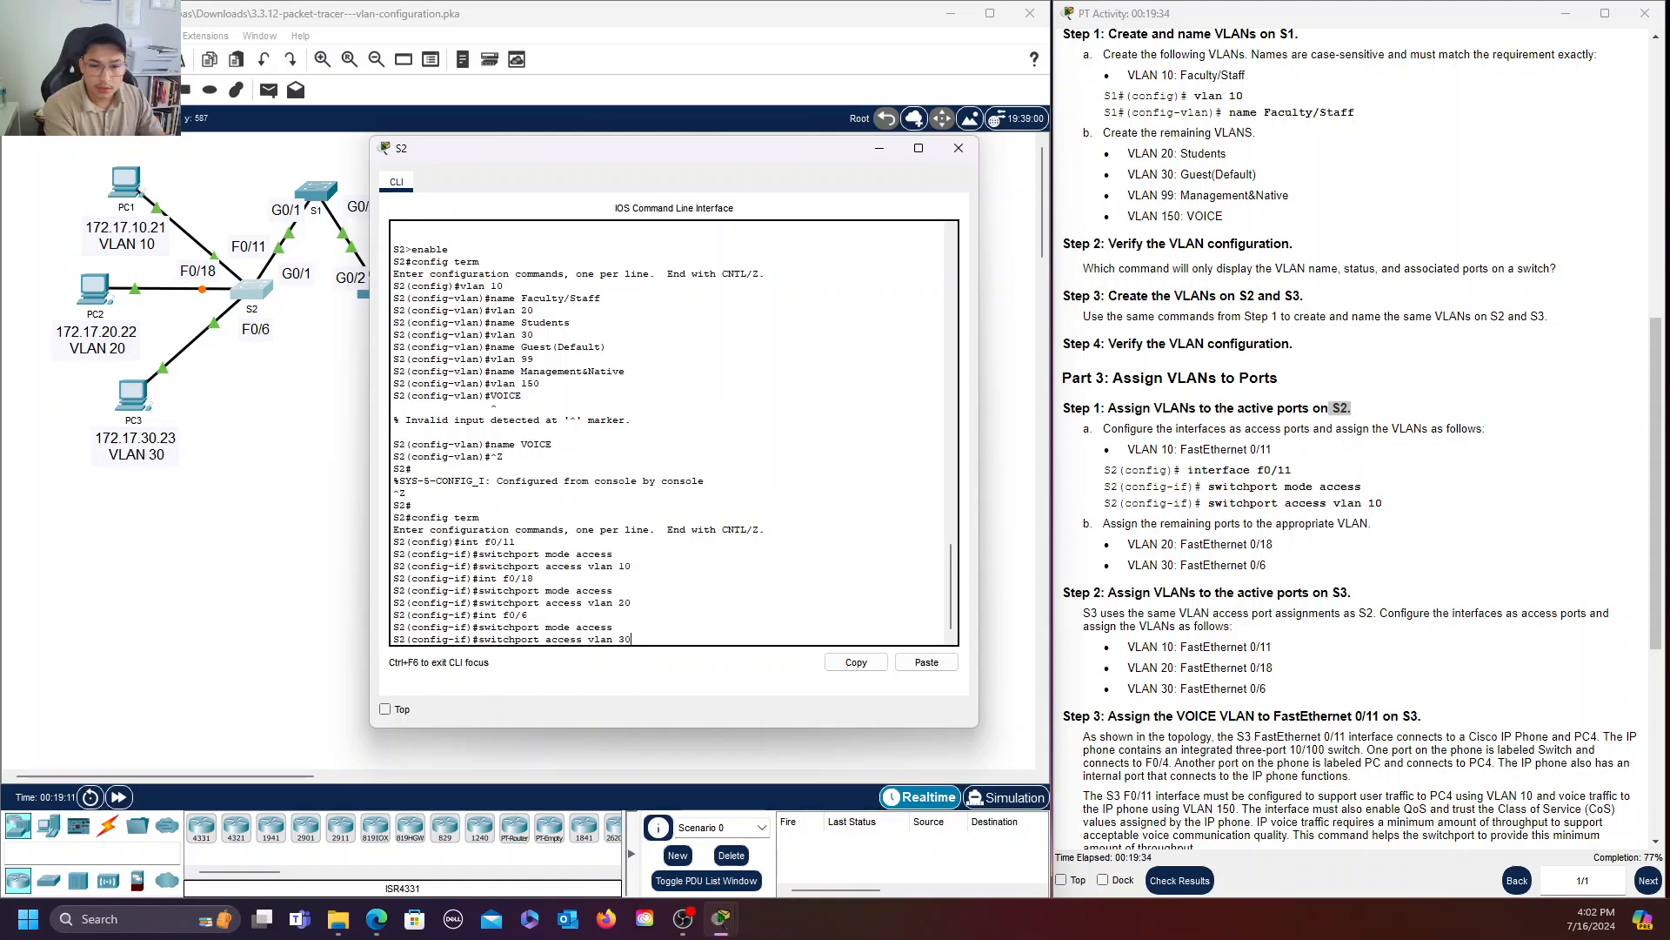
key(Return)
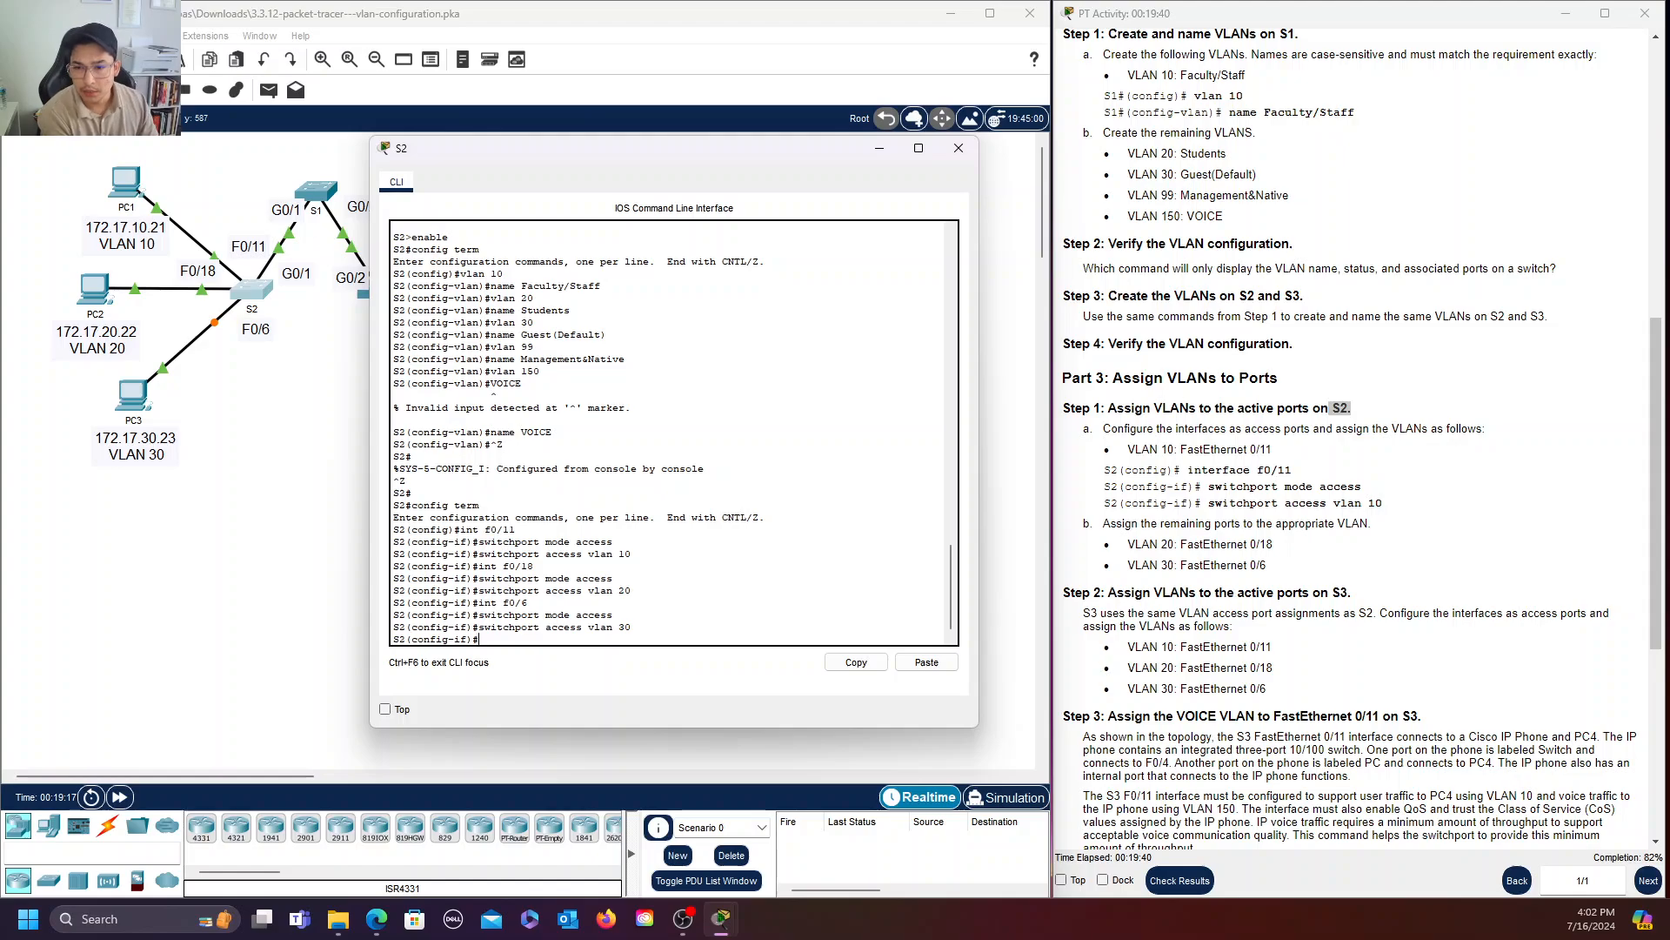
key(ctrl+z)
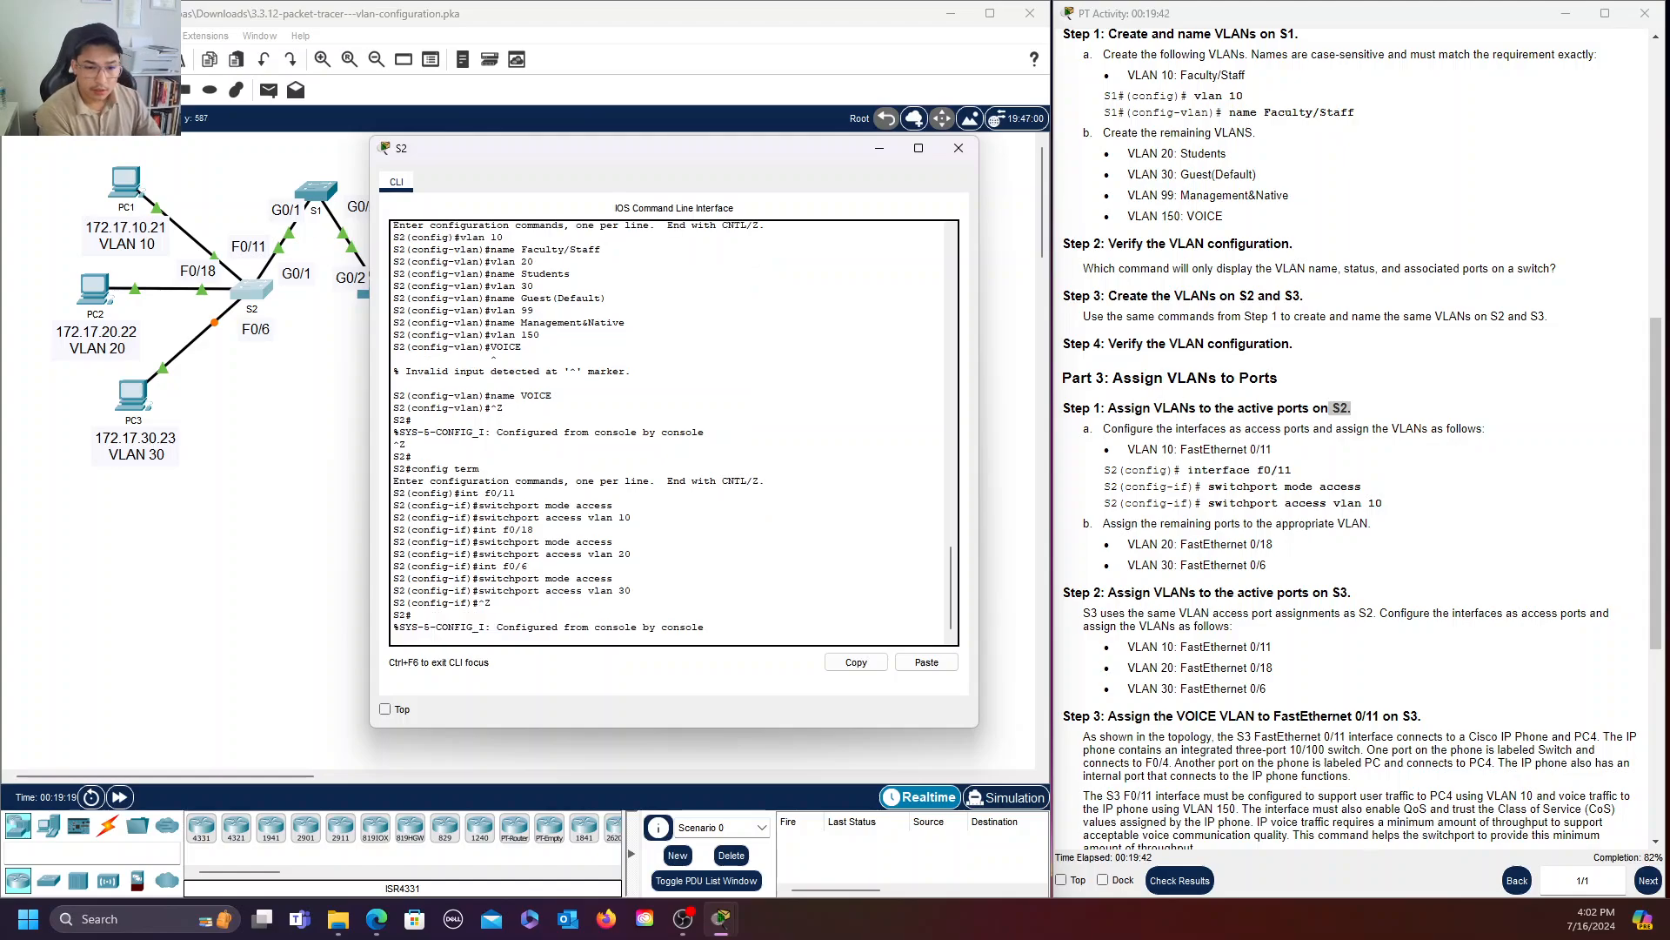
Run show vlan brief on S2 and check the ports assigned to VLANs 10, 20 and 30.
key(Return)
text(enable)
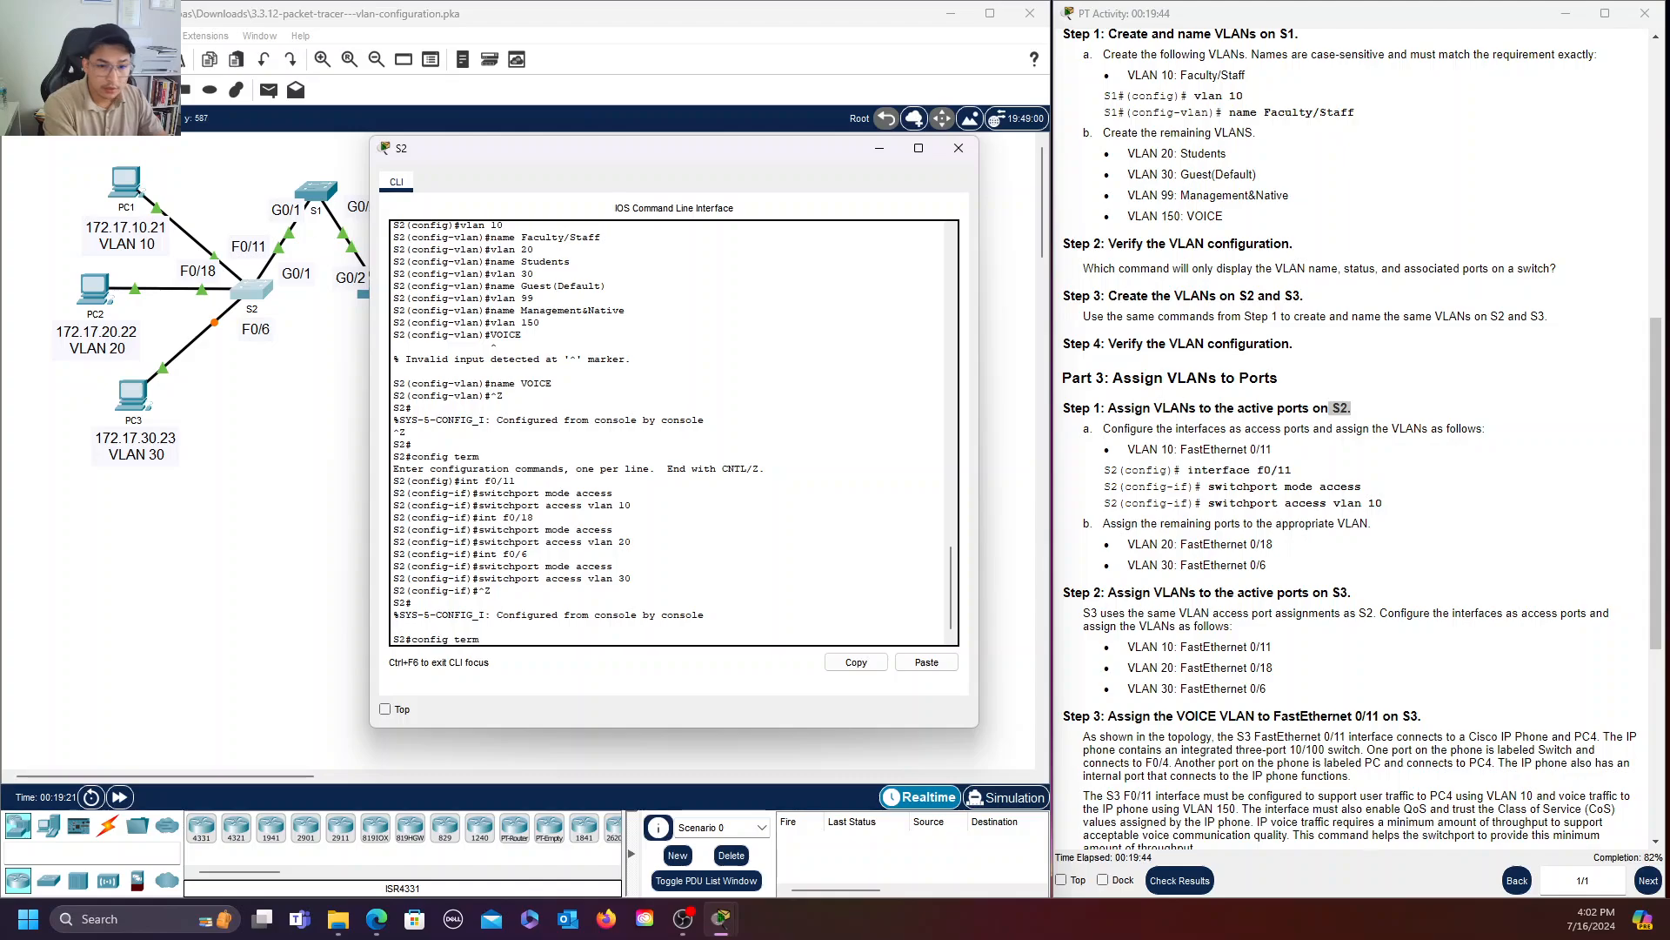
key(BackSpace)
key(BackSpace)
key(BackSpace)
key(BackSpace)
key(BackSpace)
key(BackSpace)
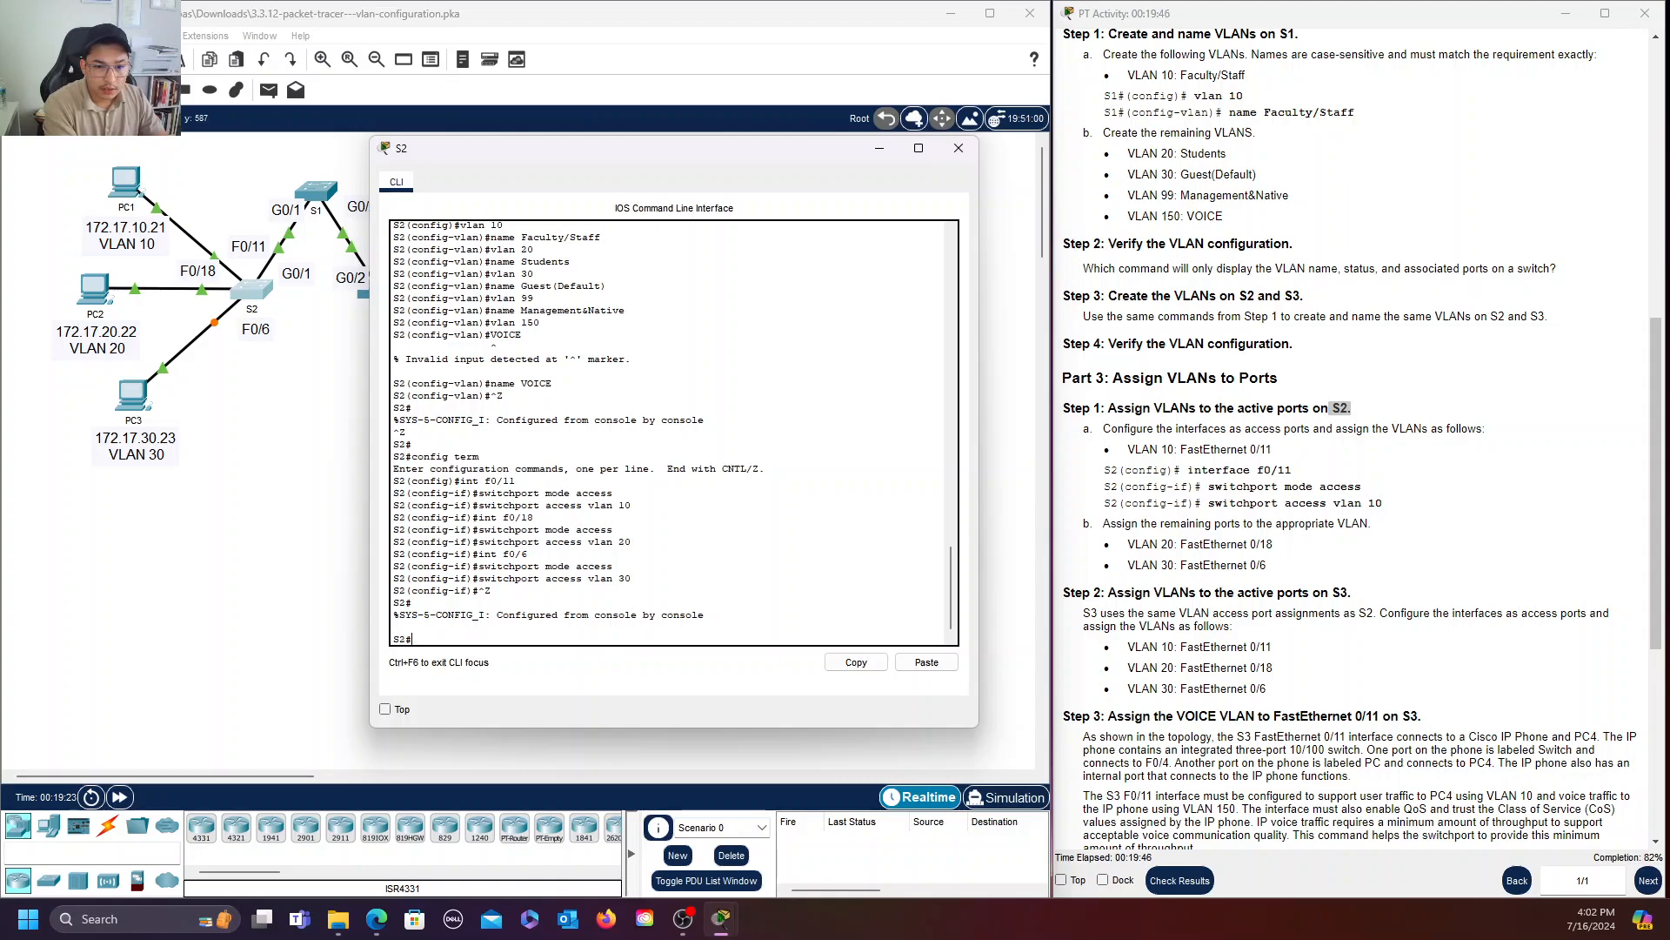
text(vlan)
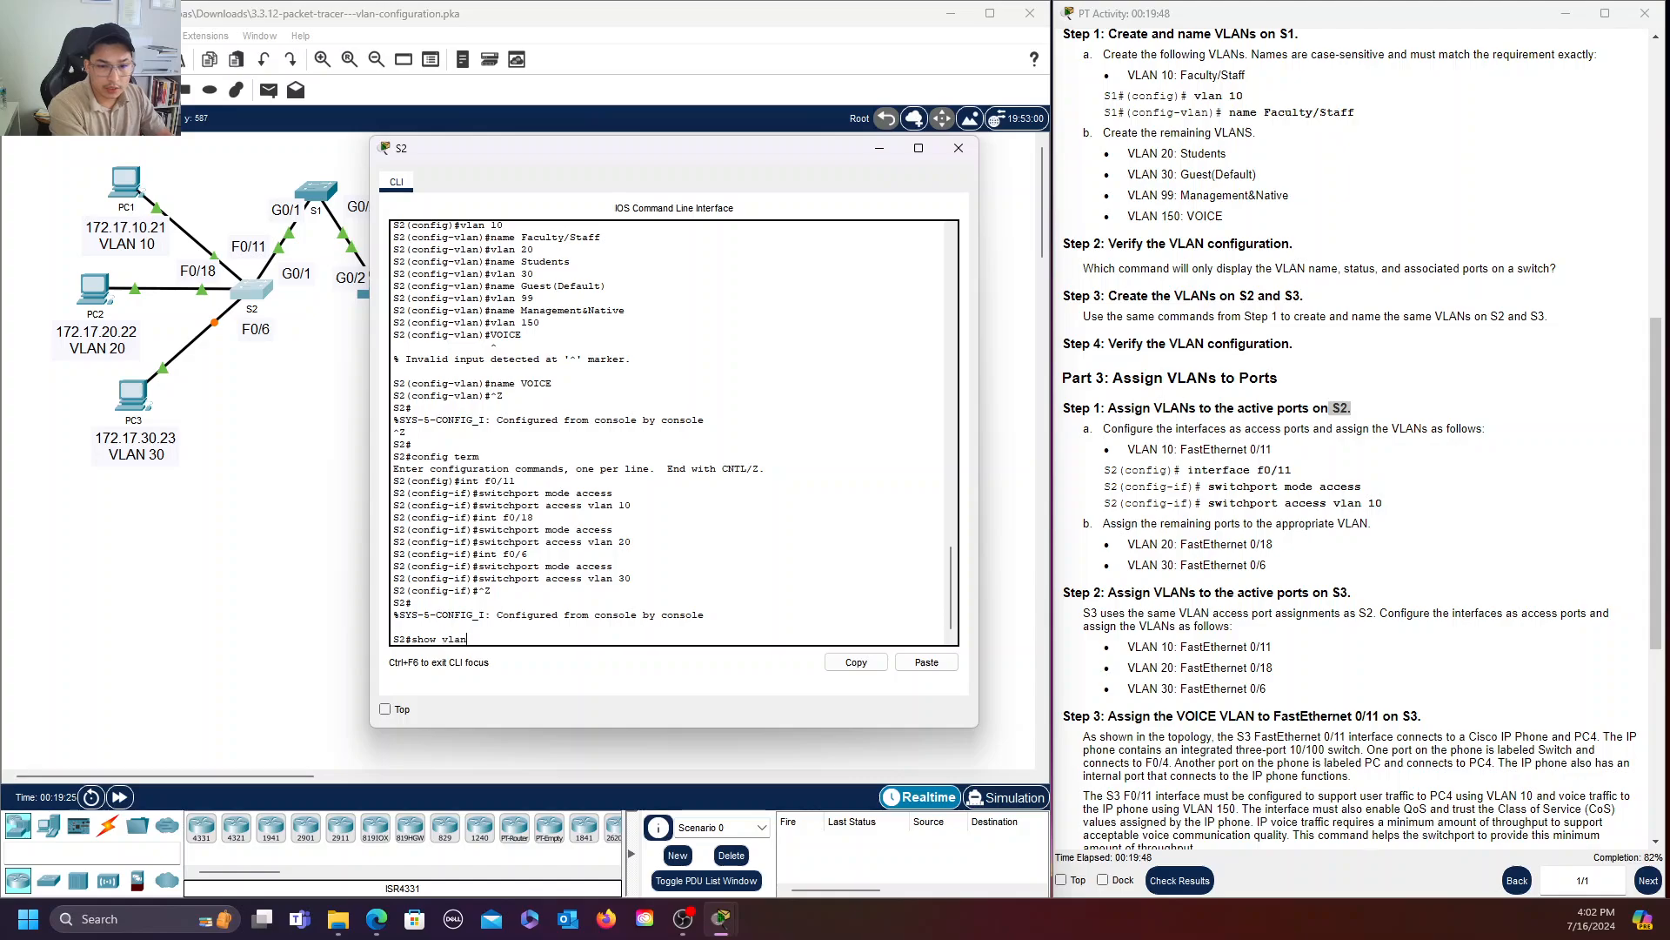
text( brie)
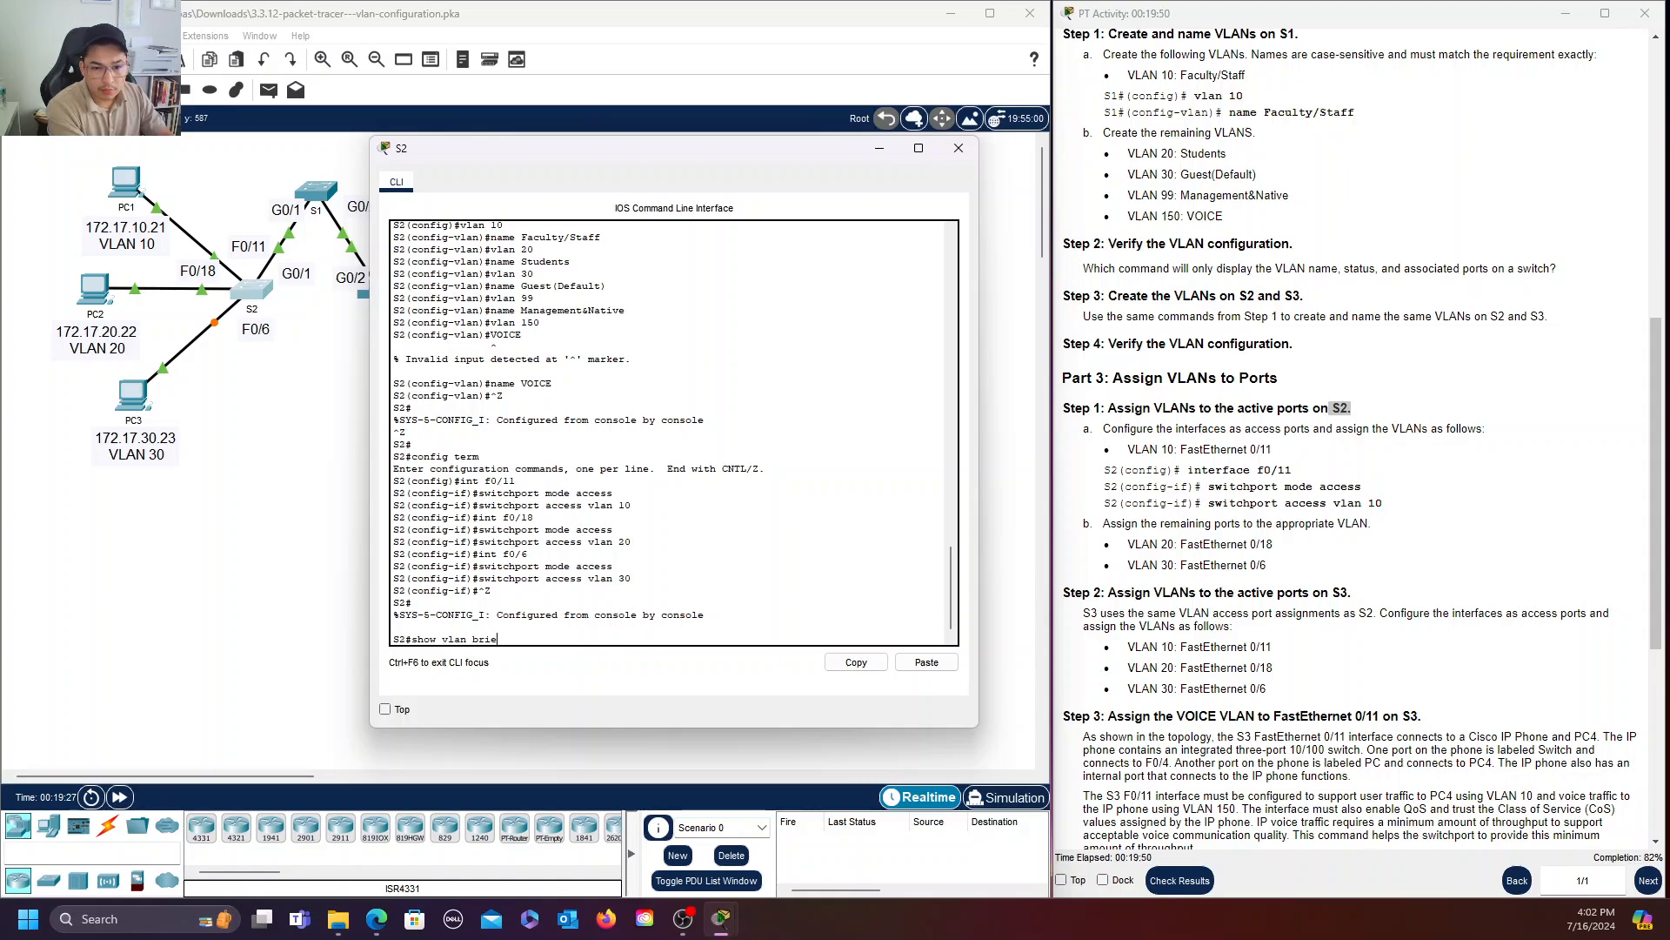
text(f)
key(Return)
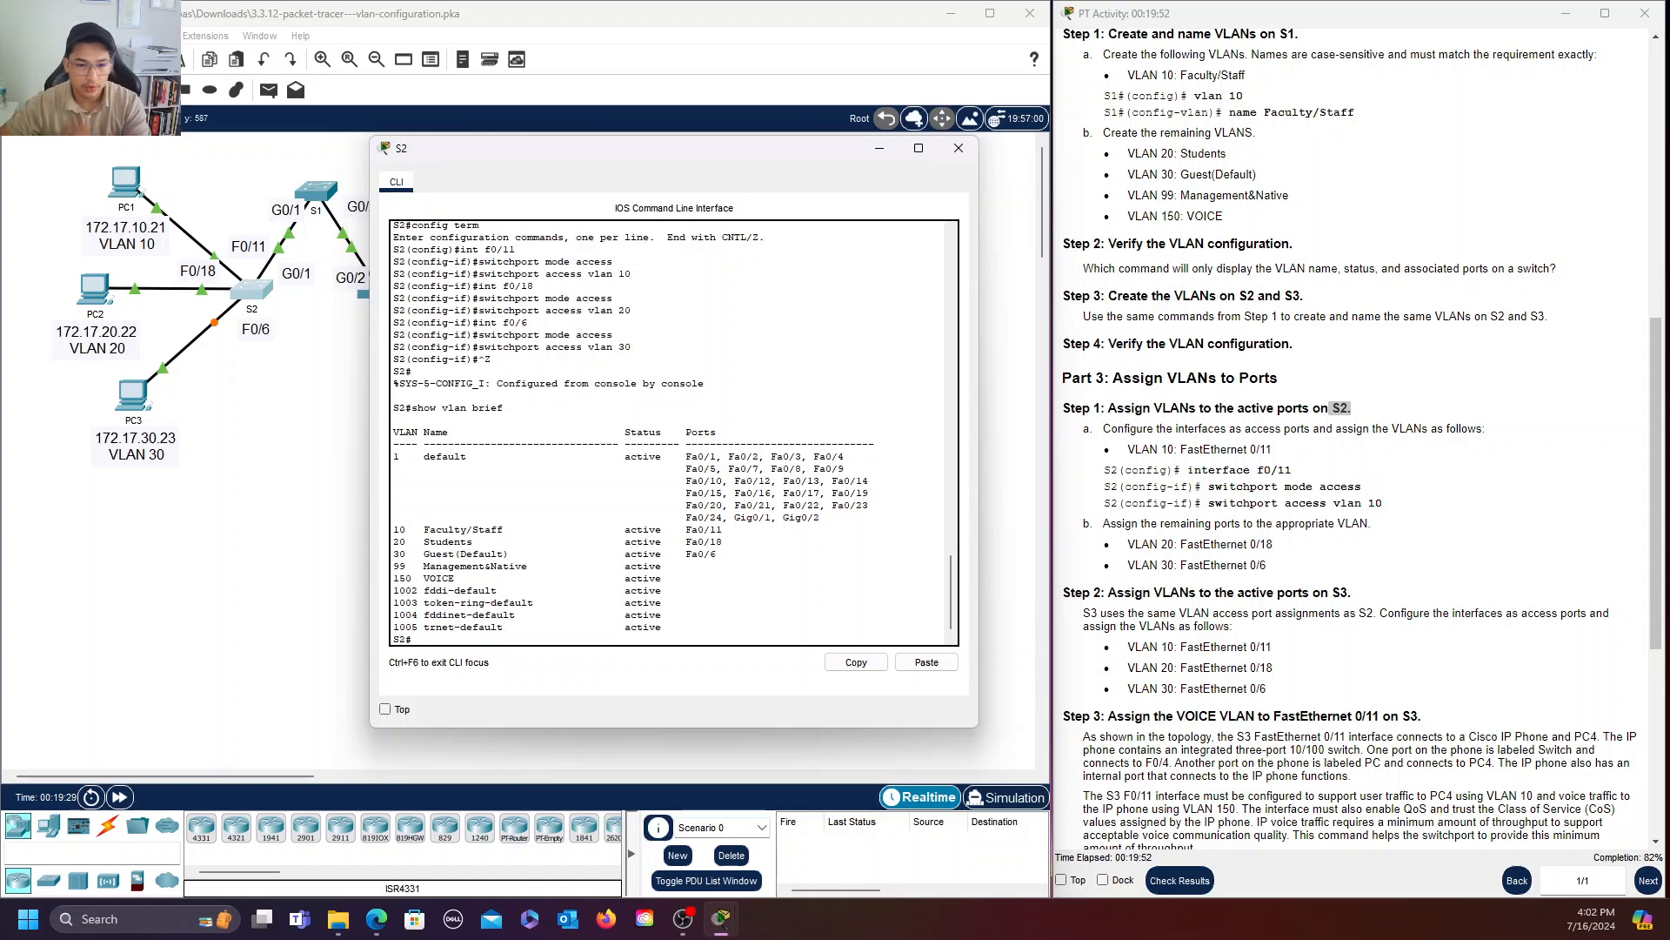
drag(394, 529, 722, 529)
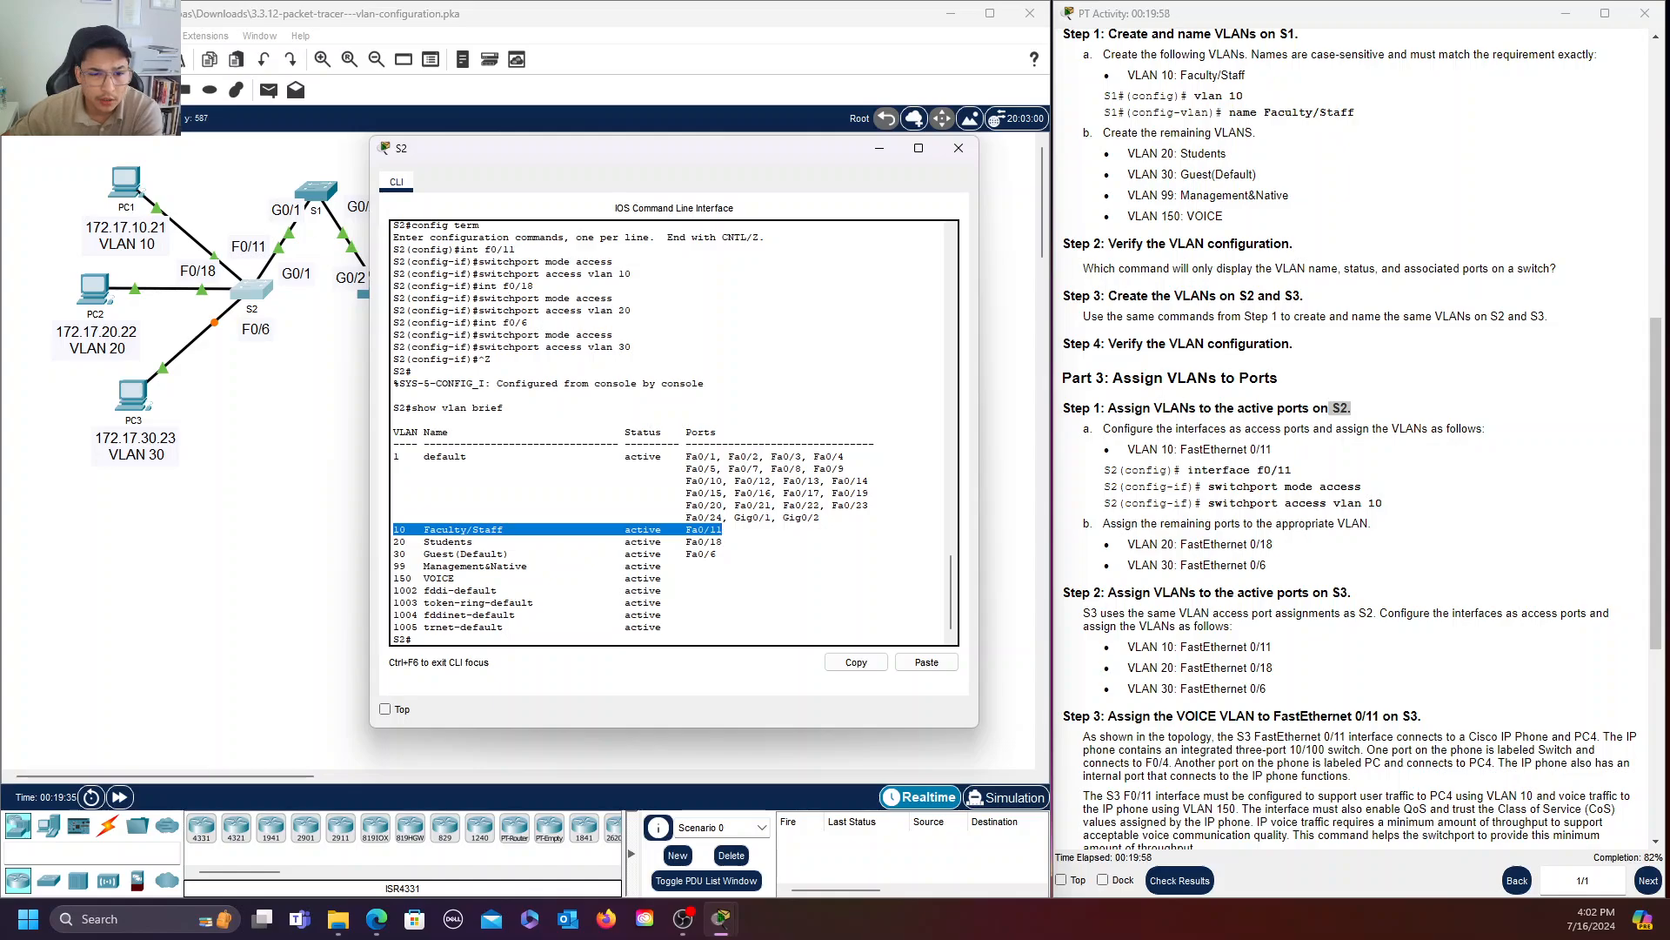
drag(393, 541, 722, 542)
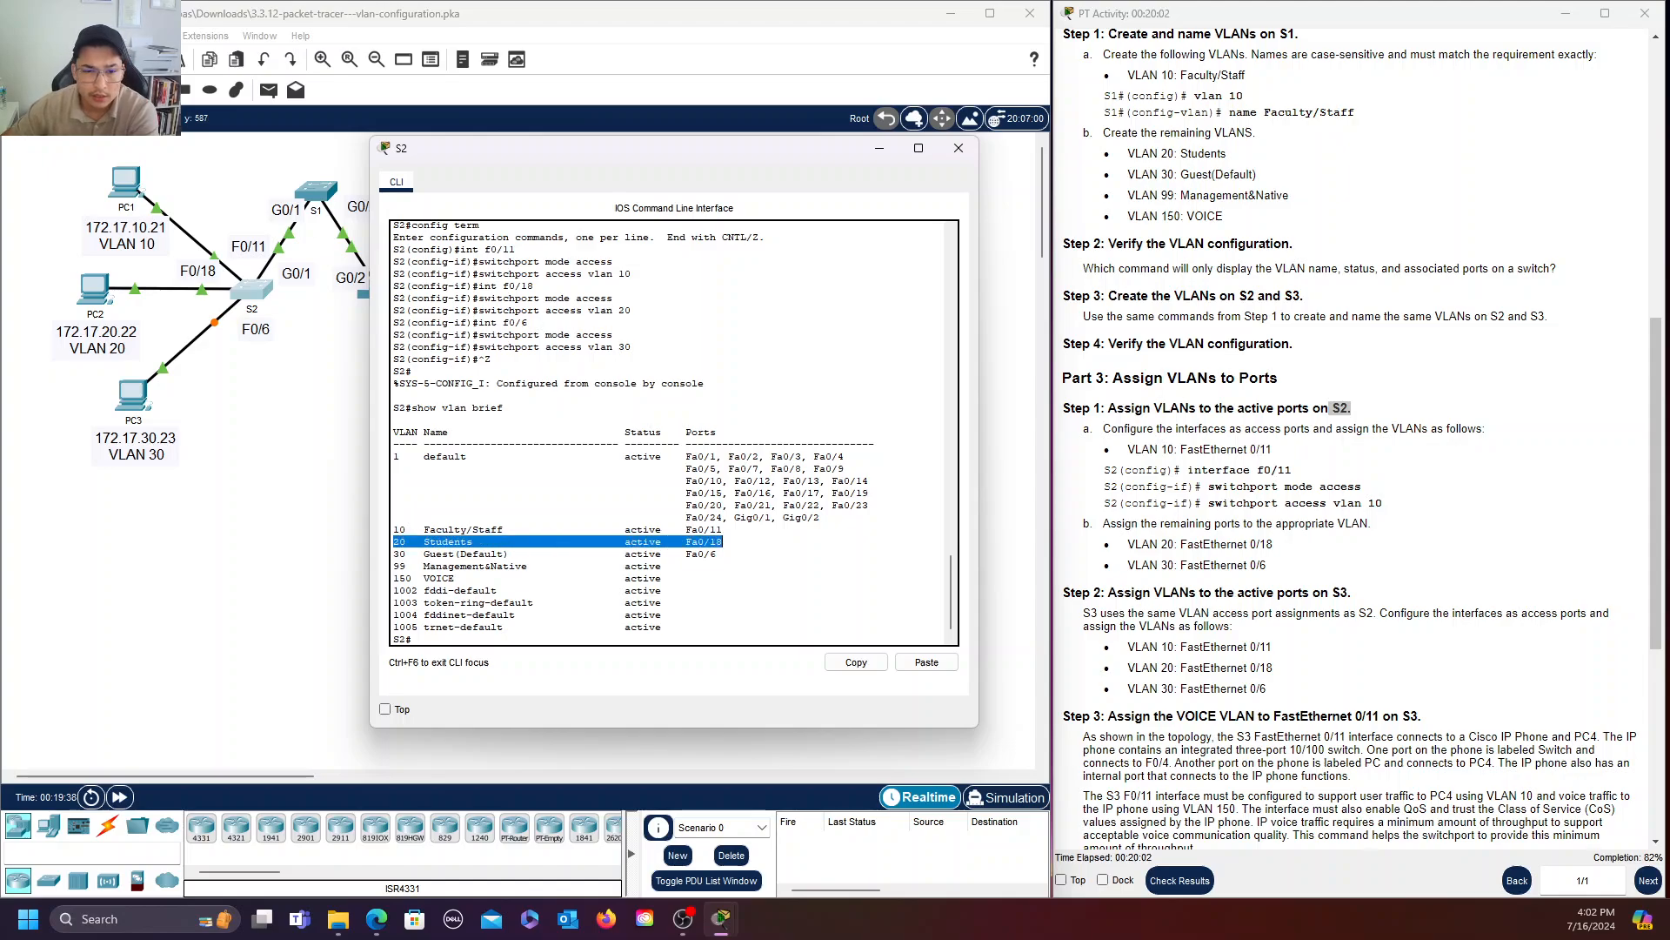
drag(393, 553, 716, 553)
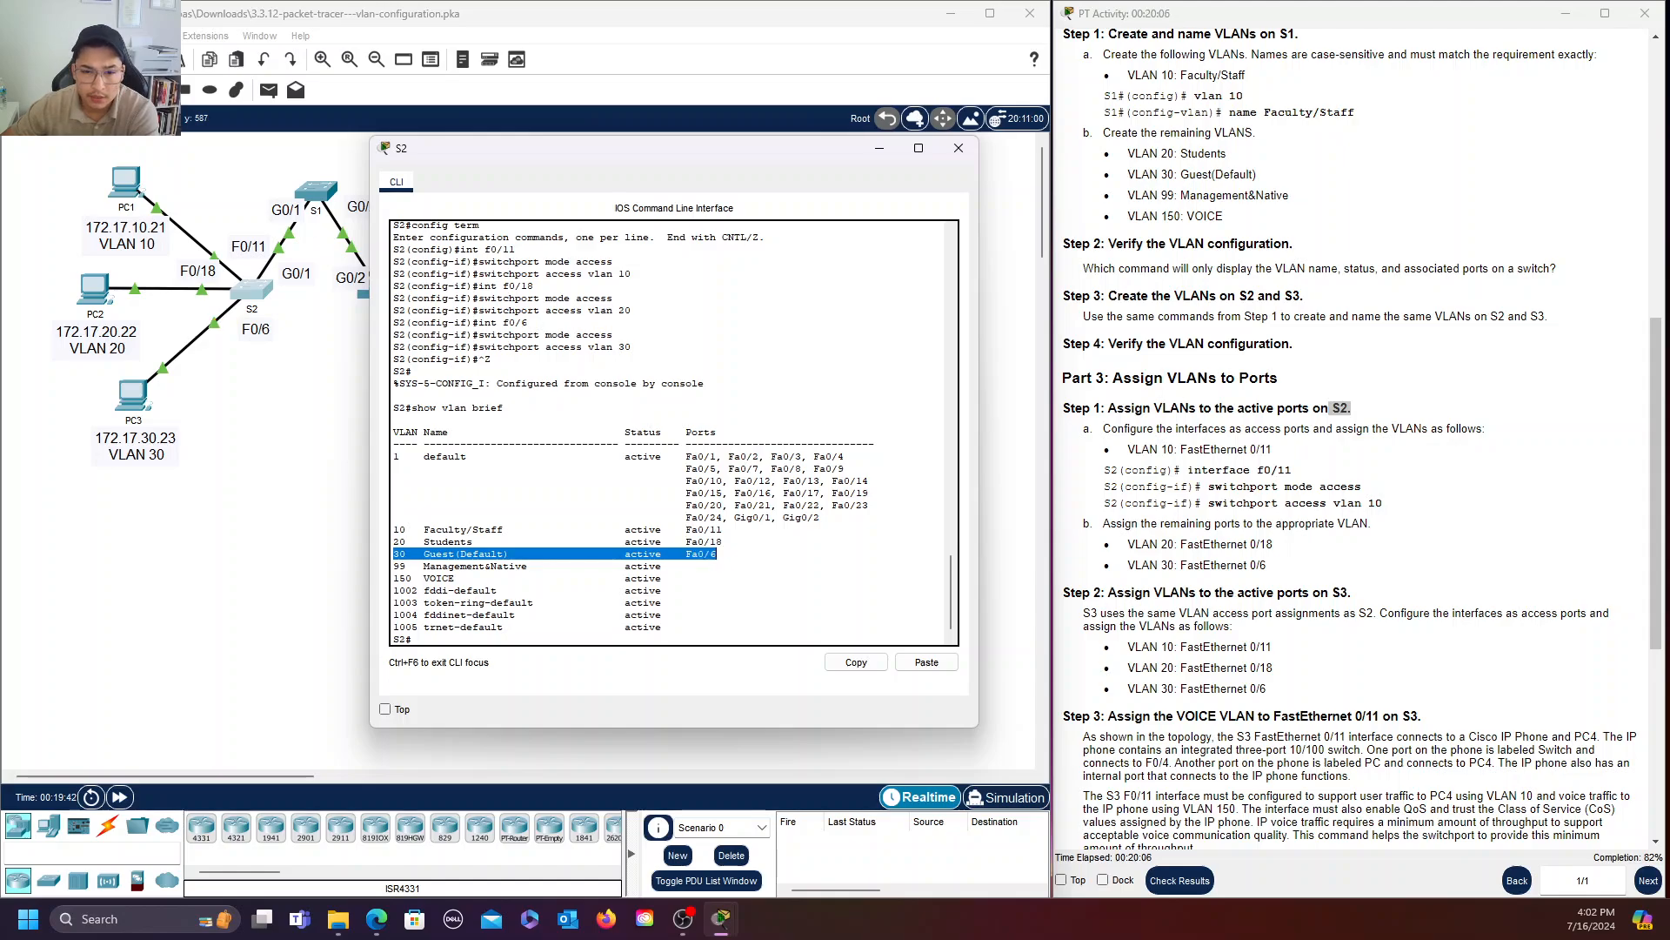
click(686, 578)
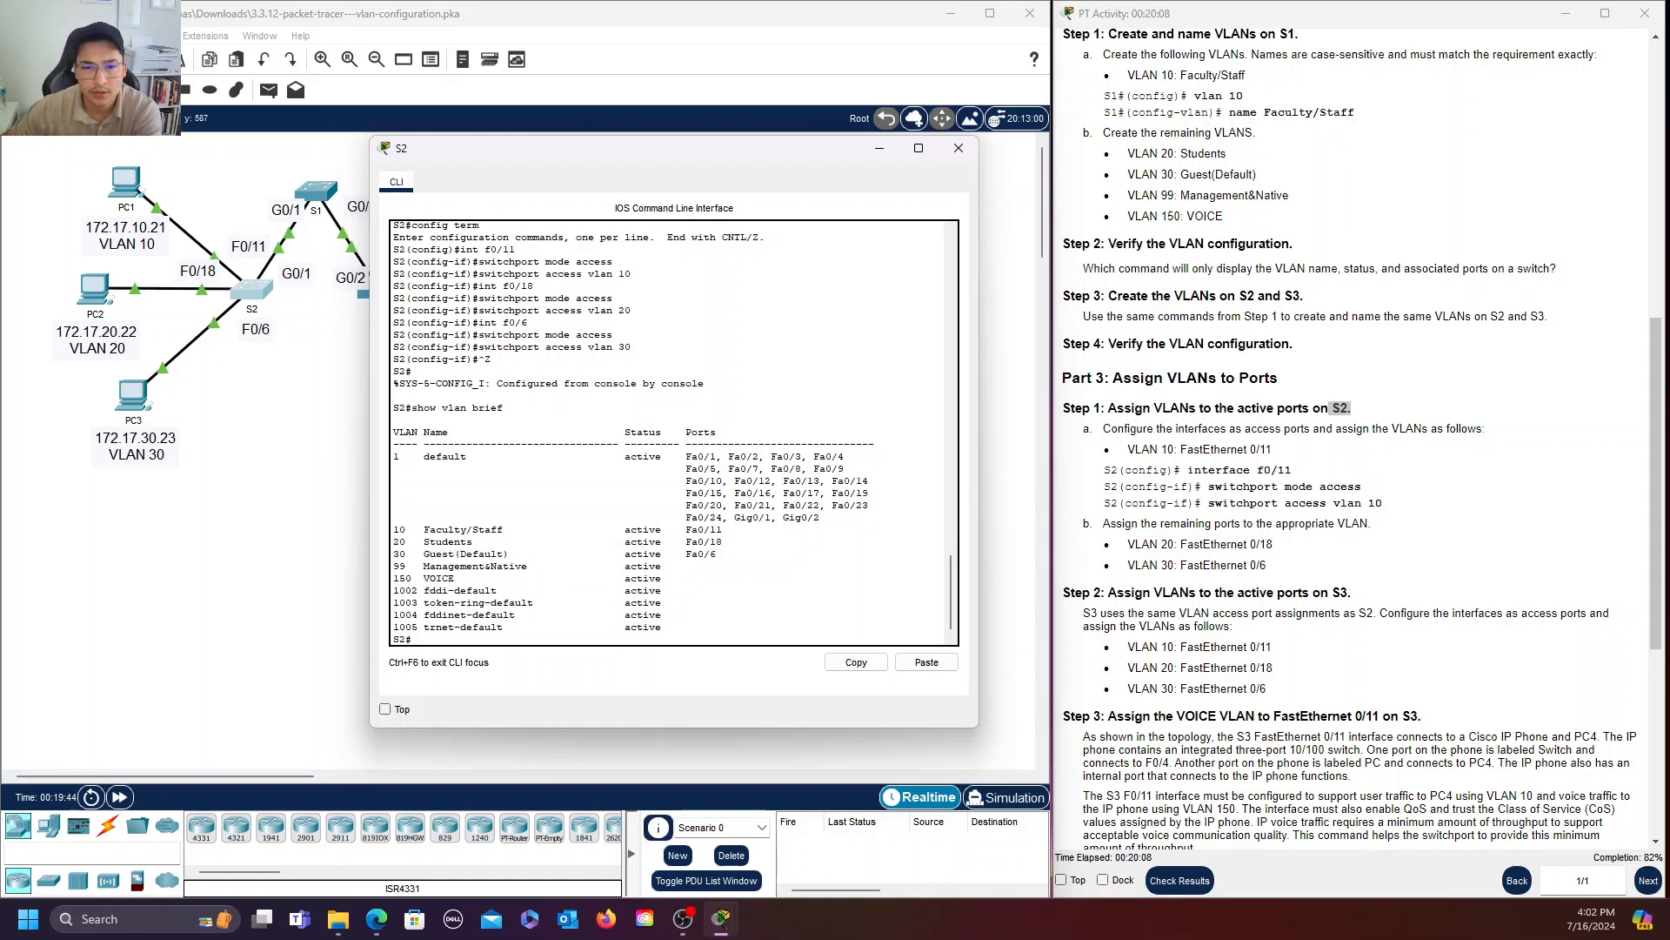
Close S2's command line and open S3's command line for the Part 3, Step 2 port assignments.
scroll(1298, 595, down, 2)
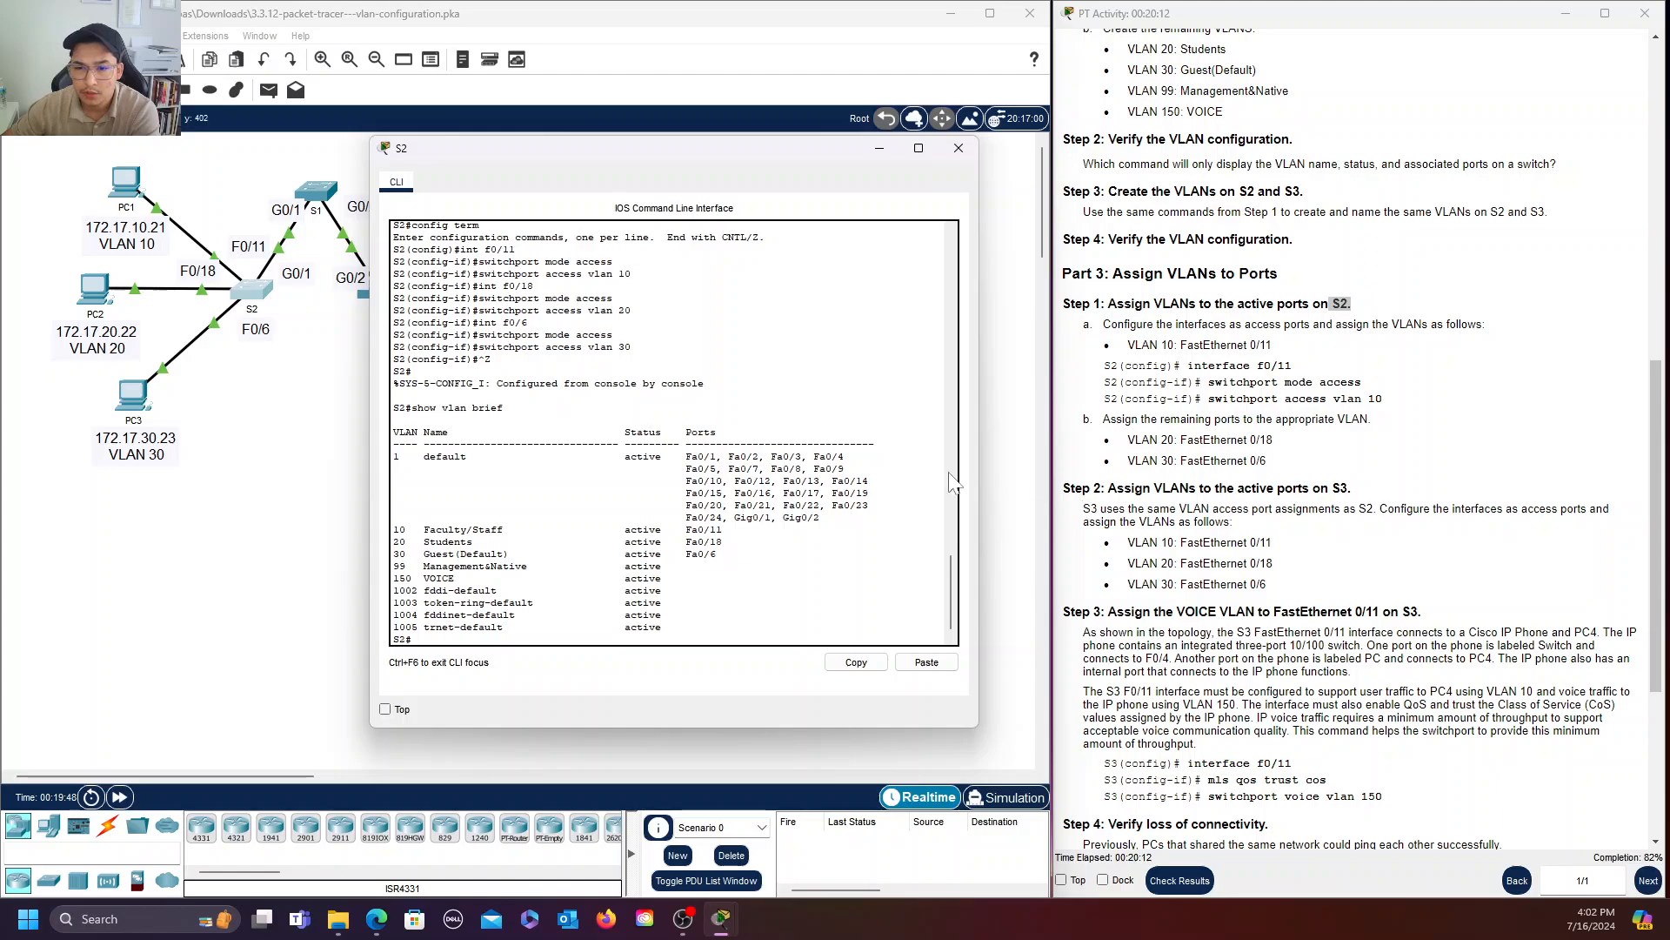
click(958, 147)
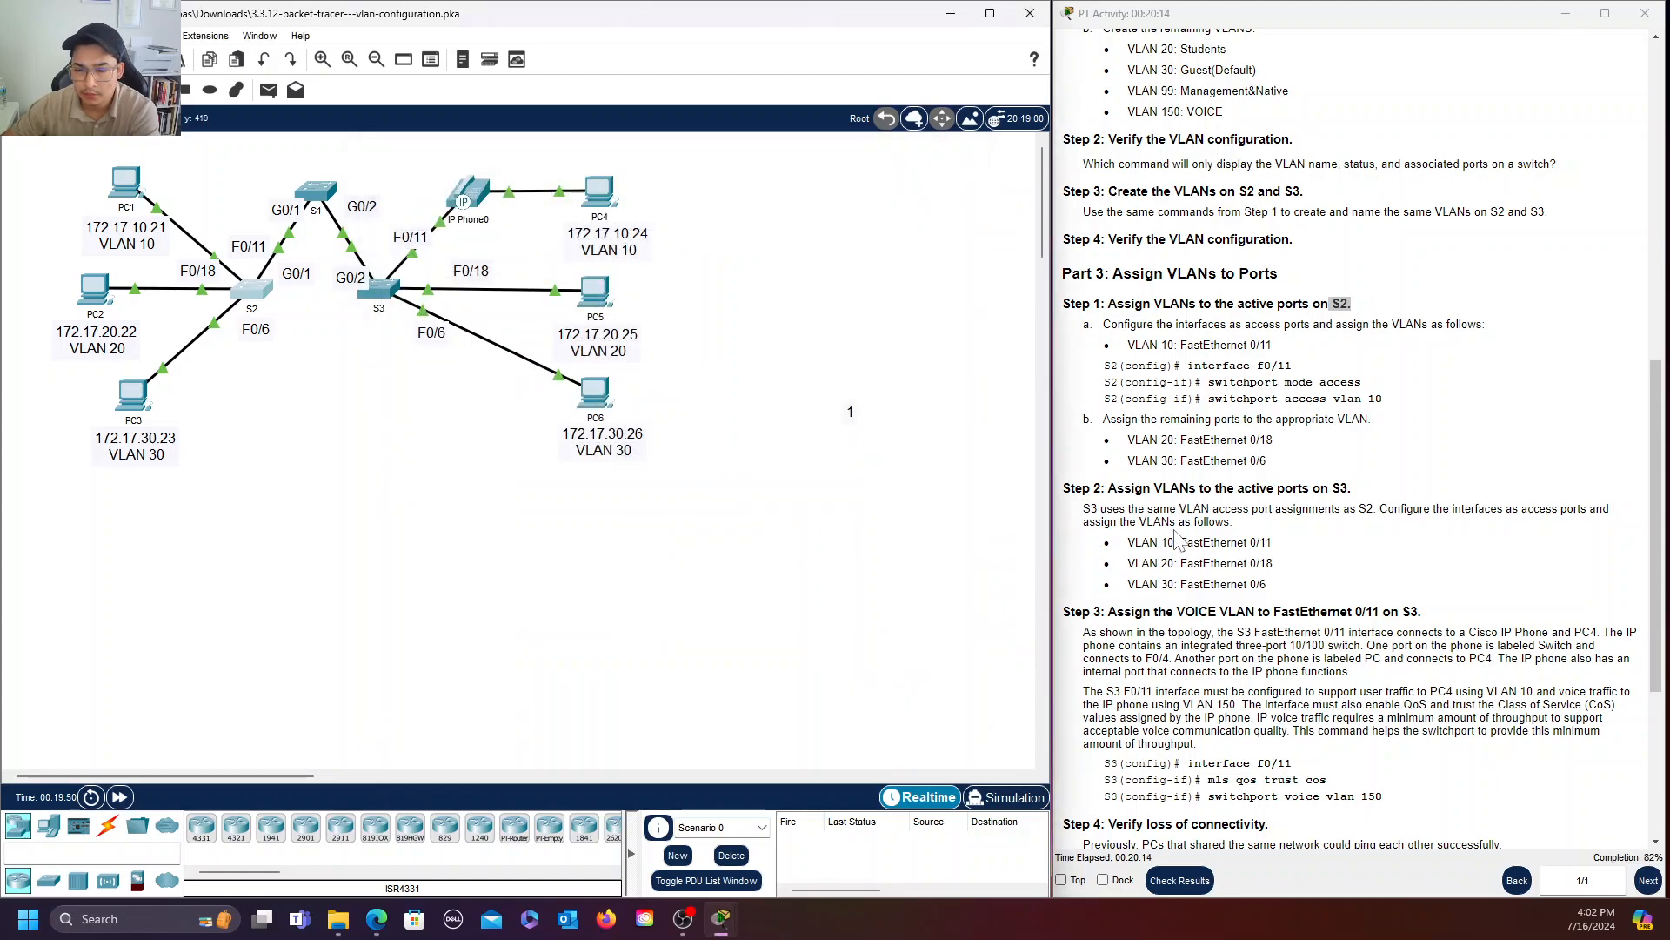
scroll(1357, 439, down, 2)
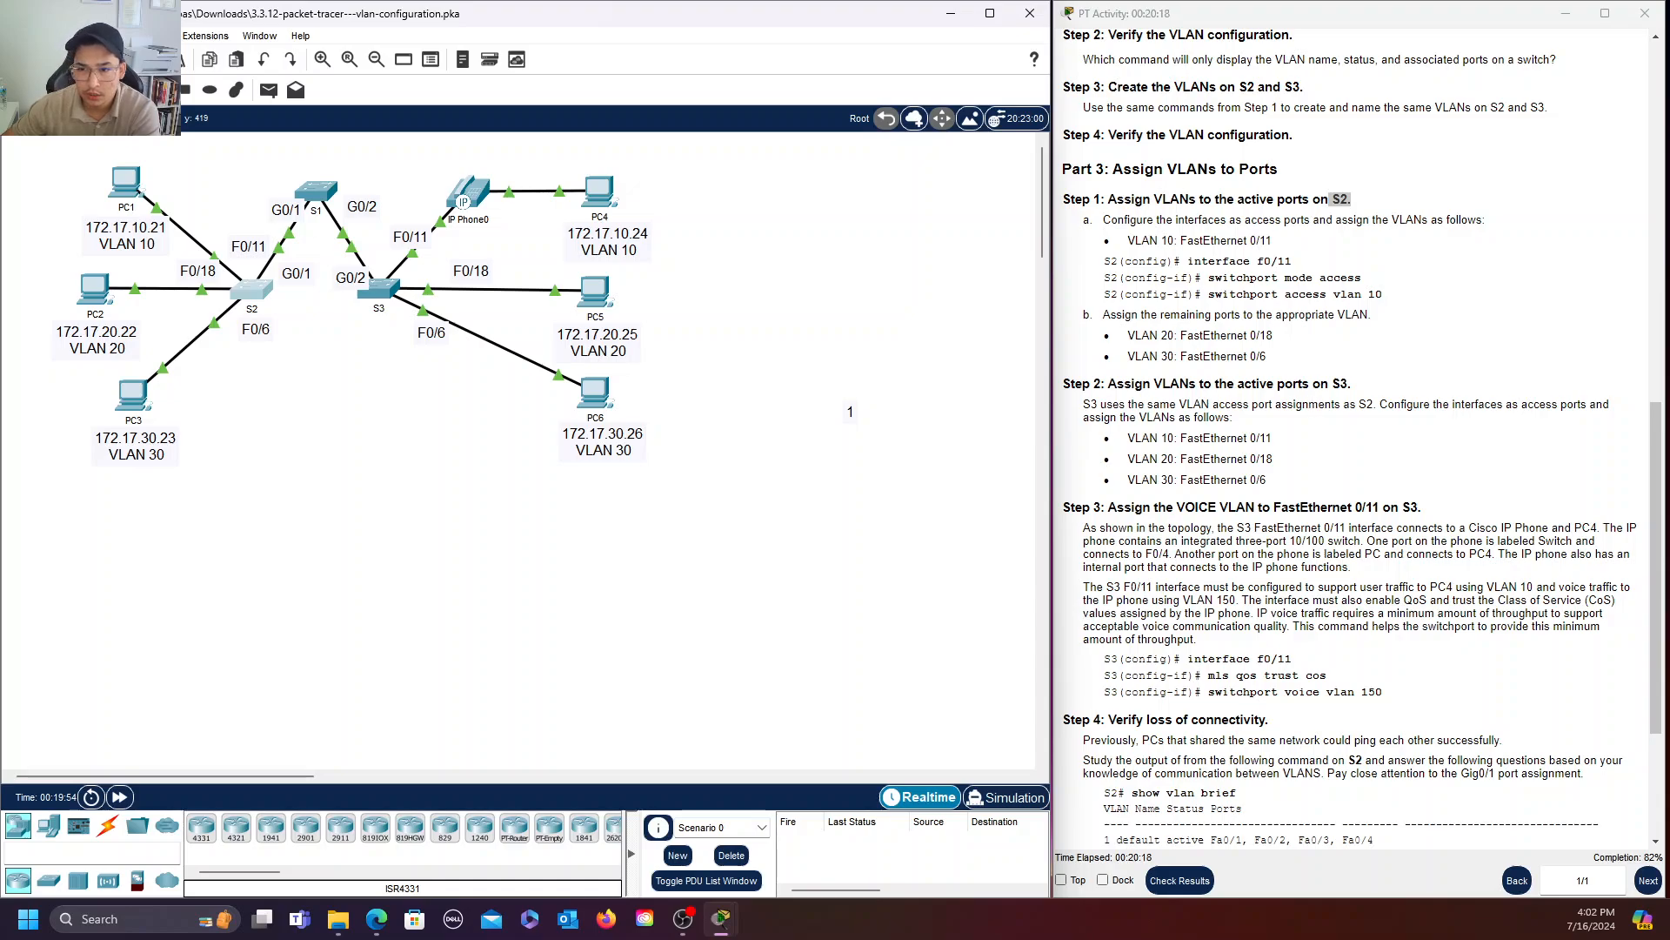
double_click(1340, 383)
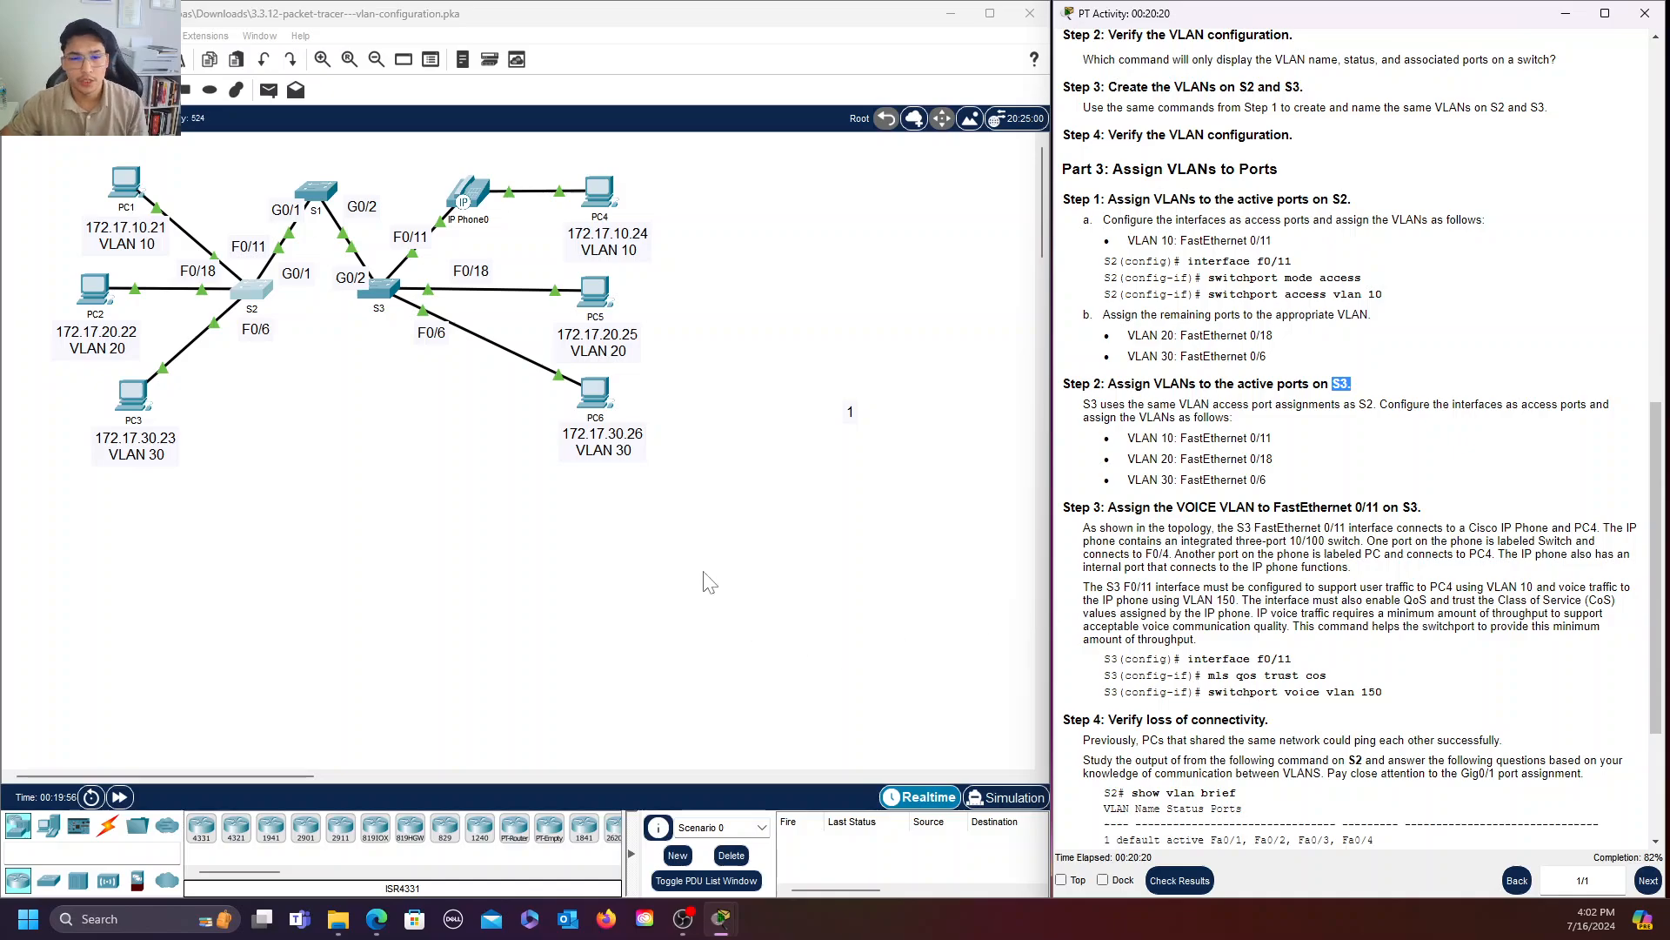
click(384, 294)
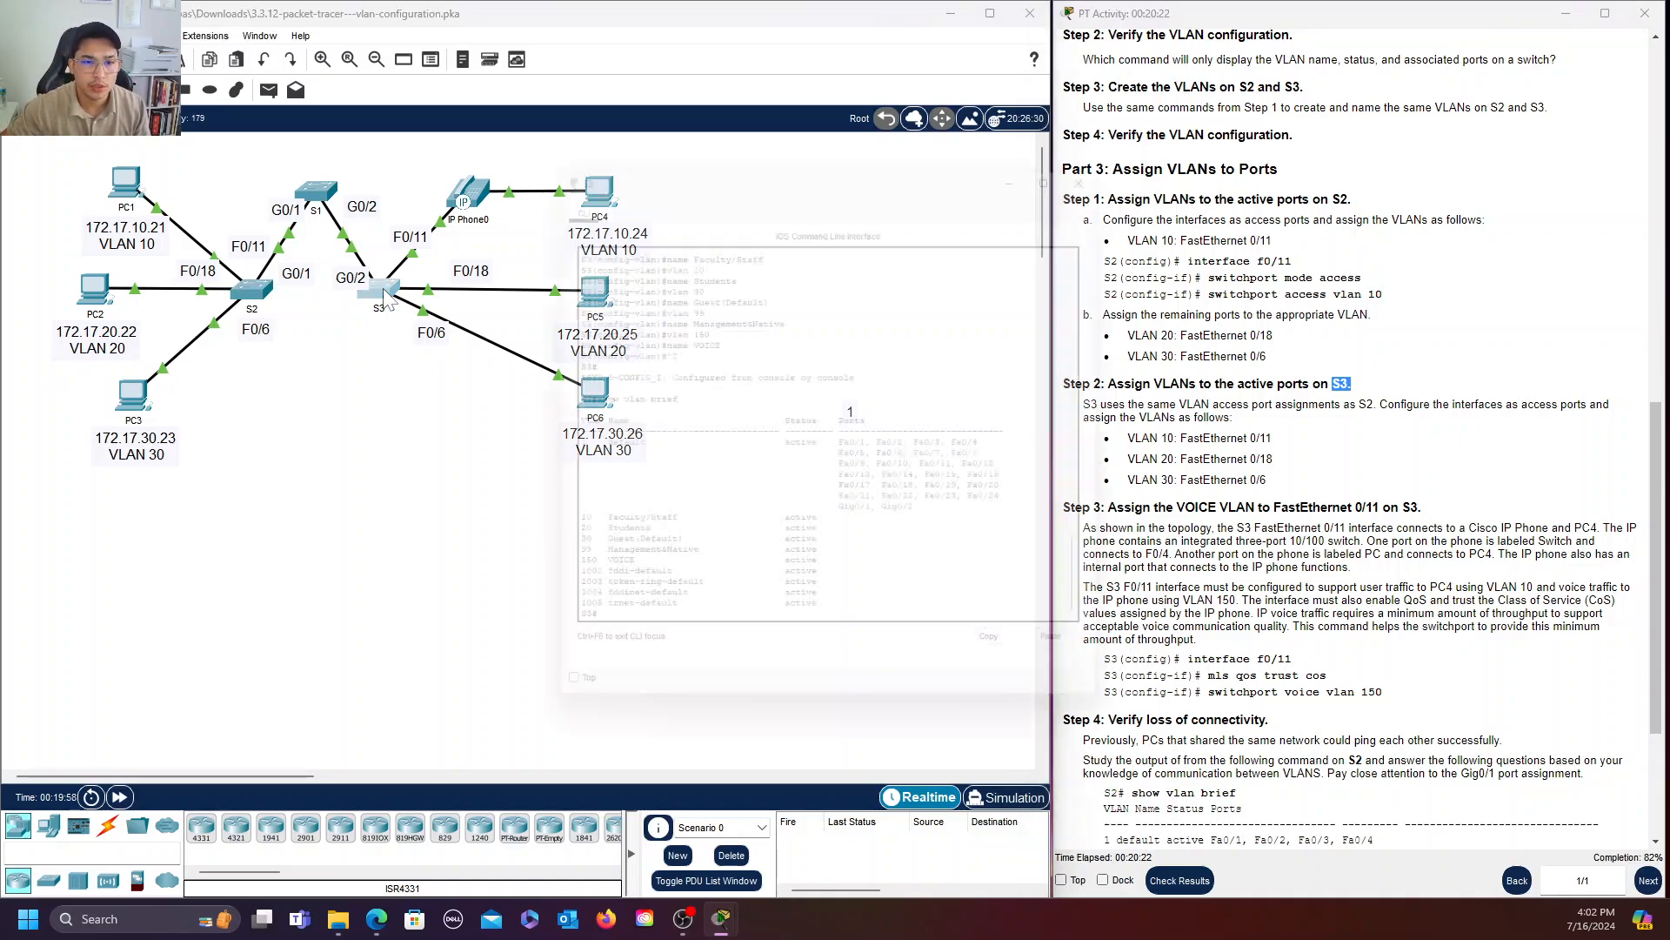
drag(938, 165, 722, 136)
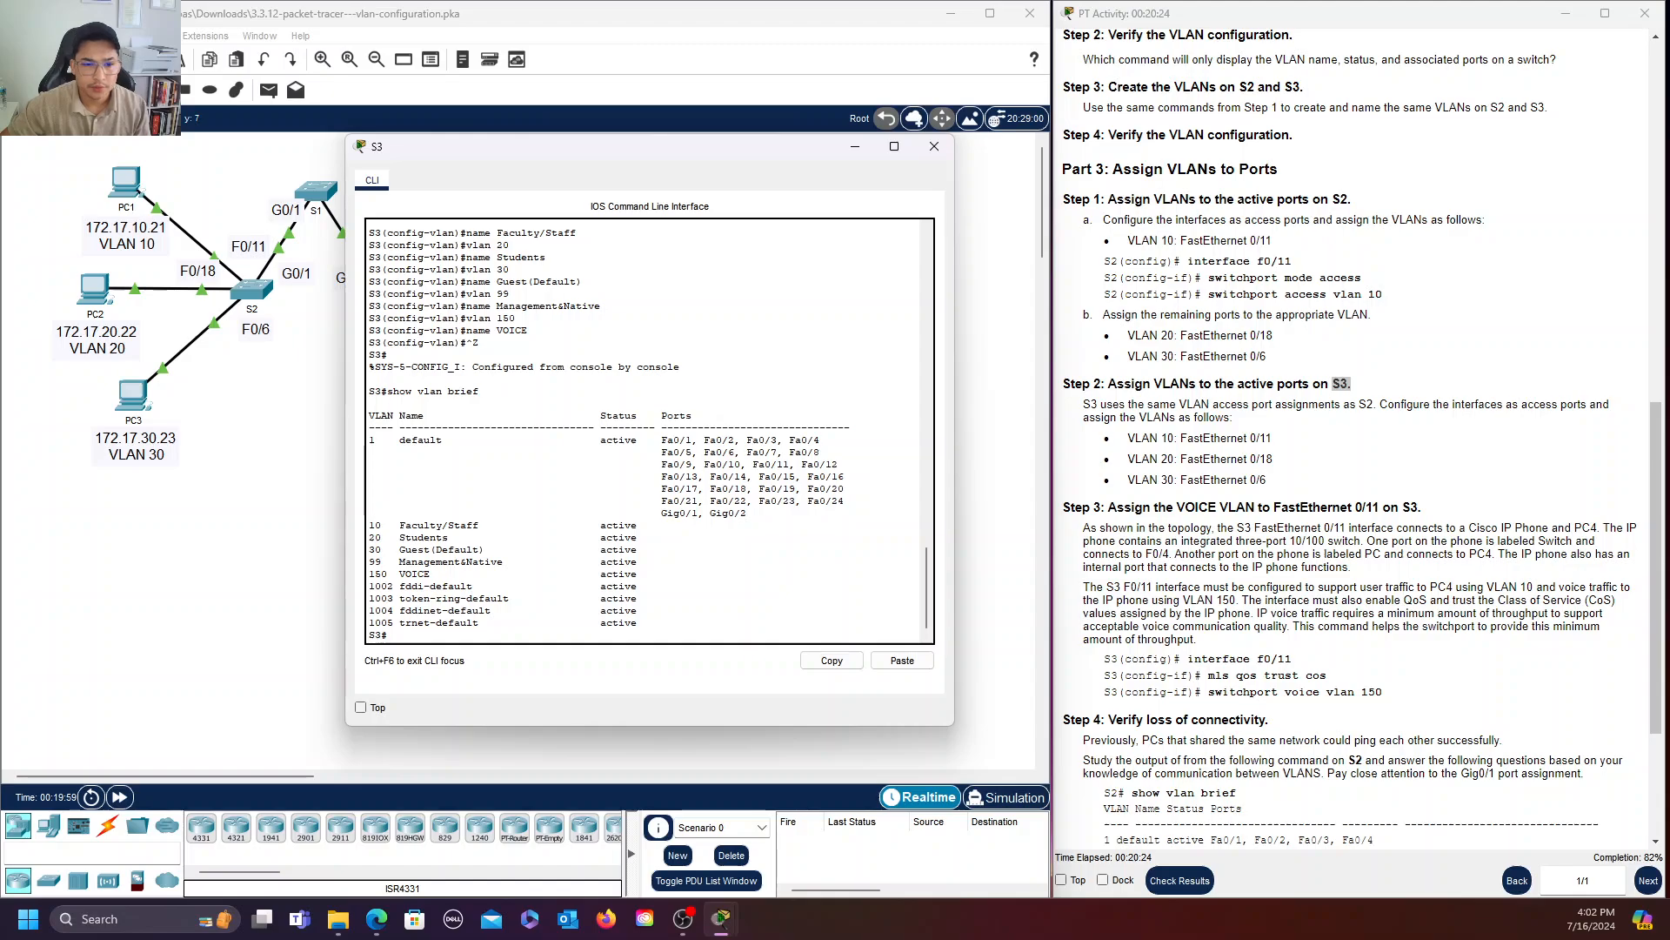
Enter global configuration mode on S3 and set interface f0/11 to access mode with switchport mode access.
text(confi)
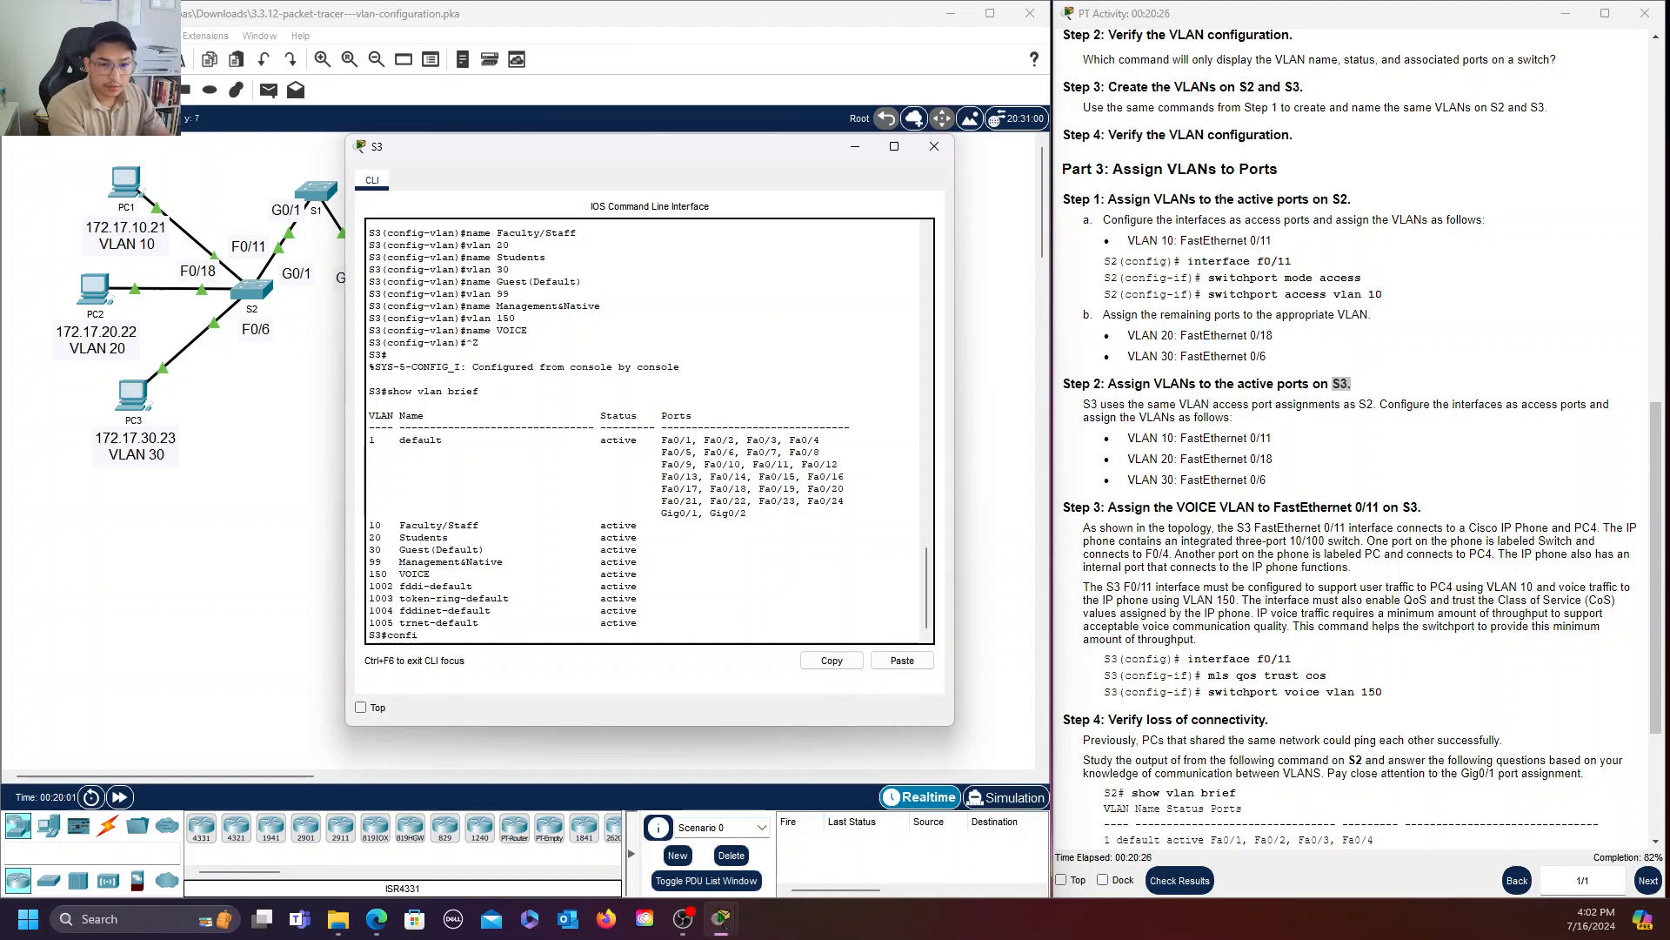
text(g term)
key(Return)
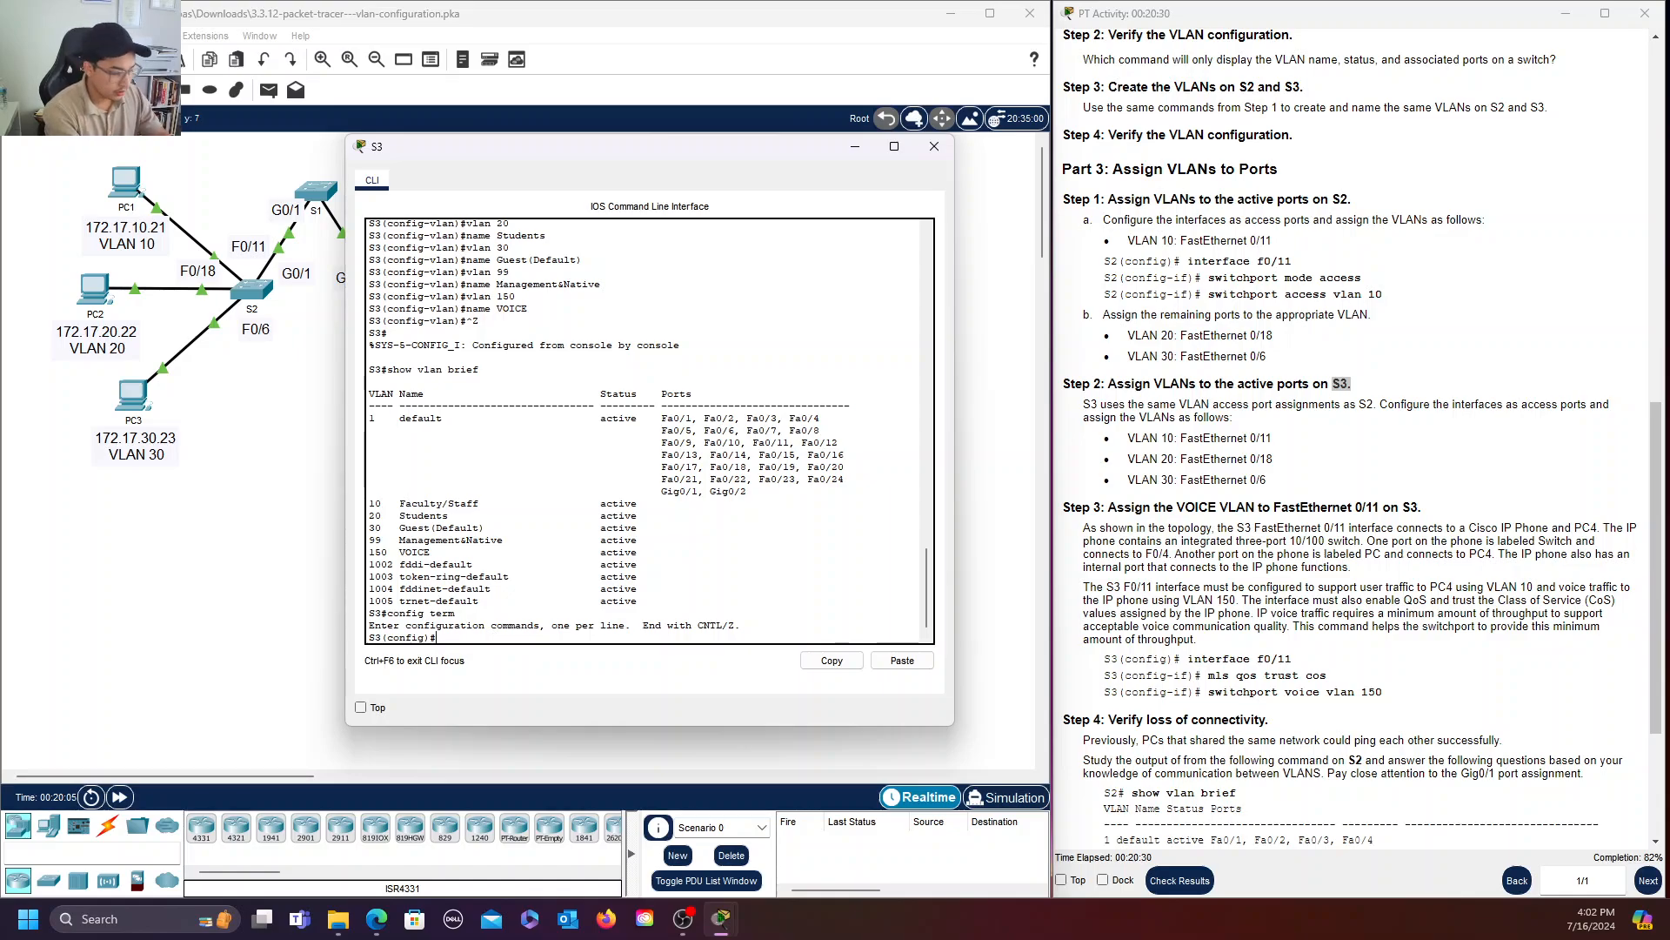
text(int f0/)
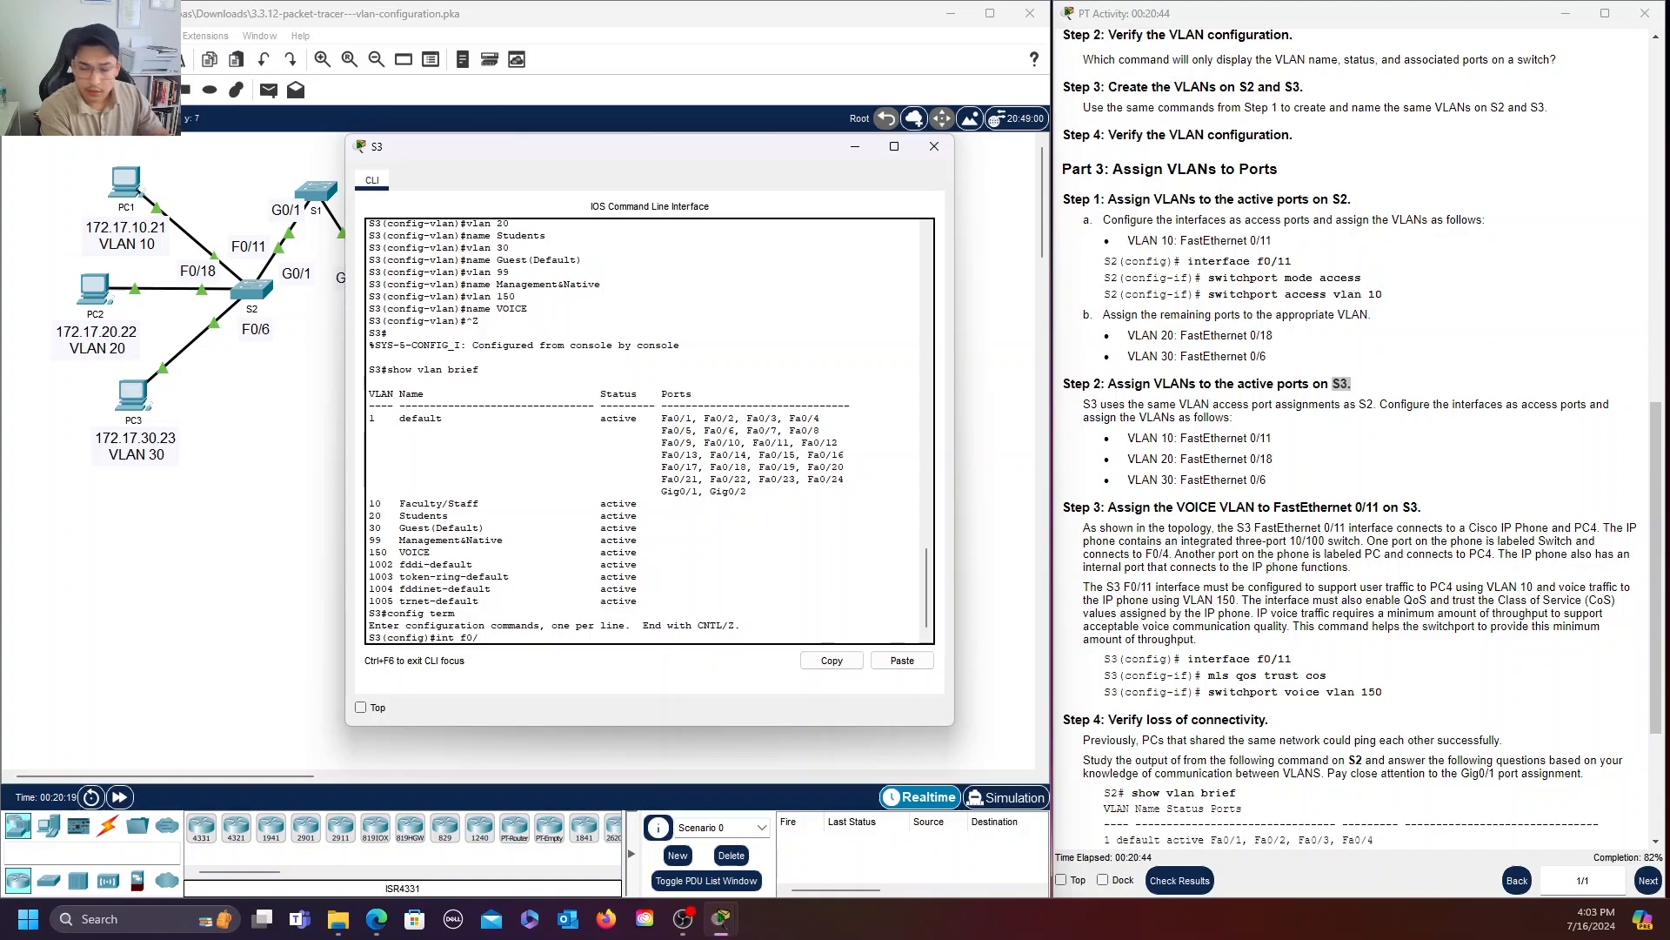
text(11)
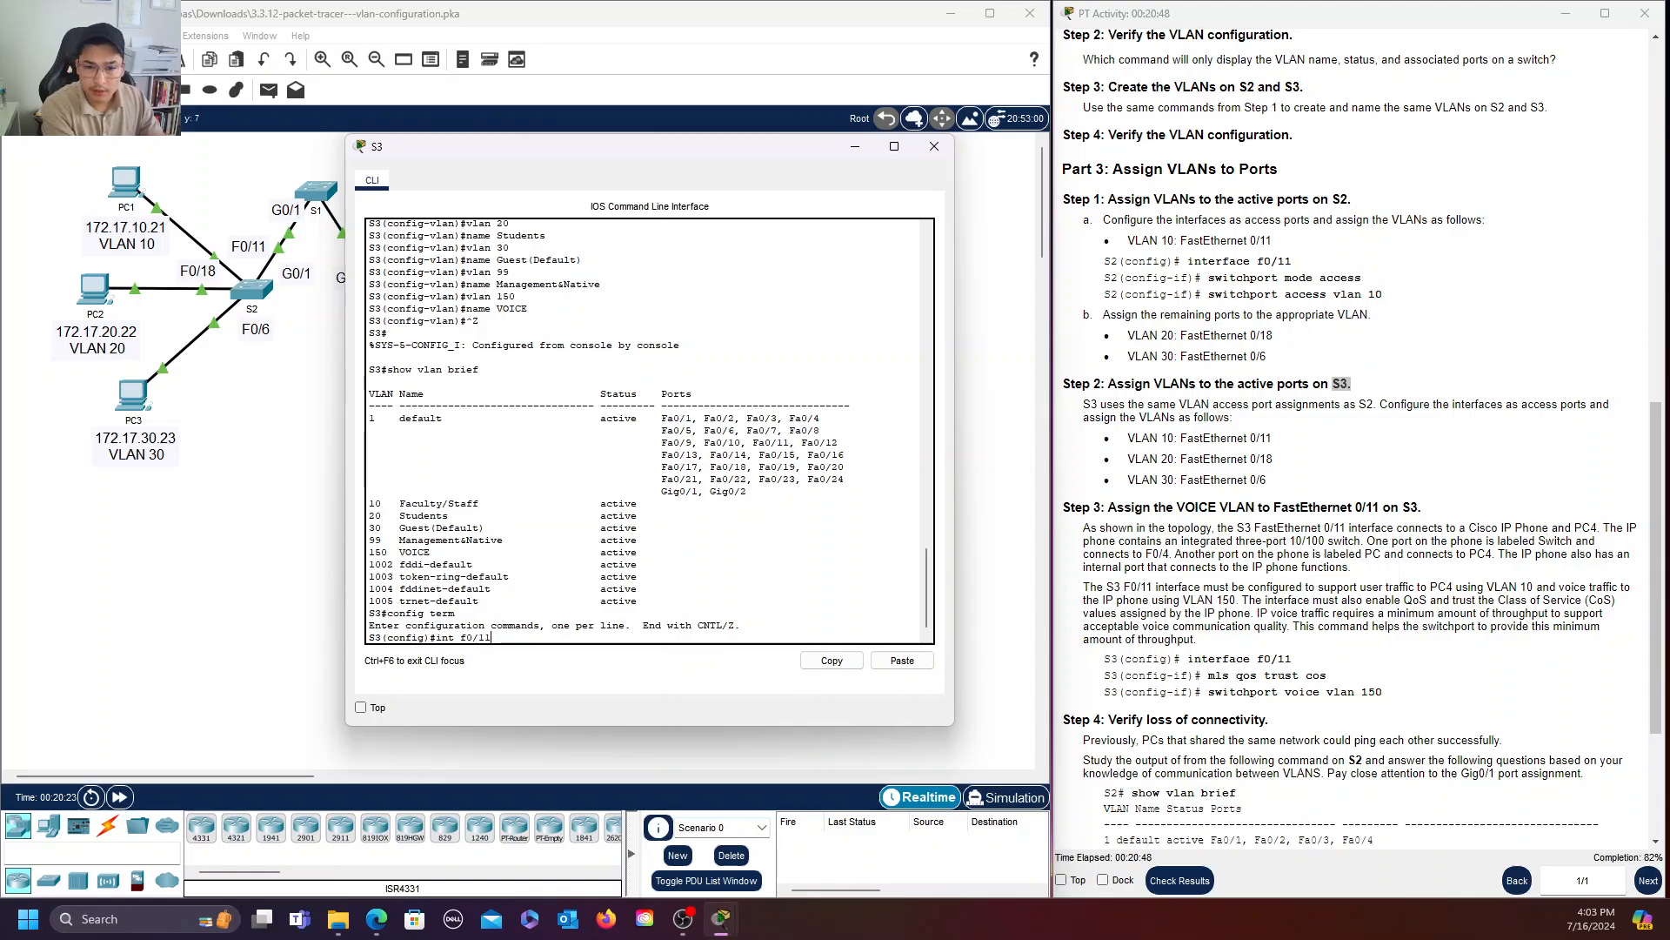
key(Return)
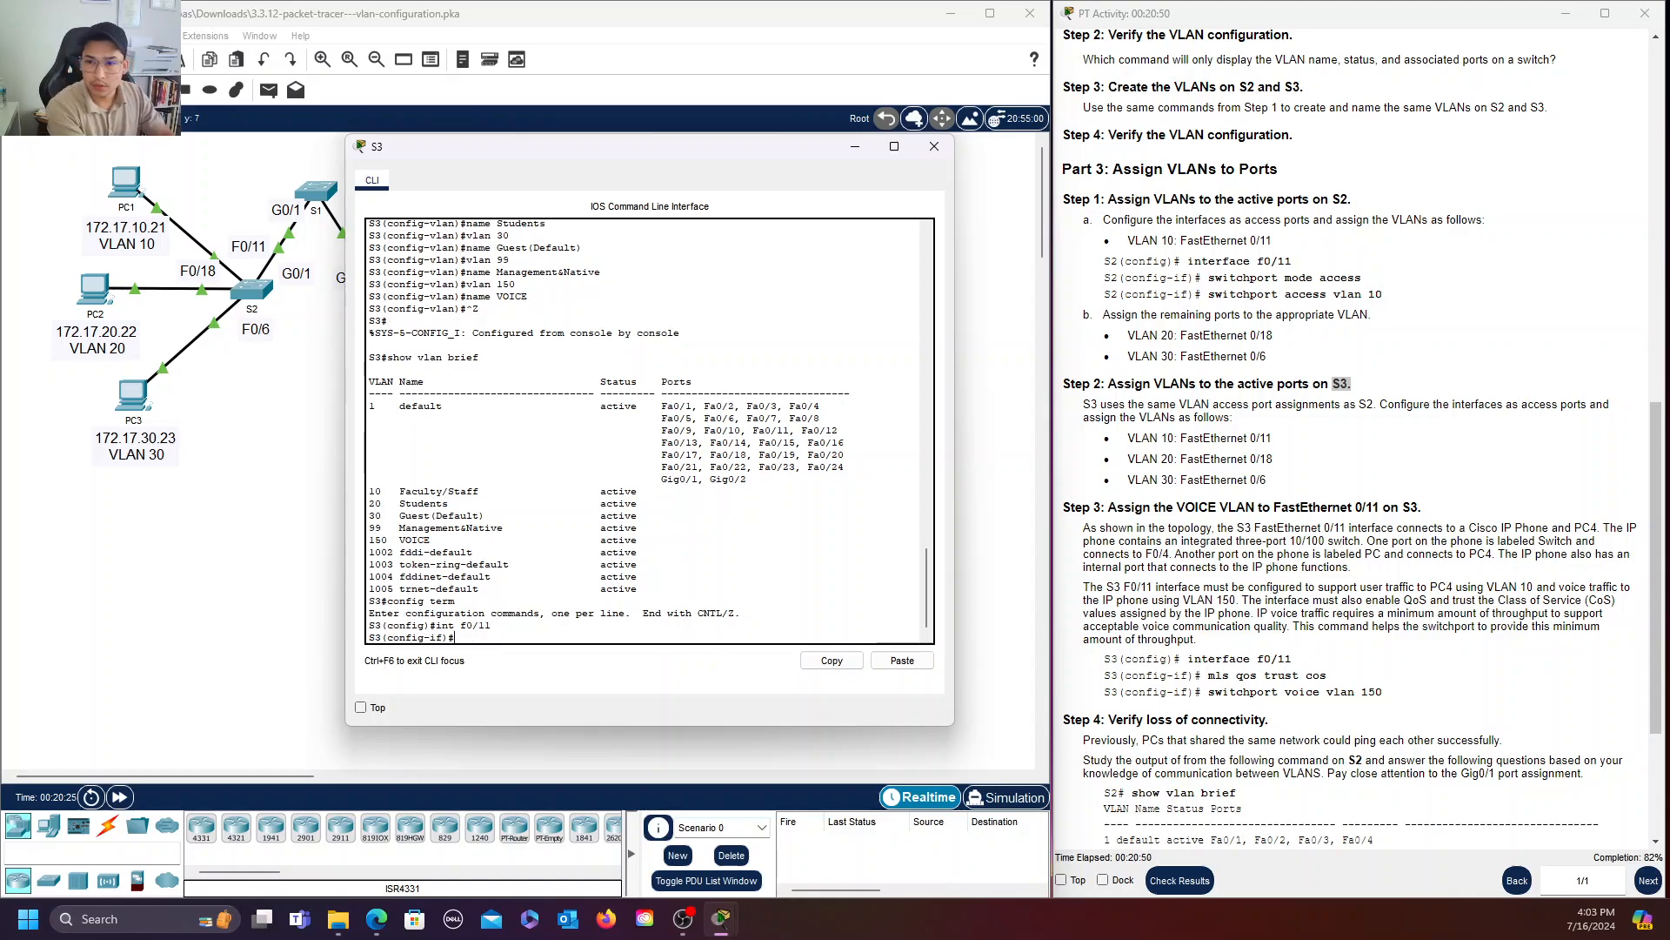
text(switchport)
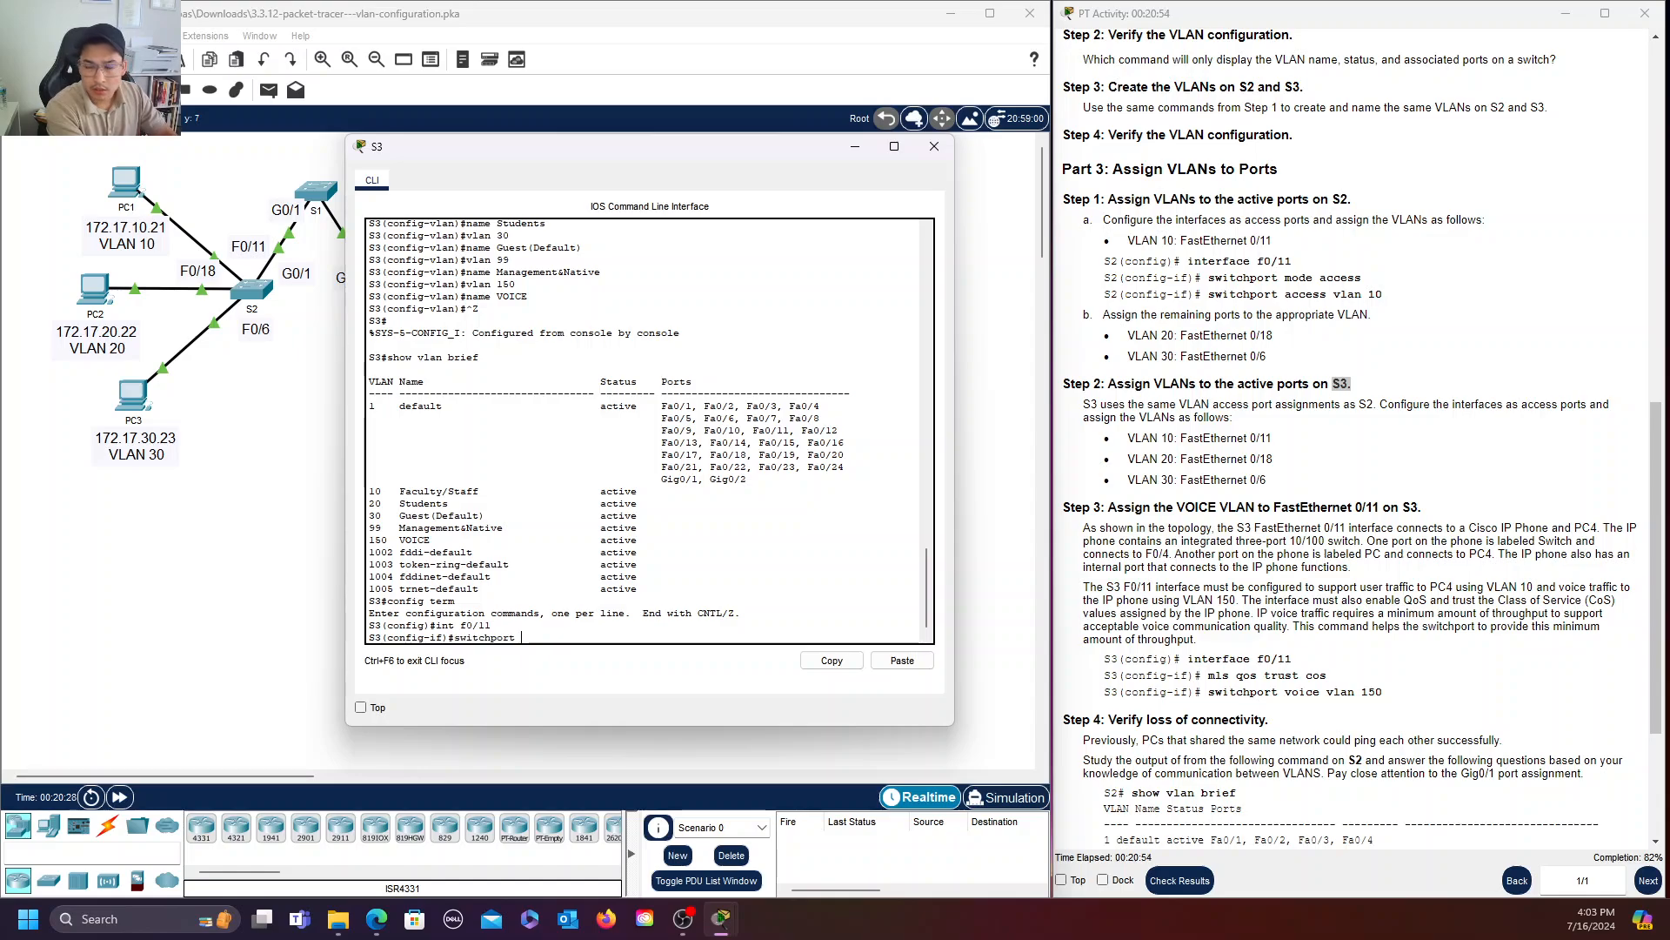
text( mode access)
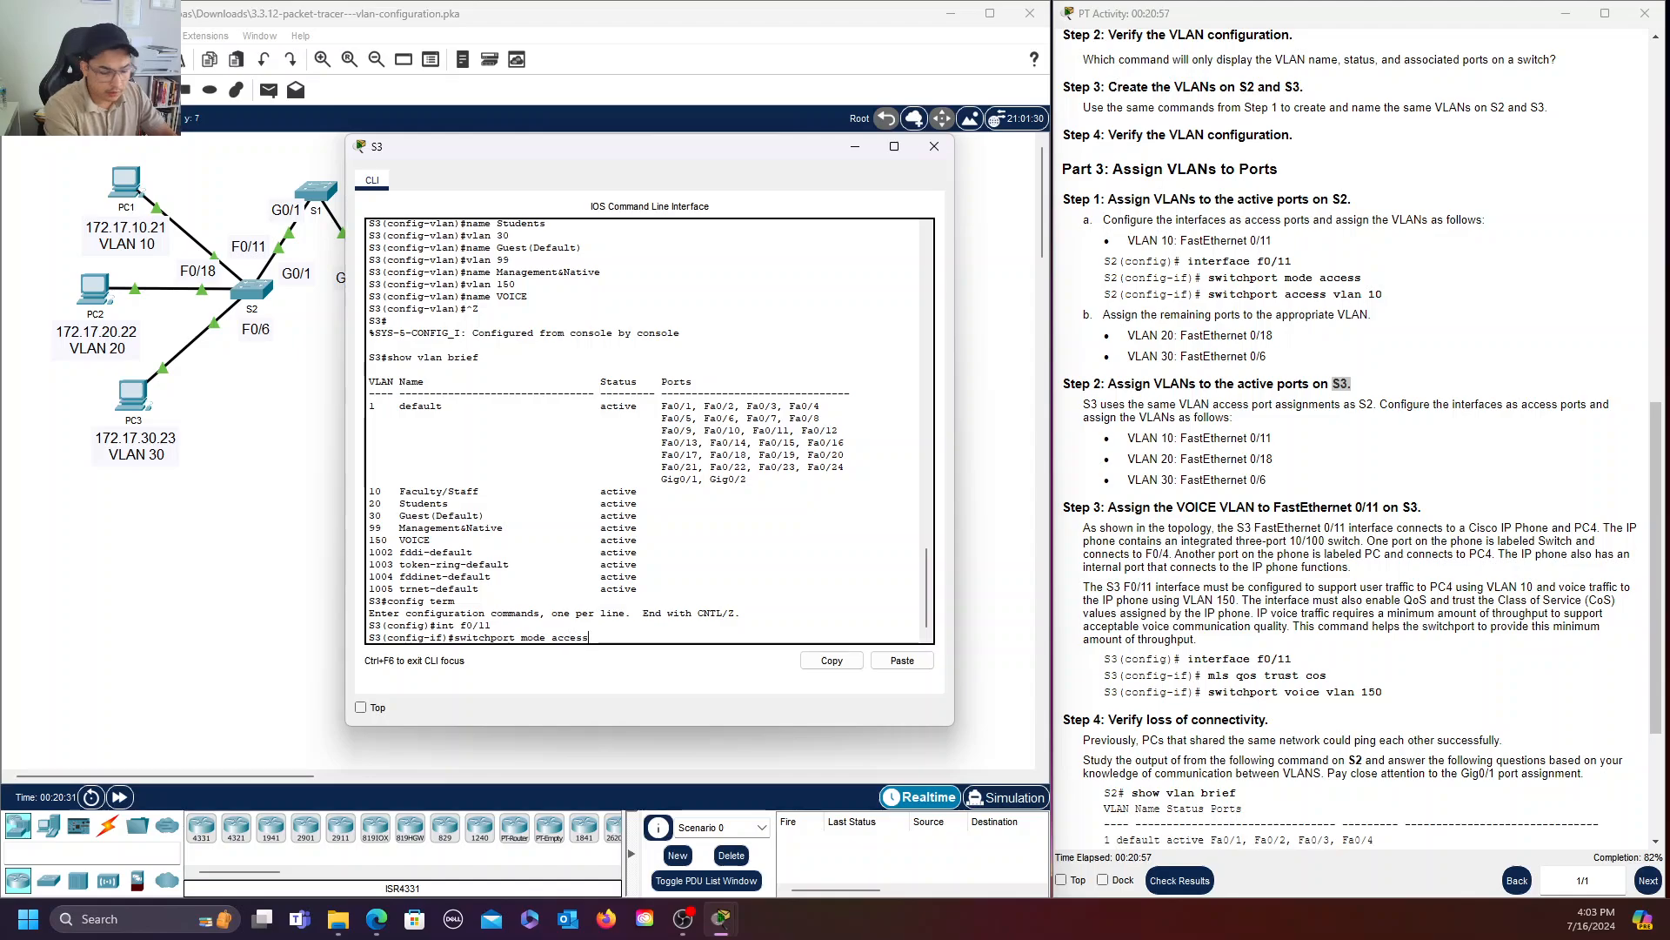
key(Return)
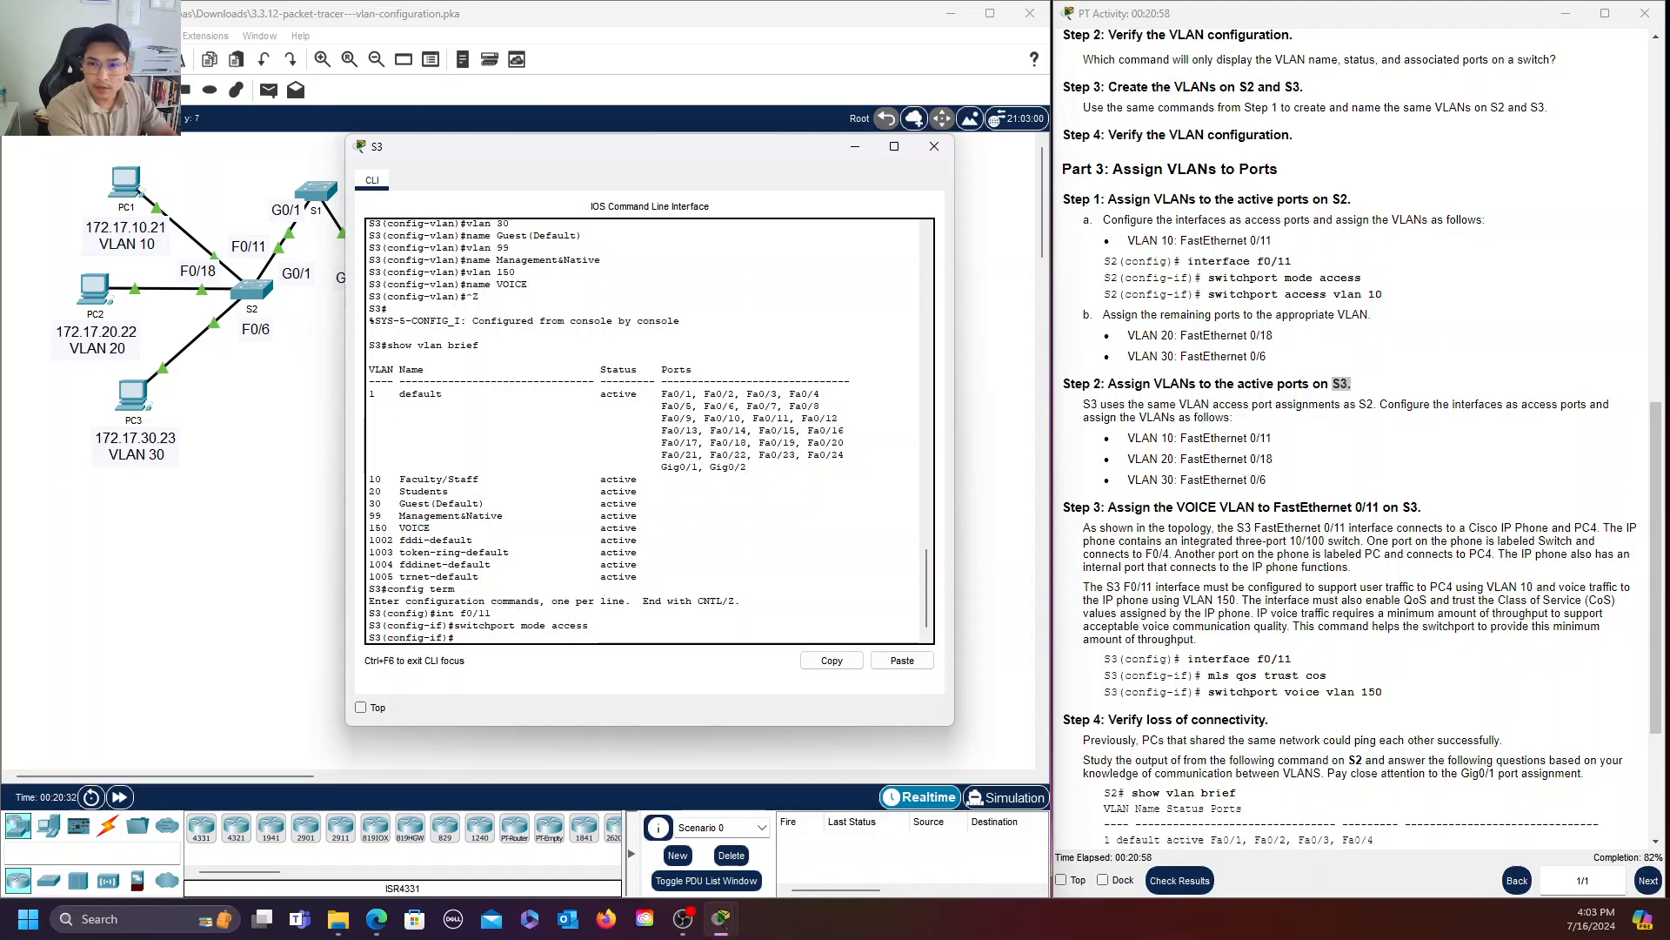
Assign S3's interface f0/11 to access VLAN 10.
text(sw)
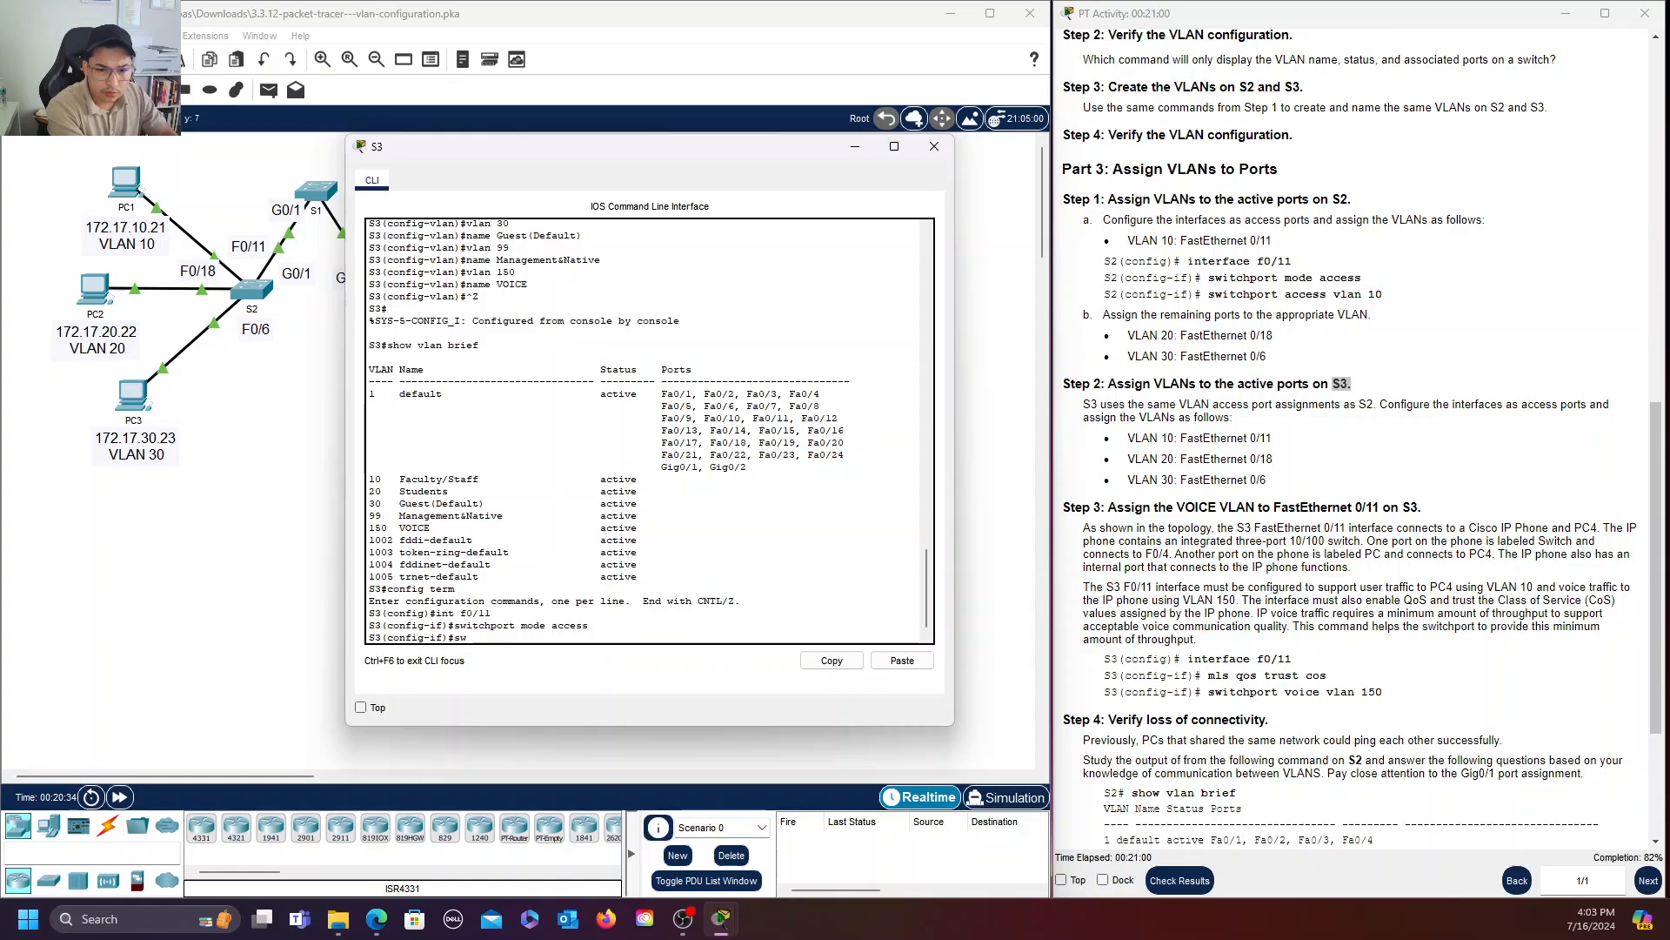
text(itchport)
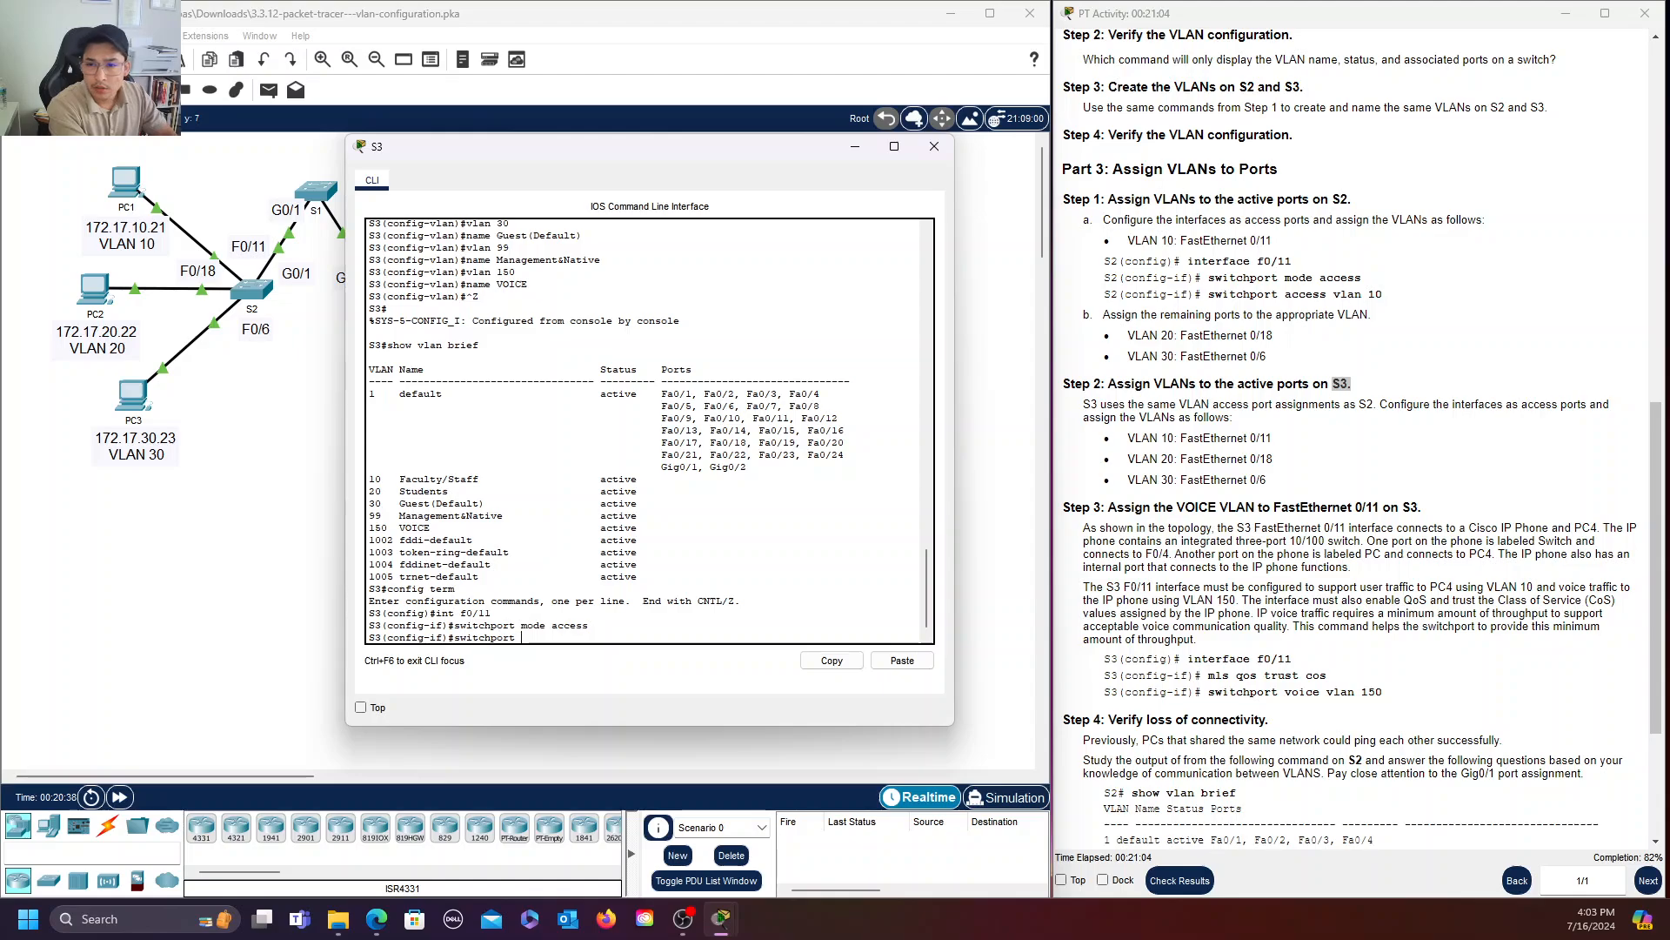
text( access )
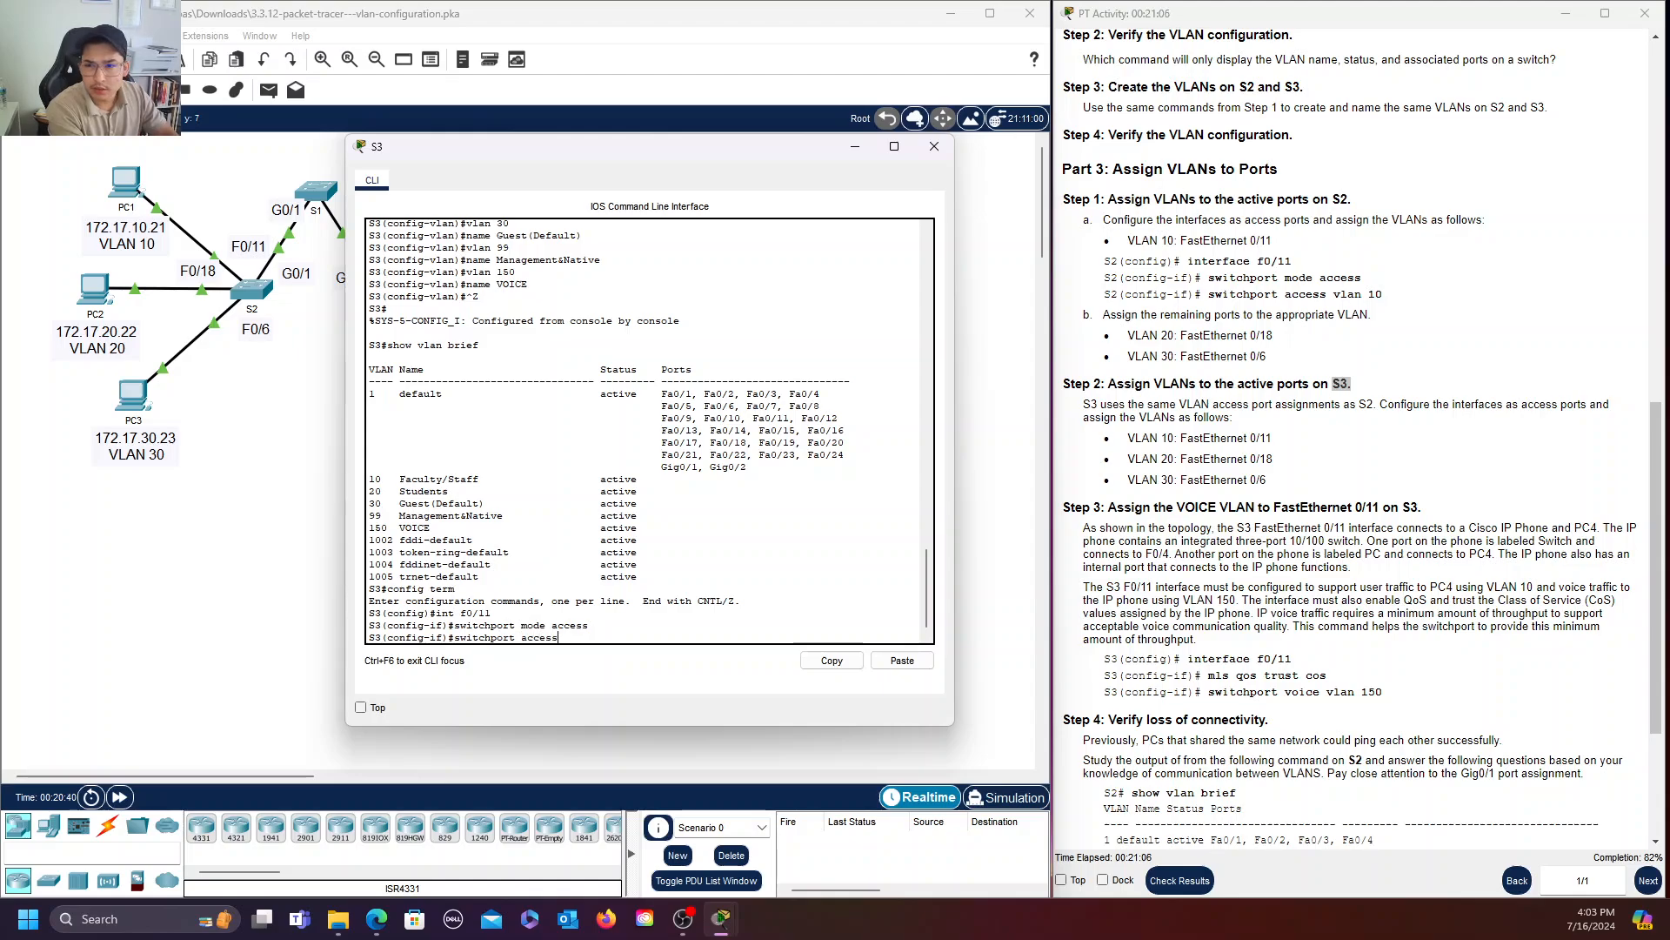
text(vlan 10)
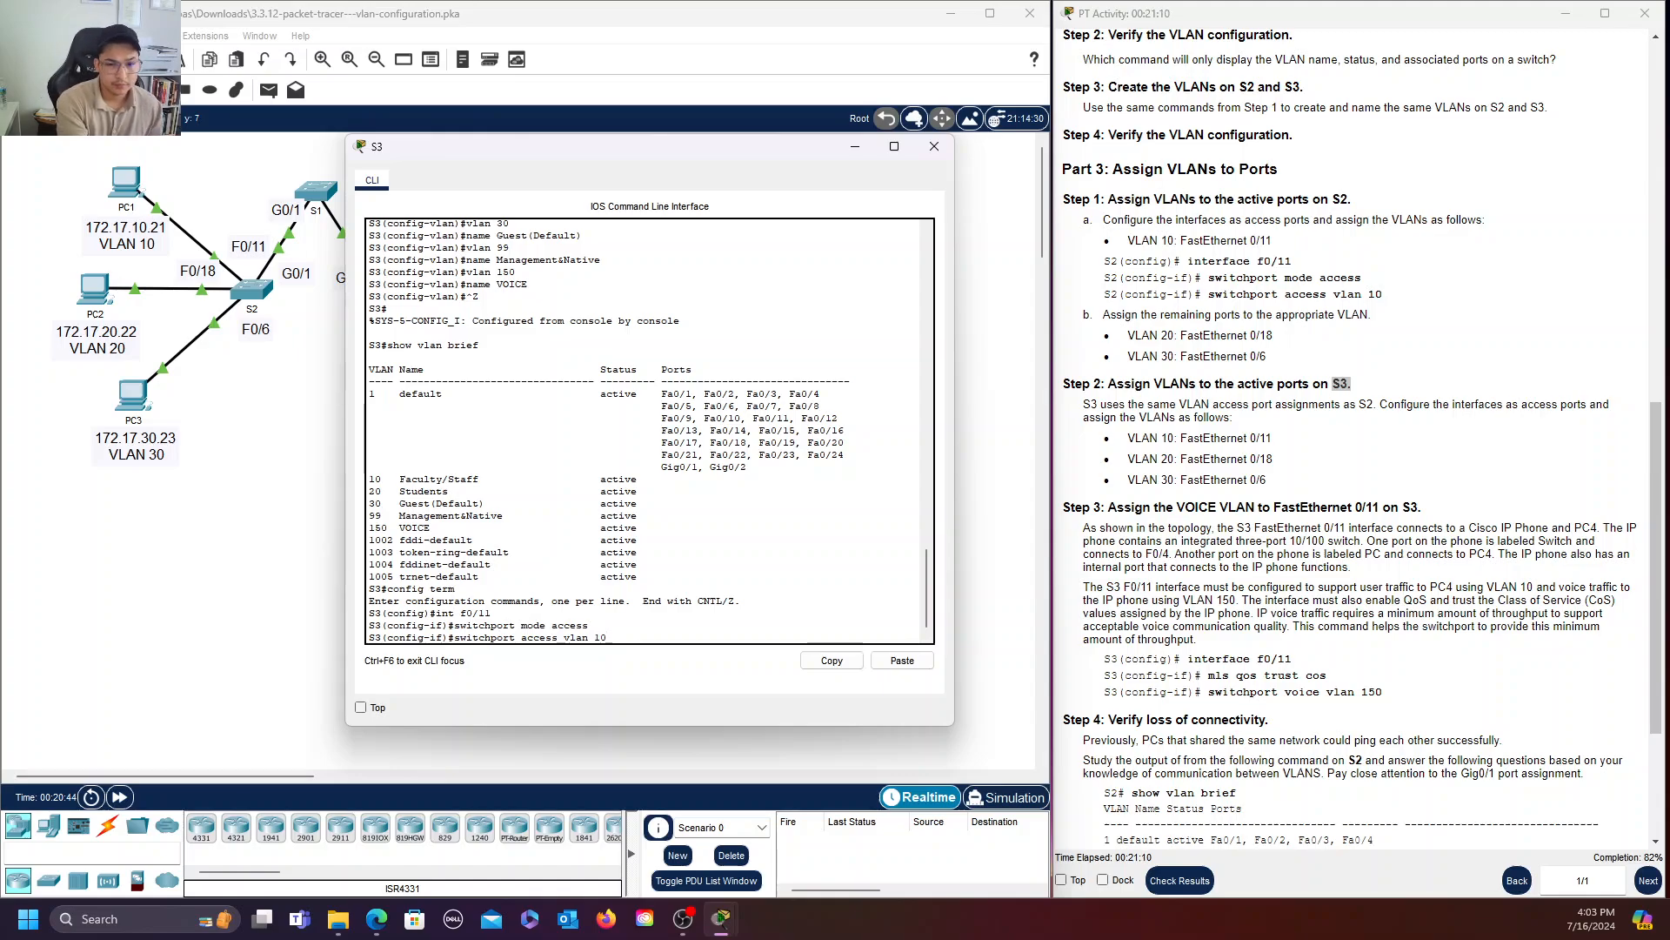
key(Return)
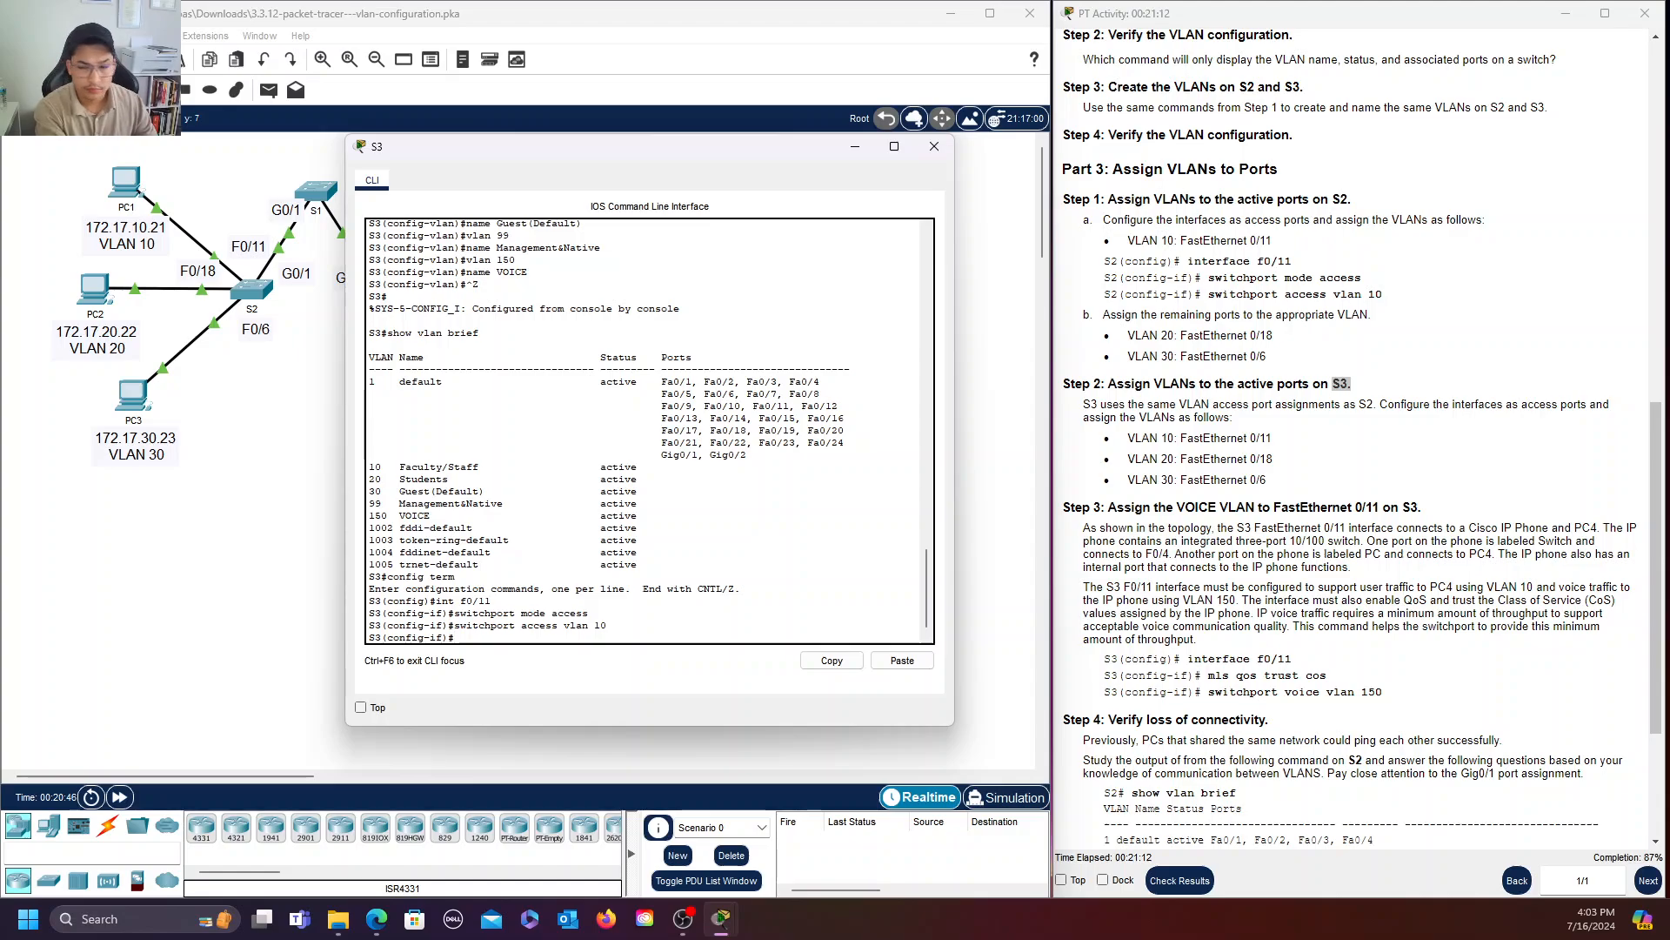
Switch to interface f0/18 on S3 and set it to access mode with switchport mode access.
key(Up)
key(Up)
key(Up)
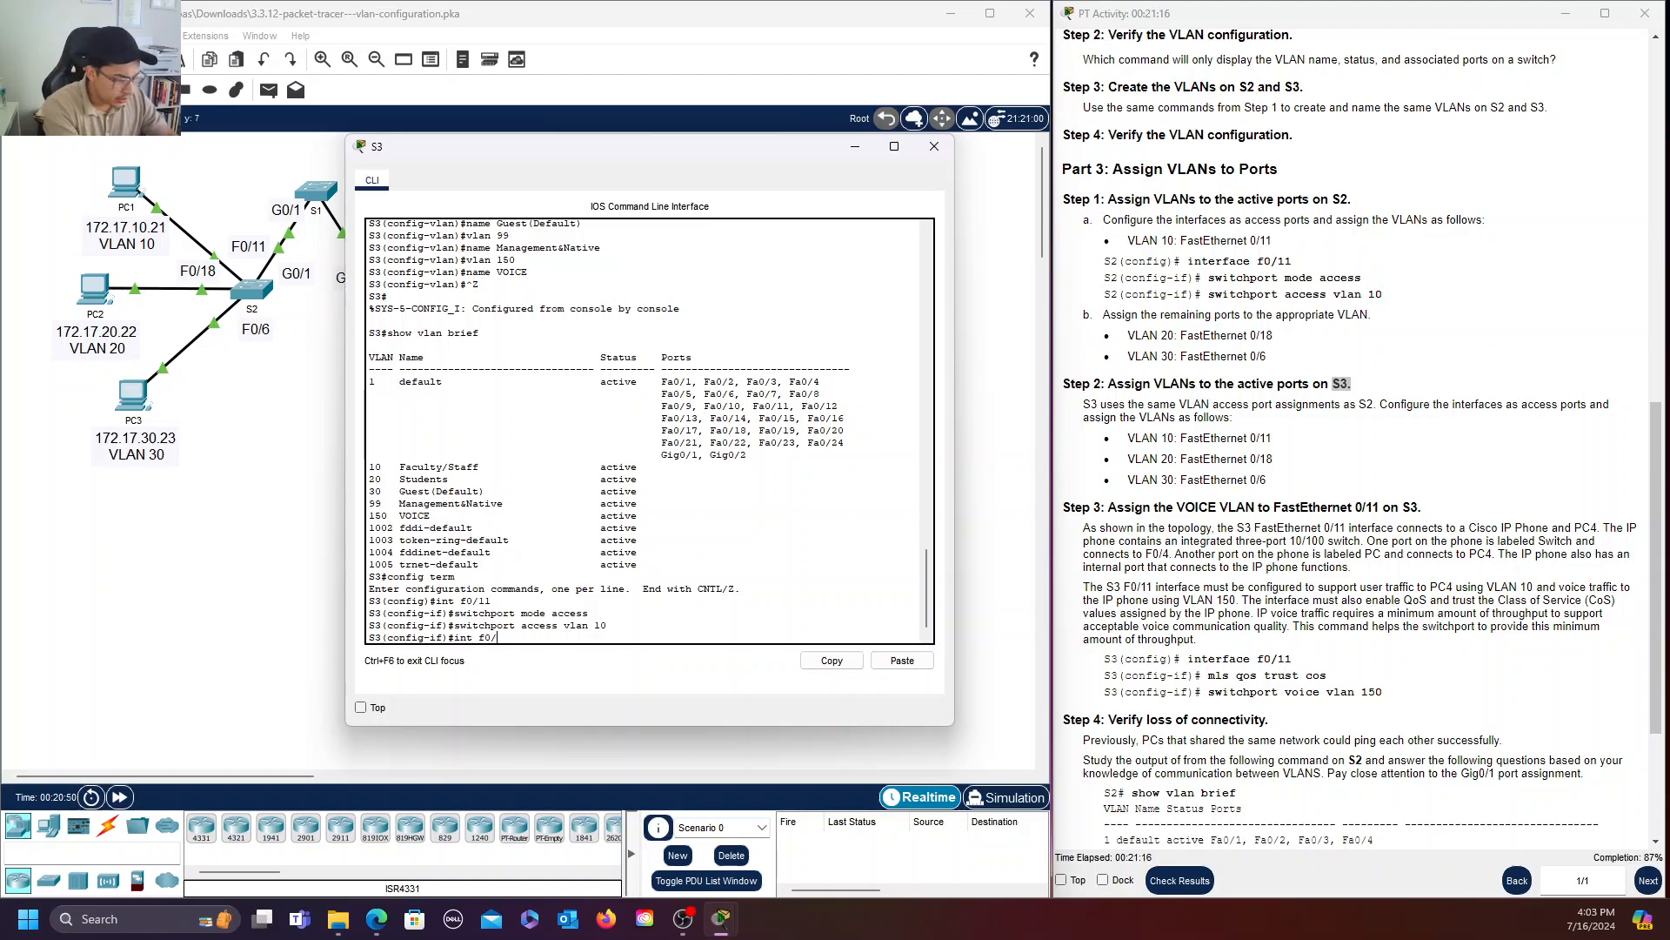
text(18)
key(Return)
key(Up)
key(Up)
key(Up)
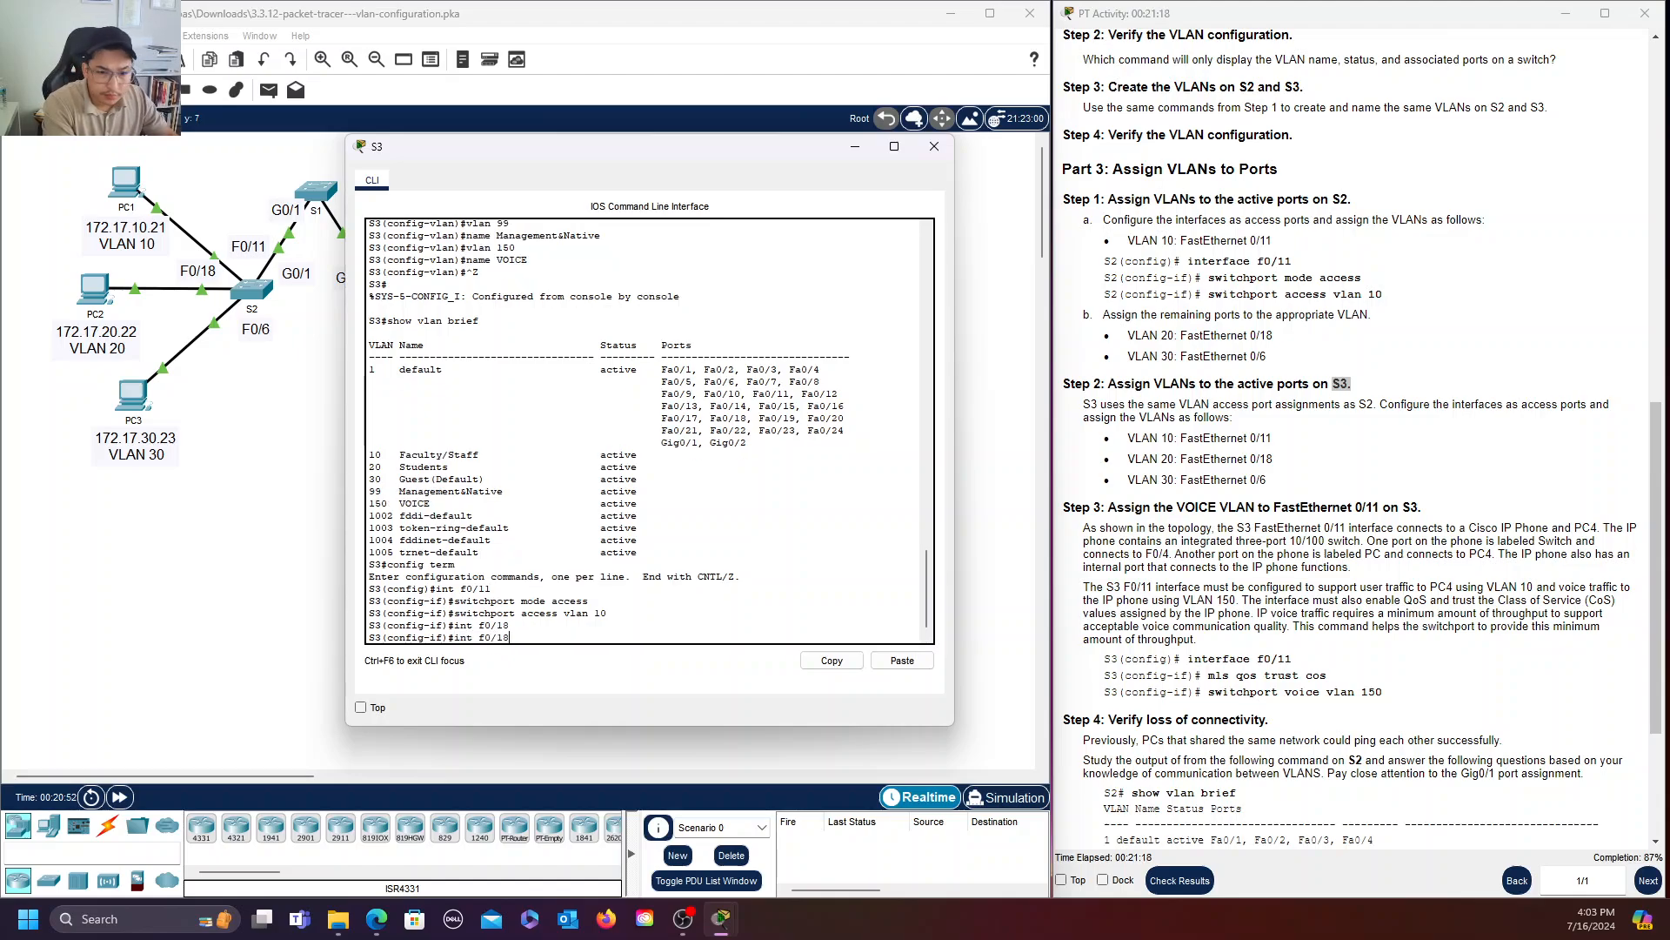
key(Return)
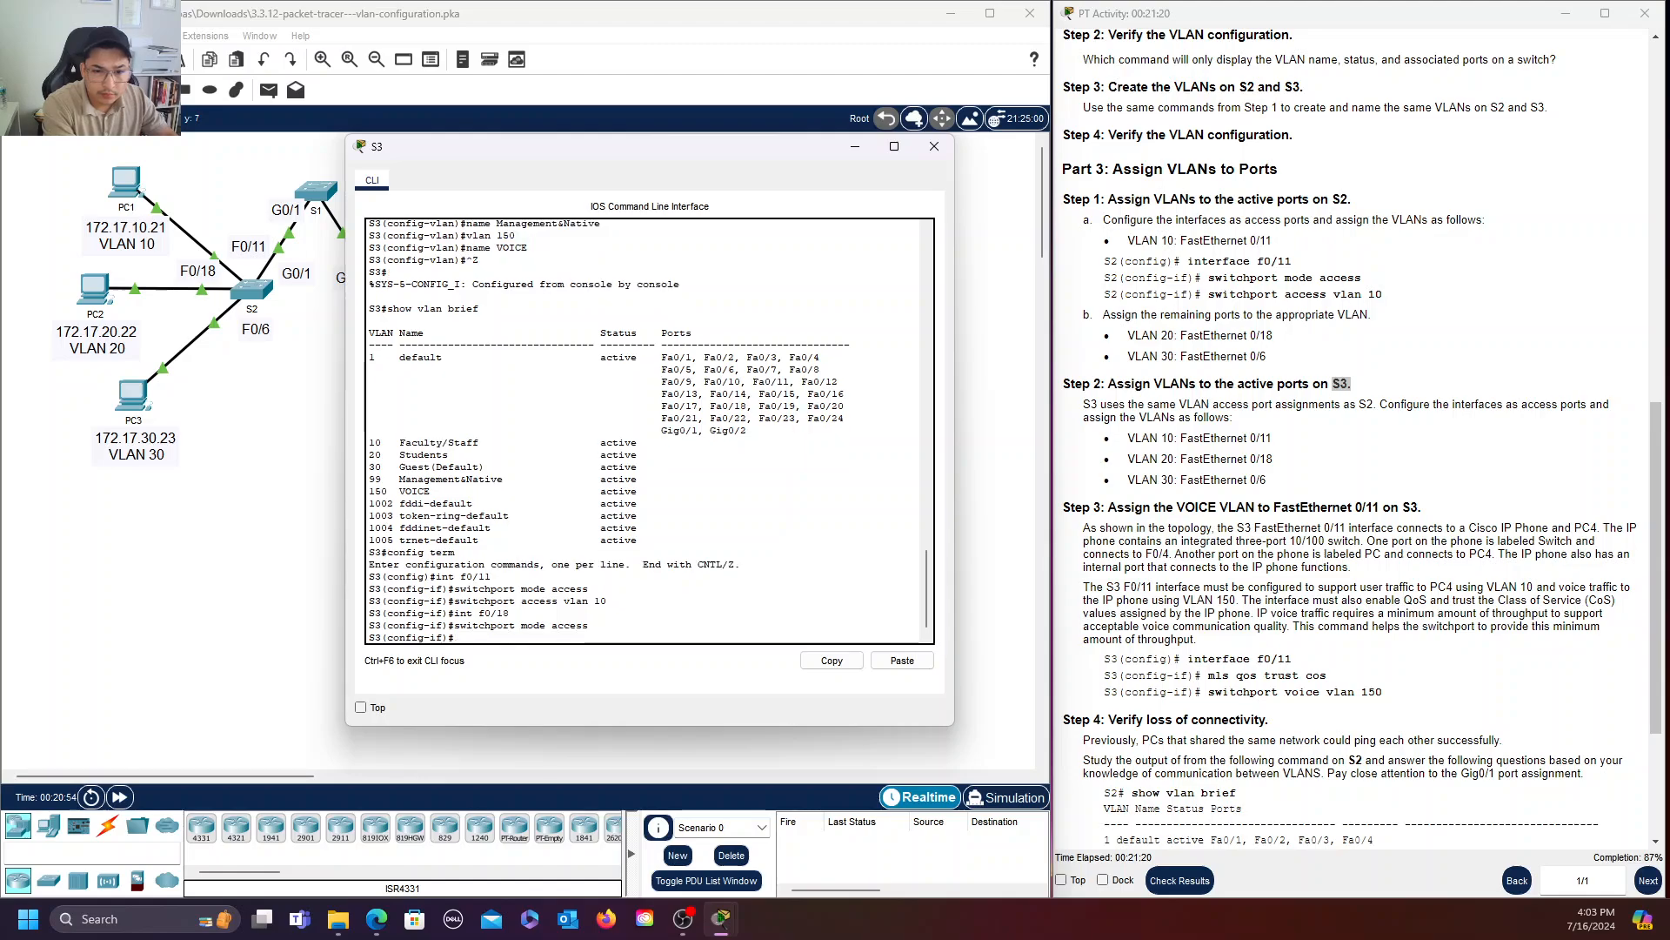
Assign S3's interface f0/18 to access VLAN 20 with switchport access vlan 20.
key(Up)
key(Up)
key(Up)
key(Down)
key(Down)
key(Down)
key(Up)
key(Up)
key(Up)
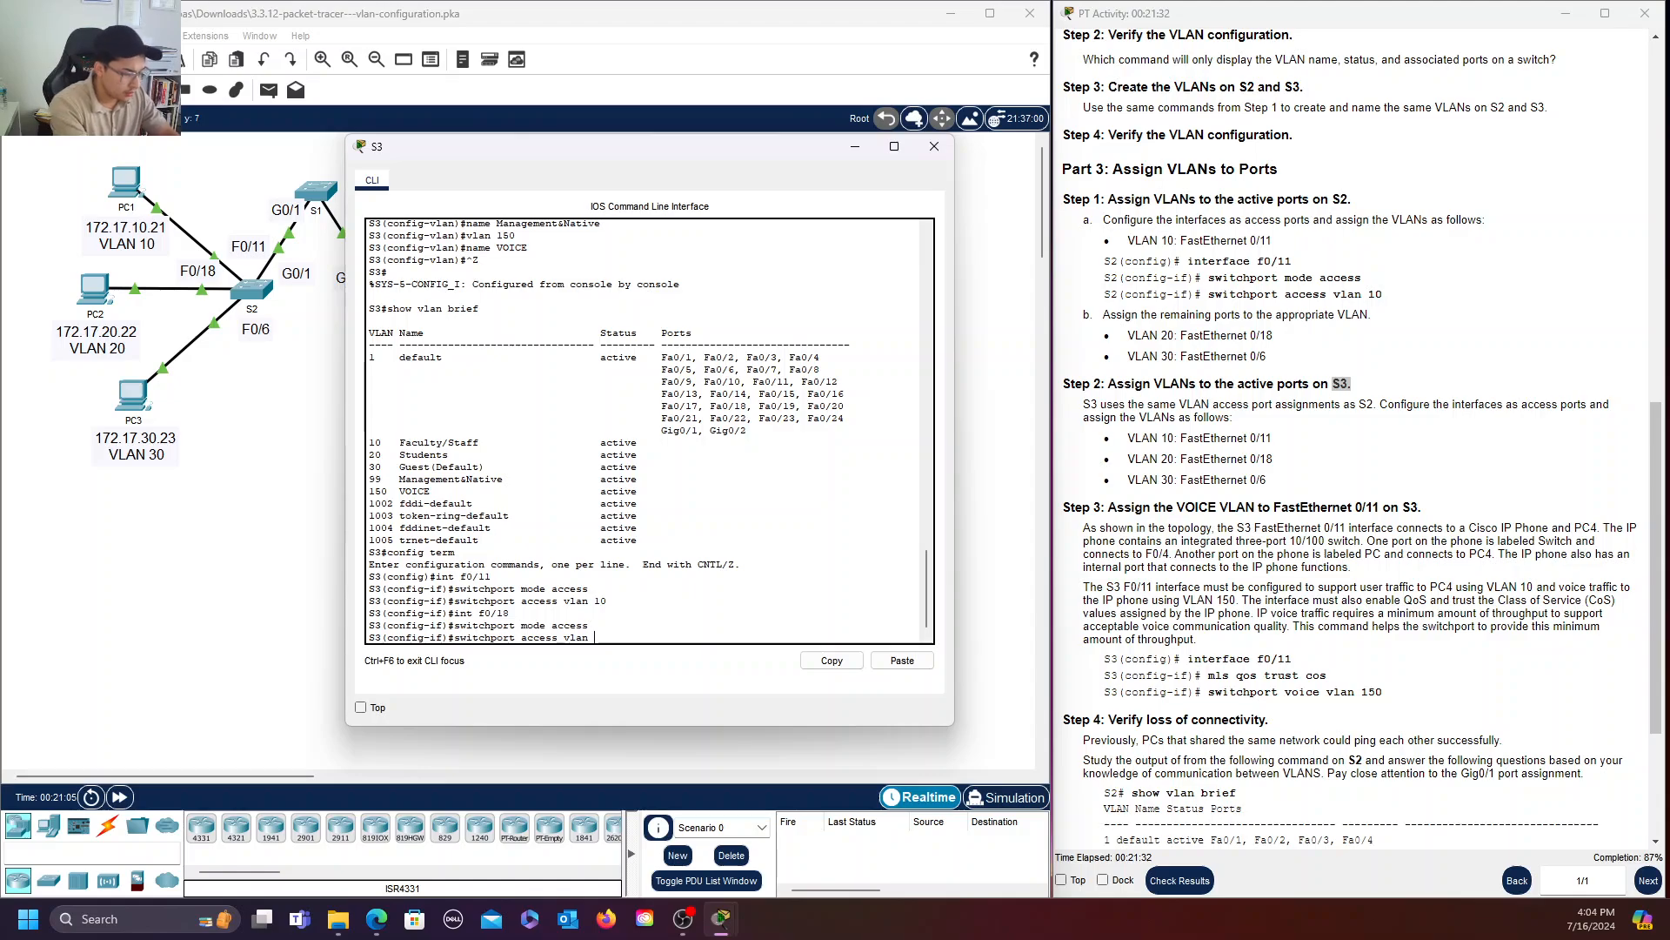
text(20)
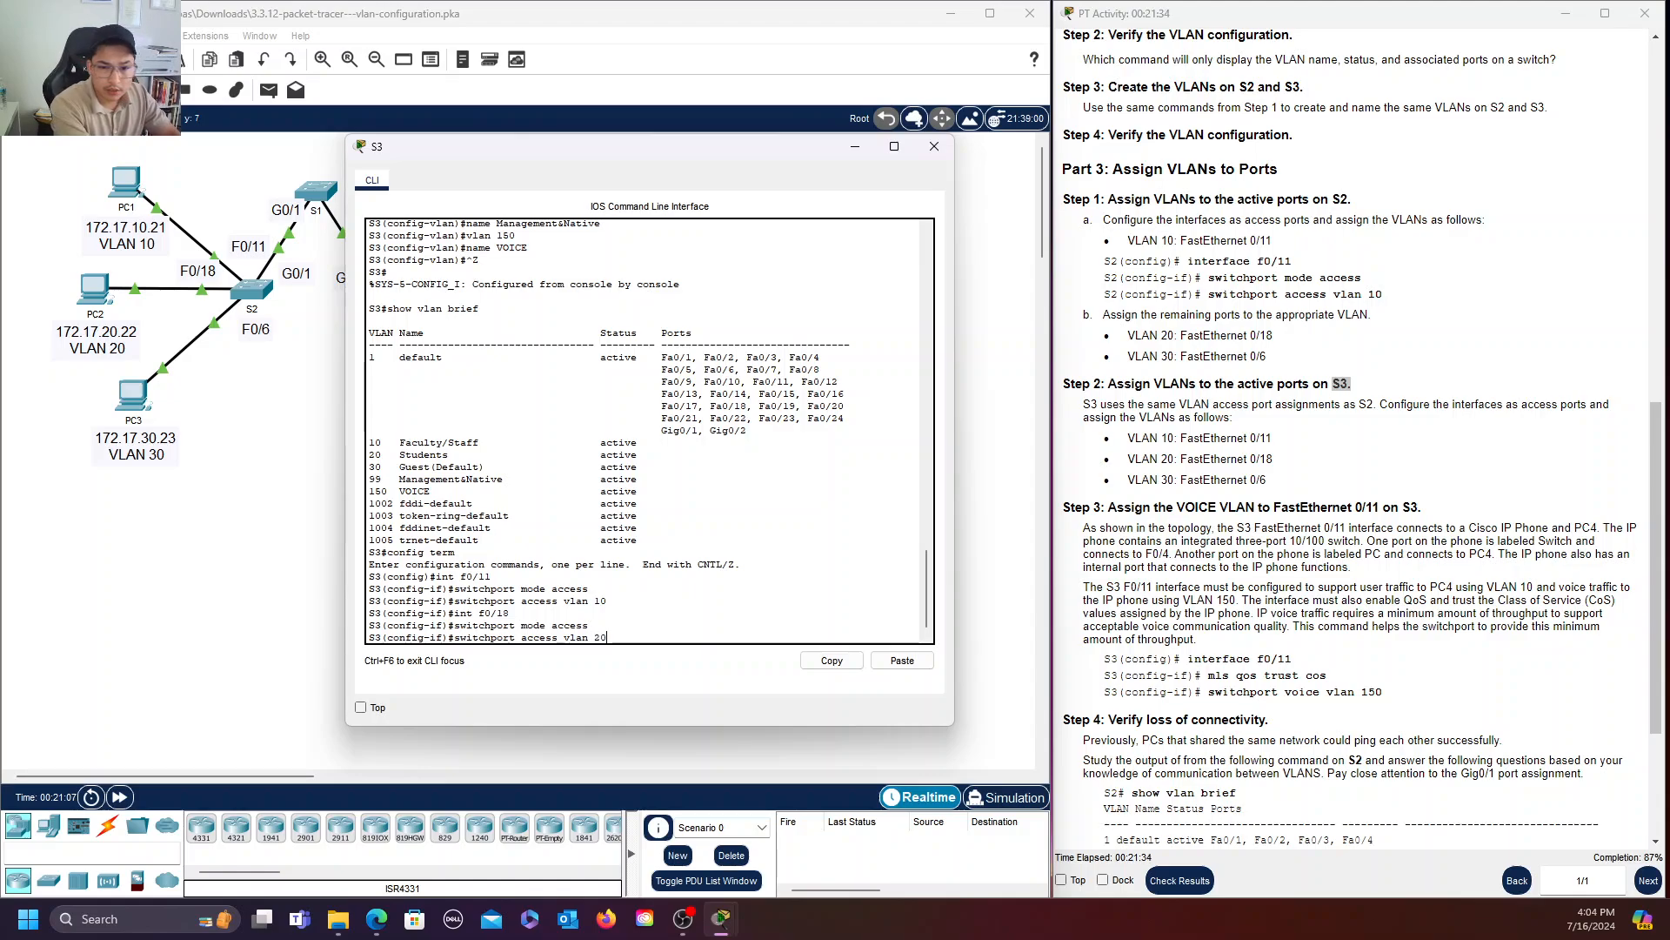
key(Return)
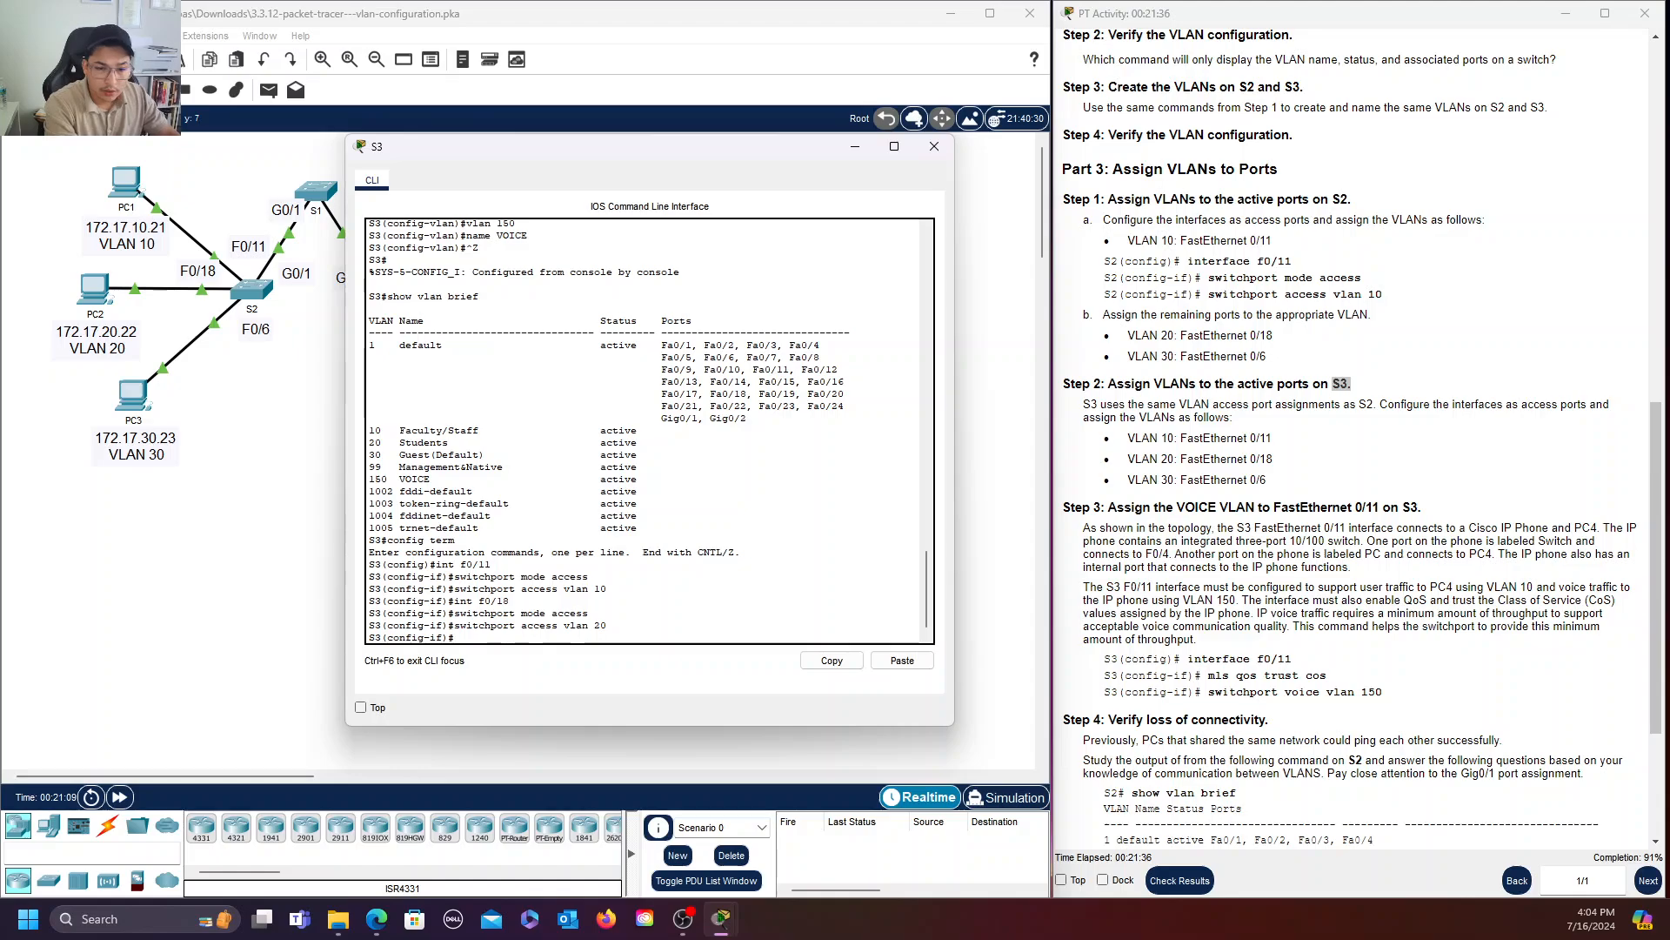
Switch to interface f0/6 on S3 and set it to access mode with switchport mode access.
key(Up)
key(Up)
key(Up)
key(BackSpace)
key(BackSpace)
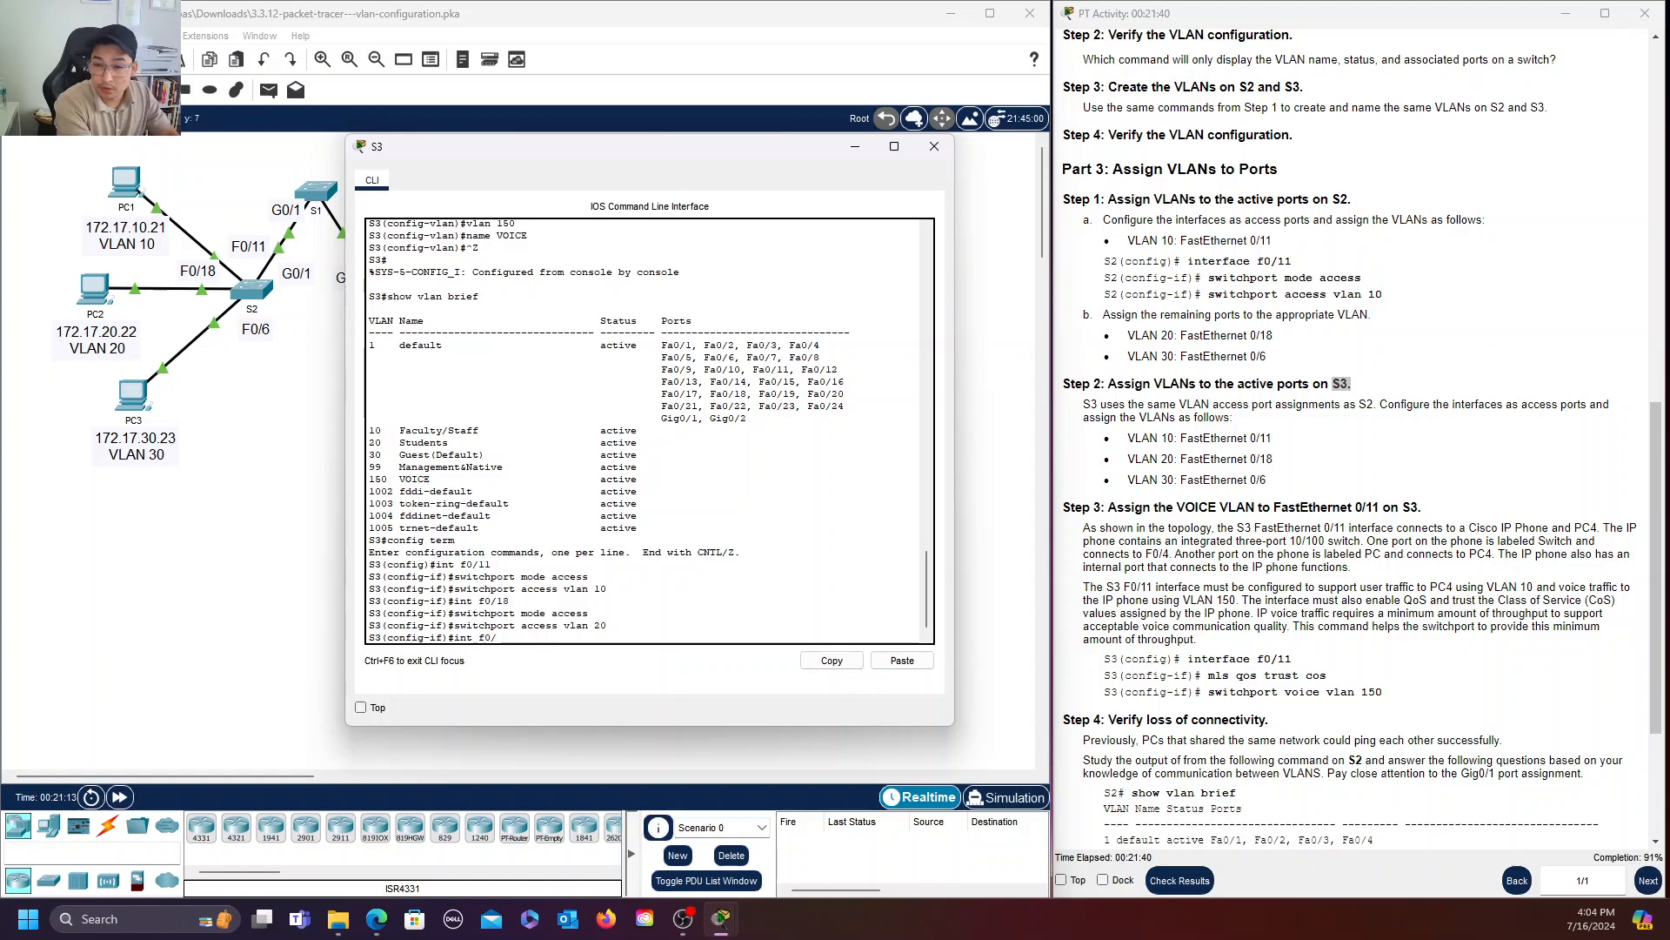
text(0)
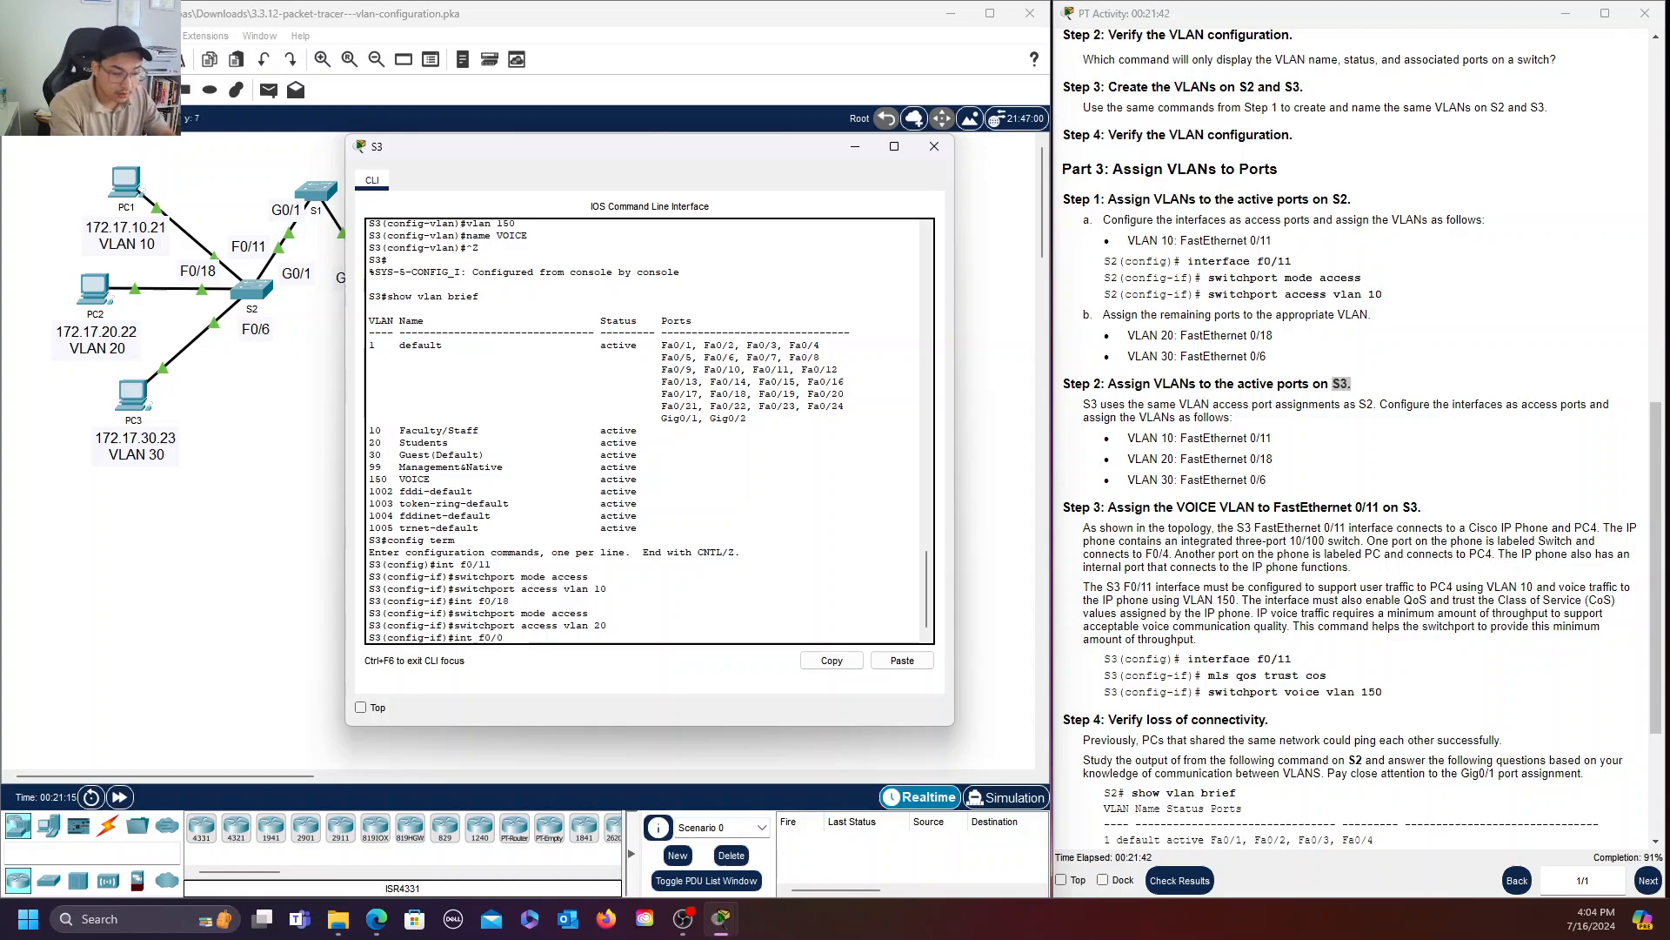
key(Return)
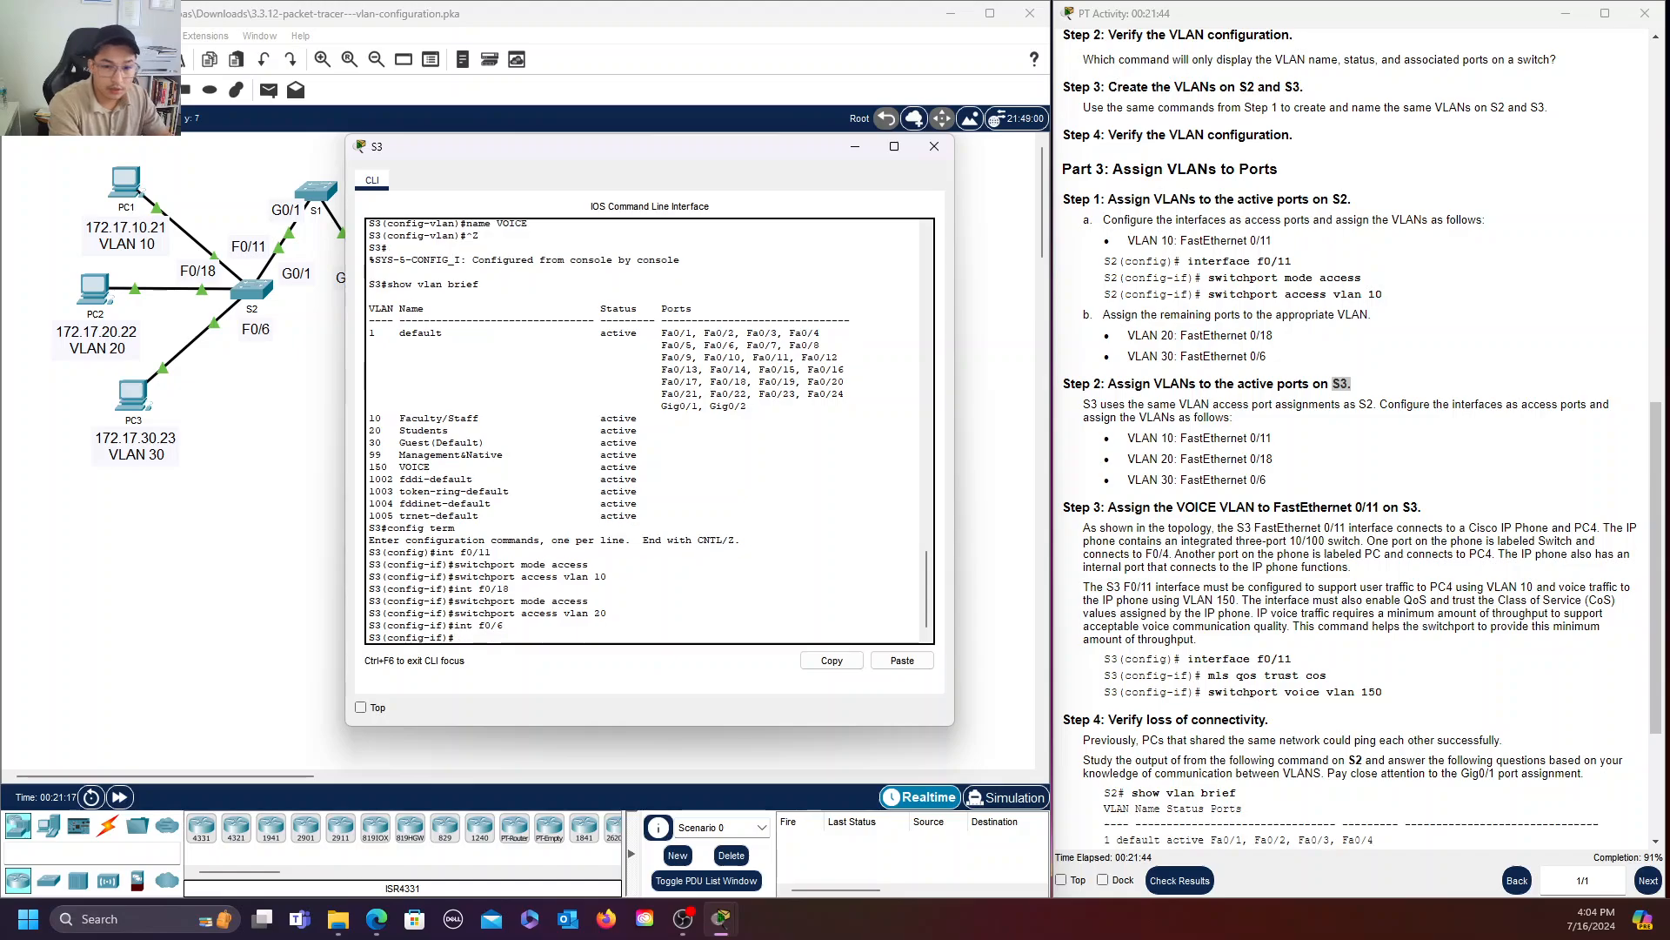
text(switchport mode access)
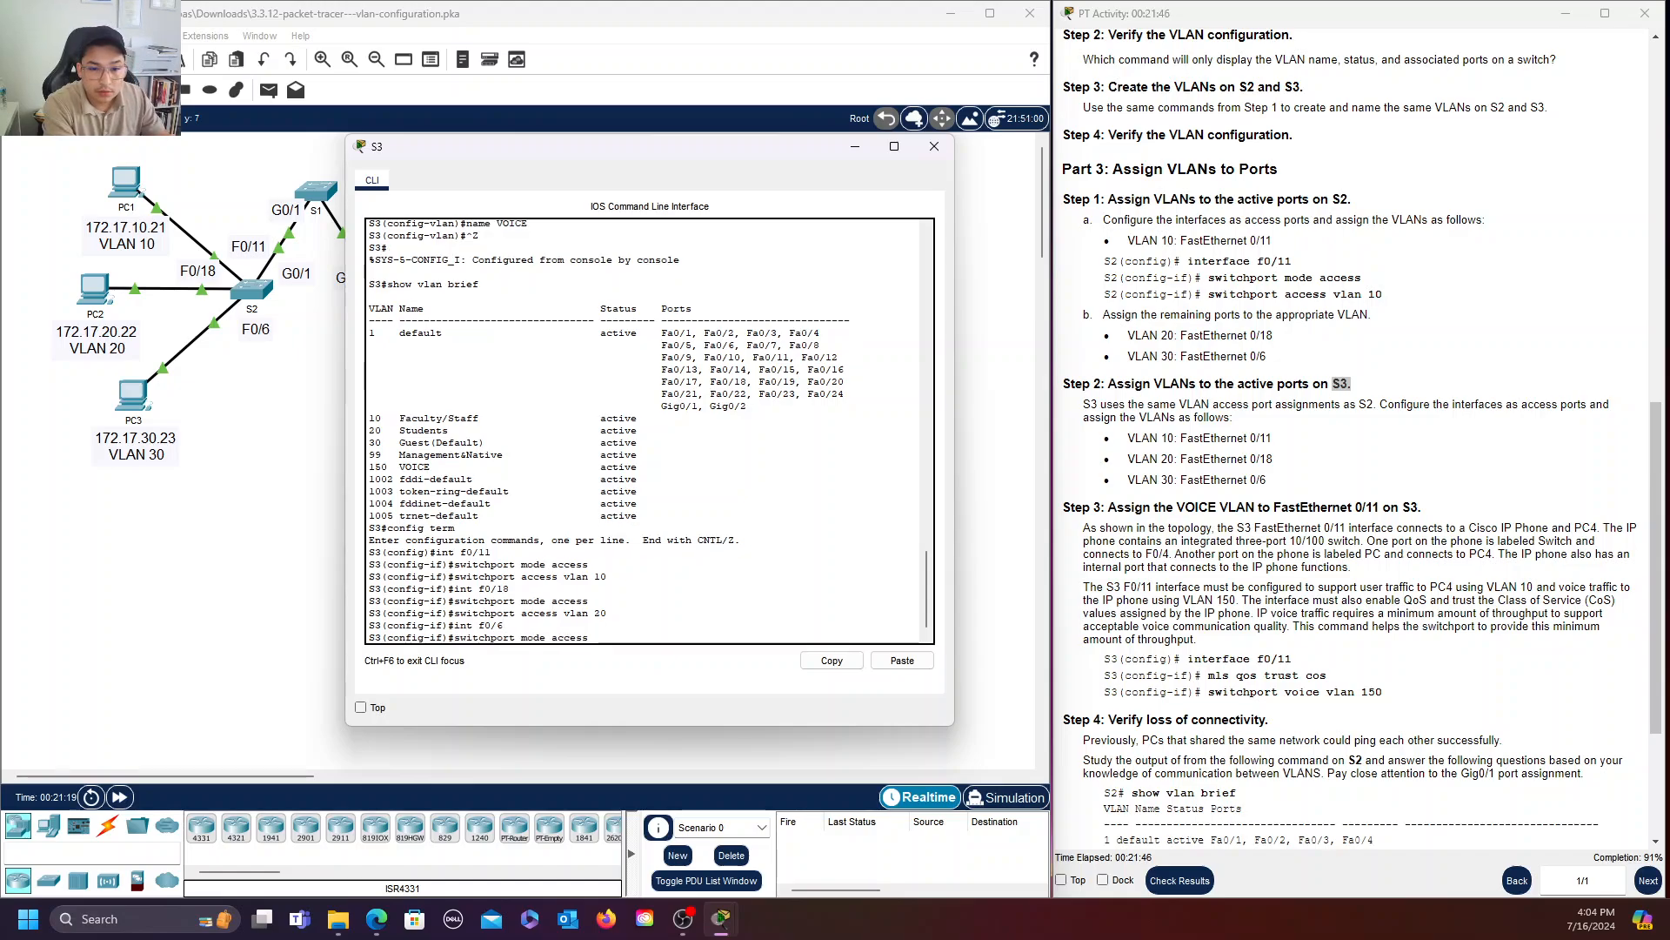
key(Return)
Assign S3's interface f0/6 to access VLAN 30 with switchport access vlan 30.
key(Up)
key(Up)
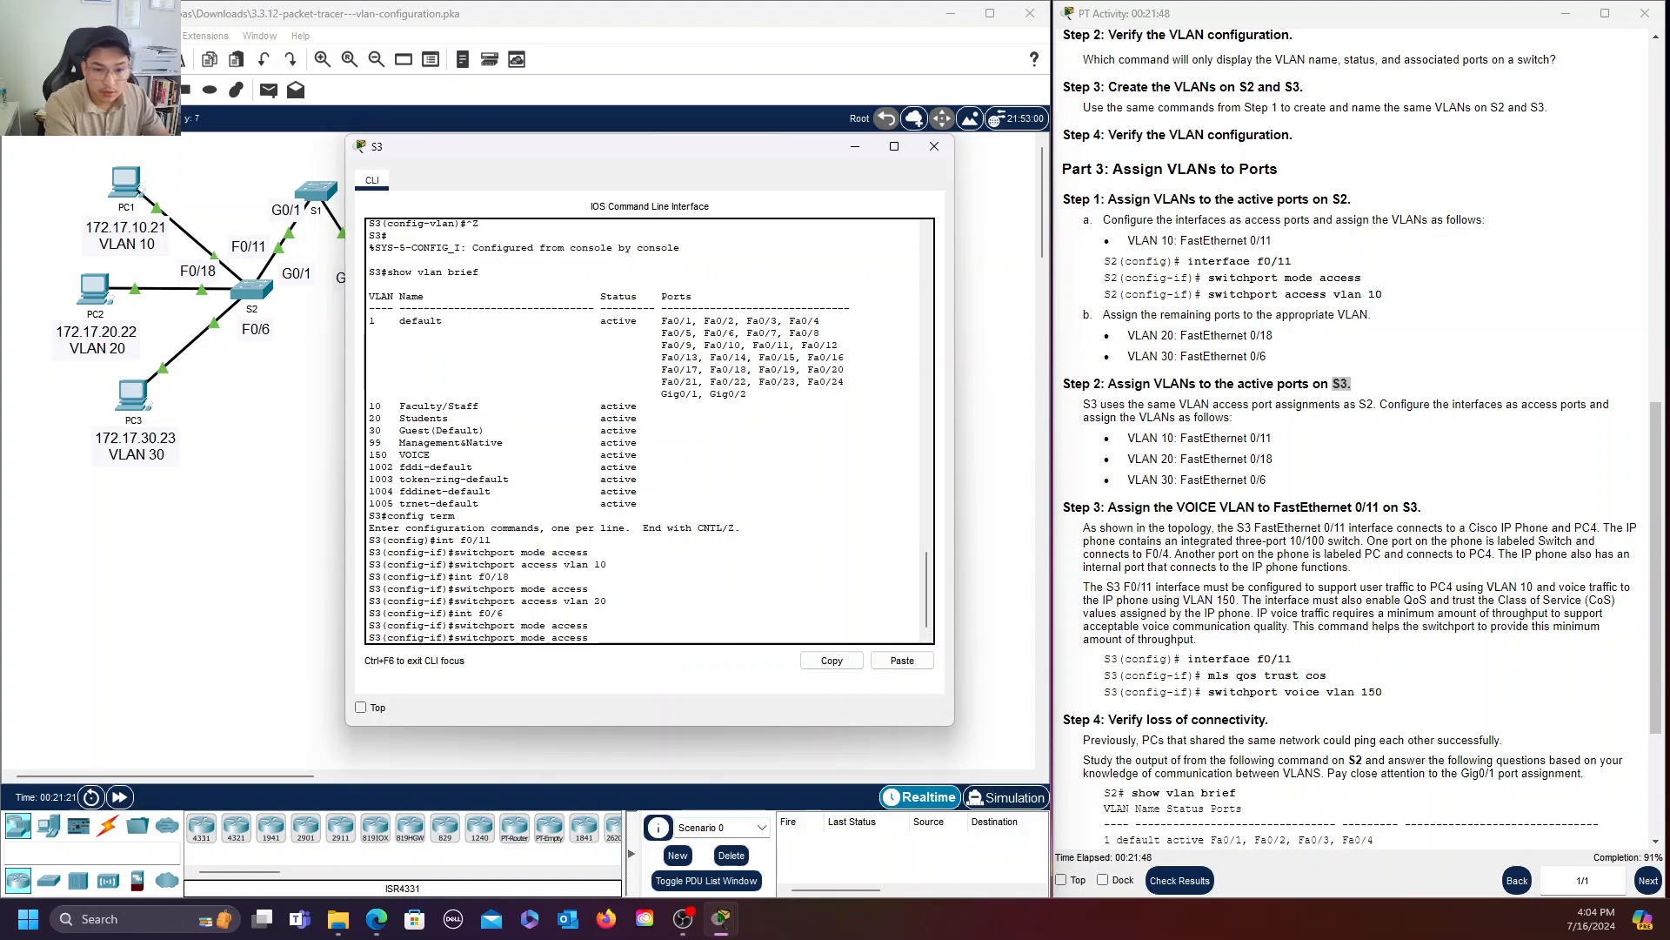
key(Up)
key(BackSpace)
key(BackSpace)
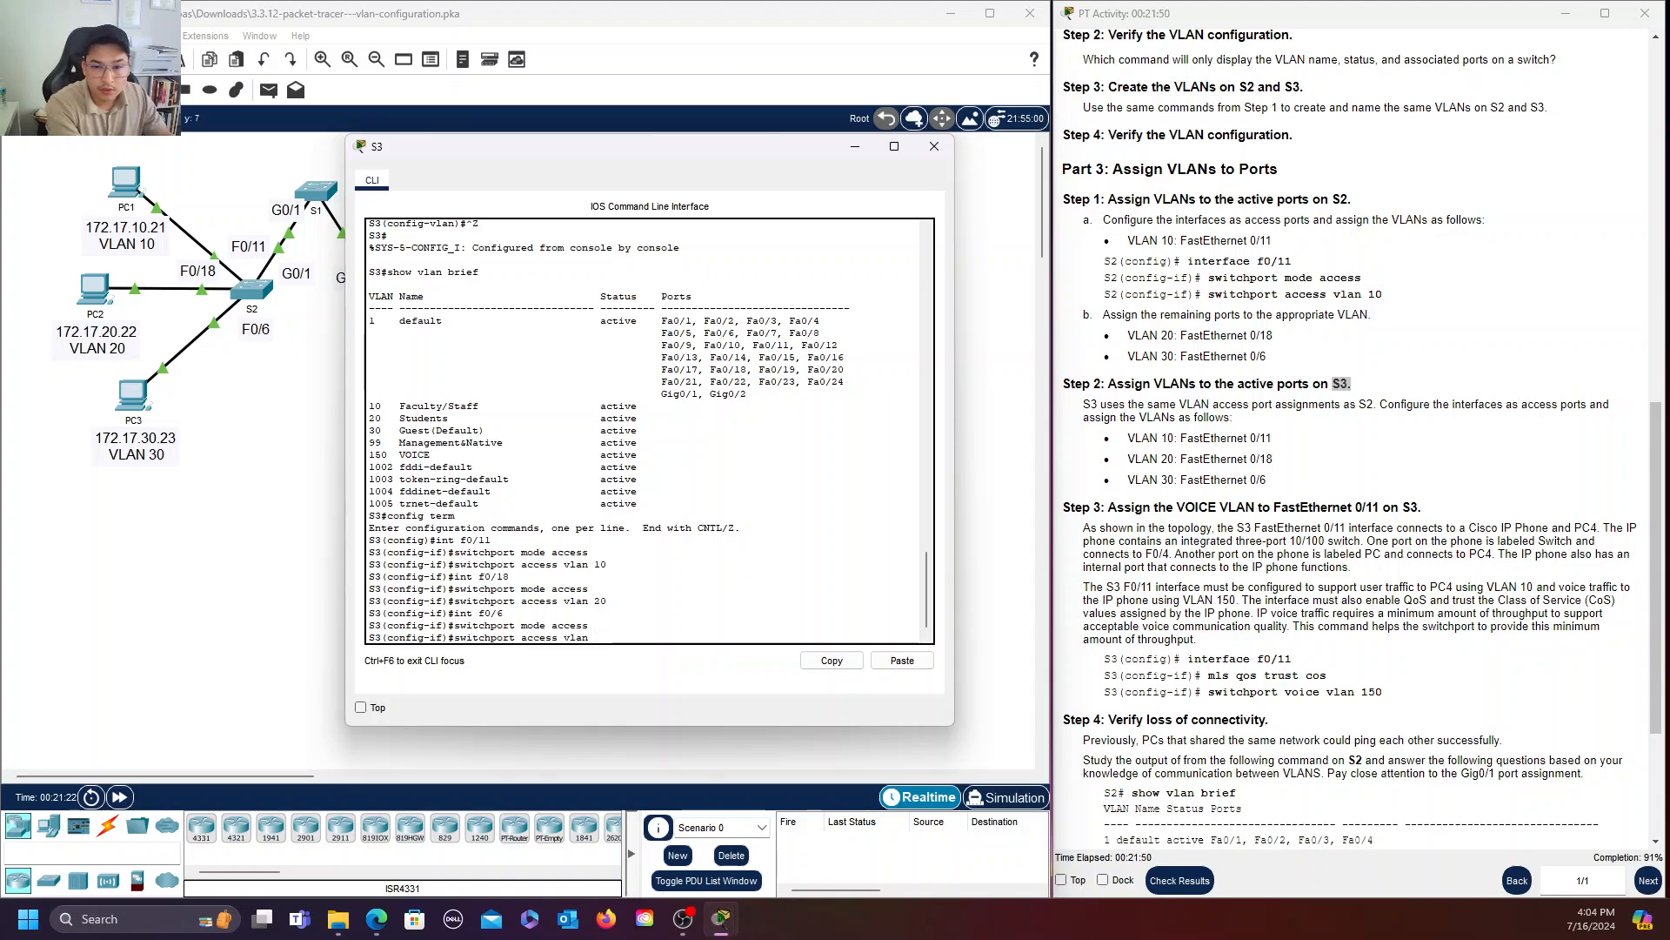
text(30)
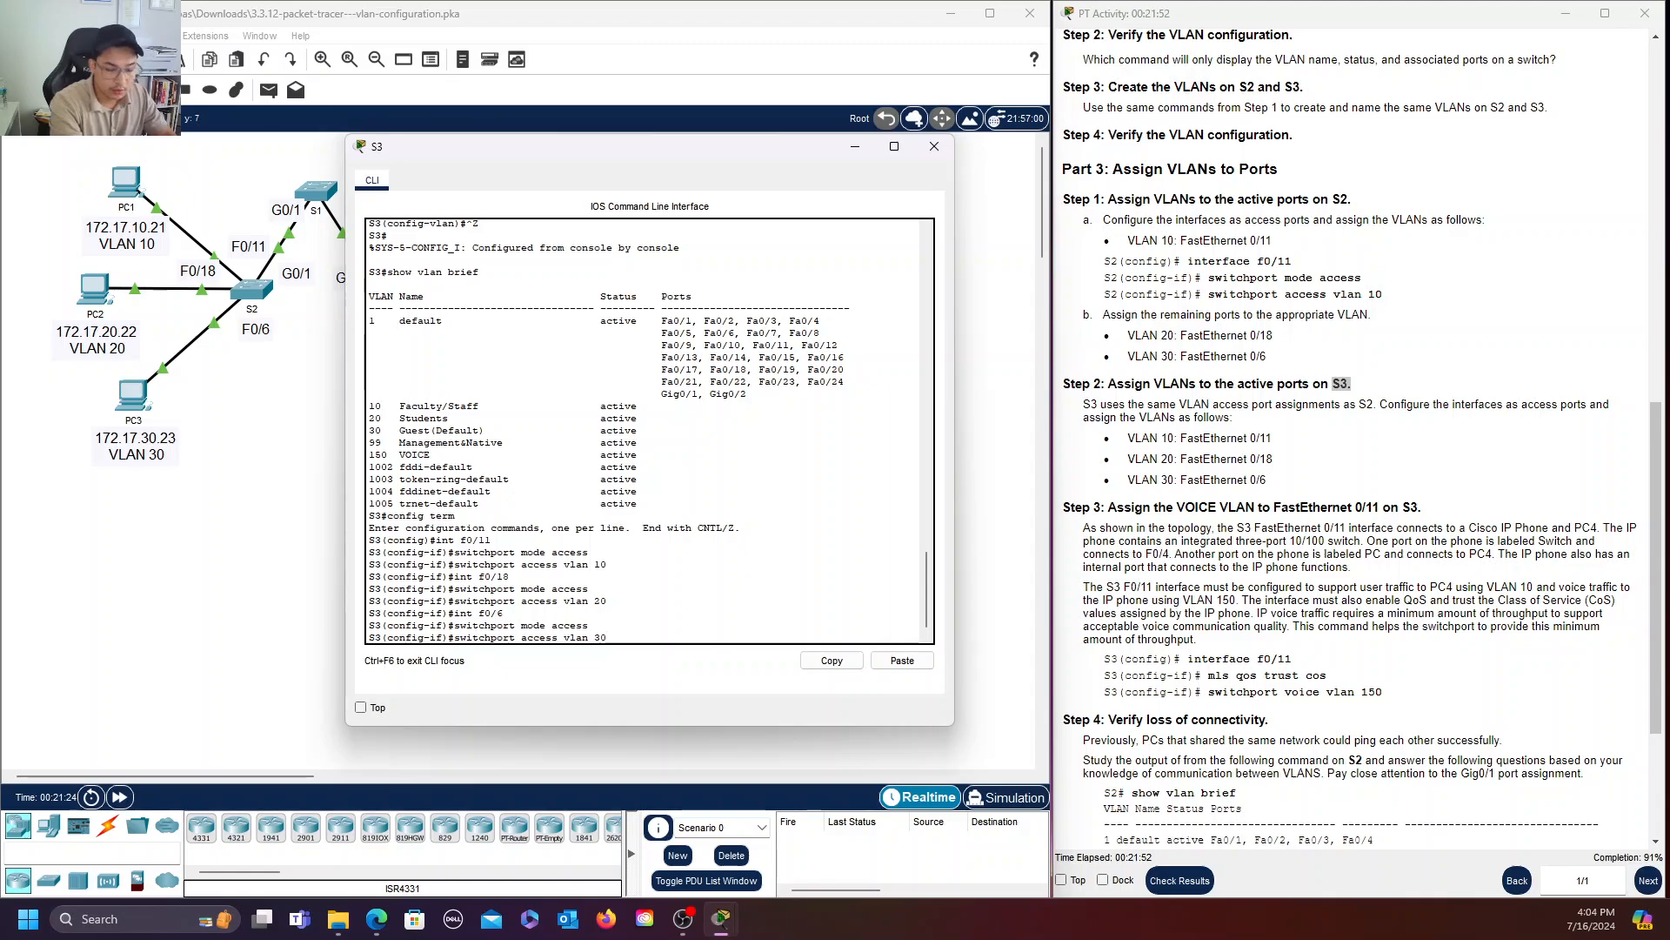
key(Return)
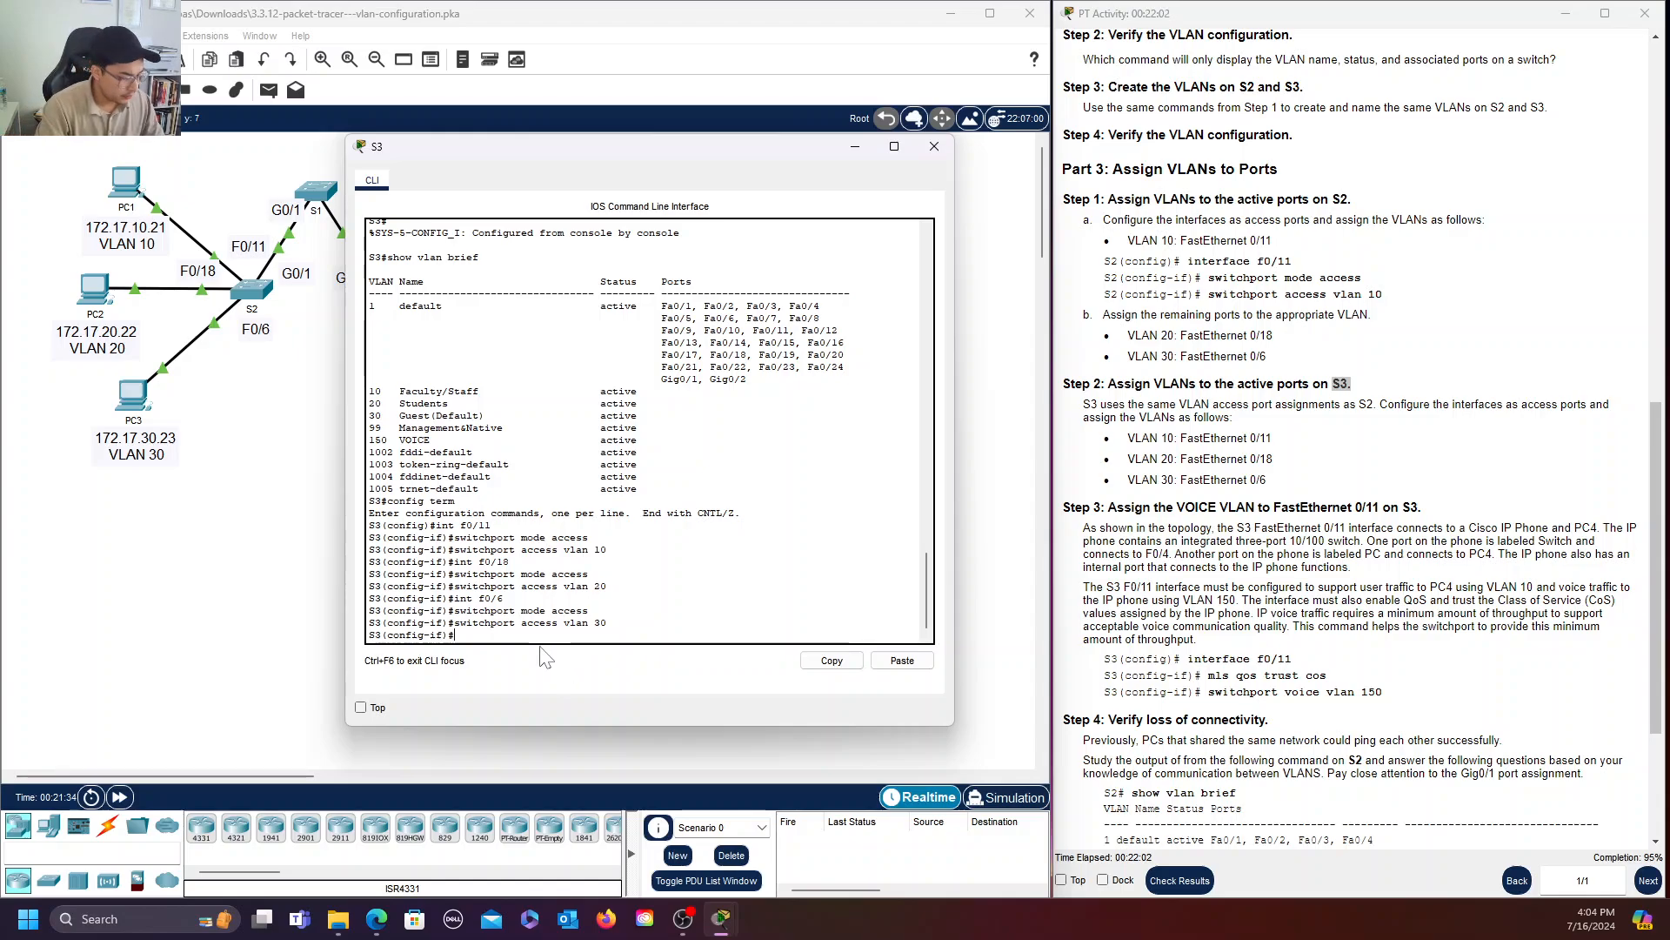
Leave configuration mode on S3 and check the port assignments of VLANs 10, 20 and 30 with show vlan brief.
key(ctrl+z)
key(Return)
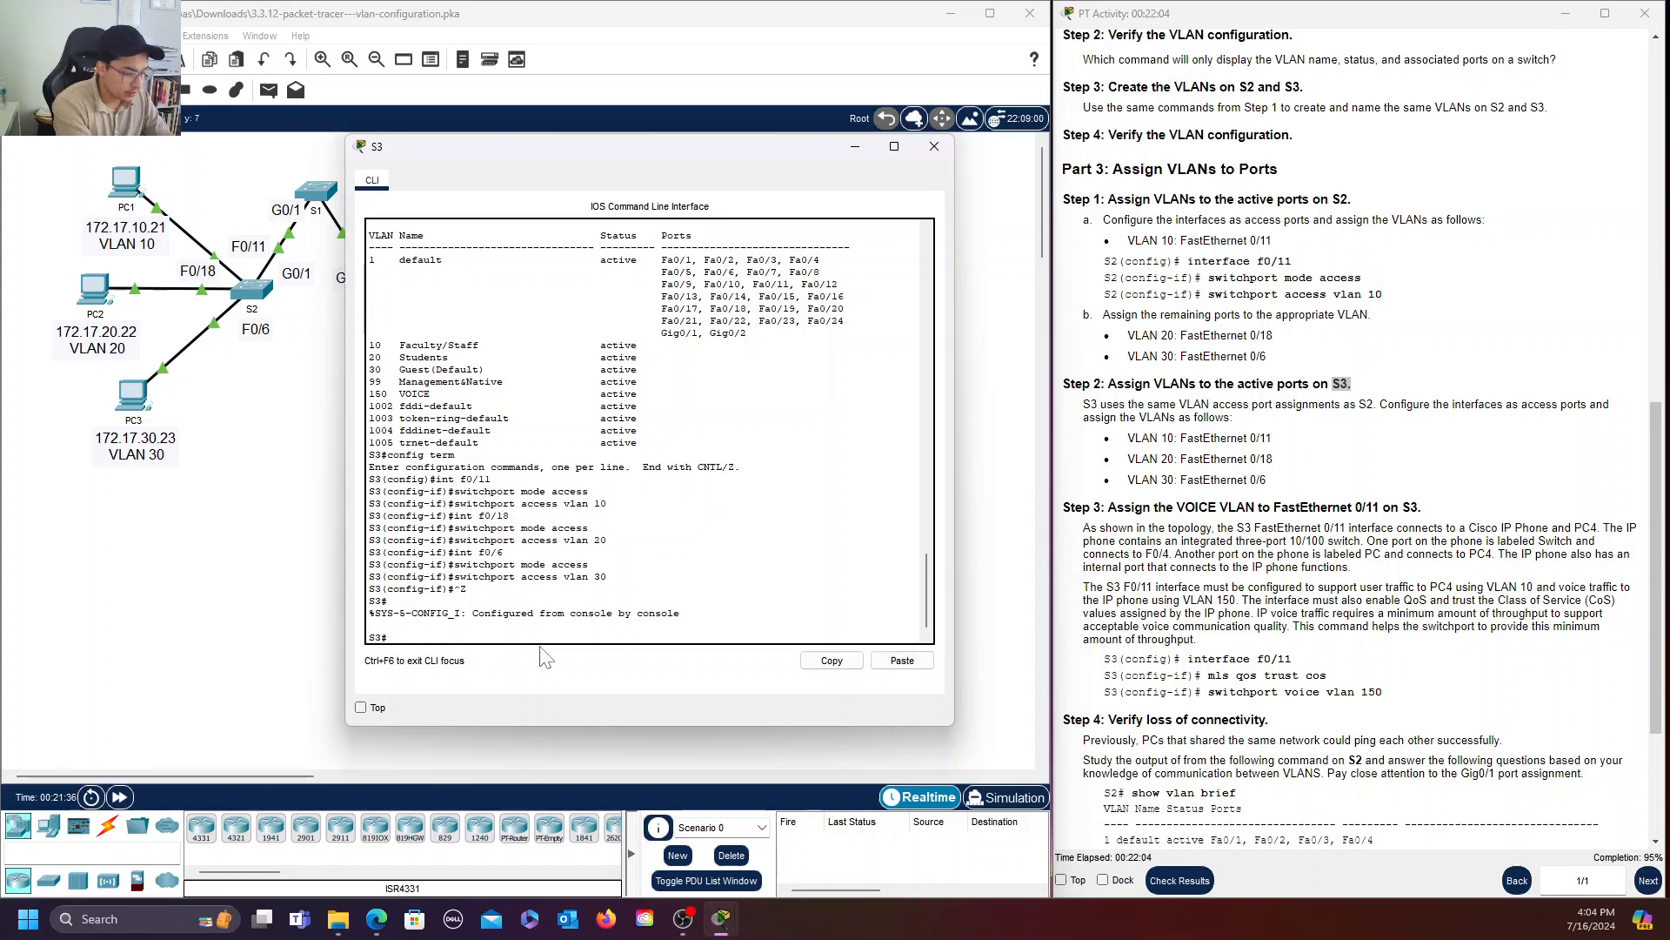
text(config term)
key(Up)
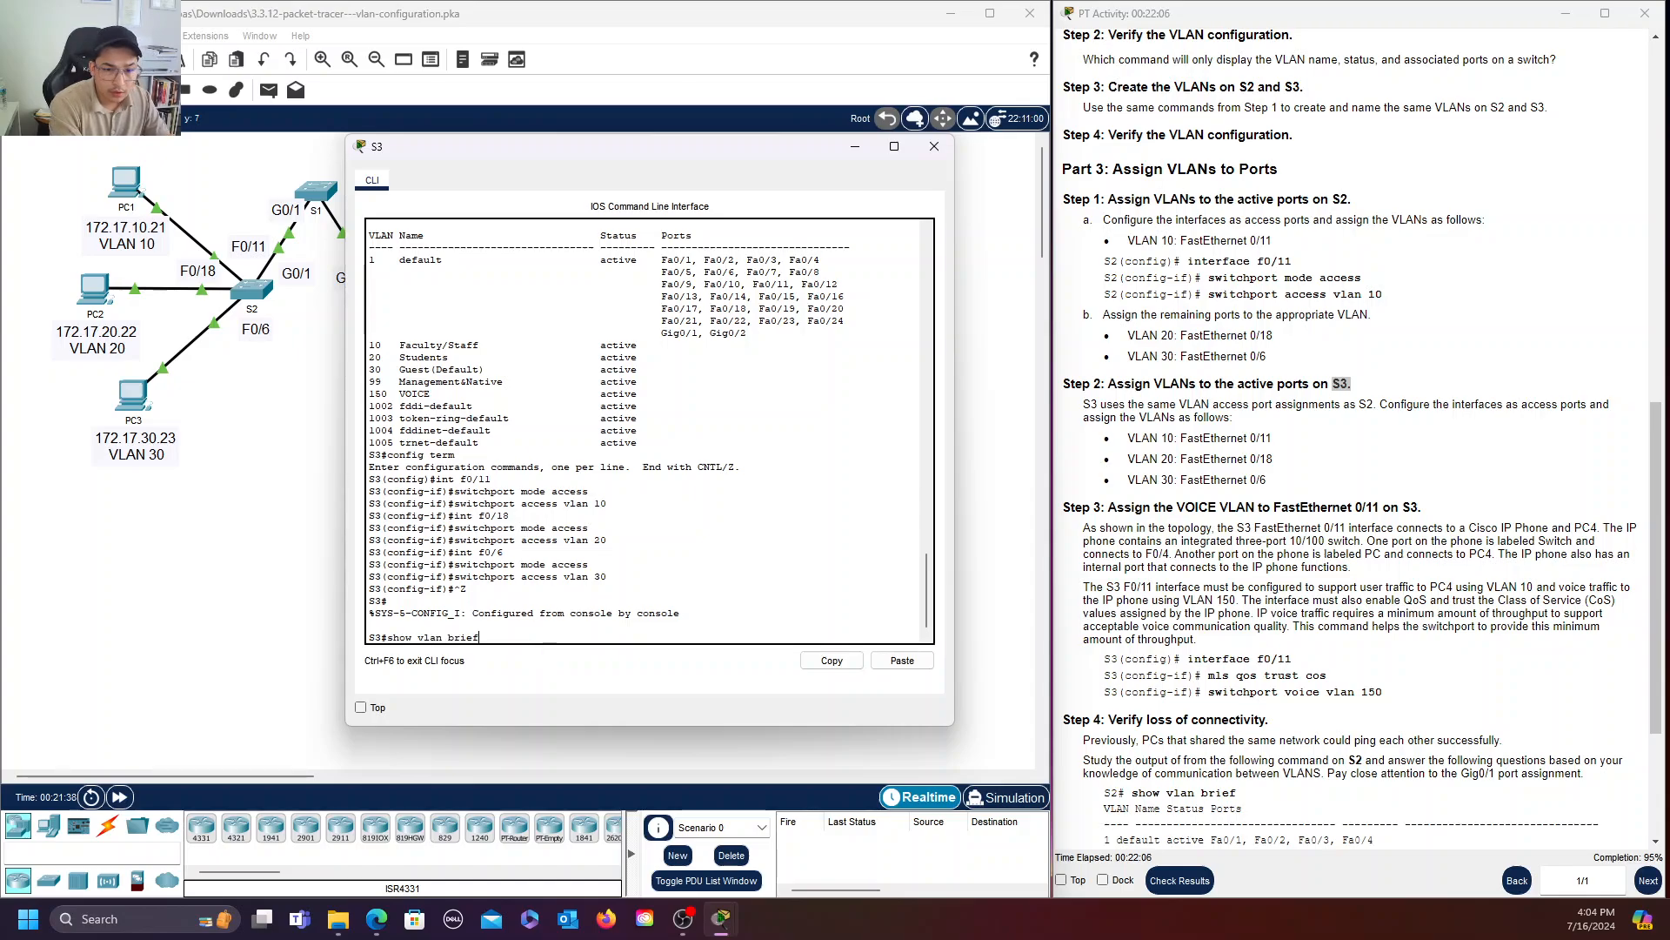
key(Return)
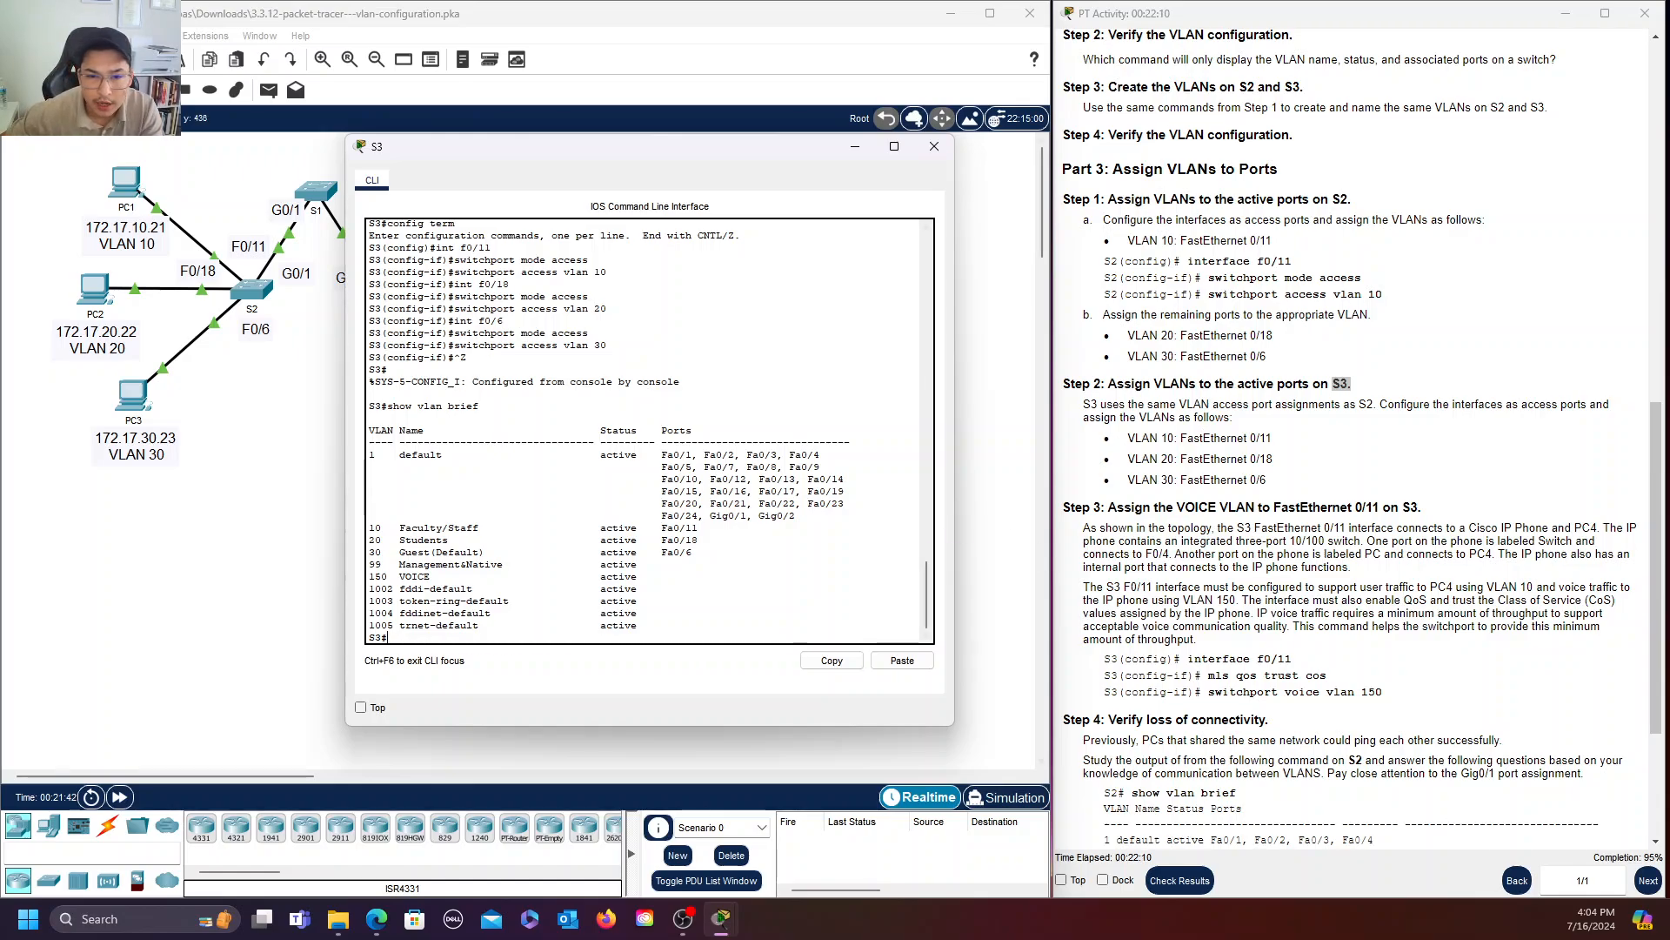
drag(691, 527, 369, 528)
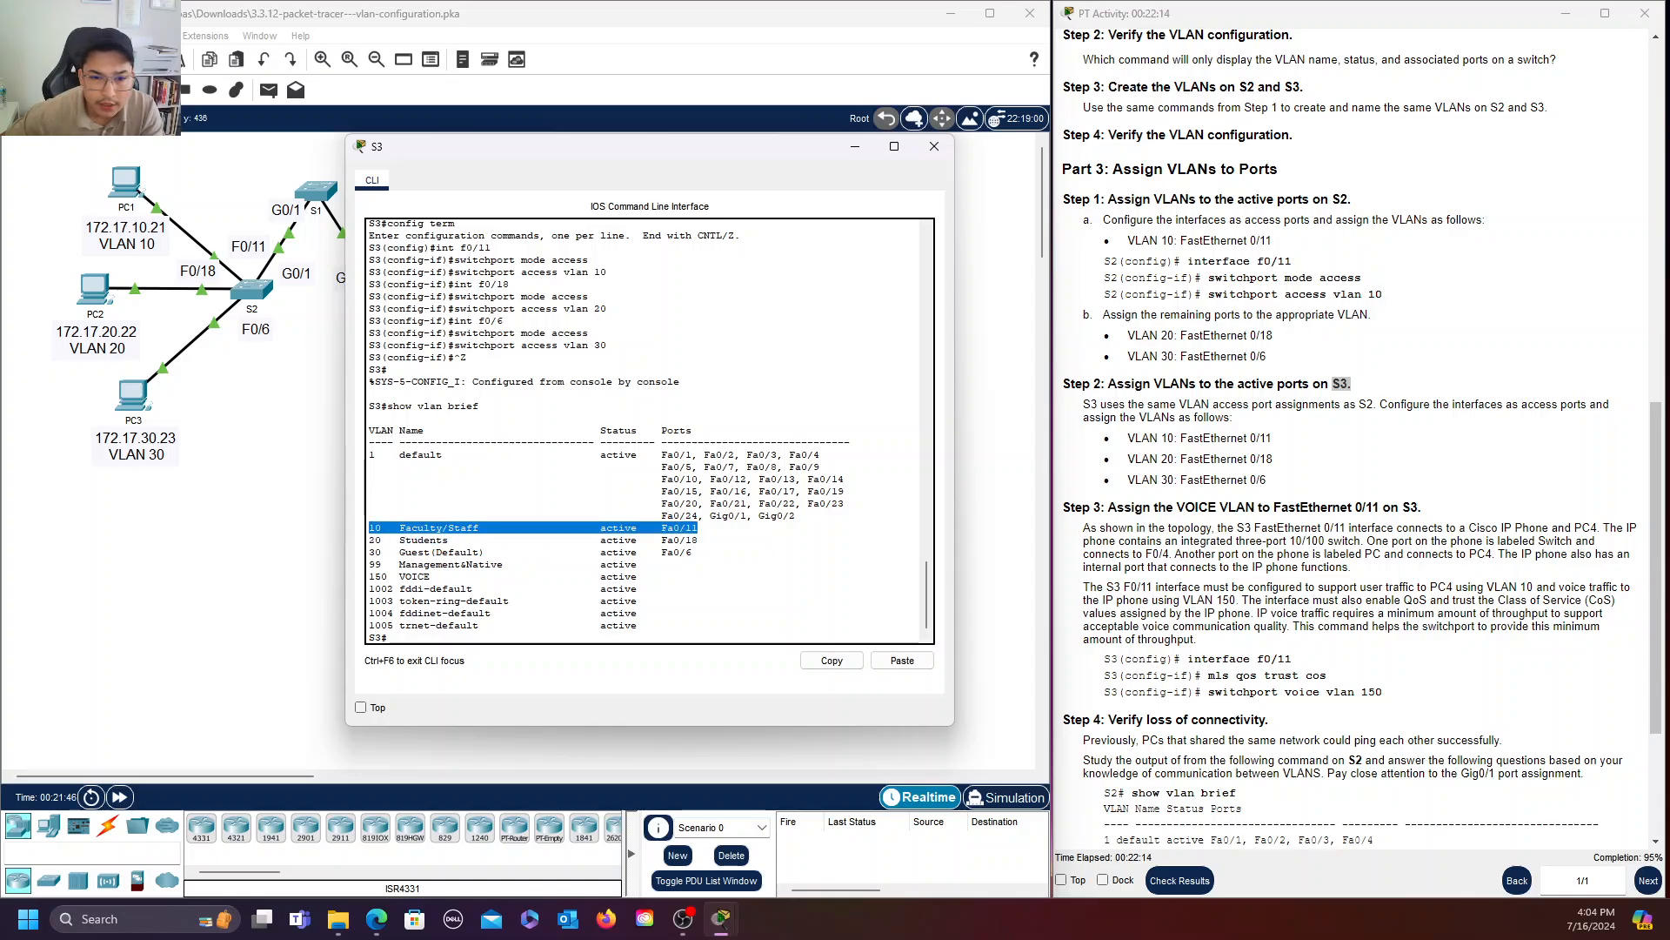
drag(699, 540, 369, 539)
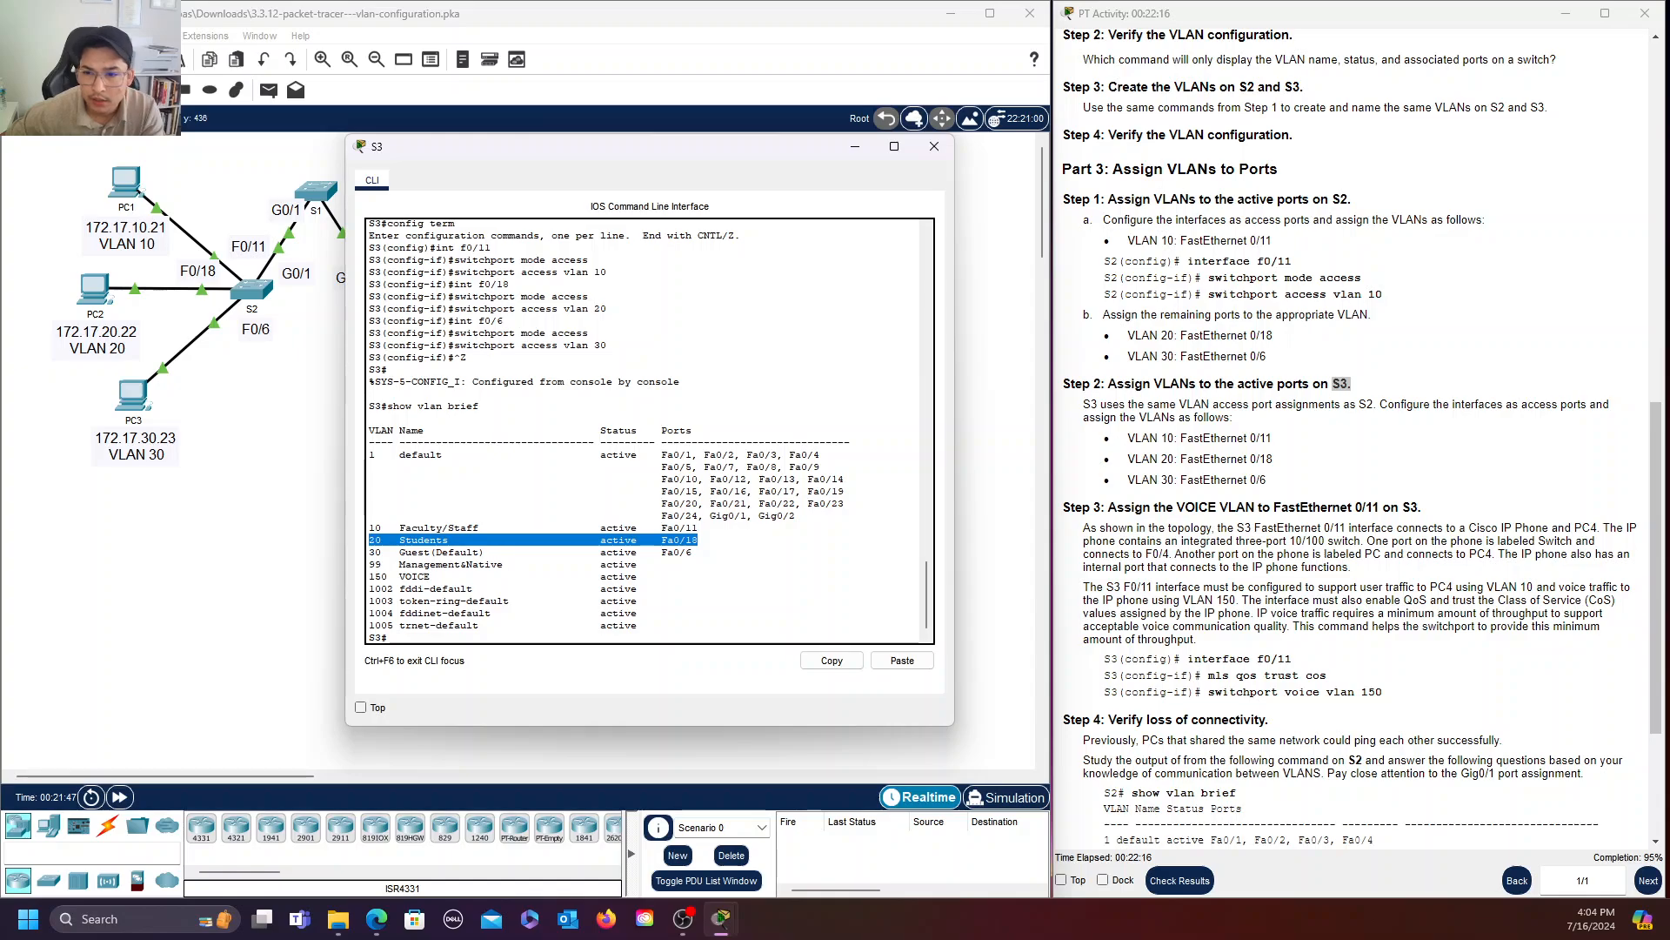
drag(696, 552, 375, 552)
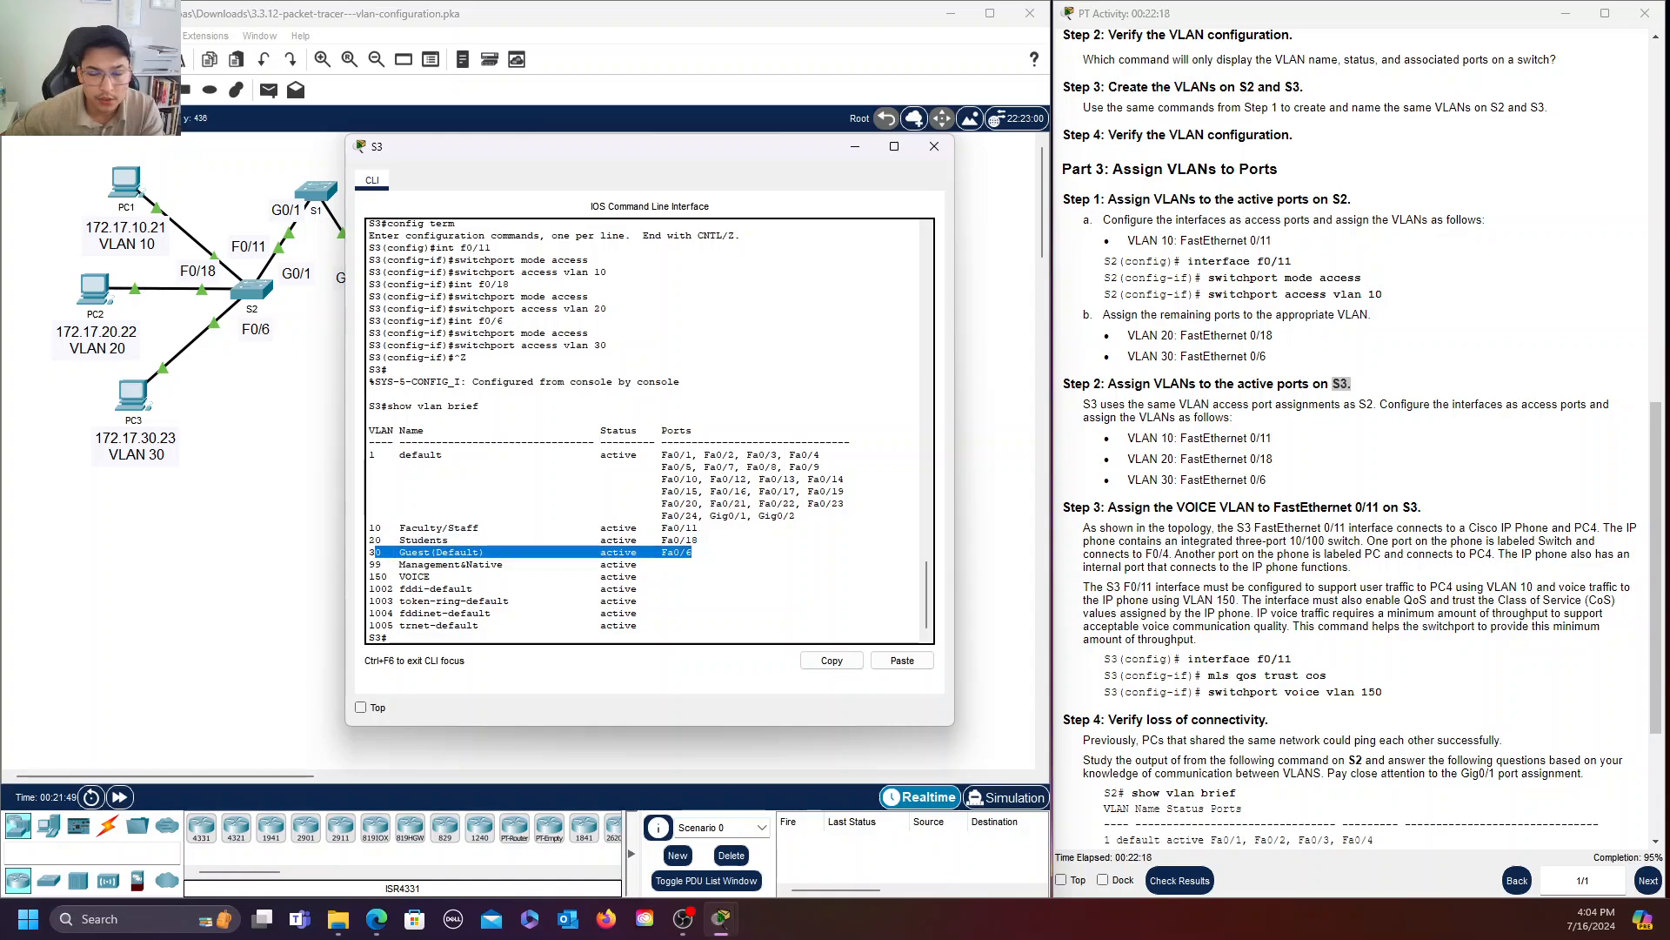
Close and reopen S3's command line and review the topology and the Part 3, Step 3 VOICE VLAN instructions.
click(934, 146)
scroll(1521, 374, down, 2)
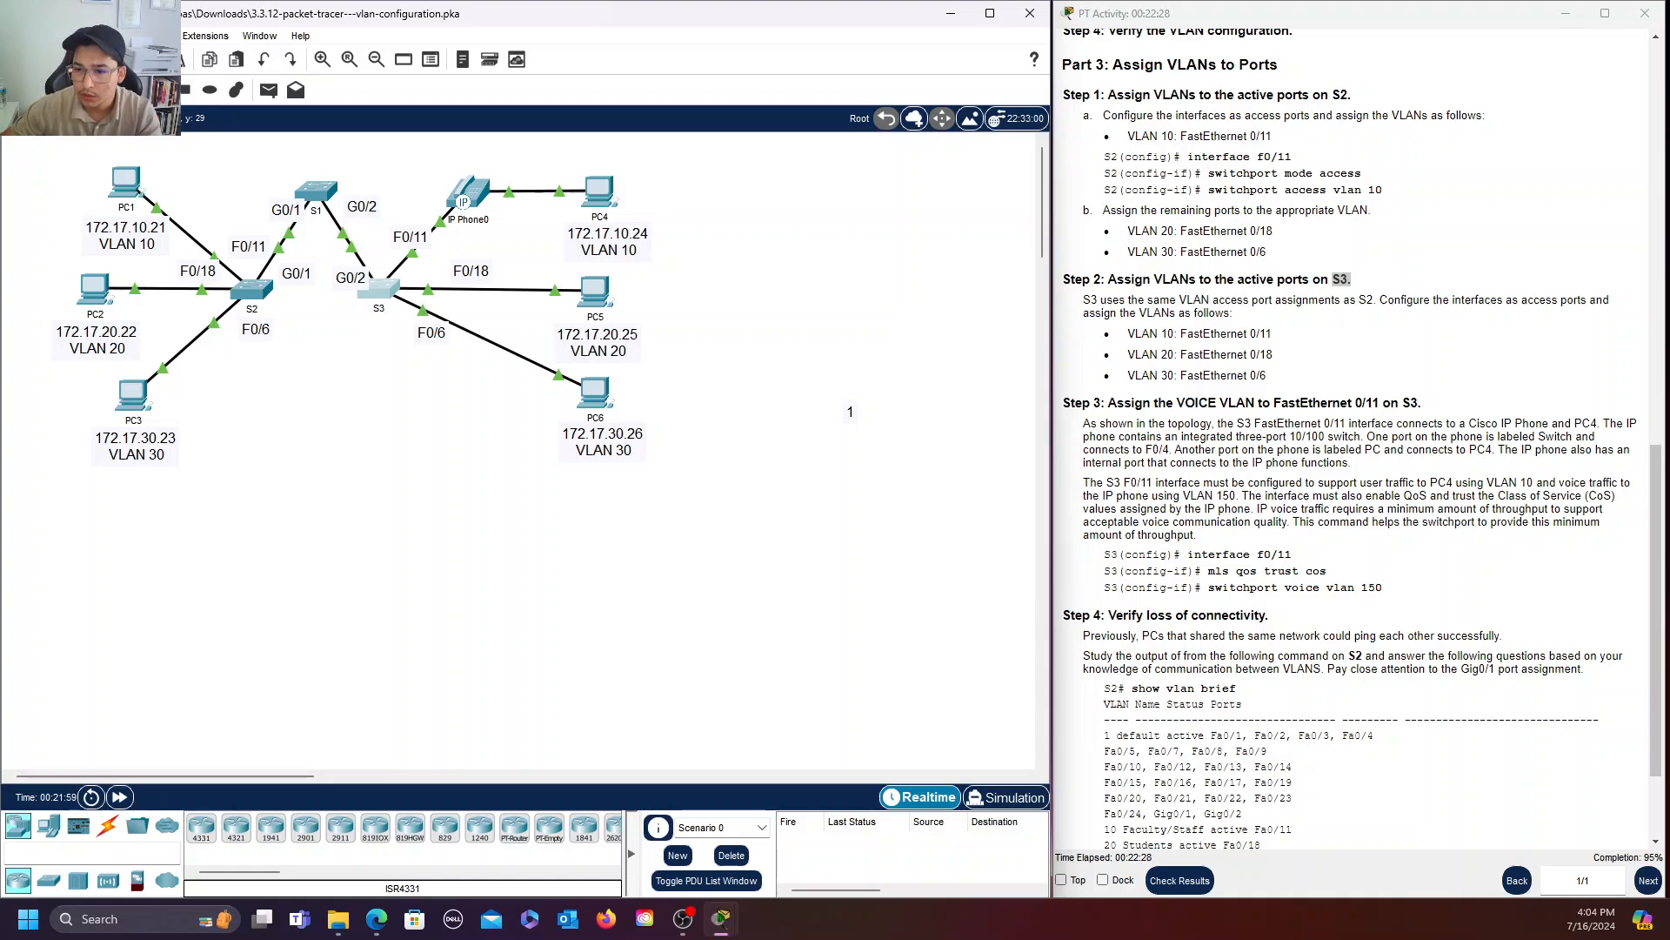
click(387, 296)
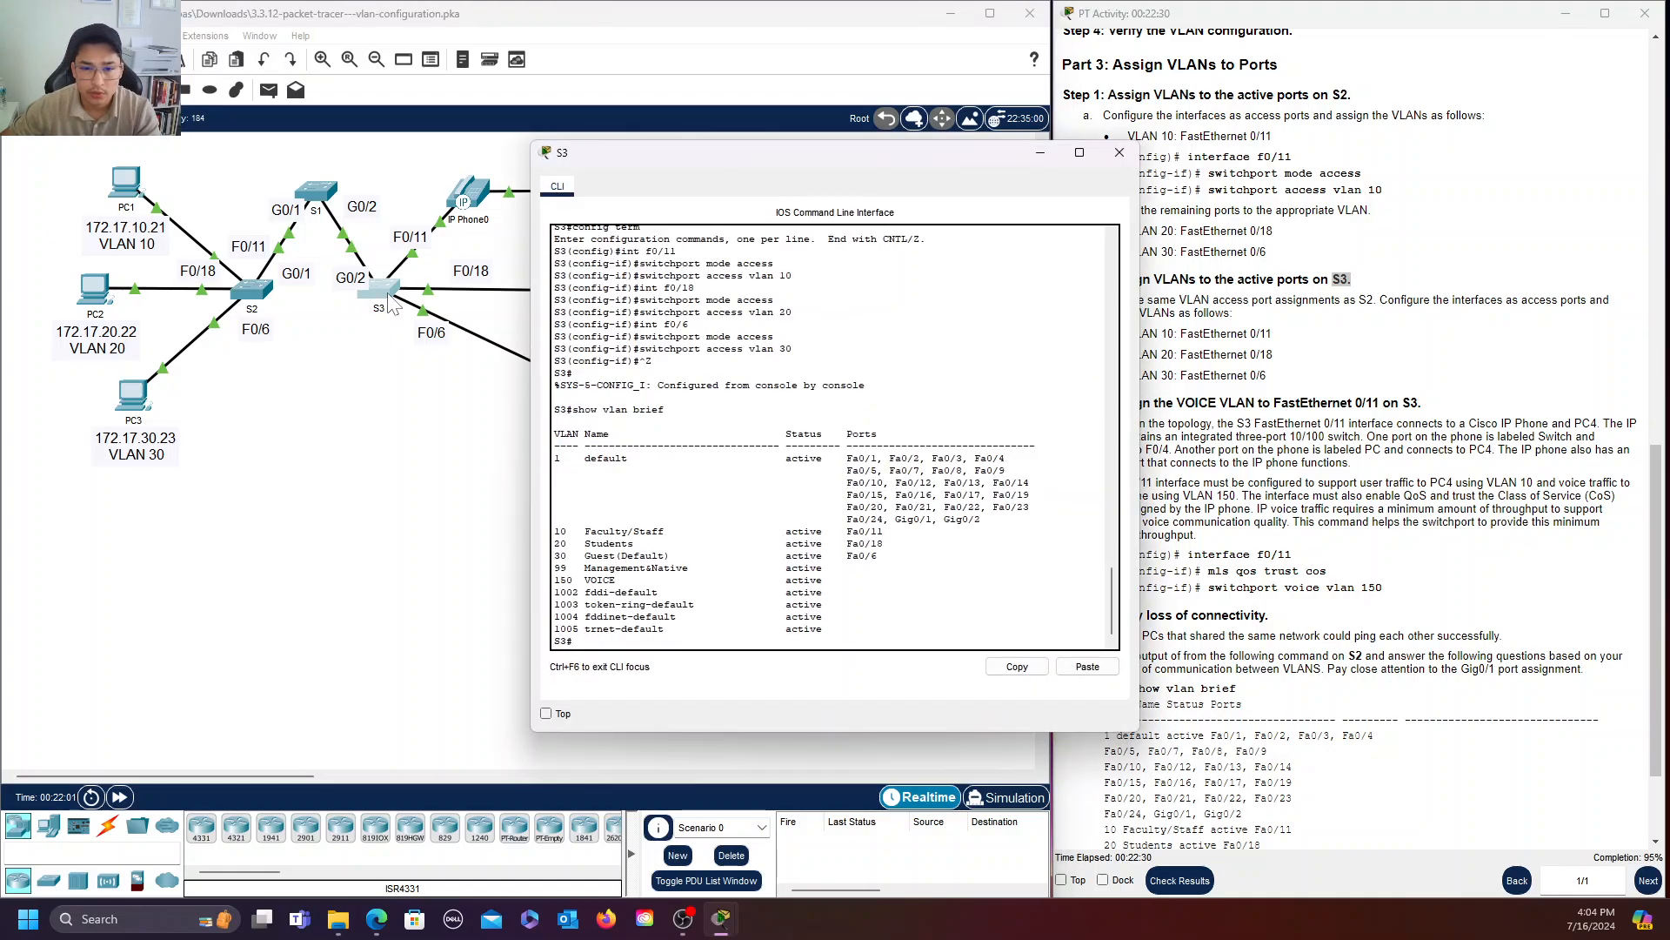
drag(840, 164, 636, 151)
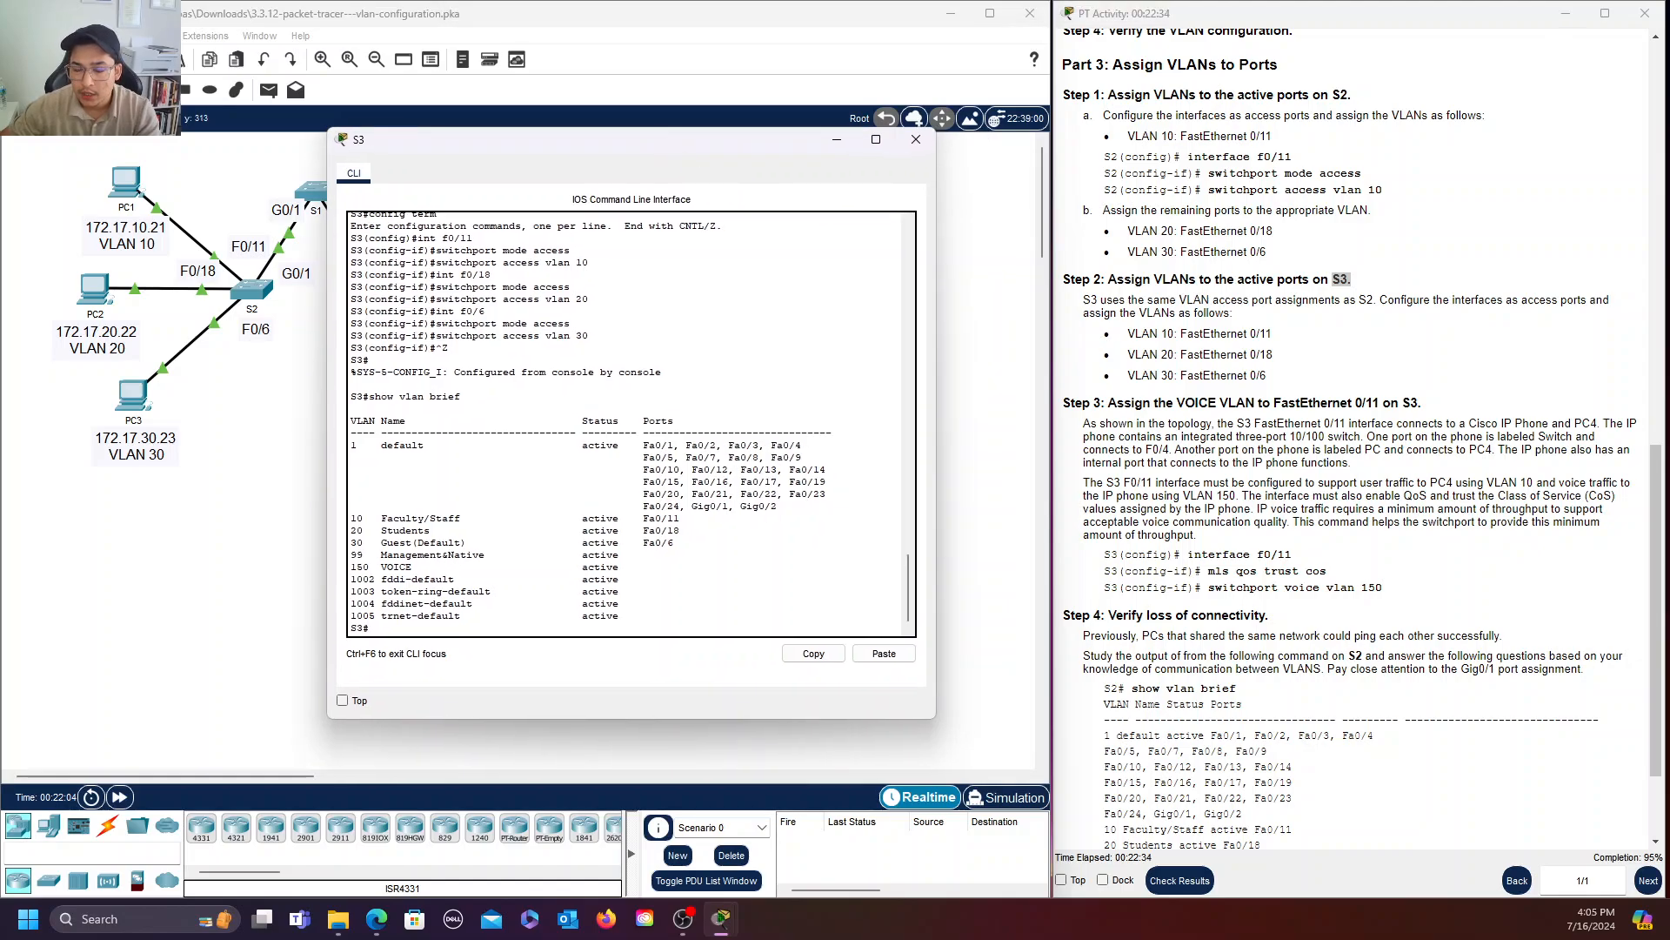
drag(726, 139, 738, 396)
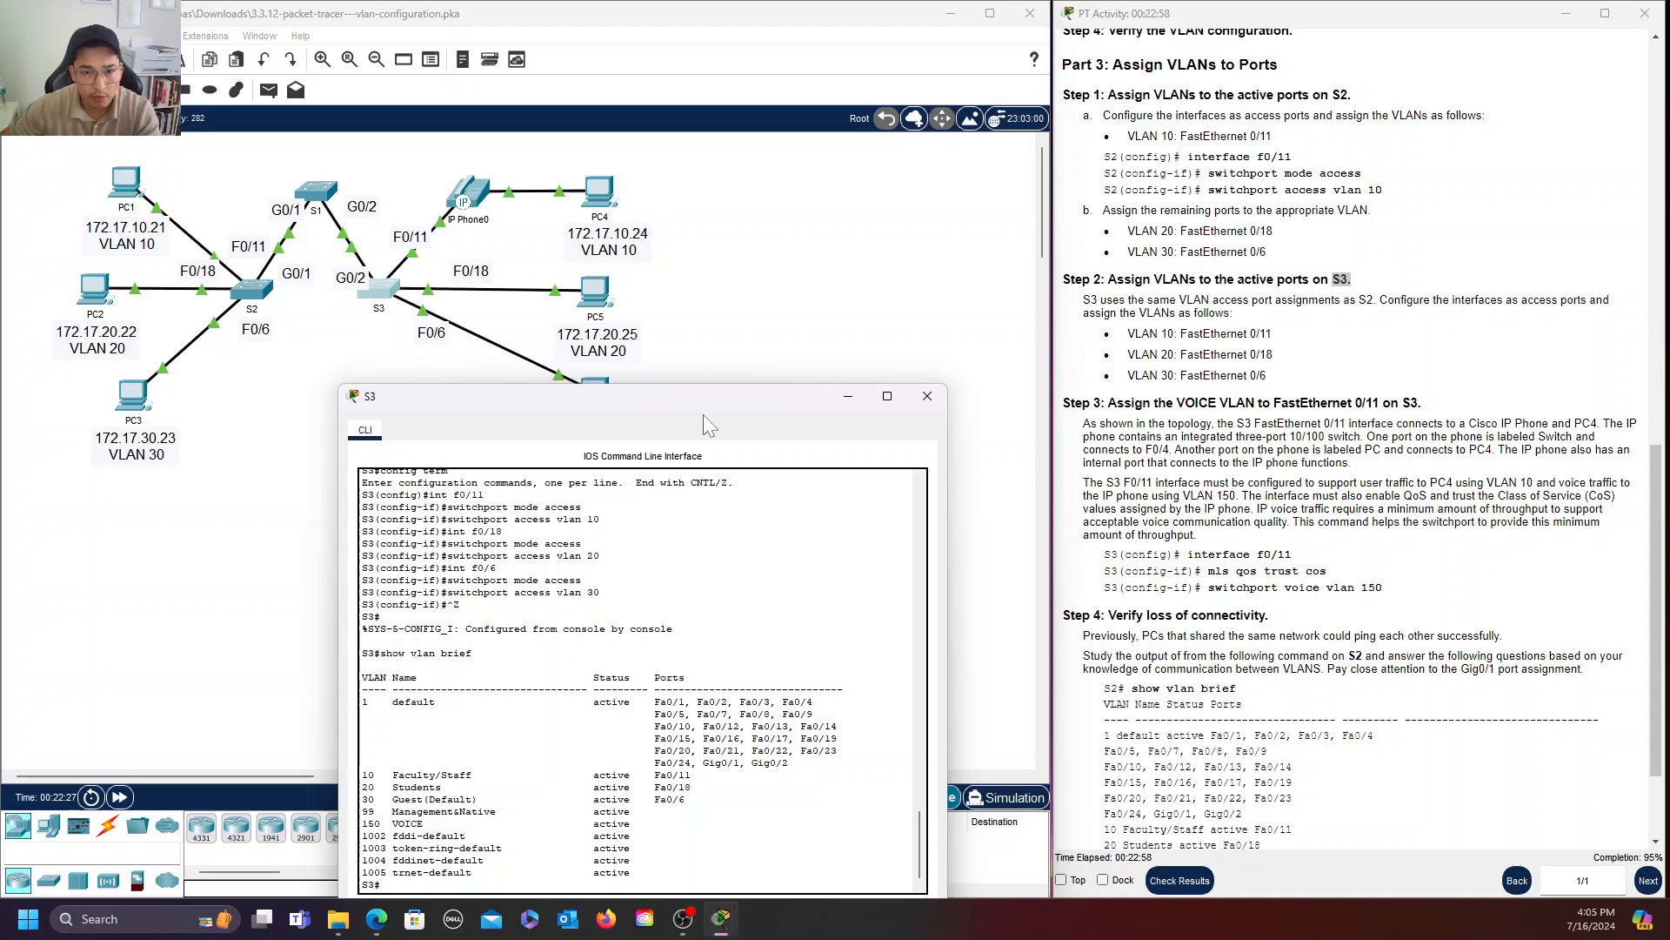
drag(703, 414, 792, 333)
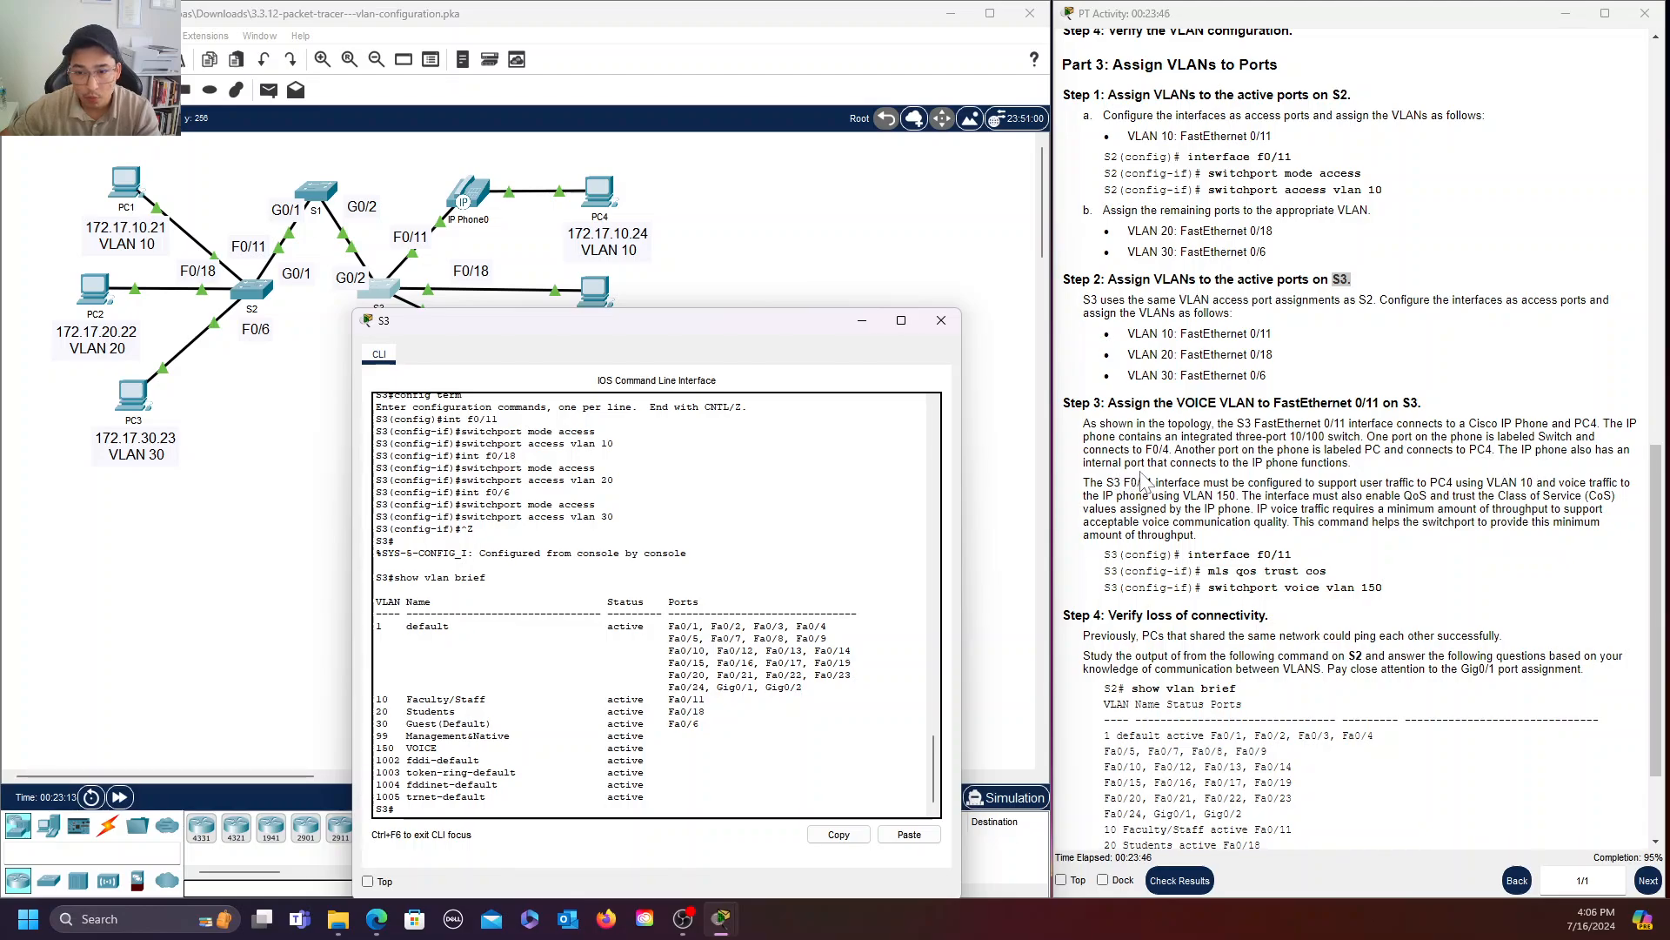
scroll(1305, 481, down, 1)
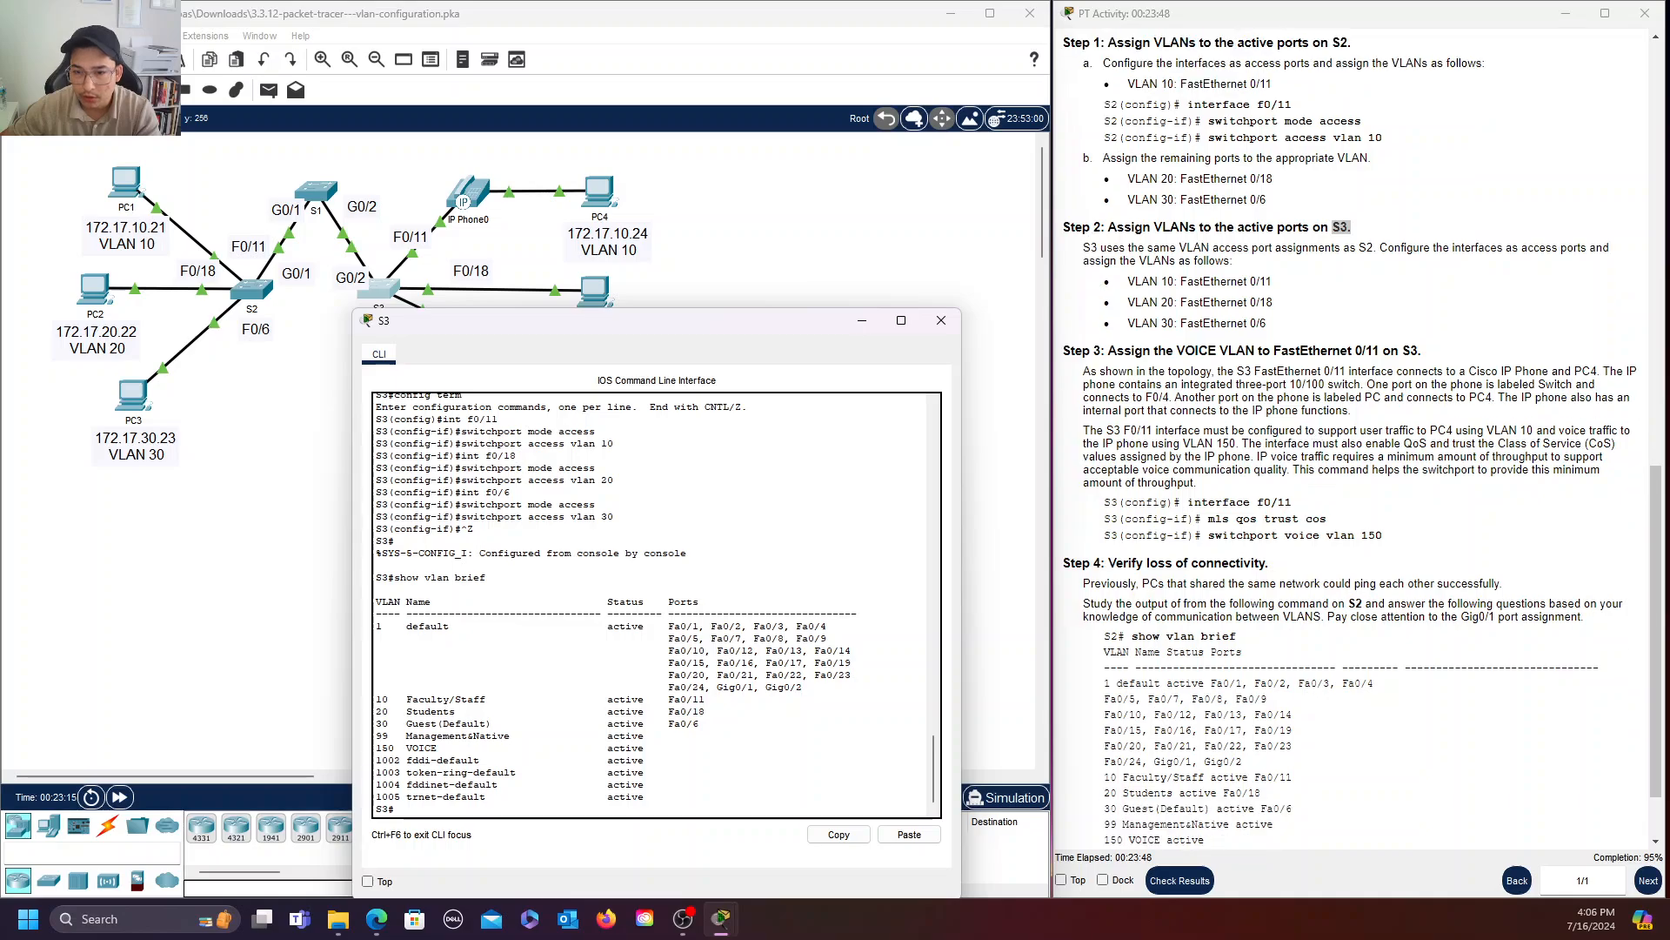
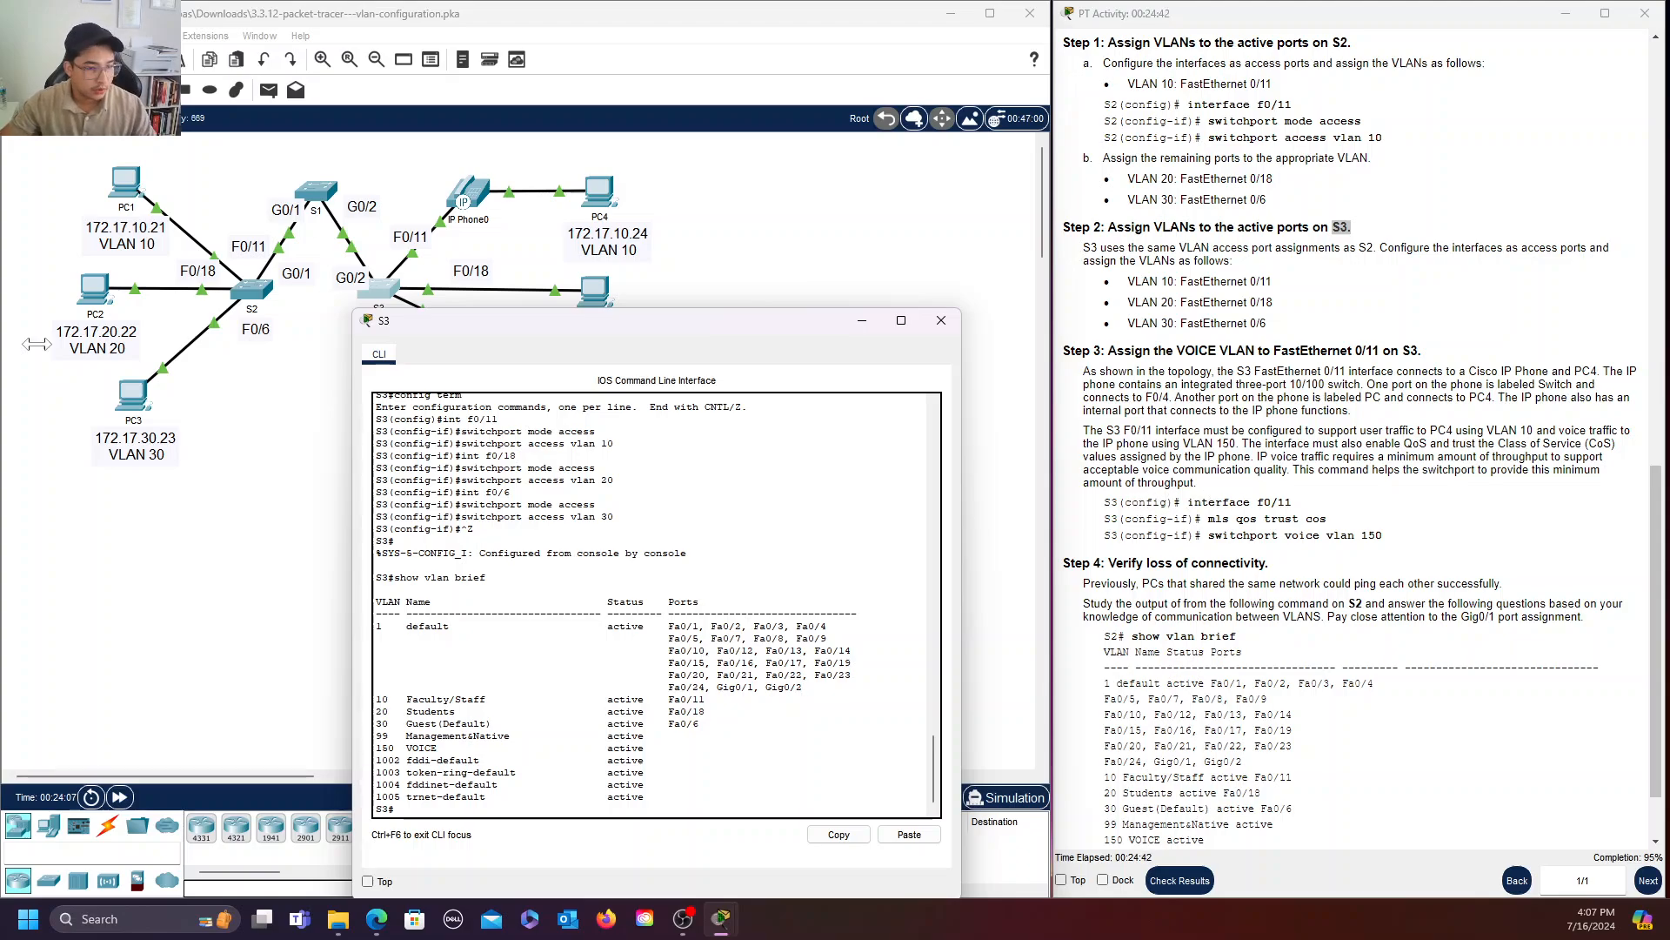
drag(775, 334, 791, 184)
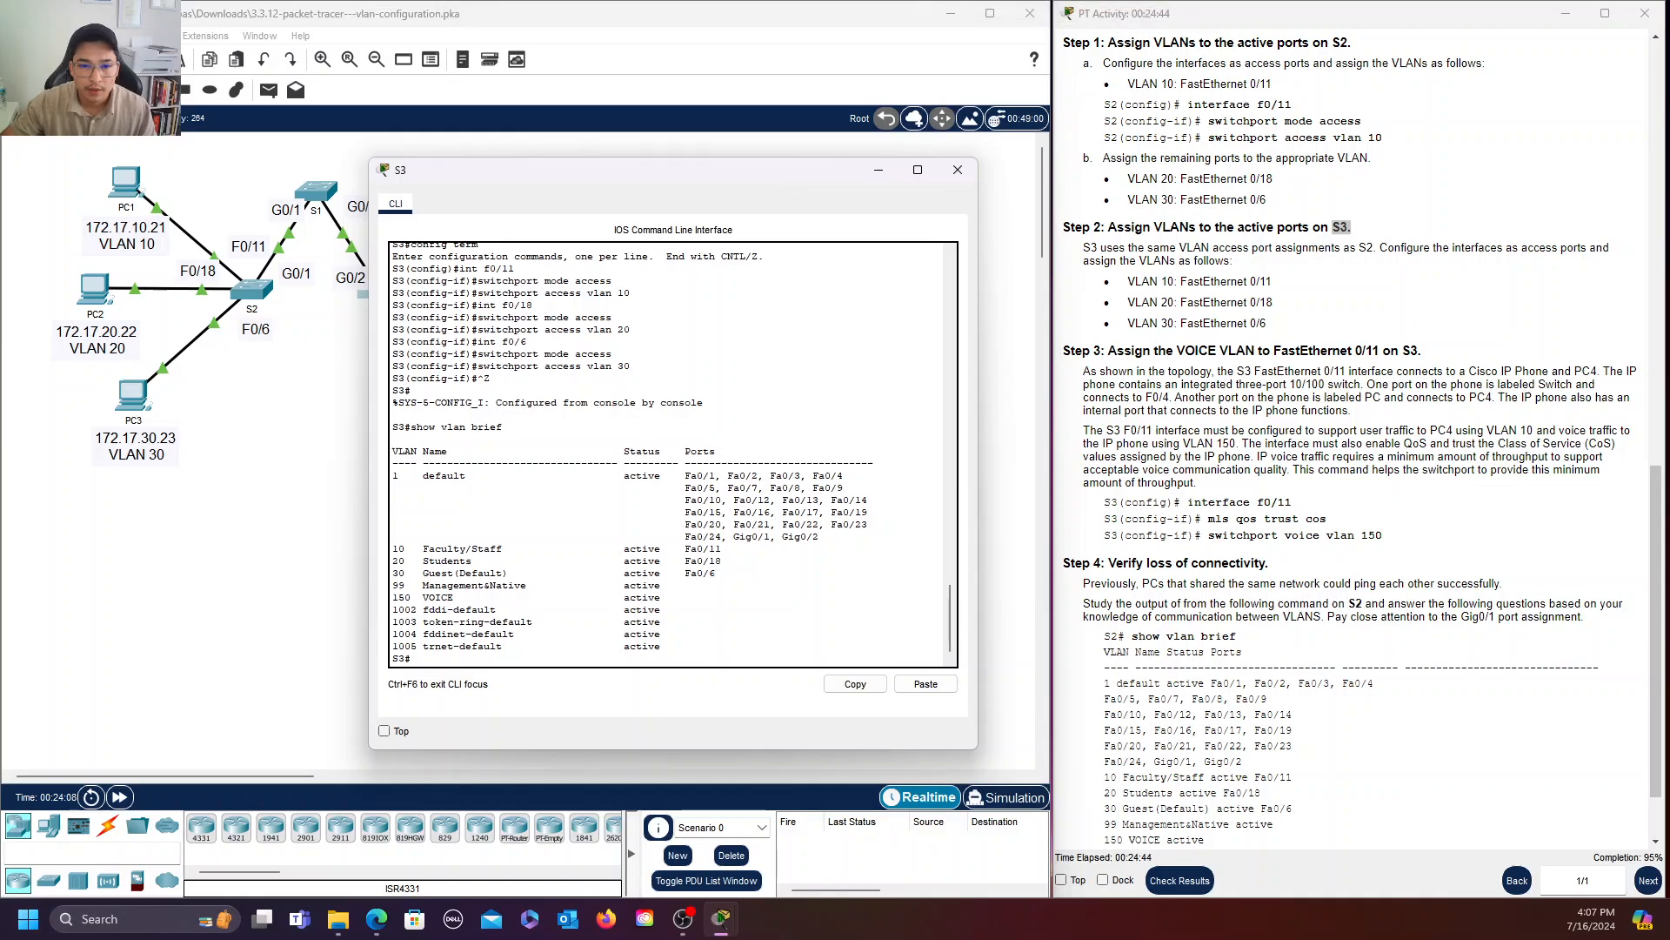
Enter global configuration mode on S3 and open interface f0/11 for configuration.
text(config term)
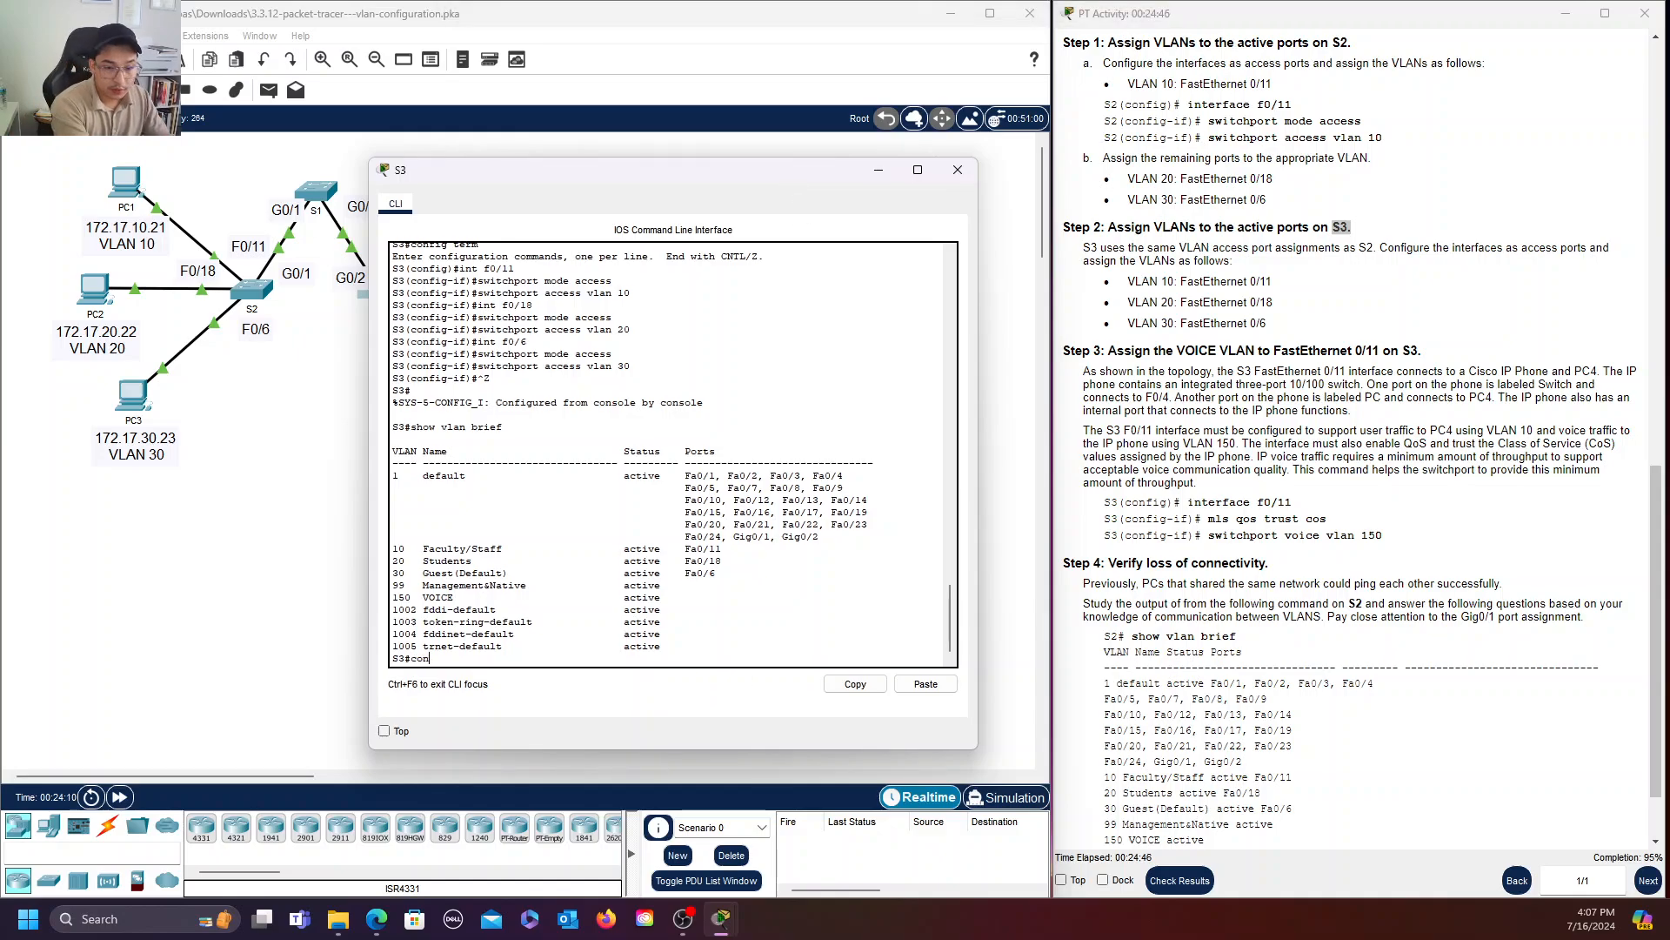
key(Return)
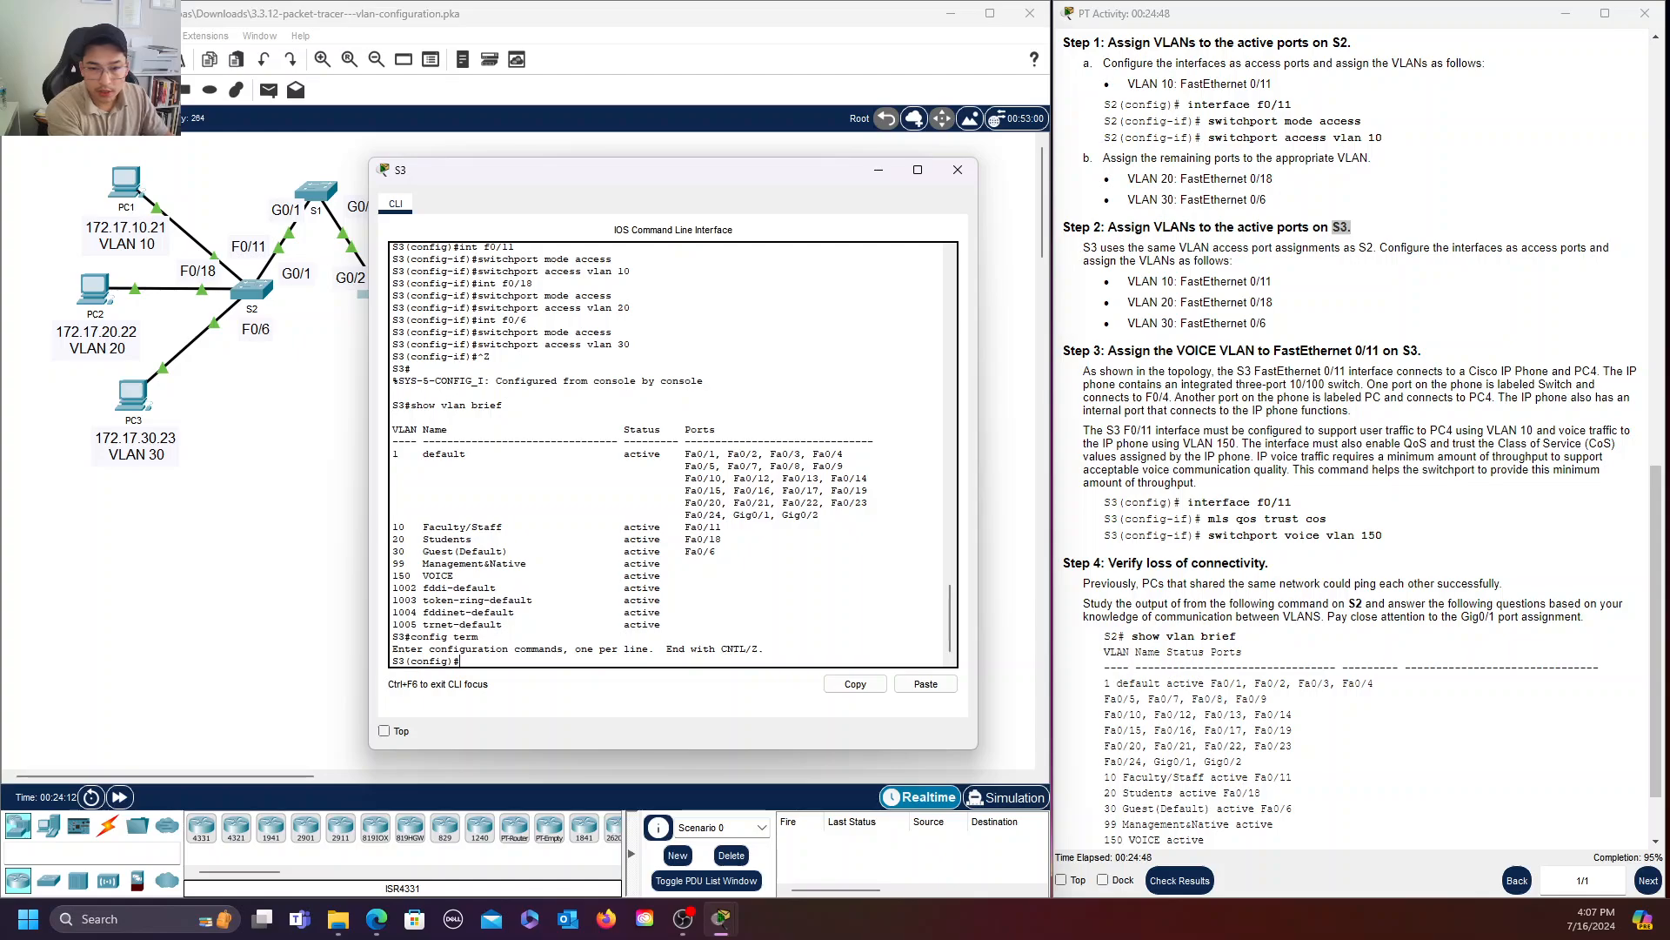
text(inter)
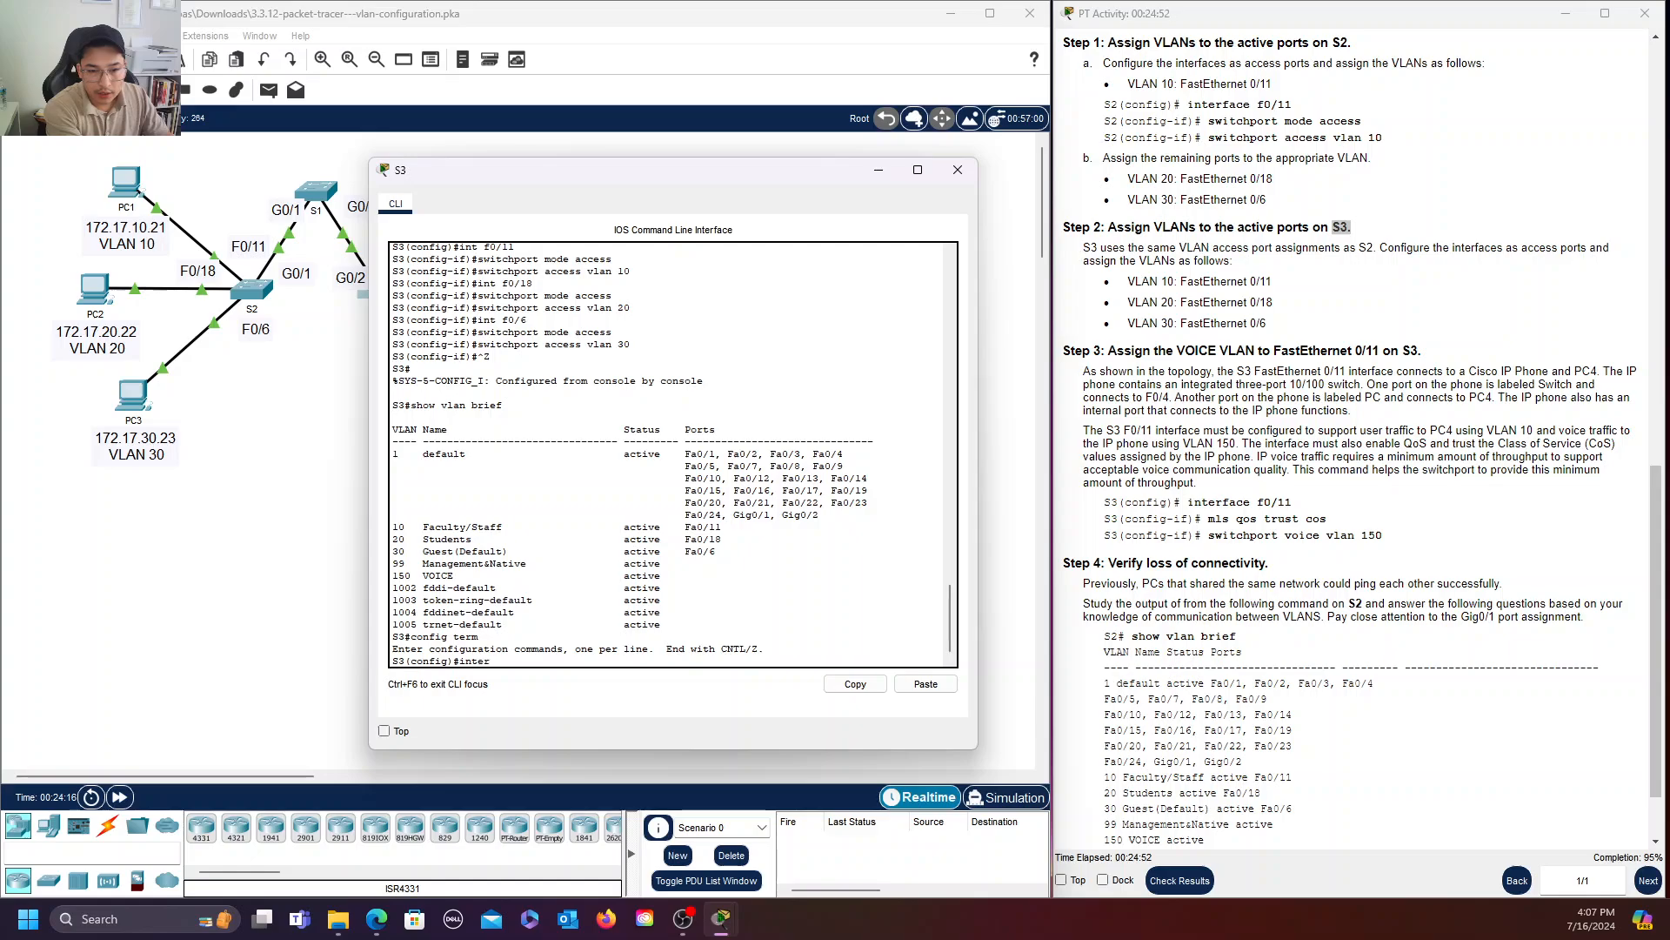
text(face f)
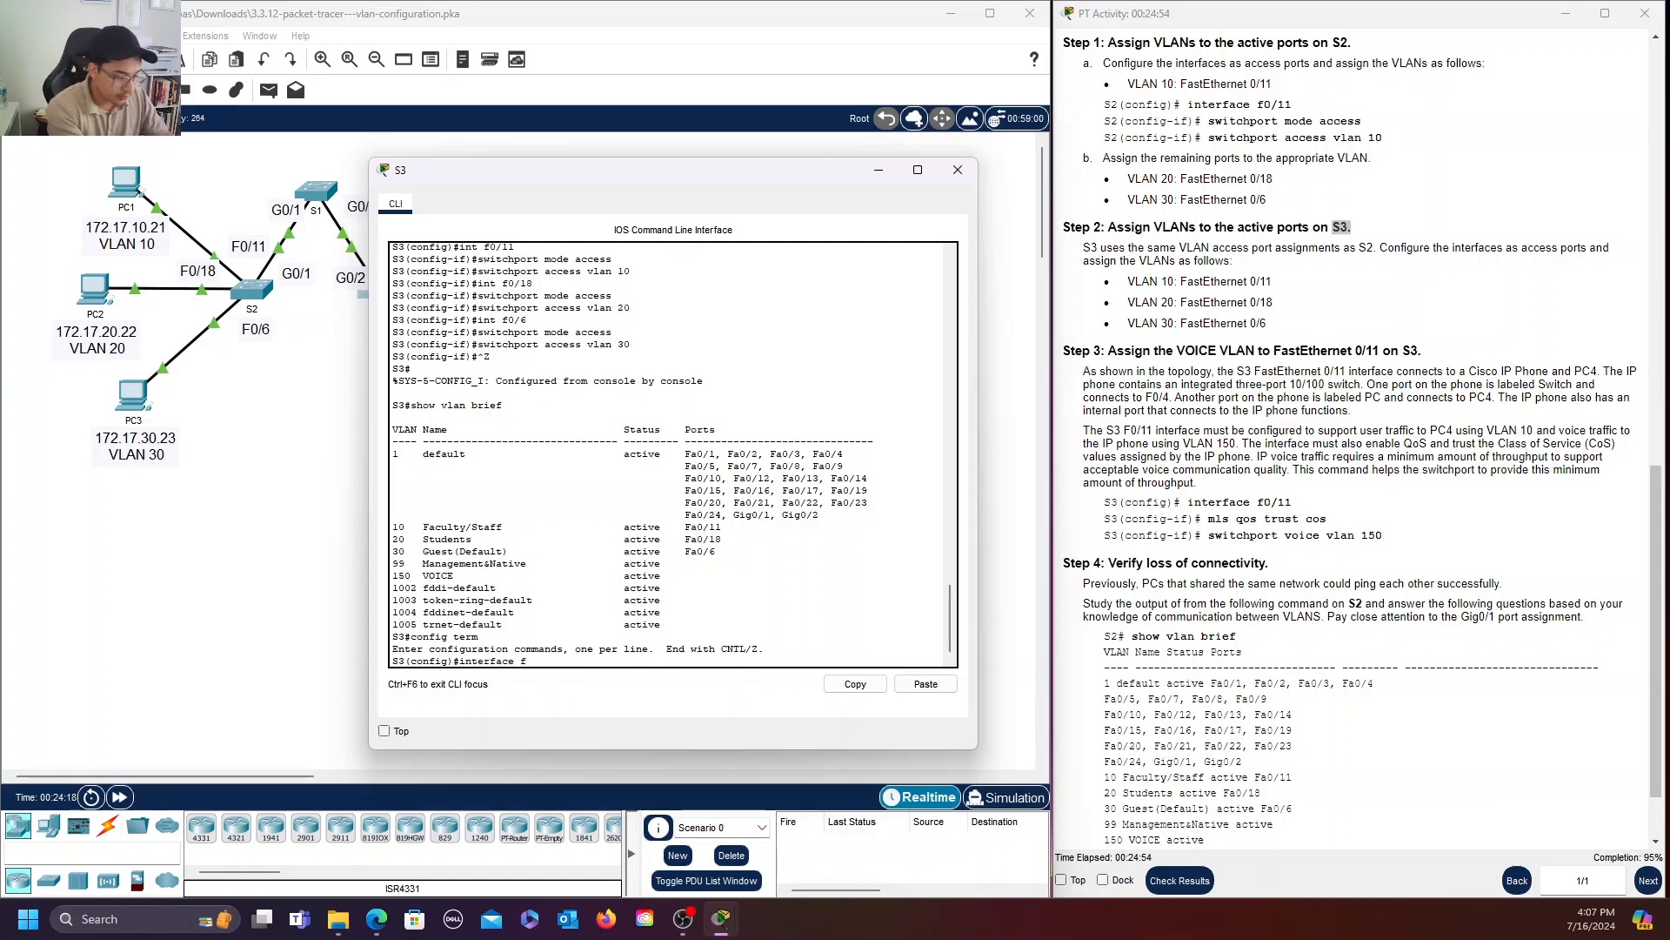
text(0/11)
key(Return)
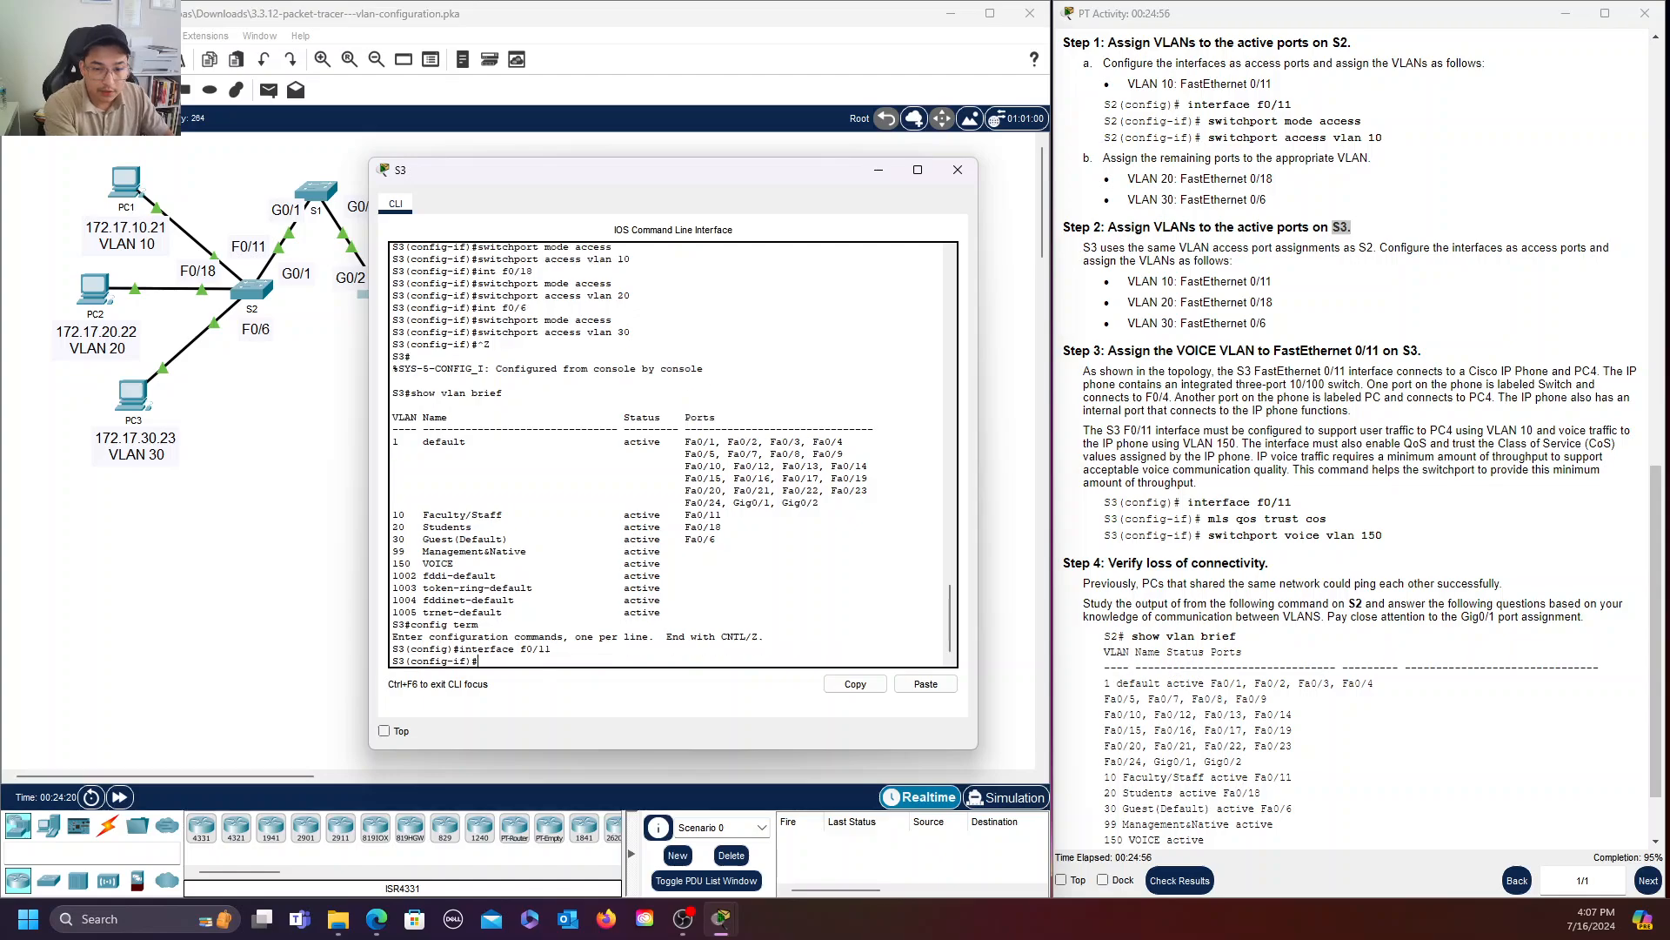
Enable QoS class-of-service trust on S3's interface f0/11 with mls qos trust cos.
text(mls q)
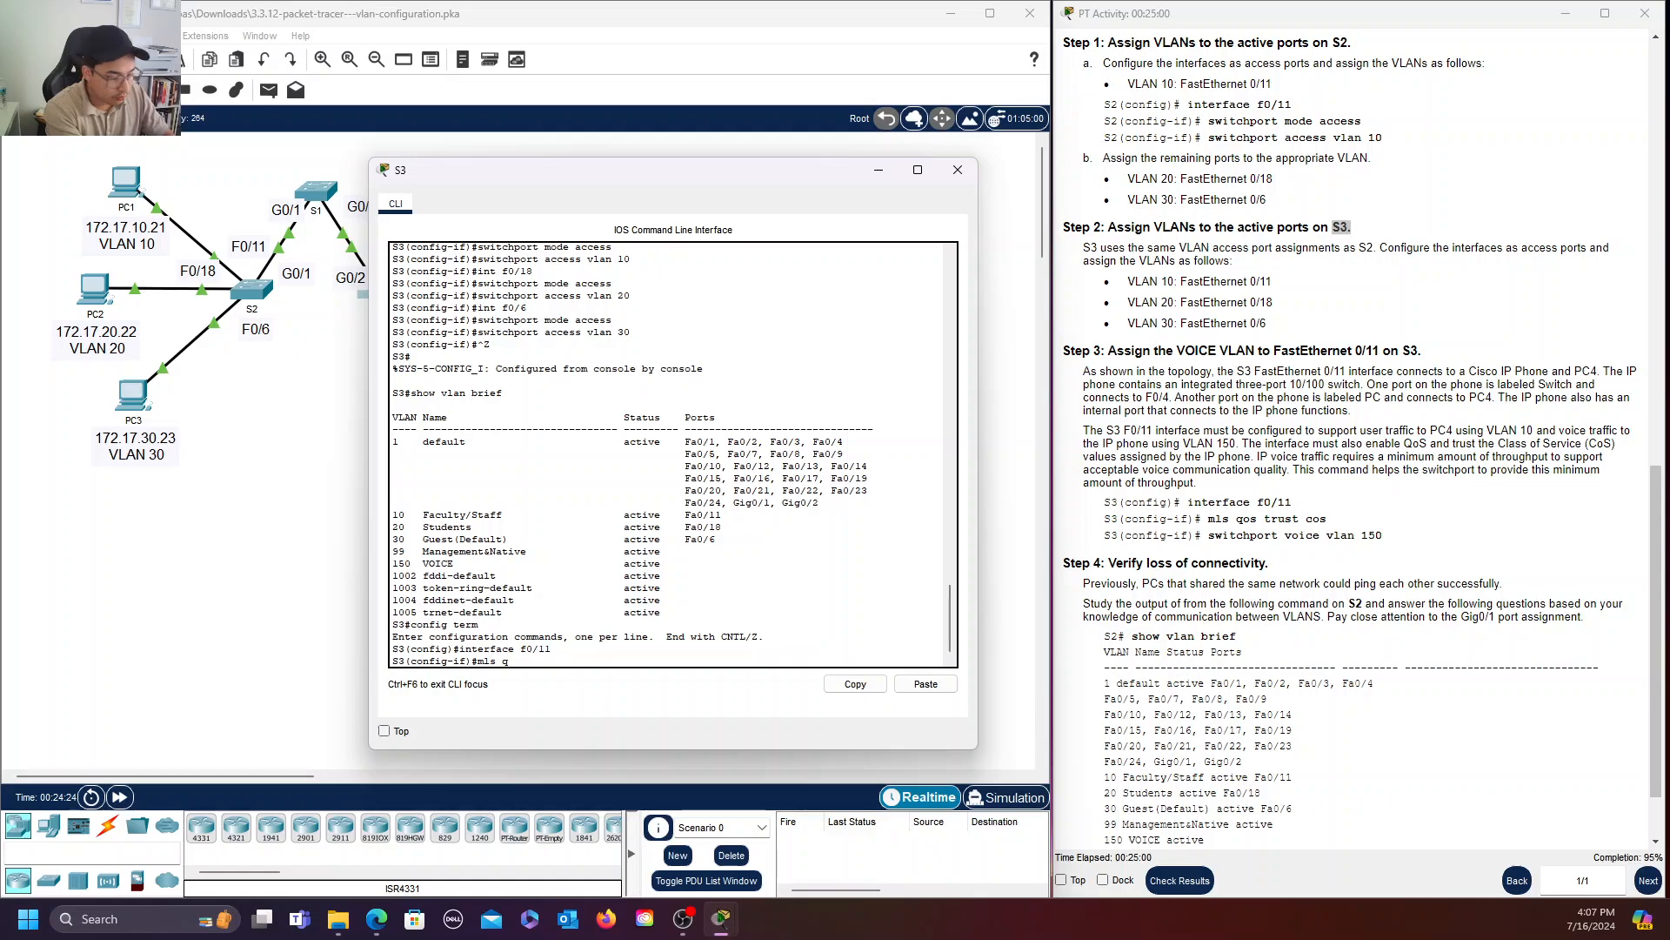
text(os tru)
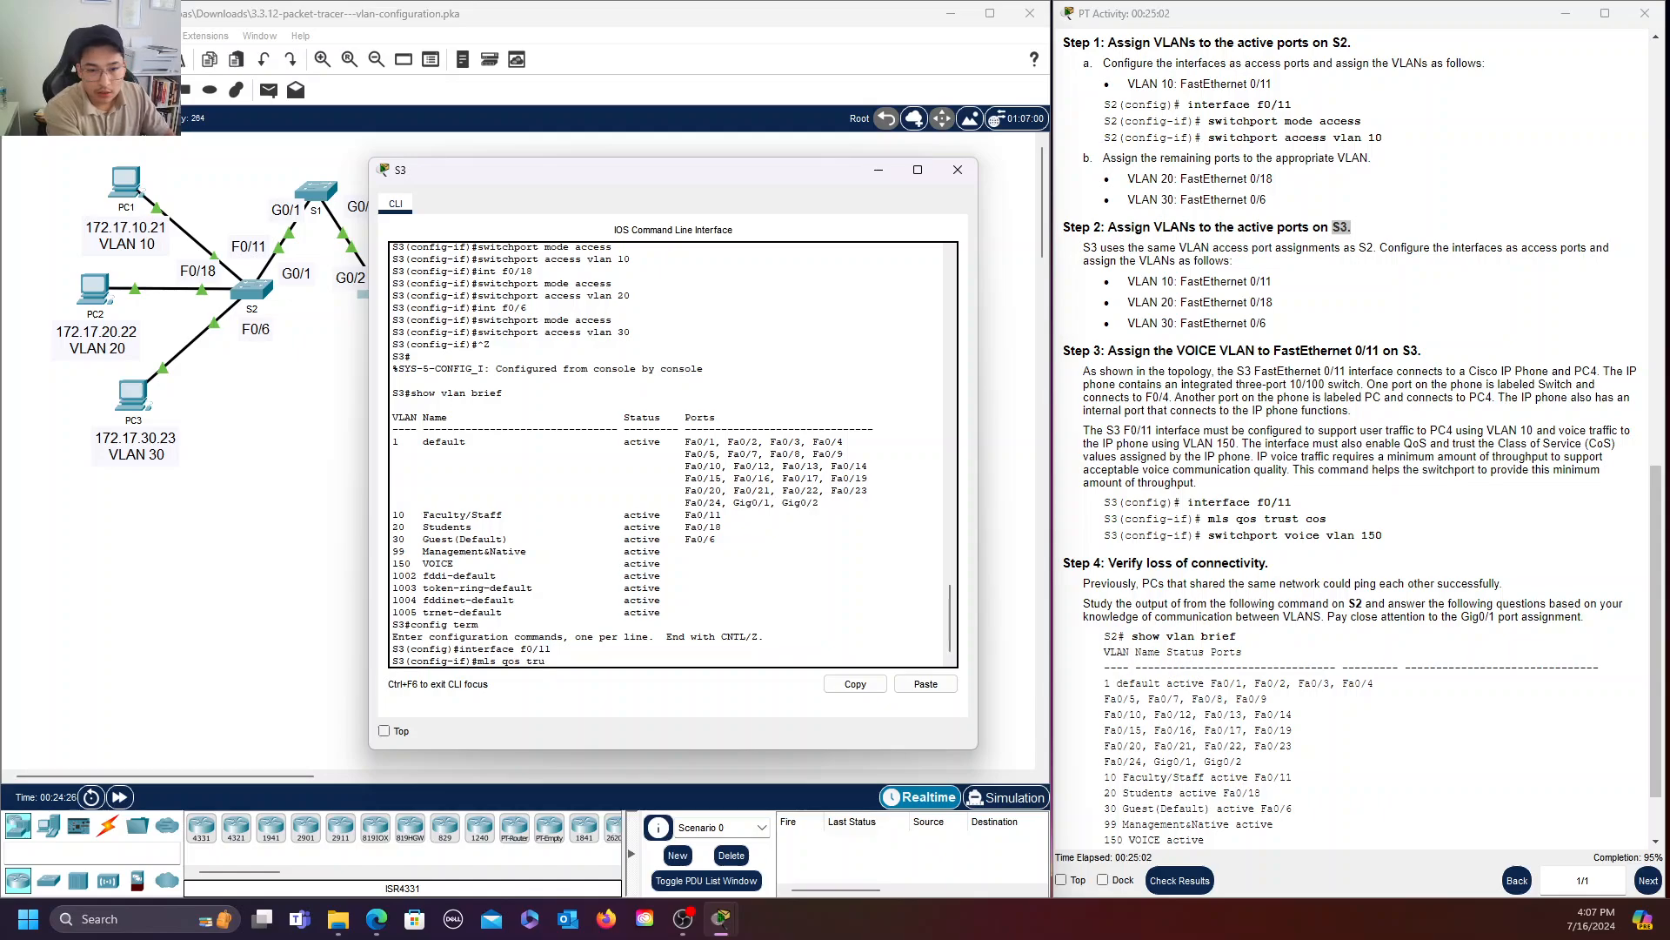
text(st cos)
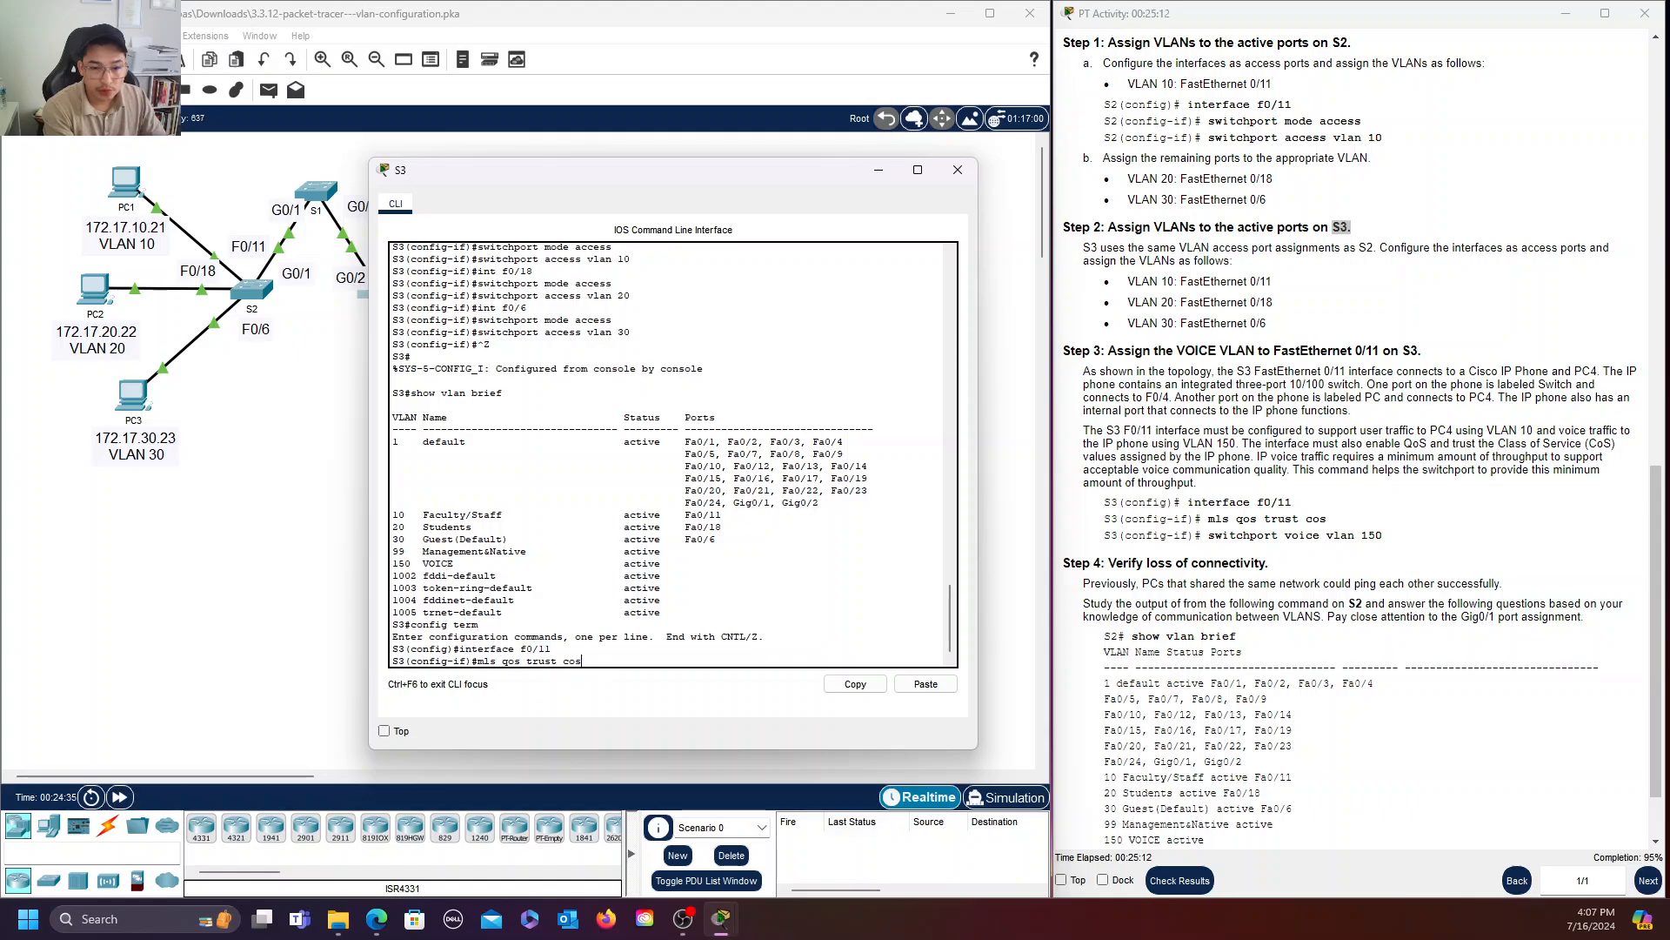
key(Return)
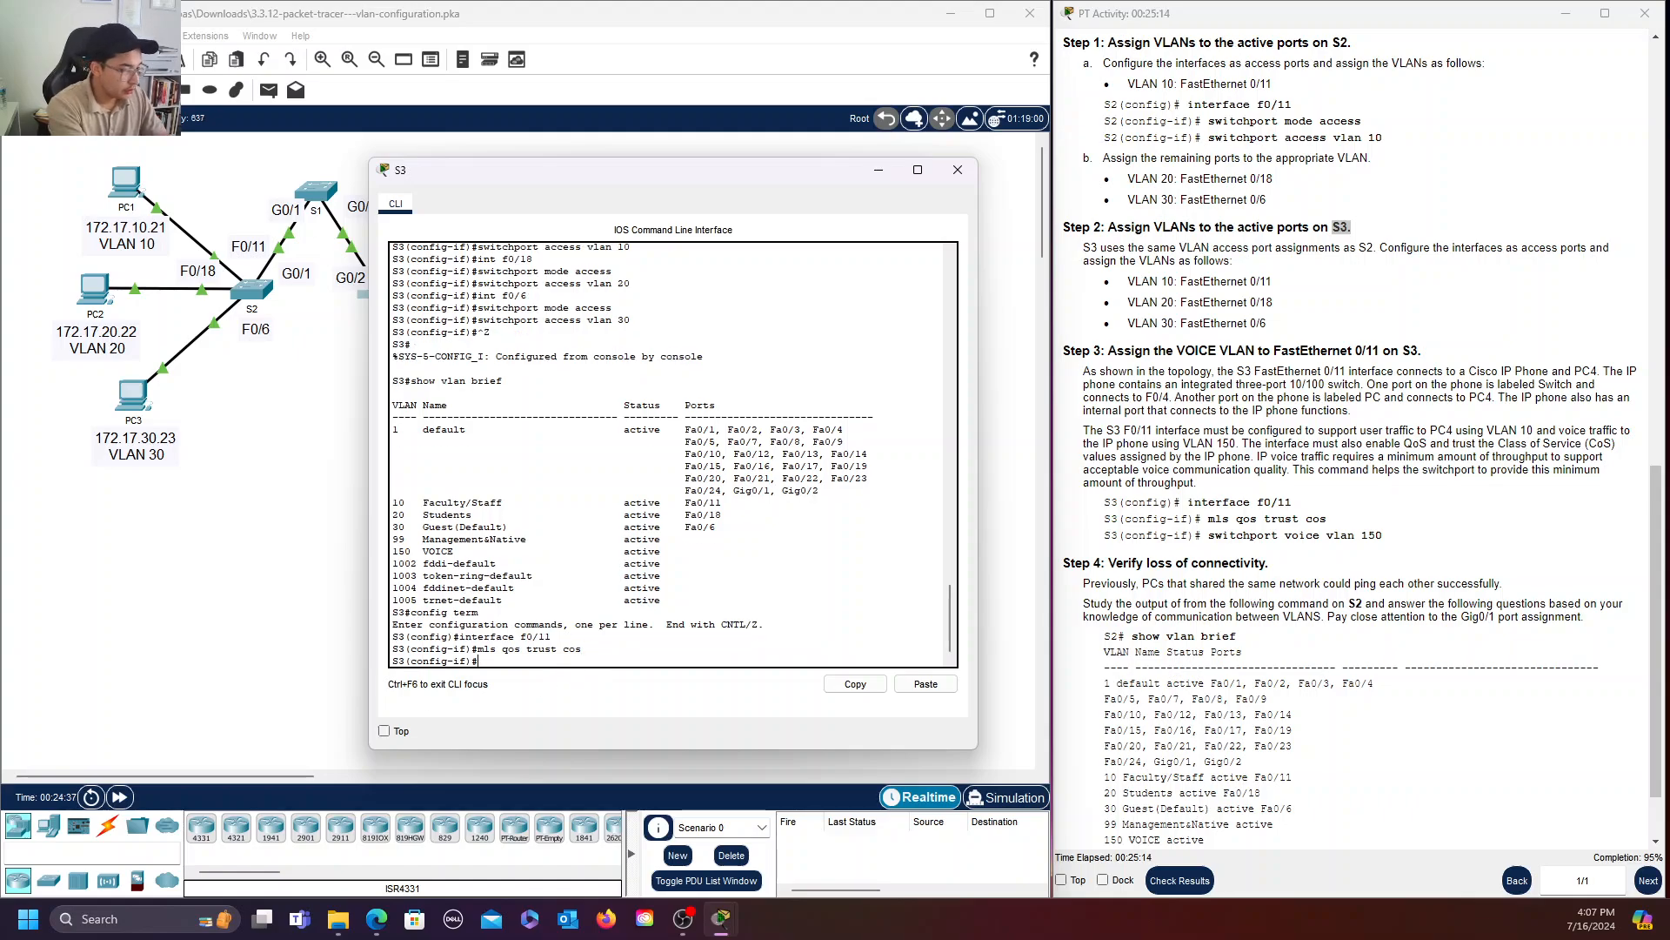
Assign voice VLAN 150 to S3's interface f0/11 with switchport voice vlan 150 and minimize the S3 window.
text(swit)
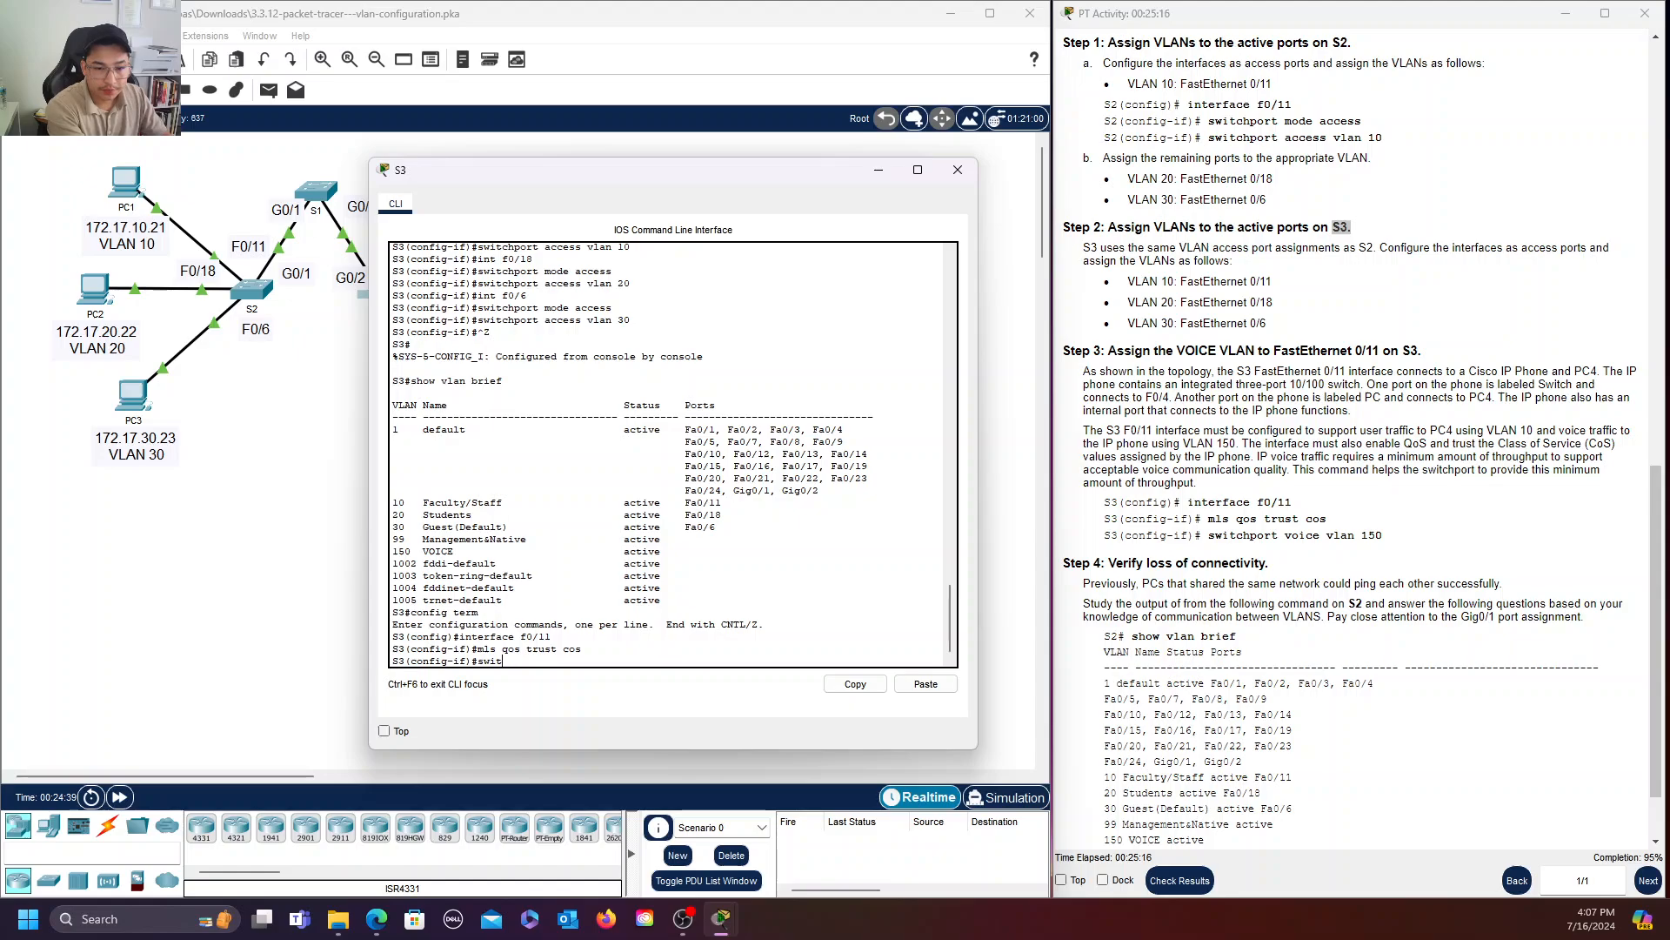
text(chport v)
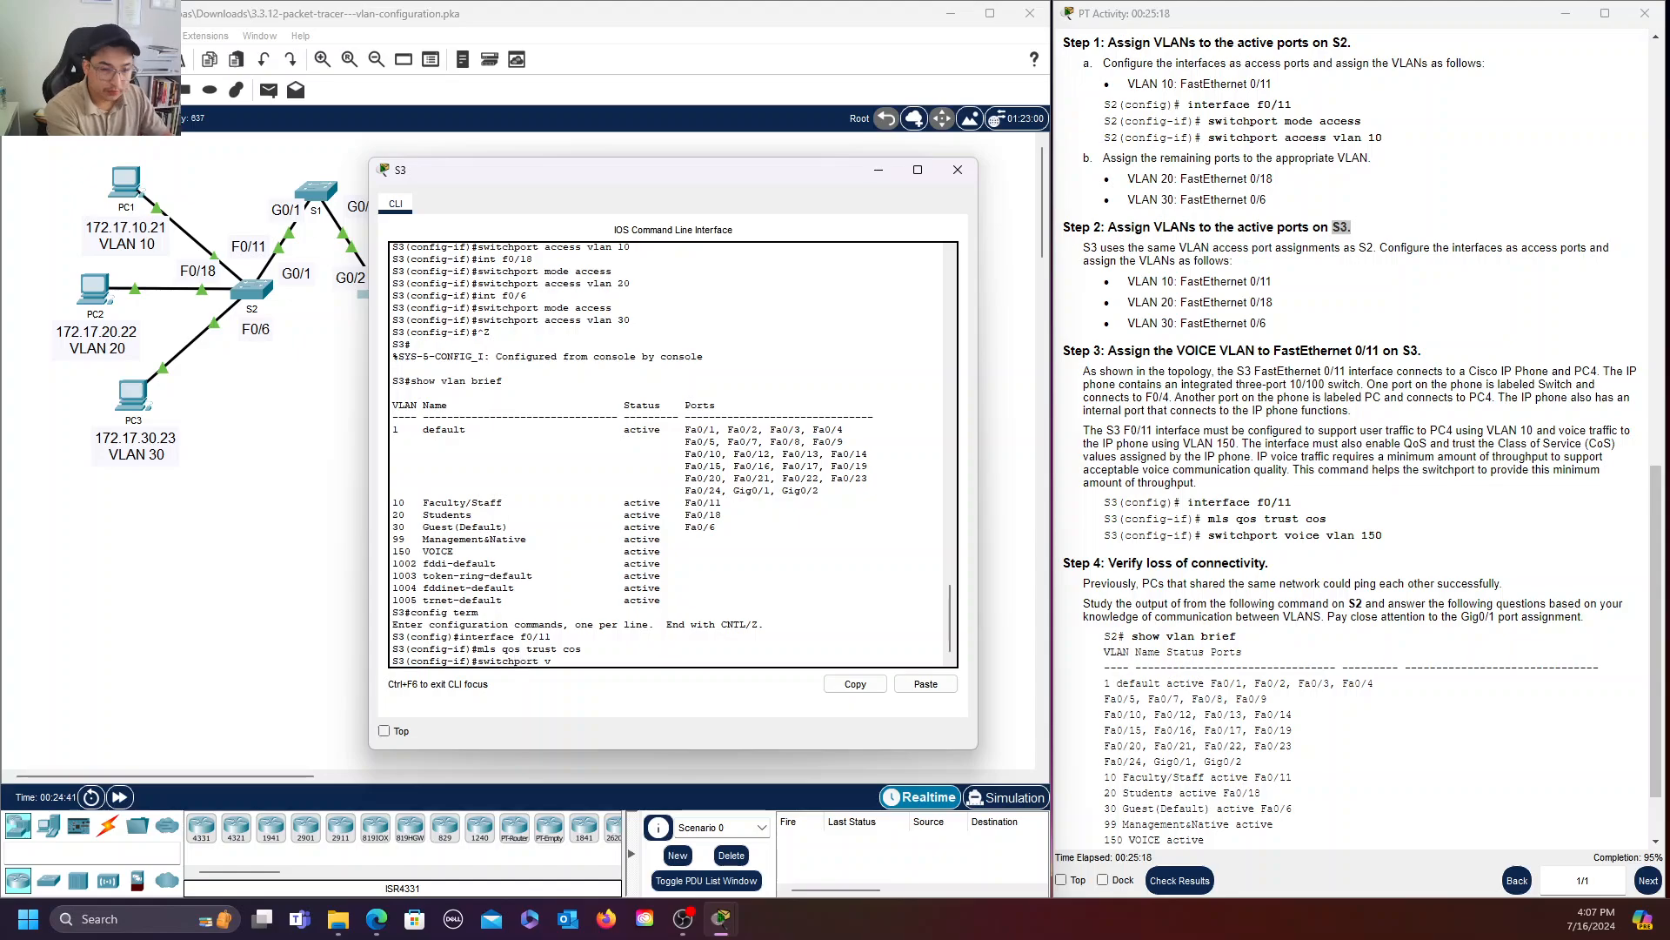
text(oi)
key(BackSpace)
text(oic)
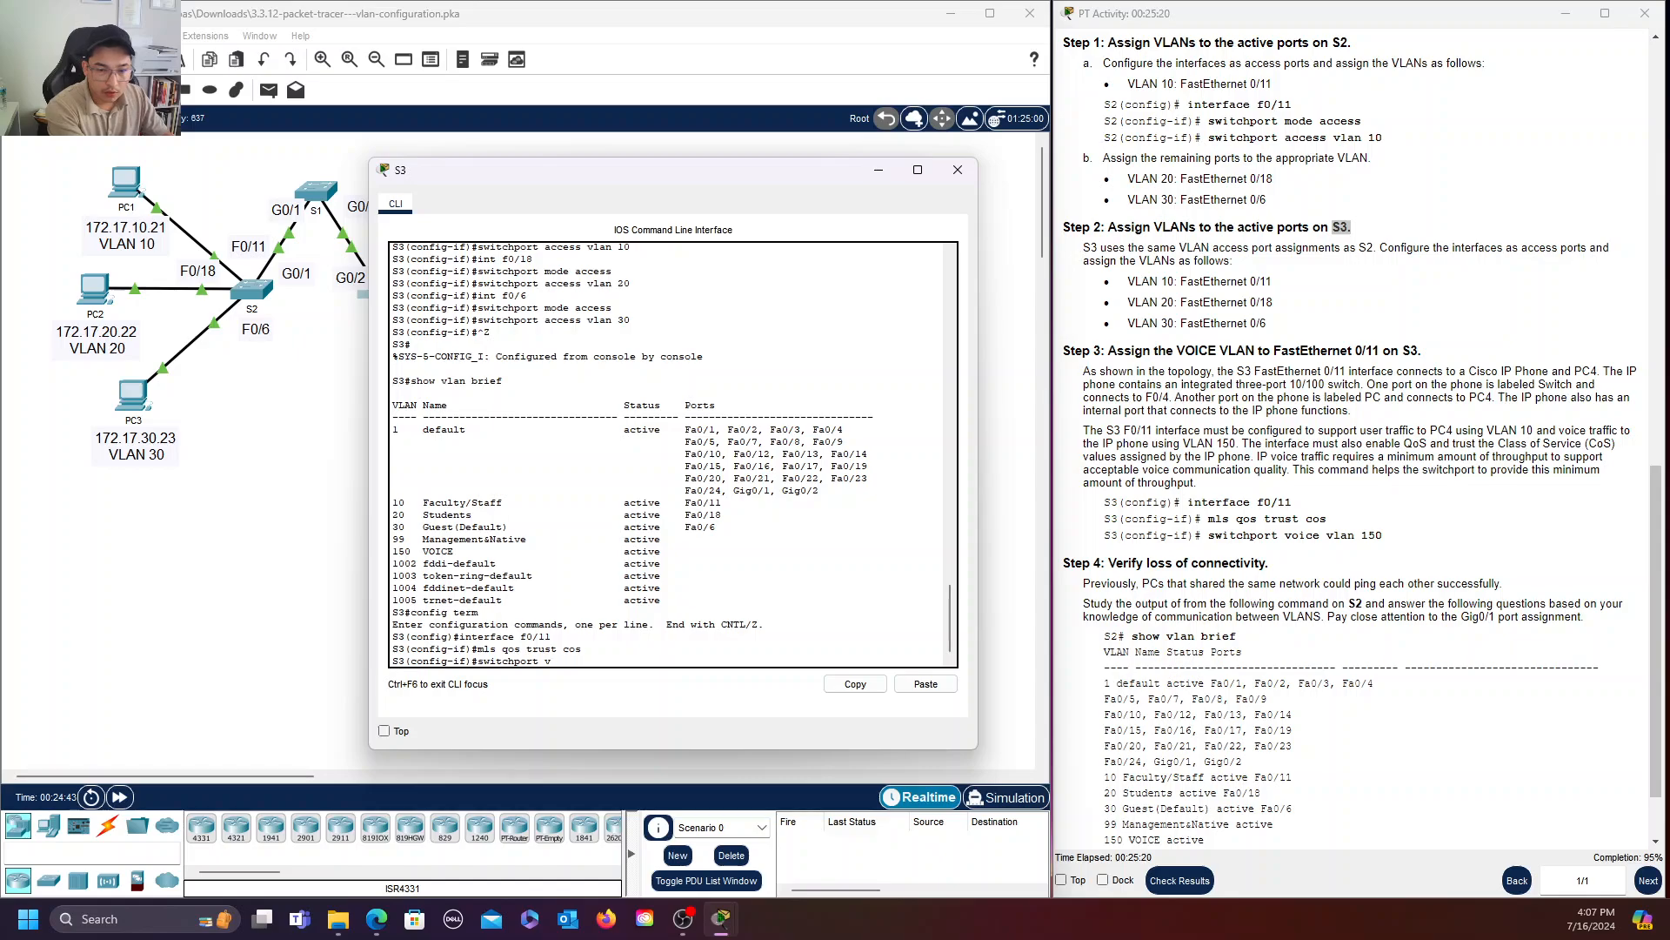
text(e vlan 150)
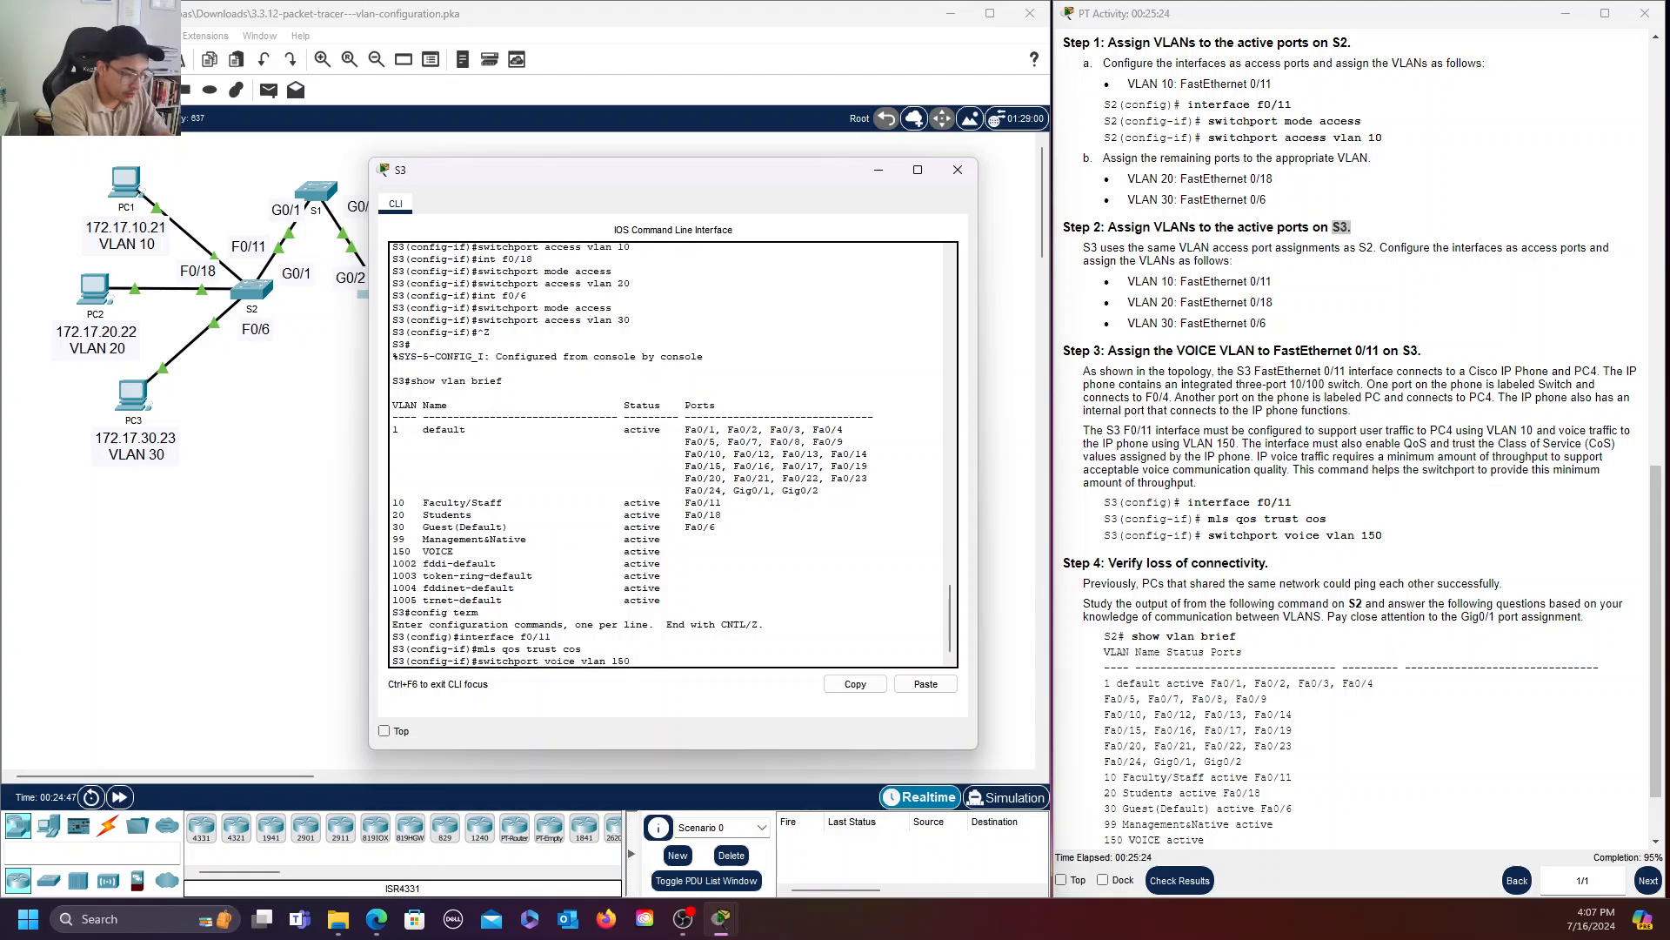
key(Return)
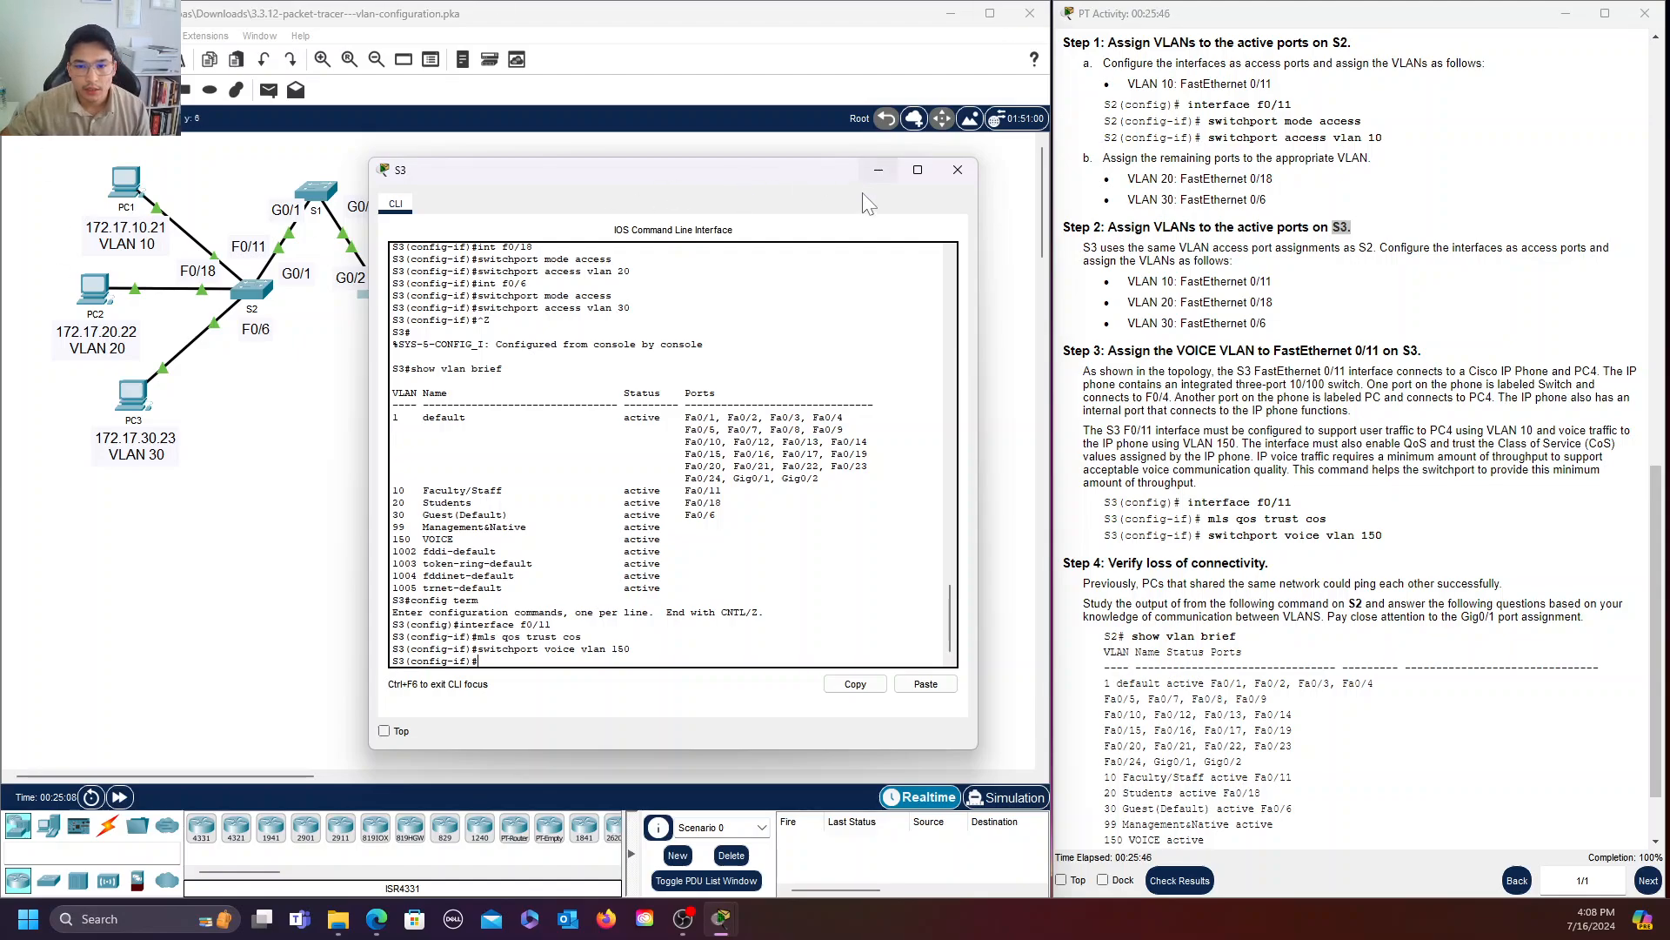
click(878, 170)
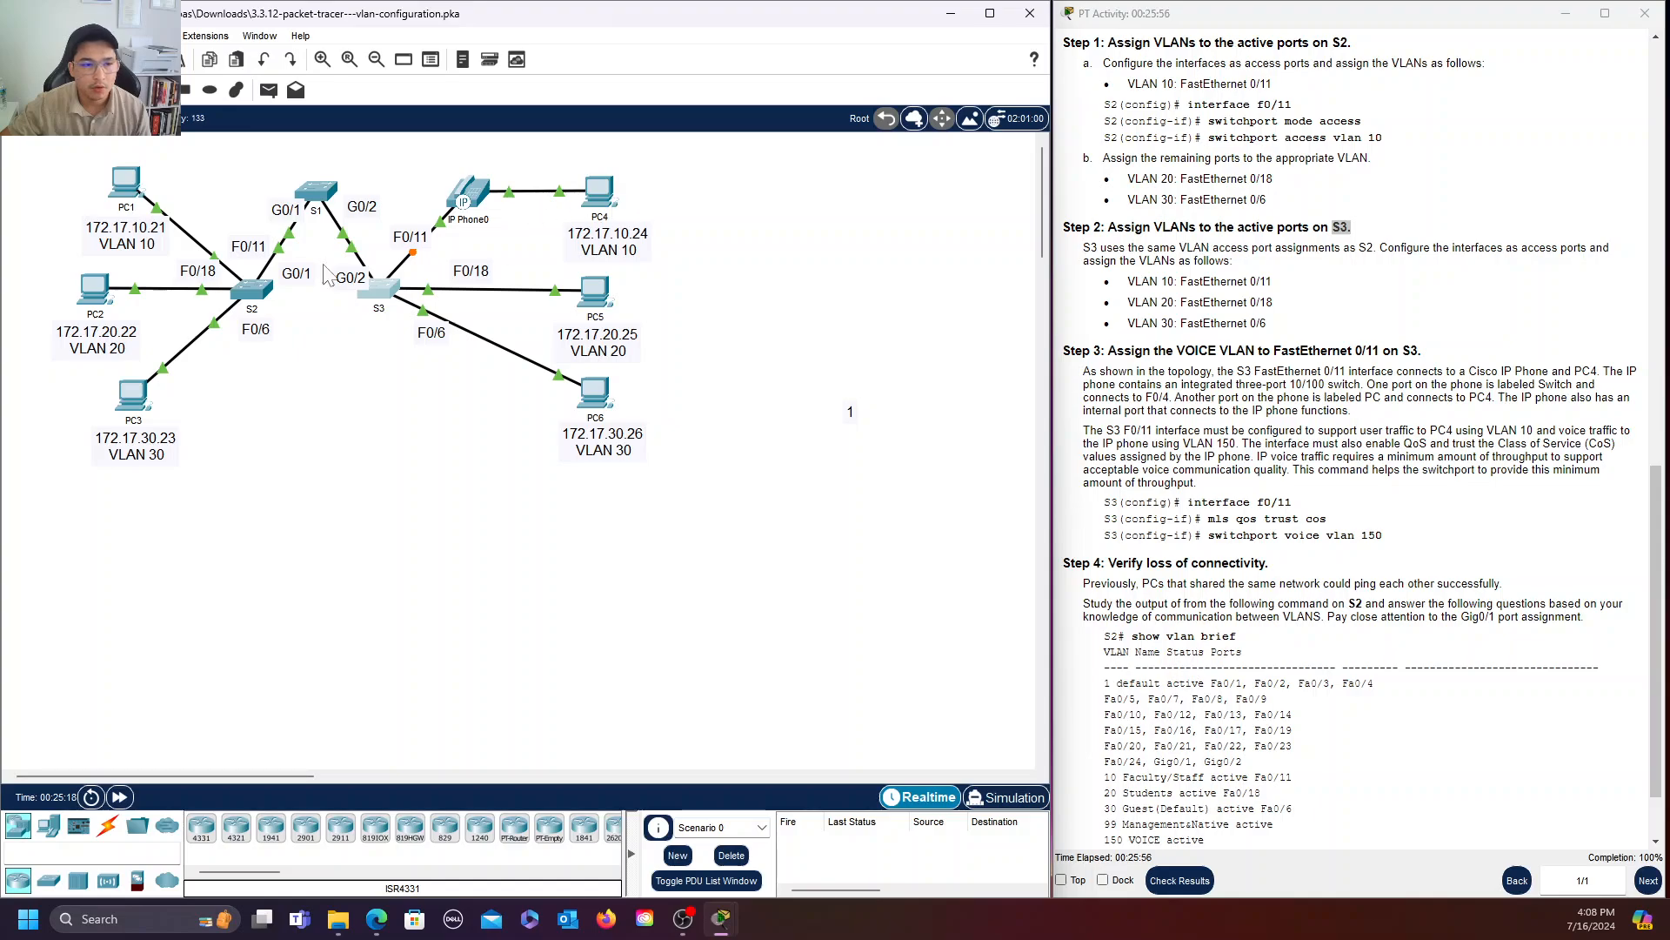
Ping PC4 at 172.17.10.24 from PC1's command prompt and close the PC1 window.
click(125, 181)
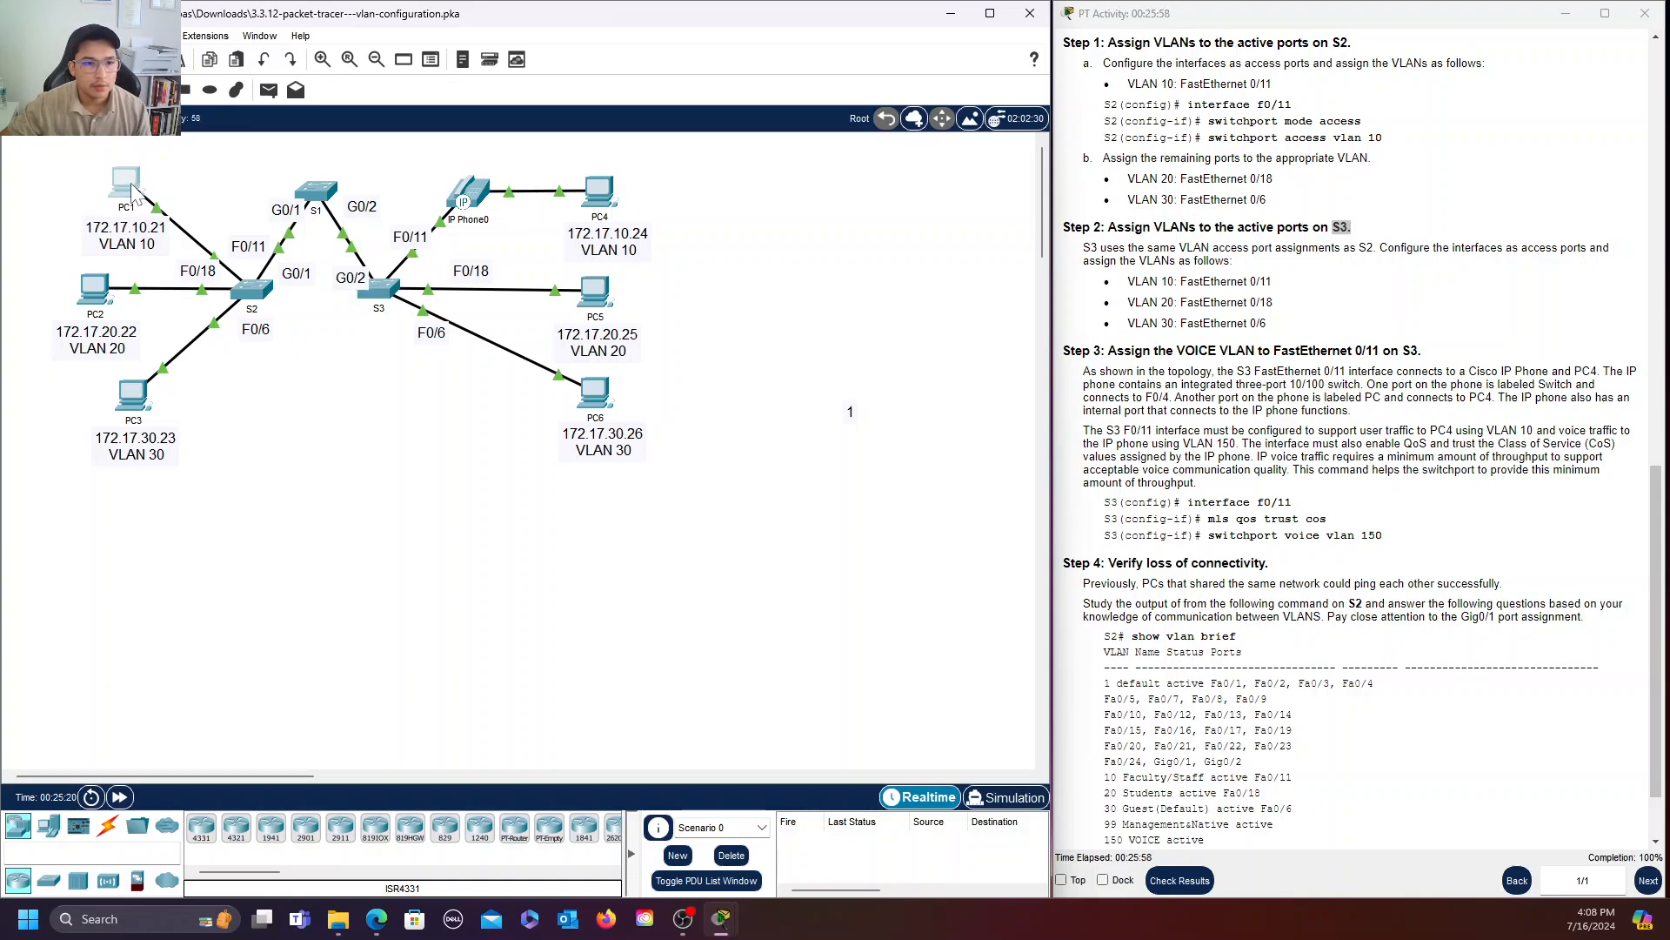
drag(891, 166, 634, 324)
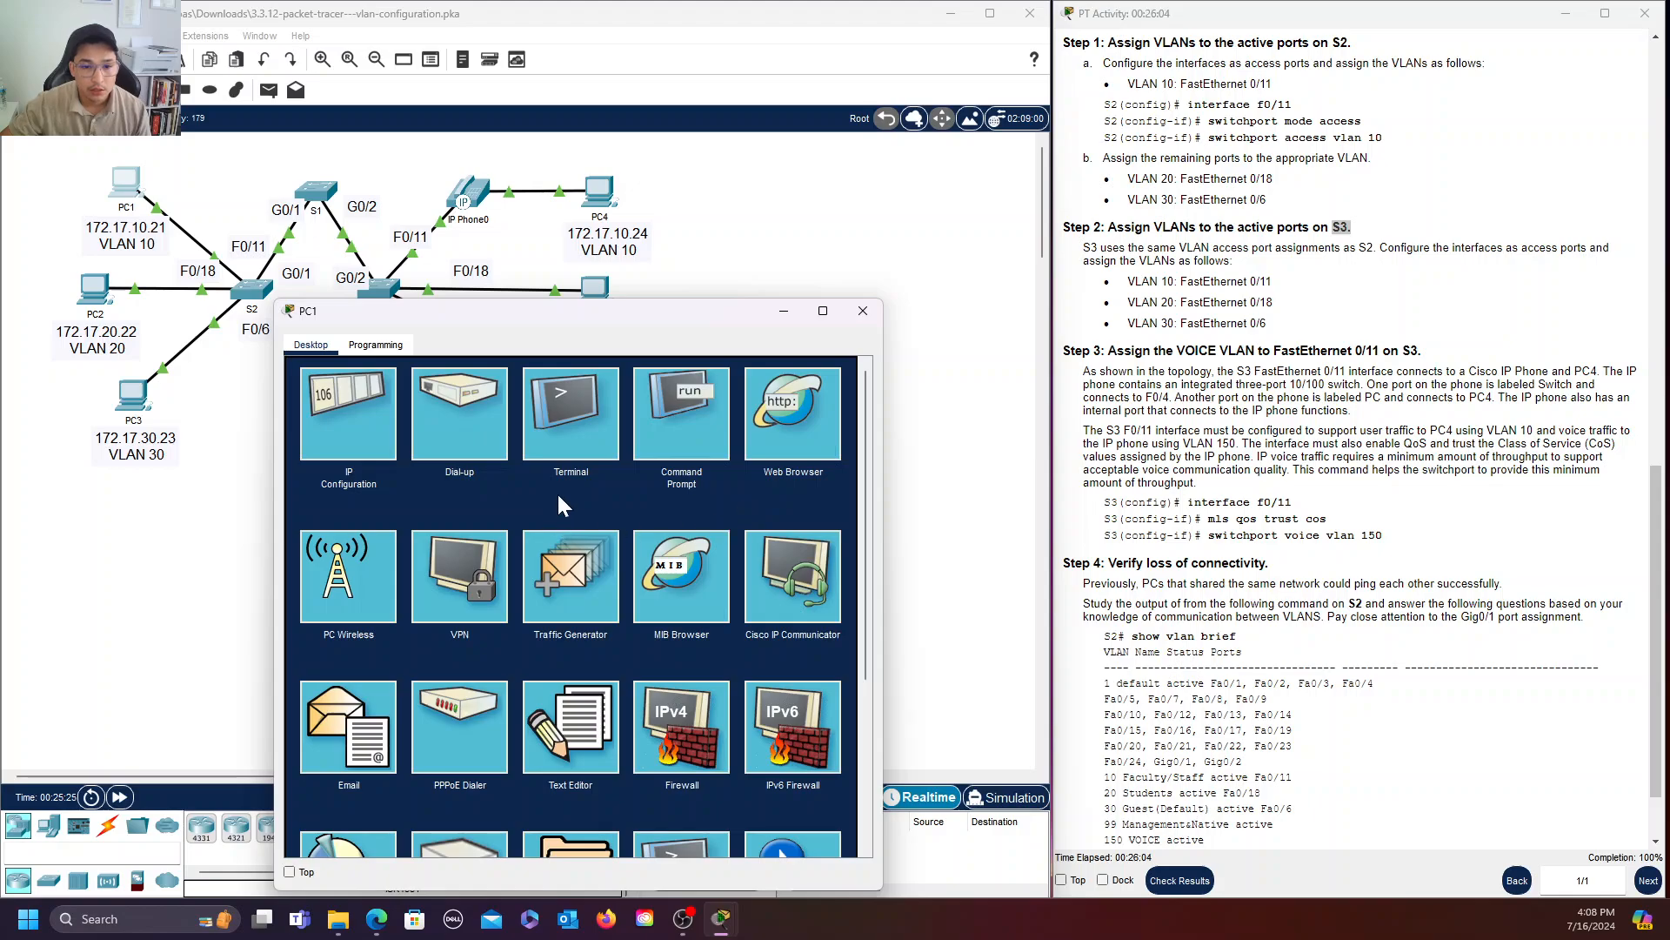
click(682, 414)
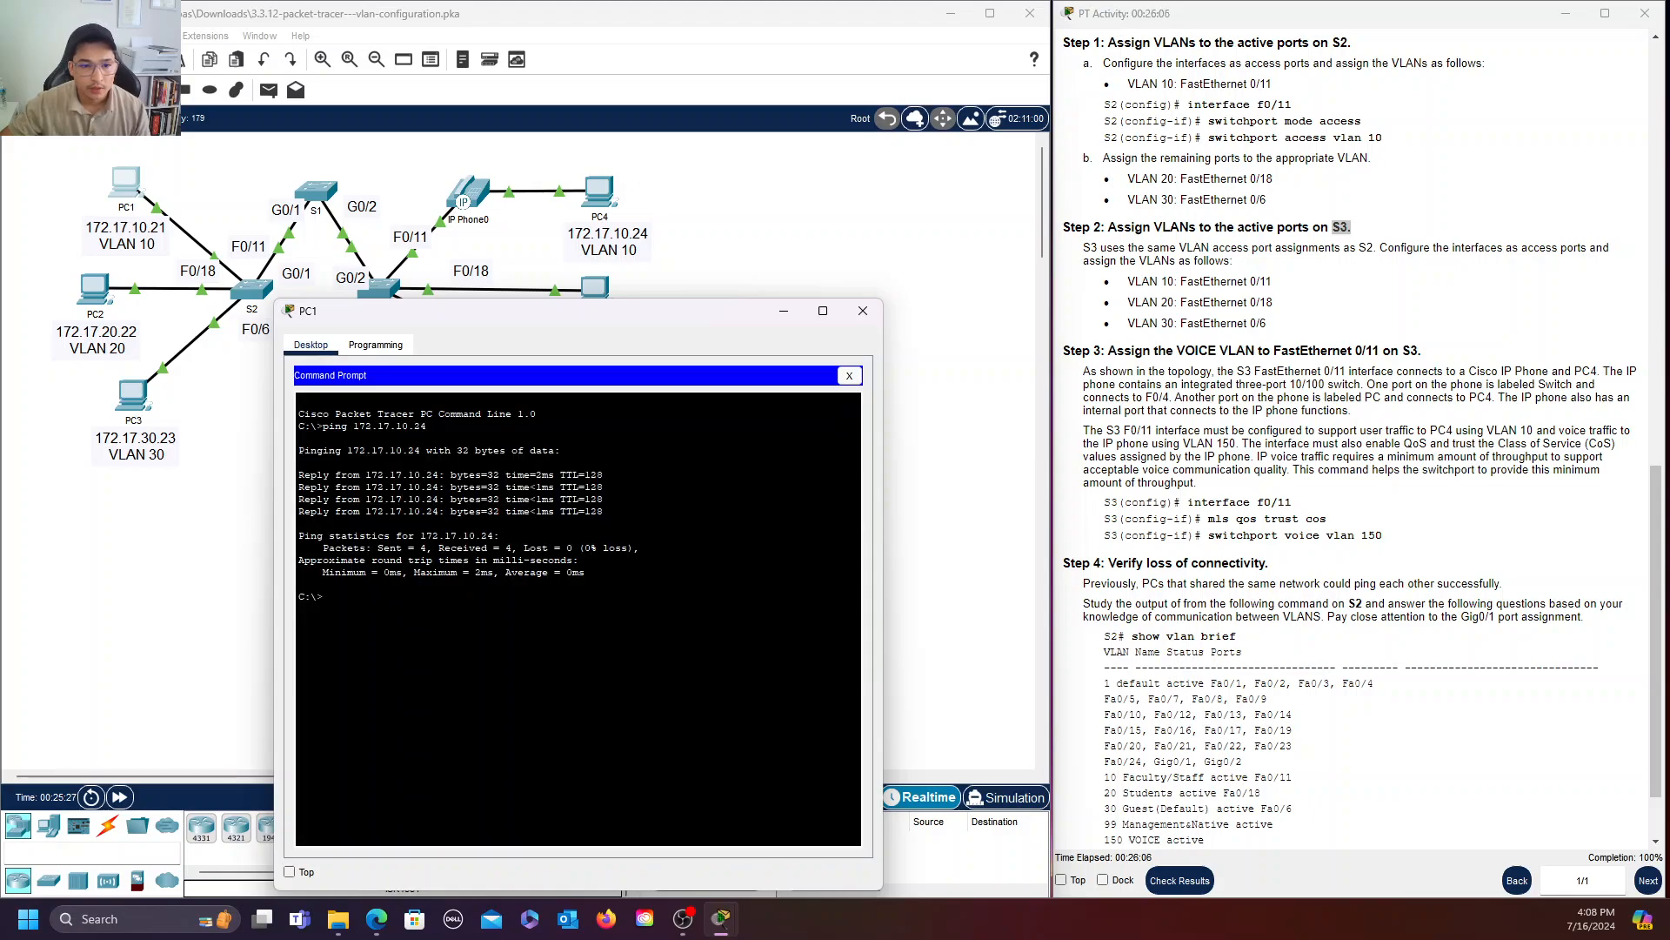
text(pin)
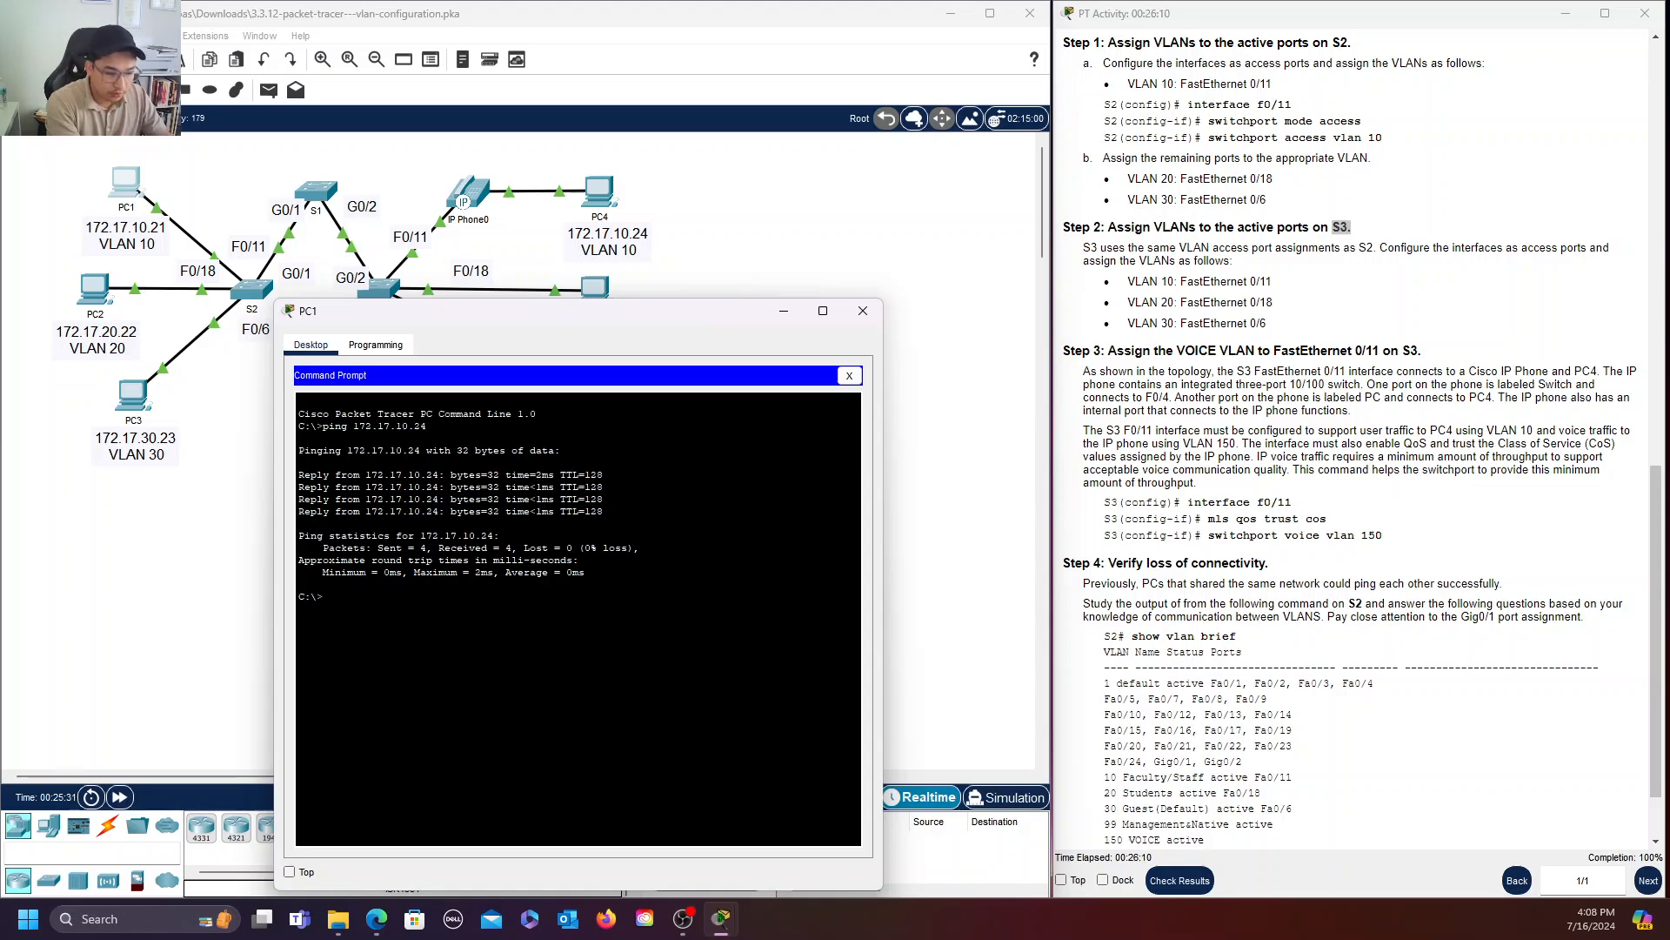
key(Up)
key(Return)
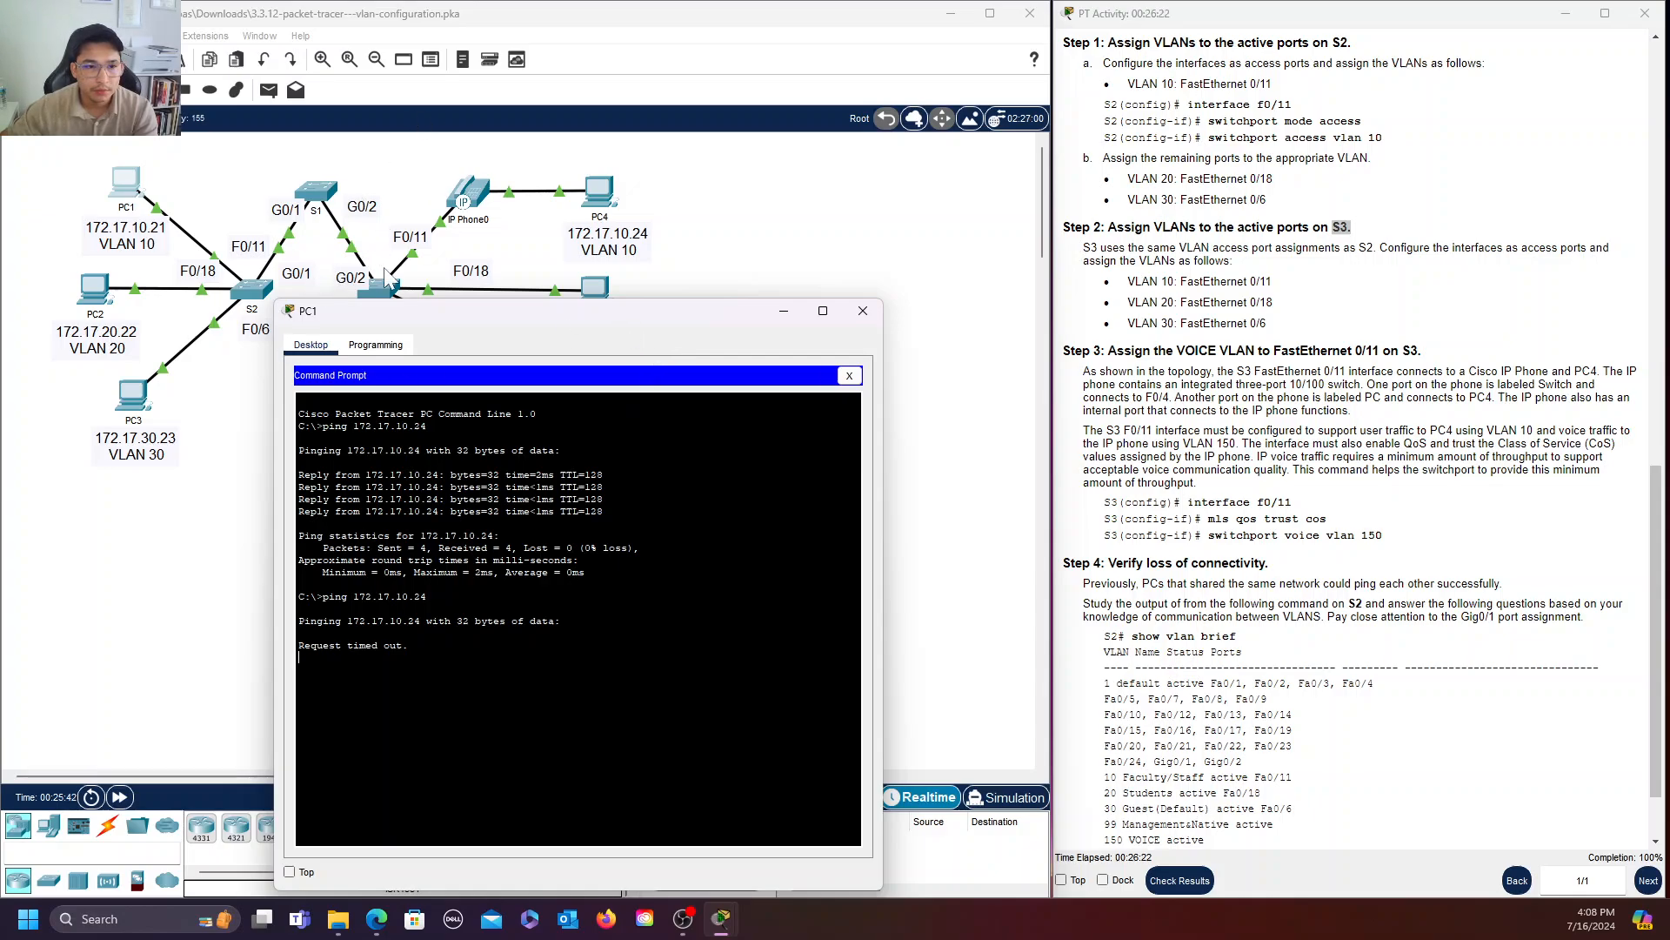
drag(499, 320, 414, 377)
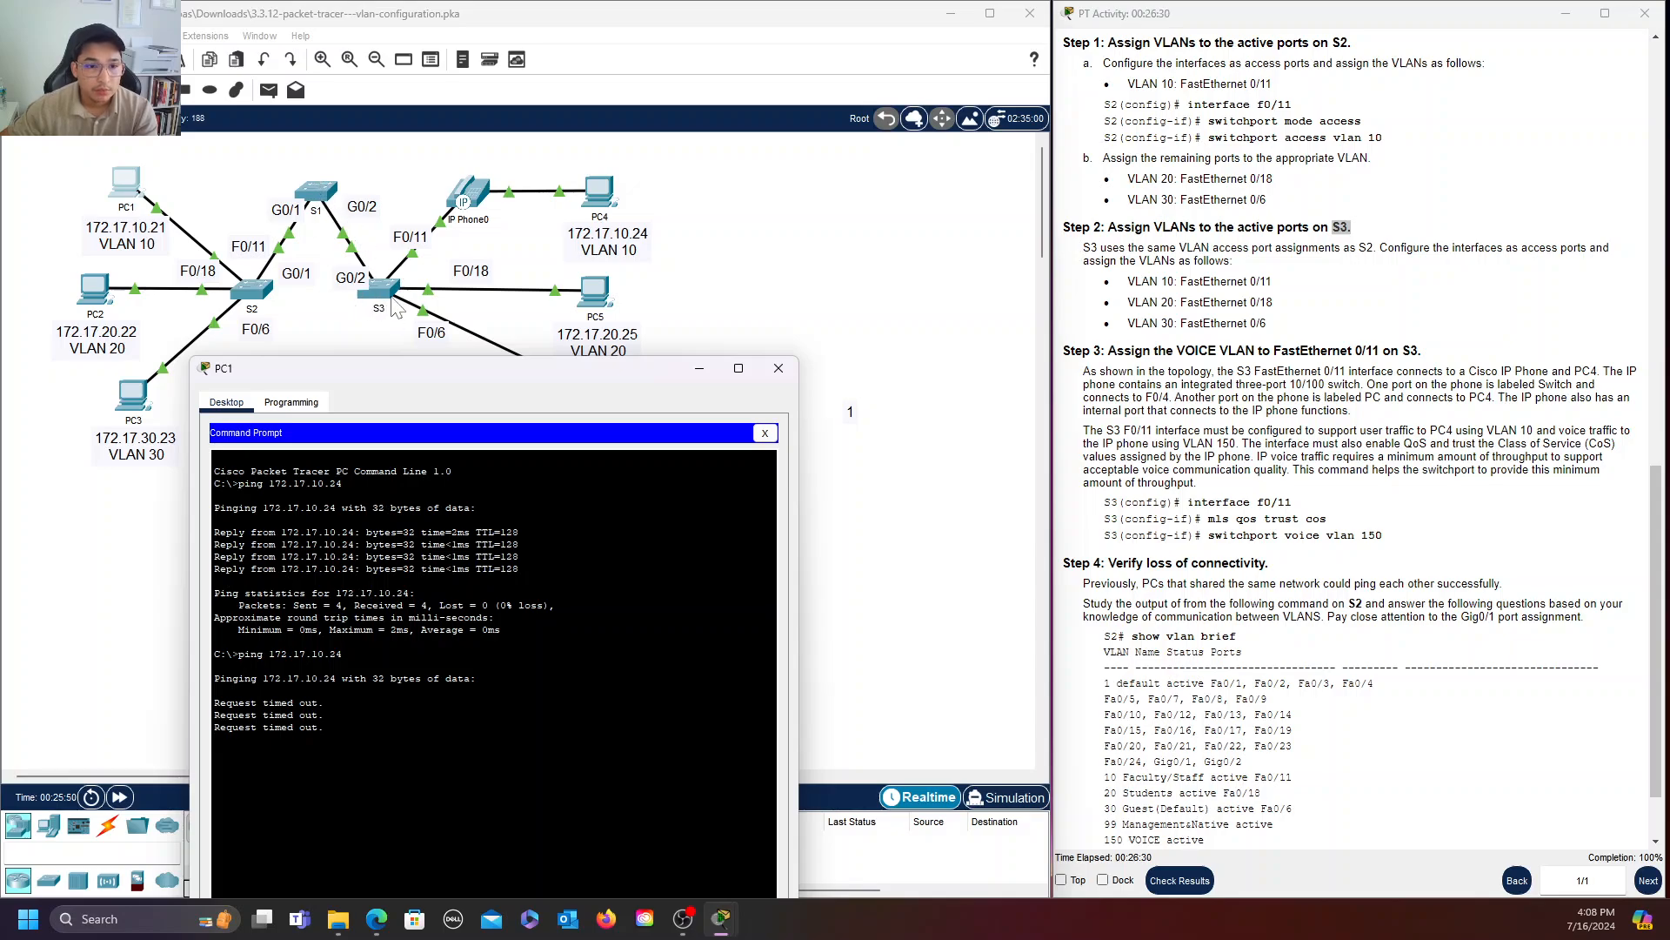
drag(444, 374, 651, 271)
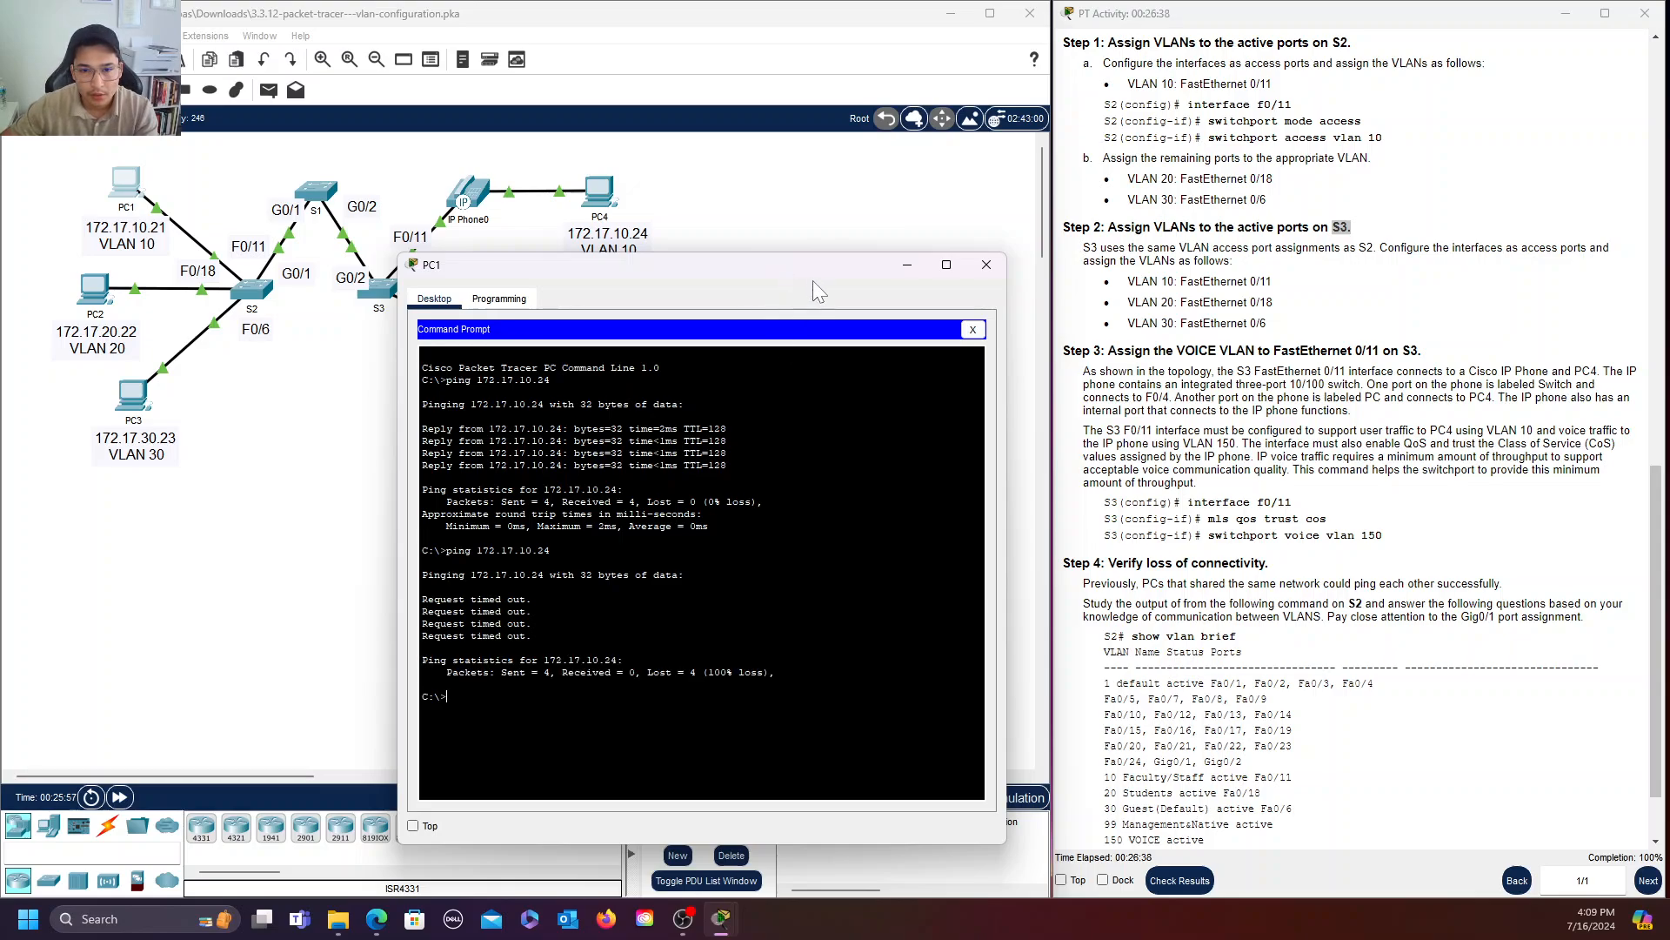
drag(701, 264, 586, 257)
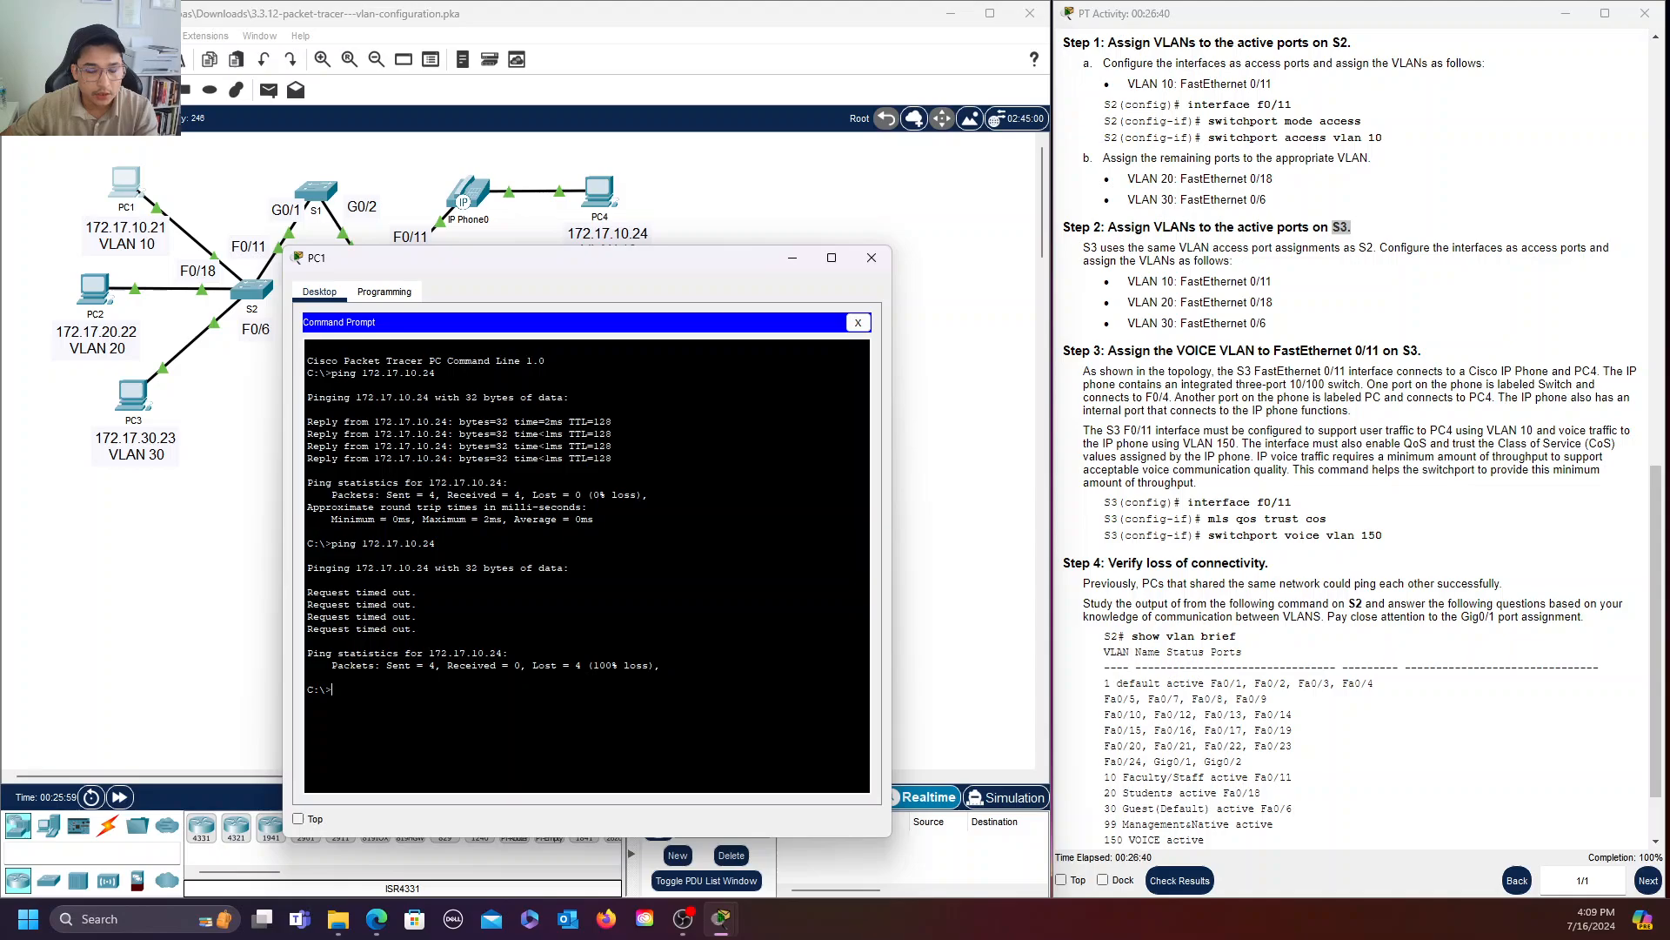
click(872, 266)
Restore S3's command line, review the Step 4 instructions on verifying loss of connectivity, and close the S3 window.
mouse_move(721, 918)
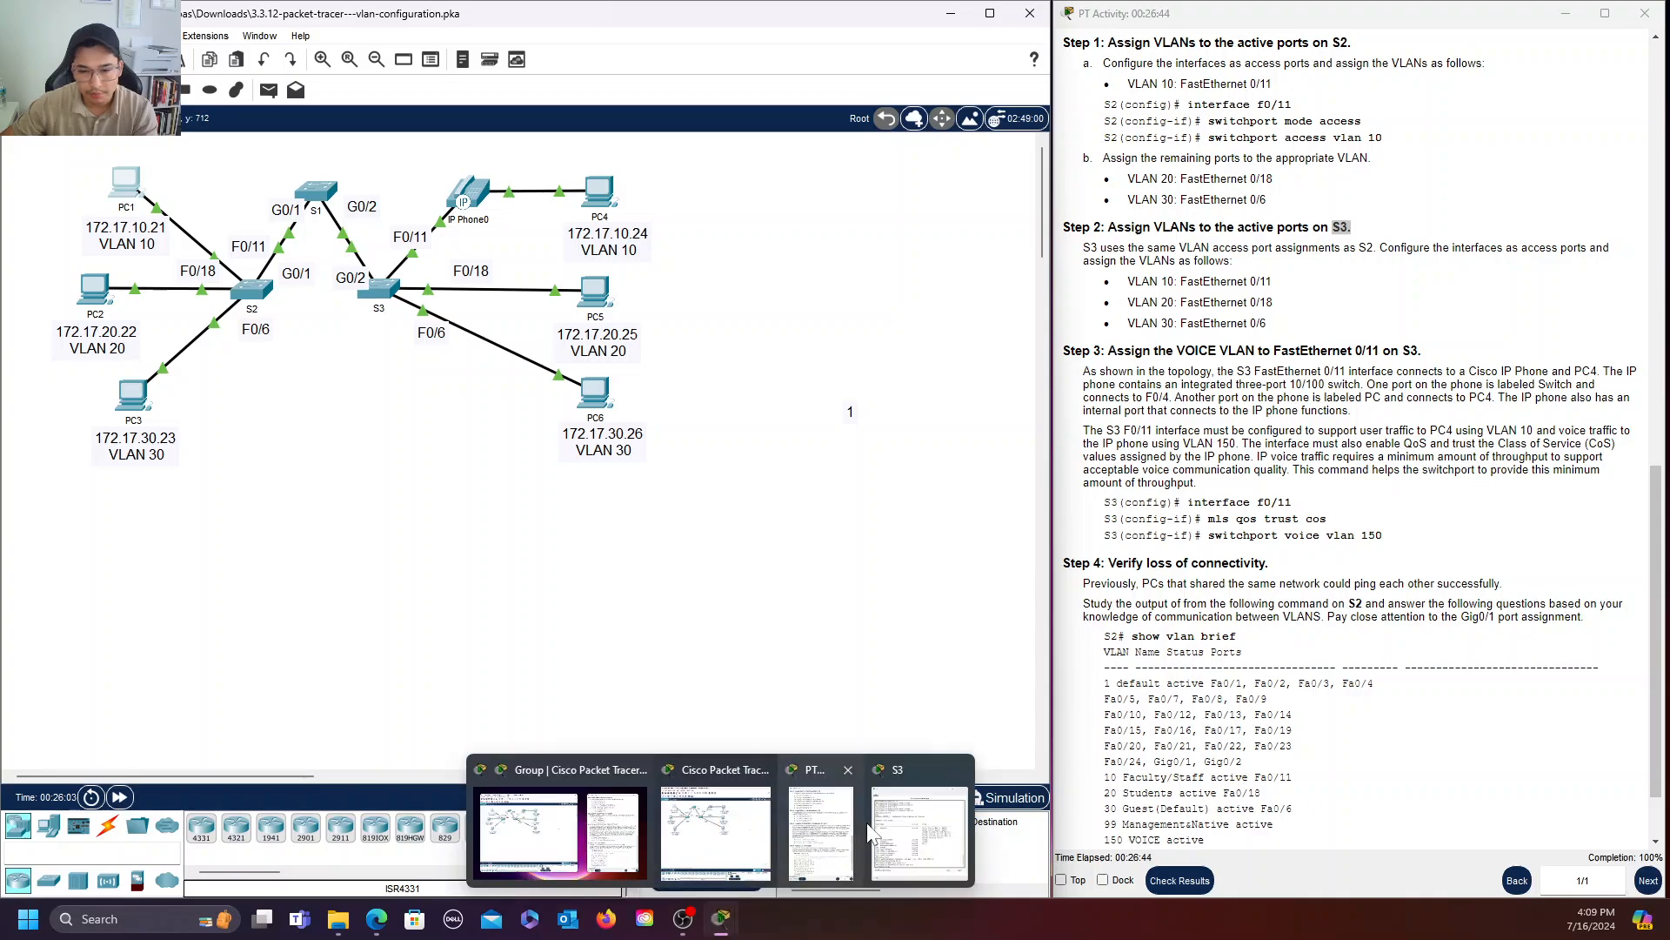
click(879, 828)
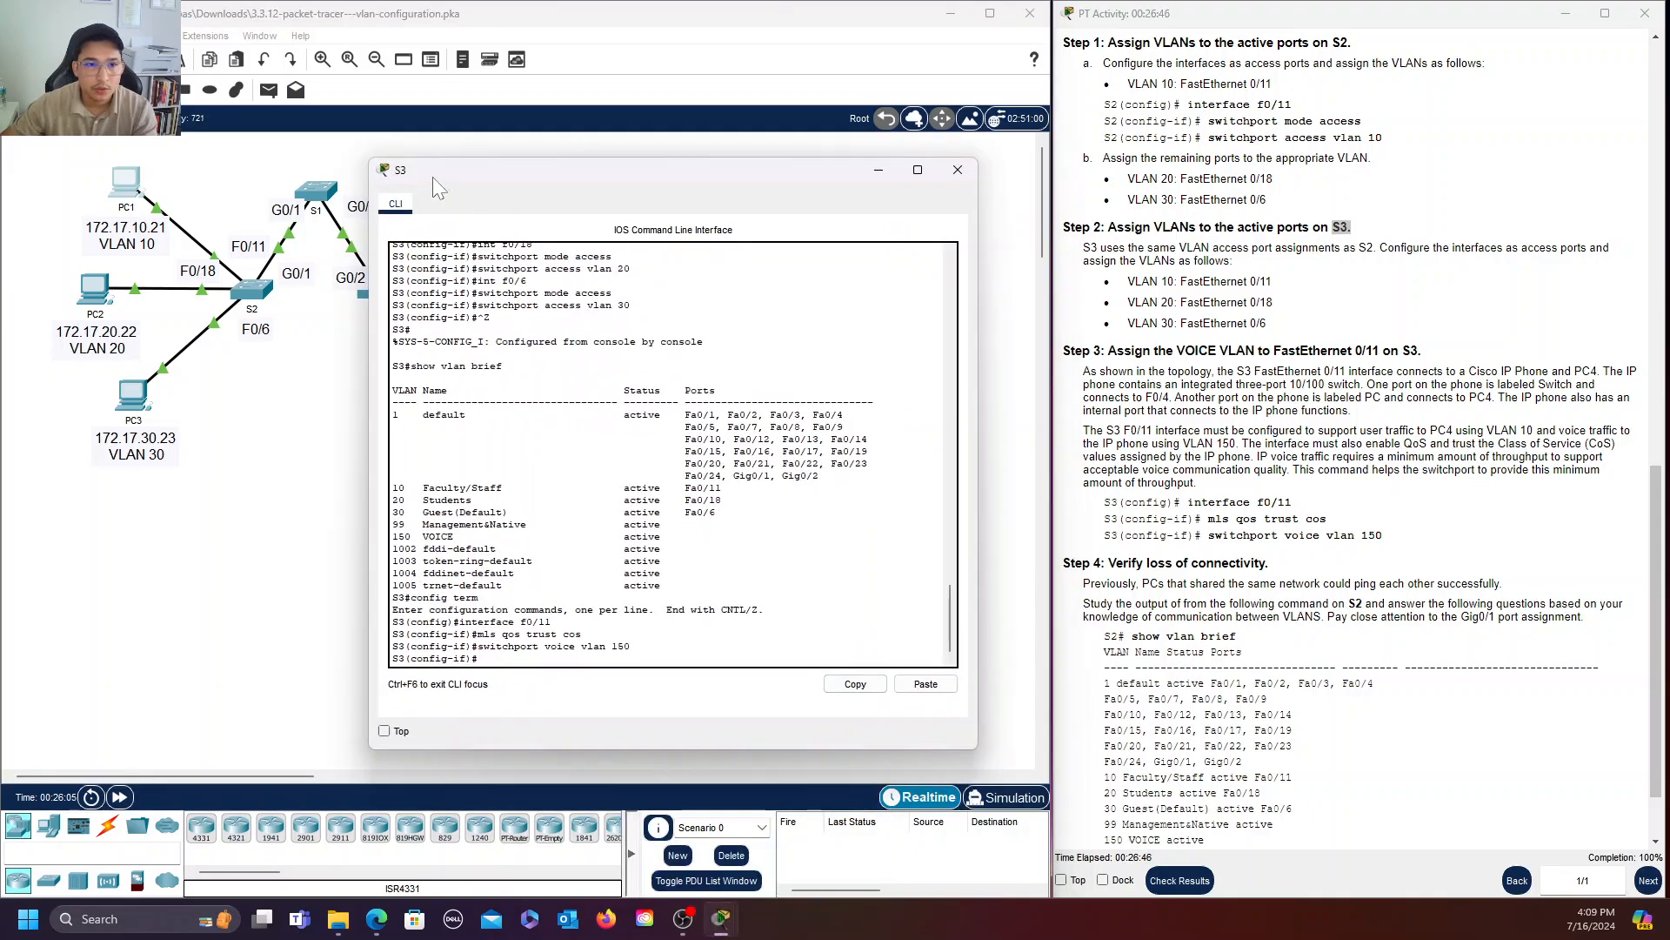
drag(557, 176, 621, 128)
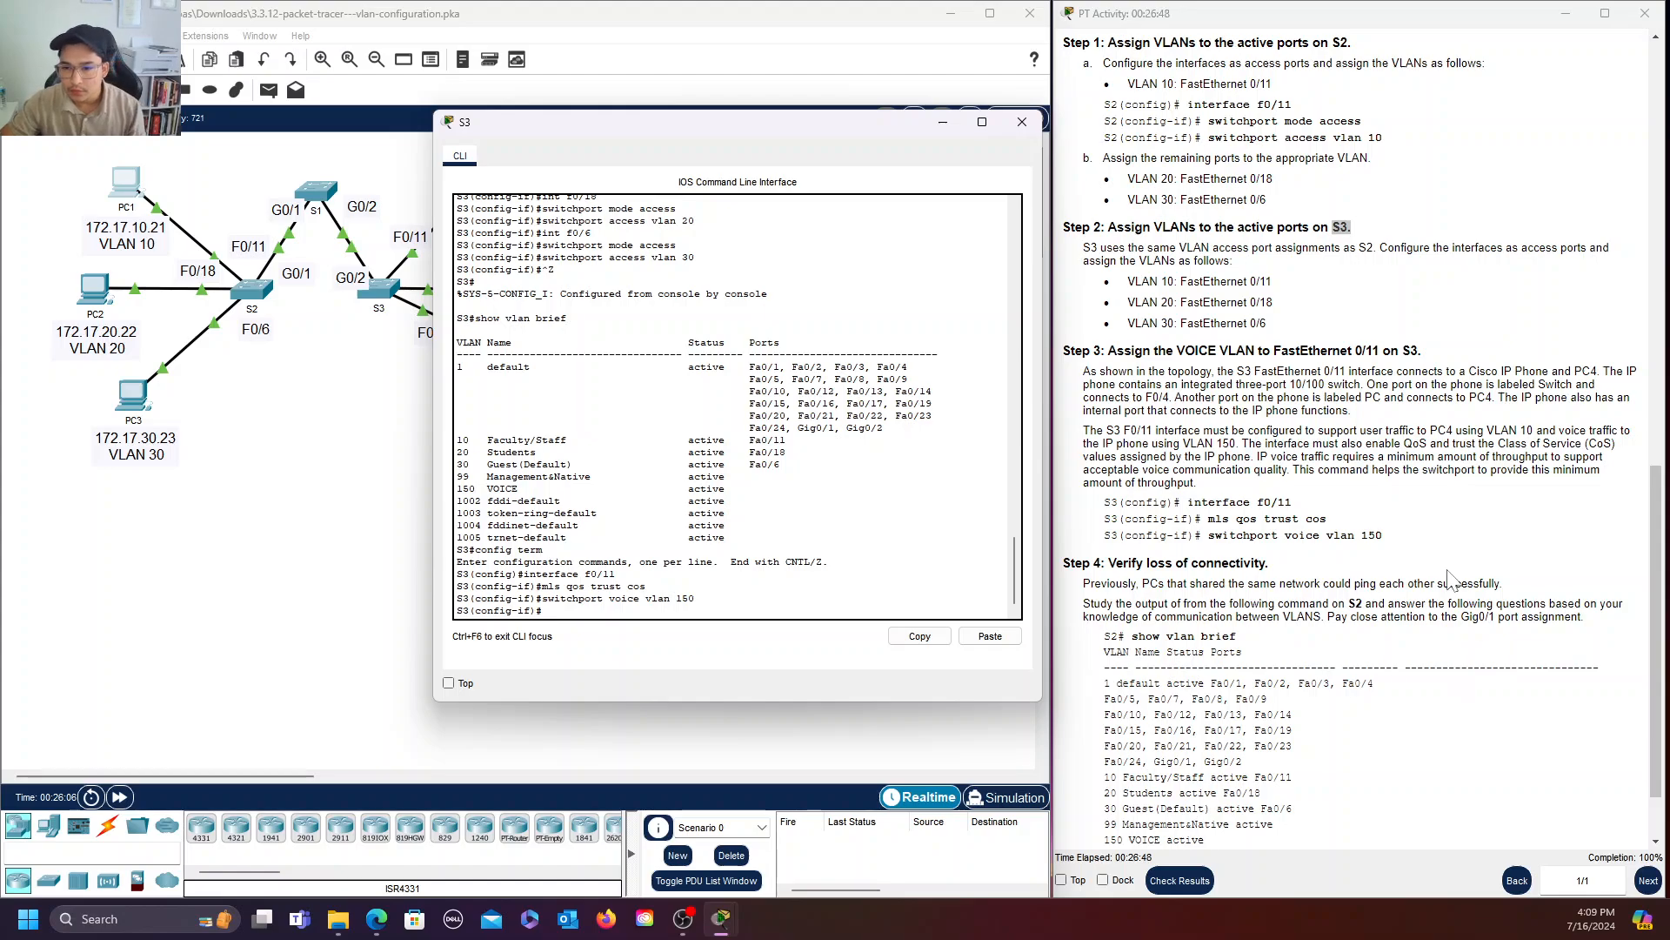
scroll(1455, 580, down, 1)
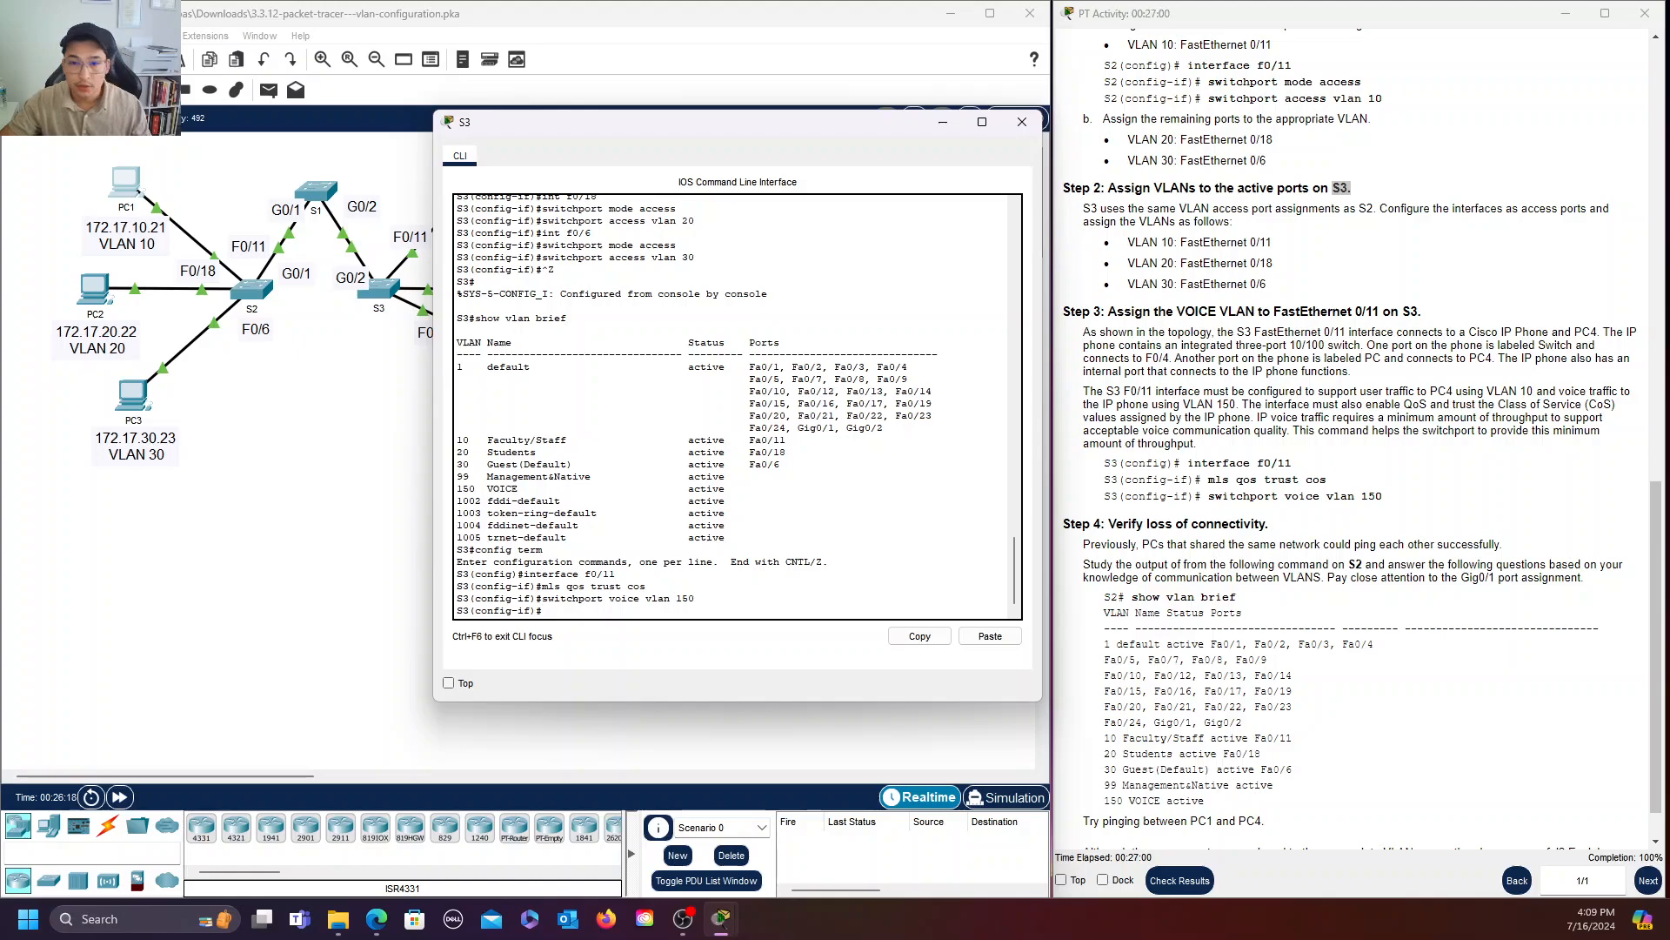
click(1022, 123)
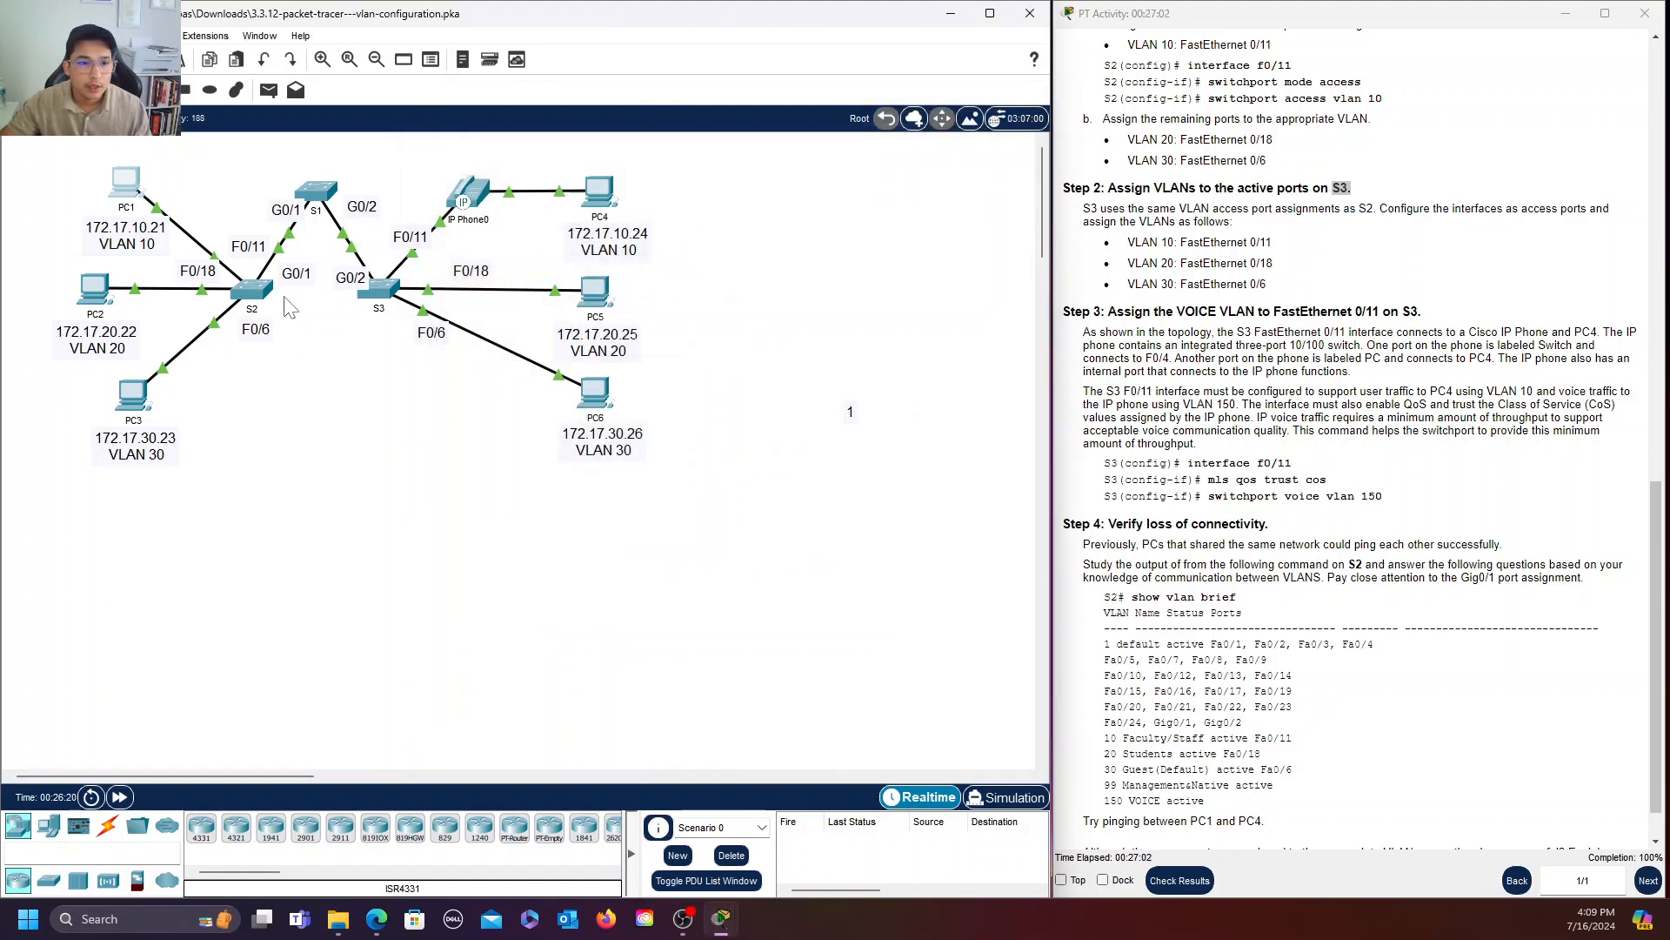
Open S2's command line and list its VLANs and port assignments with show vlan brief.
click(251, 289)
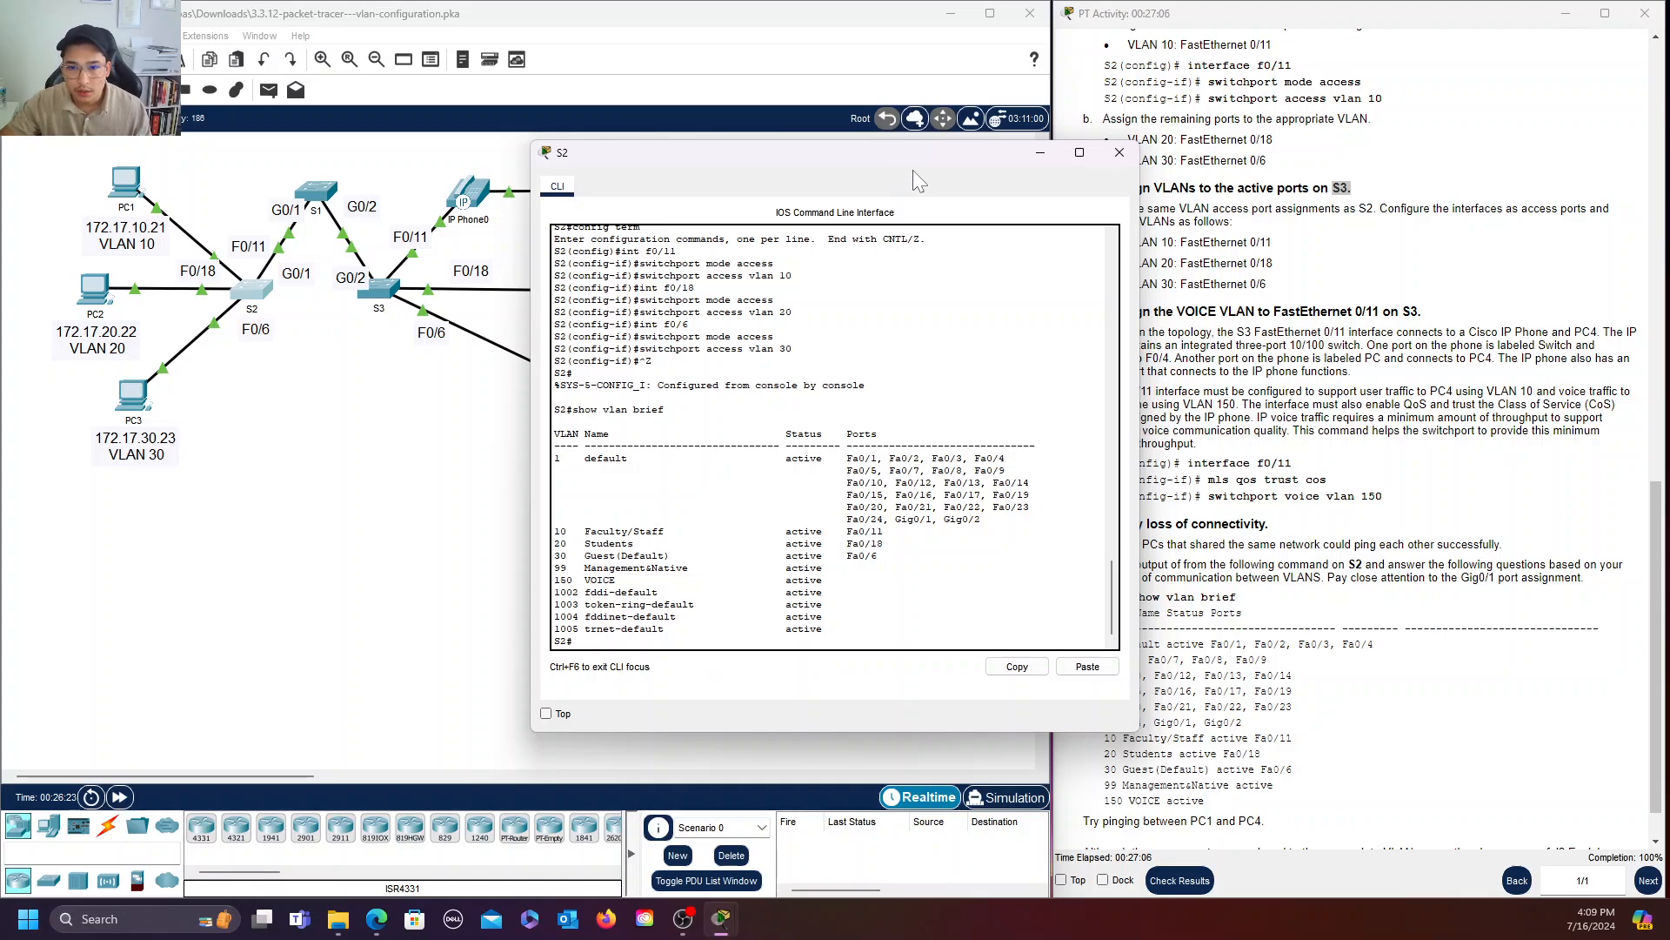
drag(823, 155, 640, 148)
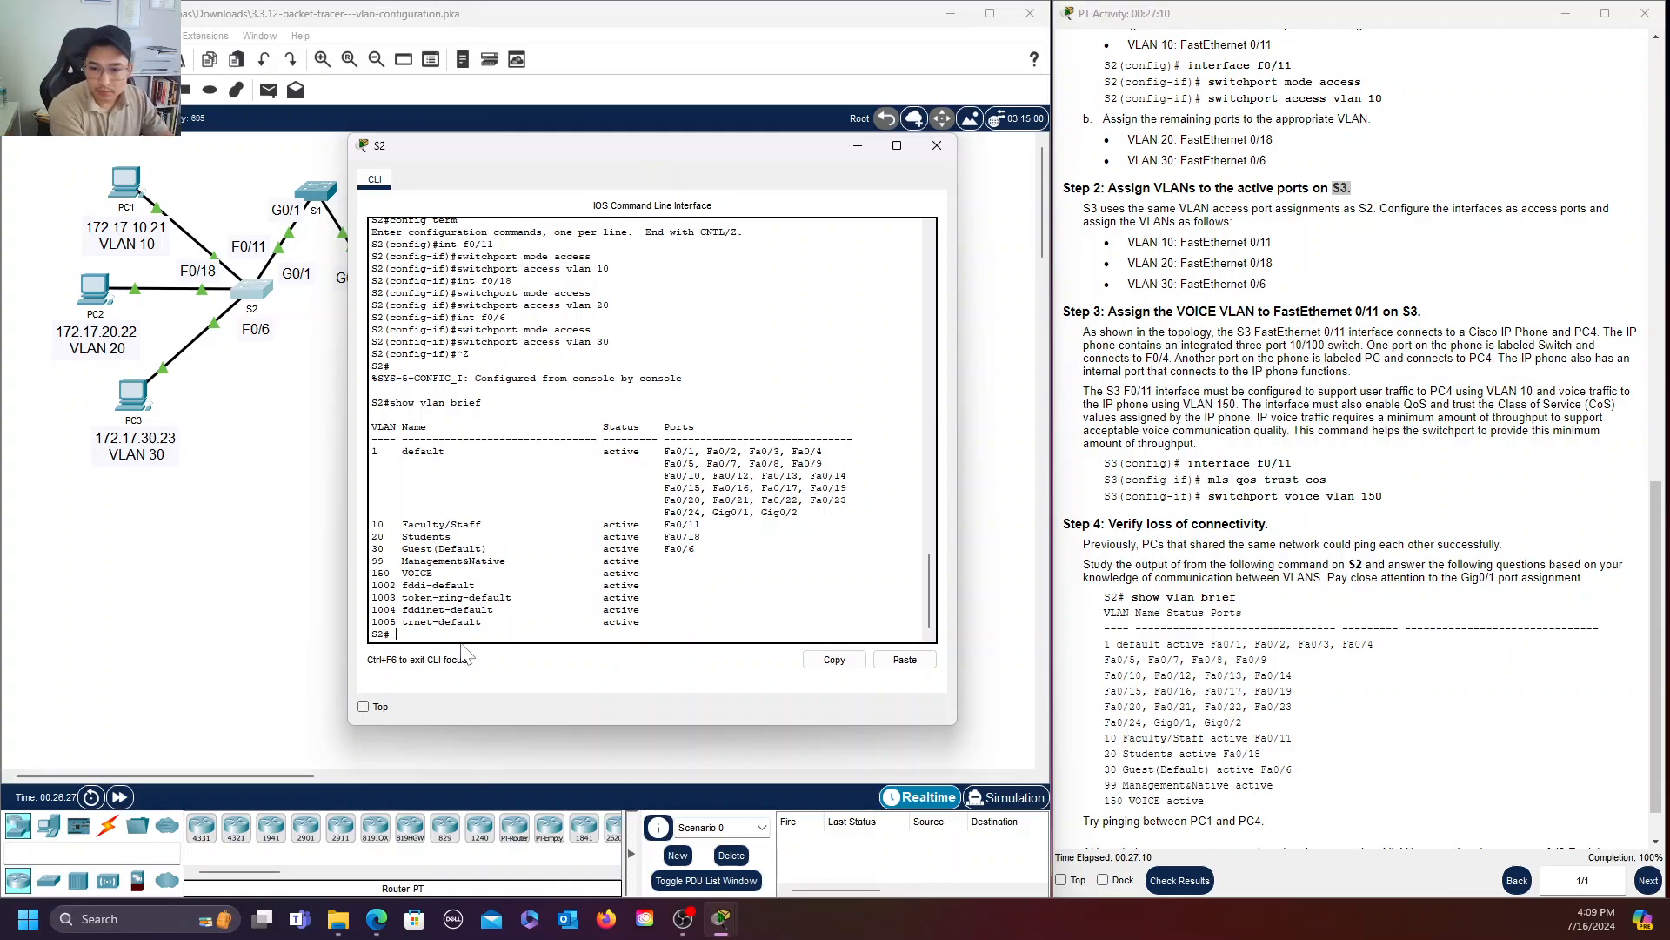
text(show vlan brief)
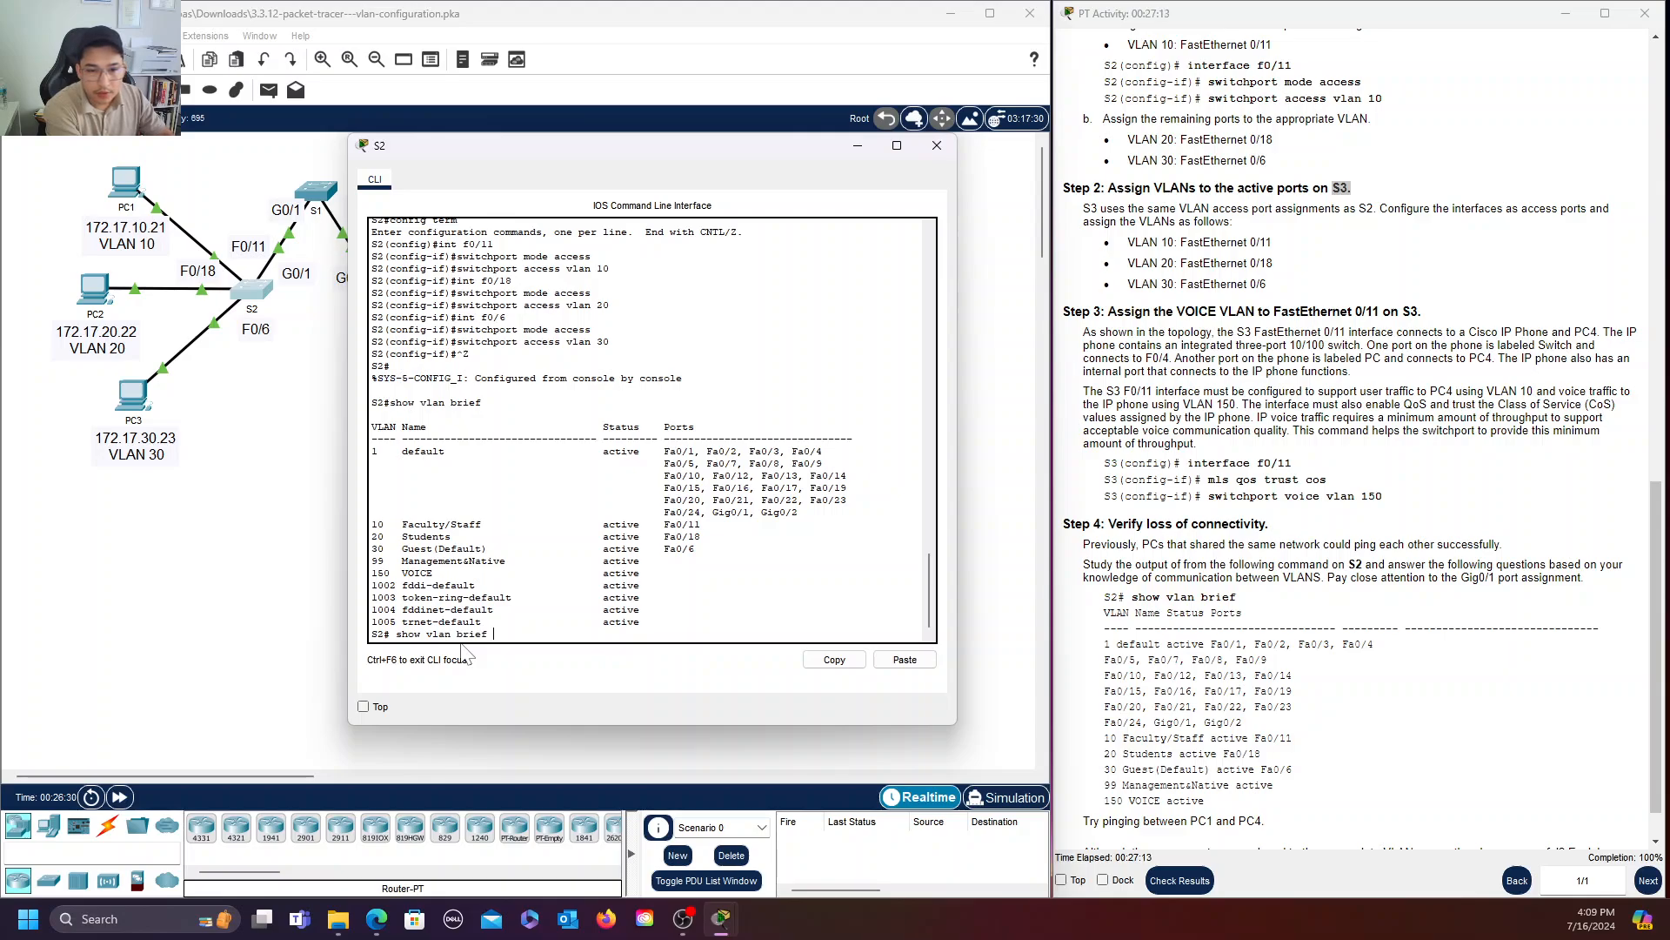
key(Return)
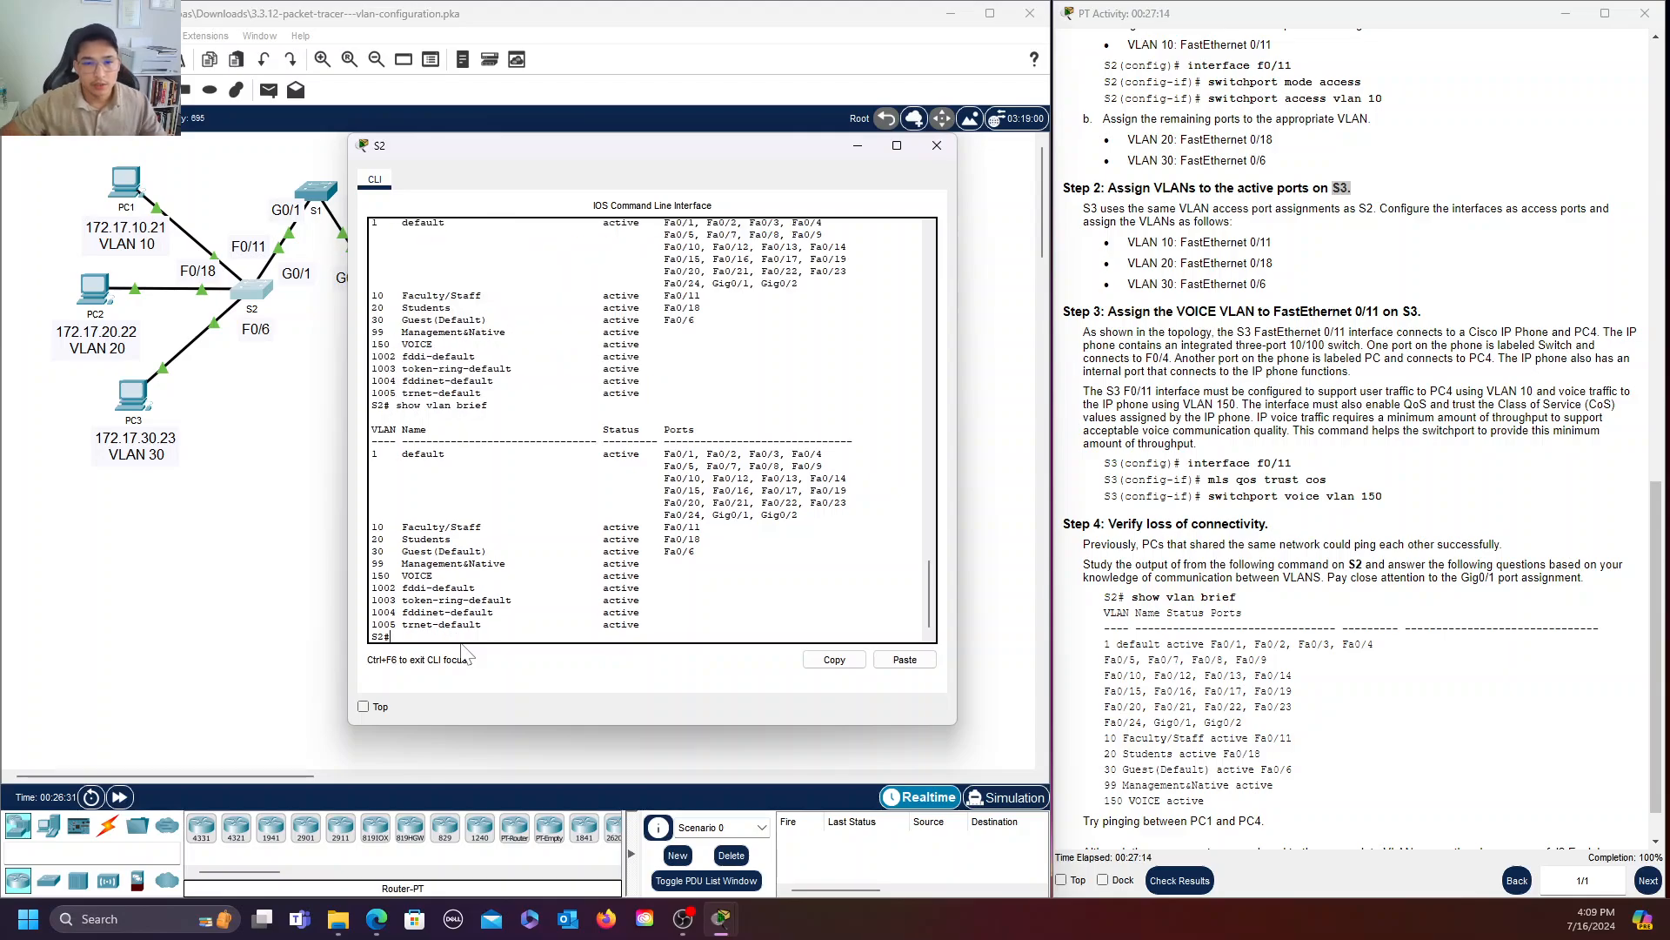
Compare the VLAN rows and port assignments in S2's output with the Step 4 listing, including the default VLAN's ports, and close S2's window.
scroll(1428, 659, down, 1)
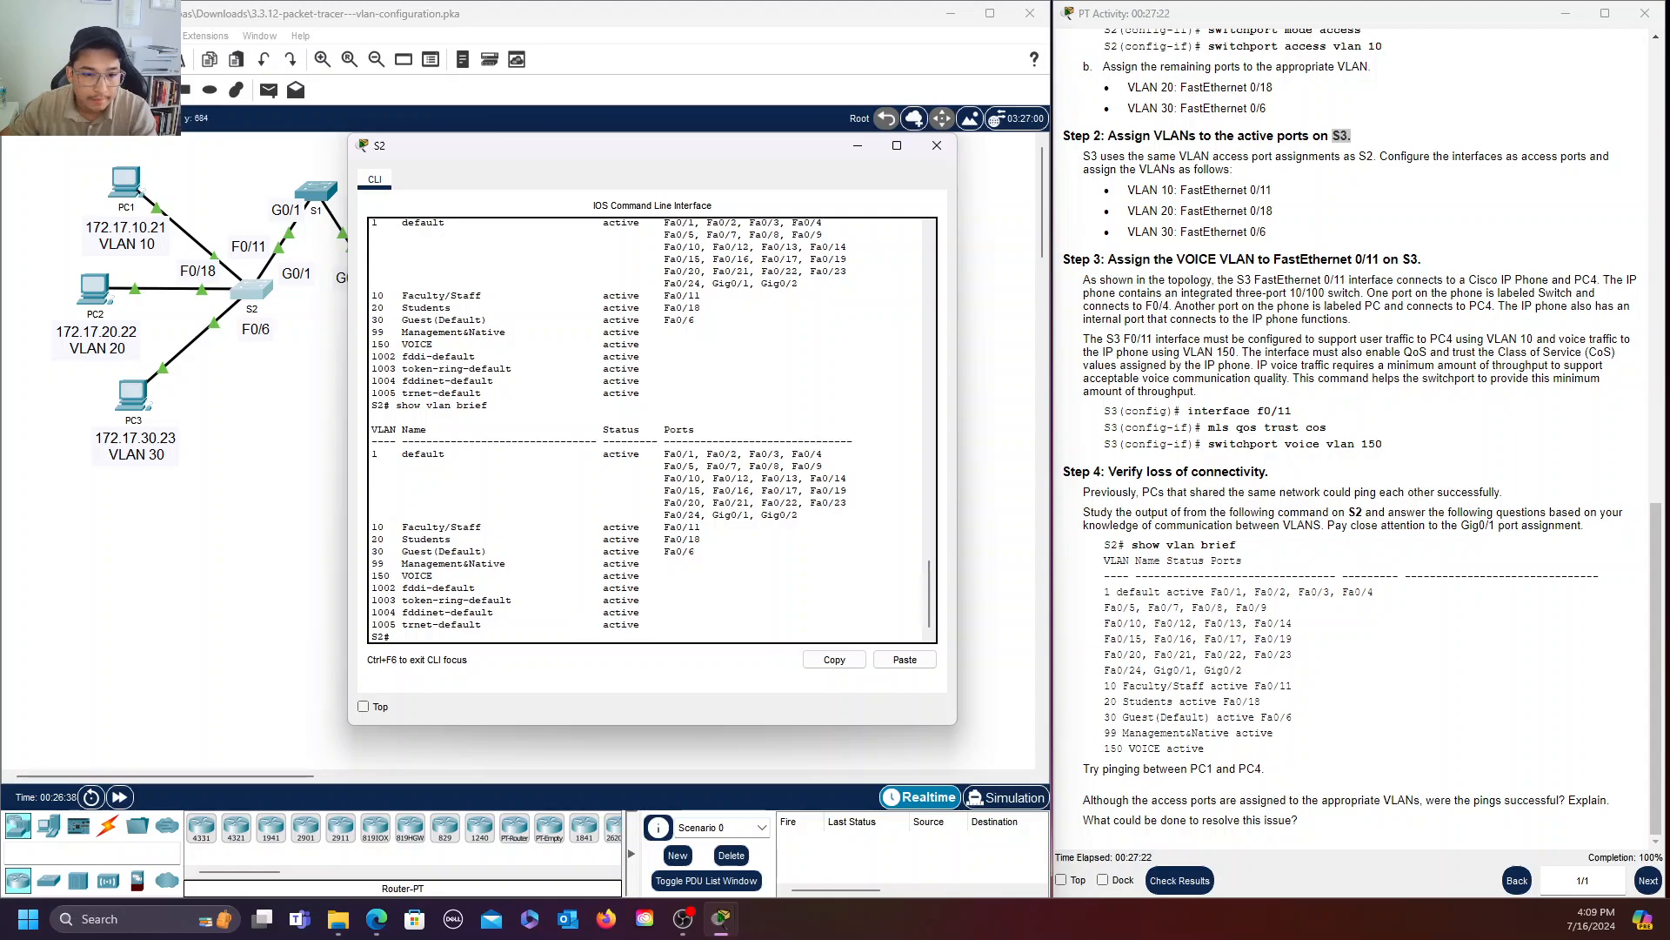
drag(371, 575, 664, 575)
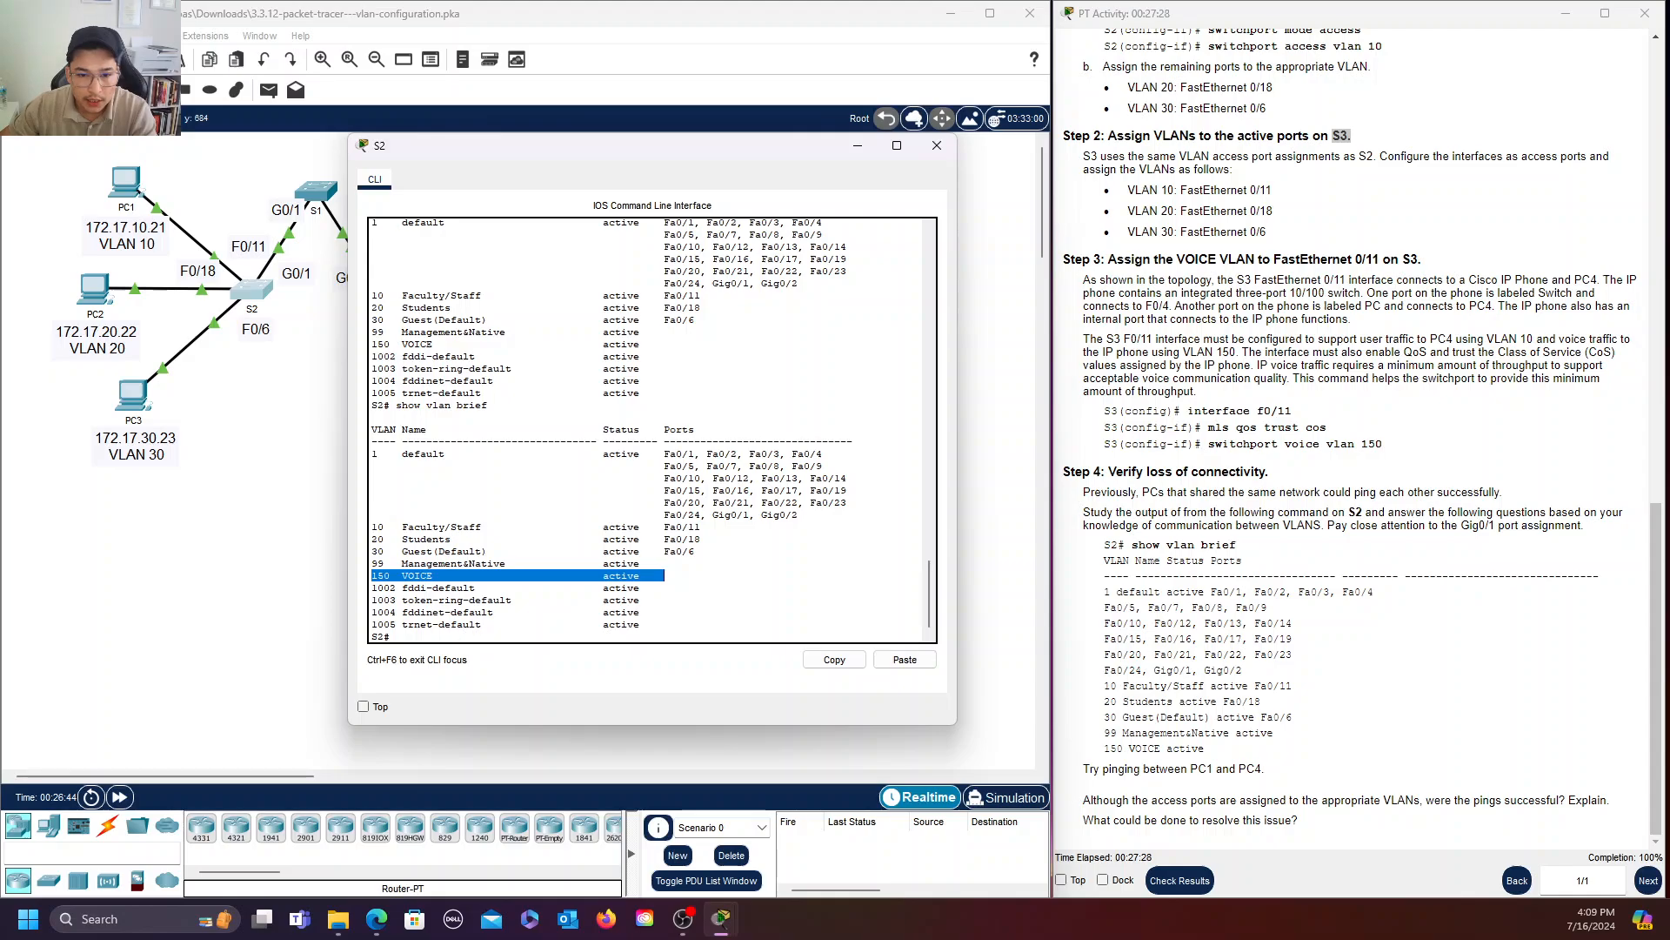
drag(371, 563, 609, 564)
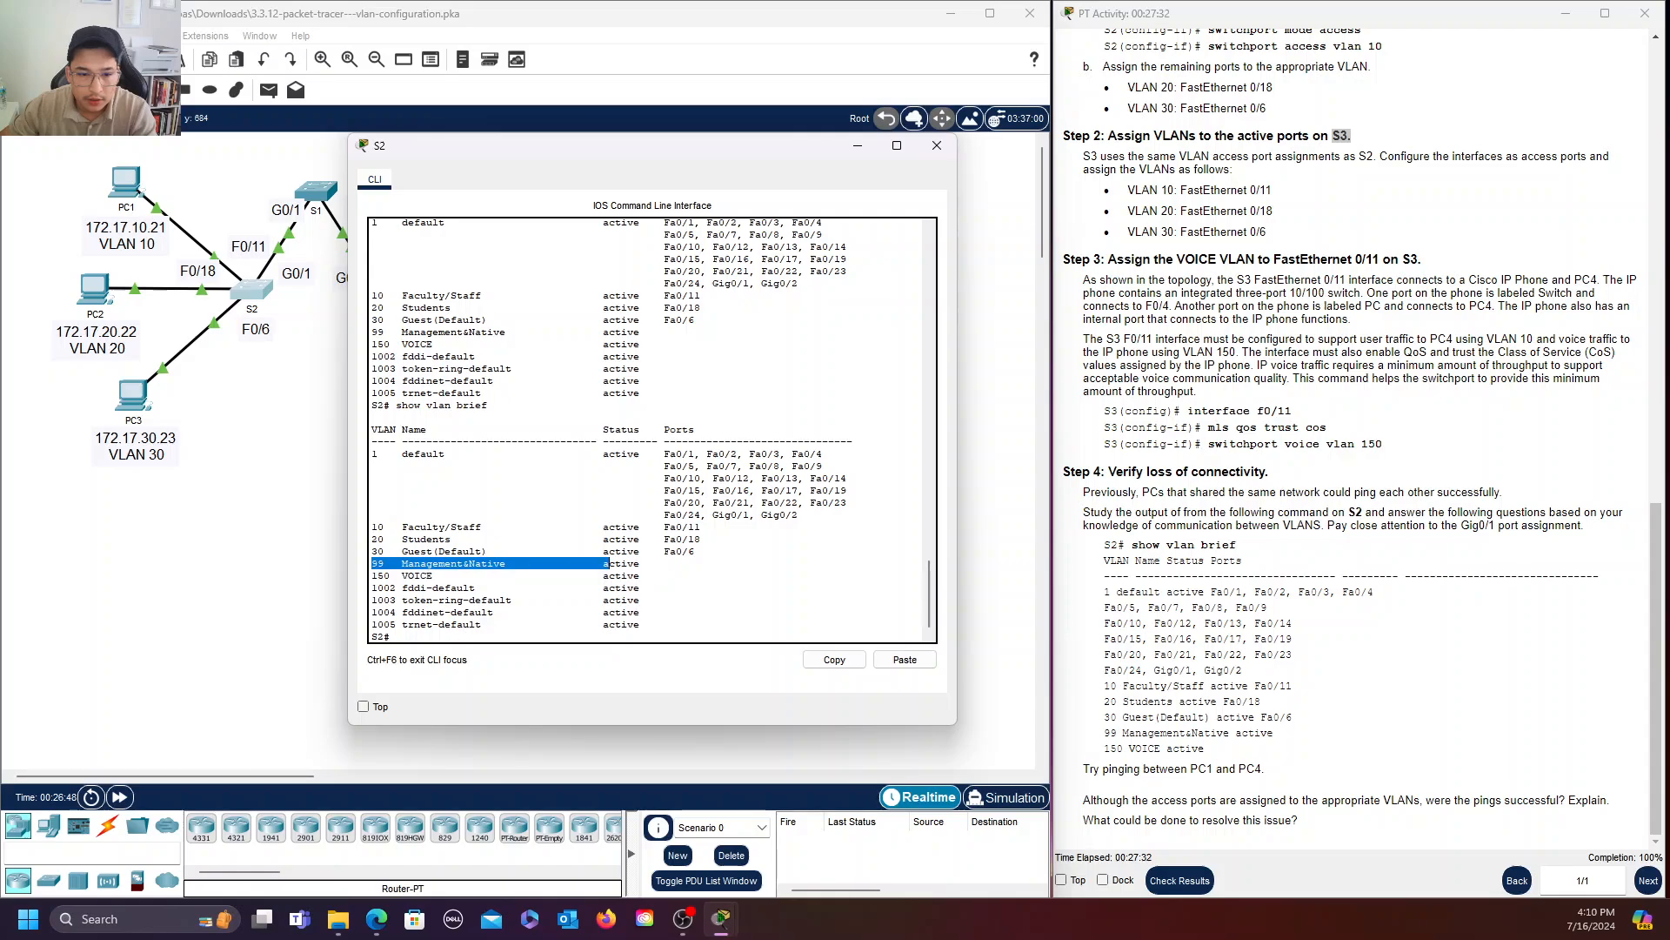
drag(373, 564, 652, 564)
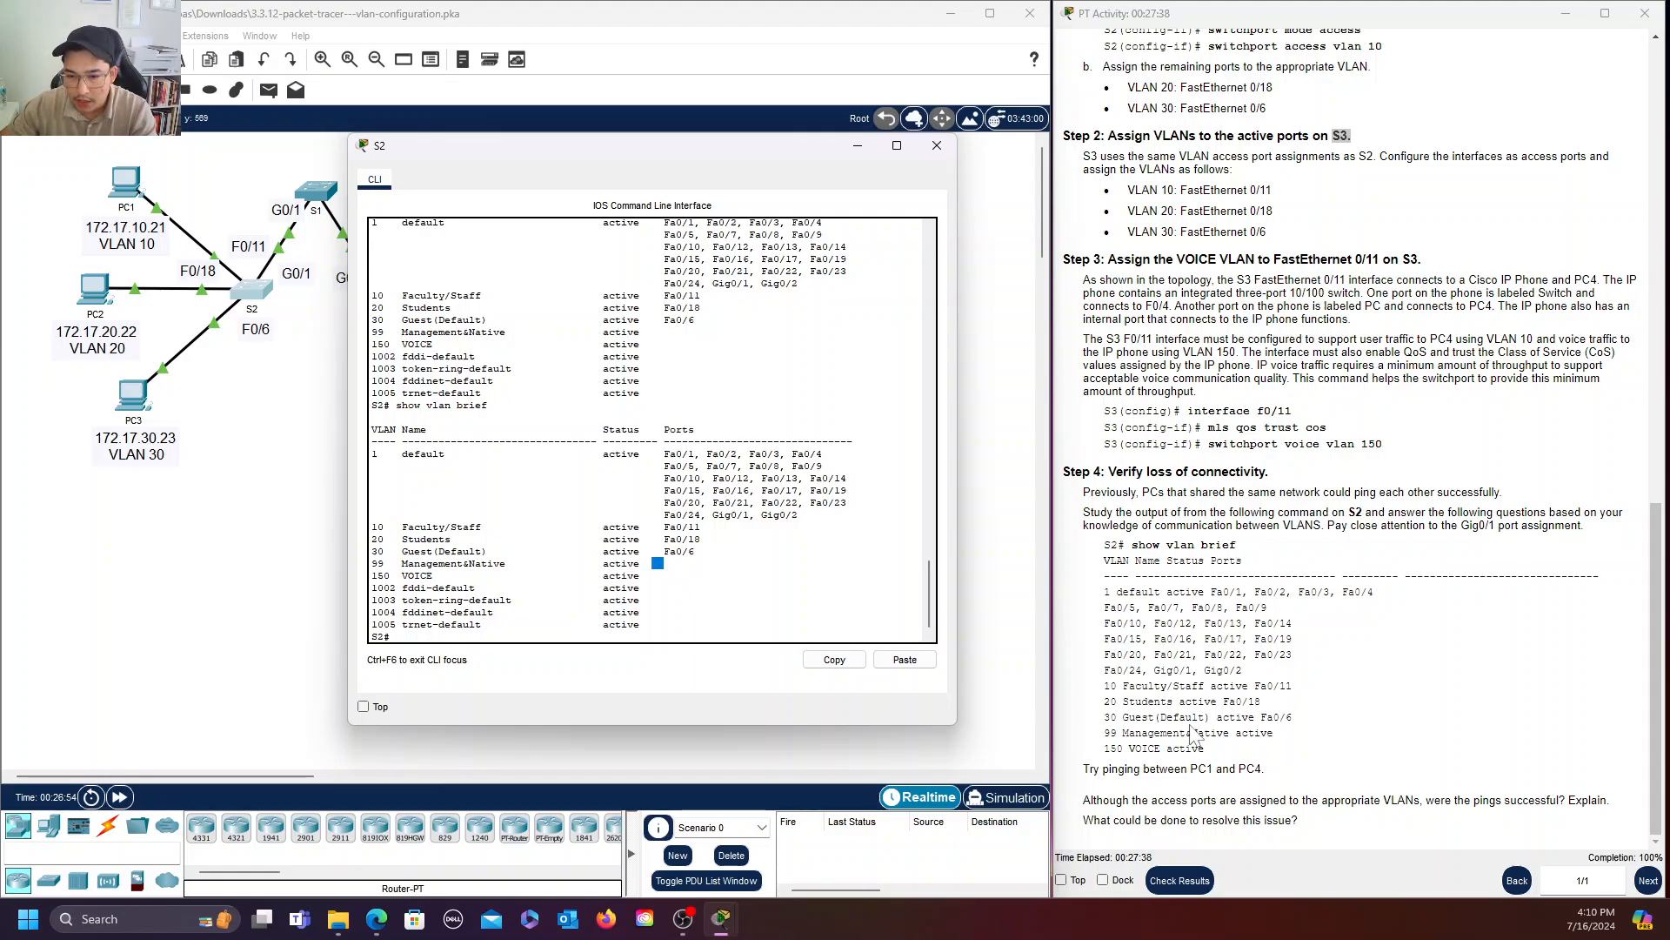
drag(372, 552, 694, 551)
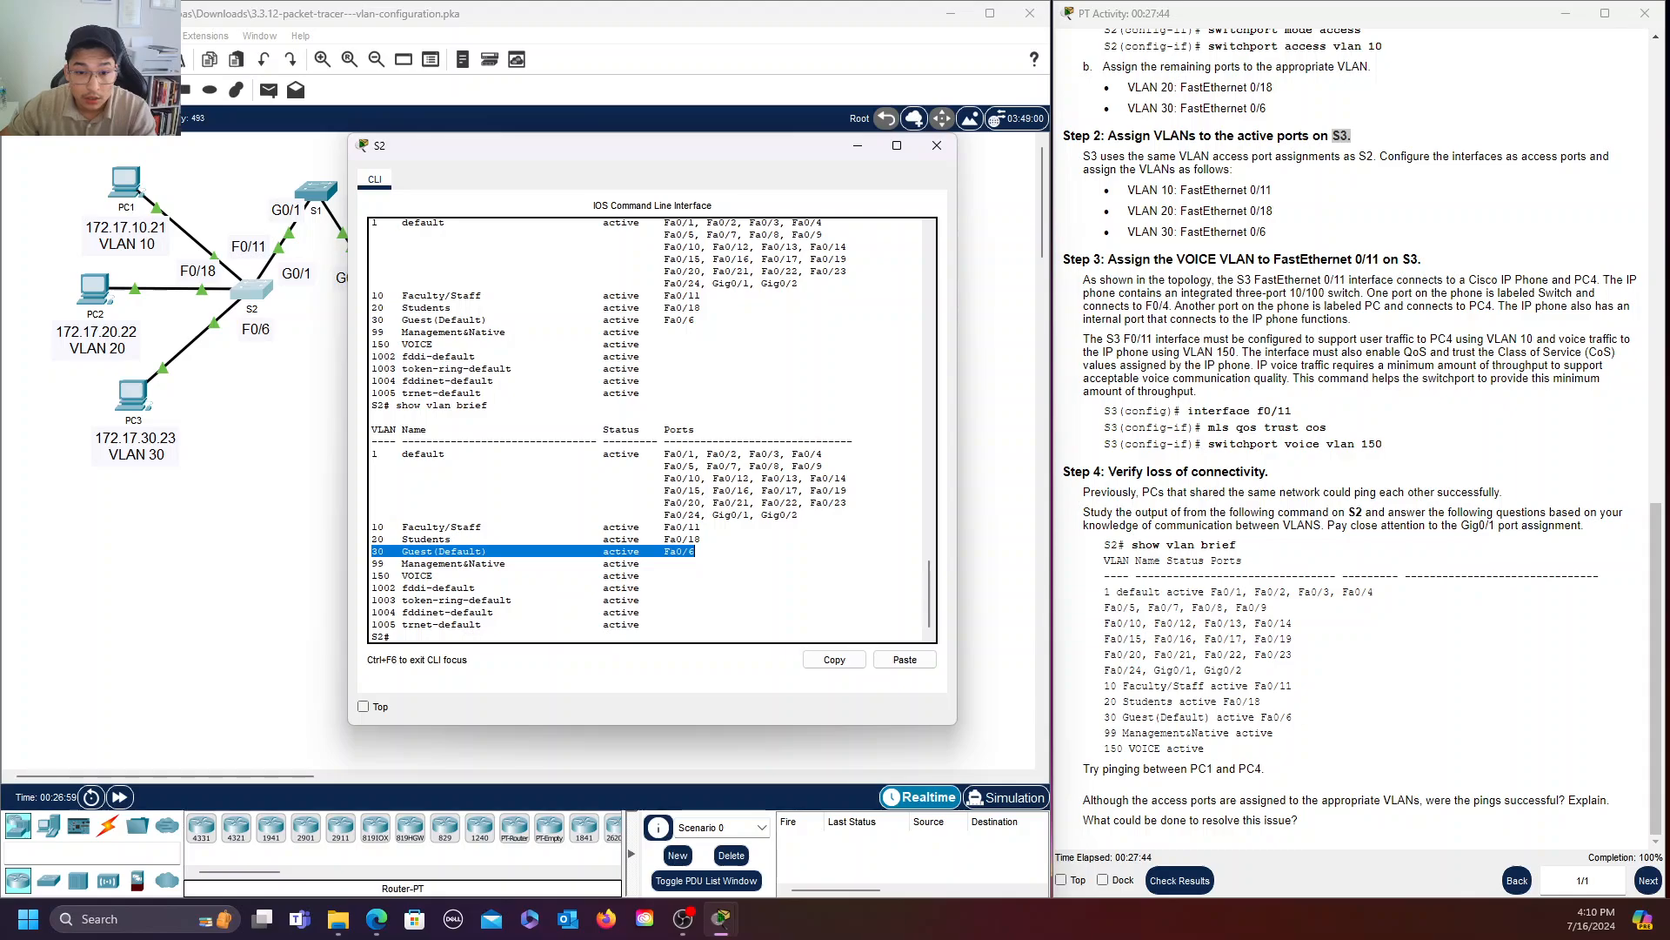
click(702, 539)
mouse_move(702, 539)
mouse_down()
mouse_move(372, 539)
mouse_move(701, 527)
mouse_up()
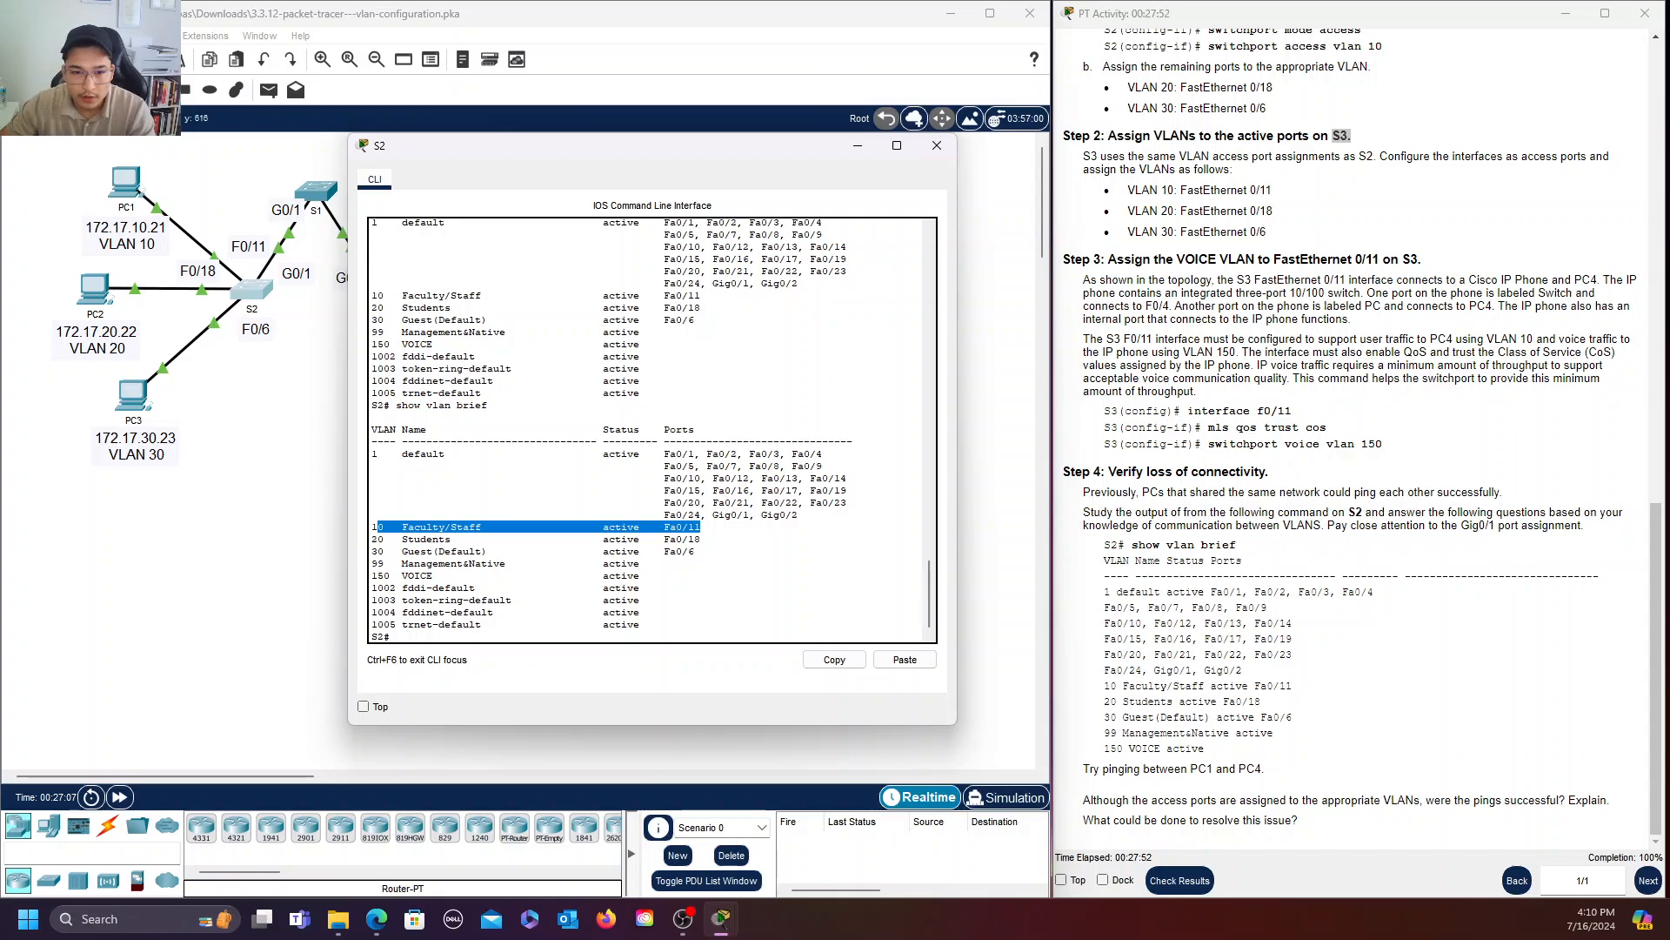
drag(799, 515, 353, 455)
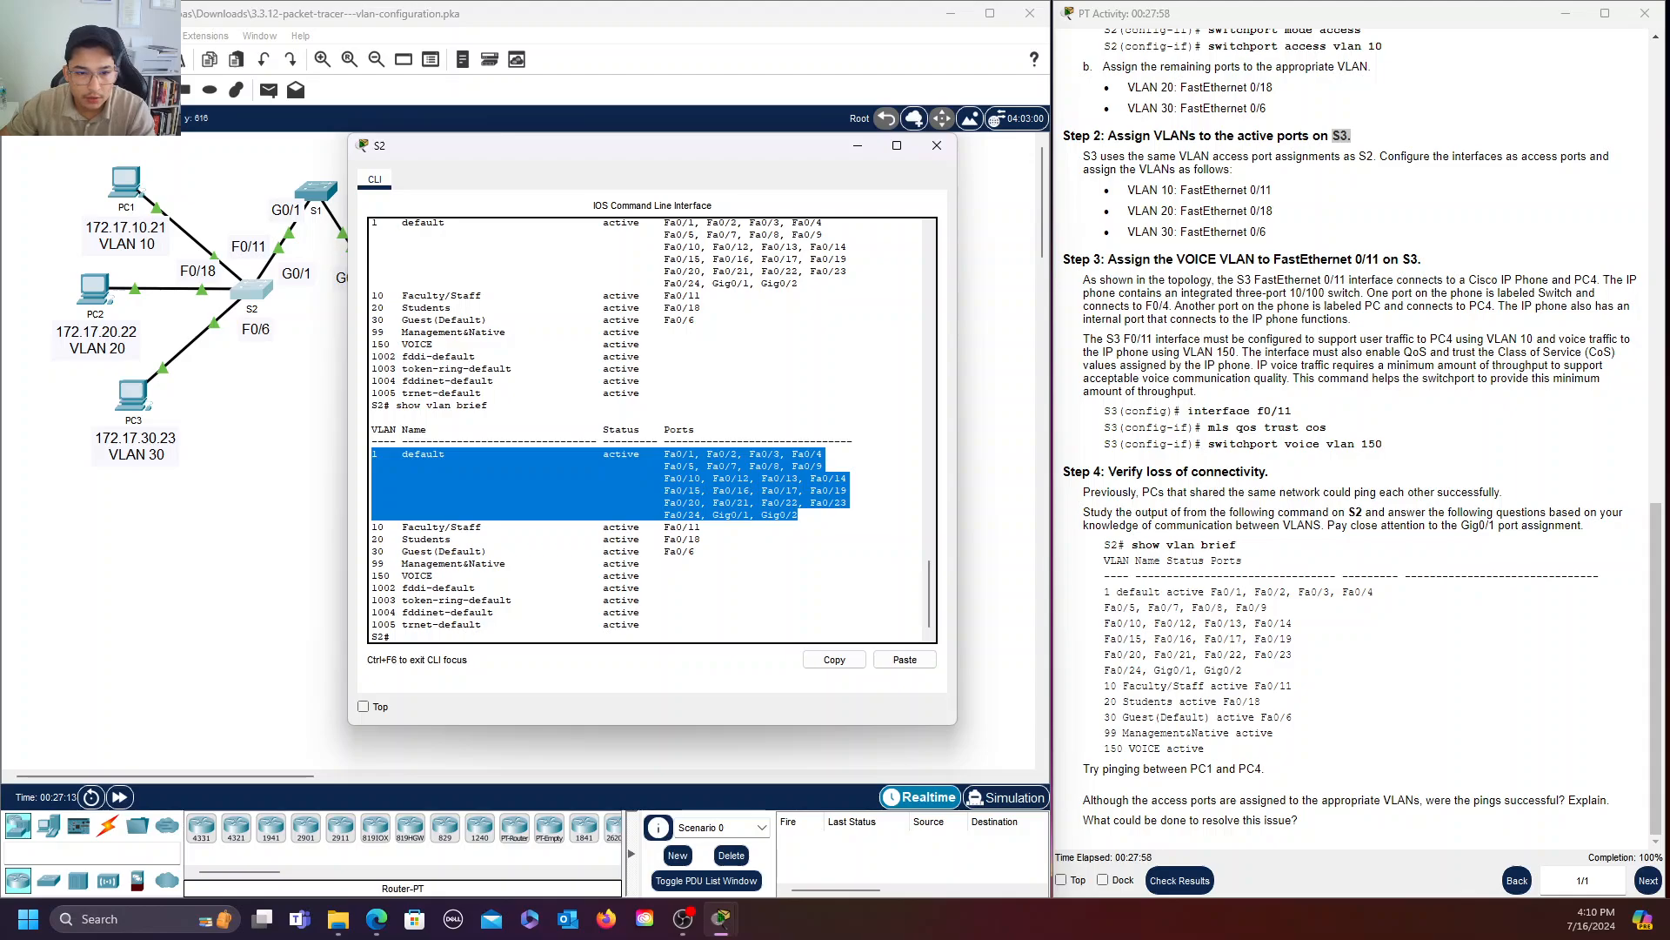
drag(817, 453, 849, 502)
click(696, 557)
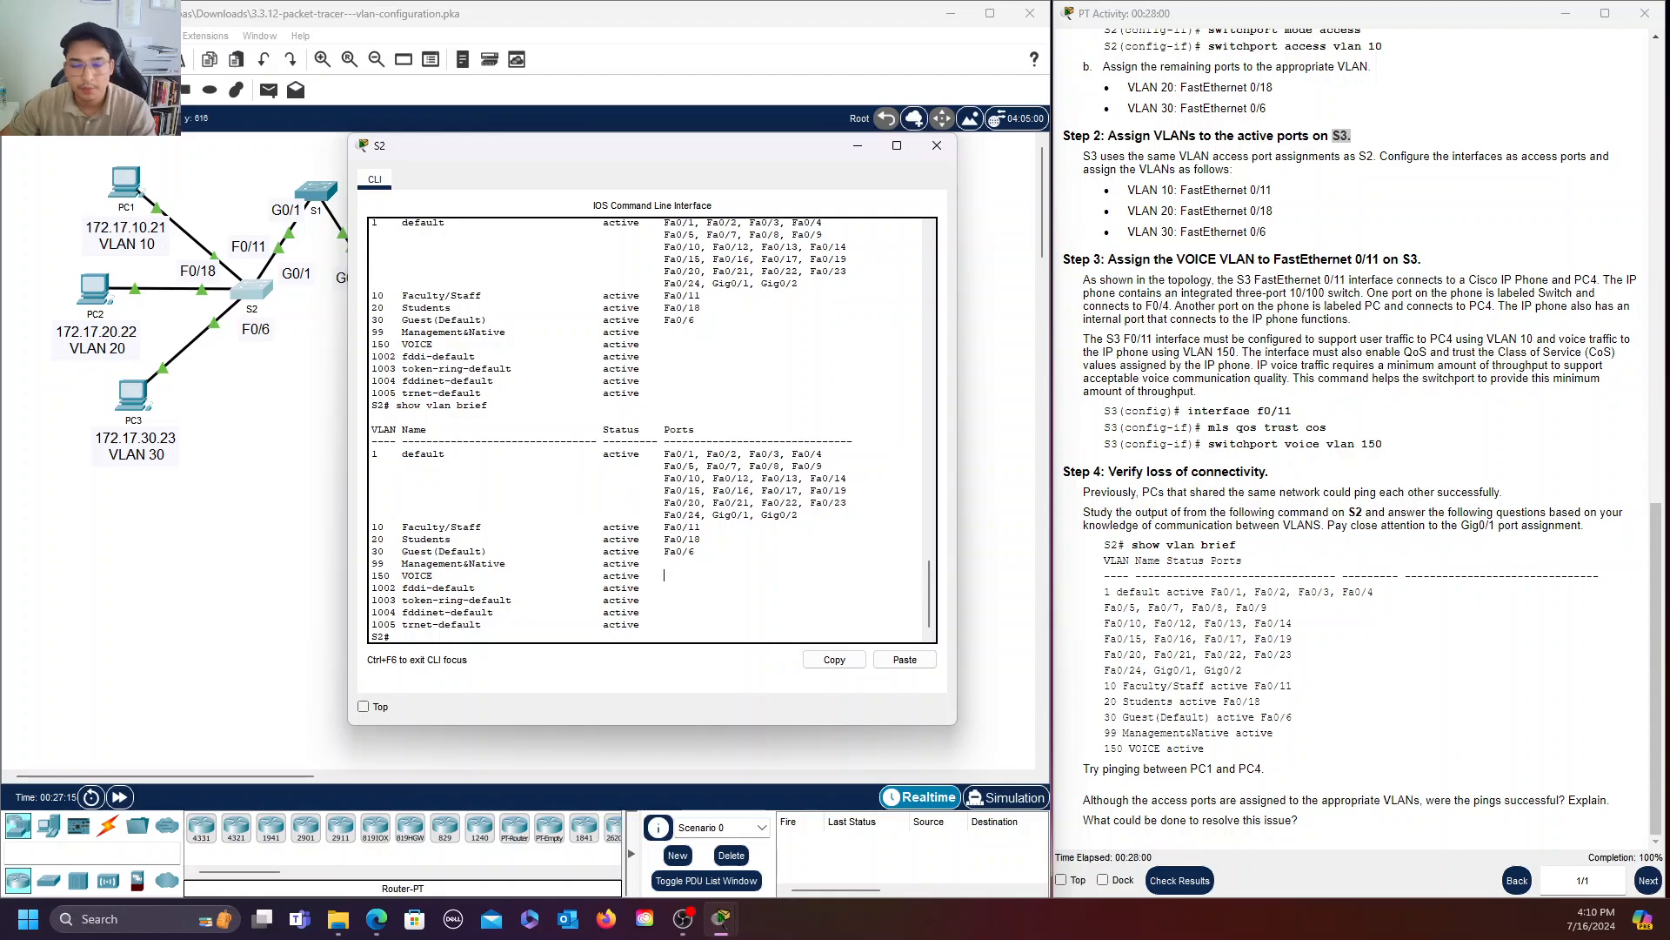
scroll(687, 578, down, 1)
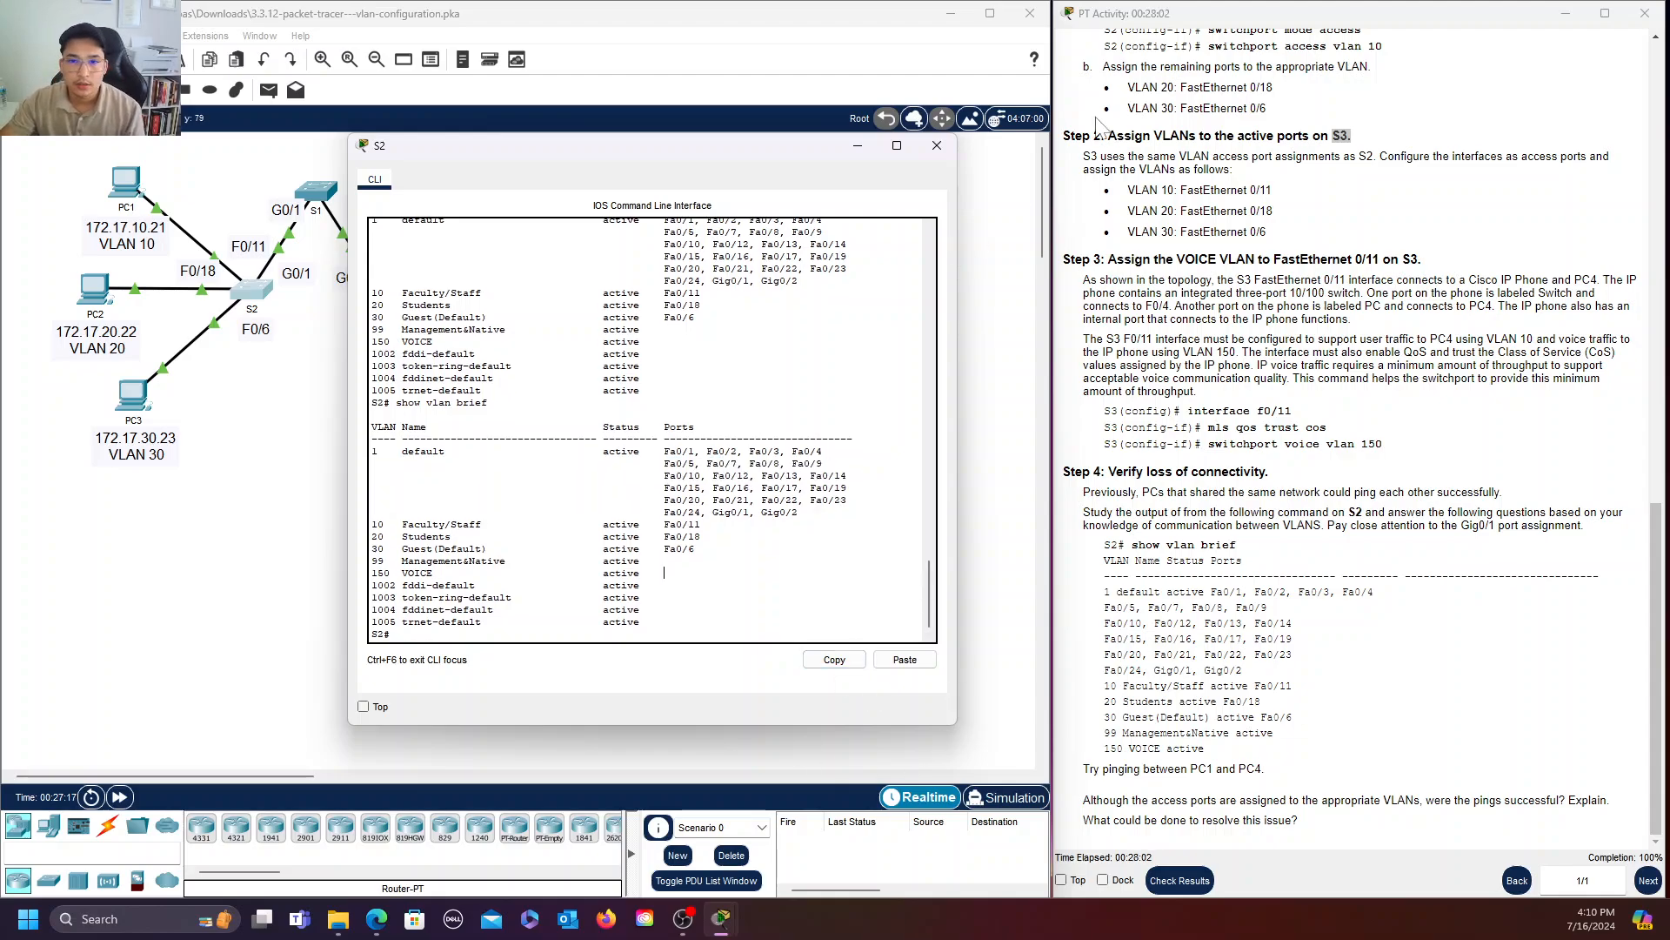
click(937, 145)
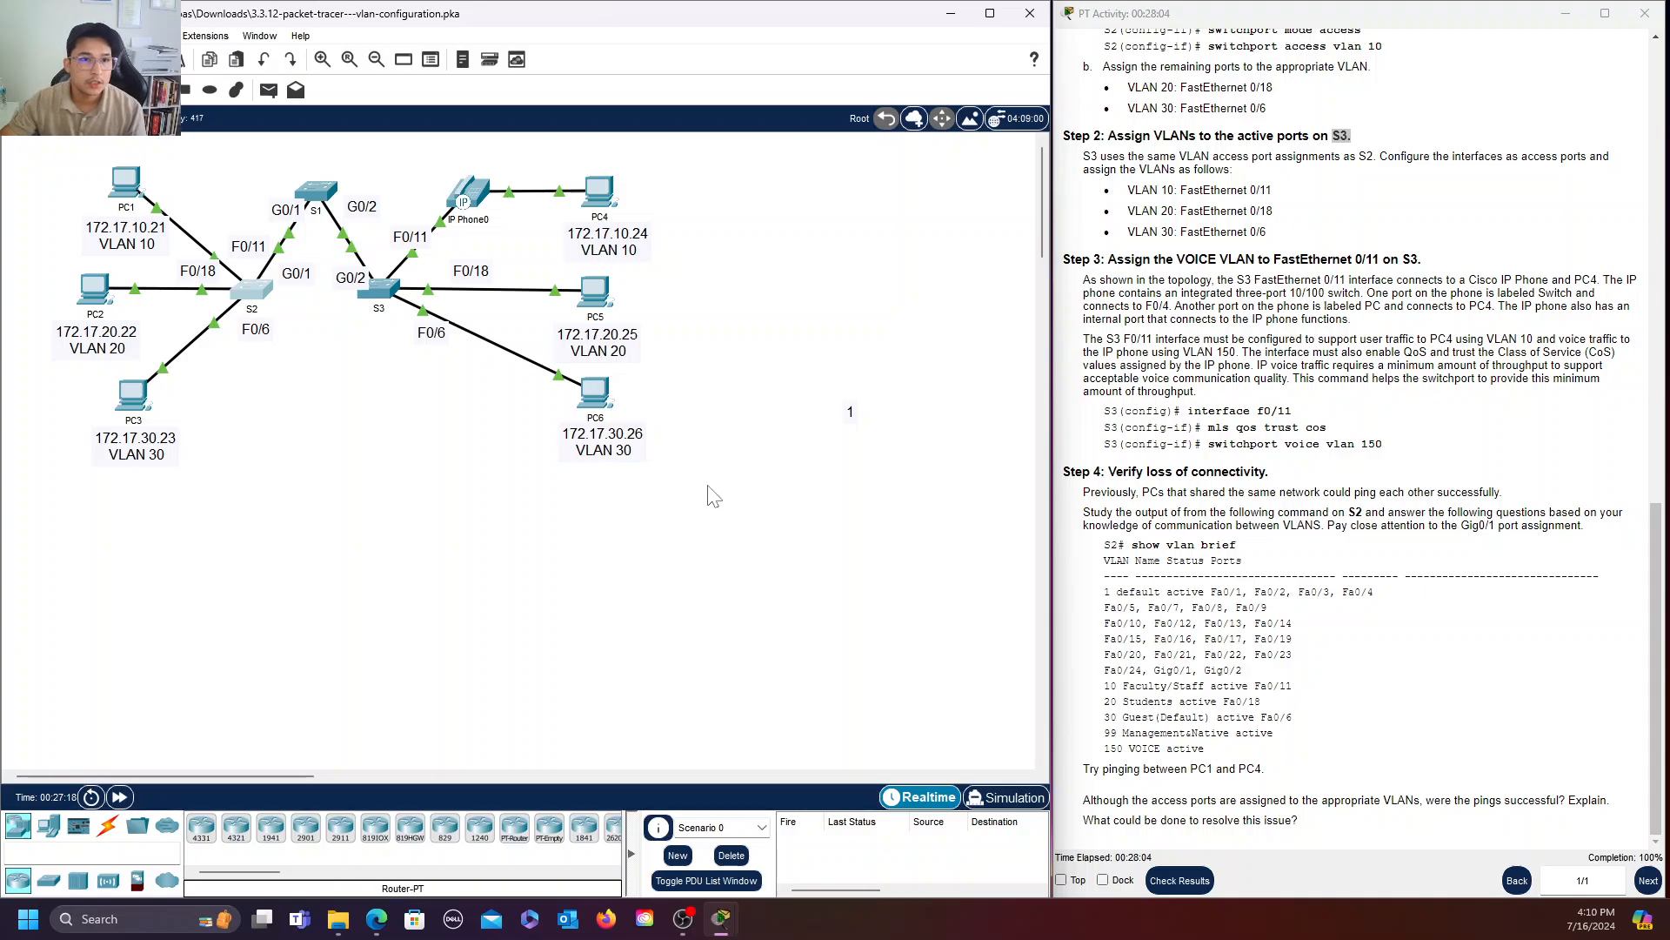